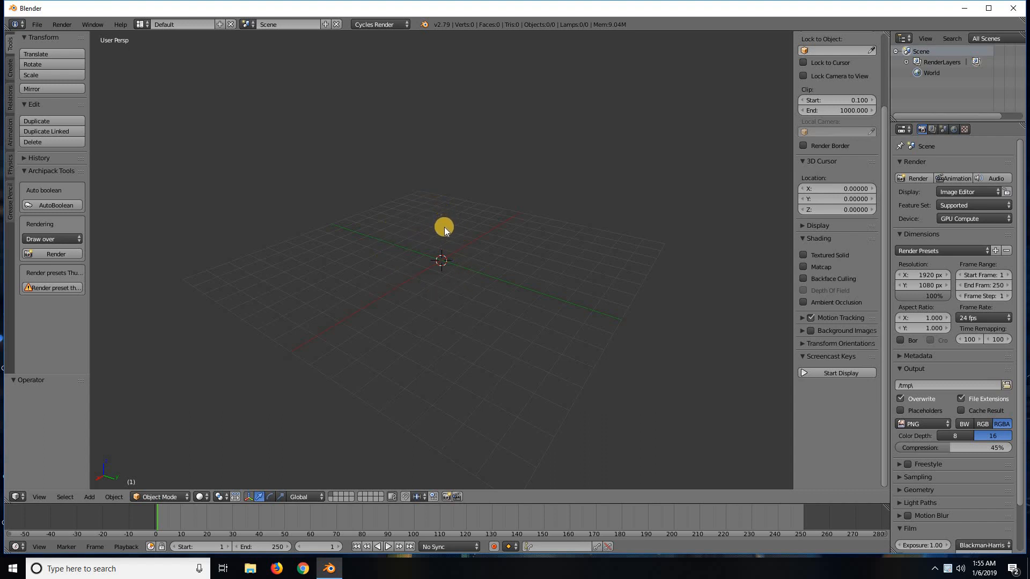
pyautogui.hotkey('shift', 'a')
pyautogui.moveTo(448, 227)
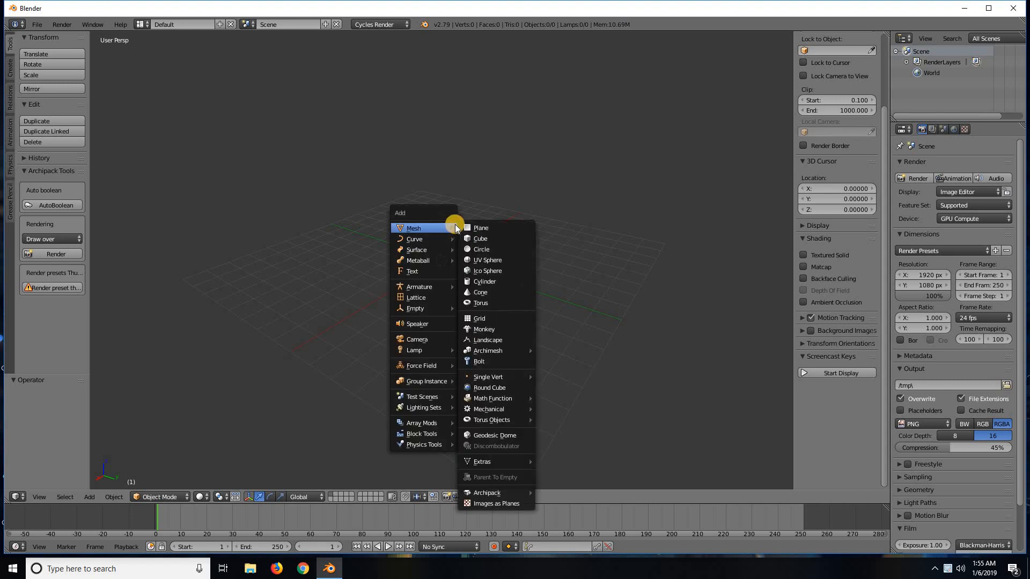
pyautogui.click(480, 239)
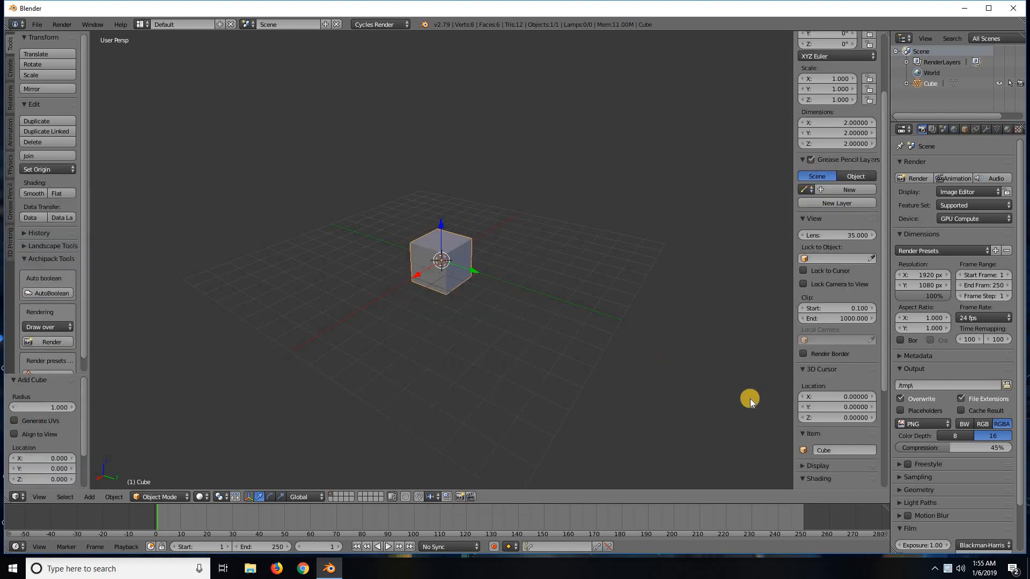
pyautogui.press('x')
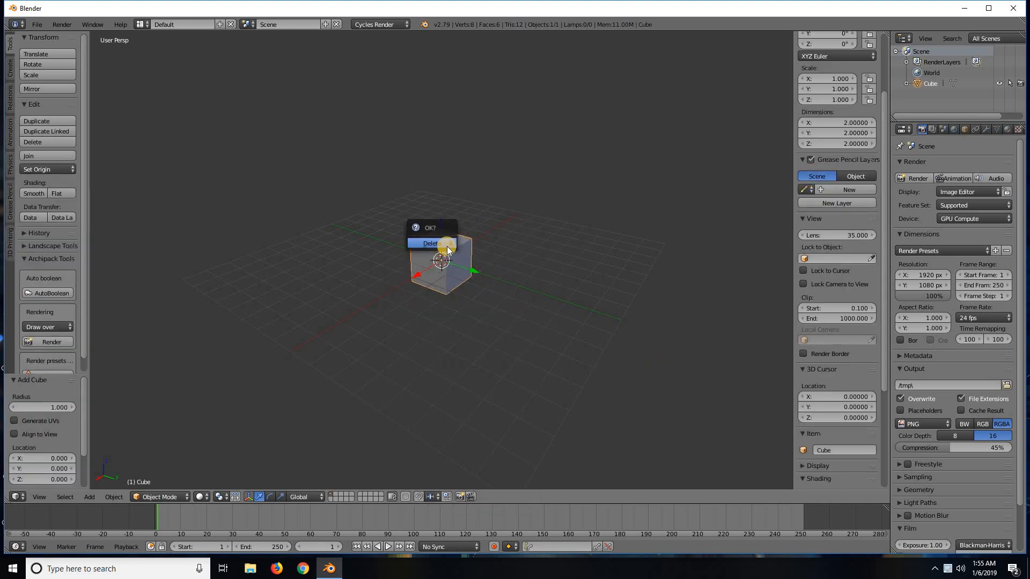
pyautogui.click(447, 244)
pyautogui.hotkey('shift', 'a')
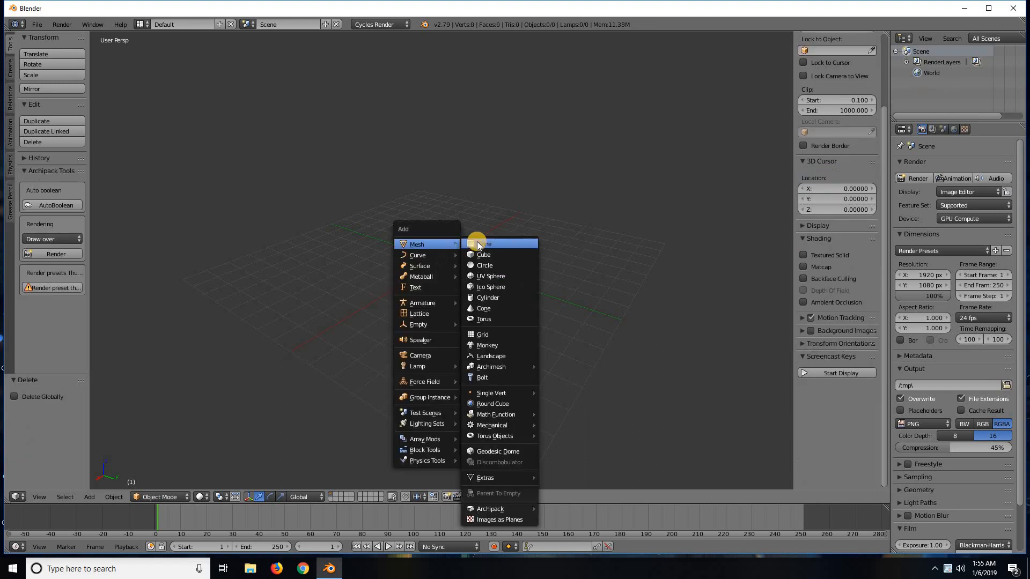
pyautogui.click(485, 246)
pyautogui.press('s')
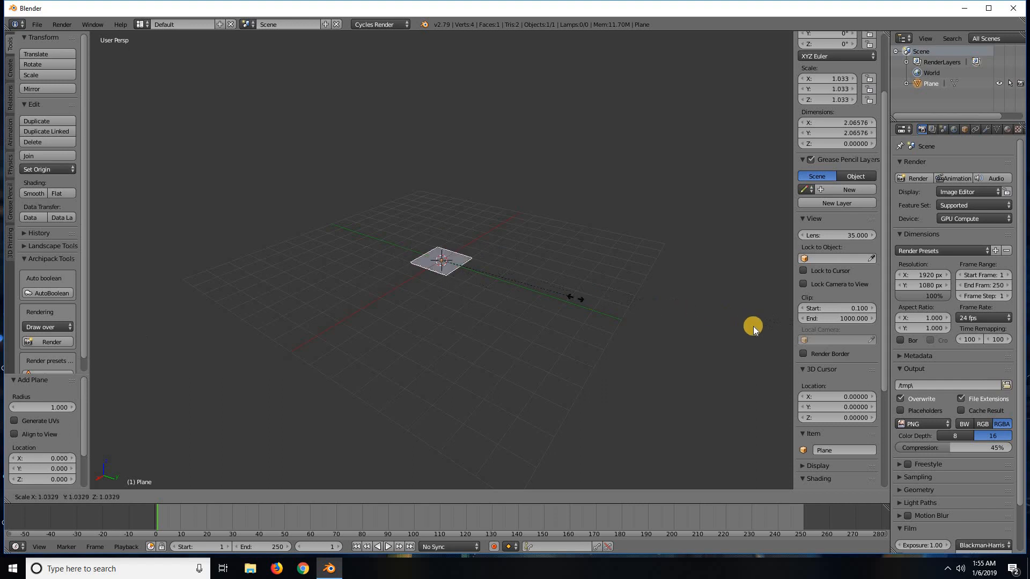
pyautogui.press('Escape')
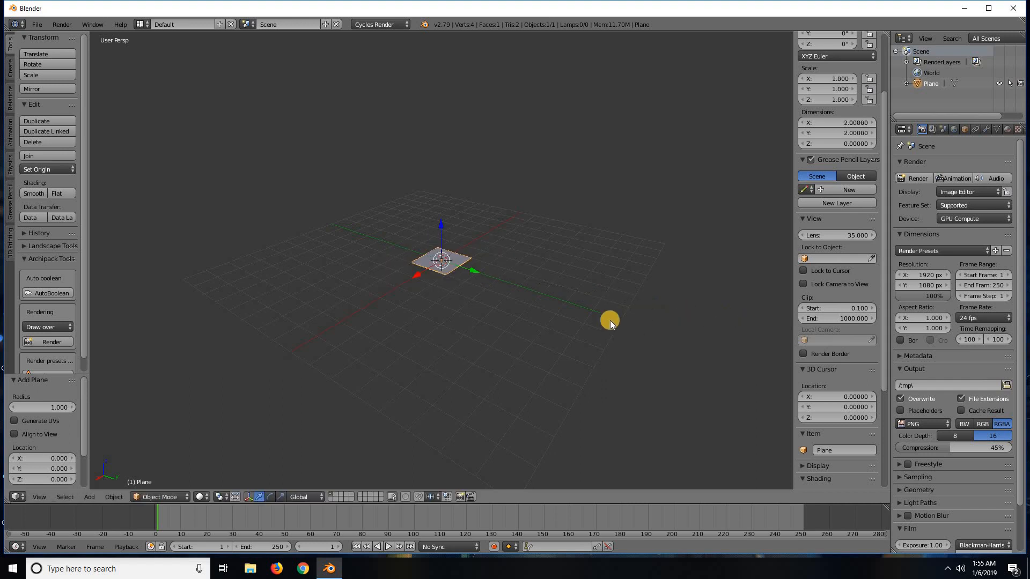
pyautogui.press('x')
pyautogui.click(453, 263)
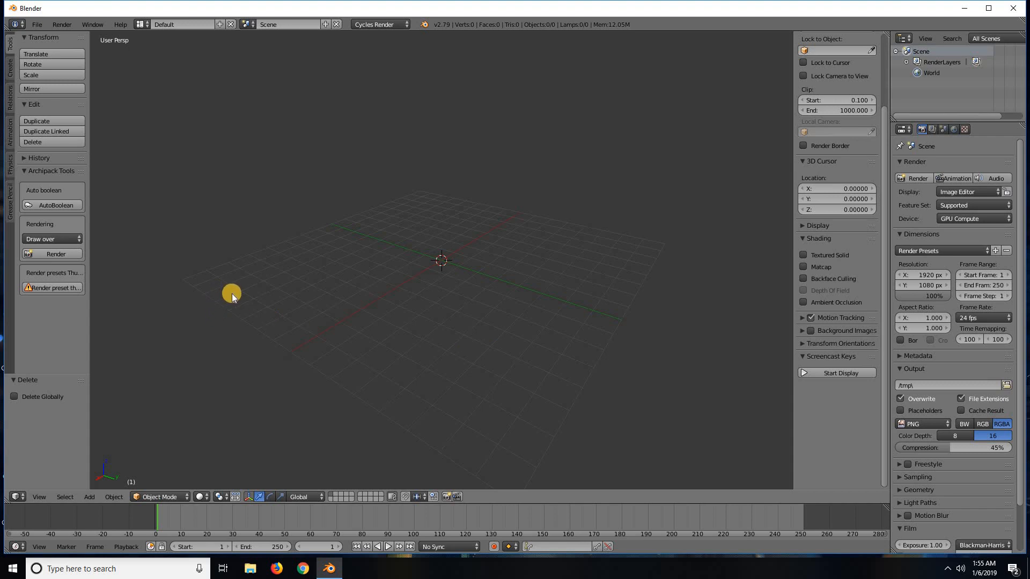
# Start the Screencast Keys display and hide both sidebars of the 3D view.
pyautogui.press('t')
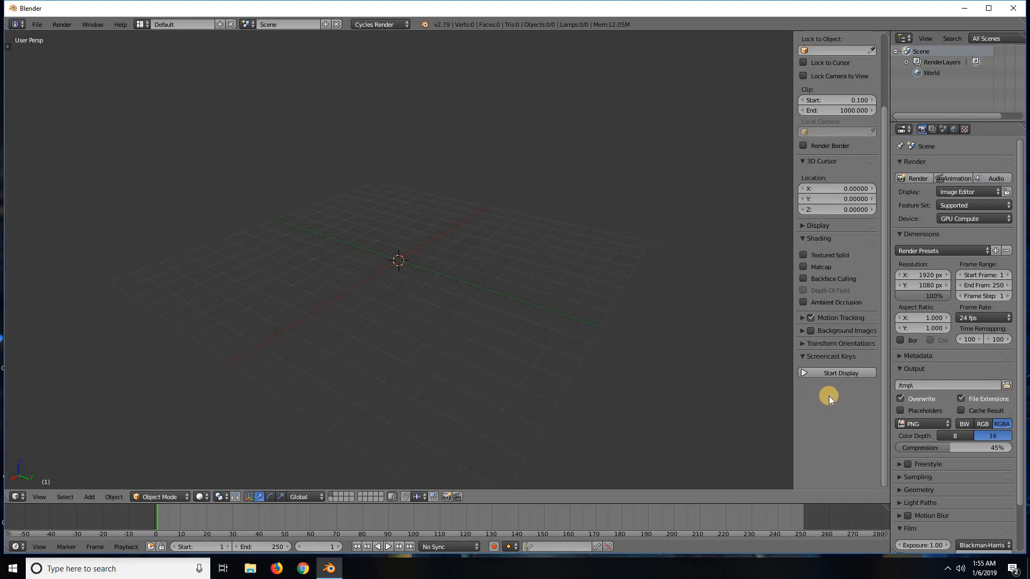
pyautogui.click(848, 372)
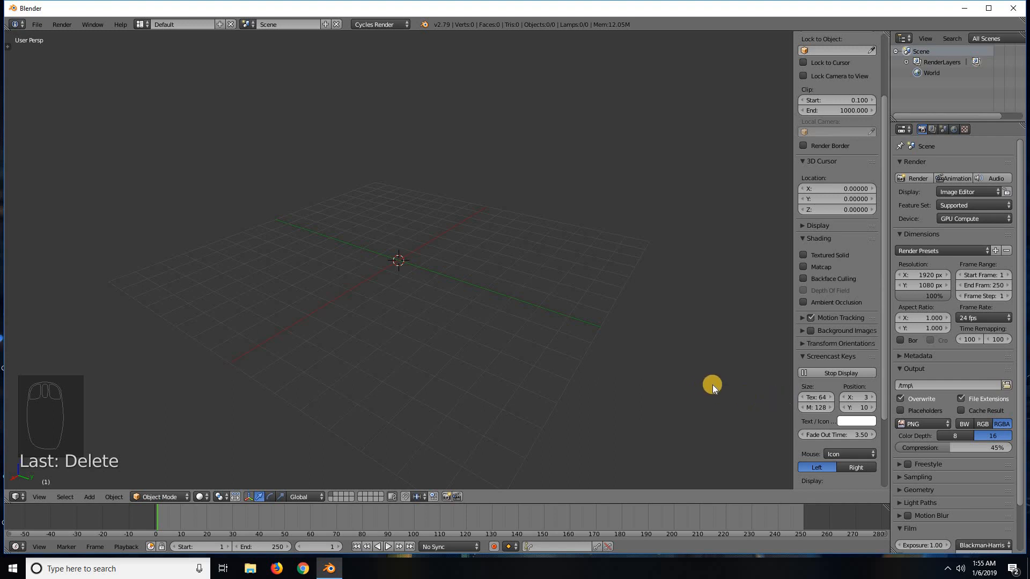
pyautogui.press('n')
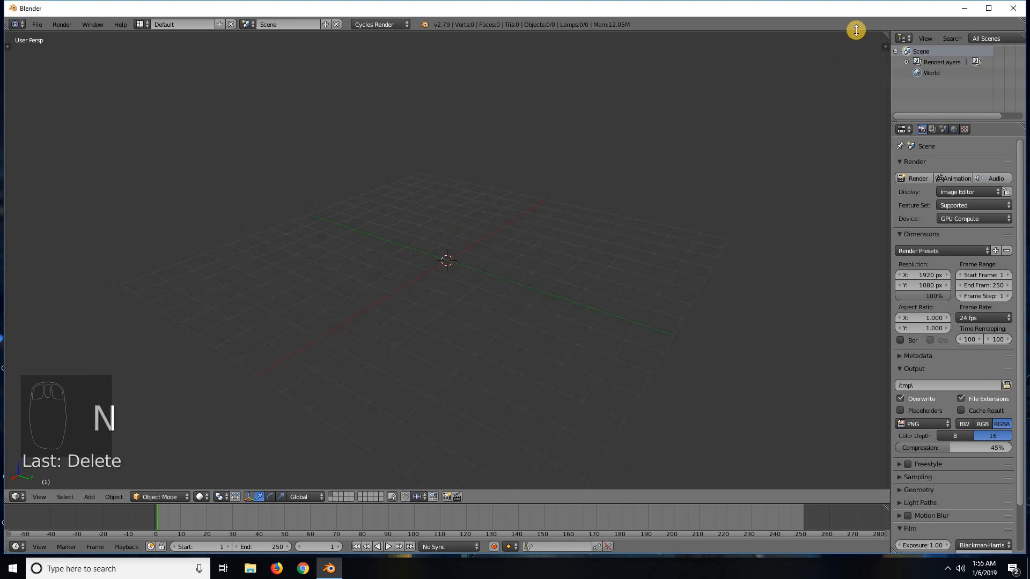
# Split the 3D view side by side and make the wider area a Node Editor without its sidebar, slightly enlarging the 3D view.
pyautogui.moveTo(886, 33); pyautogui.dragTo(329, 79)
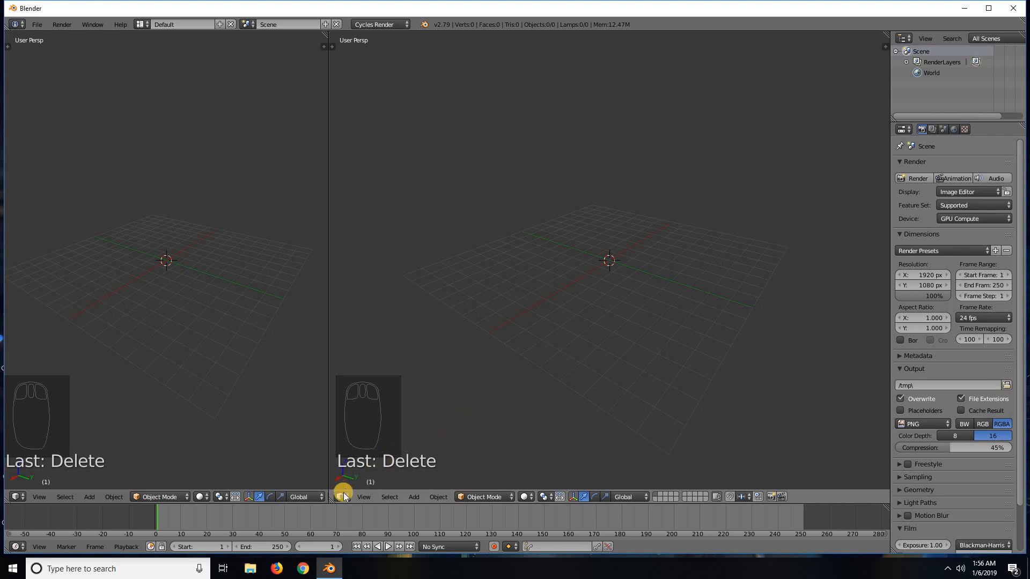
pyautogui.moveTo(343, 498); pyautogui.dragTo(409, 378)
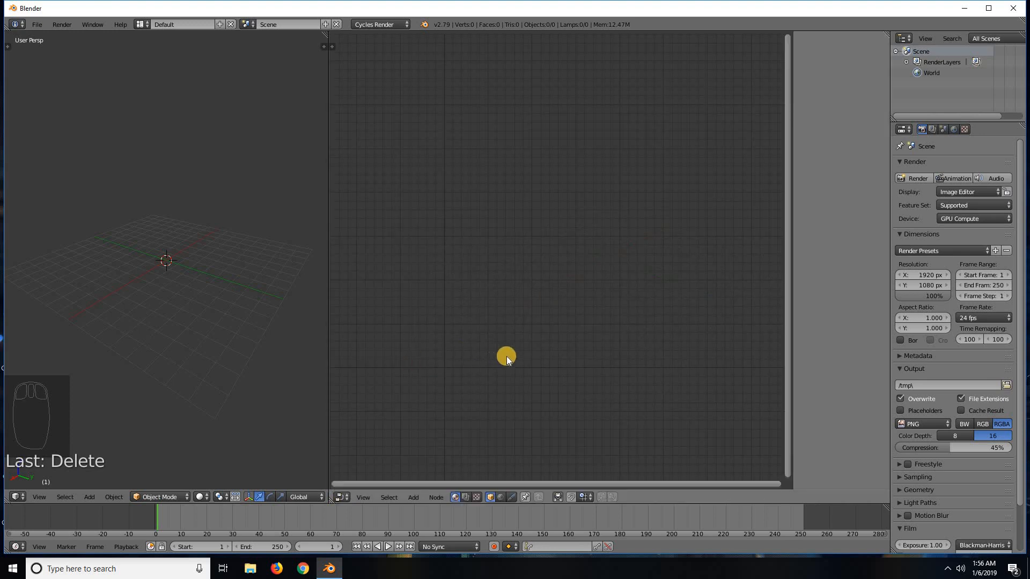
pyautogui.press('n')
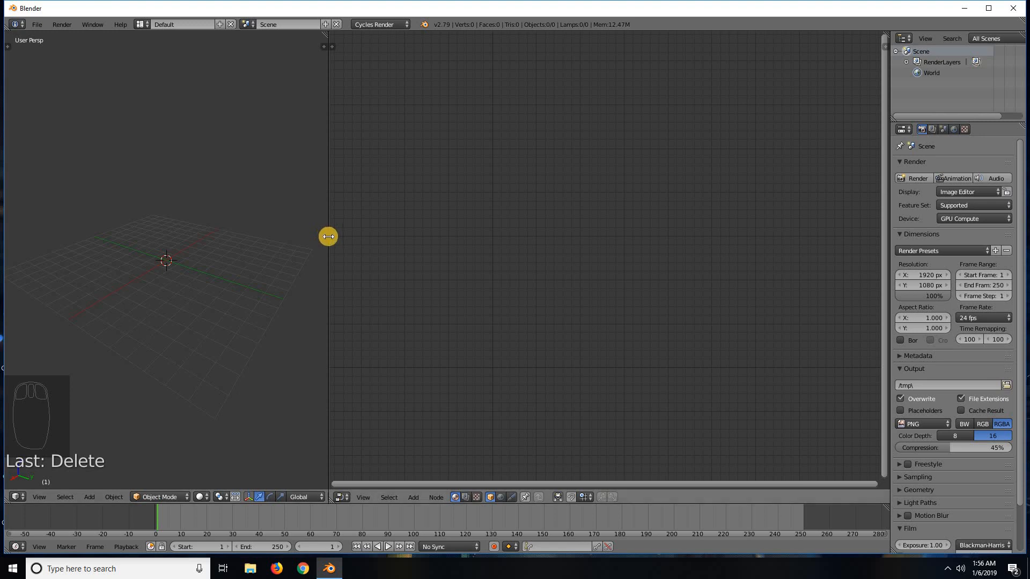
pyautogui.moveTo(331, 236); pyautogui.dragTo(408, 244)
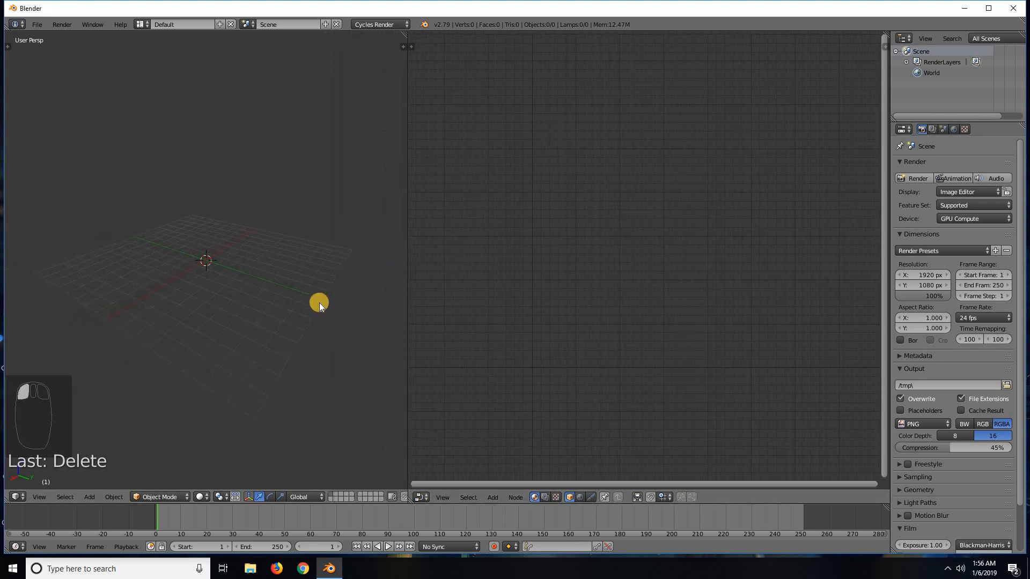
# Add a Sun lamp at the scene origin and set its emission strength to 3.
pyautogui.moveTo(206, 273); pyautogui.dragTo(203, 250, button='middle')
pyautogui.hotkey('shift', 'a')
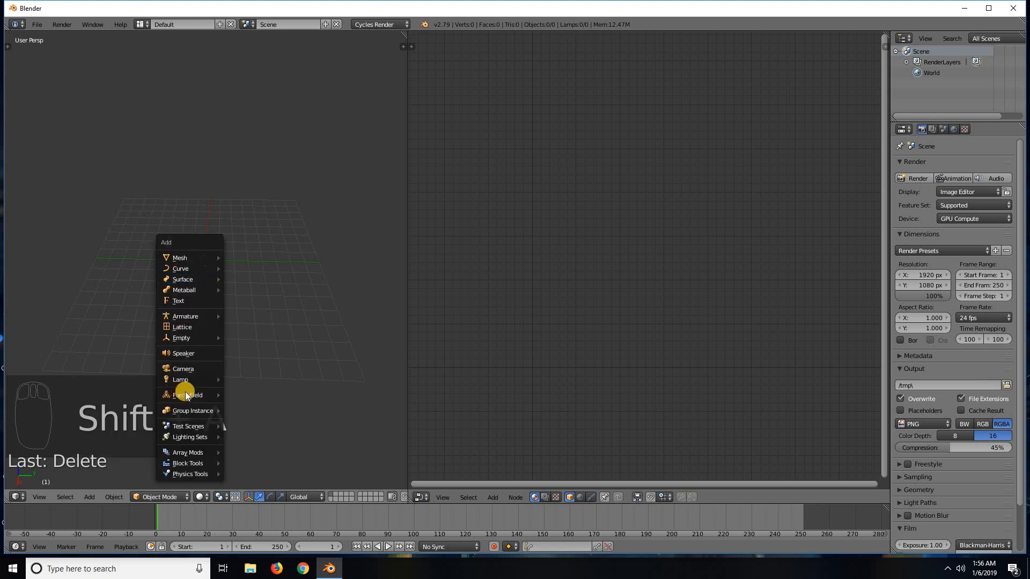
pyautogui.moveTo(182, 380)
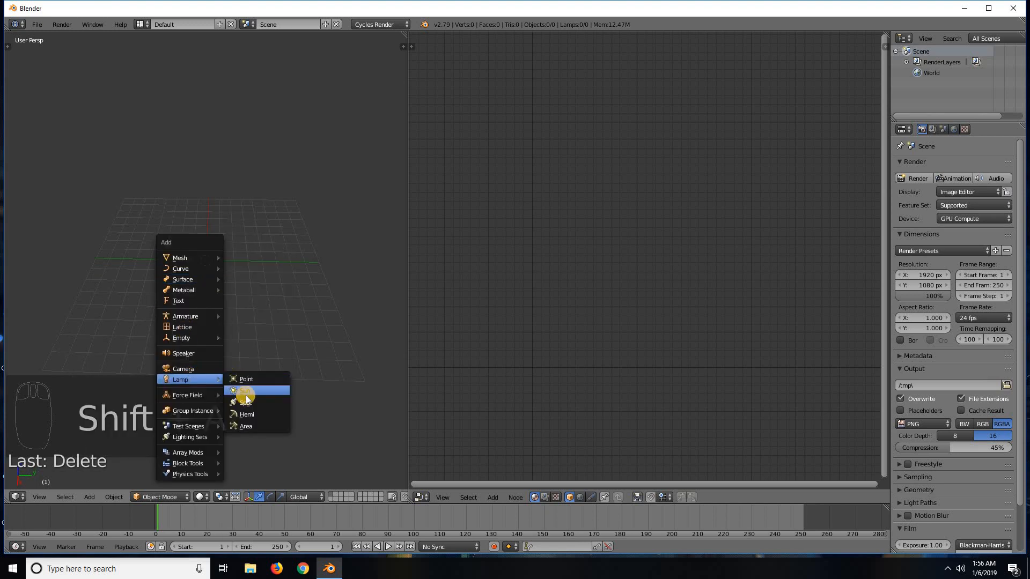
pyautogui.click(245, 391)
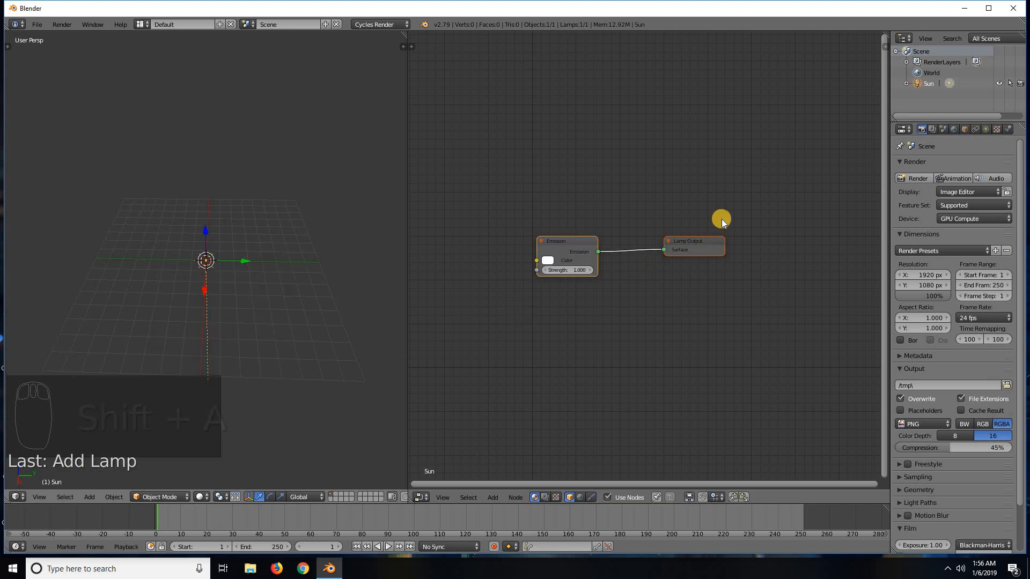
pyautogui.click(567, 270)
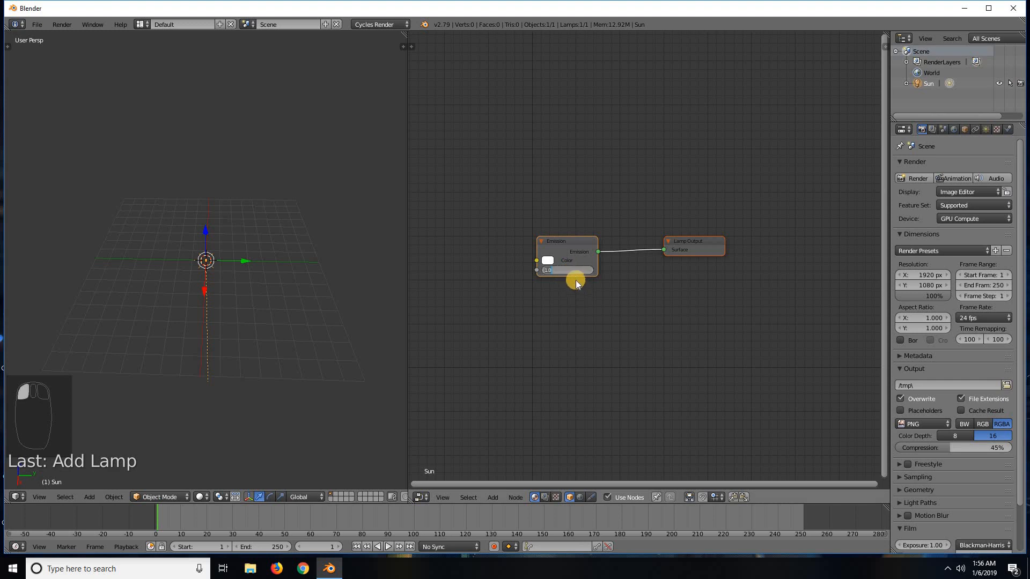
pyautogui.write('3')
pyautogui.press('Return')
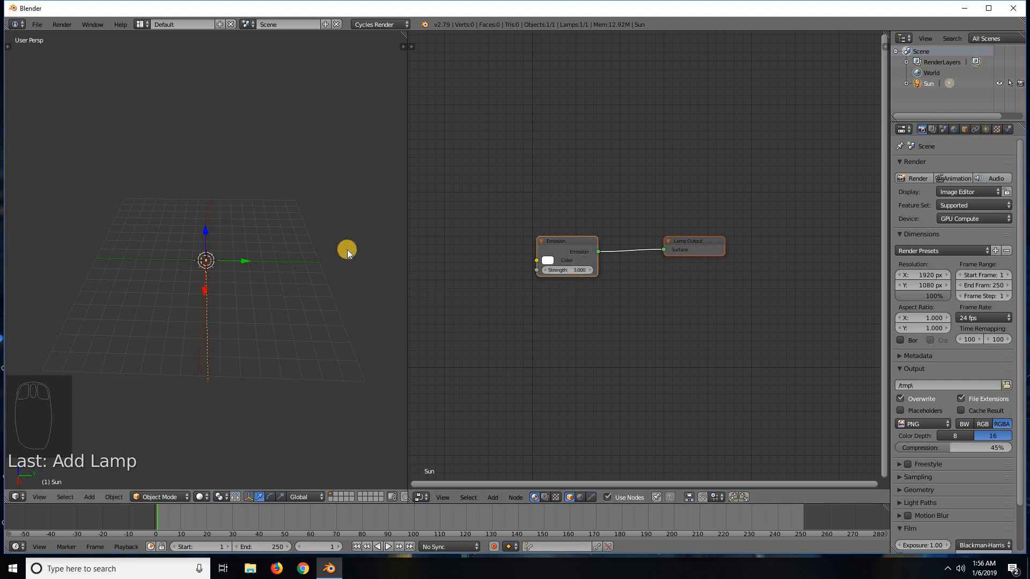
# Rotate the sun lamp around the global X axis so that it shines at an angle.
pyautogui.press('r')
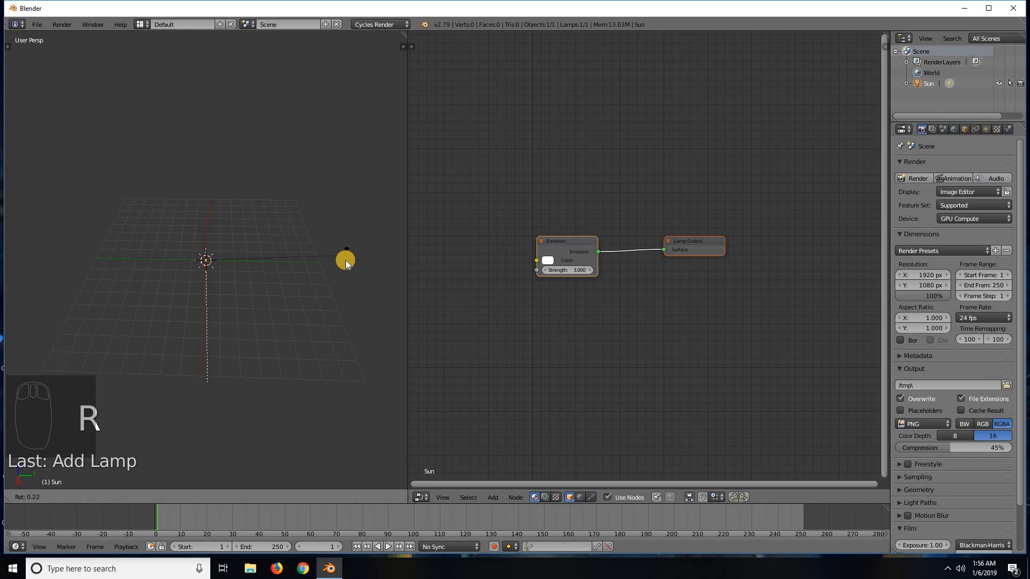
pyautogui.press('x')
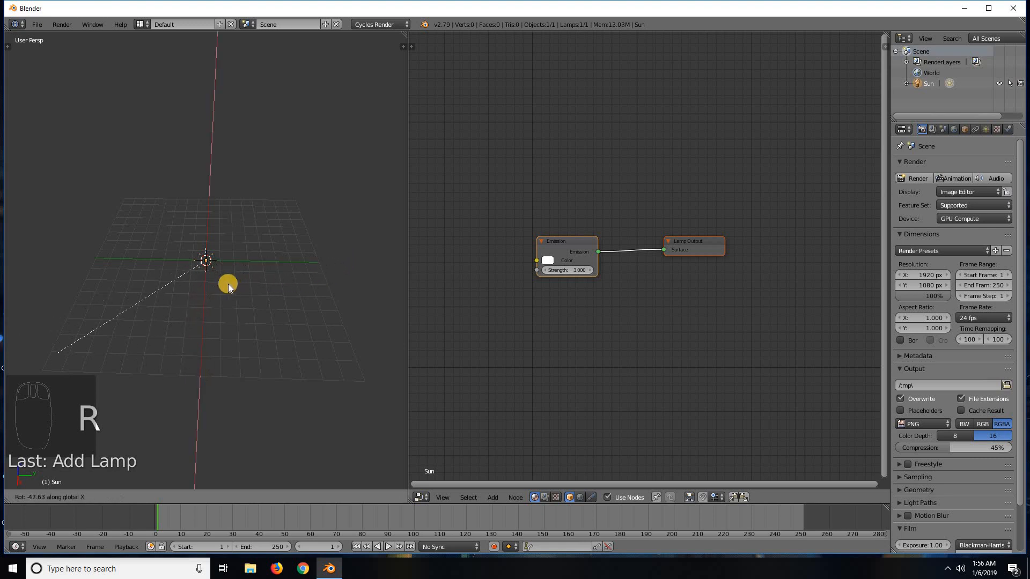
pyautogui.click(240, 296)
pyautogui.moveTo(275, 259); pyautogui.dragTo(145, 258, button='middle')
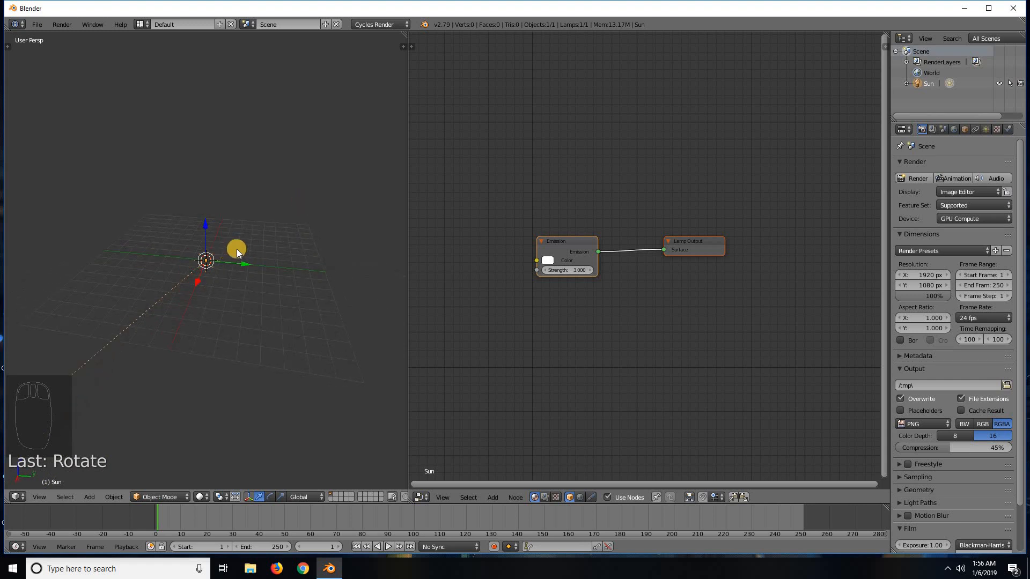
# Set the world background to a light blue colour, checking it in the rendered preview.
pyautogui.hotkey('shift', 'z')
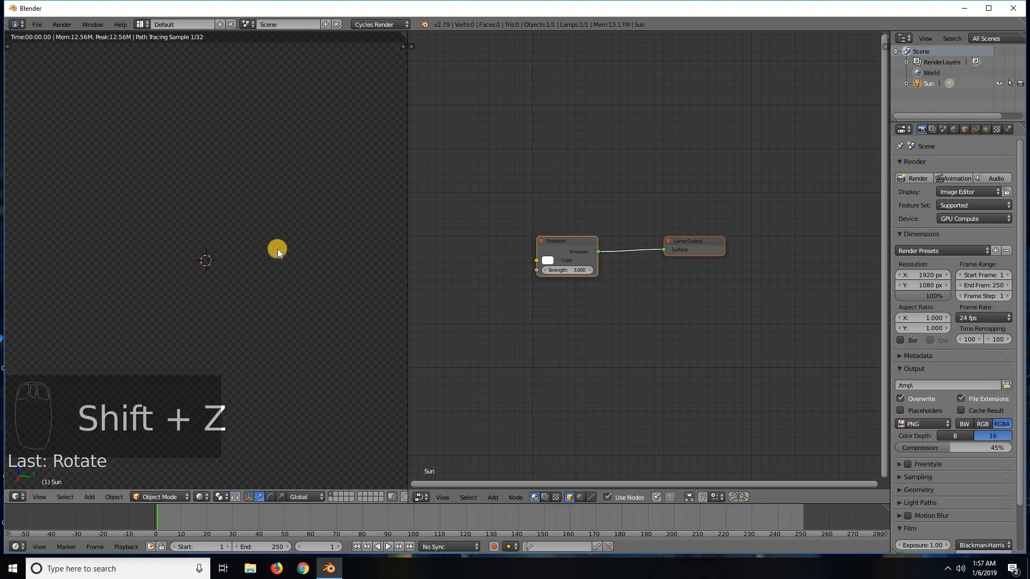
pyautogui.click(954, 129)
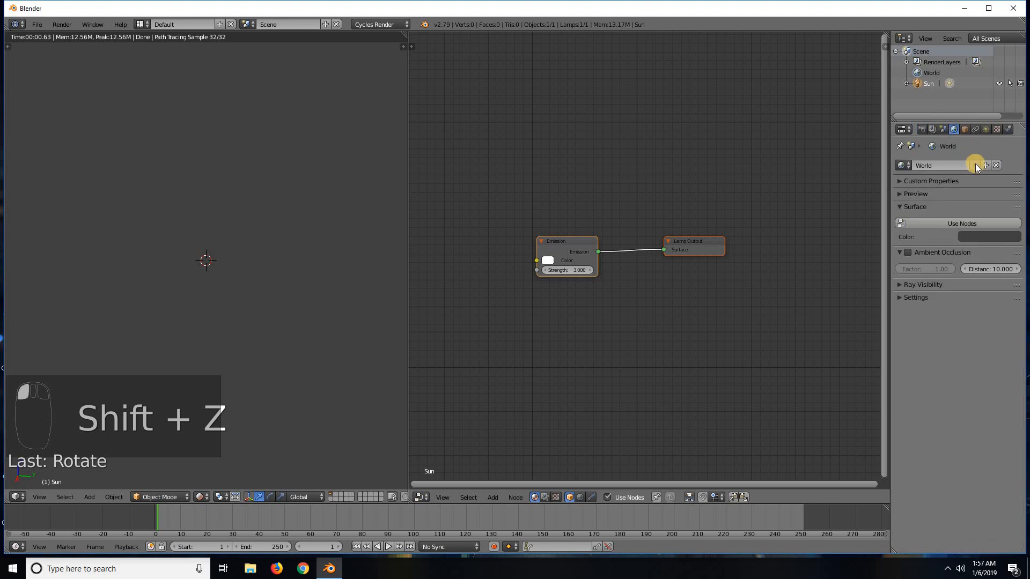
pyautogui.click(974, 236)
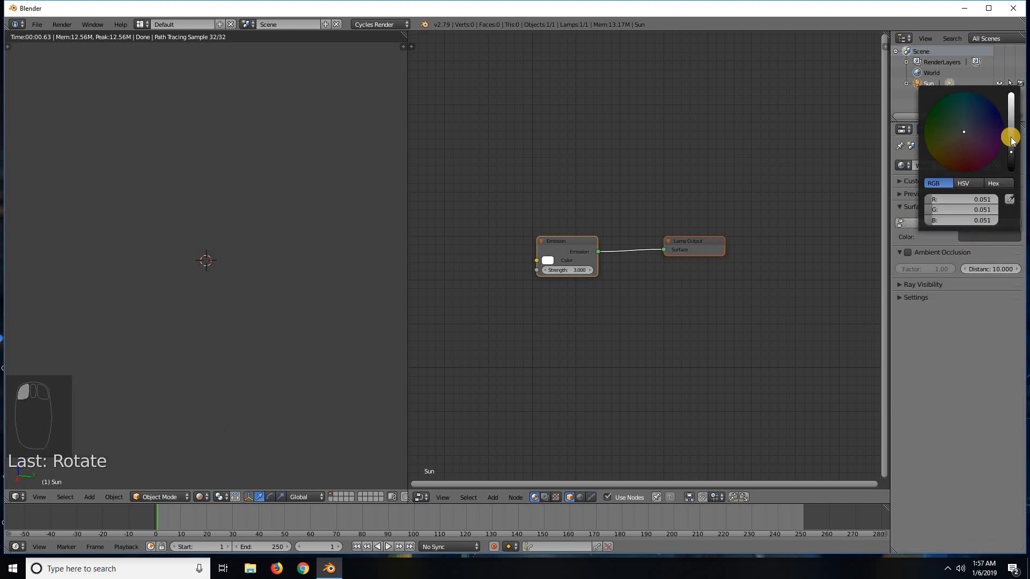
pyautogui.moveTo(1012, 120); pyautogui.dragTo(1012, 105)
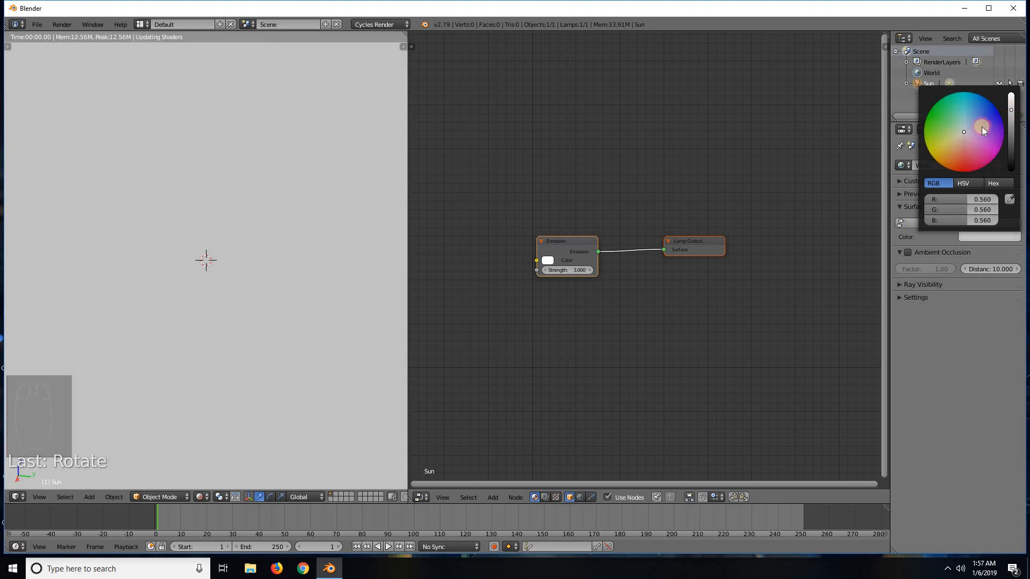
pyautogui.click(970, 125)
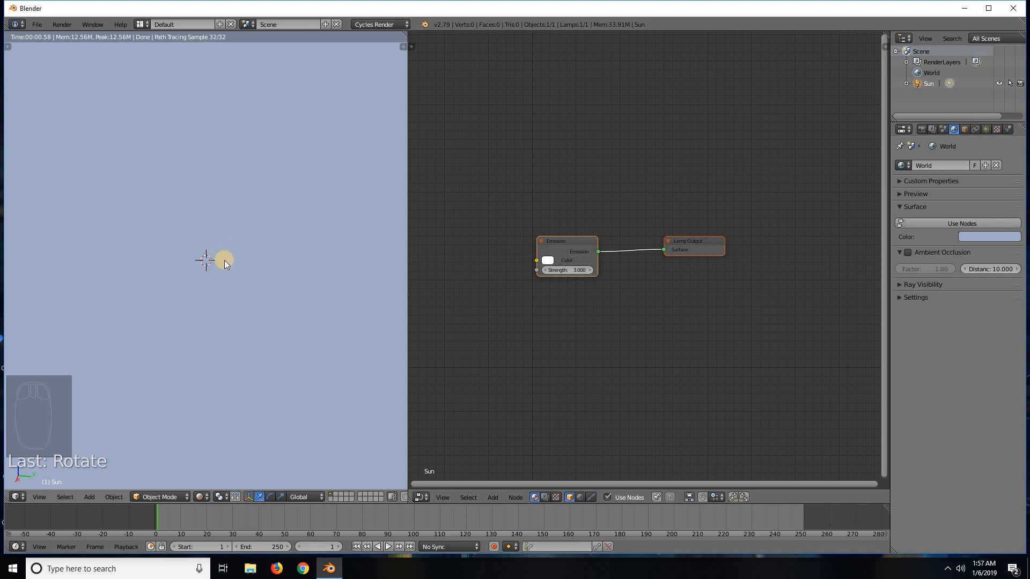
pyautogui.hotkey('shift', 'z')
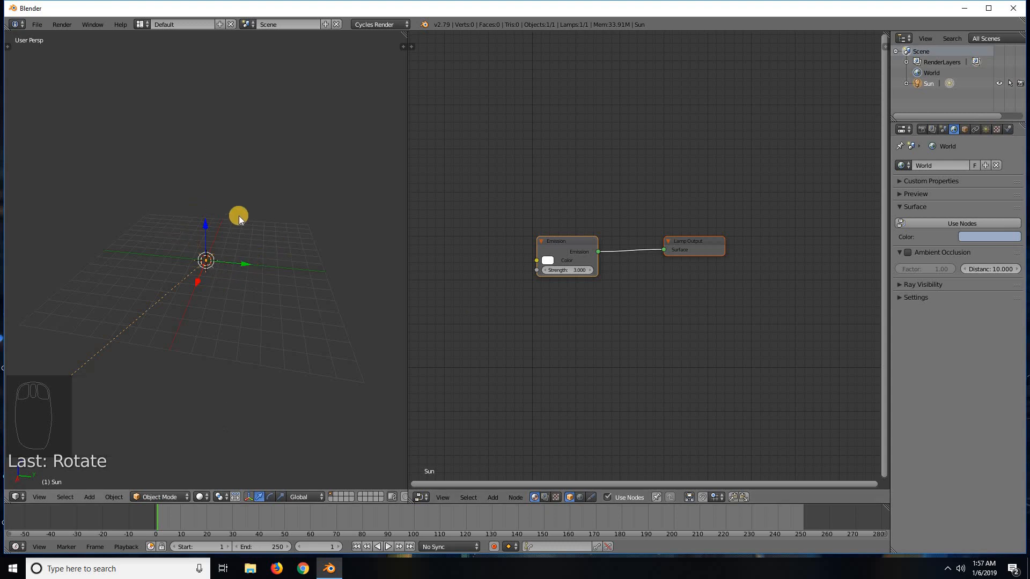
# Add a plane at the origin and scale it up to cover the grid floor.
pyautogui.hotkey('shift', 'a')
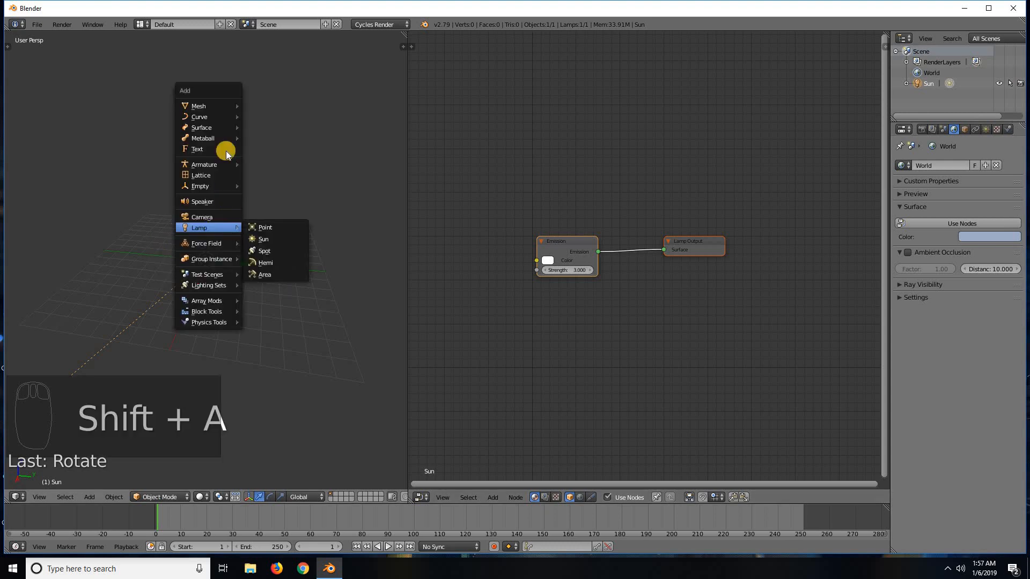
pyautogui.moveTo(230, 108)
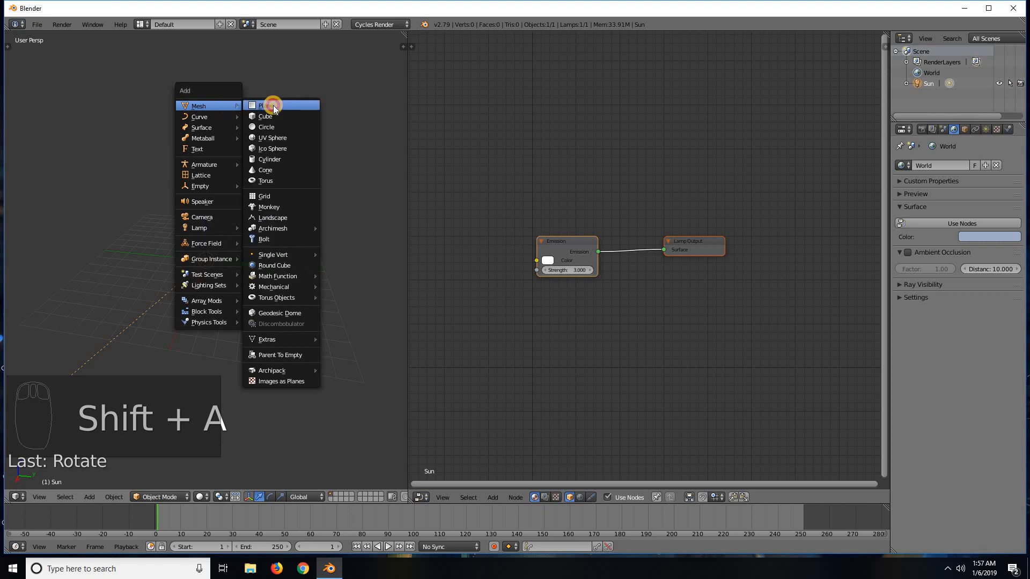
pyautogui.click(272, 108)
pyautogui.press('s')
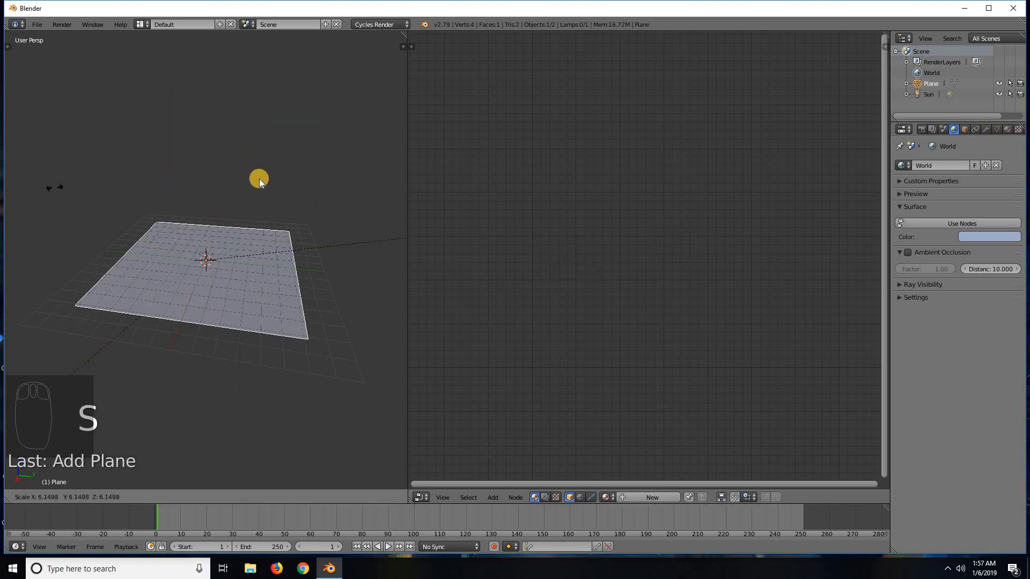
pyautogui.click(244, 179)
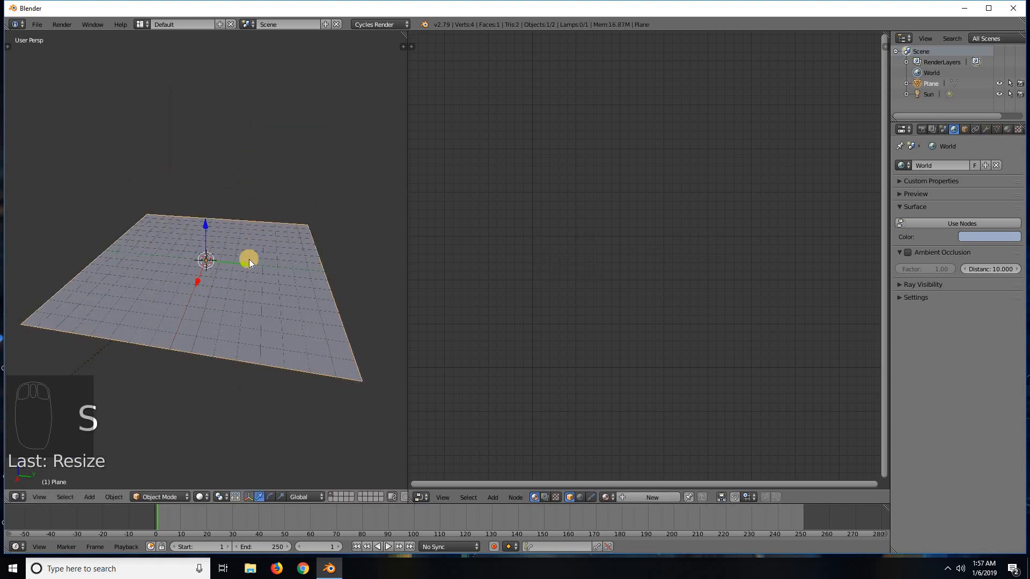
# Give the plane a new material with a pink diffuse colour and show it in the rendered preview.
pyautogui.moveTo(198, 294); pyautogui.dragTo(236, 302, button='middle')
pyautogui.hotkey('shift', 'z')
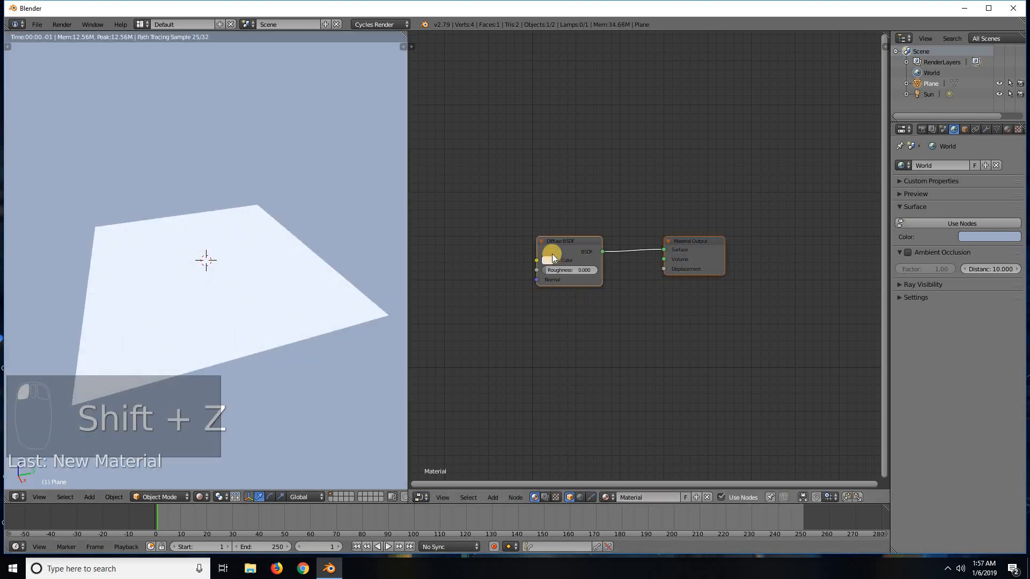
pyautogui.click(546, 261)
pyautogui.moveTo(574, 185); pyautogui.dragTo(579, 182)
# Add a Checker Texture node and link its Color output to the Diffuse BSDF's Color input.
pyautogui.hotkey('shift', 'a')
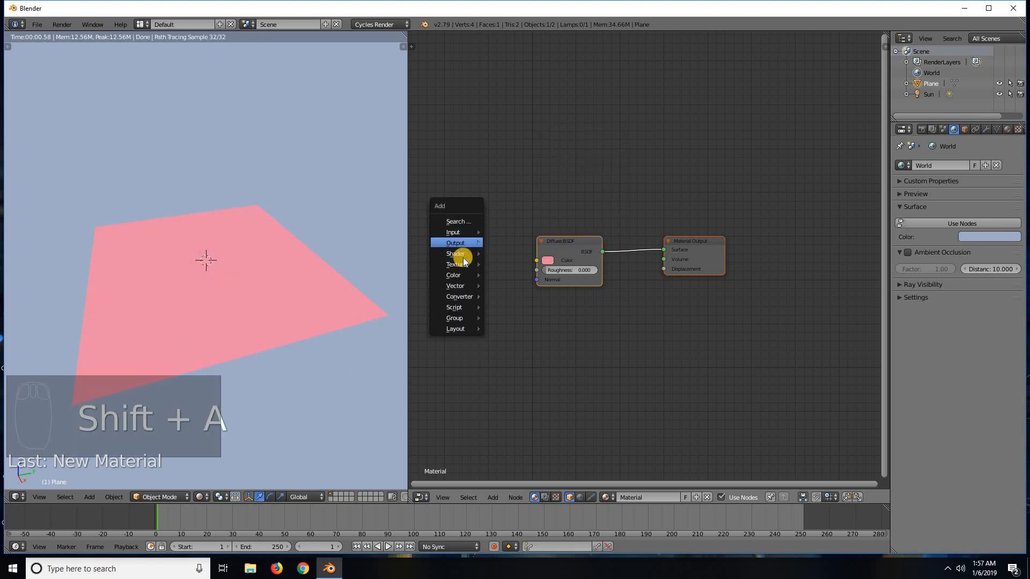
pyautogui.moveTo(456, 265)
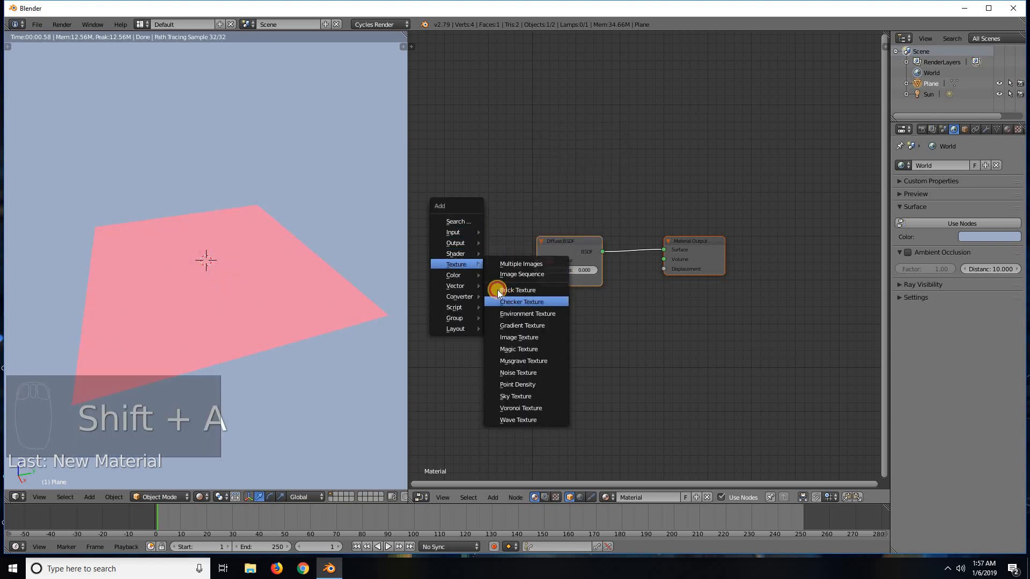
pyautogui.click(507, 301)
pyautogui.click(478, 271)
pyautogui.moveTo(514, 268); pyautogui.dragTo(537, 261)
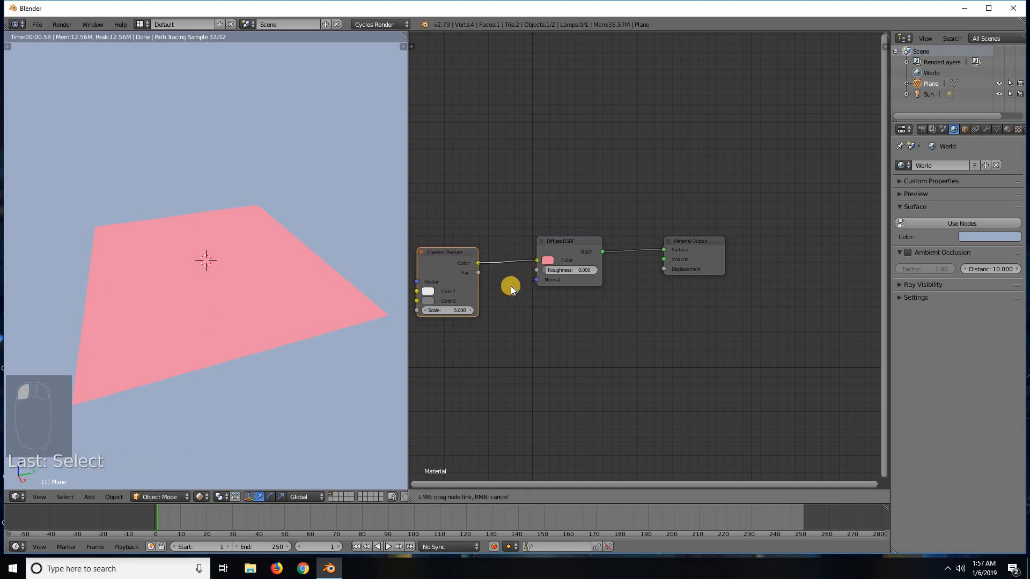
# Set the Checker Texture's Color2 to dark red and view the checkered plane from several angles in the rendered preview.
pyautogui.press('Home')
pyautogui.click(498, 300)
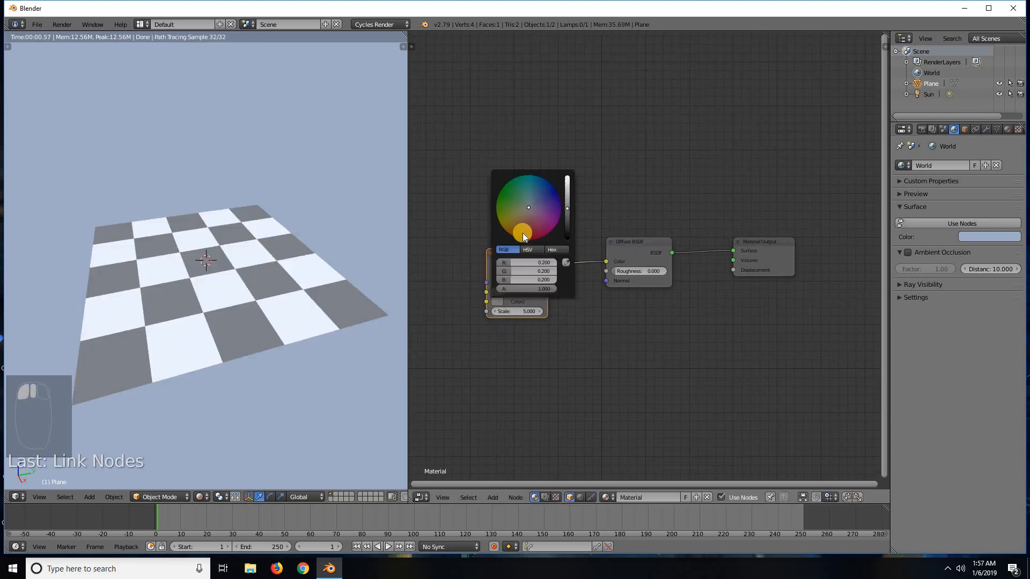
pyautogui.click(527, 233)
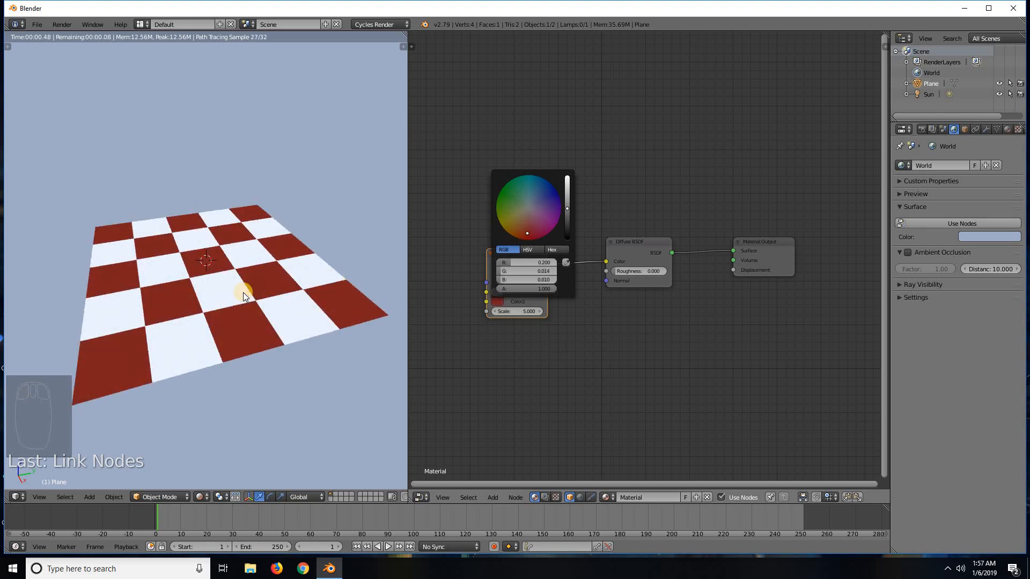
pyautogui.moveTo(199, 279); pyautogui.dragTo(285, 304, button='middle')
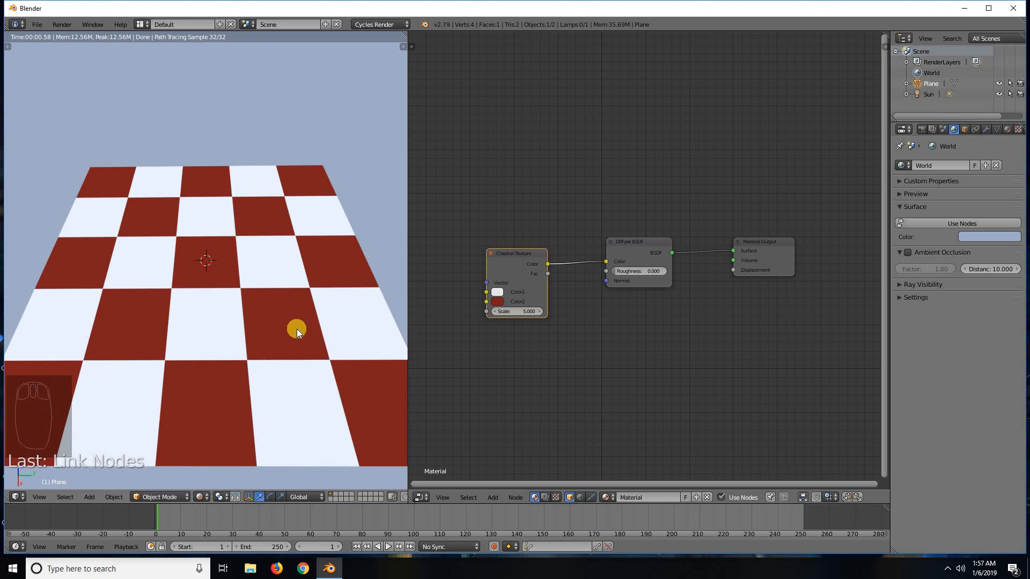
pyautogui.moveTo(297, 330); pyautogui.dragTo(285, 299, button='middle')
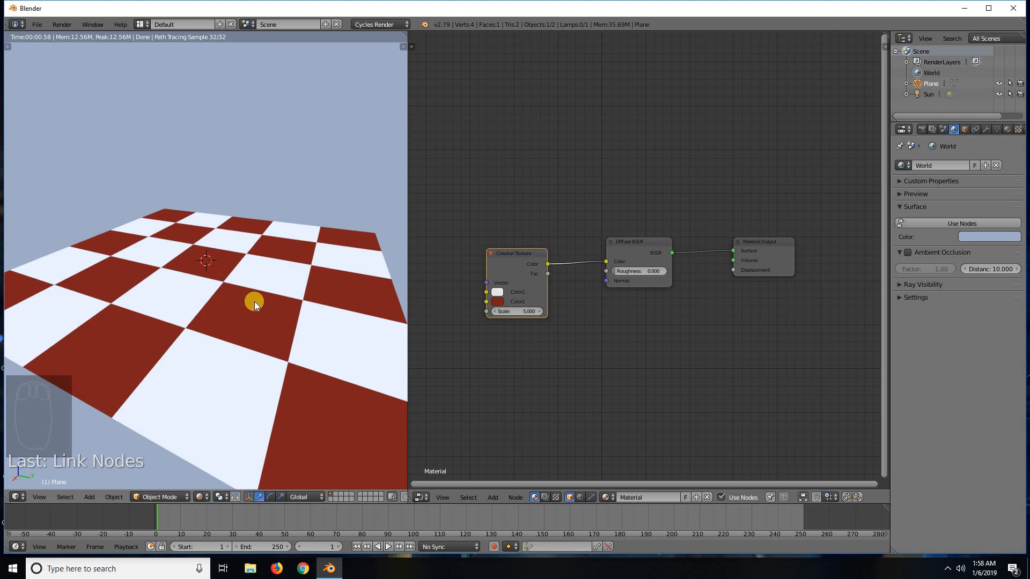
# Examine the Feature Set option in the render settings and compare the plane in solid and rendered shading.
pyautogui.hotkey('shift', 'z')
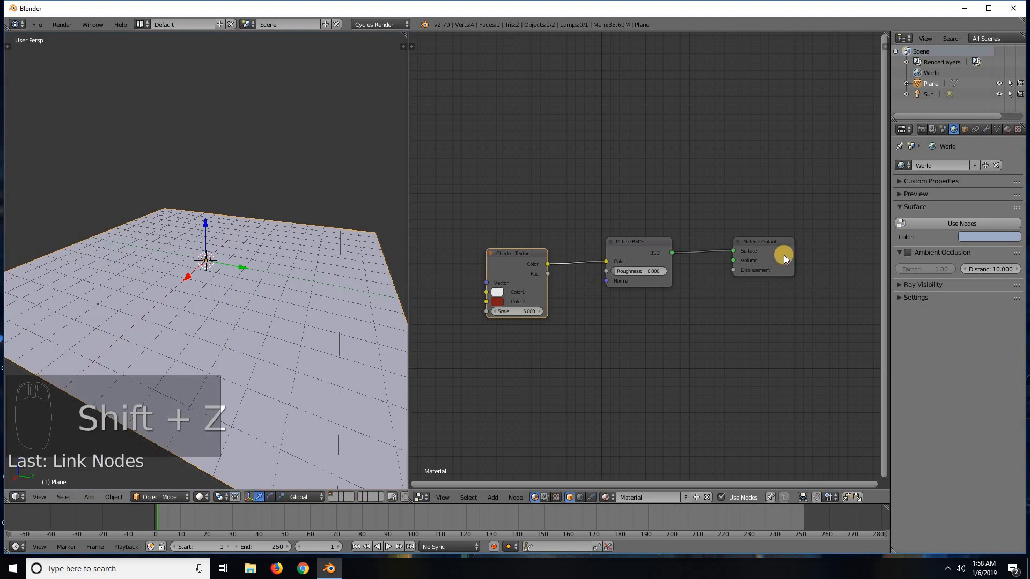
pyautogui.click(923, 130)
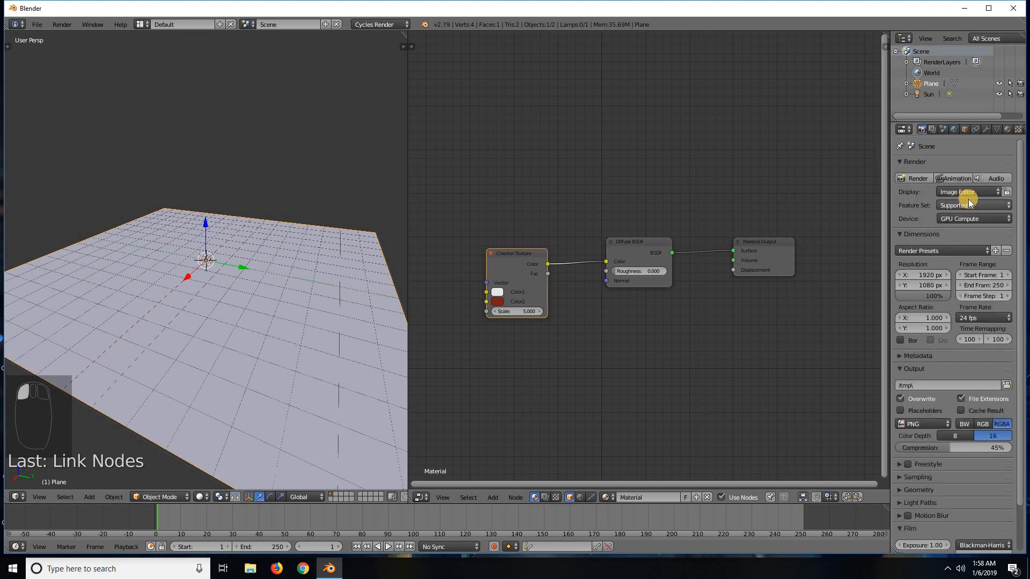
pyautogui.click(970, 205)
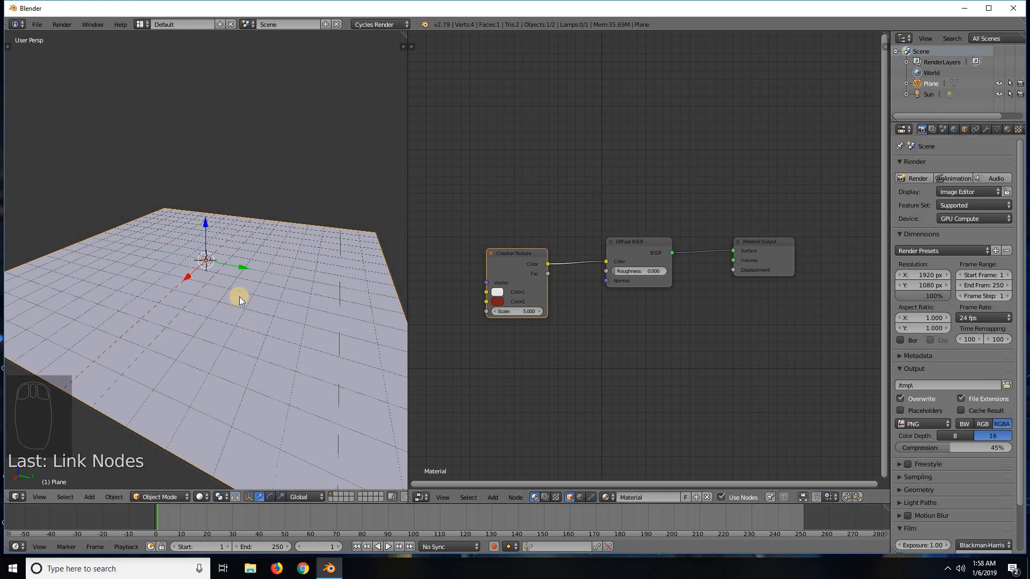
pyautogui.moveTo(237, 295)
pyautogui.mouseDown(button='middle')
pyautogui.moveTo(221, 290)
pyautogui.moveTo(233, 288)
pyautogui.mouseUp(button='middle')
pyautogui.scroll(2, 234, 288)
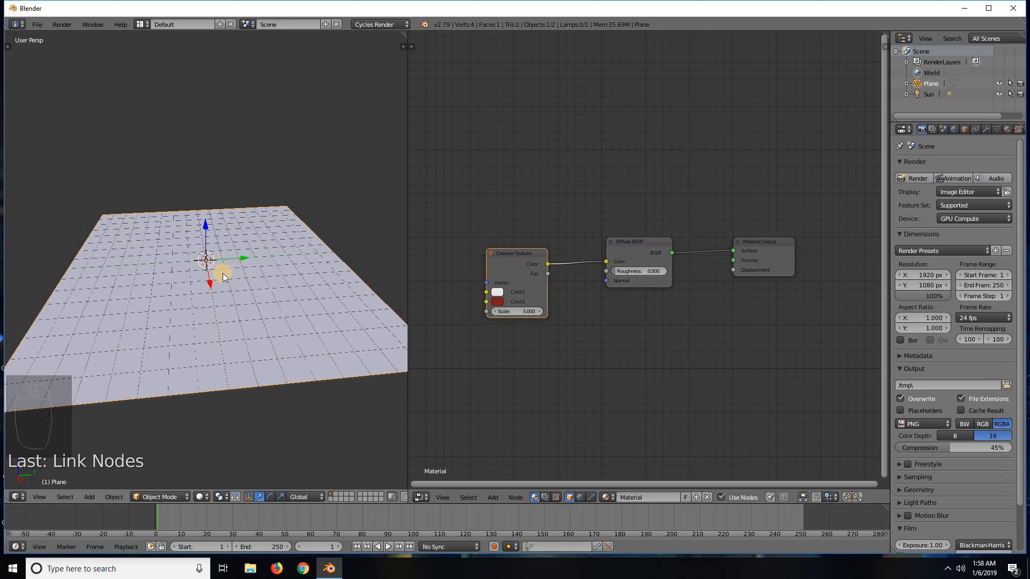
pyautogui.hotkey('shift', 'z')
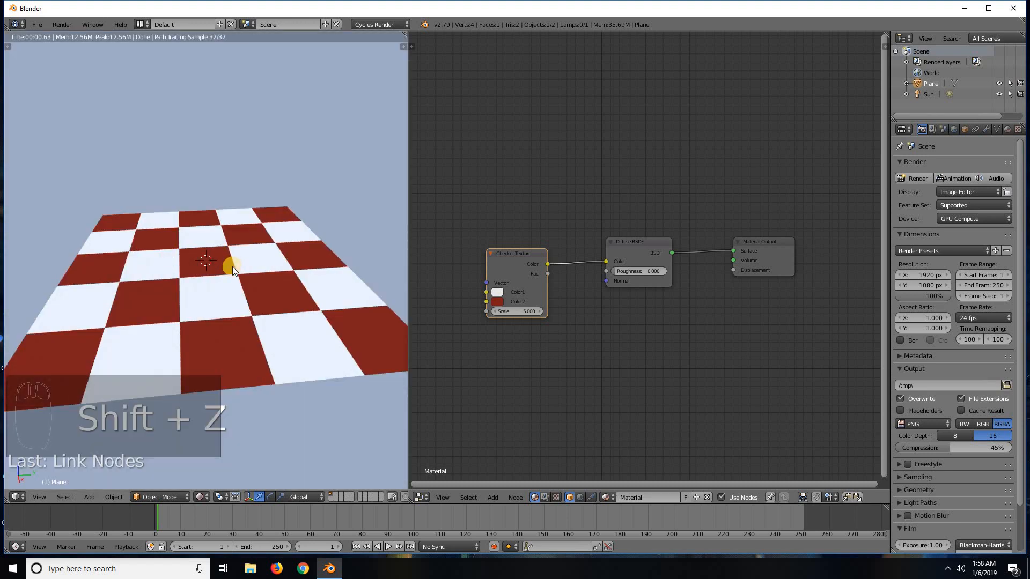
pyautogui.hotkey('shift', 'z')
# Enter Edit Mode on the plane and move its whole mesh slightly up, just above the grid floor.
pyautogui.press('Tab')
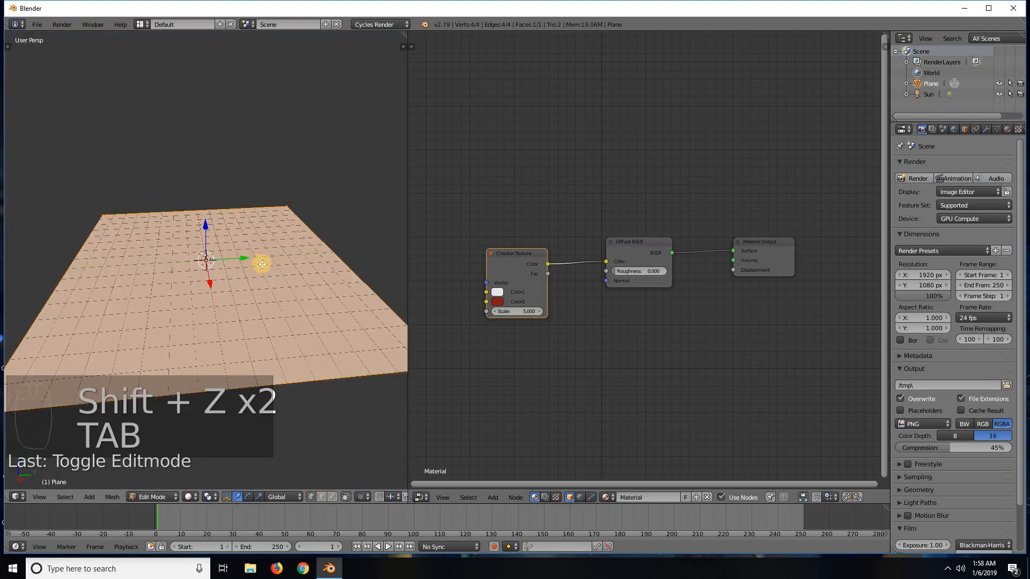
pyautogui.moveTo(248, 279); pyautogui.dragTo(206, 230, button='middle')
pyautogui.moveTo(205, 230); pyautogui.dragTo(260, 282)
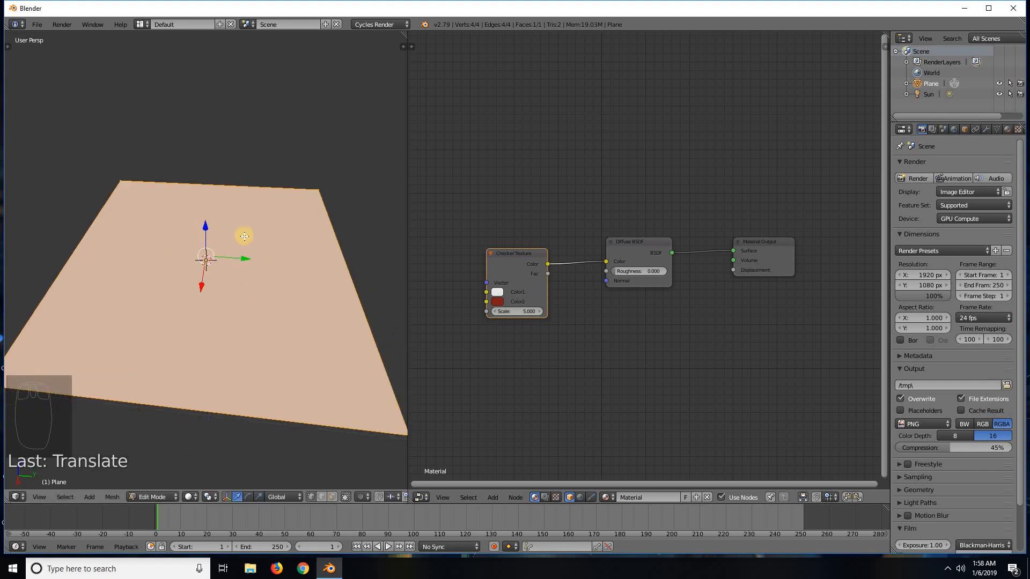
pyautogui.moveTo(256, 223); pyautogui.dragTo(209, 308, button='middle')
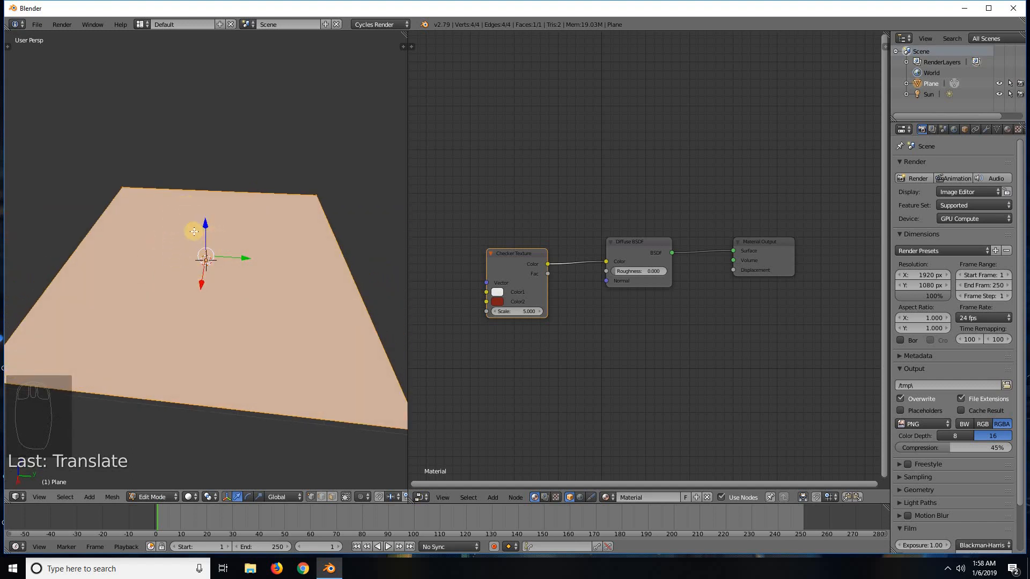
# Subdivide the plane with 10 cuts to make an 11 by 11 grid of faces.
pyautogui.press('w')
pyautogui.click(178, 232)
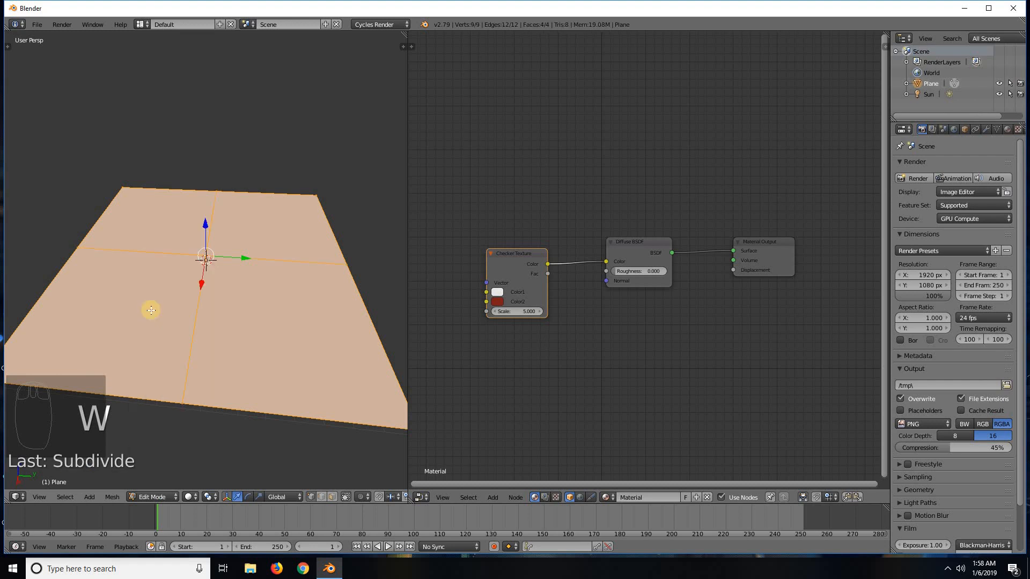
pyautogui.press('t')
pyautogui.moveTo(49, 407); pyautogui.dragTo(75, 408)
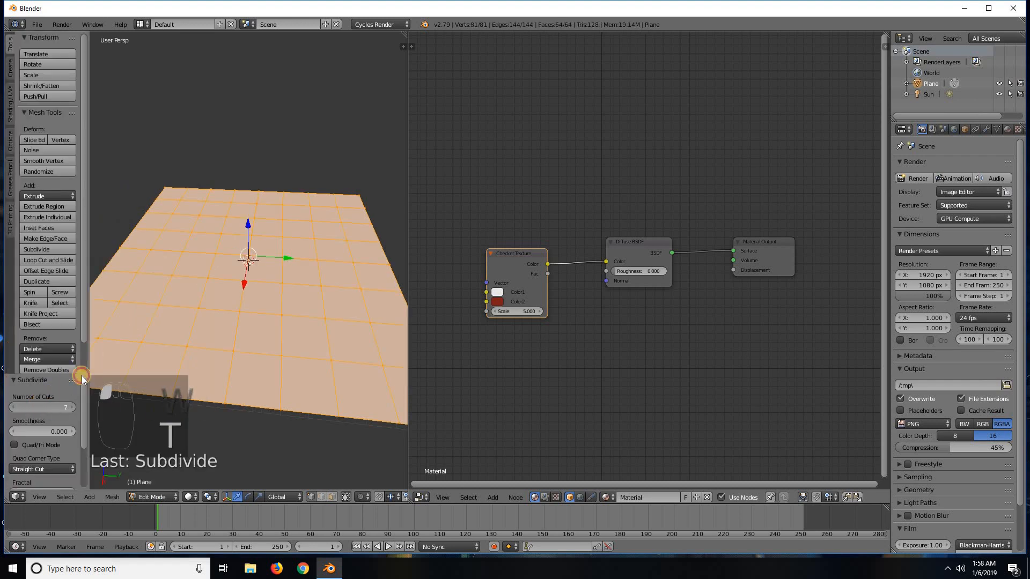
pyautogui.press('t')
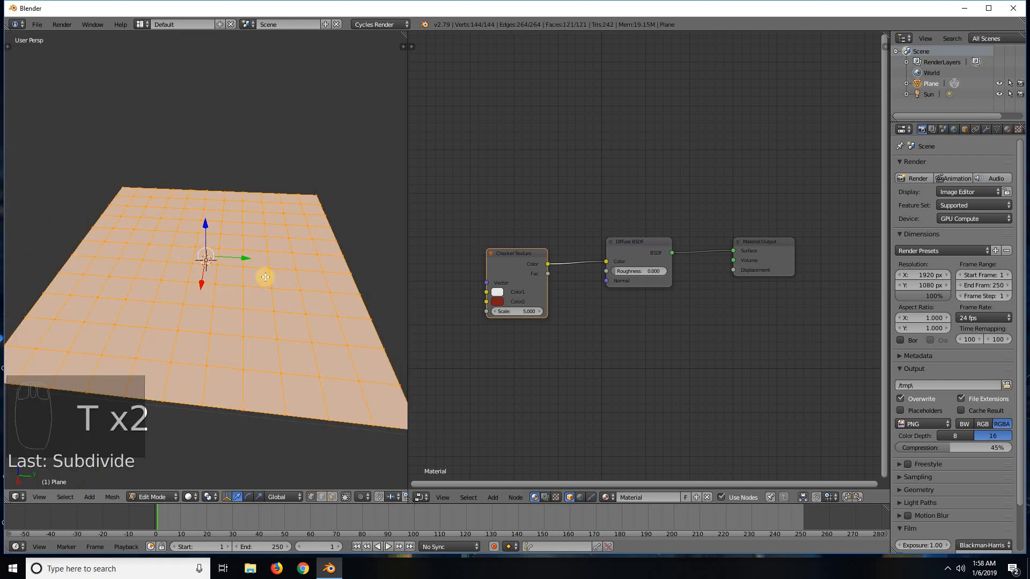
# Raise four separate vertices around the middle of the subdivided plane, one at a time, to form pointed peaks.
pyautogui.rightClick(244, 267)
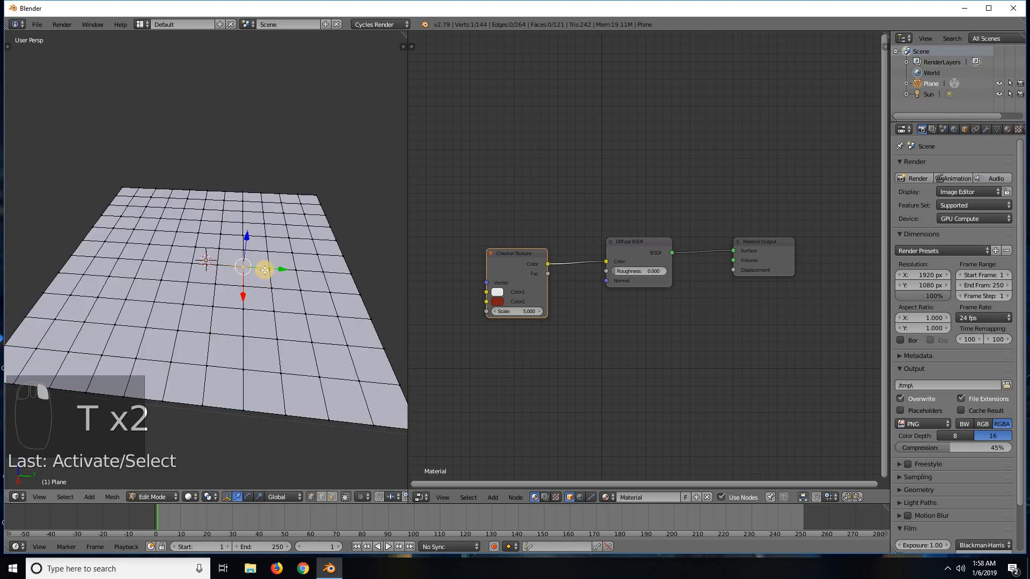
pyautogui.moveTo(264, 270); pyautogui.dragTo(271, 248, button='middle')
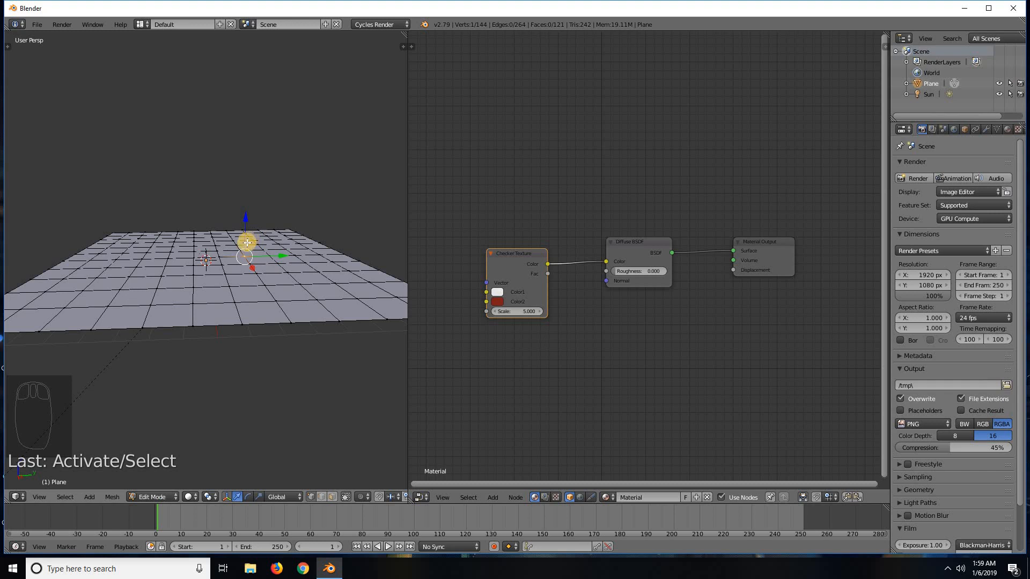
pyautogui.press('g')
pyautogui.click(239, 203)
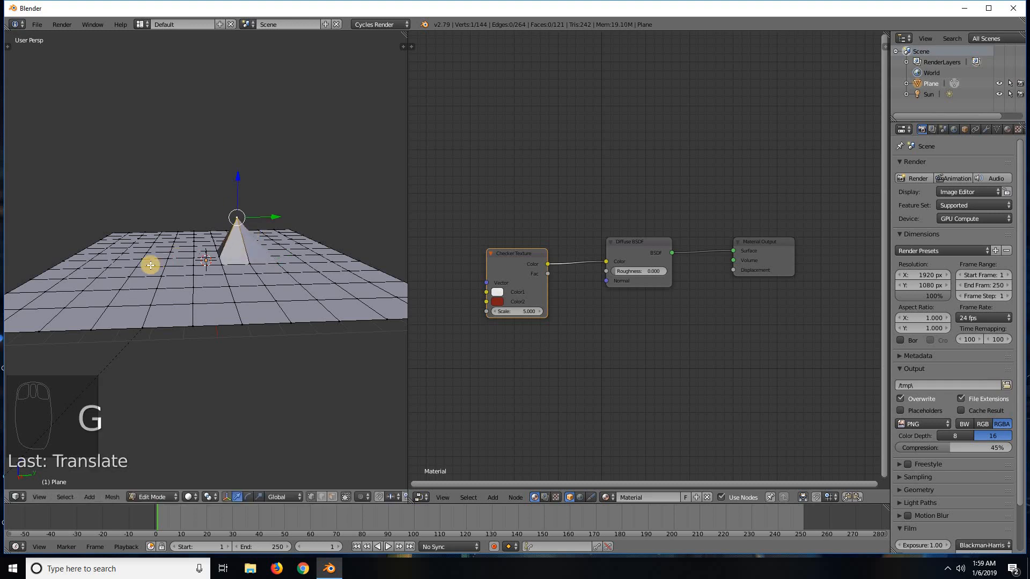
pyautogui.rightClick(156, 242)
pyautogui.press('g')
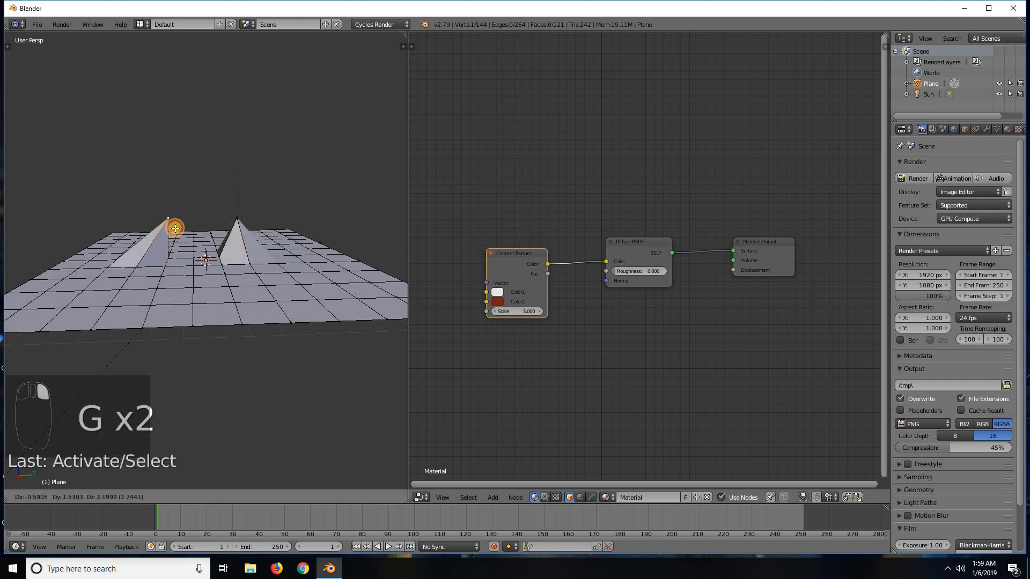
pyautogui.click(174, 231)
pyautogui.rightClick(175, 266)
pyautogui.press('g')
pyautogui.click(164, 244)
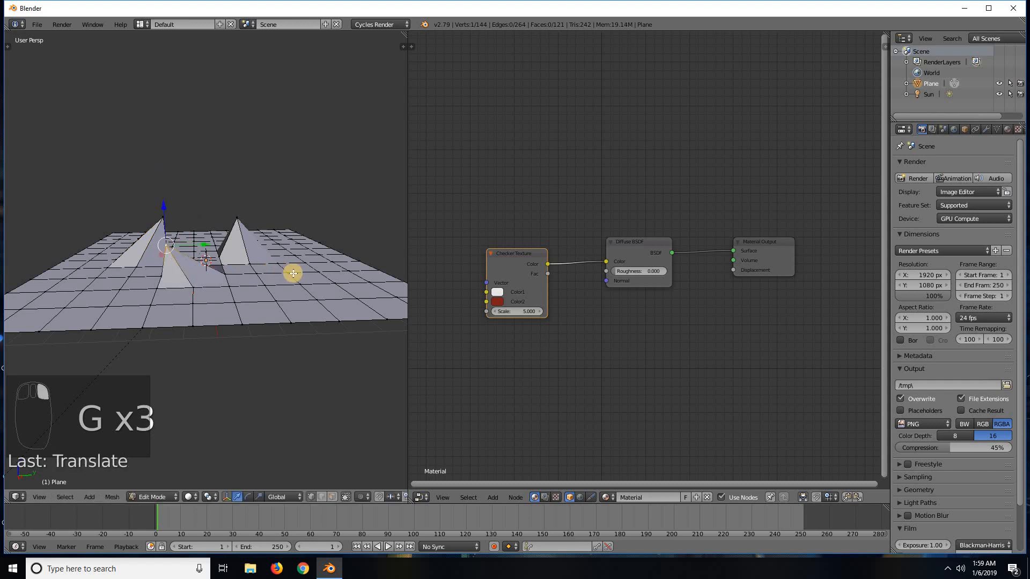
pyautogui.rightClick(288, 272)
pyautogui.press('g')
pyautogui.click(249, 248)
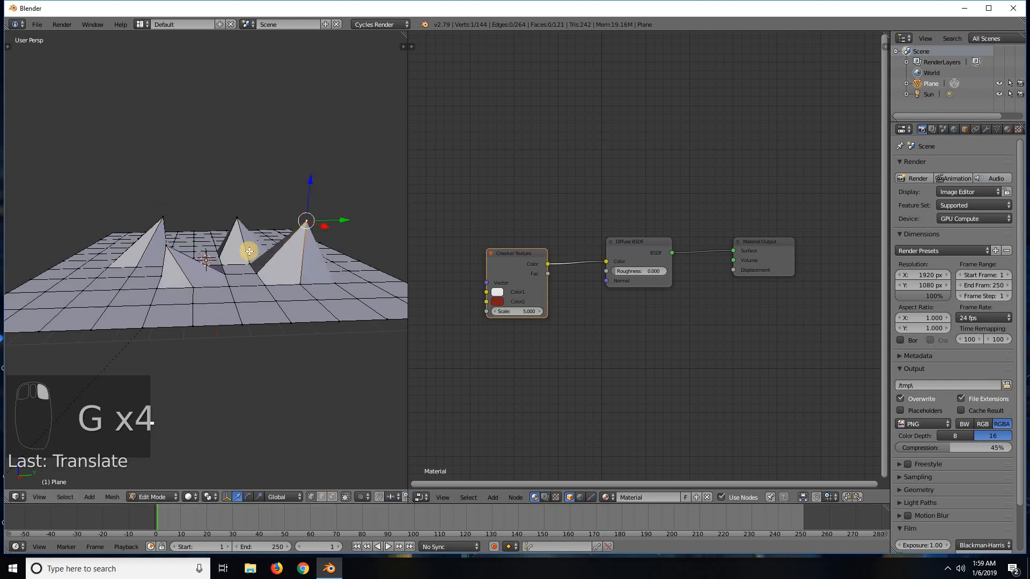
# Raise a fifth vertex near the far edge of the plane into a peak and inspect the peaks from several angles.
pyautogui.moveTo(193, 284); pyautogui.dragTo(214, 290, button='middle')
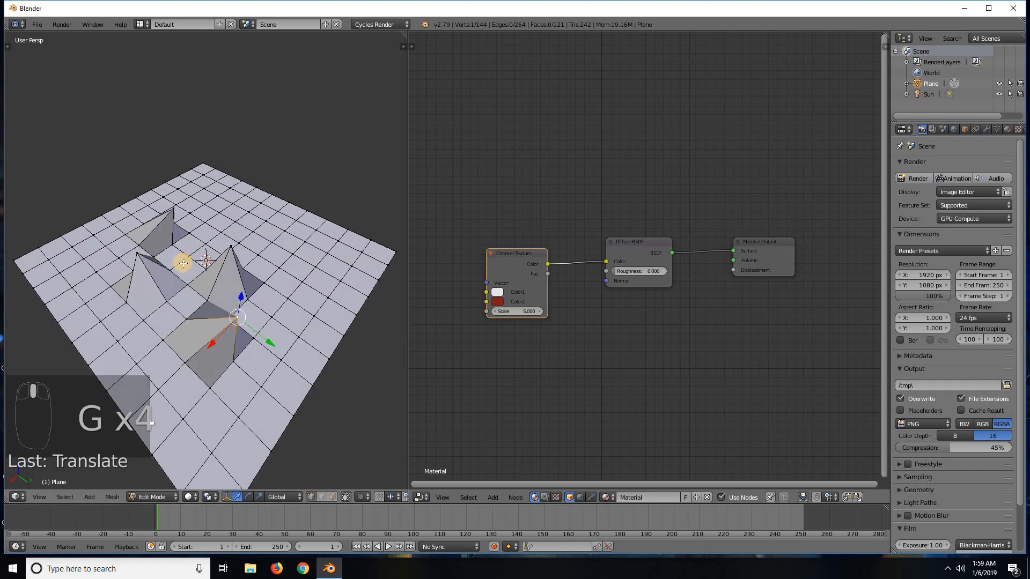
pyautogui.moveTo(234, 253); pyautogui.dragTo(250, 260, button='middle')
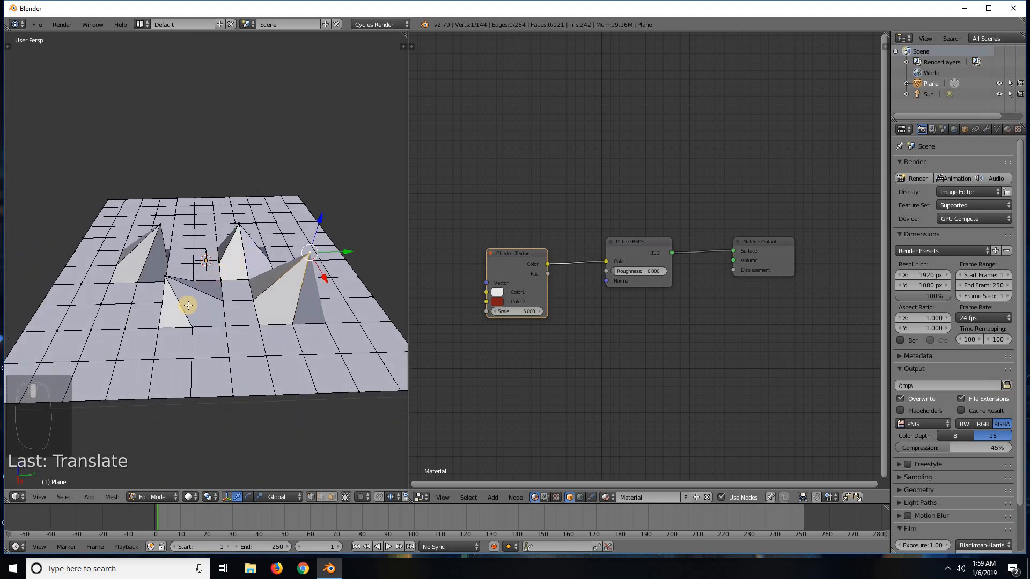
pyautogui.click(206, 260)
pyautogui.moveTo(250, 245); pyautogui.dragTo(232, 205, button='middle')
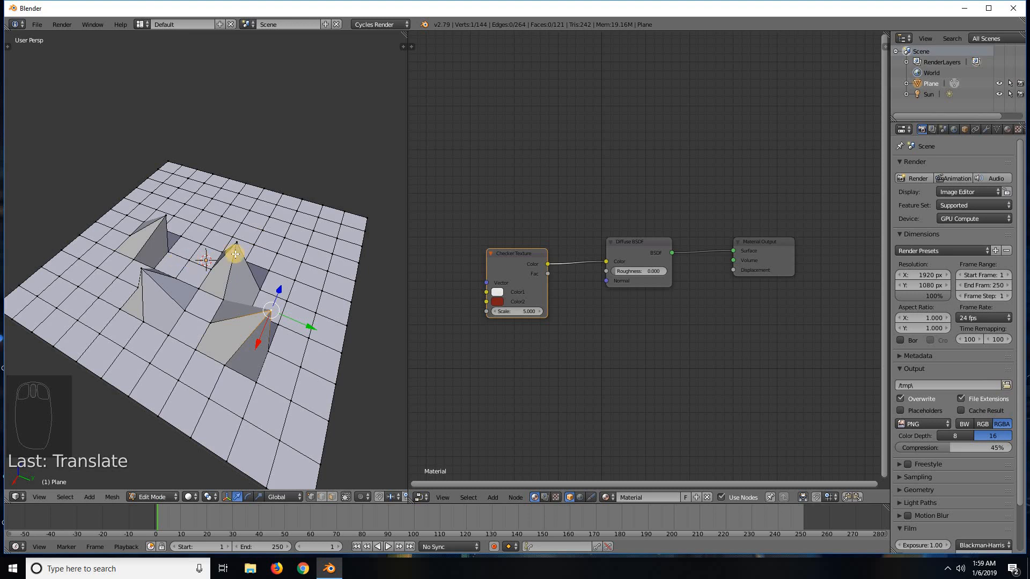
pyautogui.moveTo(214, 254); pyautogui.dragTo(225, 299, button='middle')
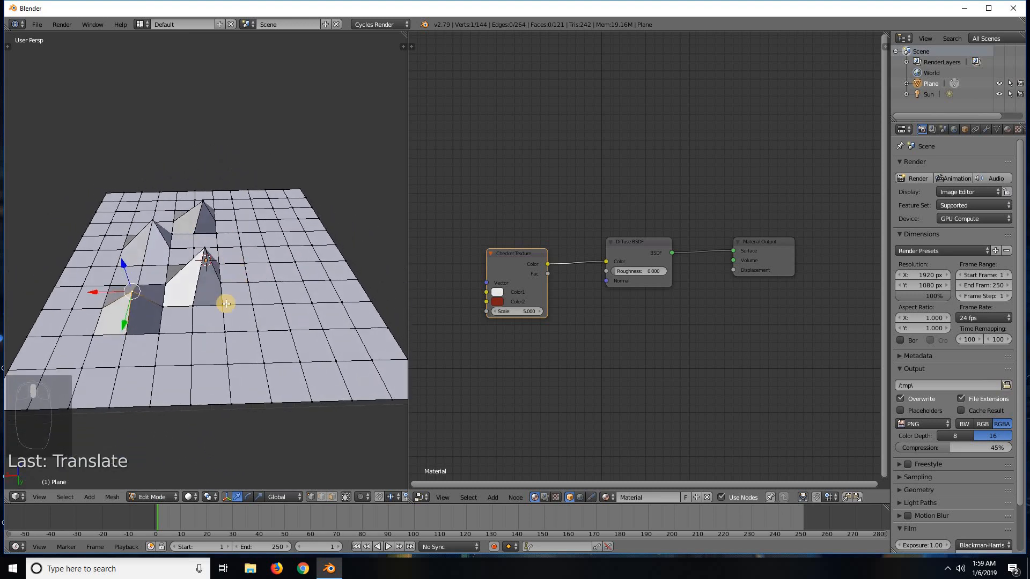
pyautogui.rightClick(309, 301)
pyautogui.press('g')
pyautogui.click(300, 253)
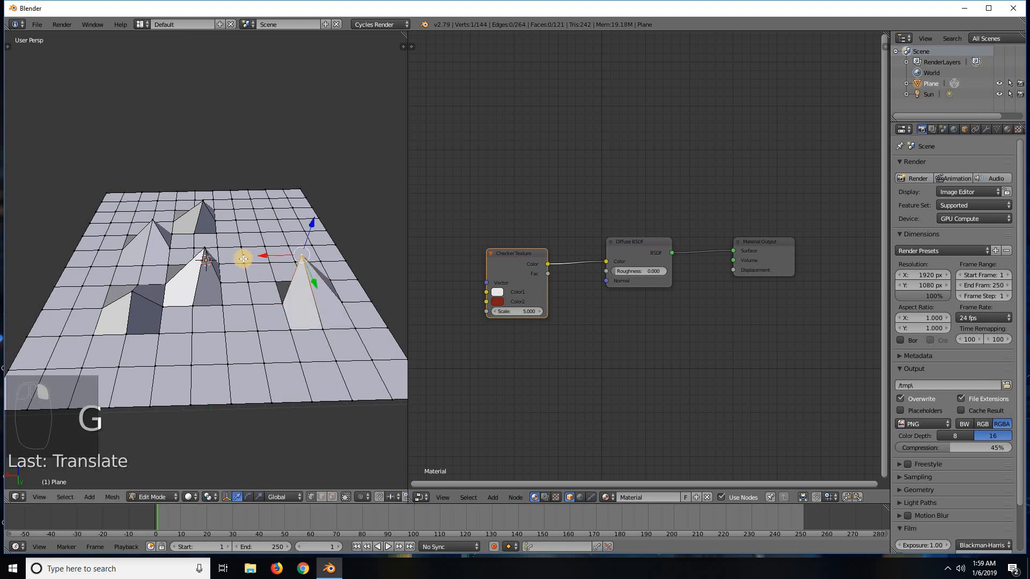
pyautogui.moveTo(296, 301); pyautogui.dragTo(225, 207, button='middle')
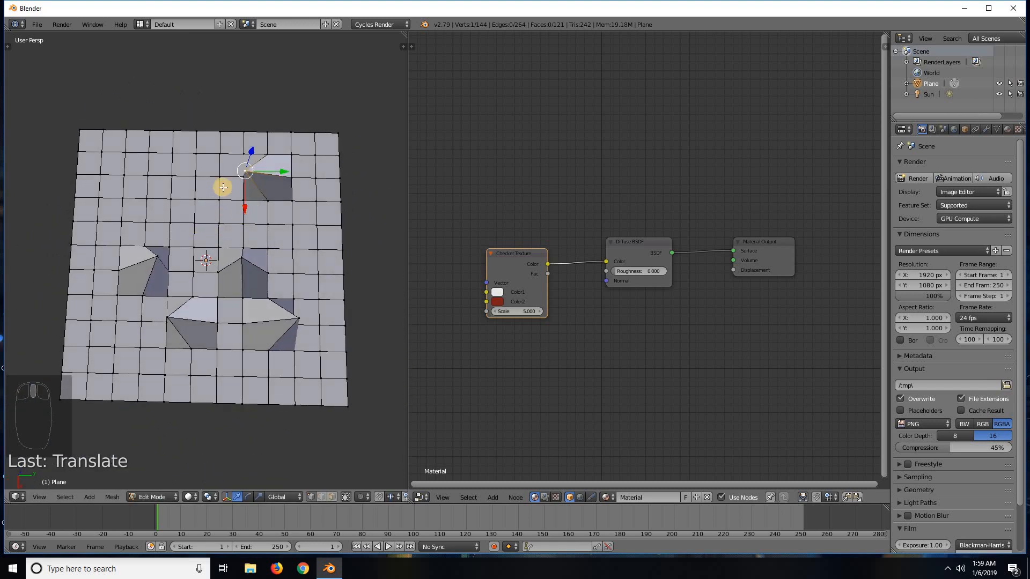
pyautogui.moveTo(195, 180); pyautogui.dragTo(245, 238, button='middle')
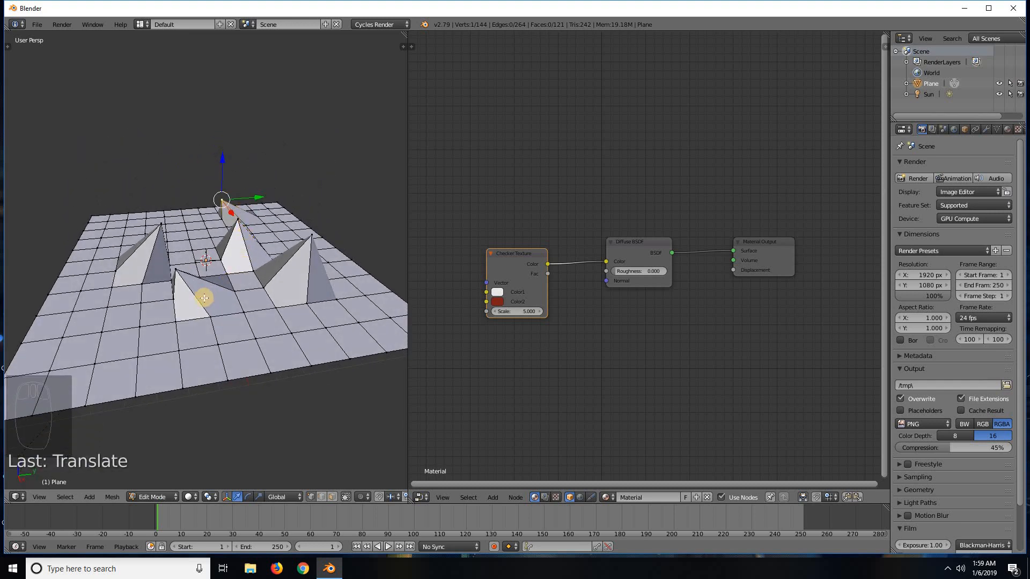
pyautogui.moveTo(202, 295); pyautogui.dragTo(166, 340, button='middle')
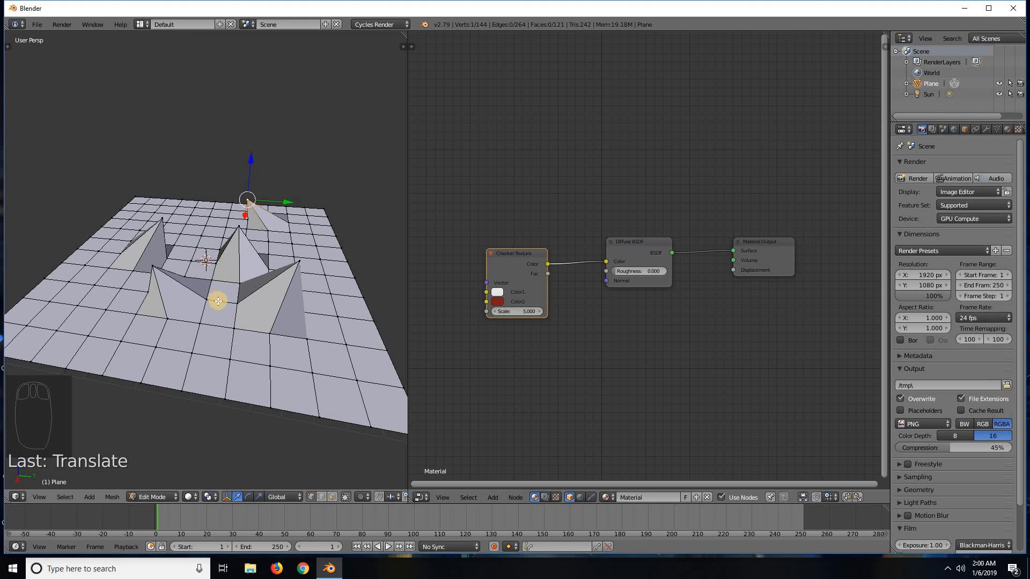
# Undo all the vertex moves back to the flat, fully selected subdivided plane.
pyautogui.hotkey('ctrl', 'z')
pyautogui.hotkey('ctrl', 'z')
pyautogui.hotkey('ctrl', 'z')
pyautogui.hotkey('ctrl', 'z')
pyautogui.hotkey('ctrl', 'z')
pyautogui.hotkey('ctrl', 'z')
pyautogui.hotkey('ctrl', 'z')
pyautogui.hotkey('ctrl', 'z')
pyautogui.hotkey('ctrl', 'z')
pyautogui.hotkey('ctrl', 'z')
pyautogui.hotkey('ctrl', 'z')
pyautogui.hotkey('ctrl', 'z')
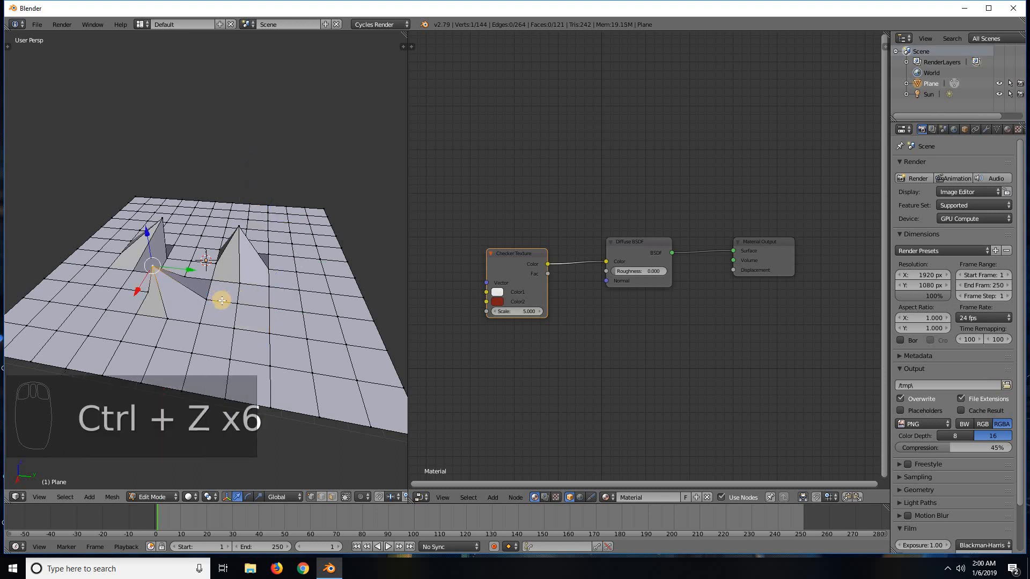
pyautogui.hotkey('ctrl', 'z')
pyautogui.hotkey('ctrl', 'z')
pyautogui.hotkey('ctrl', 'z')
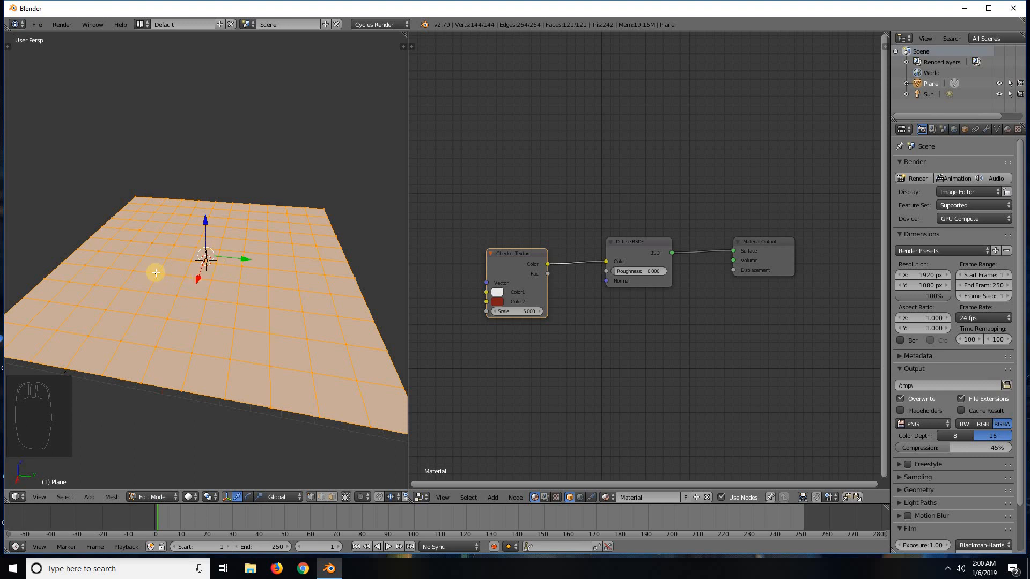
pyautogui.moveTo(163, 260)
pyautogui.mouseDown(button='middle')
pyautogui.moveTo(183, 269)
pyautogui.moveTo(164, 255)
pyautogui.mouseUp(button='middle')
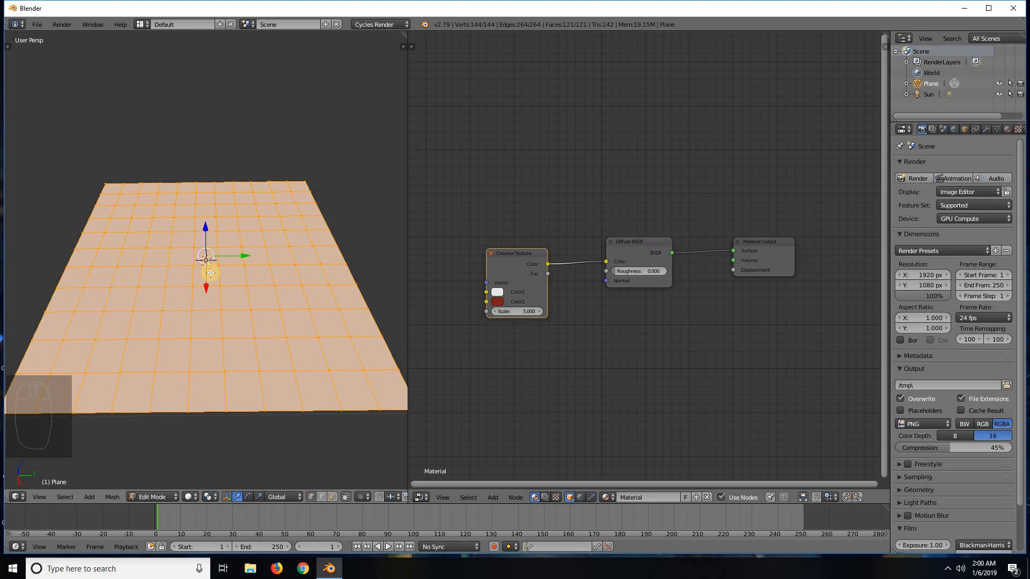
# Undo the plane's subdivision so it is a single face again, and return to Object Mode.
pyautogui.moveTo(211, 272); pyautogui.dragTo(249, 276, button='middle')
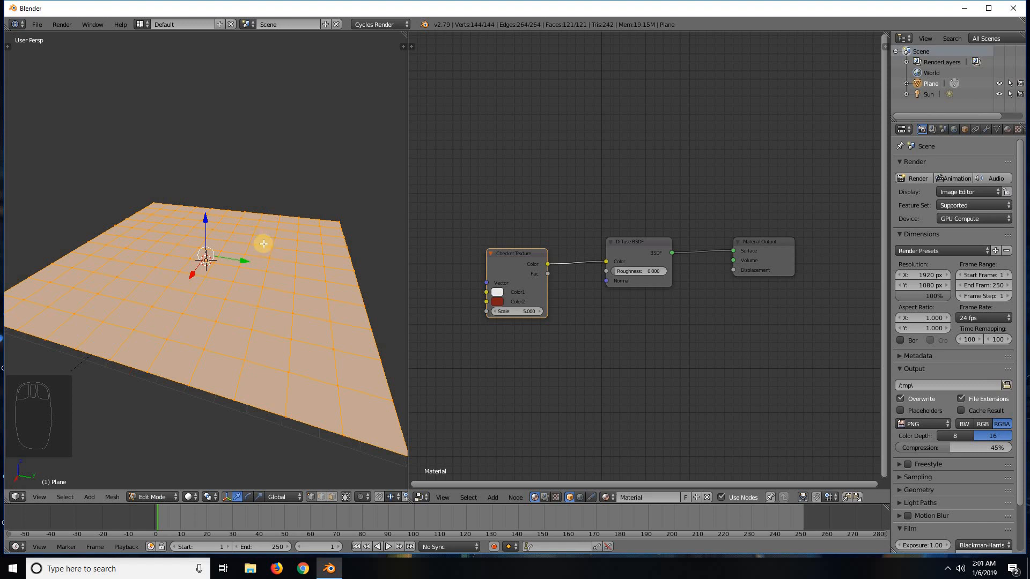
pyautogui.hotkey('ctrl', 'z')
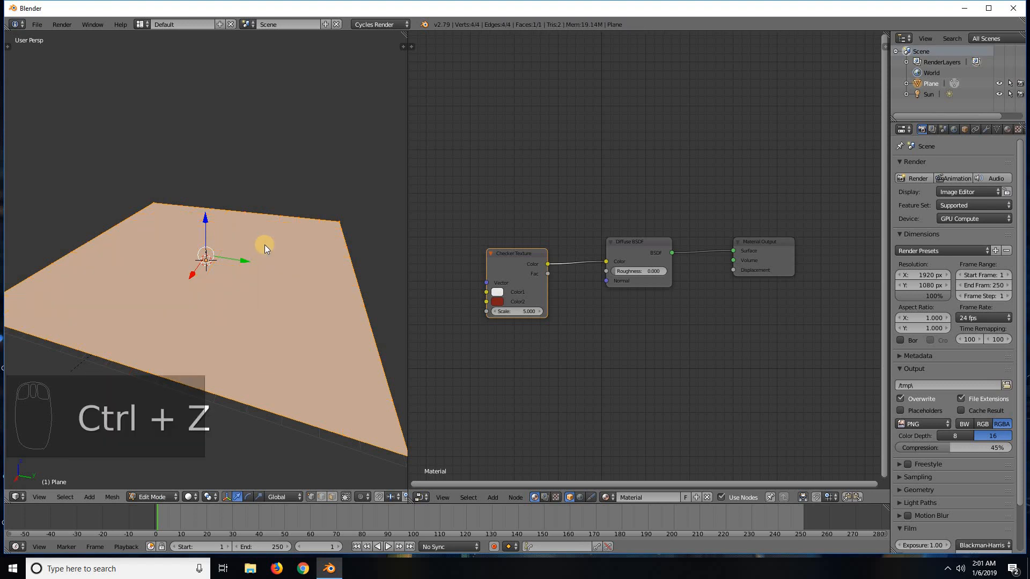
pyautogui.press('Tab')
pyautogui.press('`')
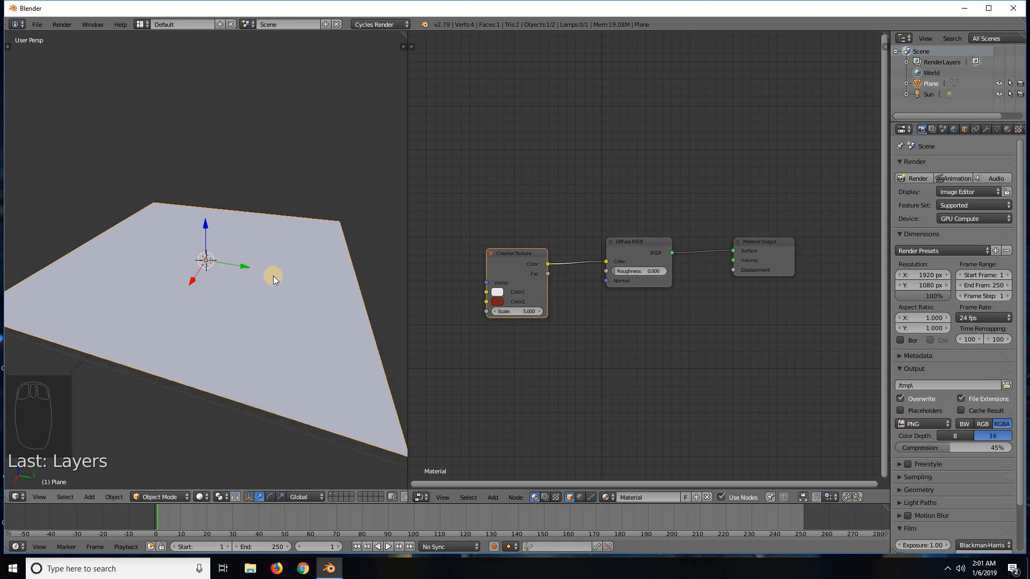
# Try moving a corner vertex of the unsubdivided plane in Edit Mode, select another corner, and return to Object Mode.
pyautogui.moveTo(261, 292); pyautogui.dragTo(358, 217, button='middle')
pyautogui.press('Tab')
pyautogui.rightClick(358, 217)
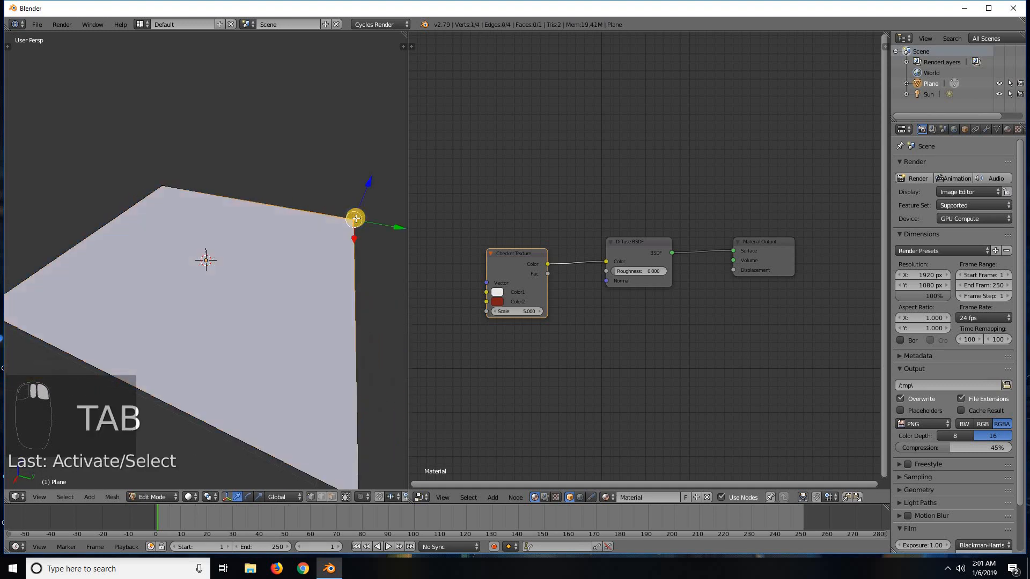
pyautogui.press('g')
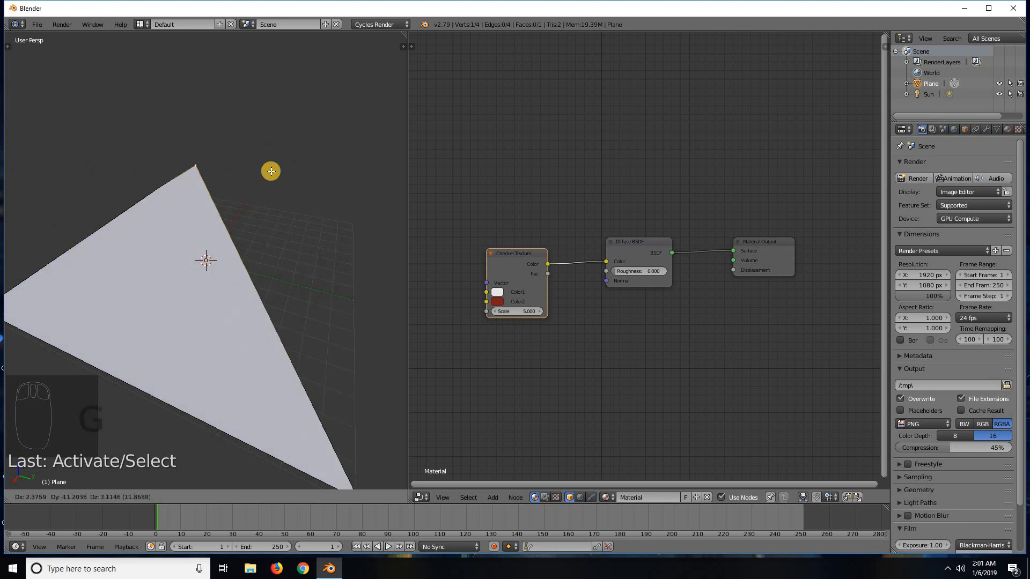
pyautogui.click(341, 238)
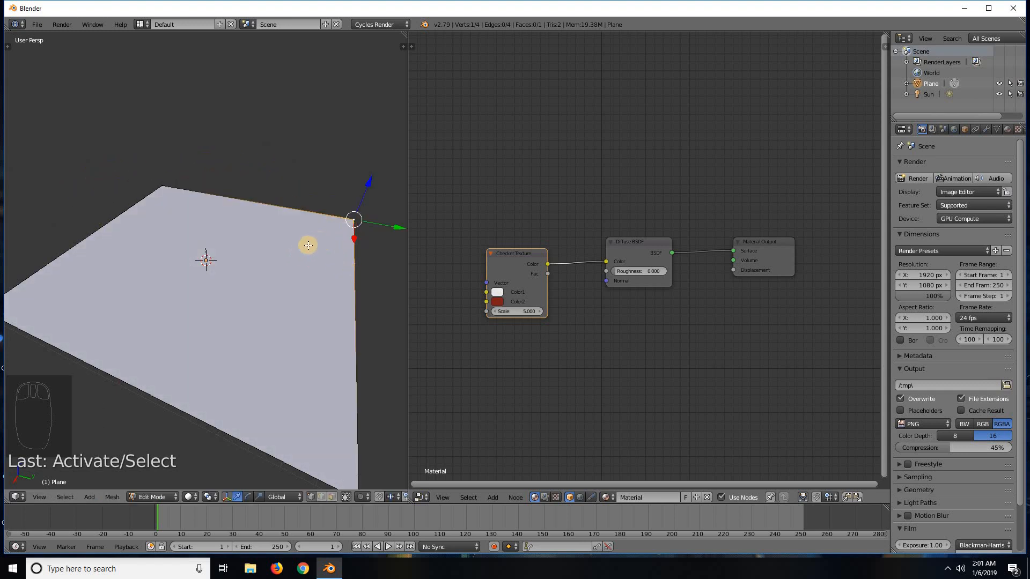
pyautogui.moveTo(307, 242); pyautogui.dragTo(195, 335, button='middle')
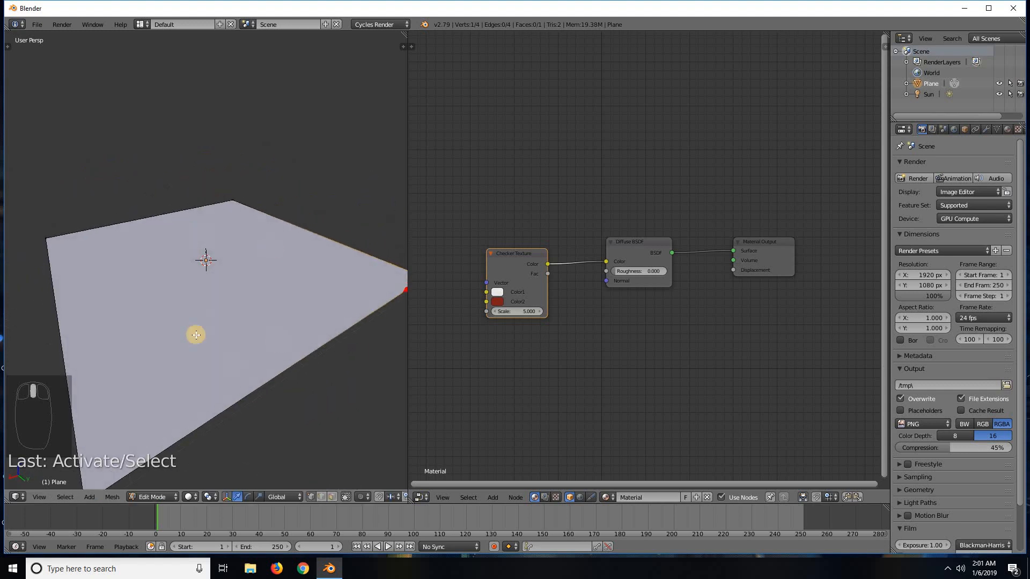
pyautogui.rightClick(46, 238)
pyautogui.moveTo(280, 288); pyautogui.dragTo(190, 261, button='middle')
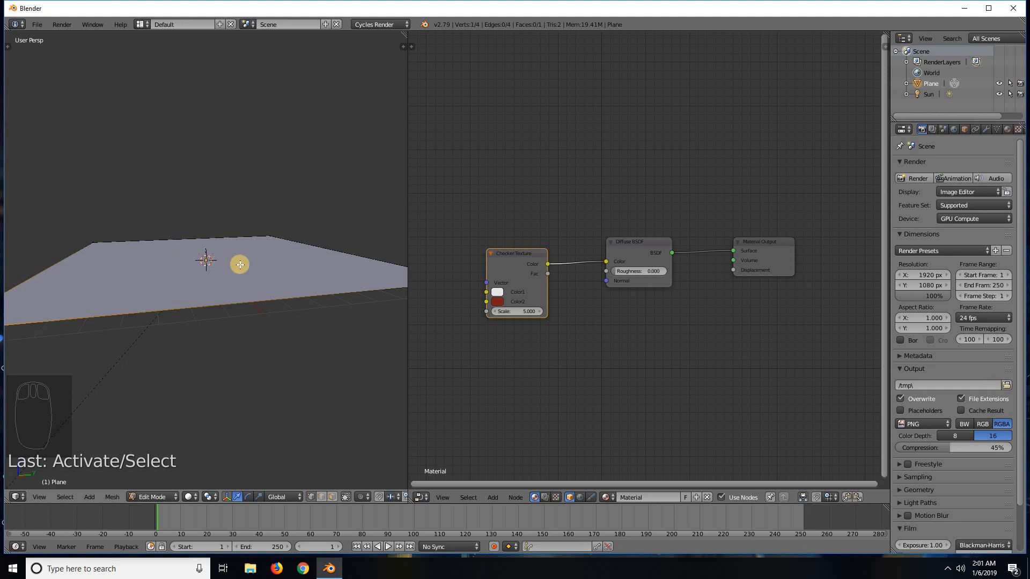
pyautogui.moveTo(225, 295); pyautogui.dragTo(238, 263, button='middle')
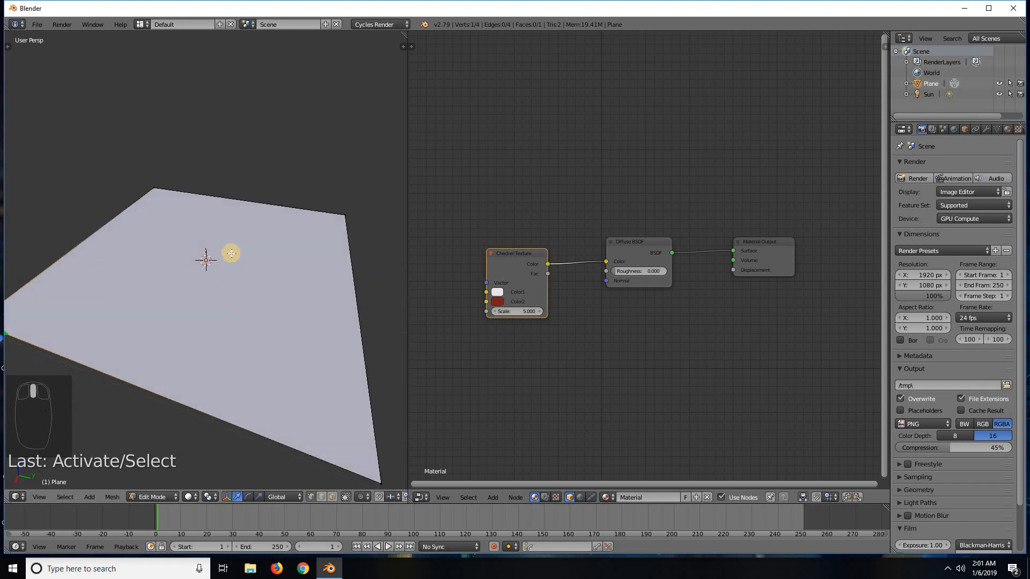
pyautogui.press('Tab')
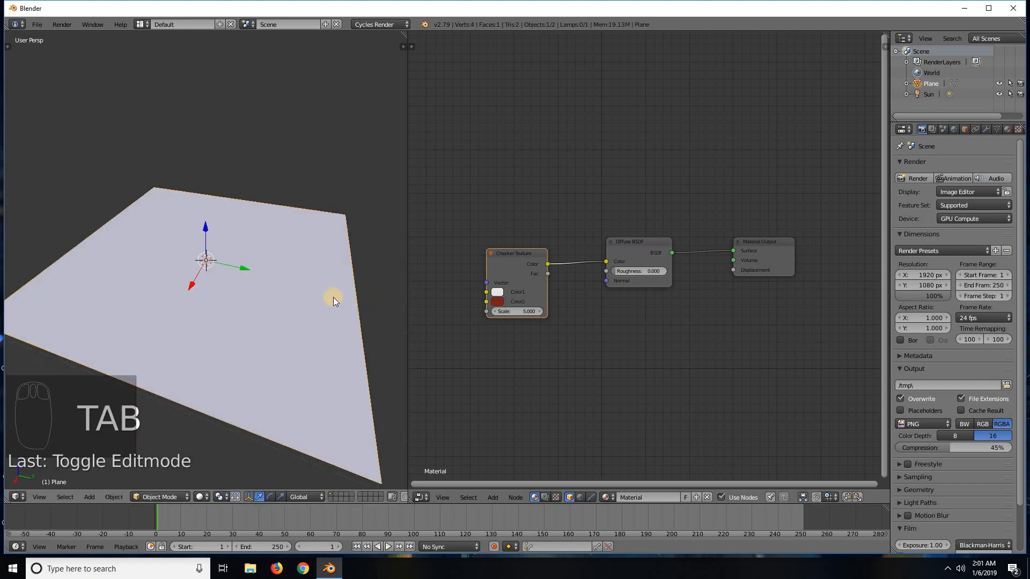
# Rearrange the Checker Texture and Diffuse BSDF nodes so they are spaced apart, stepping down toward the Material Output node.
pyautogui.moveTo(517, 254); pyautogui.dragTo(473, 201)
pyautogui.moveTo(484, 292); pyautogui.dragTo(510, 292, button='middle')
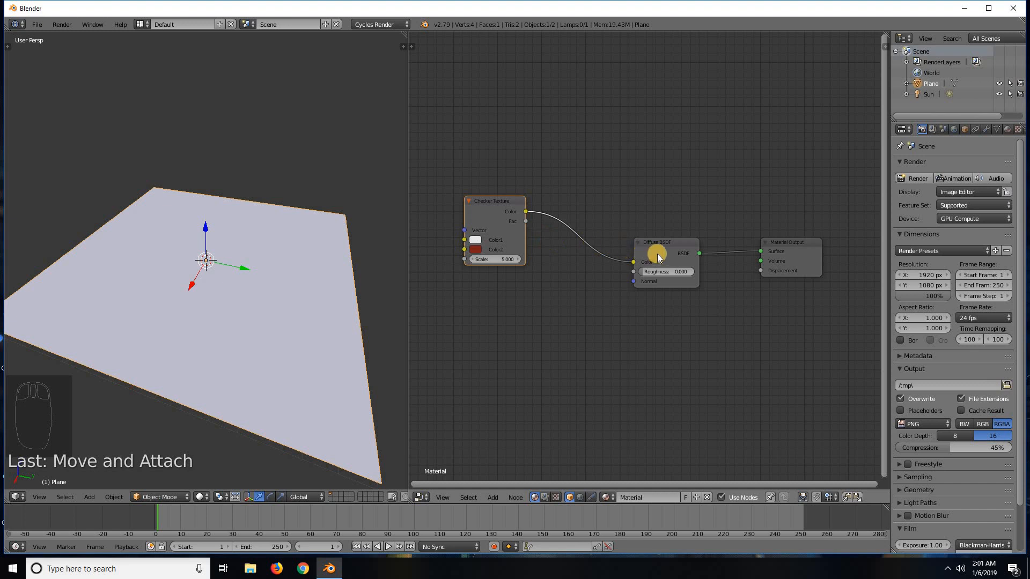
pyautogui.moveTo(662, 240); pyautogui.dragTo(664, 163)
pyautogui.moveTo(491, 195); pyautogui.dragTo(487, 170)
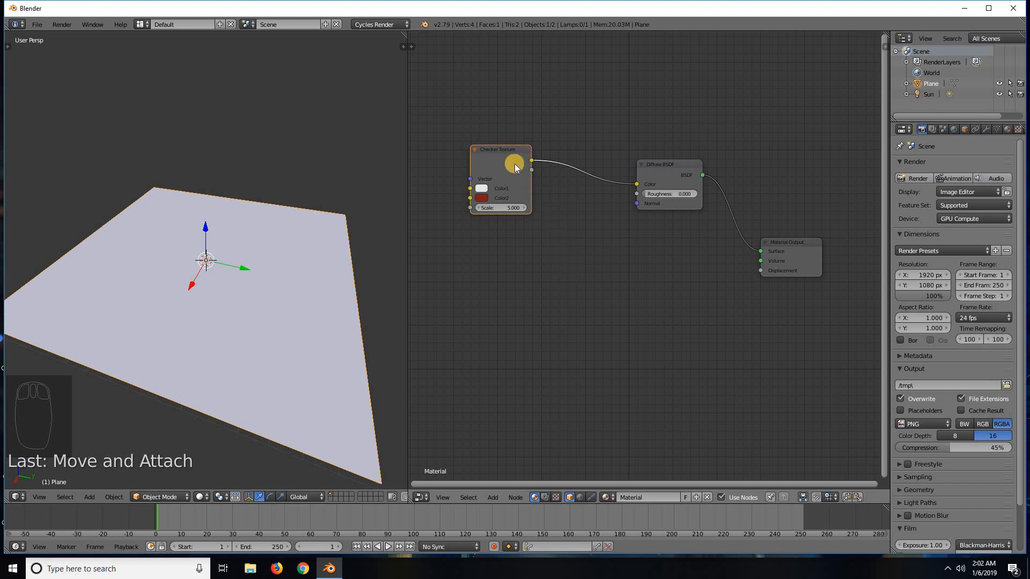
pyautogui.moveTo(563, 136); pyautogui.dragTo(704, 183, button='middle')
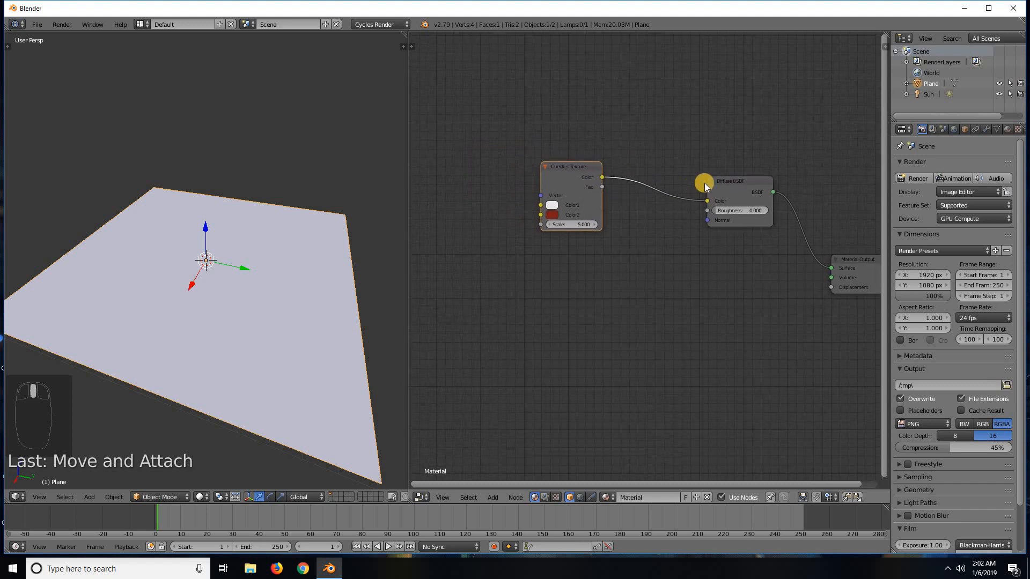
pyautogui.moveTo(728, 181); pyautogui.dragTo(701, 219)
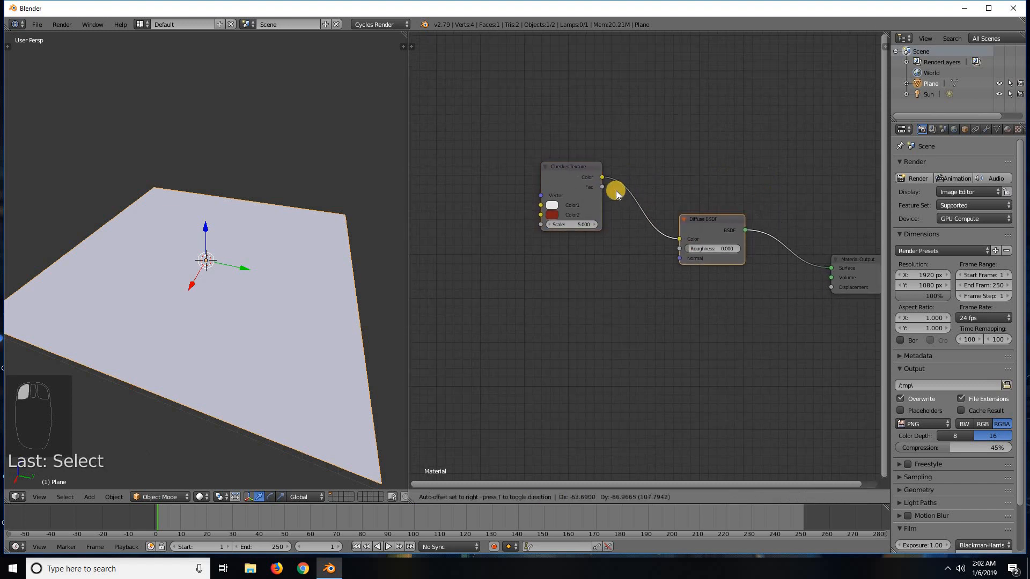
pyautogui.moveTo(554, 186); pyautogui.dragTo(501, 185)
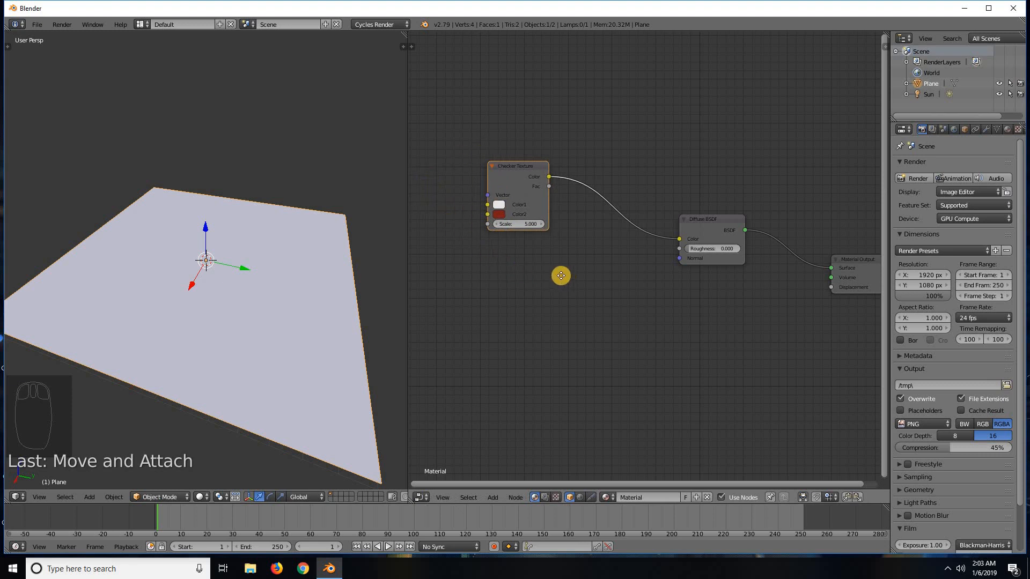
# Examine the Material Output node's Surface, Volume and Displacement inputs, and the sockets of the Diffuse BSDF and Checker Texture nodes.
pyautogui.moveTo(561, 276); pyautogui.dragTo(492, 223, button='middle')
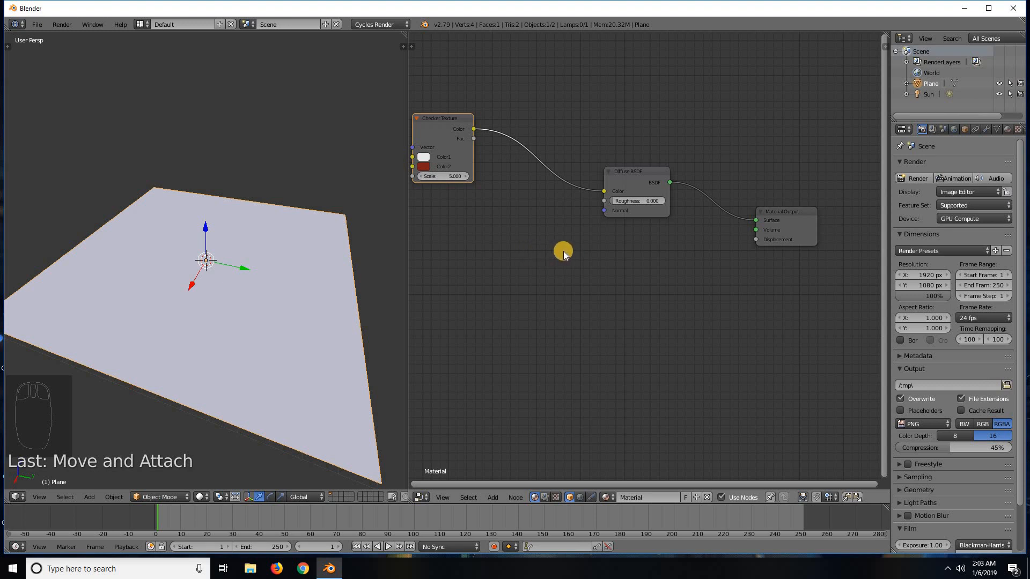
pyautogui.moveTo(644, 253); pyautogui.dragTo(482, 261, button='middle')
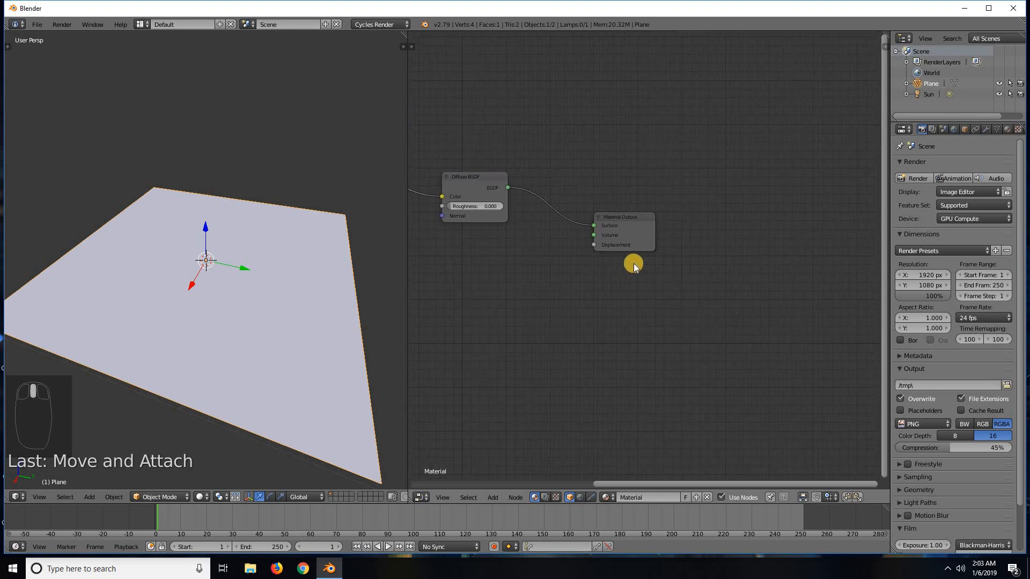
pyautogui.scroll(13, 635, 264)
pyautogui.moveTo(591, 270)
pyautogui.mouseDown(button='middle')
pyautogui.moveTo(614, 278)
pyautogui.moveTo(596, 252)
pyautogui.mouseUp(button='middle')
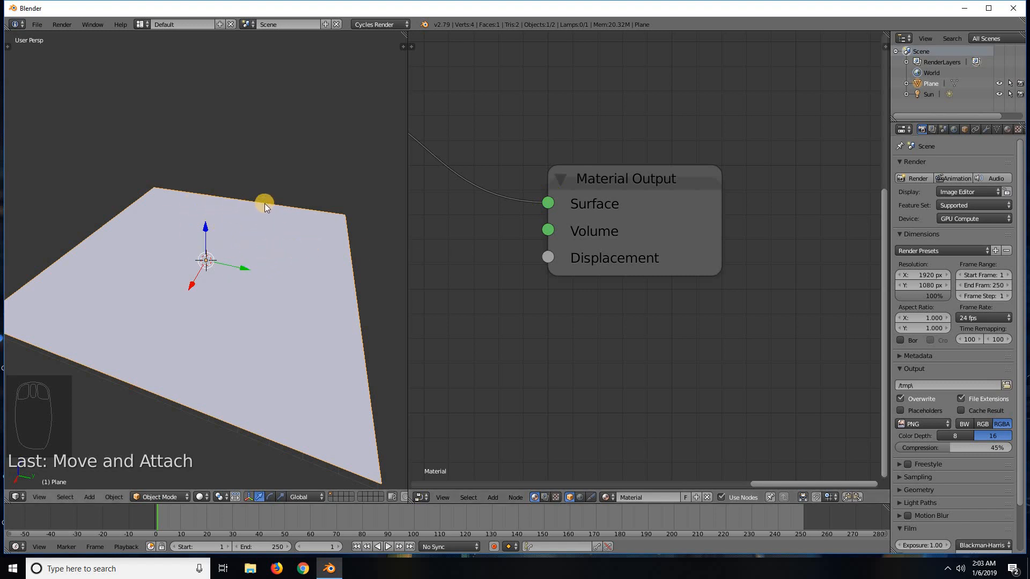
pyautogui.moveTo(265, 230); pyautogui.dragTo(268, 207, button='middle')
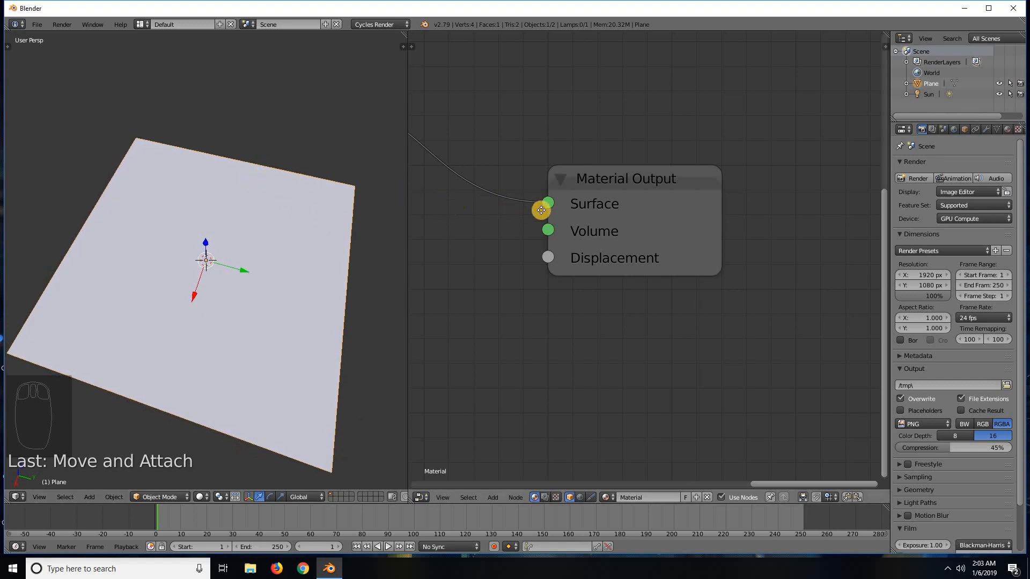
pyautogui.moveTo(543, 204); pyautogui.dragTo(915, 312, button='middle')
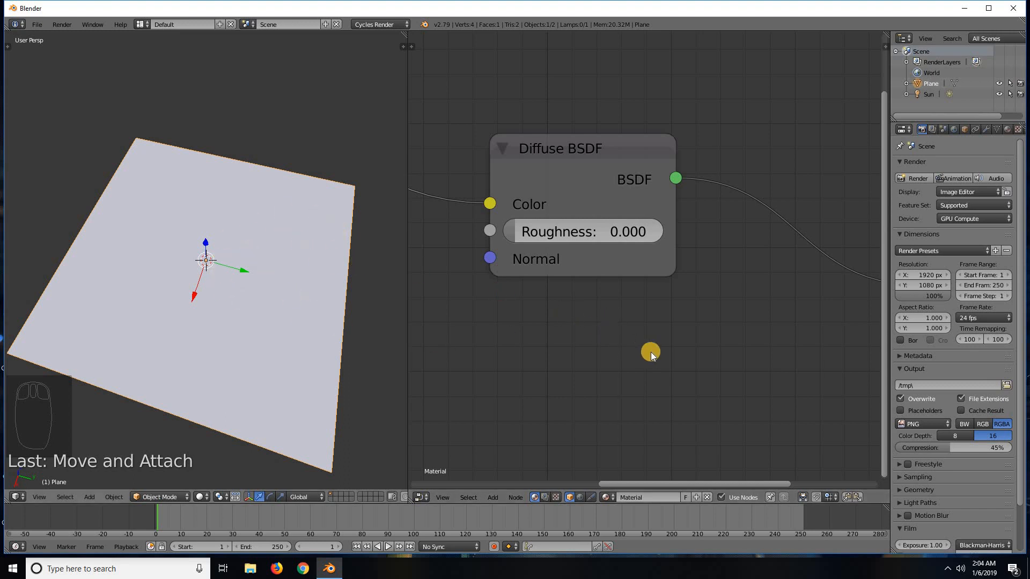
pyautogui.moveTo(650, 343); pyautogui.dragTo(537, 114, button='middle')
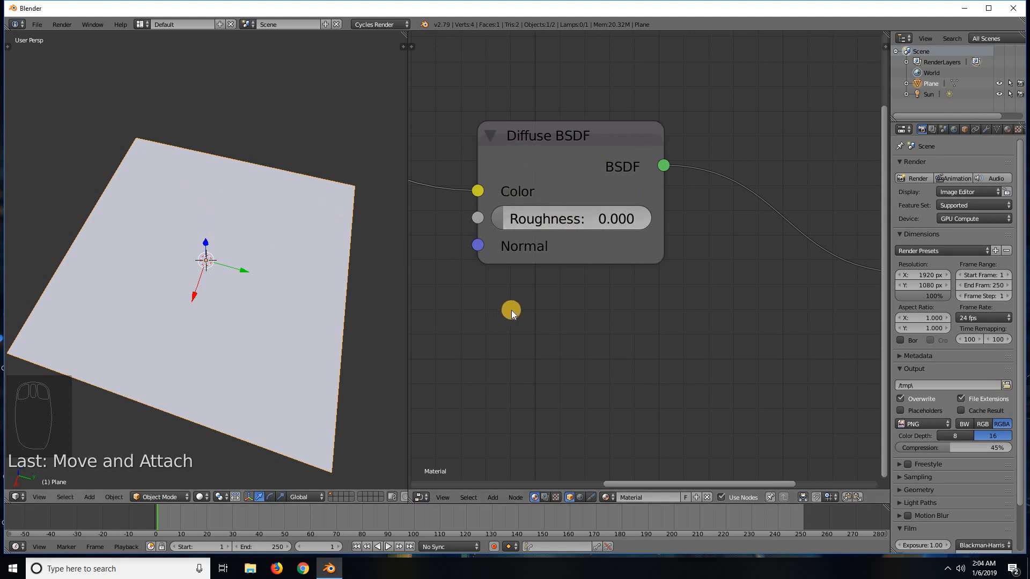
pyautogui.scroll(-10, 504, 307)
pyautogui.moveTo(536, 312); pyautogui.dragTo(816, 368, button='middle')
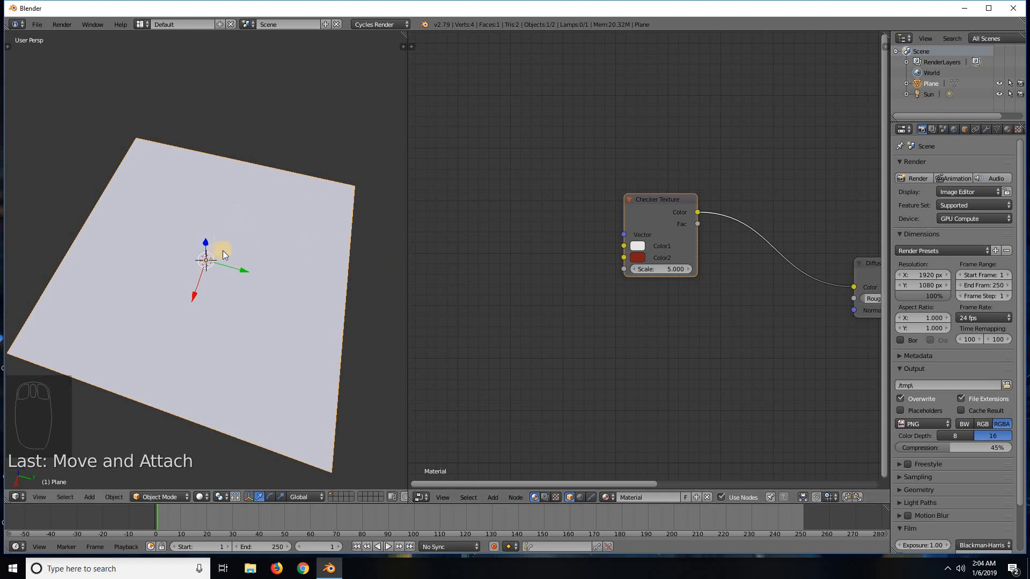
pyautogui.moveTo(721, 274); pyautogui.dragTo(558, 250, button='middle')
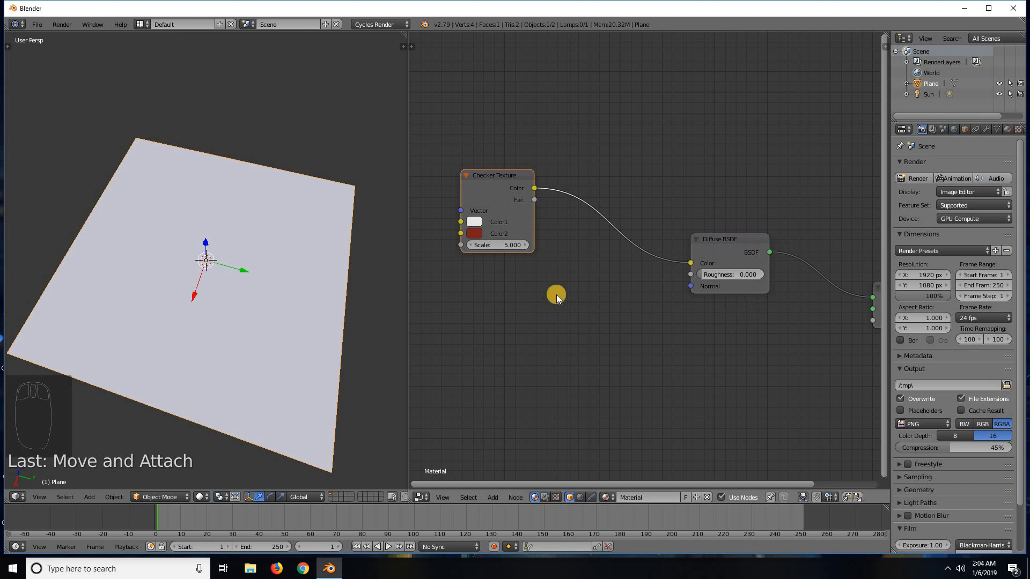
pyautogui.moveTo(556, 294); pyautogui.dragTo(419, 284, button='middle')
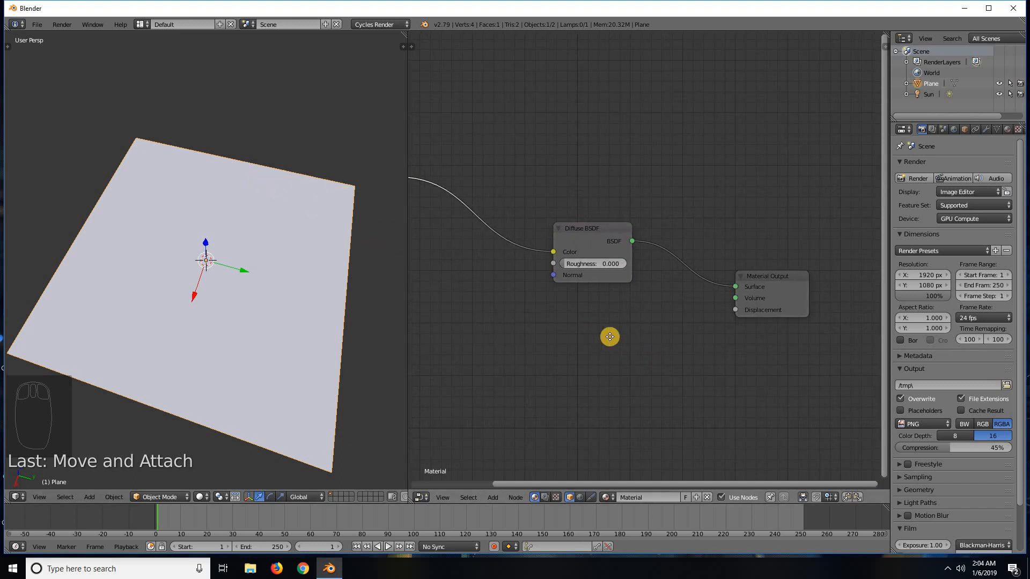
pyautogui.moveTo(659, 343); pyautogui.dragTo(736, 352, button='middle')
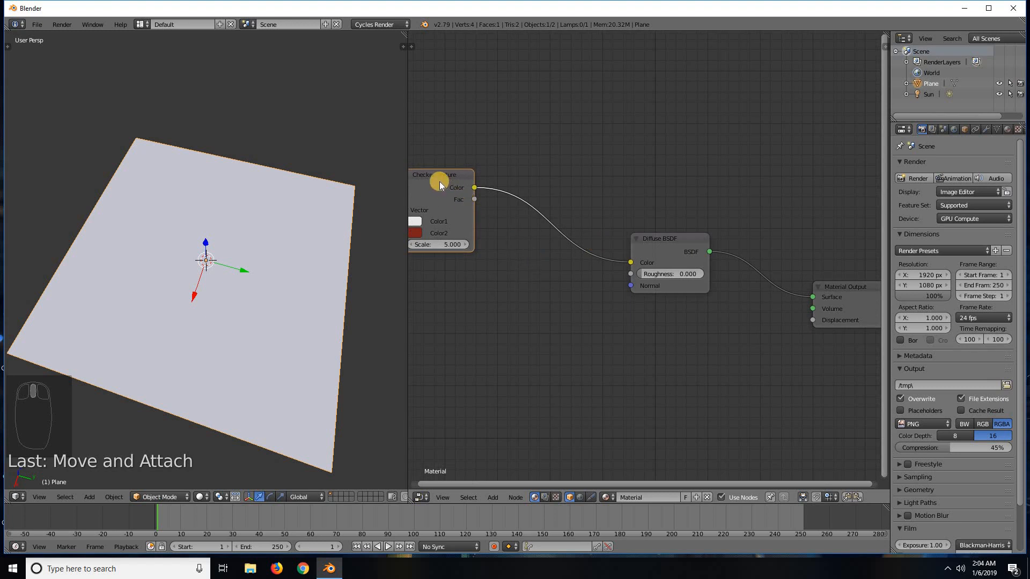
# Move the Checker Texture node closer to the Diffuse BSDF node and try pulling a link from the Displacement input.
pyautogui.moveTo(439, 181); pyautogui.dragTo(523, 187)
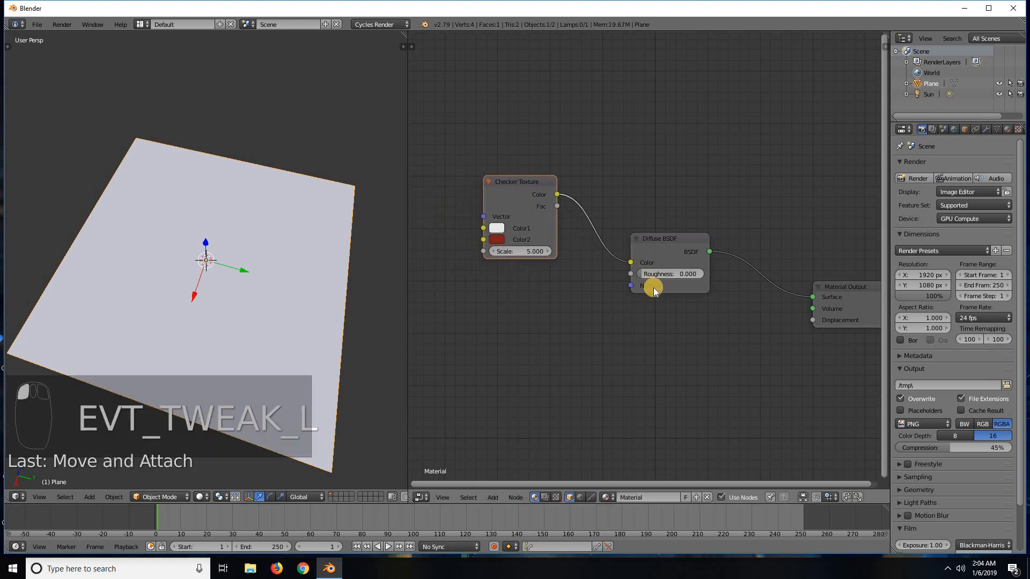
pyautogui.moveTo(655, 307); pyautogui.dragTo(655, 312, button='middle')
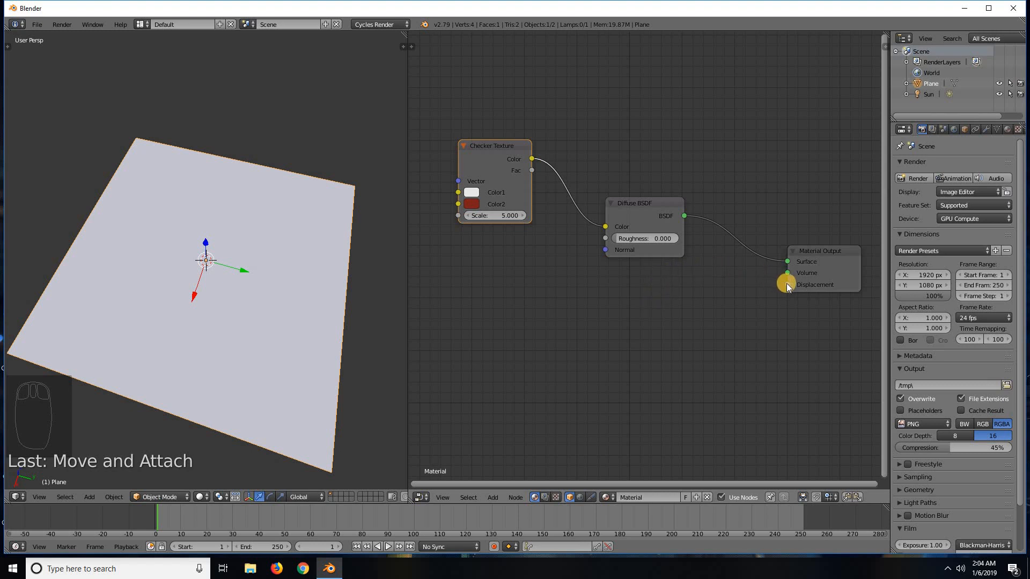
pyautogui.moveTo(788, 285); pyautogui.dragTo(752, 289)
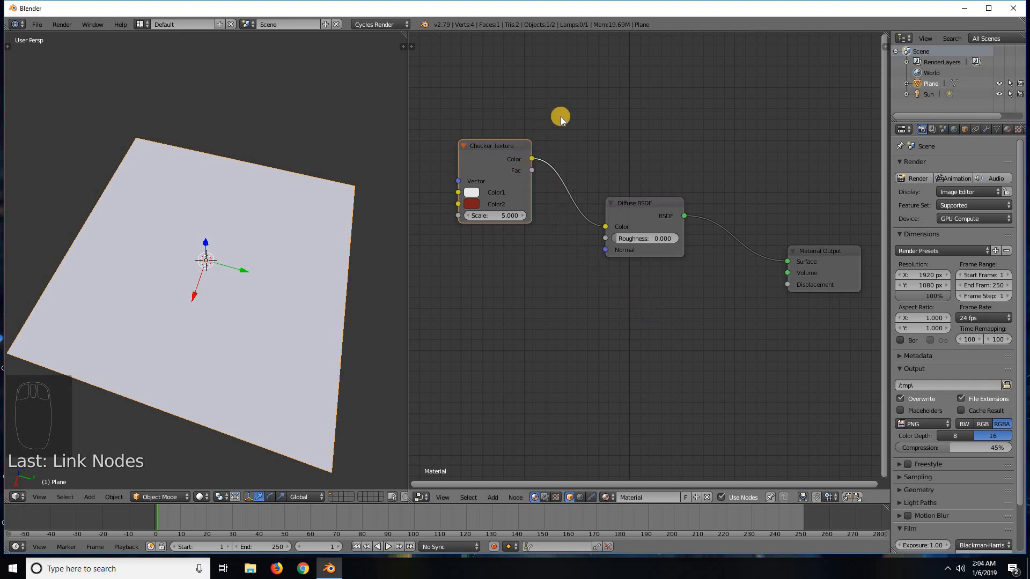
# Delete the Checker Texture node and switch the 3D view to rendered shading.
pyautogui.moveTo(655, 115); pyautogui.dragTo(741, 114, button='middle')
pyautogui.click(584, 159)
pyautogui.press('x')
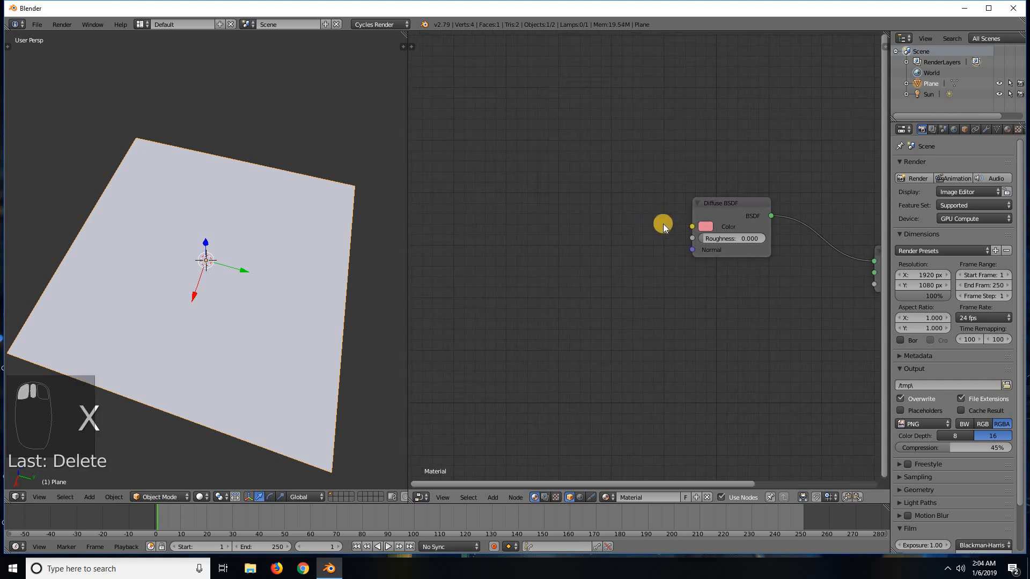
pyautogui.hotkey('shift', 'z')
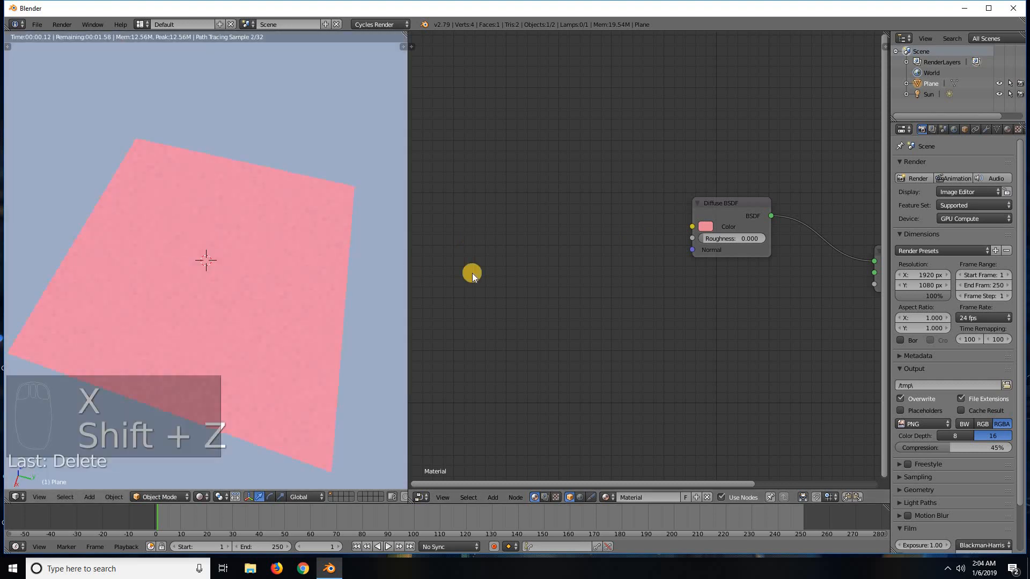
# Set the Diffuse BSDF color to a near-white with a faint warm tint at full brightness.
pyautogui.click(705, 226)
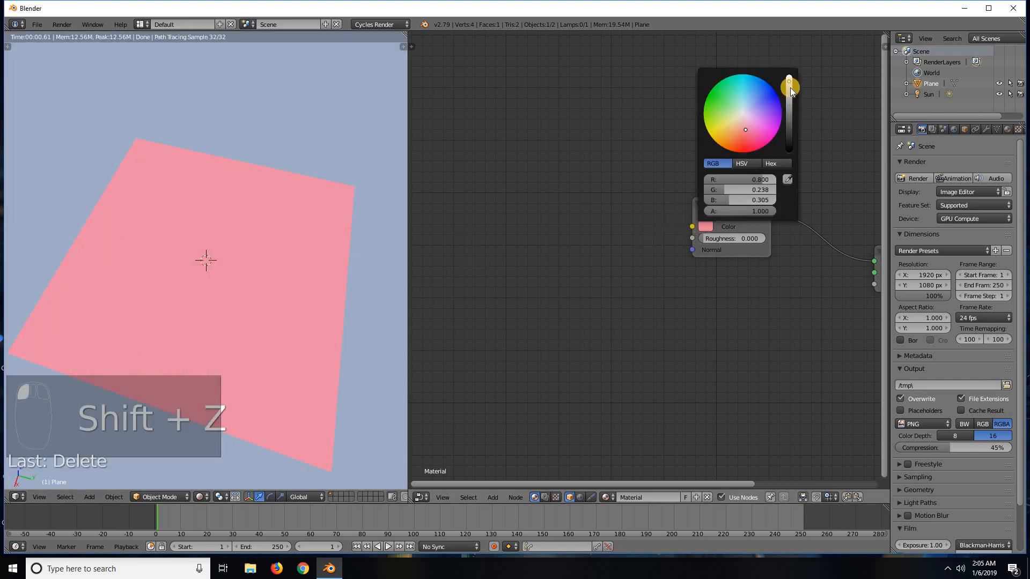
pyautogui.moveTo(790, 81); pyautogui.dragTo(786, 34)
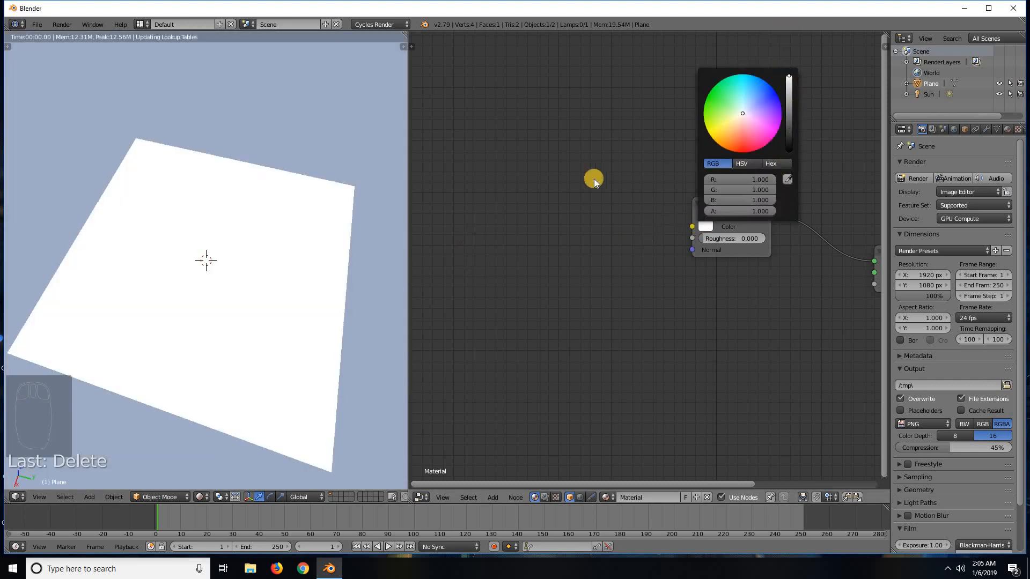
pyautogui.click(704, 226)
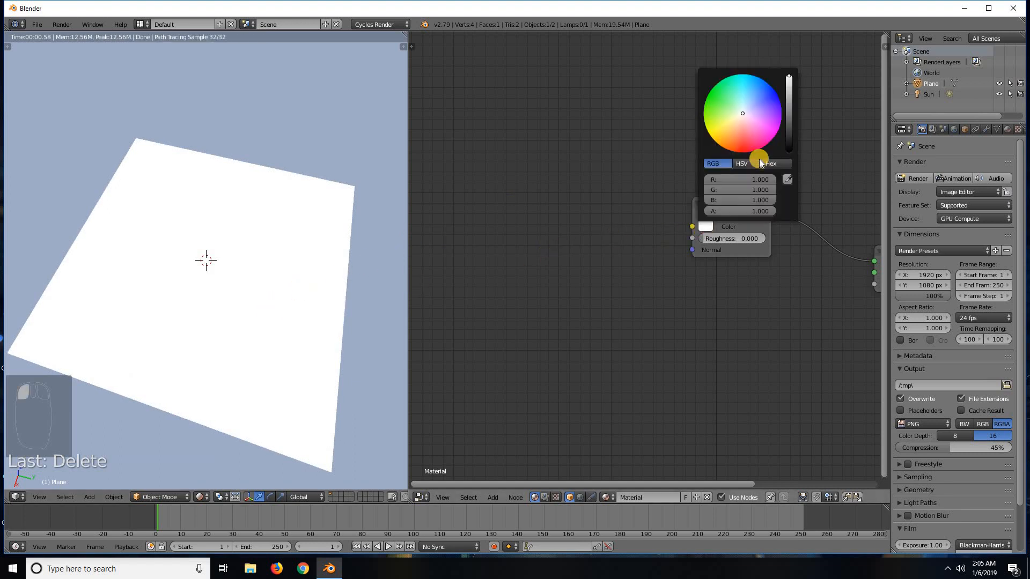
pyautogui.click(739, 117)
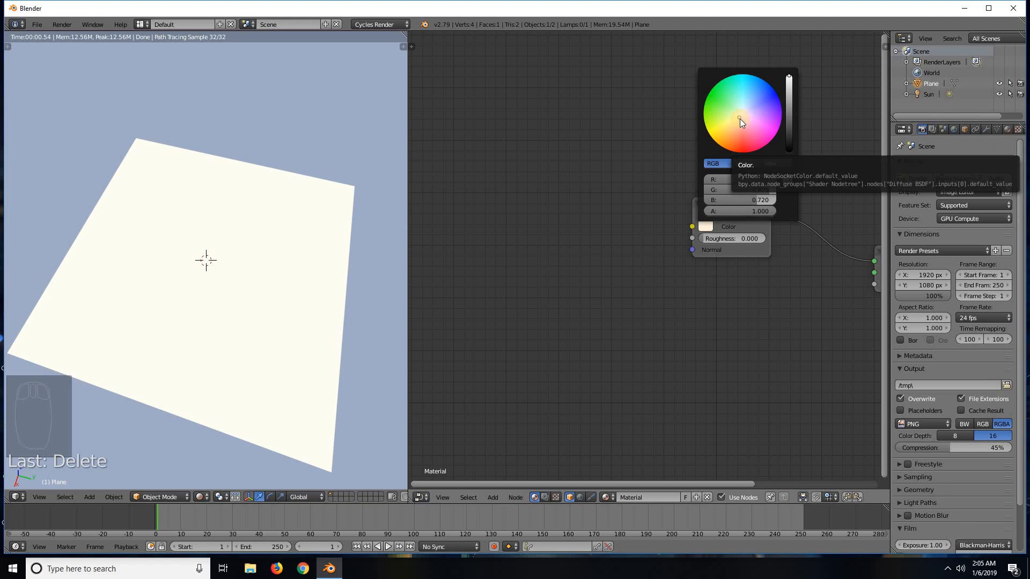
pyautogui.click(741, 115)
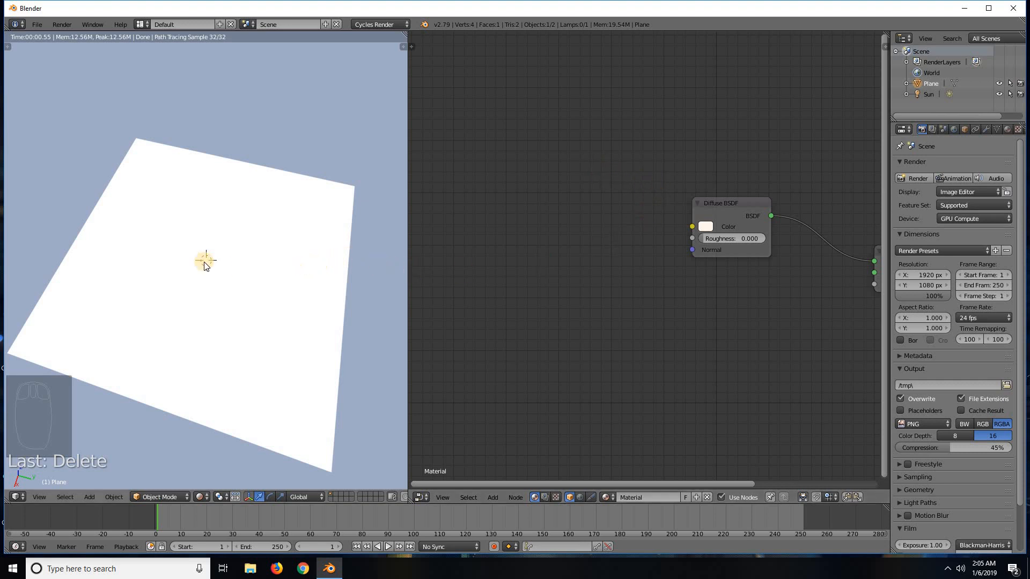
# Examine the rendered white plane from several angles and distances.
pyautogui.moveTo(289, 236); pyautogui.dragTo(368, 178, button='middle')
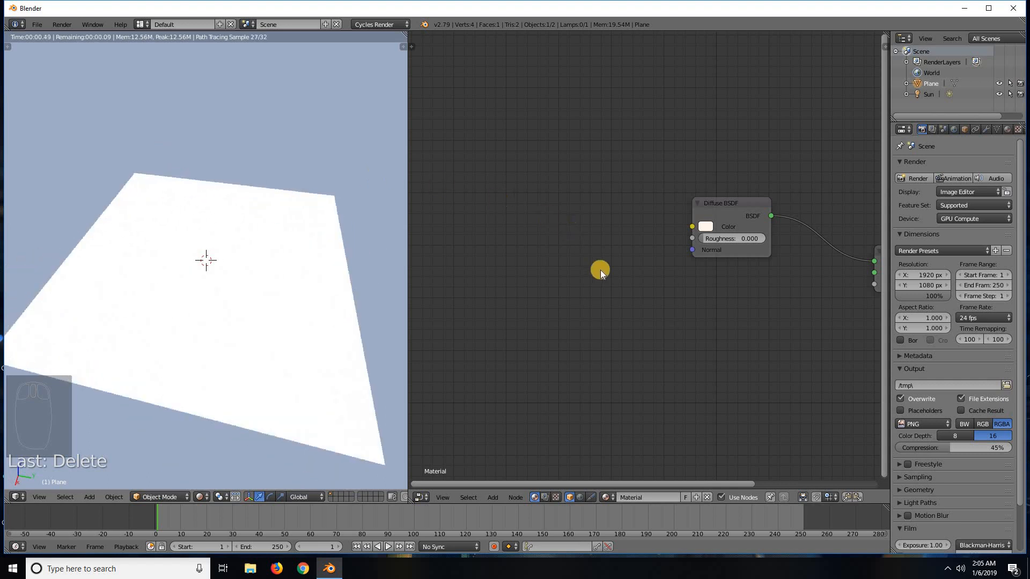
pyautogui.moveTo(584, 291); pyautogui.dragTo(509, 280, button='middle')
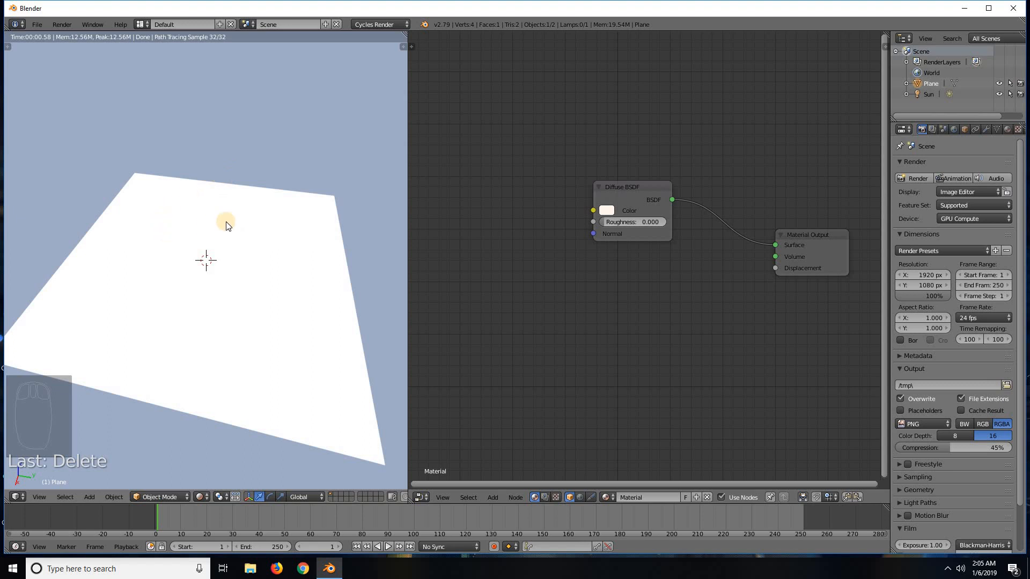
pyautogui.scroll(2, 216, 285)
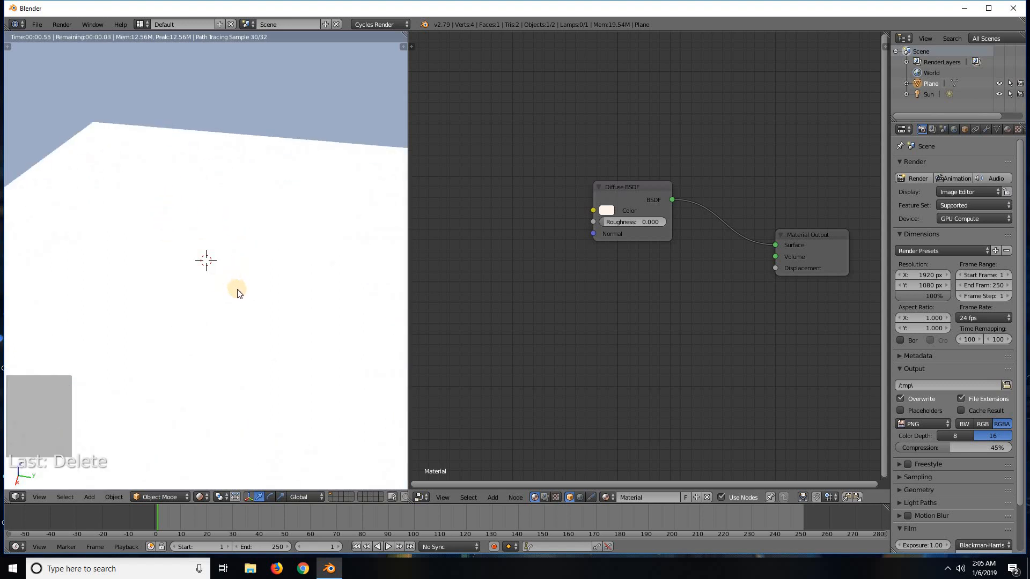
pyautogui.scroll(2, 239, 293)
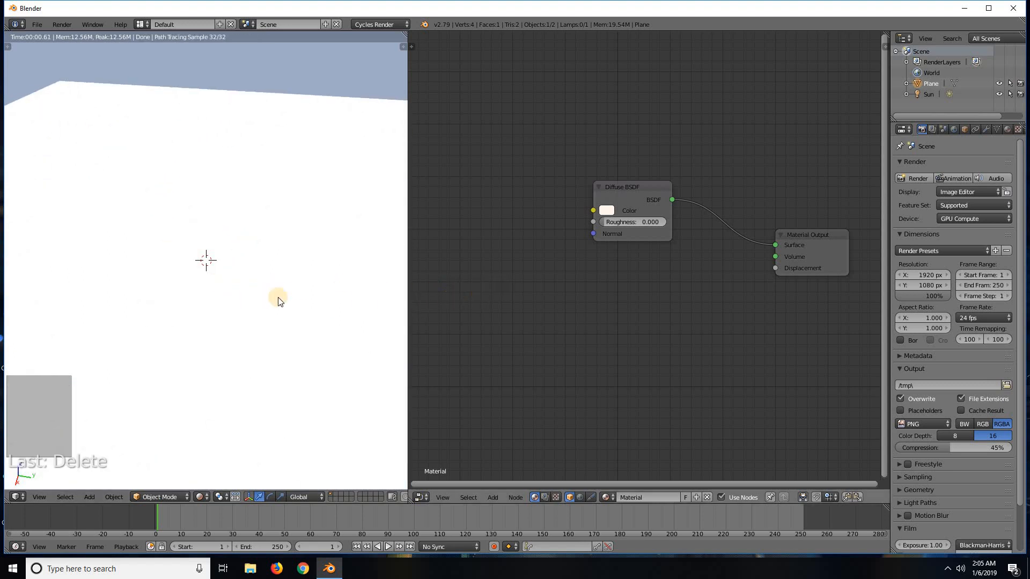
pyautogui.moveTo(246, 298); pyautogui.dragTo(268, 270, button='middle')
pyautogui.scroll(-3, 264, 303)
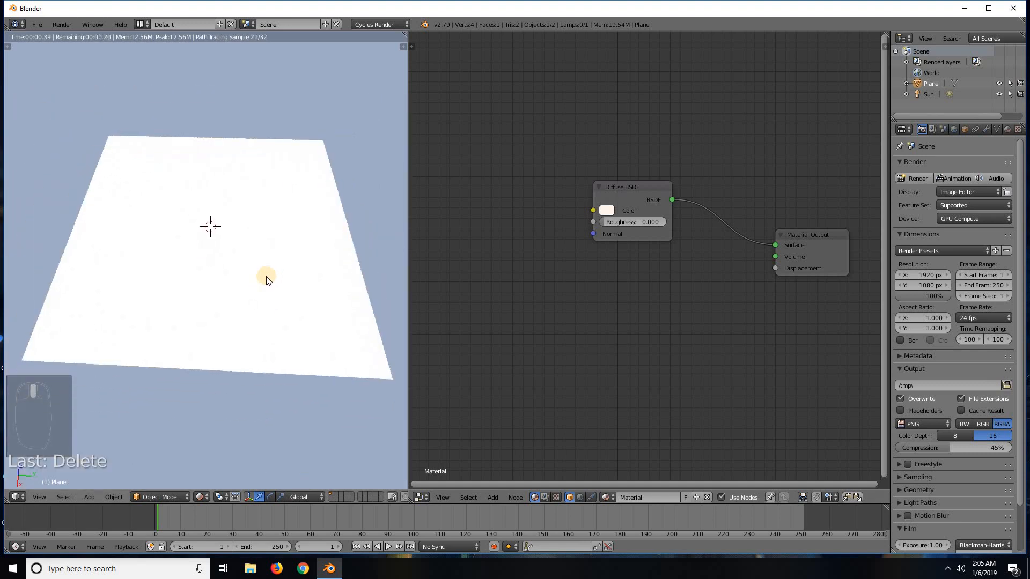
pyautogui.scroll(2, 267, 277)
pyautogui.scroll(-1, 270, 295)
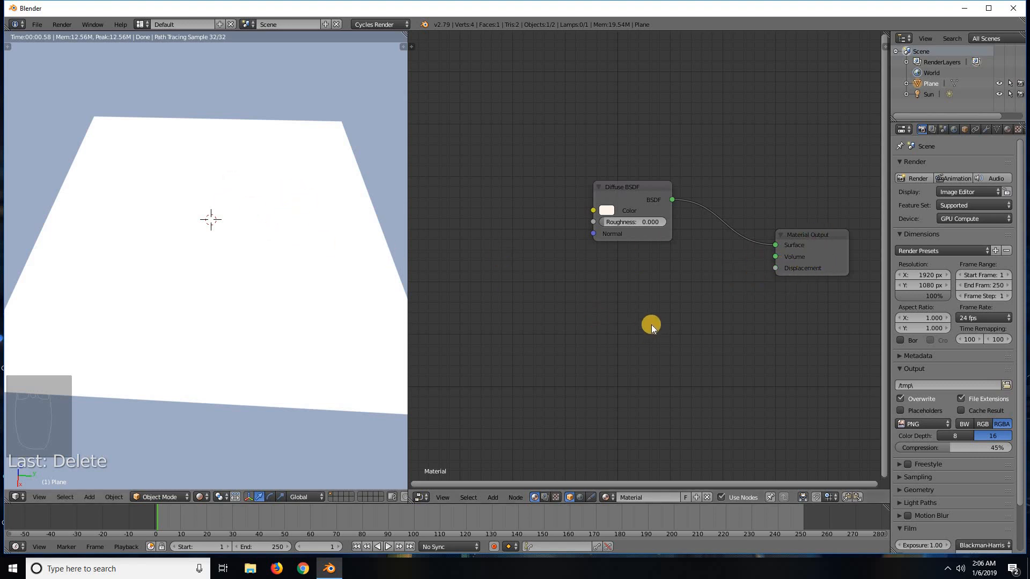
# Move the Diffuse BSDF node up and closer to the Material Output, and add a Noise Texture node beside it.
pyautogui.moveTo(623, 188); pyautogui.dragTo(711, 140)
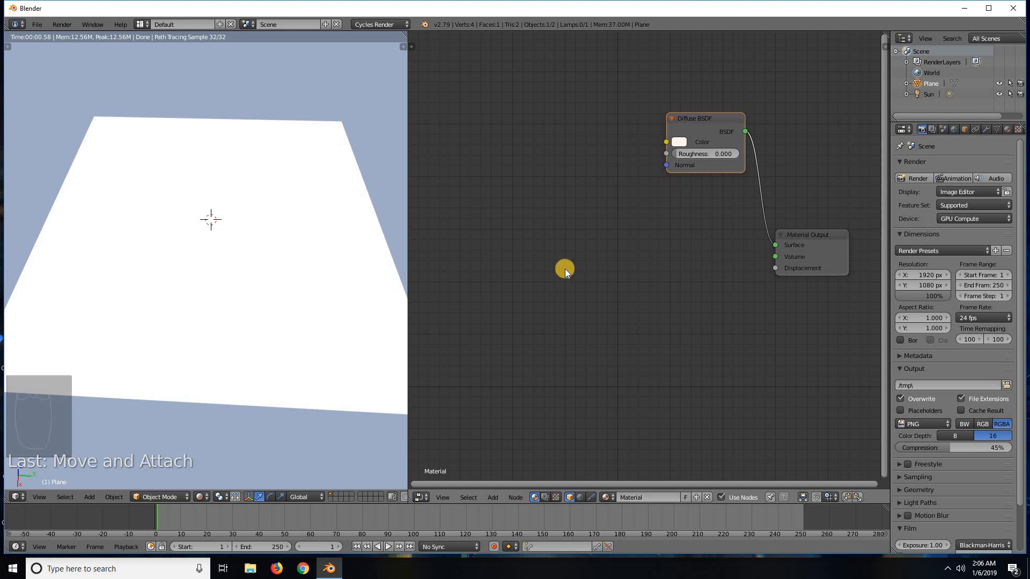
pyautogui.hotkey('shift', 'a')
pyautogui.moveTo(554, 269)
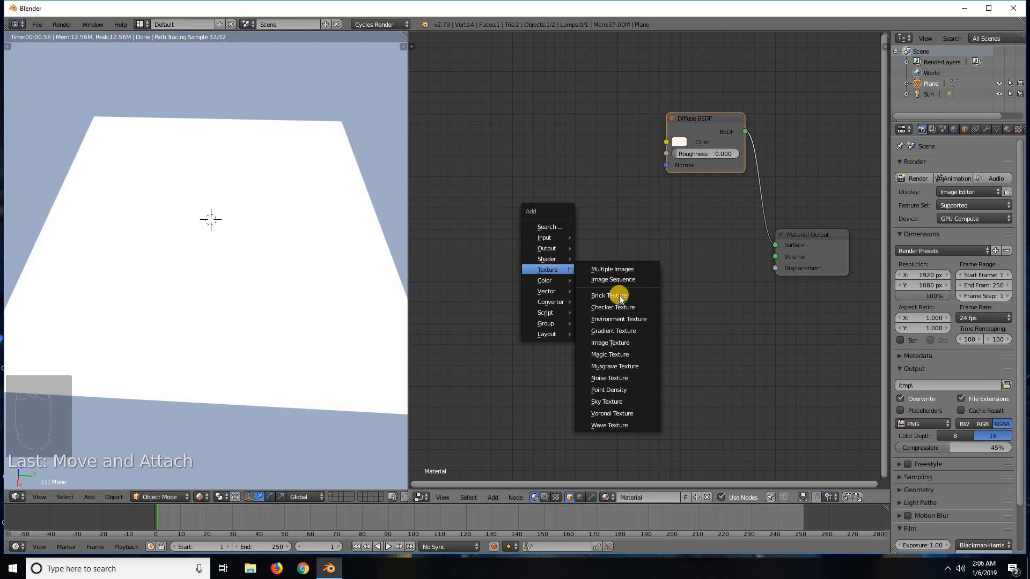
pyautogui.click(620, 382)
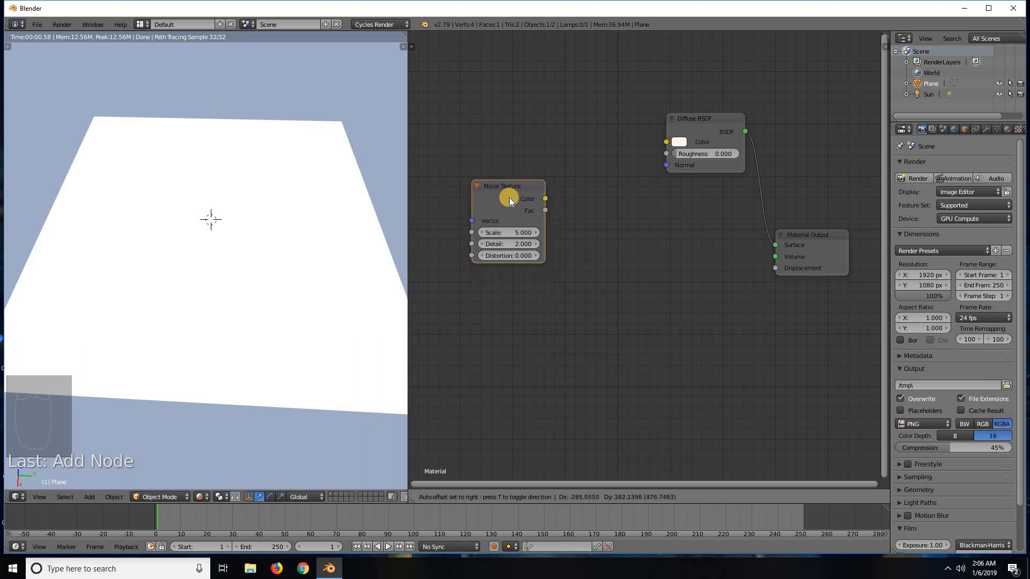
pyautogui.click(510, 198)
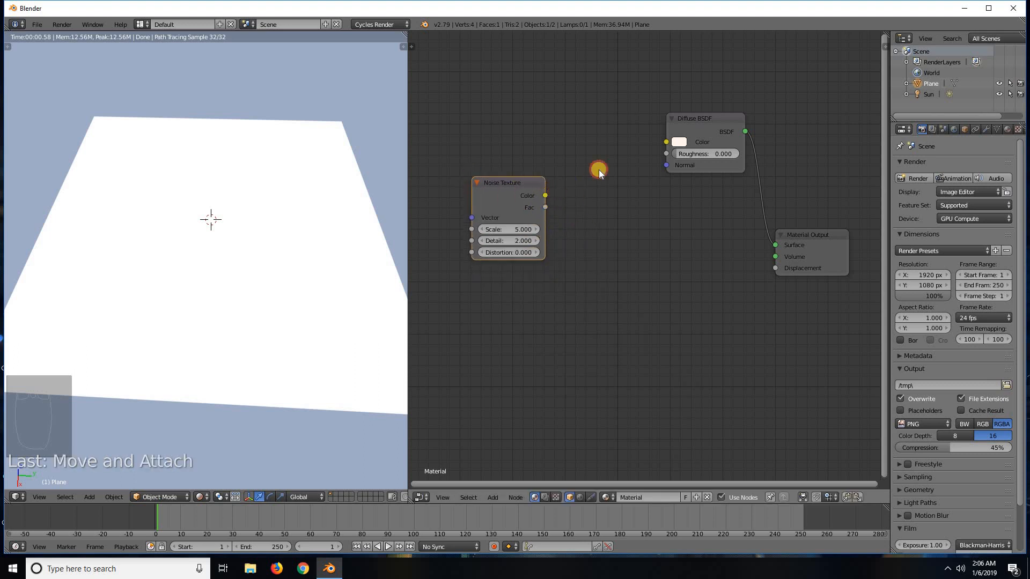
# Preview the Noise Texture on the Diffuse BSDF color, first through its Color output and then through its Fac output.
pyautogui.moveTo(545, 195); pyautogui.dragTo(669, 141)
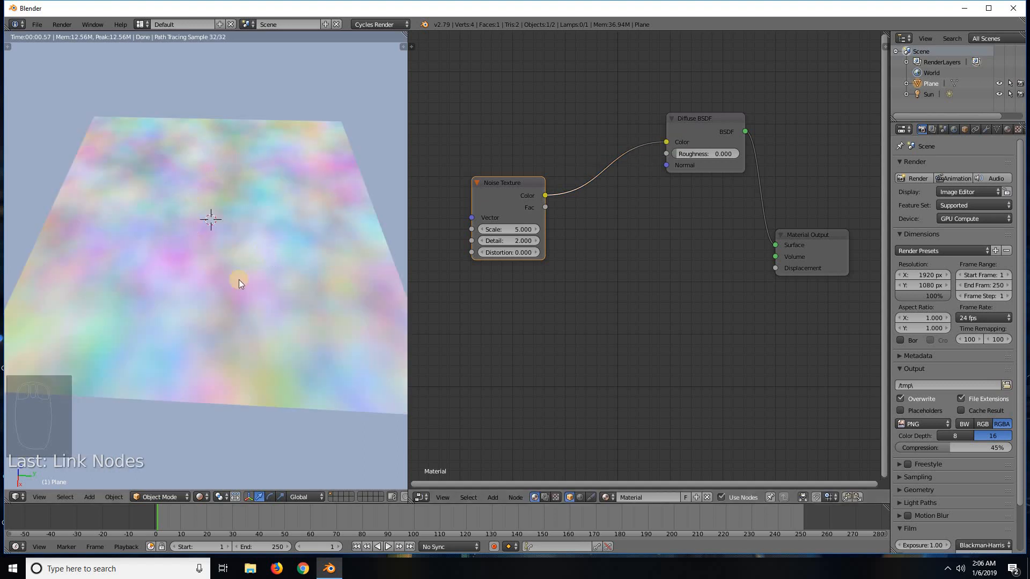
pyautogui.moveTo(545, 206); pyautogui.dragTo(667, 141)
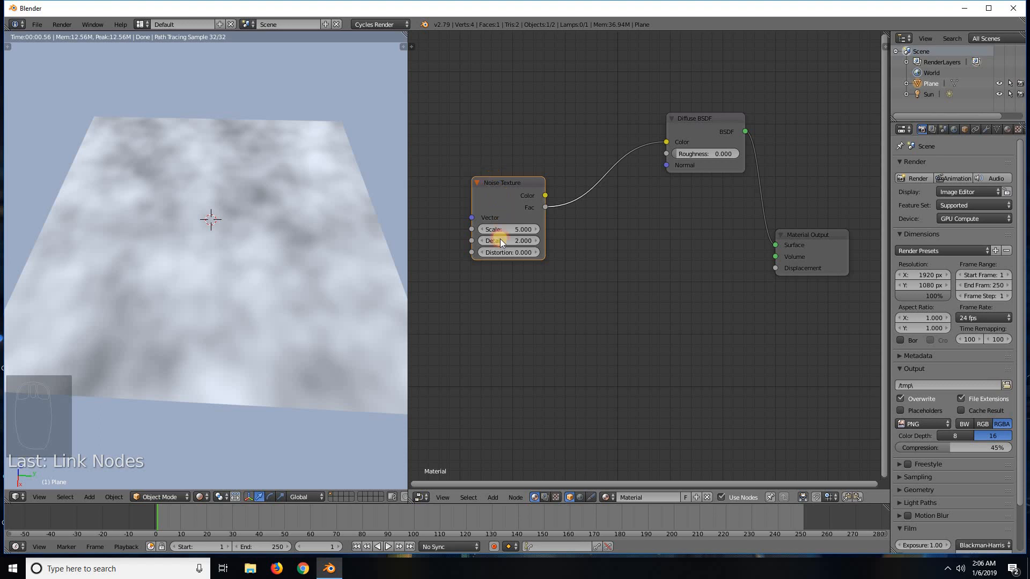
# Move the Noise Texture node lower, reroute its Fac link to the Material Output's Displacement input, and inspect the plane at a low angle.
pyautogui.moveTo(496, 241); pyautogui.dragTo(510, 322)
pyautogui.moveTo(664, 140); pyautogui.dragTo(779, 267)
pyautogui.click(522, 264)
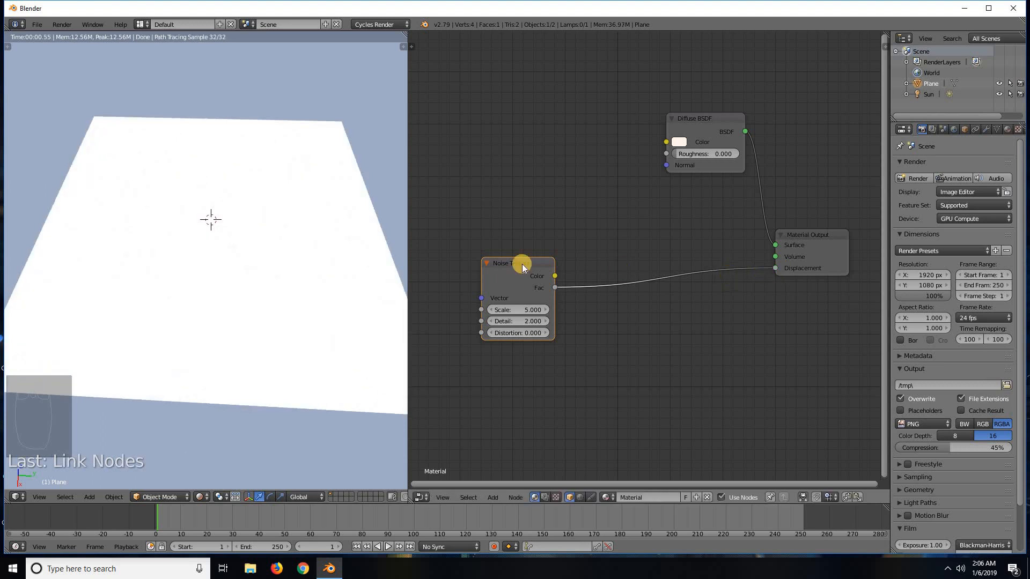
pyautogui.moveTo(343, 240); pyautogui.dragTo(361, 223, button='middle')
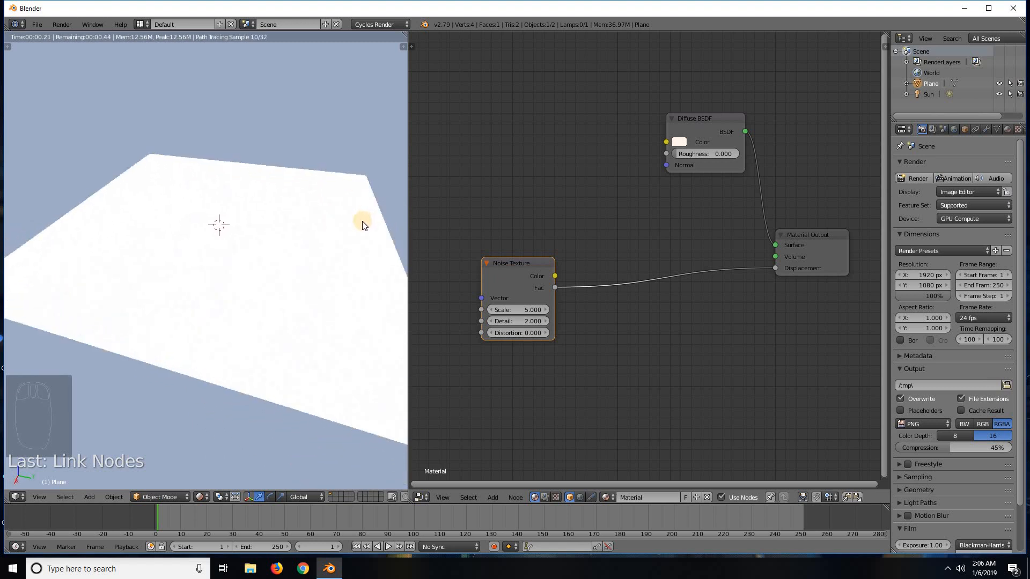
pyautogui.scroll(-3, 361, 221)
pyautogui.scroll(5, 361, 221)
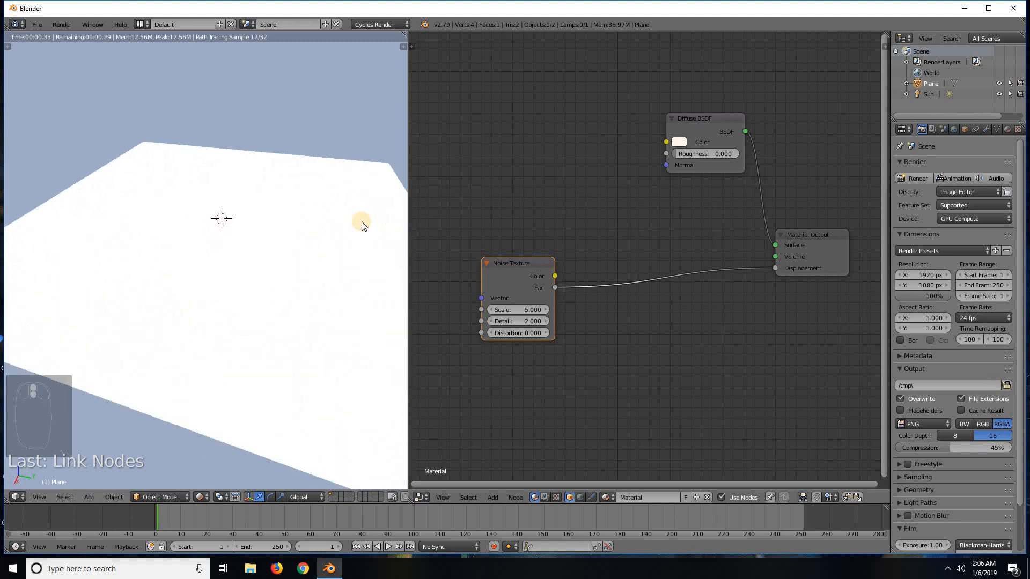
pyautogui.moveTo(335, 217); pyautogui.dragTo(290, 182, button='middle')
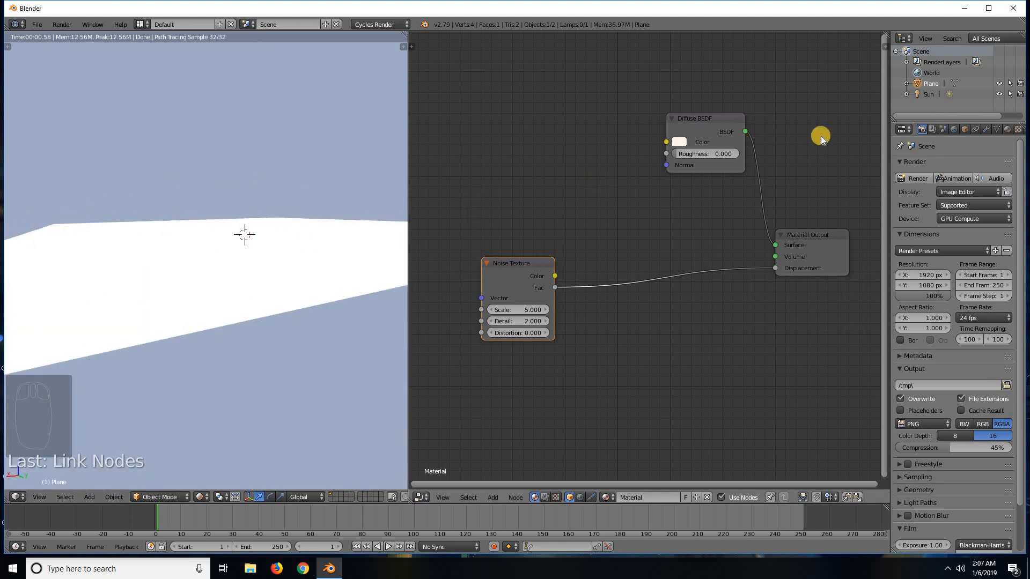
# Rotate the Sun lamp about -26° around the global X axis in solid shading, and return to rendered shading.
pyautogui.click(928, 94)
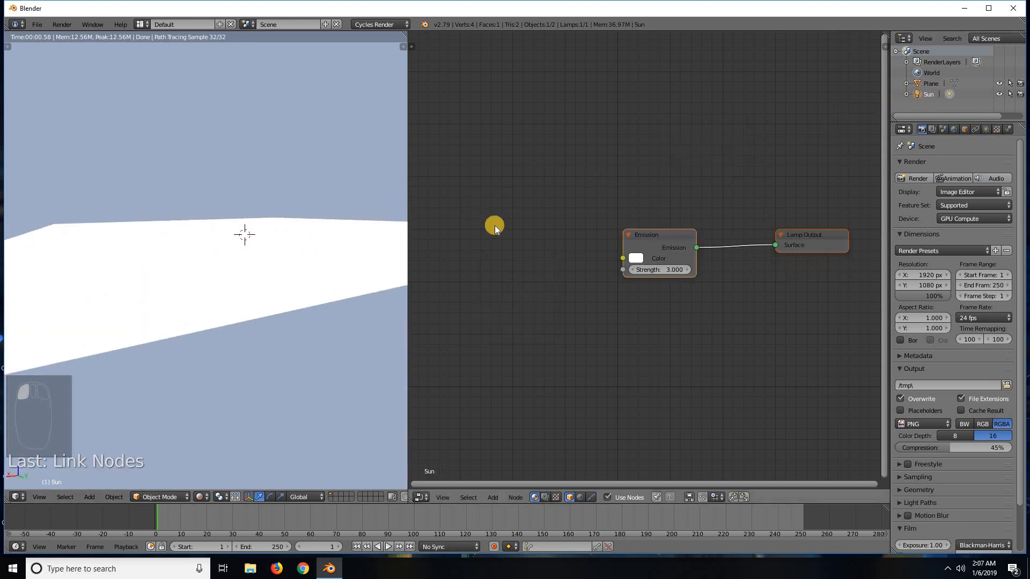
pyautogui.moveTo(281, 267)
pyautogui.mouseDown(button='middle')
pyautogui.moveTo(275, 250)
pyautogui.moveTo(267, 267)
pyautogui.moveTo(324, 269)
pyautogui.mouseUp(button='middle')
pyautogui.hotkey('shift', 'z')
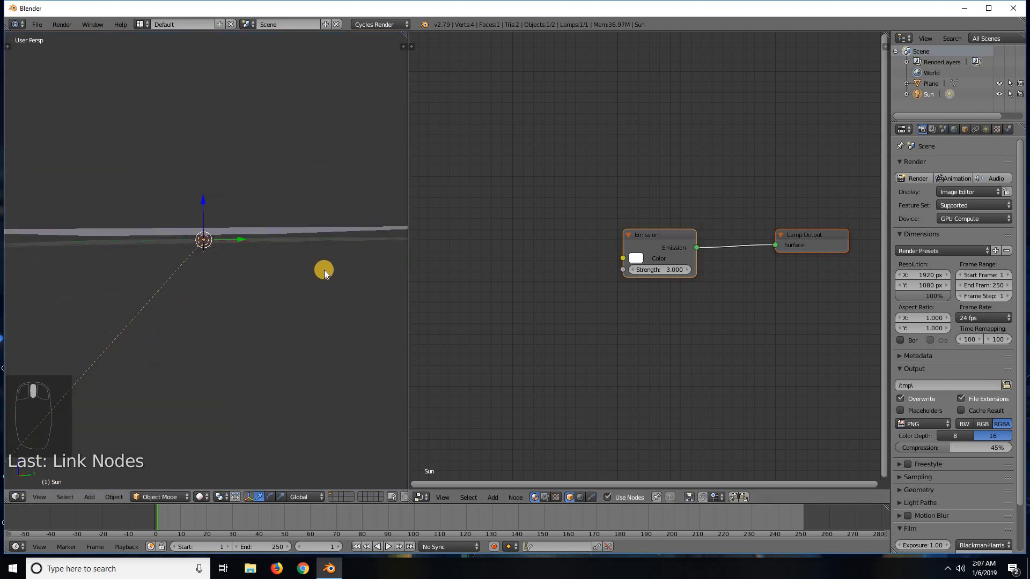
pyautogui.press('r')
pyautogui.press('x')
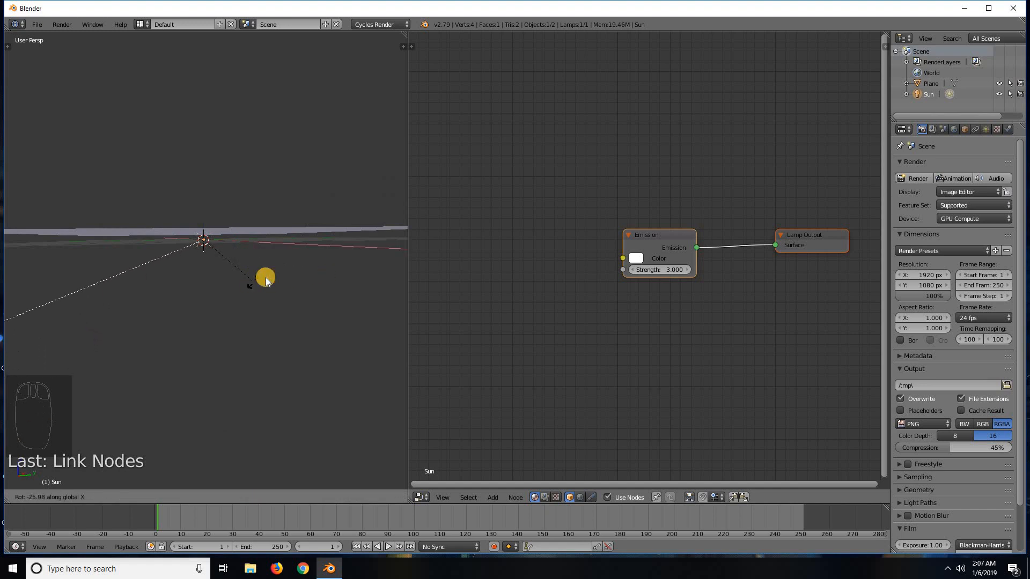
pyautogui.click(265, 278)
pyautogui.moveTo(247, 294)
pyautogui.mouseDown(button='middle')
pyautogui.moveTo(217, 301)
pyautogui.moveTo(233, 290)
pyautogui.moveTo(333, 299)
pyautogui.moveTo(191, 301)
pyautogui.moveTo(310, 264)
pyautogui.moveTo(253, 243)
pyautogui.moveTo(282, 306)
pyautogui.mouseUp(button='middle')
pyautogui.hotkey('shift', 'z')
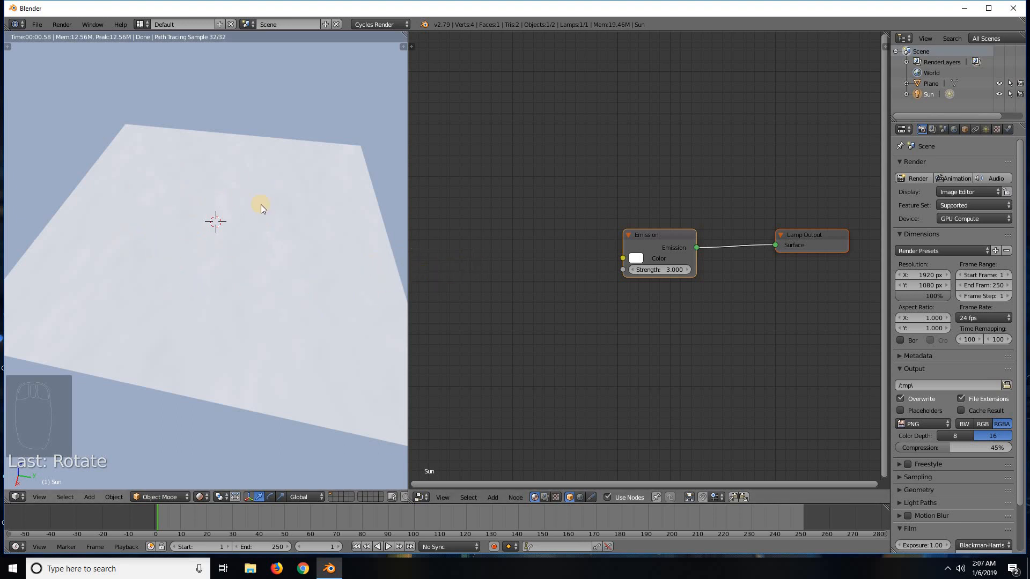
# Spread out the sun's Emission node and, in the plane's material, the Diffuse BSDF and Noise Texture nodes.
pyautogui.moveTo(667, 234)
pyautogui.mouseDown()
pyautogui.moveTo(517, 231)
pyautogui.moveTo(669, 226)
pyautogui.mouseUp()
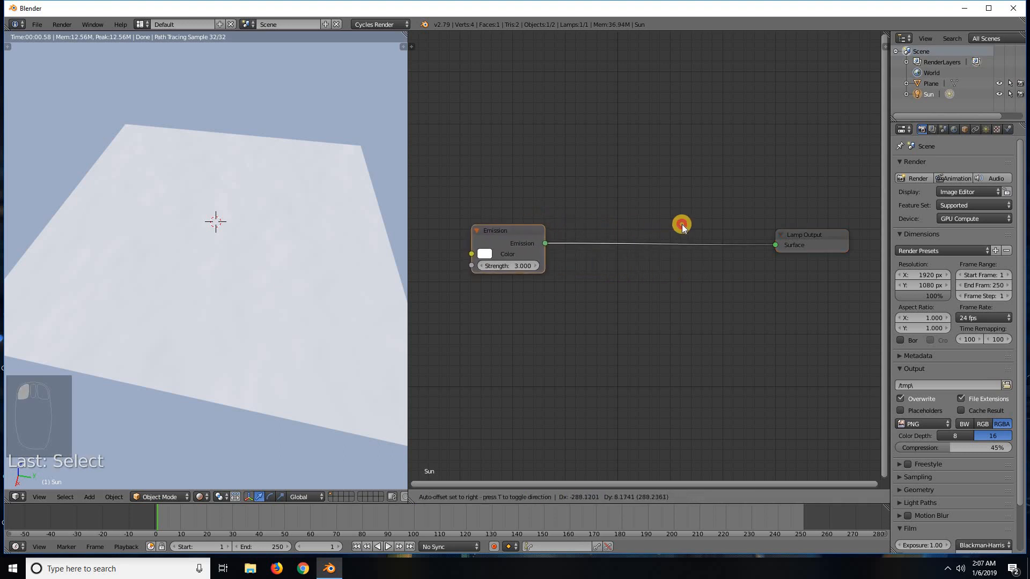
pyautogui.click(930, 83)
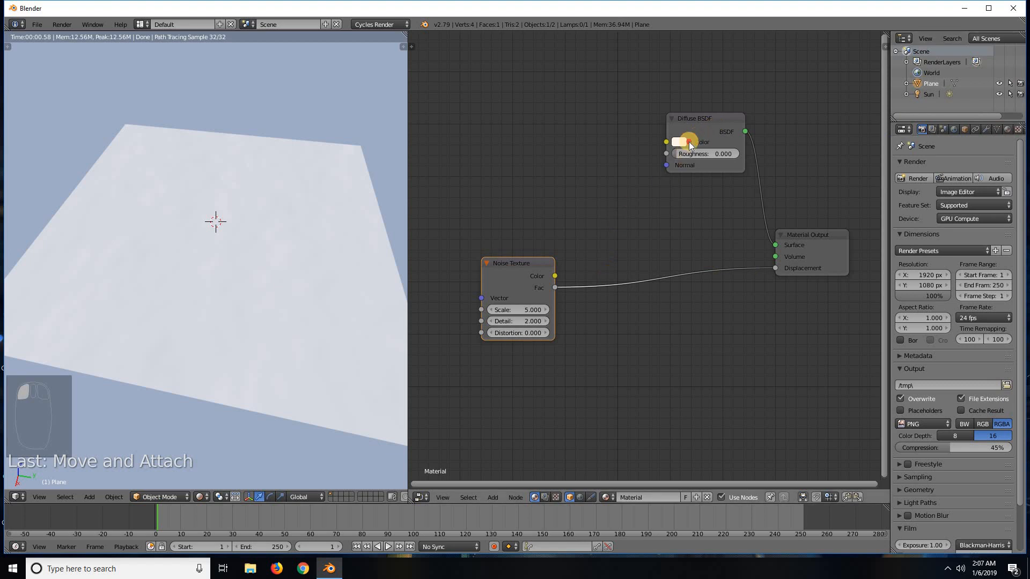
pyautogui.moveTo(689, 142); pyautogui.dragTo(656, 161)
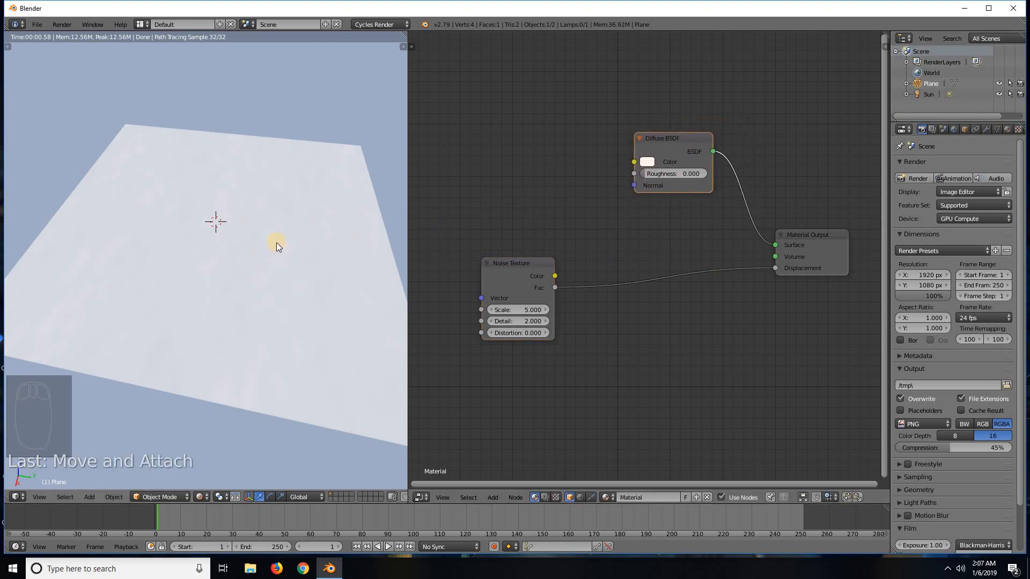
pyautogui.moveTo(607, 213); pyautogui.dragTo(709, 211, button='middle')
pyautogui.moveTo(625, 266); pyautogui.dragTo(623, 266, button='middle')
pyautogui.moveTo(623, 266); pyautogui.dragTo(532, 259)
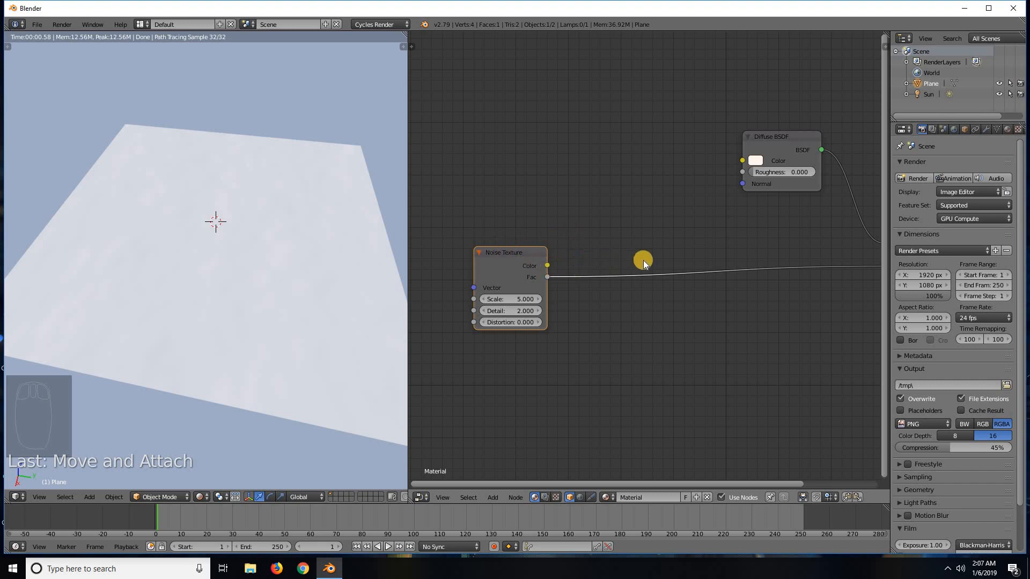
# Insert a ColorRamp node into the link between the Noise Texture's Fac output and the Displacement input.
pyautogui.moveTo(655, 248); pyautogui.dragTo(590, 240, button='middle')
pyautogui.hotkey('shift', 'a')
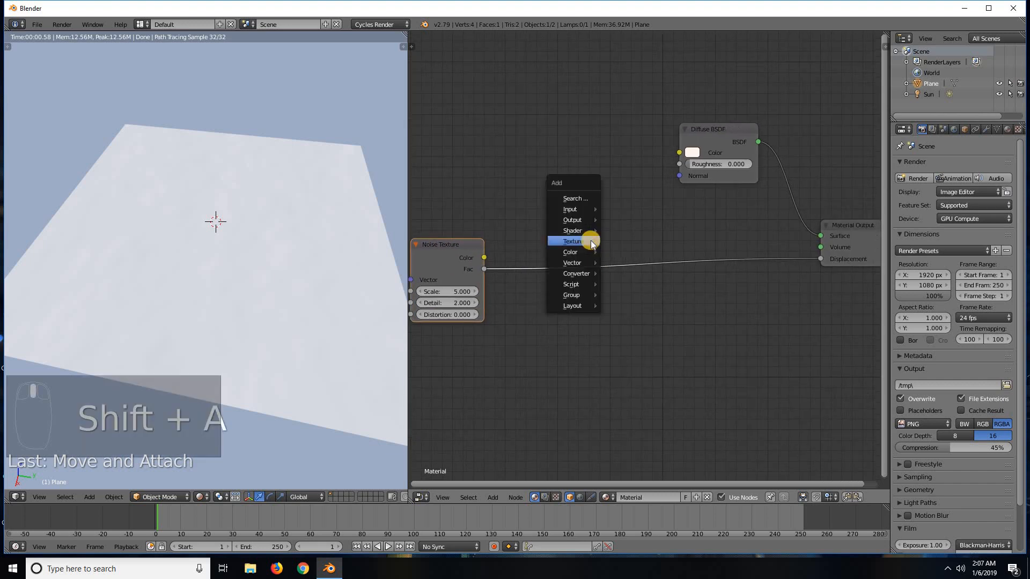
pyautogui.moveTo(595, 273)
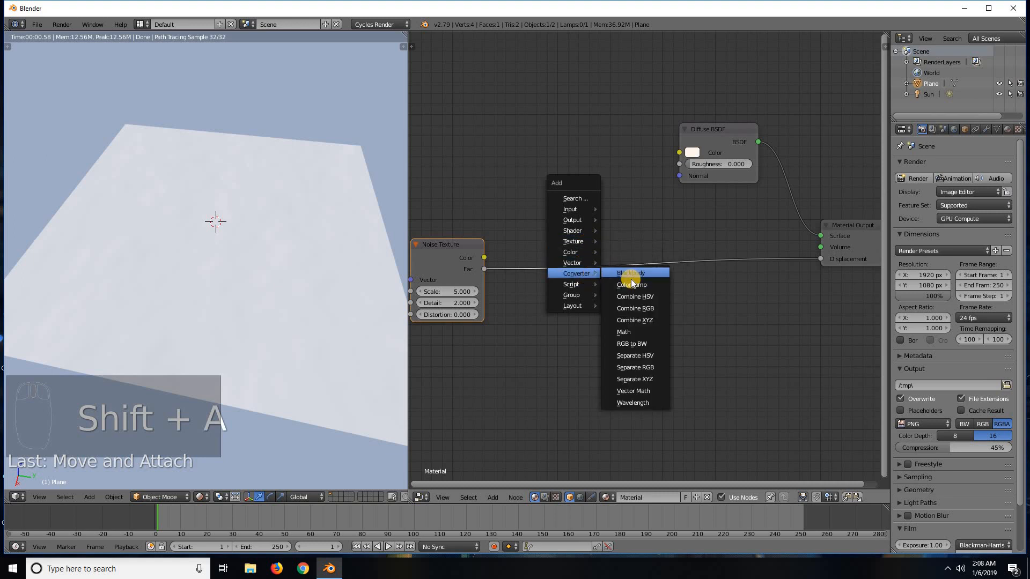
pyautogui.click(626, 285)
pyautogui.click(572, 277)
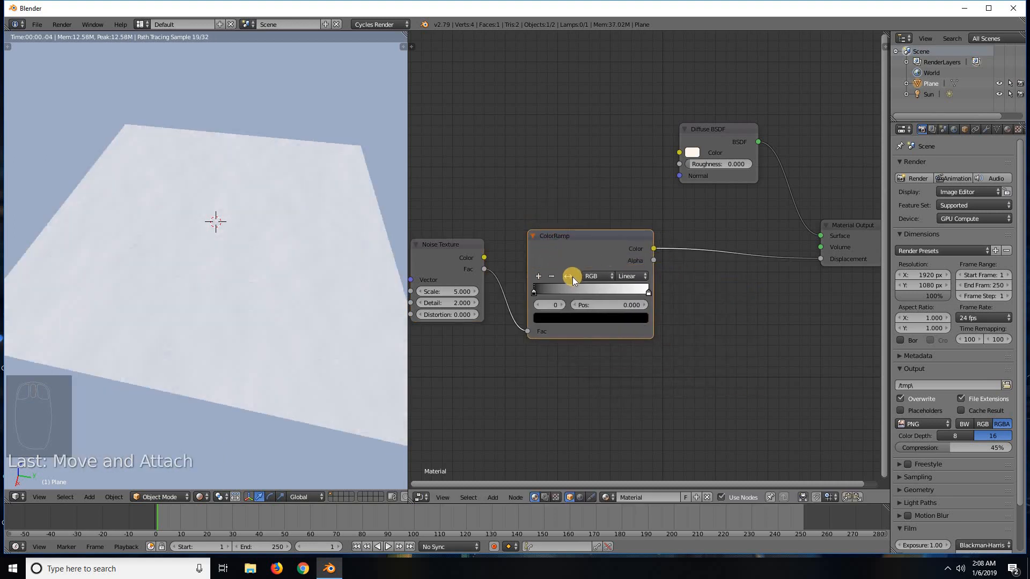
# Narrow the ColorRamp gradient with the black stop near the middle and the white stop at 0.573, and inspect the relief.
pyautogui.scroll(1, 643, 300)
pyautogui.moveTo(573, 382); pyautogui.dragTo(579, 300, button='middle')
pyautogui.moveTo(556, 287); pyautogui.dragTo(633, 286)
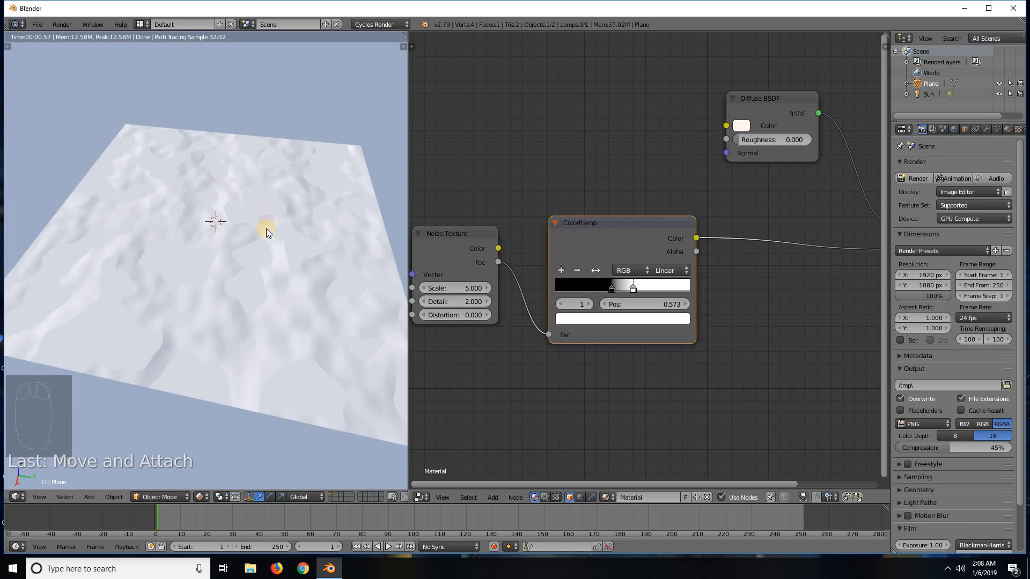
pyautogui.moveTo(145, 278); pyautogui.dragTo(289, 252, button='middle')
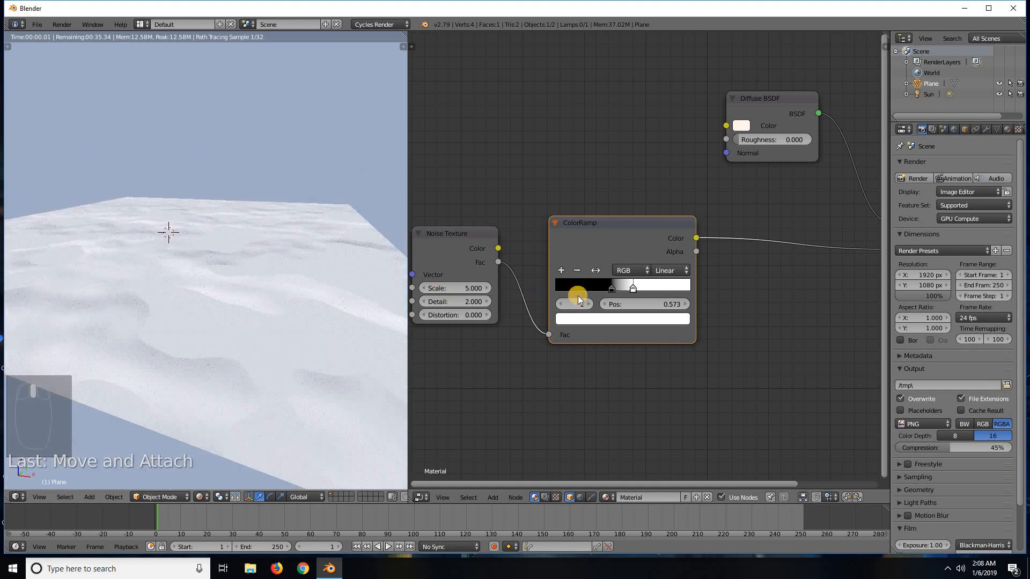
# Spread the ColorRamp stops back to the gradient's ends, with black at 0.000 and white at the opposite end.
pyautogui.moveTo(611, 288); pyautogui.dragTo(505, 279)
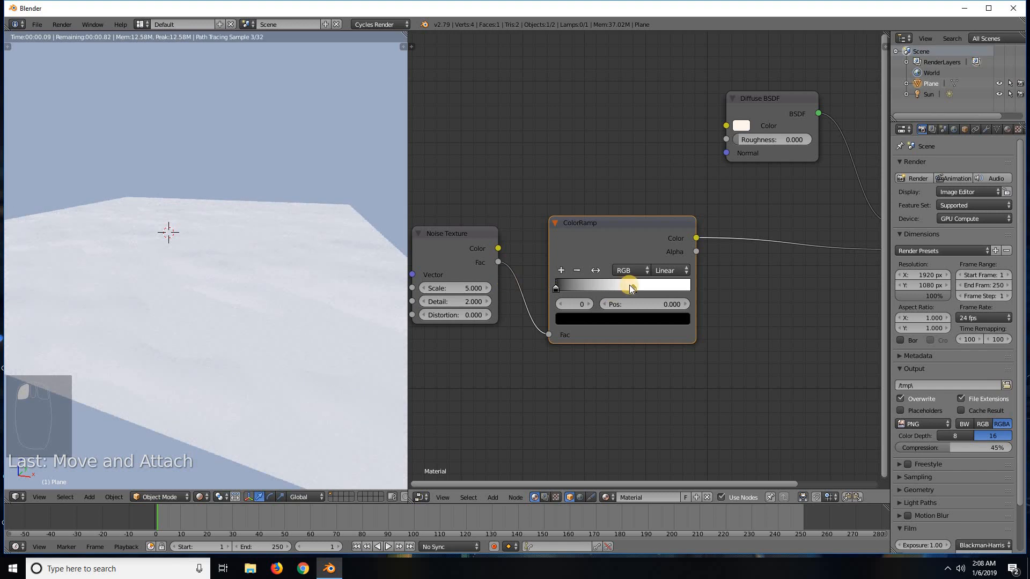
pyautogui.moveTo(601, 284); pyautogui.dragTo(684, 285)
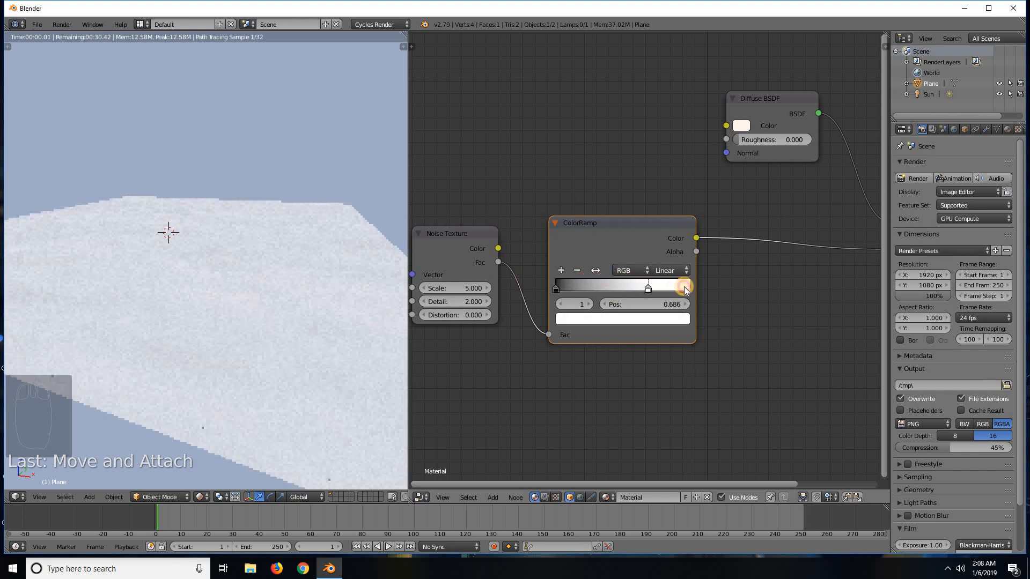
pyautogui.moveTo(561, 287); pyautogui.dragTo(537, 278)
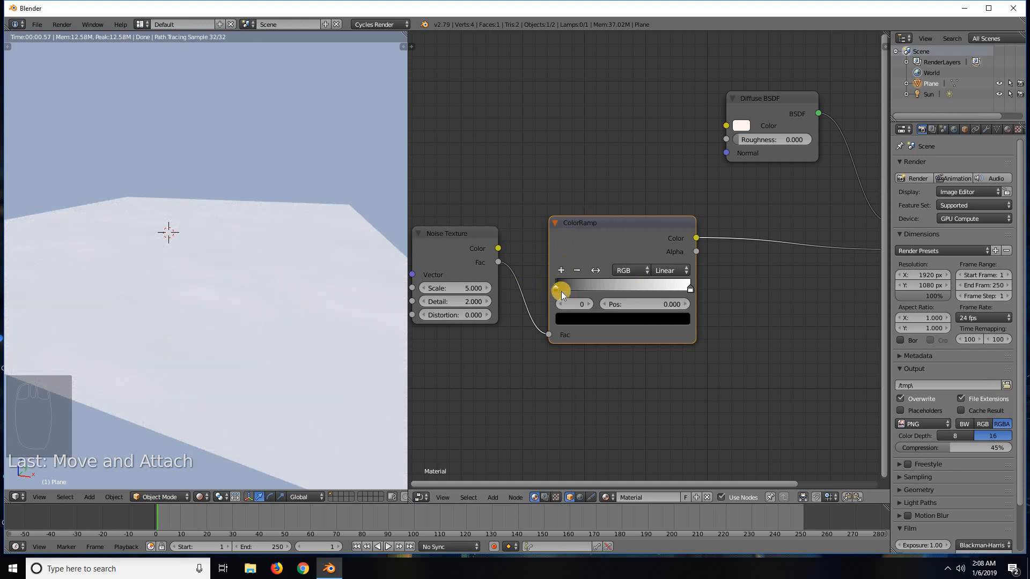
# Set the ColorRamp's white stop to 0.586 with the black stop just below it, and inspect the relief from above.
pyautogui.moveTo(553, 288); pyautogui.dragTo(632, 287)
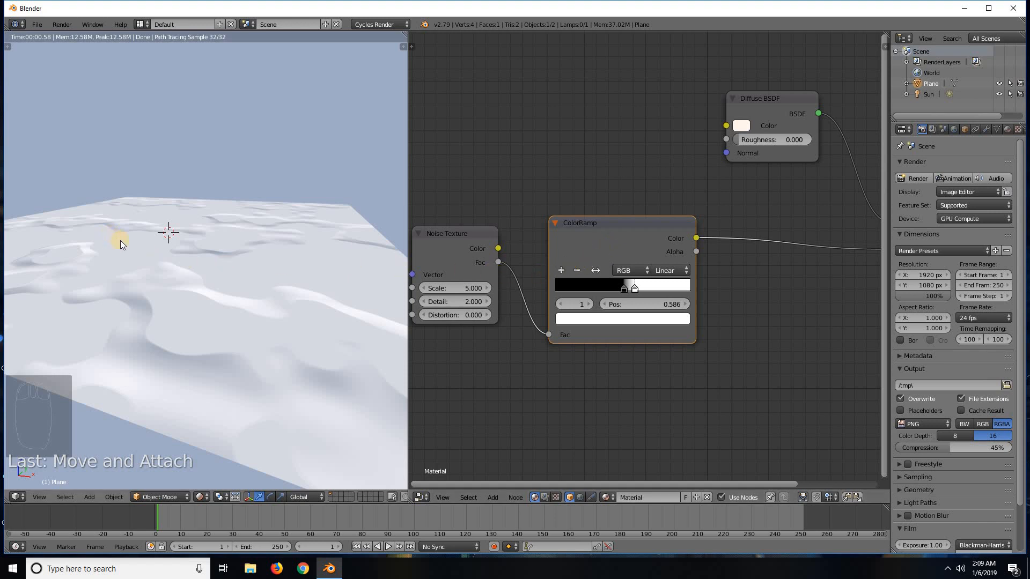
pyautogui.moveTo(120, 240); pyautogui.dragTo(218, 318, button='middle')
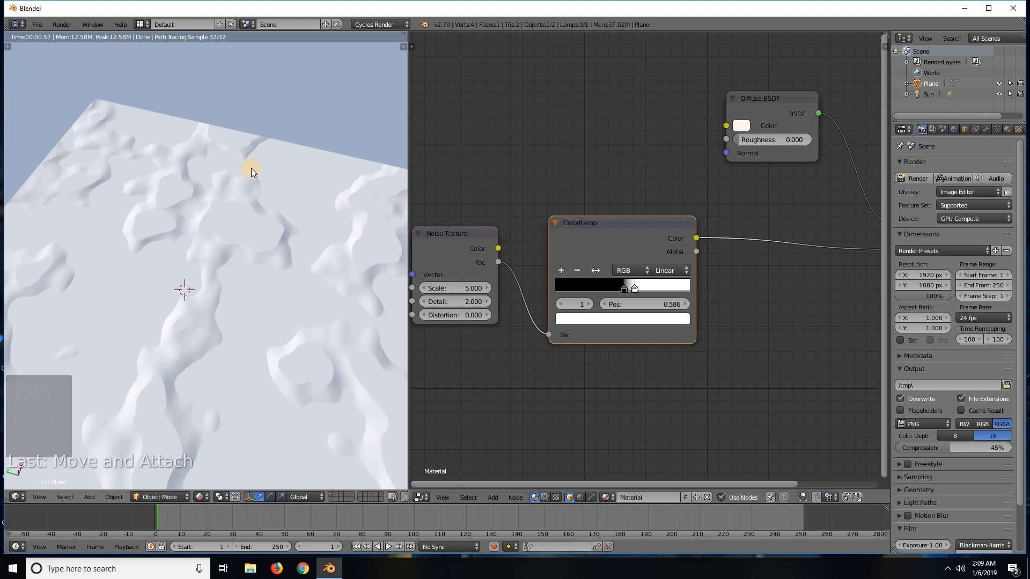
pyautogui.moveTo(227, 303); pyautogui.dragTo(288, 311, button='middle')
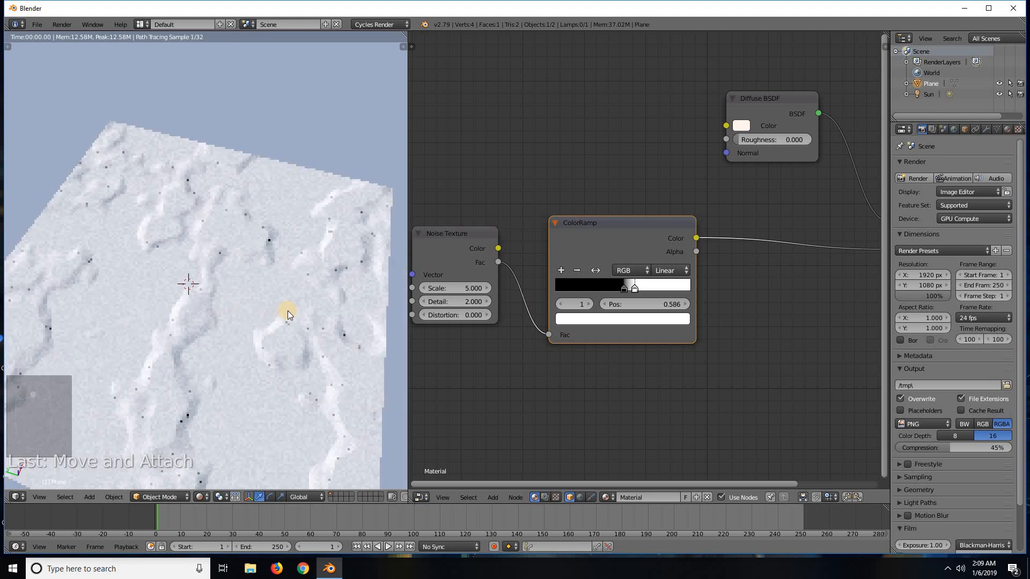
# Compare the plane's rendered relief with its flat geometry in solid shading, viewing it from low and high angles.
pyautogui.moveTo(274, 275)
pyautogui.mouseDown(button='middle')
pyautogui.moveTo(259, 264)
pyautogui.moveTo(269, 301)
pyautogui.moveTo(285, 291)
pyautogui.moveTo(233, 288)
pyautogui.moveTo(300, 295)
pyautogui.moveTo(279, 287)
pyautogui.moveTo(278, 261)
pyautogui.moveTo(287, 261)
pyautogui.mouseUp(button='middle')
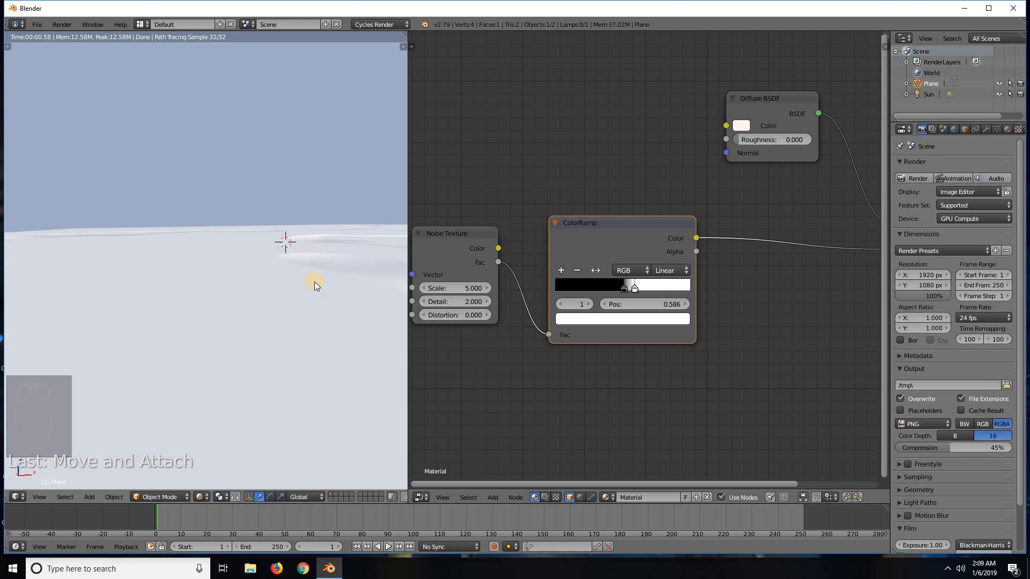
pyautogui.moveTo(359, 233); pyautogui.dragTo(275, 294, button='middle')
pyautogui.press('Tab')
pyautogui.press('Tab')
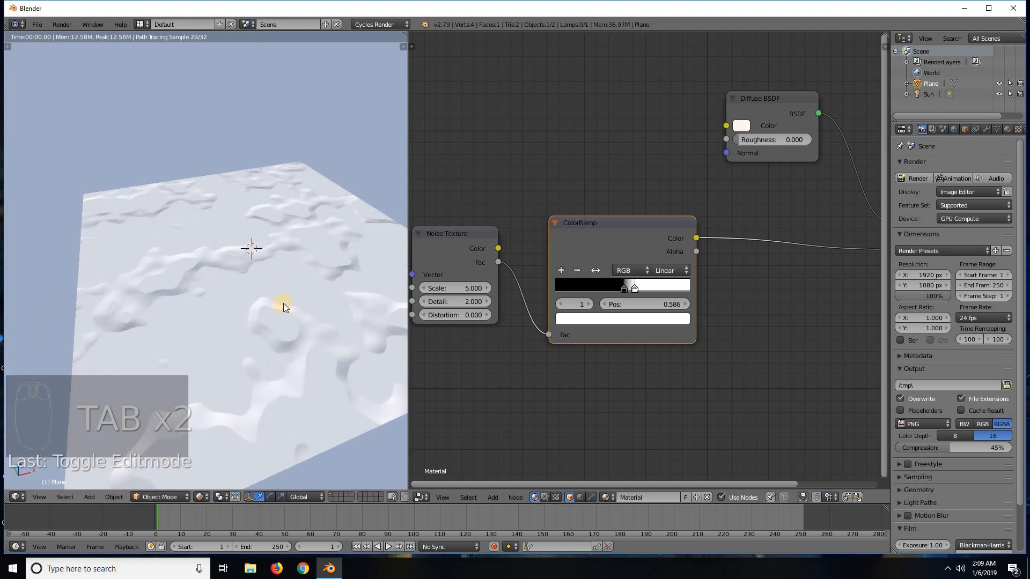
pyautogui.hotkey('shift', 'z')
pyautogui.moveTo(276, 308)
pyautogui.mouseDown(button='middle')
pyautogui.moveTo(270, 260)
pyautogui.moveTo(269, 269)
pyautogui.moveTo(314, 277)
pyautogui.moveTo(276, 286)
pyautogui.mouseUp(button='middle')
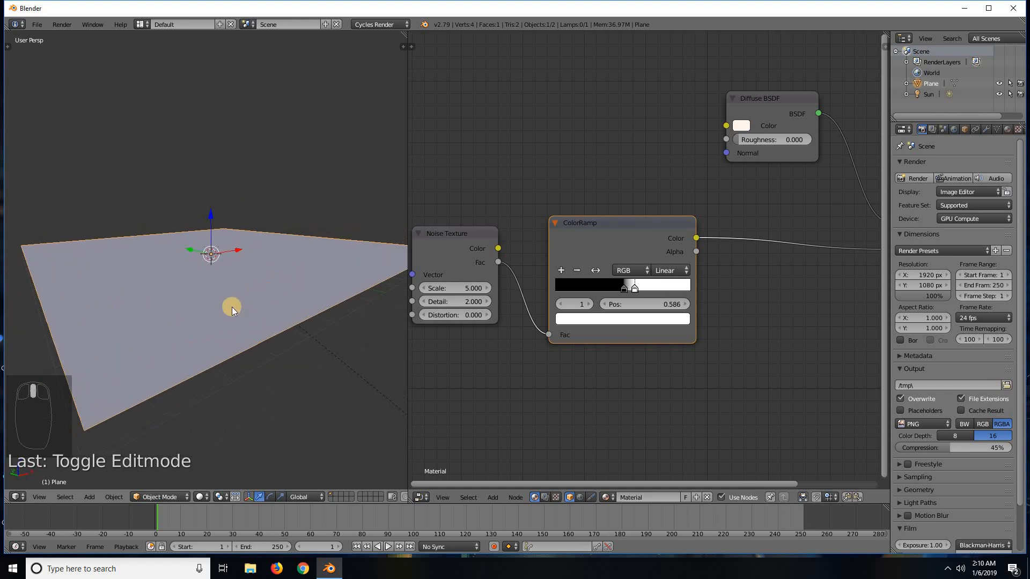
pyautogui.hotkey('shift', 'z')
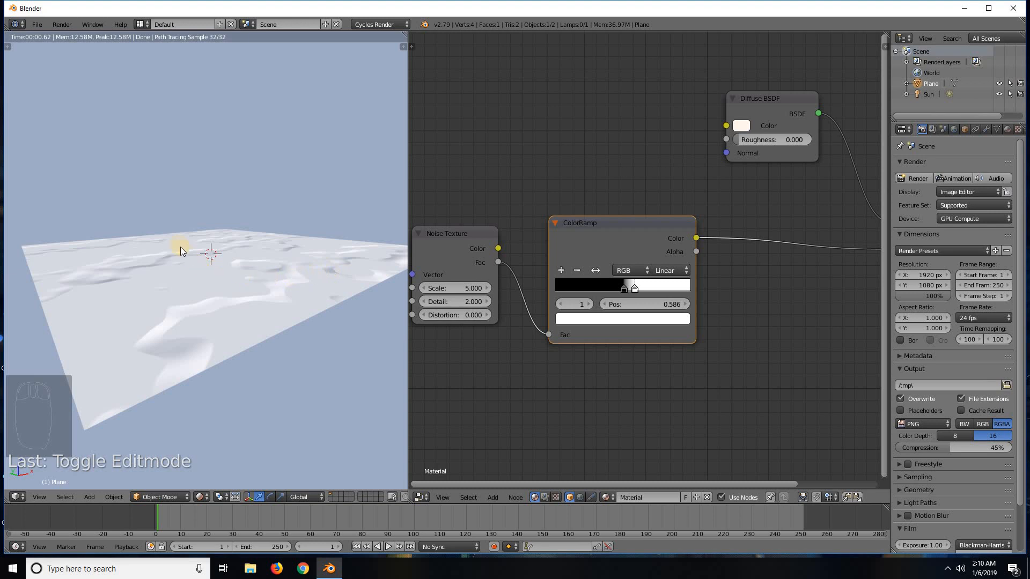
pyautogui.moveTo(188, 264); pyautogui.dragTo(261, 295, button='middle')
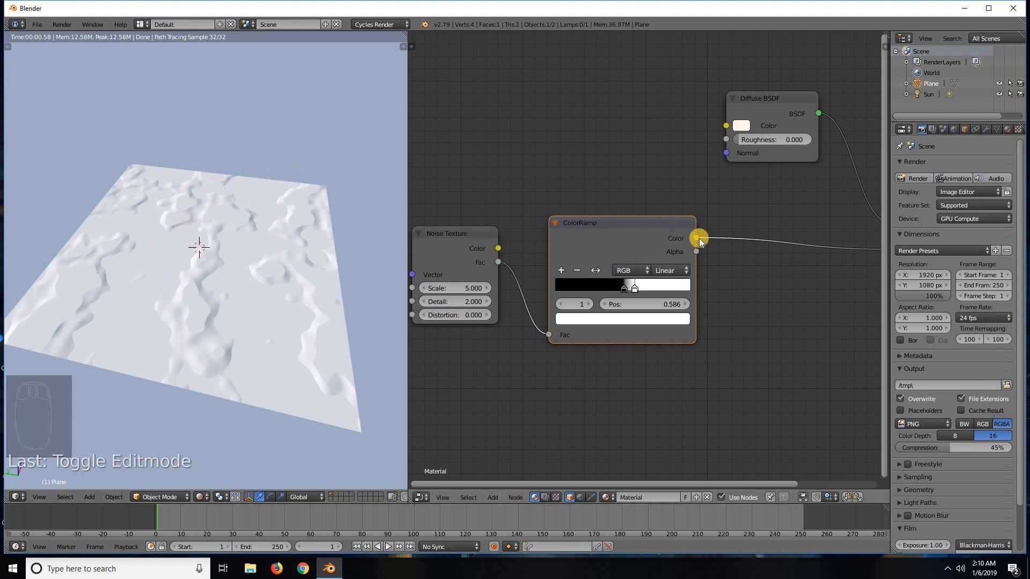
# Preview the ColorRamp's Color output on the Diffuse BSDF's Color input, and cut that link again.
pyautogui.moveTo(696, 237); pyautogui.dragTo(726, 126)
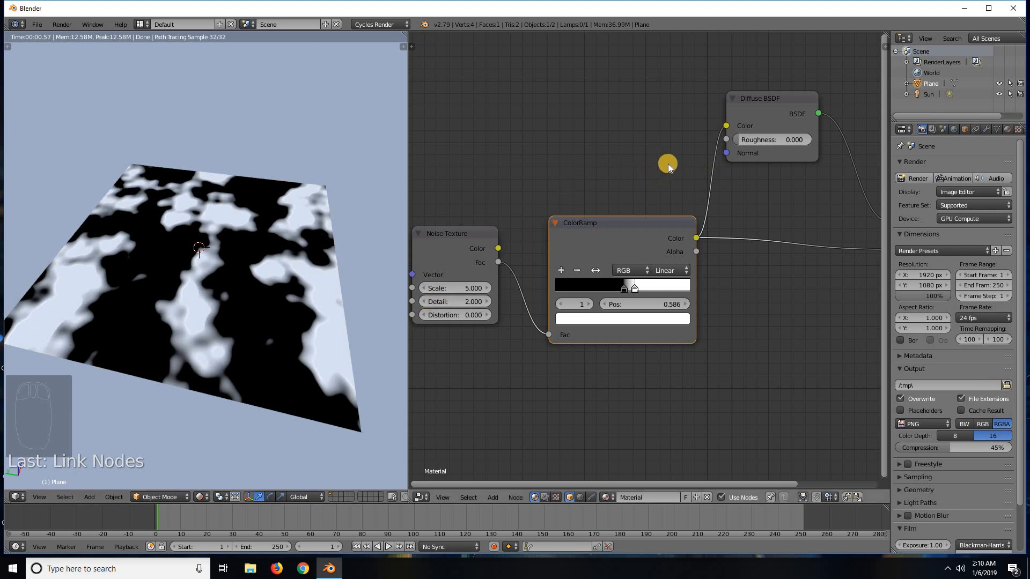
pyautogui.keyDown('ctrl'); pyautogui.moveTo(668, 164); pyautogui.dragTo(741, 198); pyautogui.keyUp('ctrl')
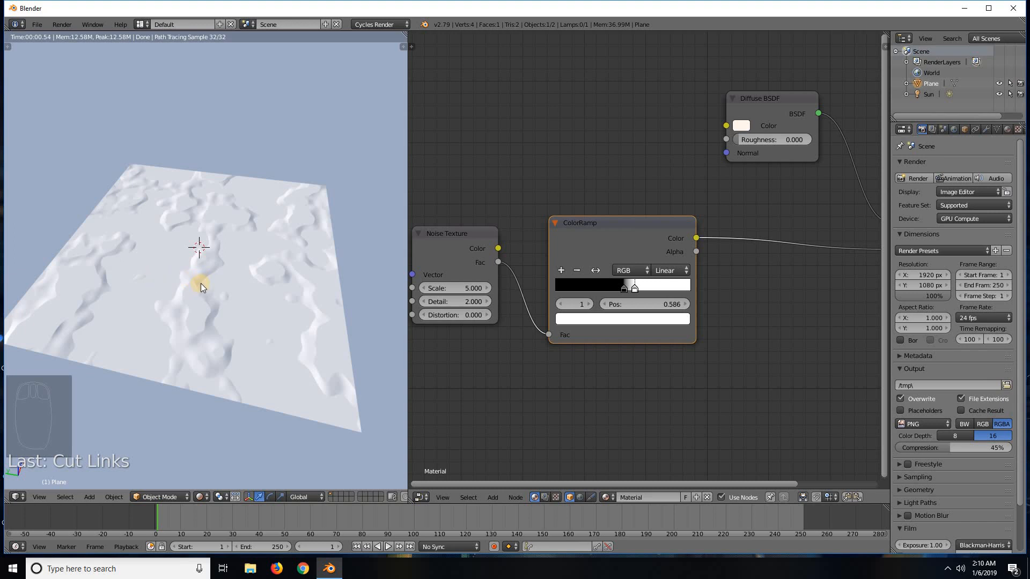
pyautogui.moveTo(327, 296)
pyautogui.mouseDown(button='middle')
pyautogui.moveTo(234, 230)
pyautogui.moveTo(340, 280)
pyautogui.mouseUp(button='middle')
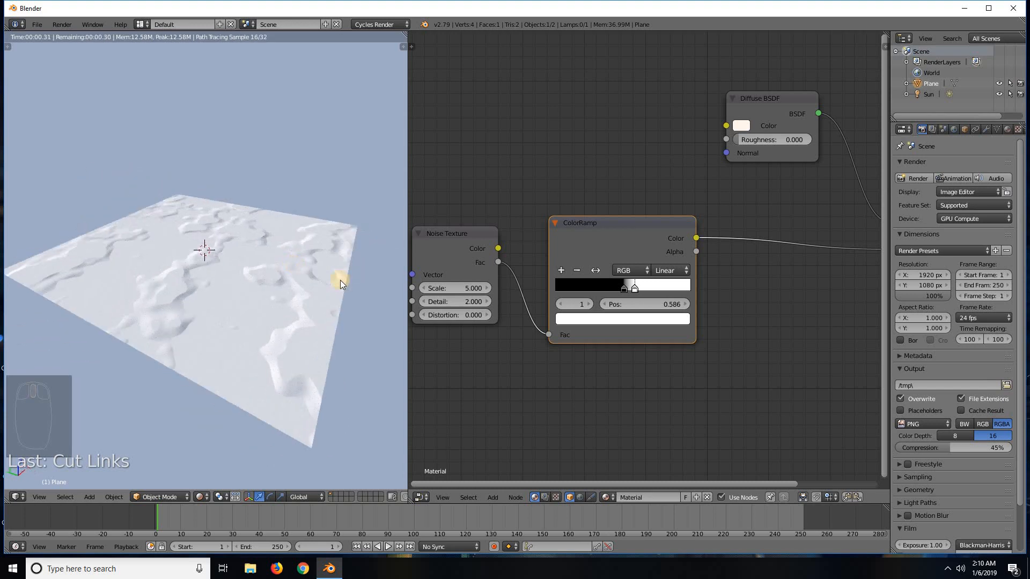
# Examine the node chain into Displacement and the plane's rendered relief from several angles and close up.
pyautogui.scroll(-3, 620, 371)
pyautogui.moveTo(617, 361); pyautogui.dragTo(558, 359, button='middle')
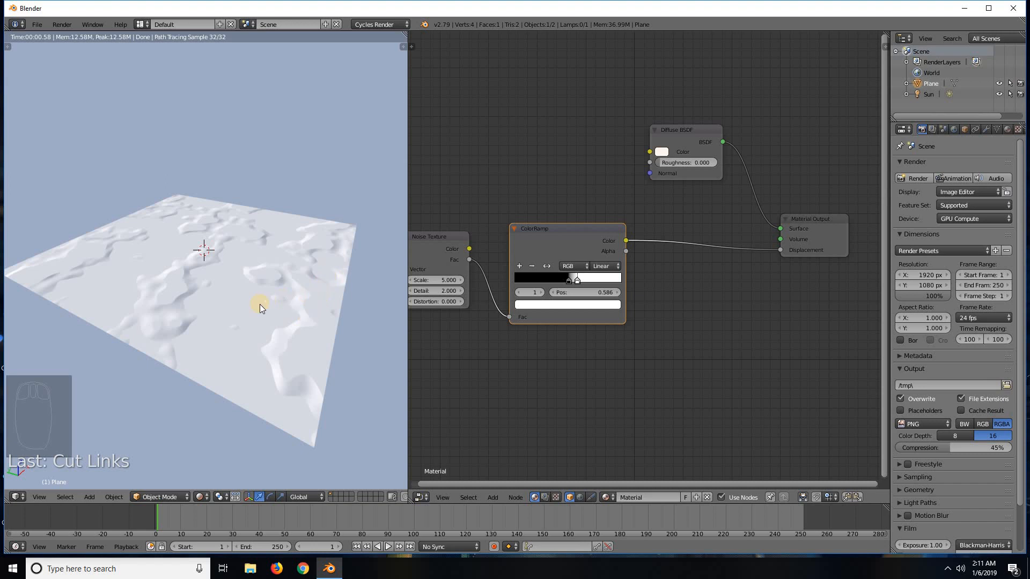
pyautogui.moveTo(282, 320); pyautogui.dragTo(259, 295, button='middle')
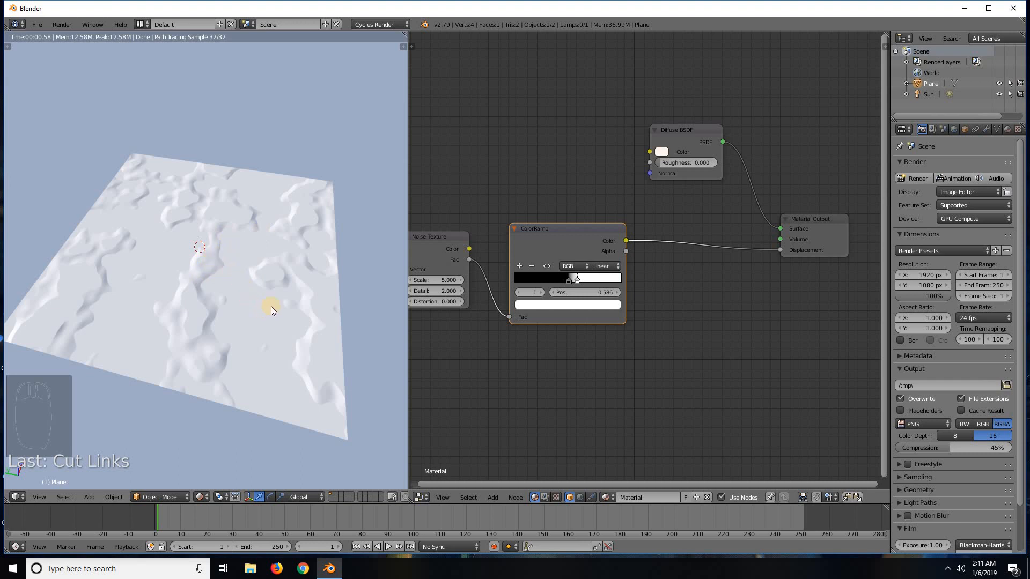
pyautogui.moveTo(246, 310); pyautogui.dragTo(271, 294, button='middle')
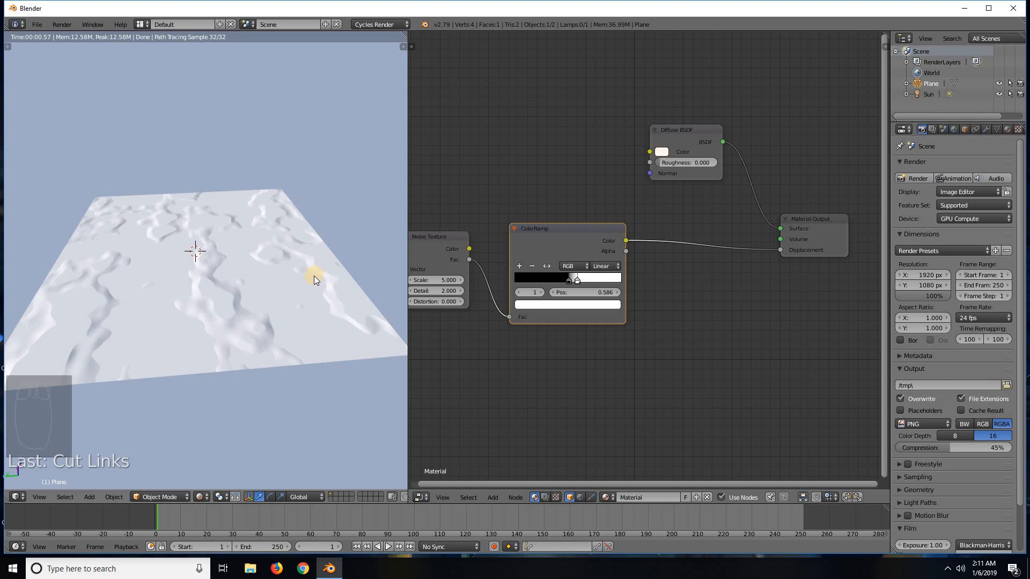
pyautogui.moveTo(300, 282); pyautogui.dragTo(247, 287, button='middle')
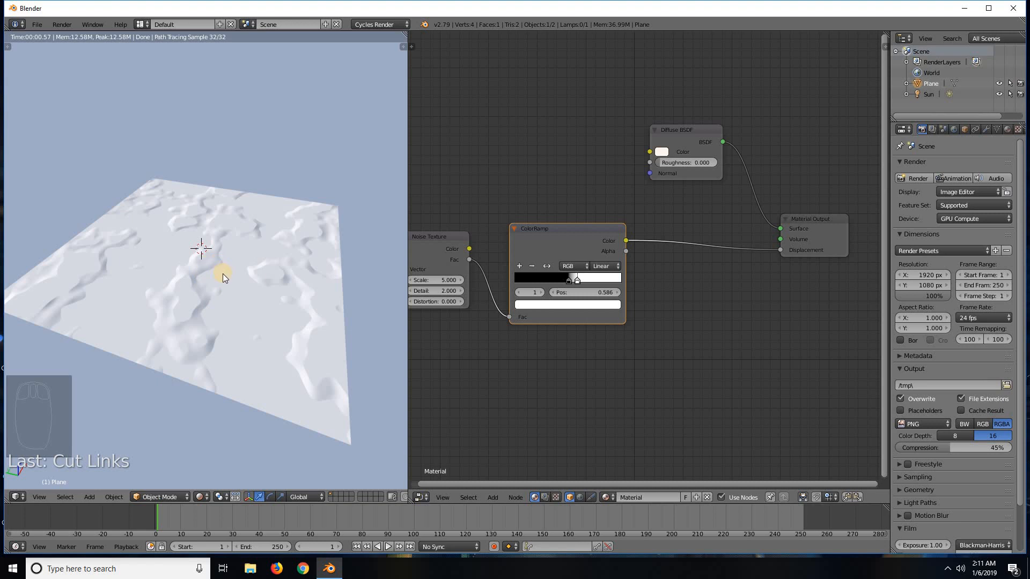
pyautogui.moveTo(224, 272); pyautogui.dragTo(252, 295, button='middle')
pyautogui.scroll(4, 247, 294)
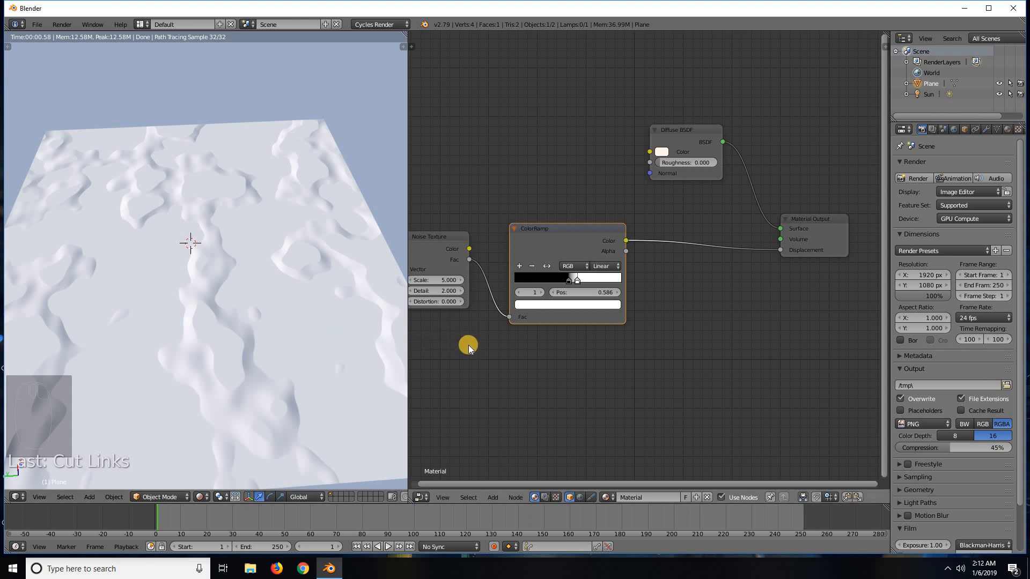
pyautogui.moveTo(256, 308); pyautogui.dragTo(262, 310, button='middle')
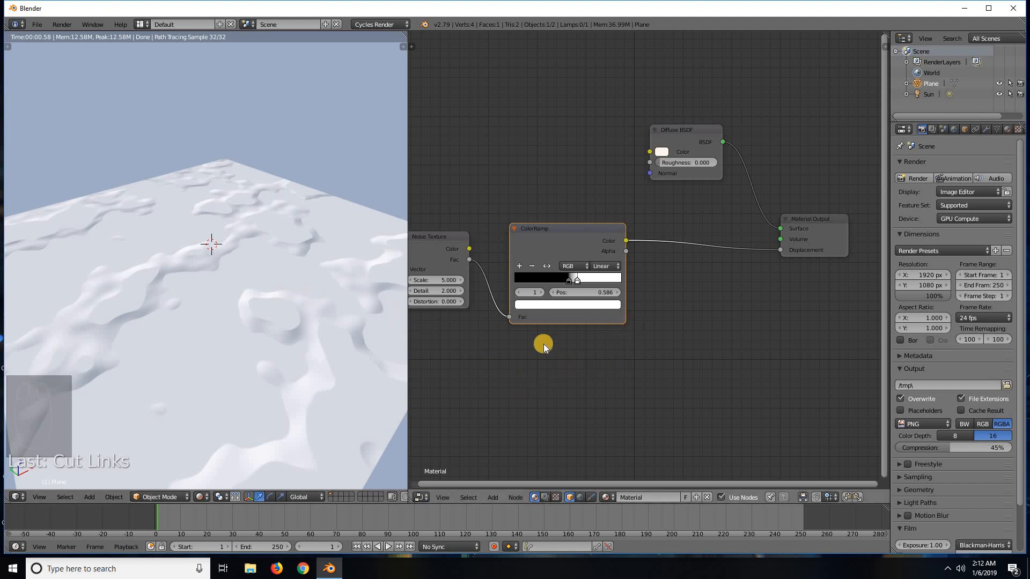
pyautogui.moveTo(215, 285); pyautogui.dragTo(290, 298, button='middle')
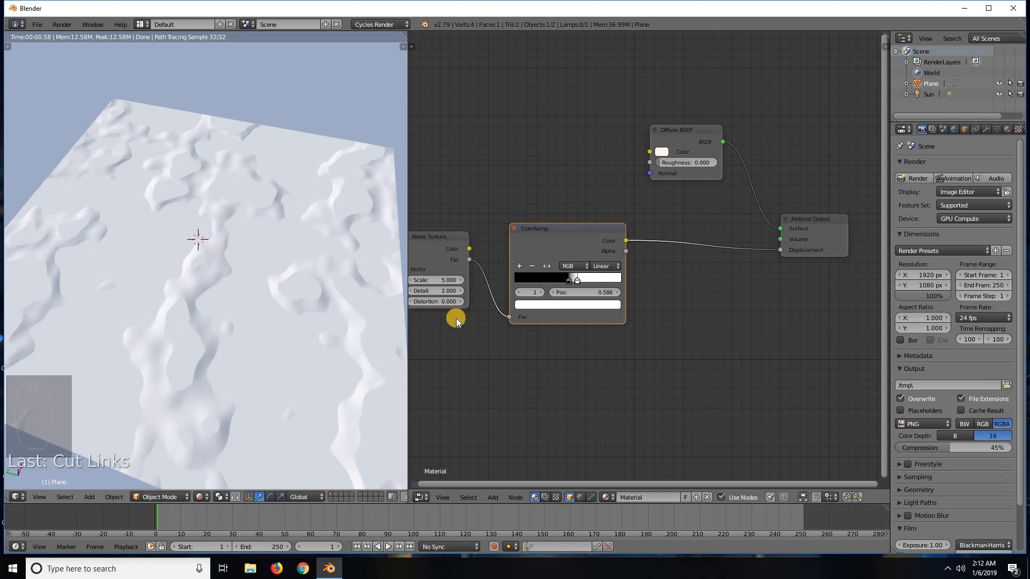
# Set the Noise Texture's Scale to 100 and inspect the relief from above and at a low angle.
pyautogui.moveTo(512, 333); pyautogui.dragTo(578, 341, button='middle')
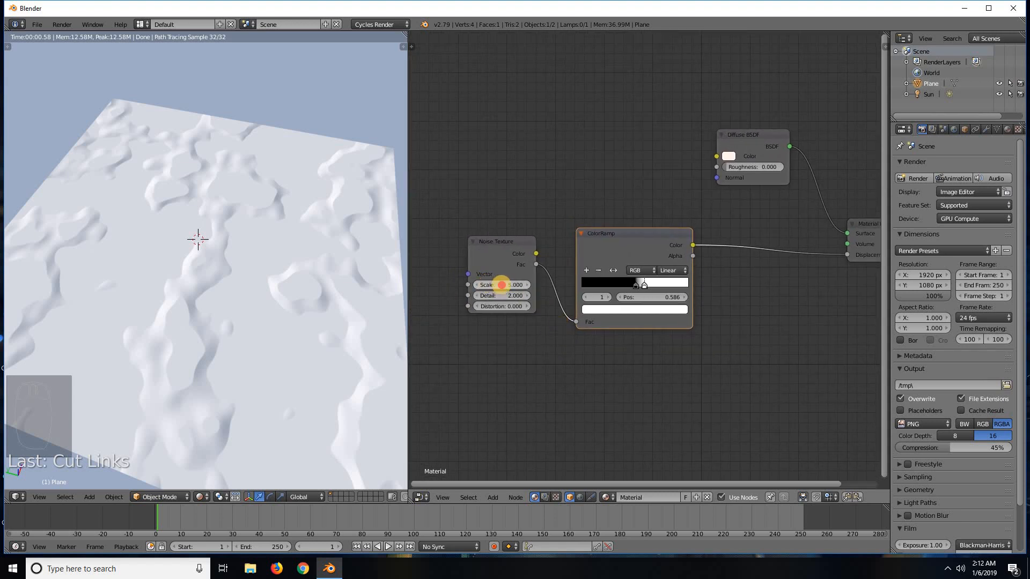
pyautogui.click(499, 286)
pyautogui.write('100')
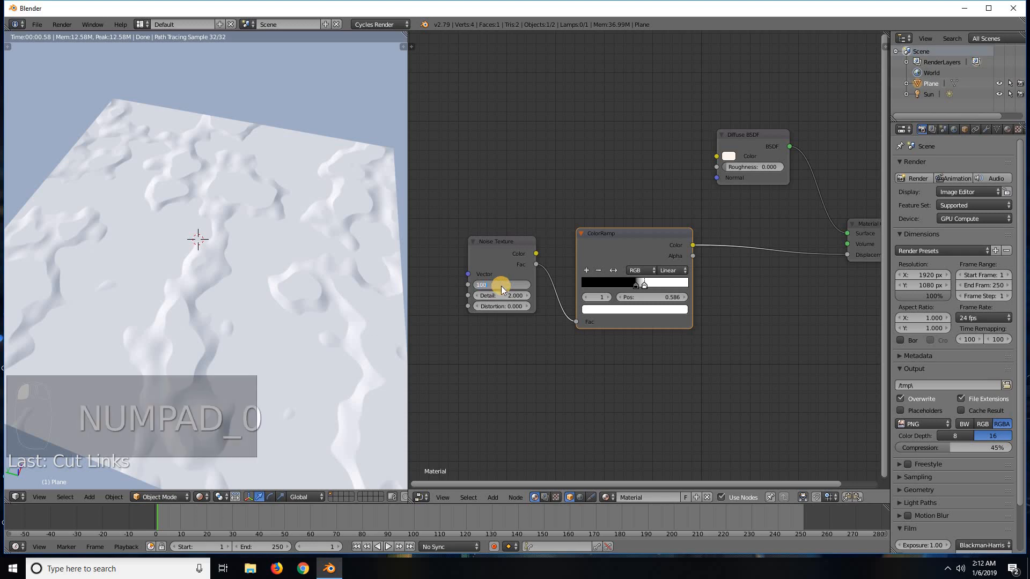
pyautogui.scroll(1, 282, 330)
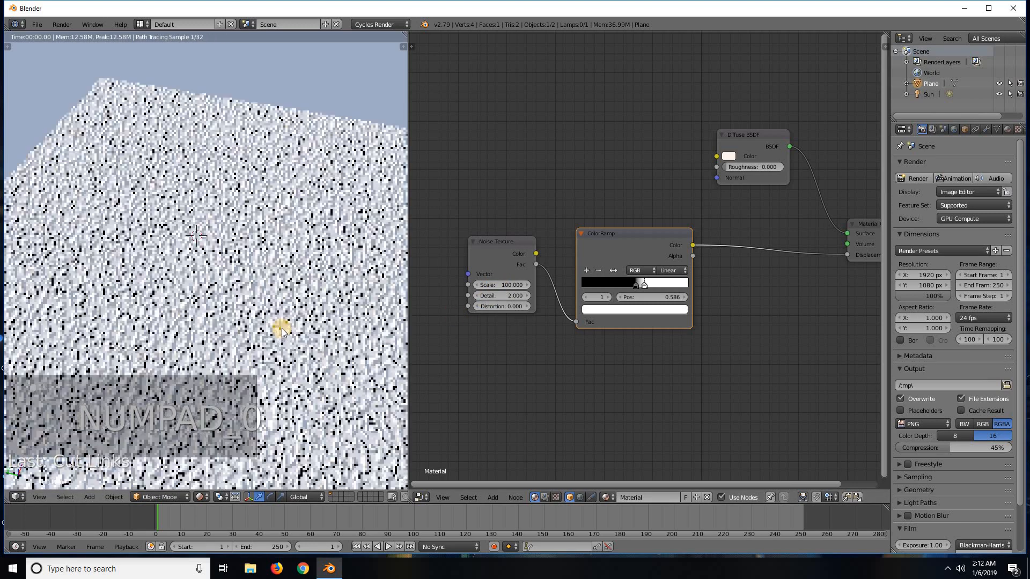
pyautogui.moveTo(300, 326); pyautogui.dragTo(260, 338, button='middle')
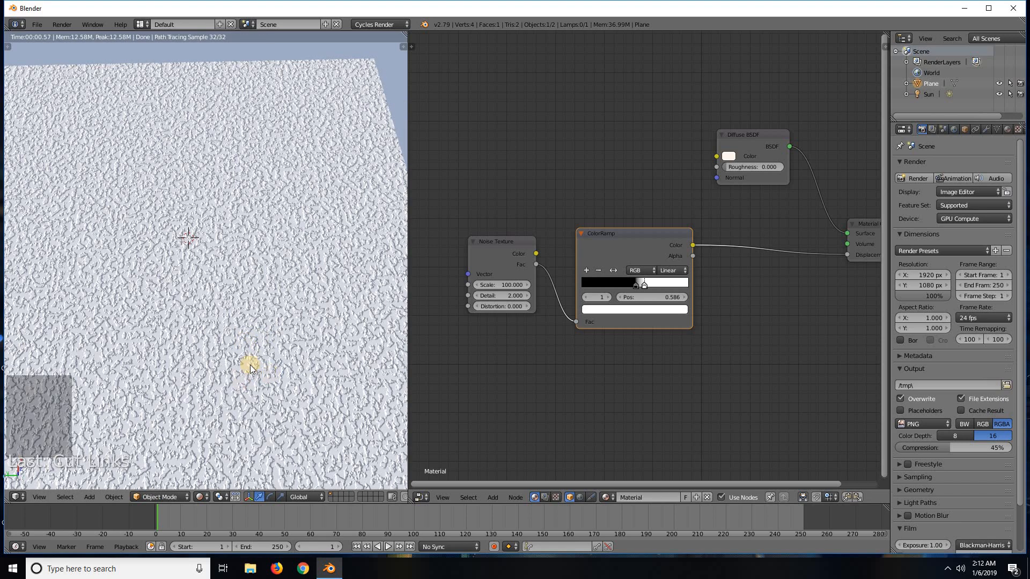
pyautogui.scroll(-2, 250, 365)
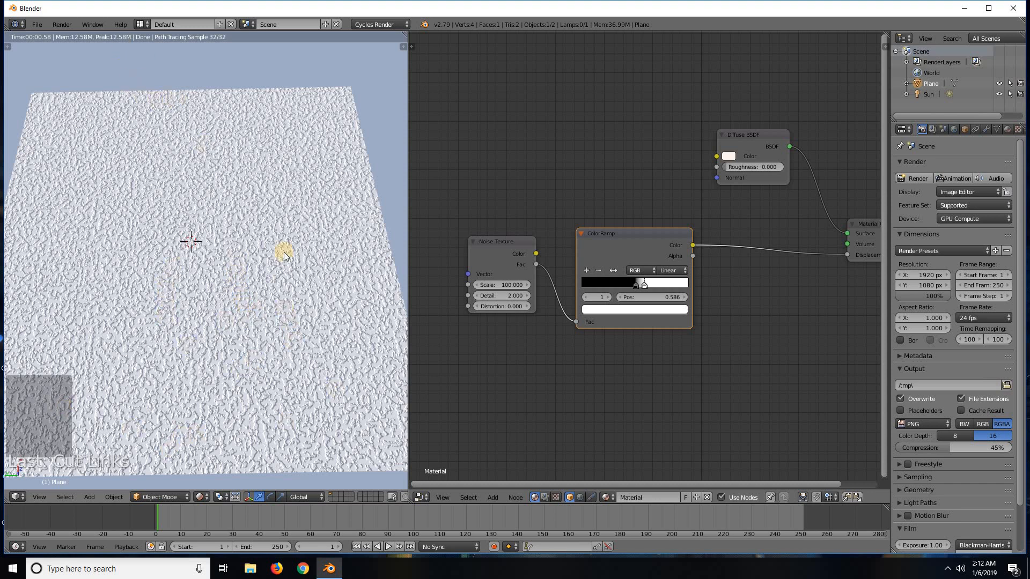
pyautogui.scroll(5, 234, 305)
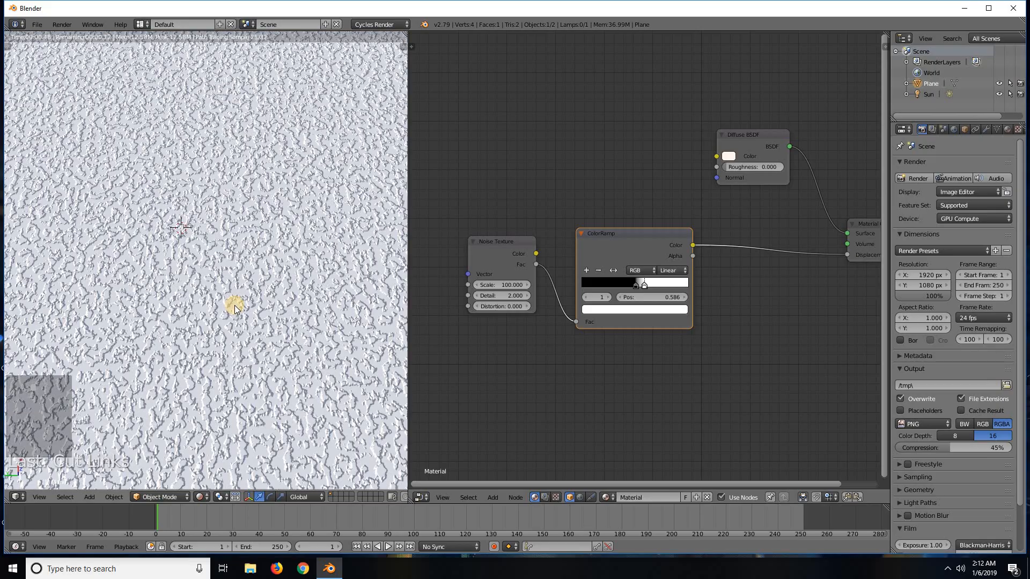
pyautogui.moveTo(245, 297); pyautogui.dragTo(243, 271, button='middle')
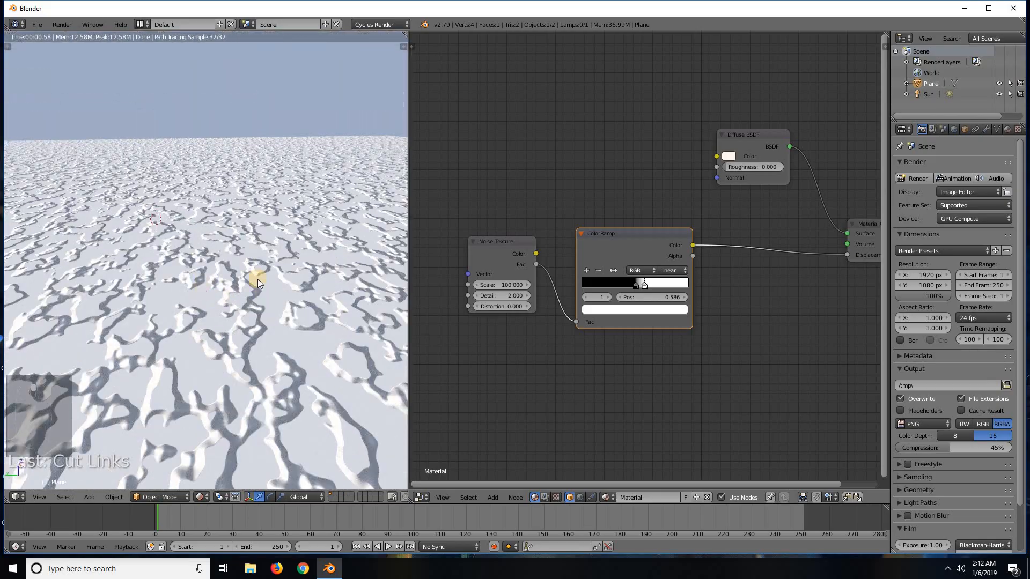
pyautogui.scroll(-2, 310, 300)
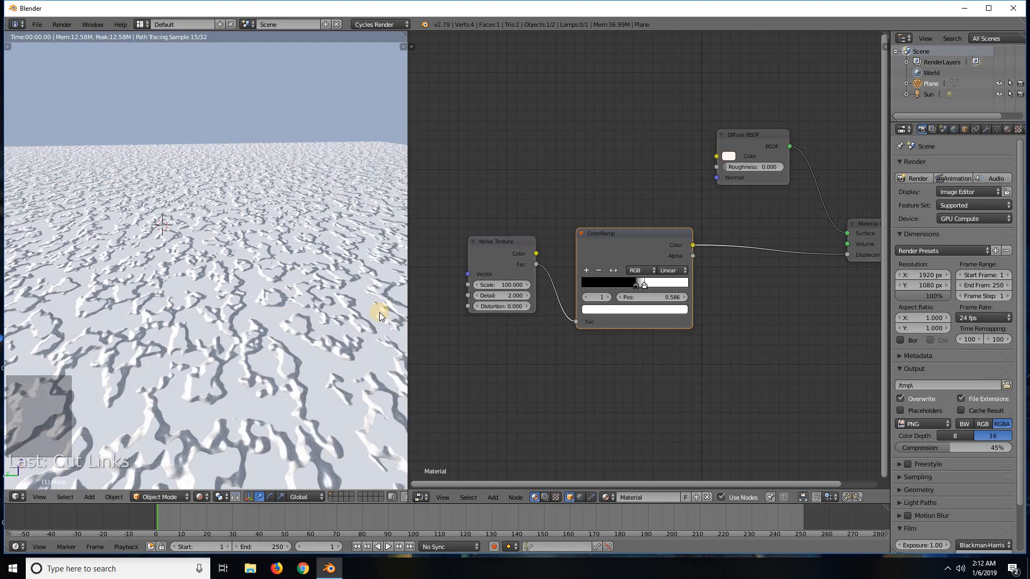
# Set the Noise Texture's Scale to 200 and inspect the relief from afar and close up.
pyautogui.click(512, 285)
pyautogui.write('200')
pyautogui.press('Return')
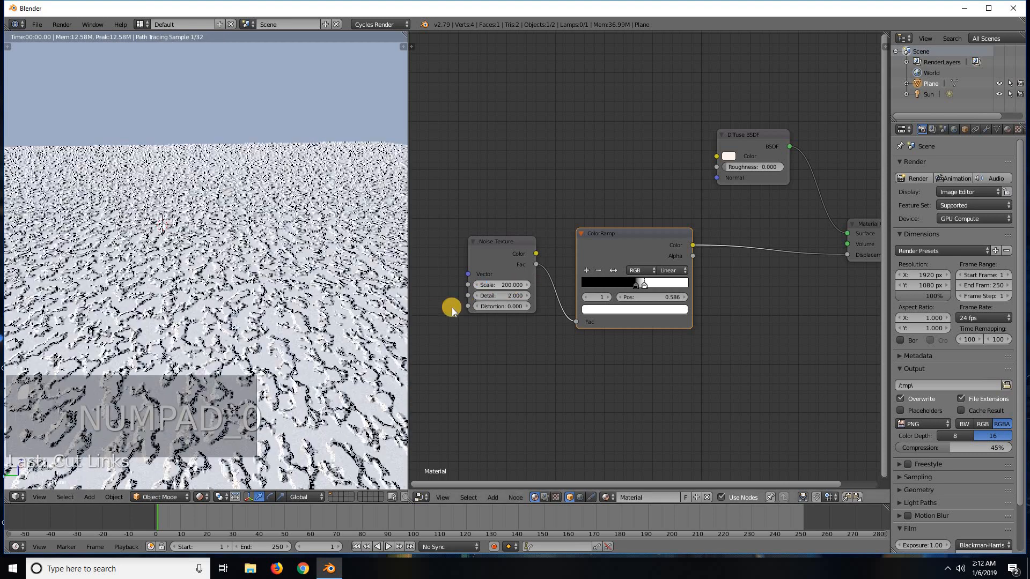
pyautogui.scroll(-4, 185, 308)
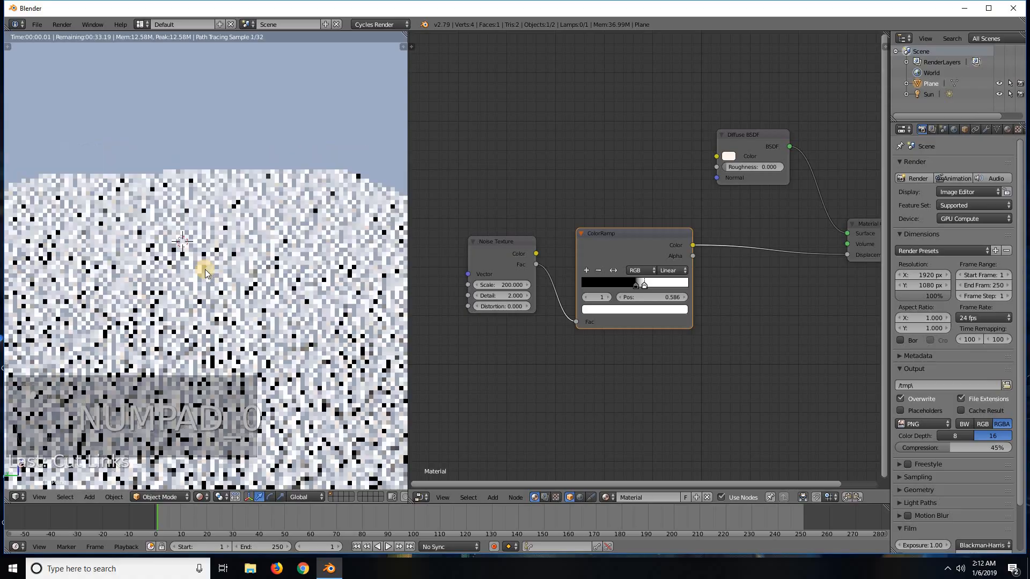
pyautogui.moveTo(204, 269); pyautogui.dragTo(202, 320, button='middle')
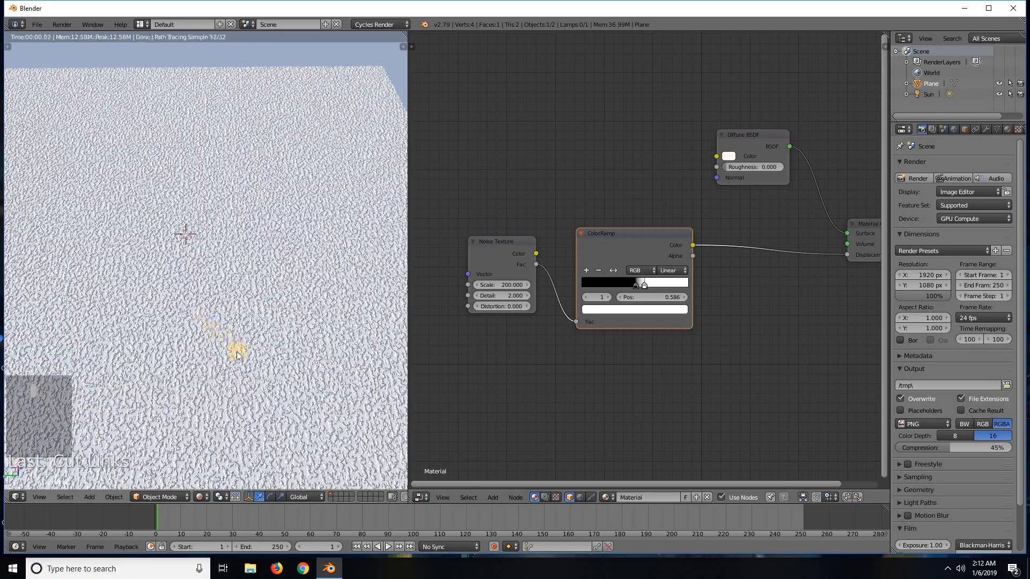
pyautogui.scroll(4, 230, 368)
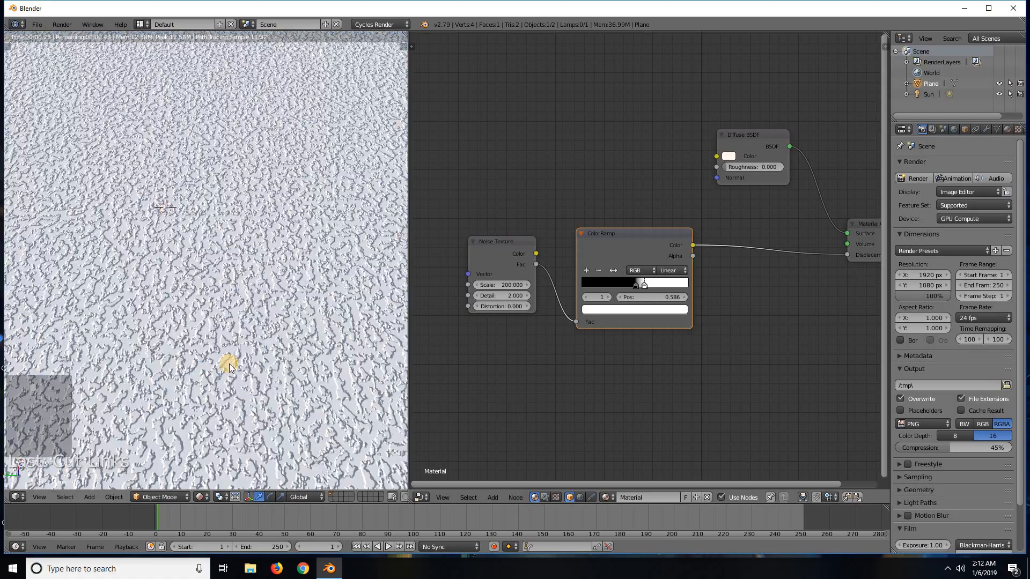
pyautogui.scroll(3, 227, 346)
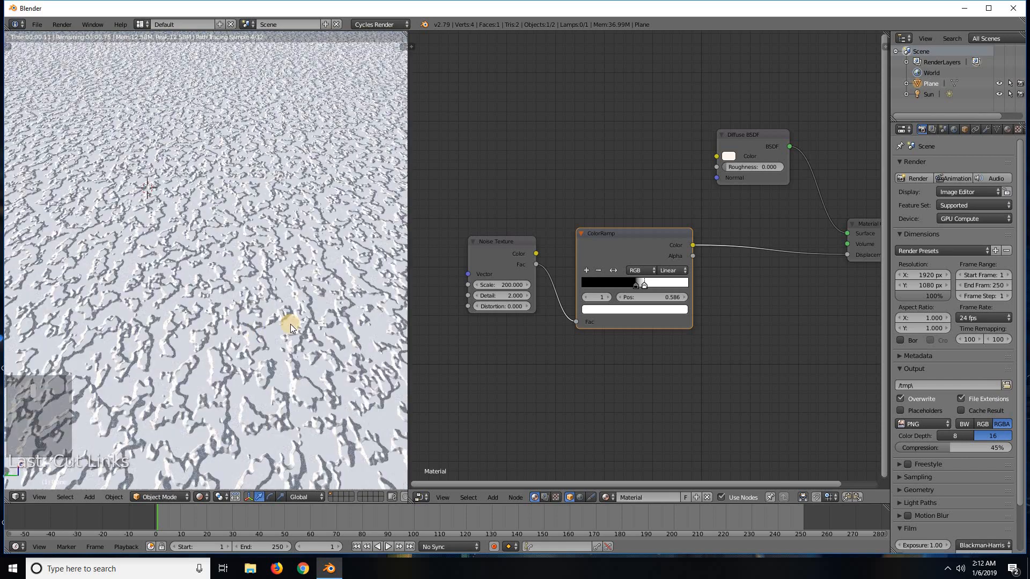
# Set the Noise Texture's Scale to 250 and inspect the plane's surface detail at several distances.
pyautogui.click(497, 285)
pyautogui.write('25')
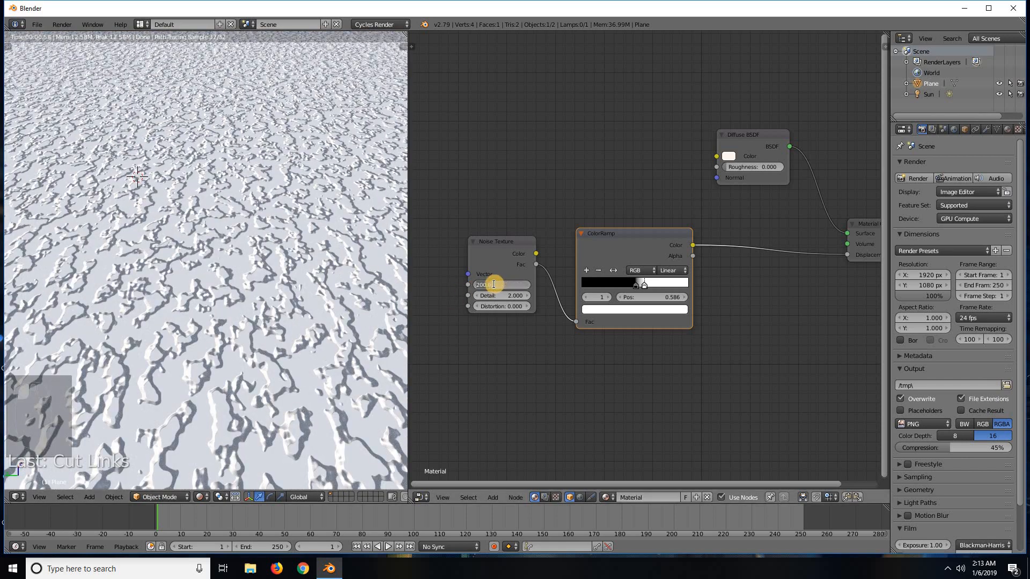
pyautogui.write('0')
pyautogui.press('Return')
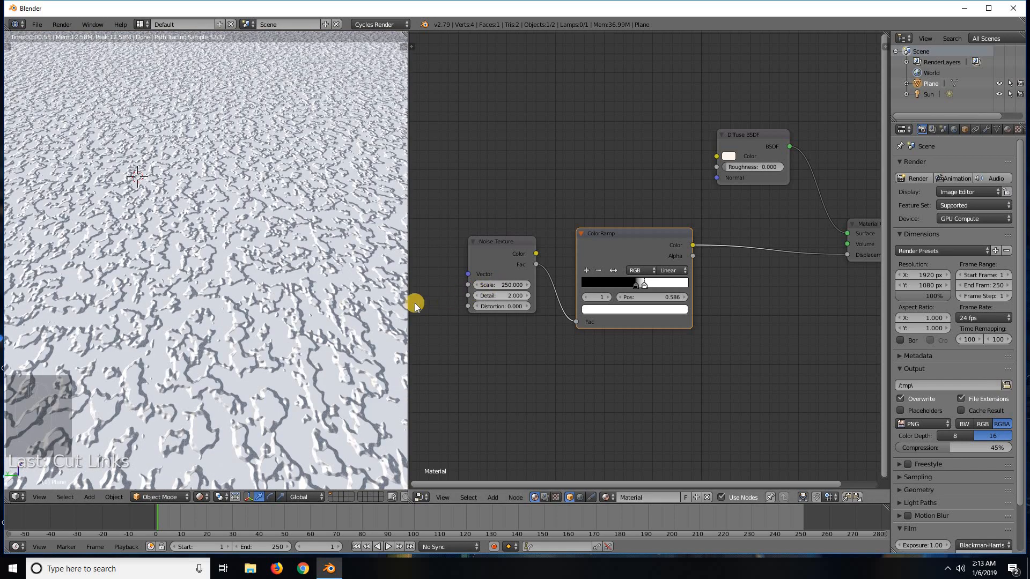
pyautogui.scroll(-2, 250, 301)
pyautogui.scroll(-2, 249, 302)
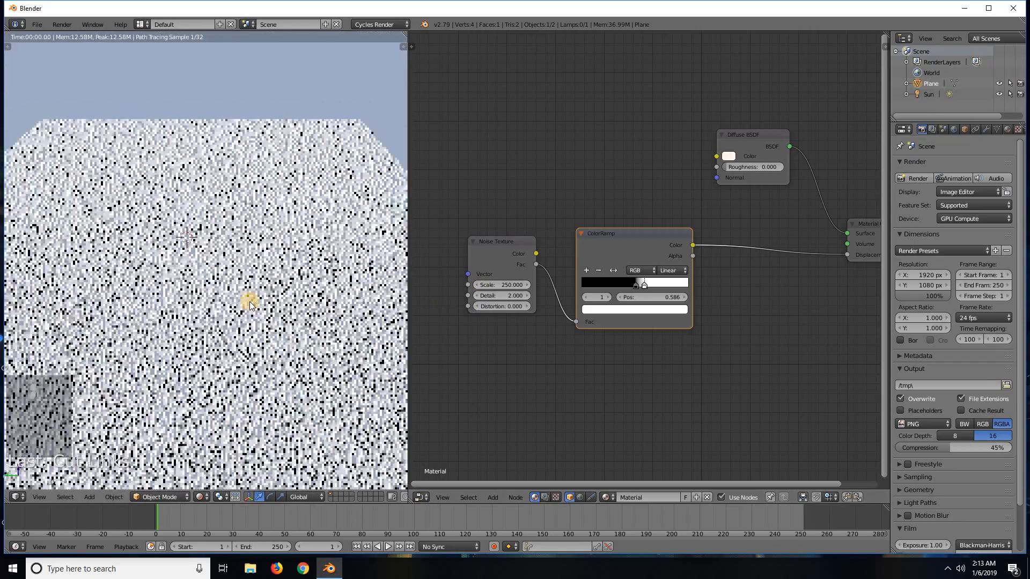
pyautogui.scroll(4, 249, 302)
pyautogui.scroll(2, 249, 303)
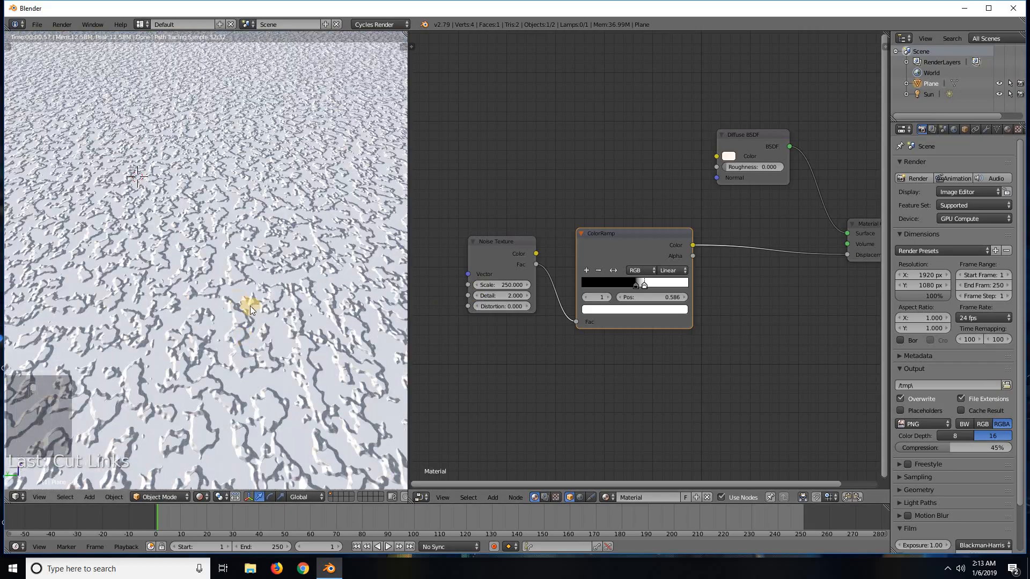
pyautogui.scroll(-3, 286, 314)
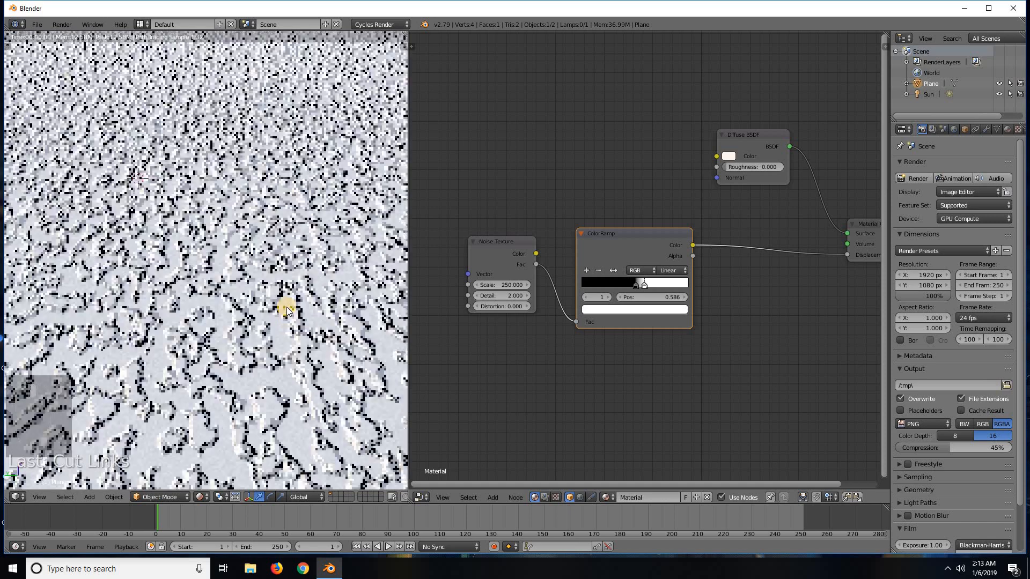
pyautogui.scroll(-1, 290, 306)
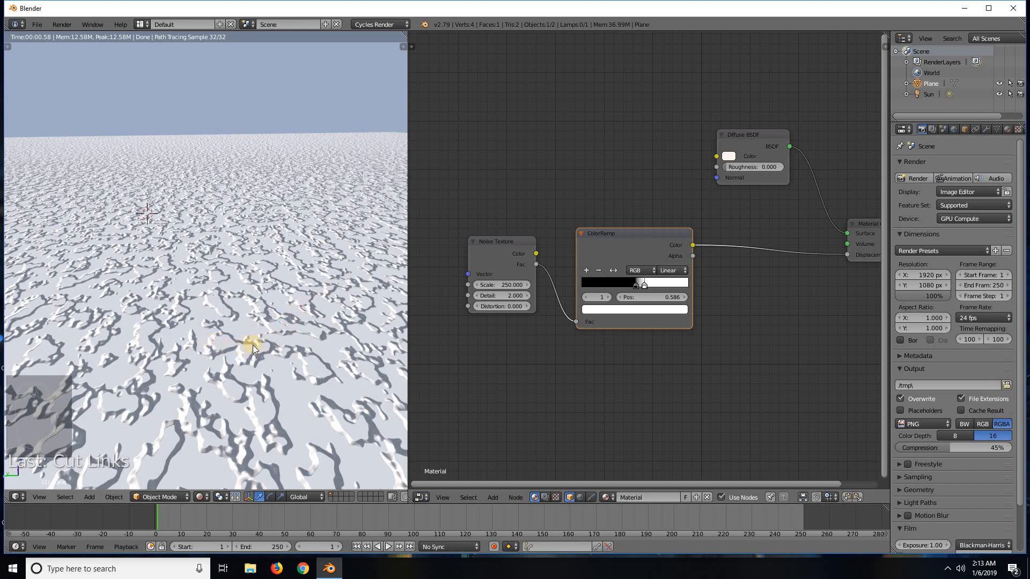
pyautogui.scroll(4, 328, 372)
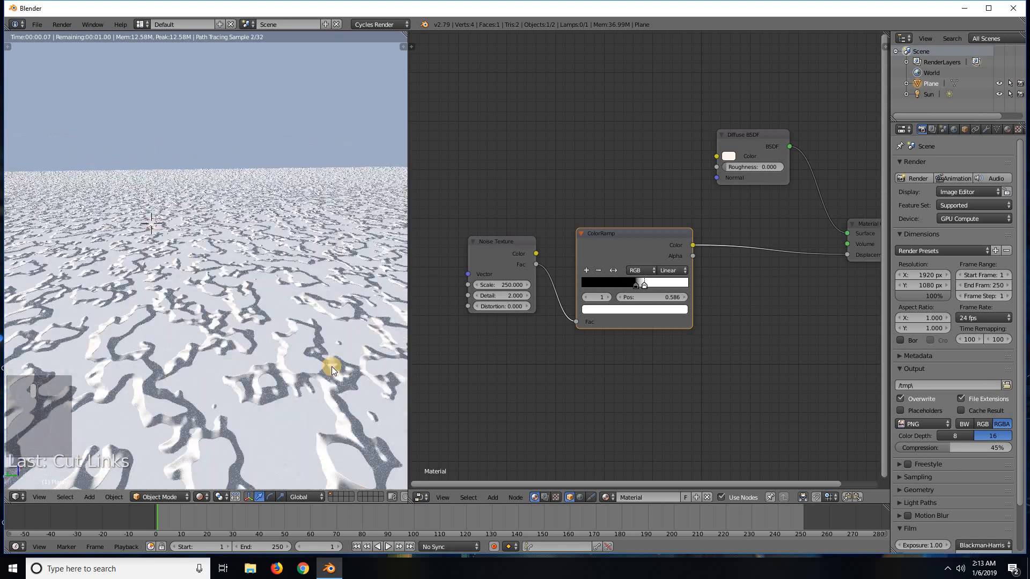
# Spread the ColorRamp's stops apart, placing the black stop at 0.000 and the white stop at 0.982.
pyautogui.scroll(-3, 290, 359)
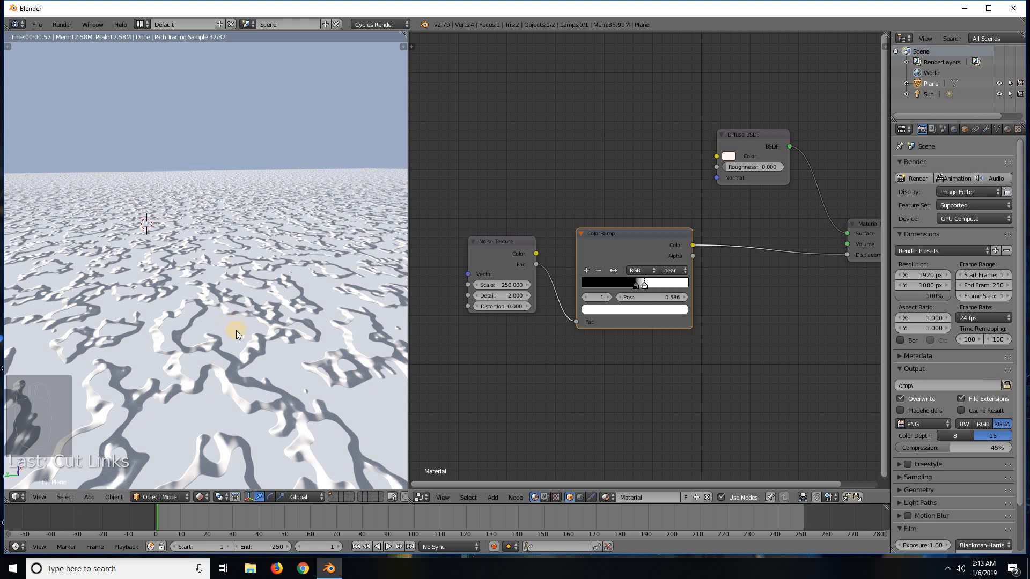
pyautogui.moveTo(236, 331); pyautogui.dragTo(265, 381, button='middle')
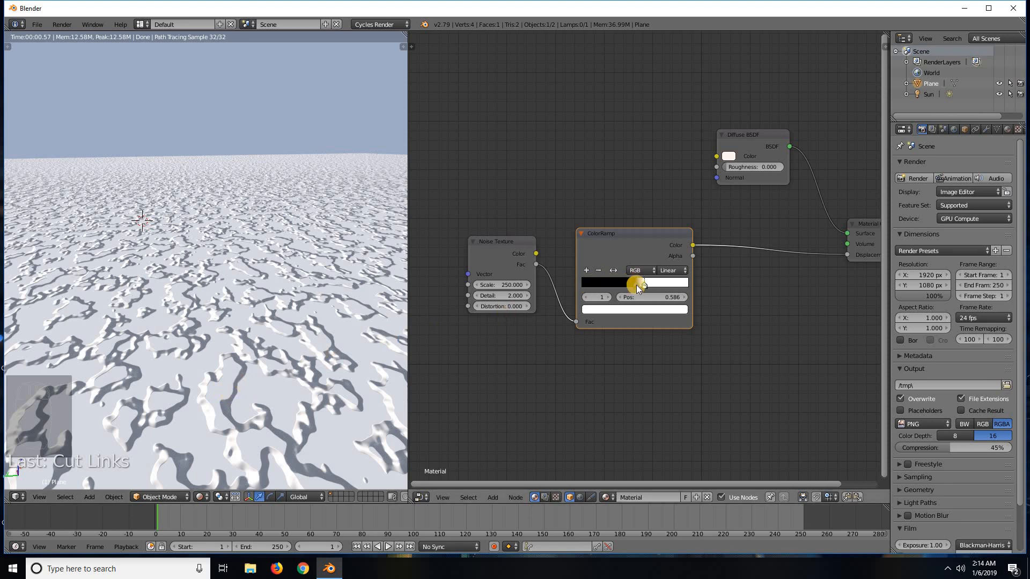
pyautogui.moveTo(635, 285); pyautogui.dragTo(575, 281)
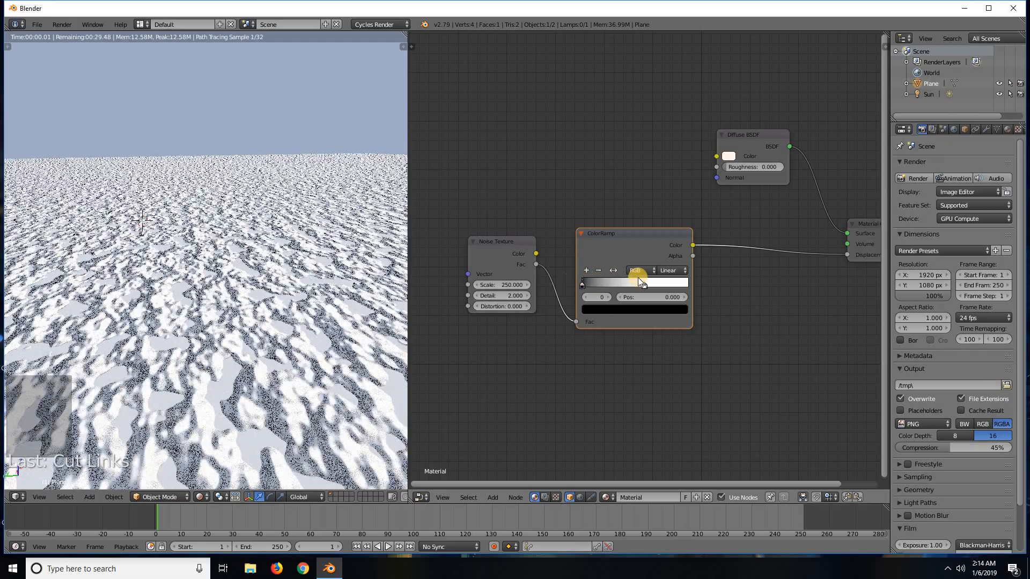
pyautogui.moveTo(644, 283); pyautogui.dragTo(687, 279)
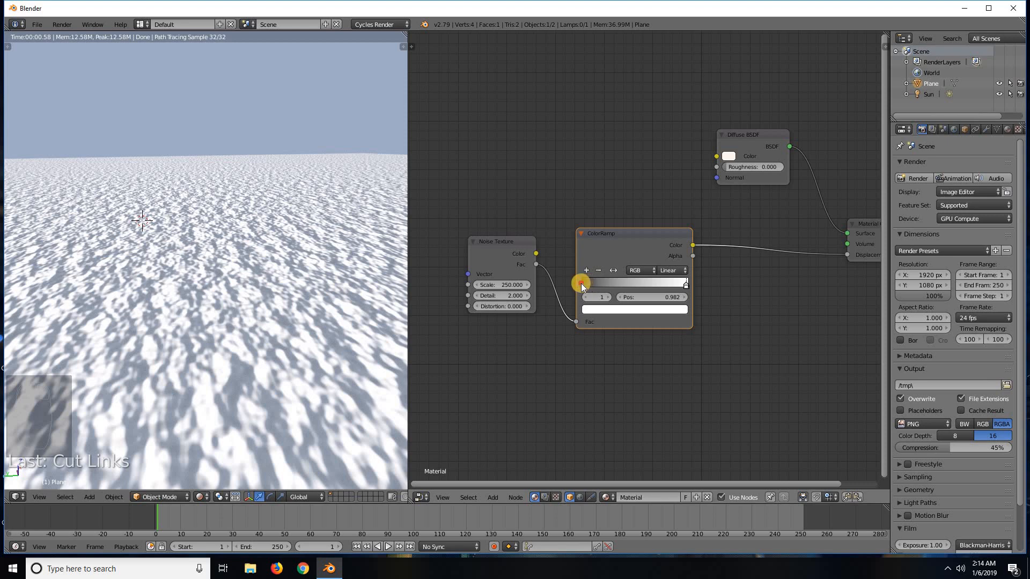
# Try the ColorRamp's black stop at 0.595, then the white stop at 0.668 with the black stop at about 0.51.
pyautogui.click(593, 282)
pyautogui.moveTo(594, 283); pyautogui.dragTo(645, 284)
pyautogui.click(593, 285)
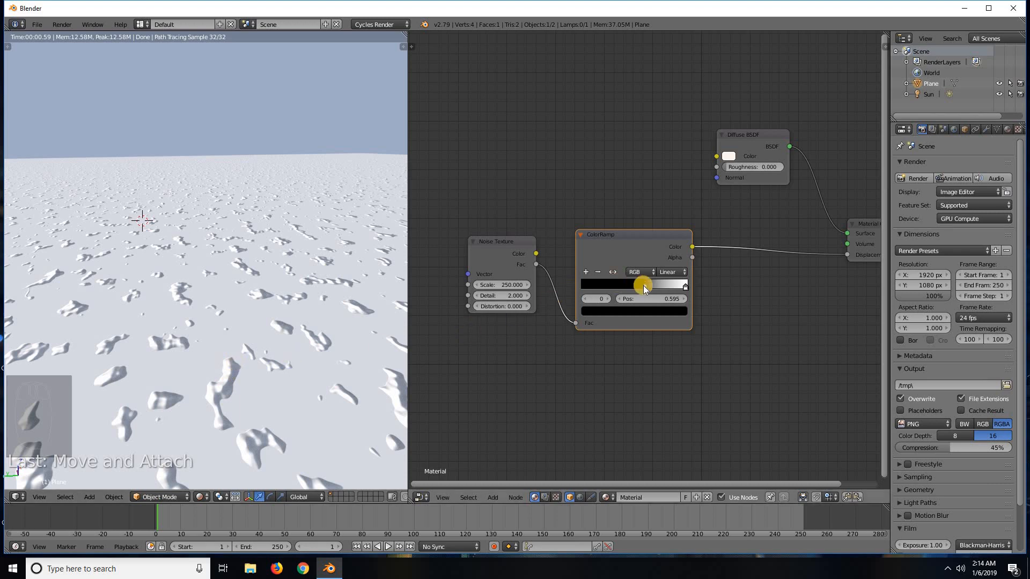
pyautogui.moveTo(646, 288); pyautogui.dragTo(682, 286)
pyautogui.moveTo(686, 287); pyautogui.dragTo(652, 285)
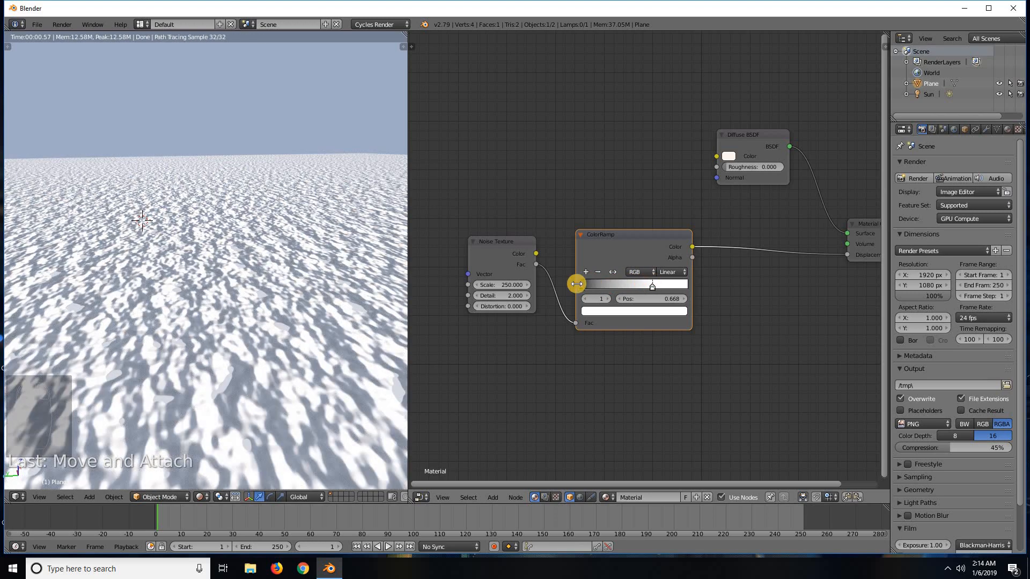
pyautogui.moveTo(582, 286); pyautogui.dragTo(638, 292)
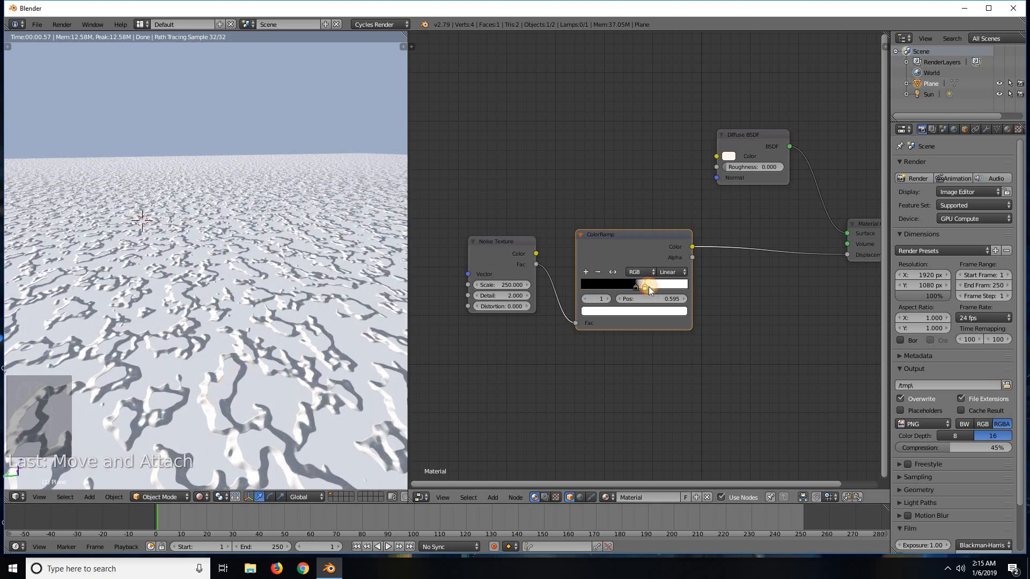
# Set the ColorRamp's white stop to 0.791 and its black stop to 0.545.
pyautogui.moveTo(649, 287); pyautogui.dragTo(668, 286)
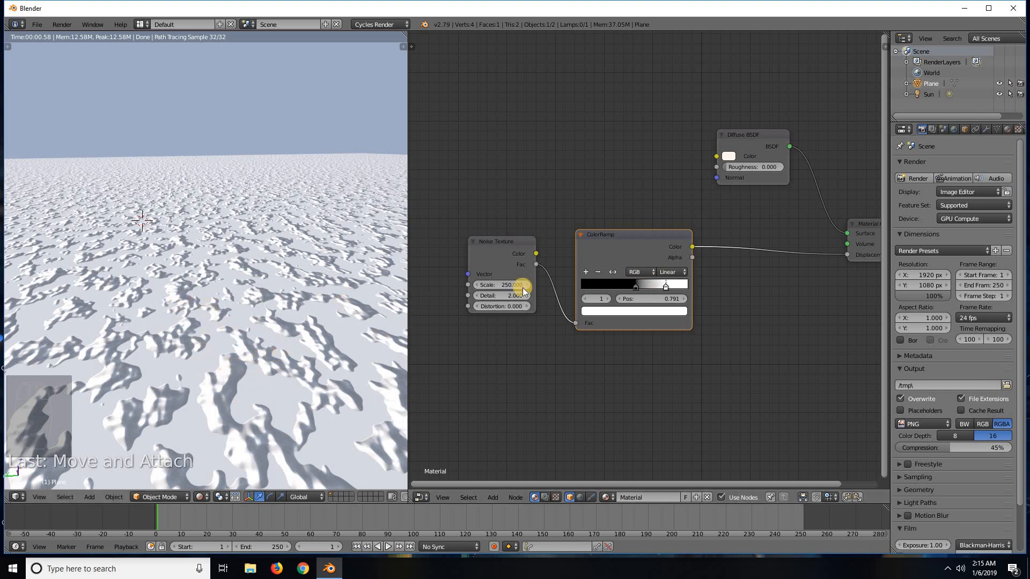
pyautogui.click(636, 285)
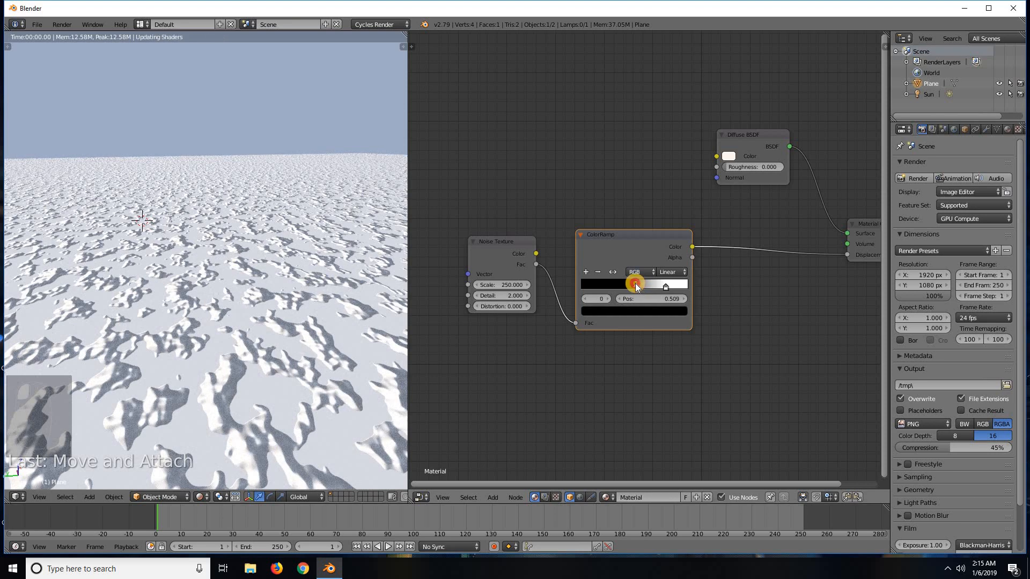
pyautogui.moveTo(635, 283)
pyautogui.mouseDown()
pyautogui.moveTo(646, 284)
pyautogui.moveTo(637, 288)
pyautogui.mouseUp()
# Inspect the relief from above and close up, then test the ColorRamp's black stop at 0.382 and set it to 0.614.
pyautogui.moveTo(232, 304); pyautogui.dragTo(220, 343, button='middle')
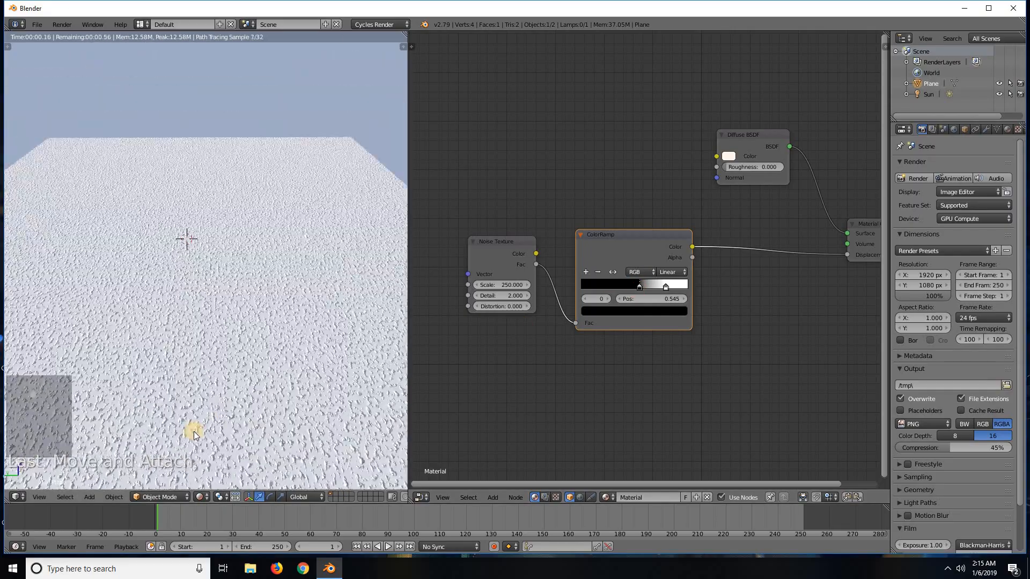
pyautogui.moveTo(182, 397)
pyautogui.mouseDown(button='middle')
pyautogui.moveTo(184, 426)
pyautogui.moveTo(188, 413)
pyautogui.mouseUp(button='middle')
pyautogui.scroll(-2, 187, 414)
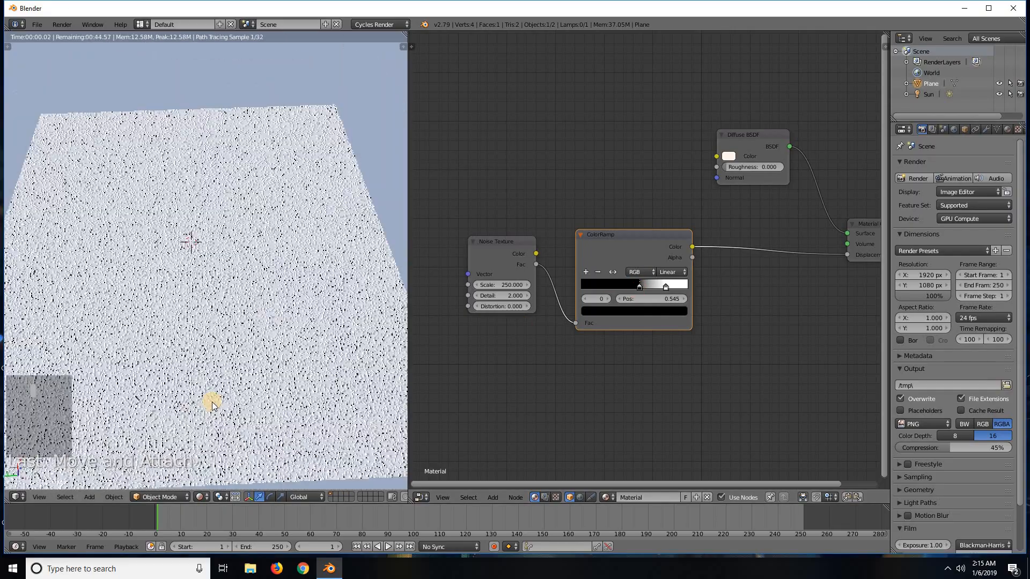
pyautogui.scroll(2, 241, 407)
pyautogui.scroll(4, 239, 408)
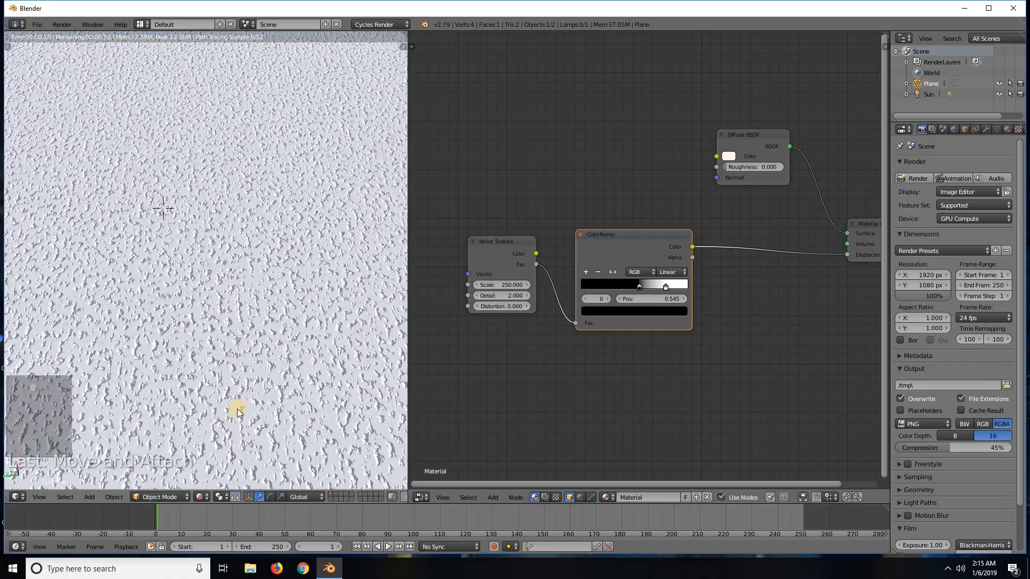
pyautogui.moveTo(244, 390); pyautogui.dragTo(237, 364, button='middle')
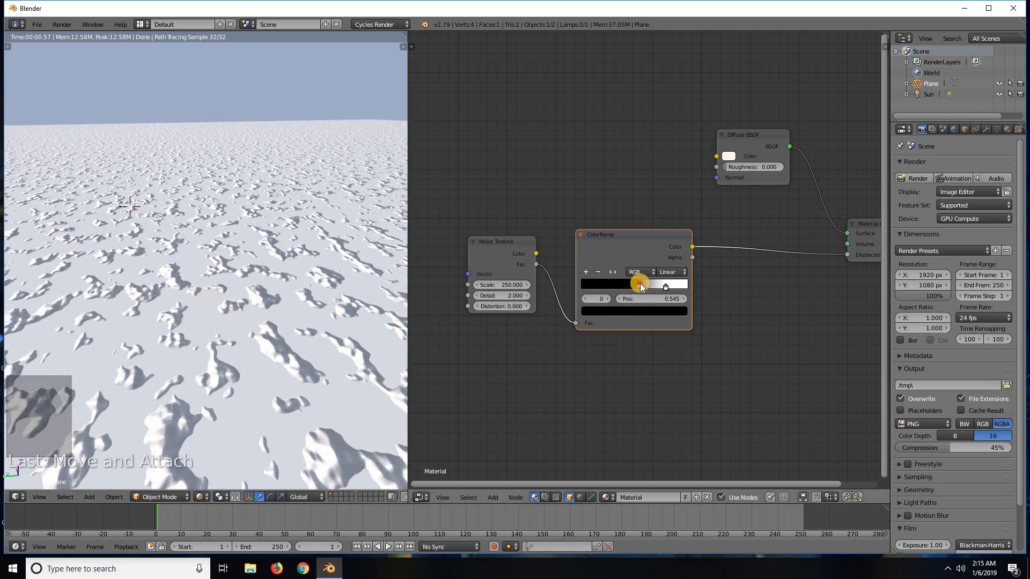
pyautogui.moveTo(639, 283); pyautogui.dragTo(624, 285)
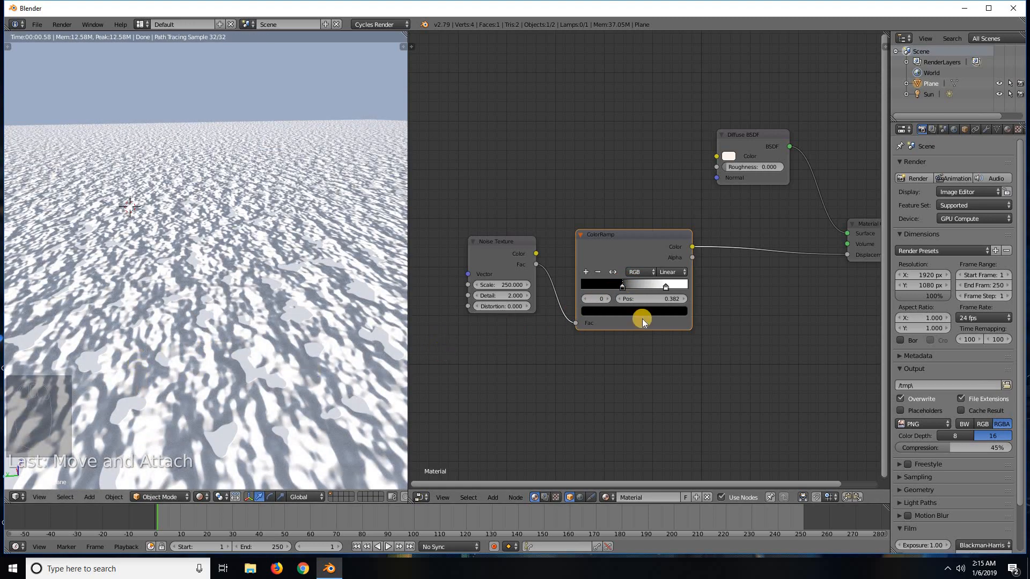
pyautogui.moveTo(634, 287); pyautogui.dragTo(650, 287)
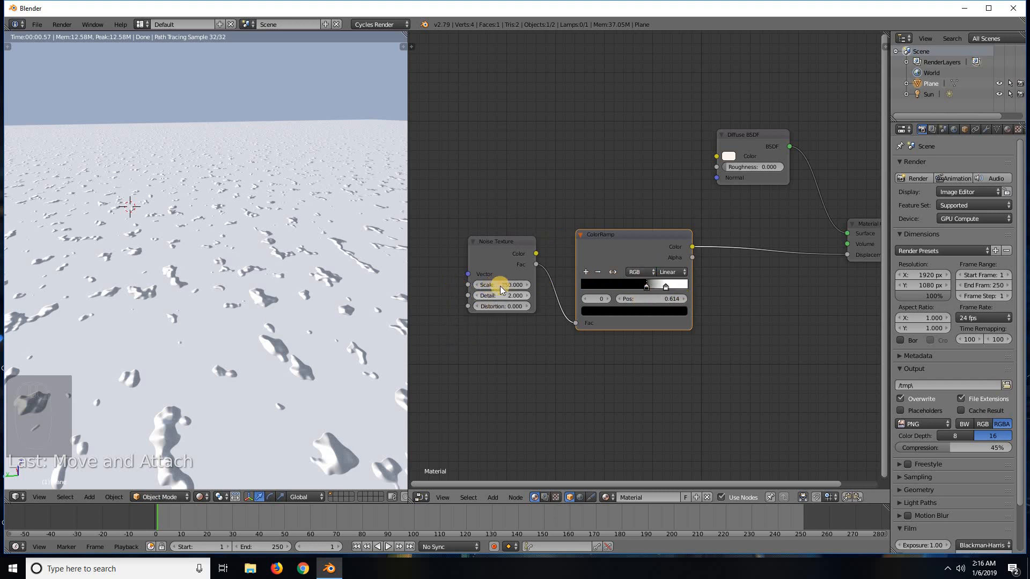
# Try a Noise Texture Scale of 251.9 and restore it to 250.
pyautogui.moveTo(515, 287)
pyautogui.mouseDown()
pyautogui.moveTo(481, 285)
pyautogui.moveTo(527, 287)
pyautogui.mouseUp()
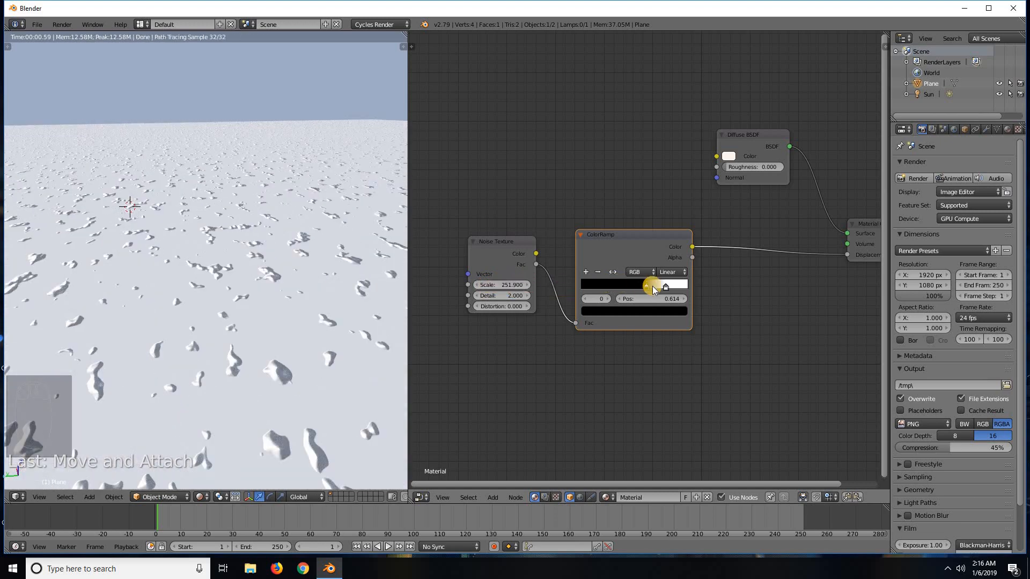
pyautogui.click(504, 287)
pyautogui.press('Return')
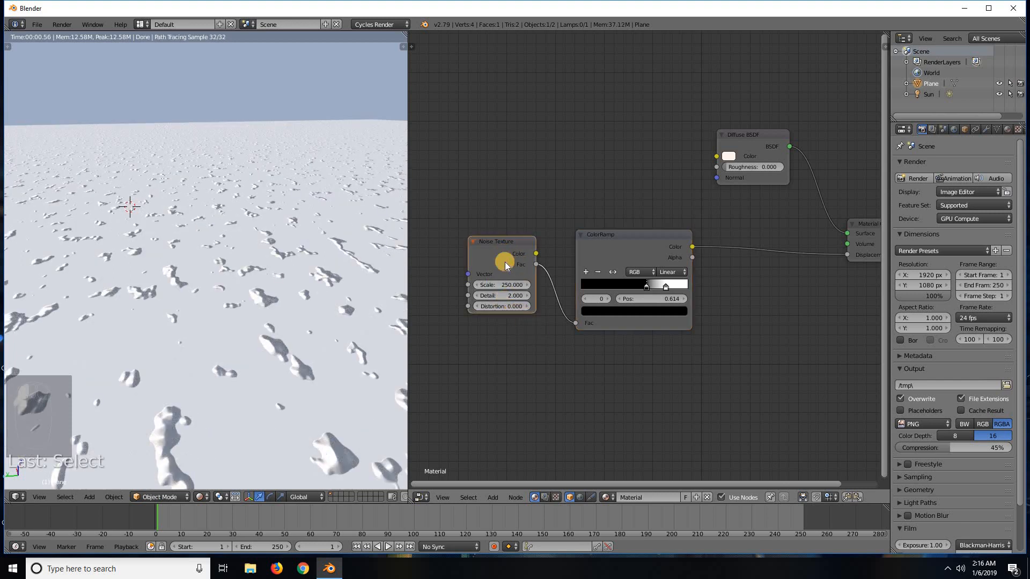
# Duplicate the Noise Texture and ColorRamp below the originals and link the copied noise's Fac to the copied ramp's Fac.
pyautogui.hotkey('shift', 'd')
pyautogui.click(533, 322)
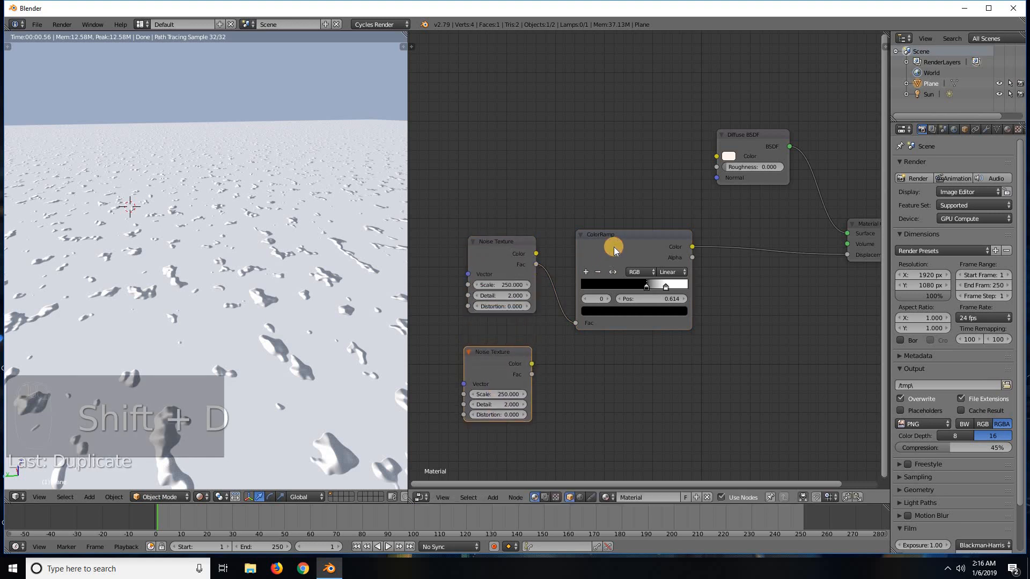
pyautogui.hotkey('shift', 'd')
pyautogui.click(606, 363)
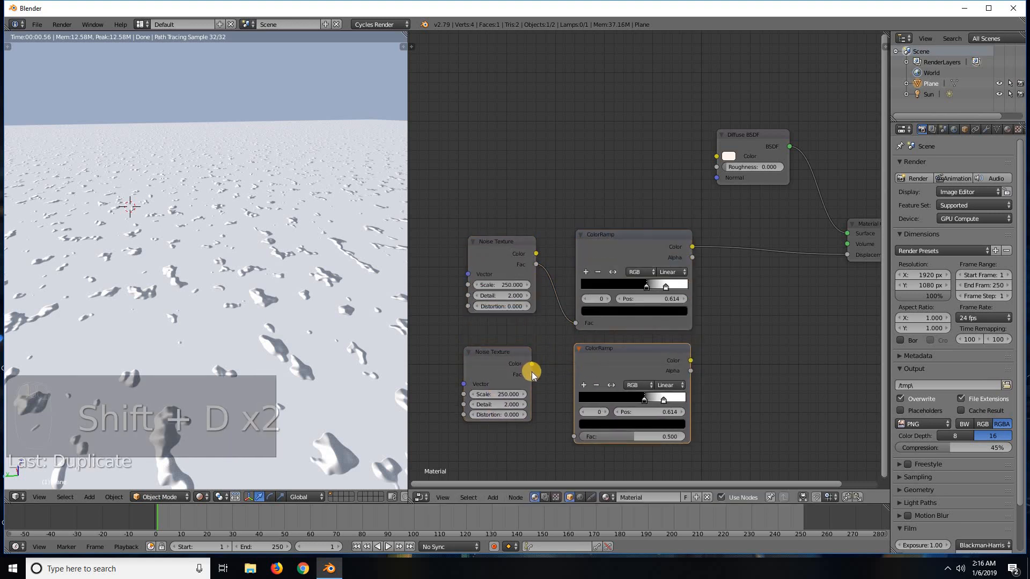
pyautogui.moveTo(532, 374)
pyautogui.mouseDown()
pyautogui.moveTo(552, 423)
pyautogui.moveTo(574, 436)
pyautogui.mouseUp()
# Move the Material Output aside and insert a MixRGB node between the first ColorRamp and the Displacement input.
pyautogui.moveTo(781, 377); pyautogui.dragTo(636, 367, button='middle')
pyautogui.moveTo(762, 230); pyautogui.dragTo(810, 229)
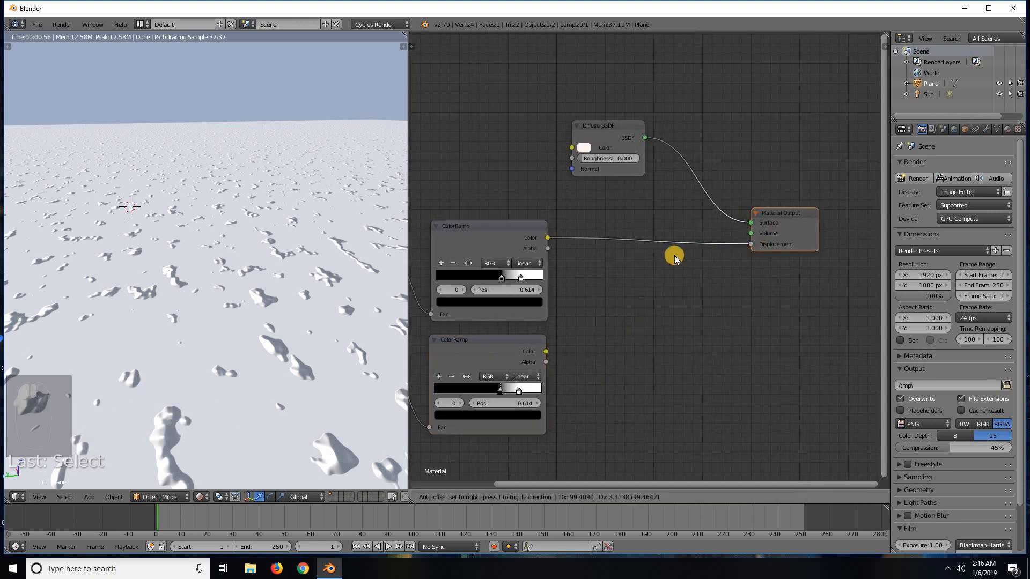
pyautogui.hotkey('shift', 'a')
pyautogui.moveTo(621, 283)
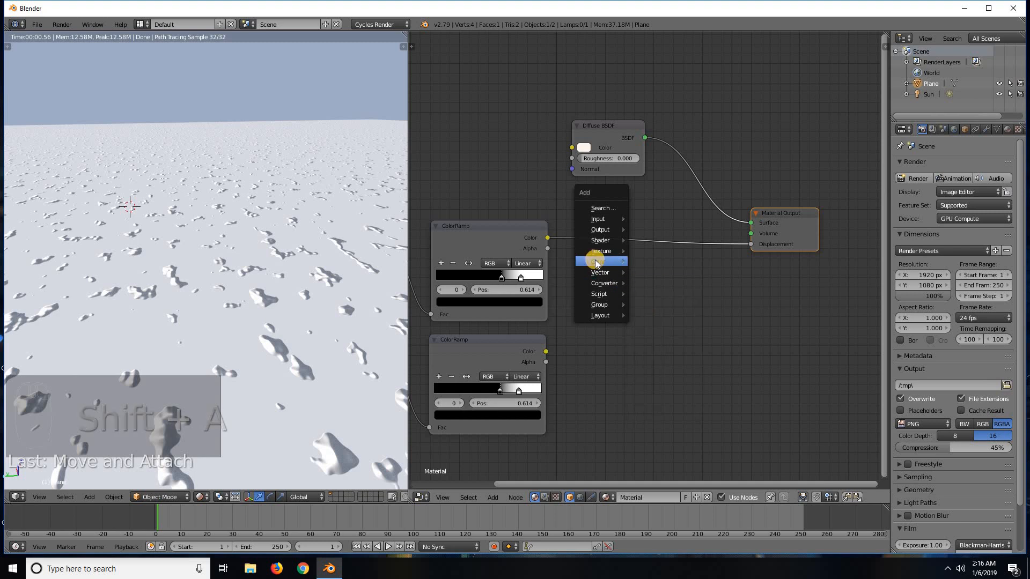
pyautogui.moveTo(599, 261)
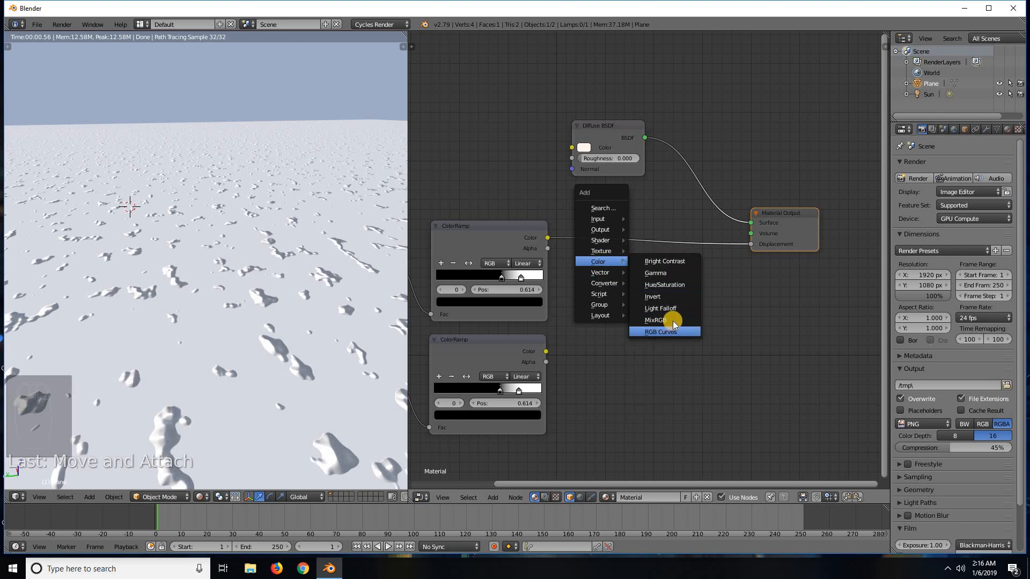
pyautogui.click(655, 320)
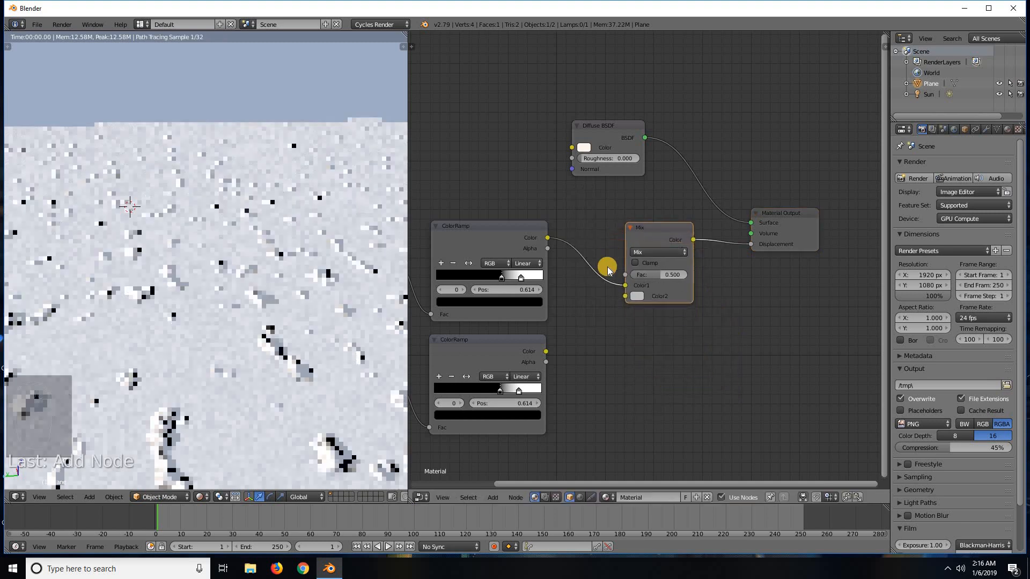
pyautogui.click(608, 276)
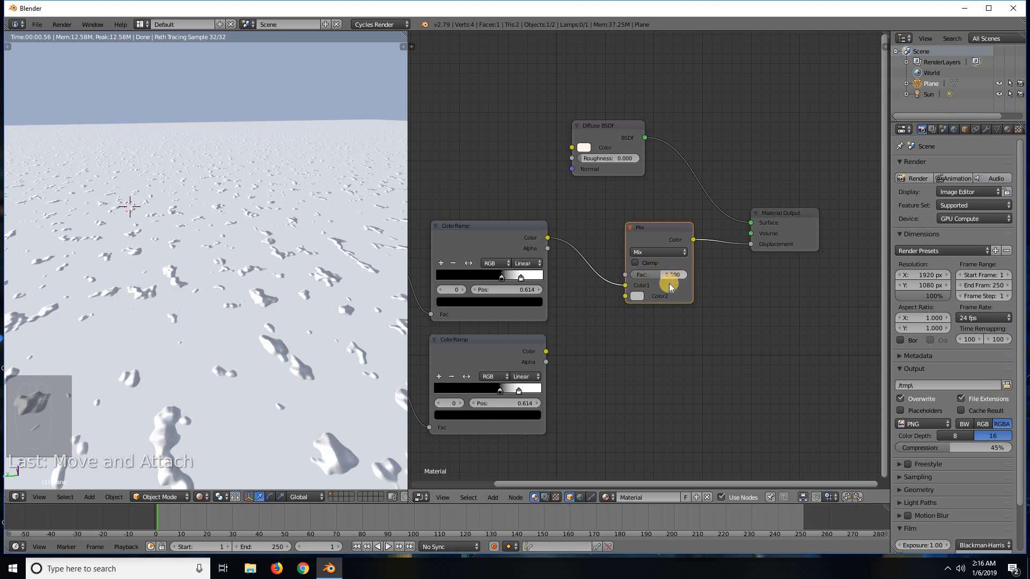
# Try a Math node and the MixRGB node's Add blend mode, then delete the Math node and restore the Mix mode.
pyautogui.hotkey('shift', 'a')
pyautogui.moveTo(657, 354)
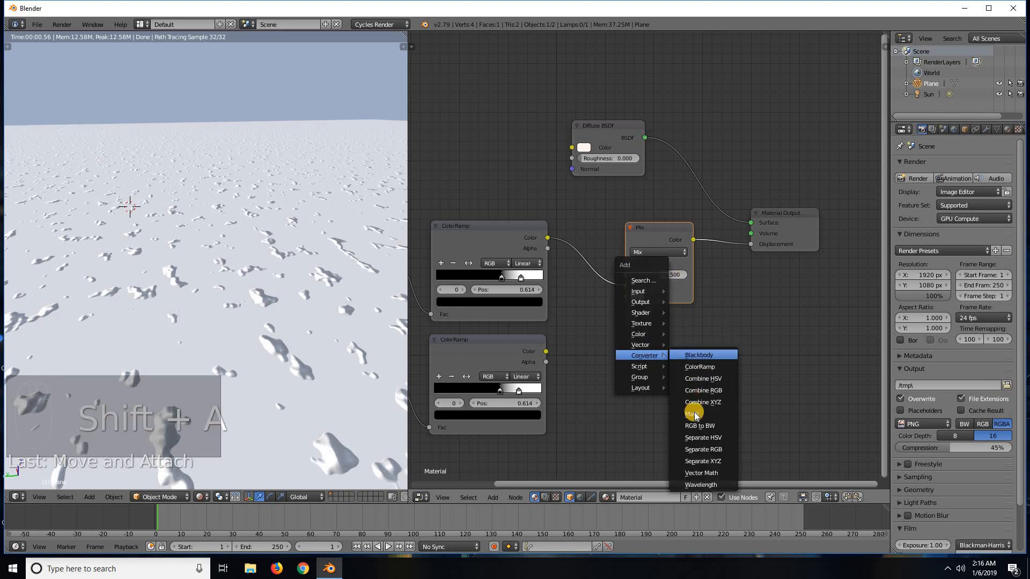
pyautogui.click(691, 409)
pyautogui.click(612, 300)
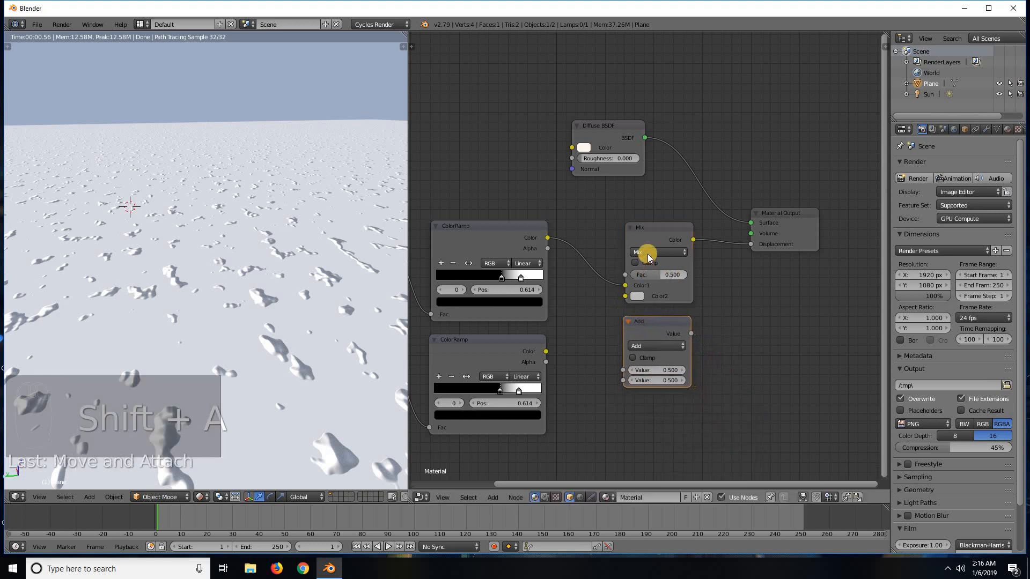
pyautogui.click(650, 253)
pyautogui.click(650, 233)
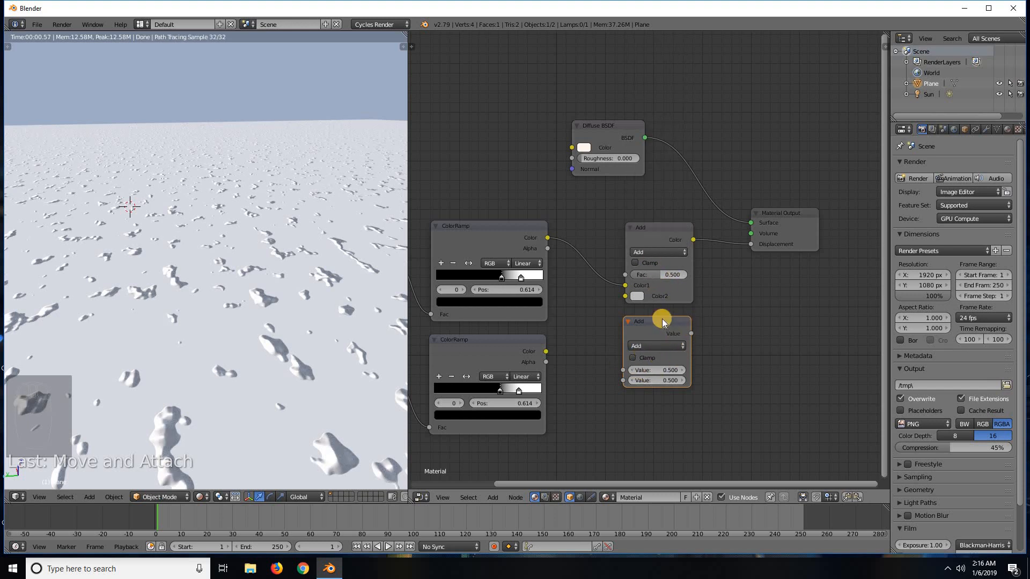
pyautogui.press('x')
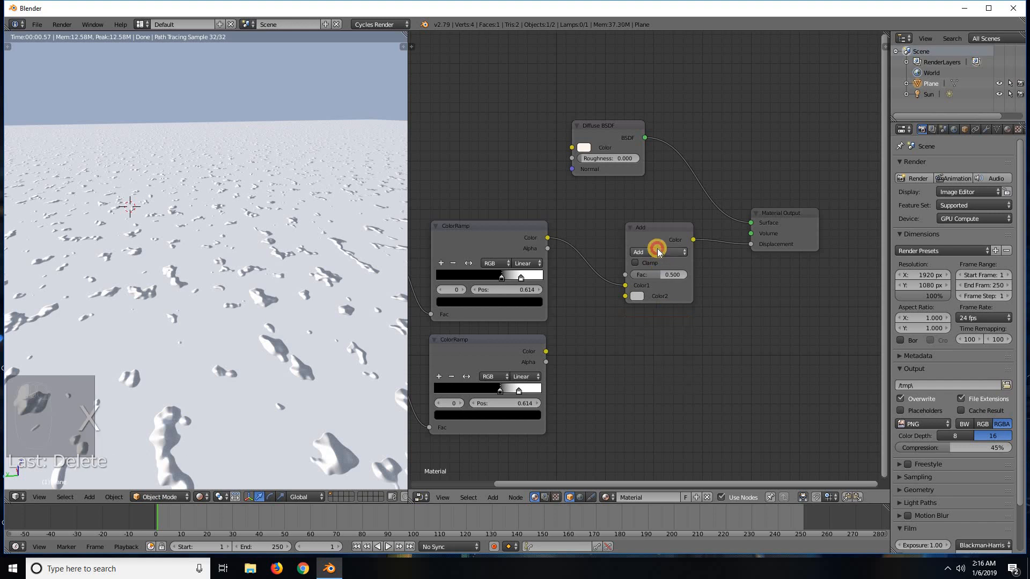
pyautogui.click(658, 250)
pyautogui.click(649, 242)
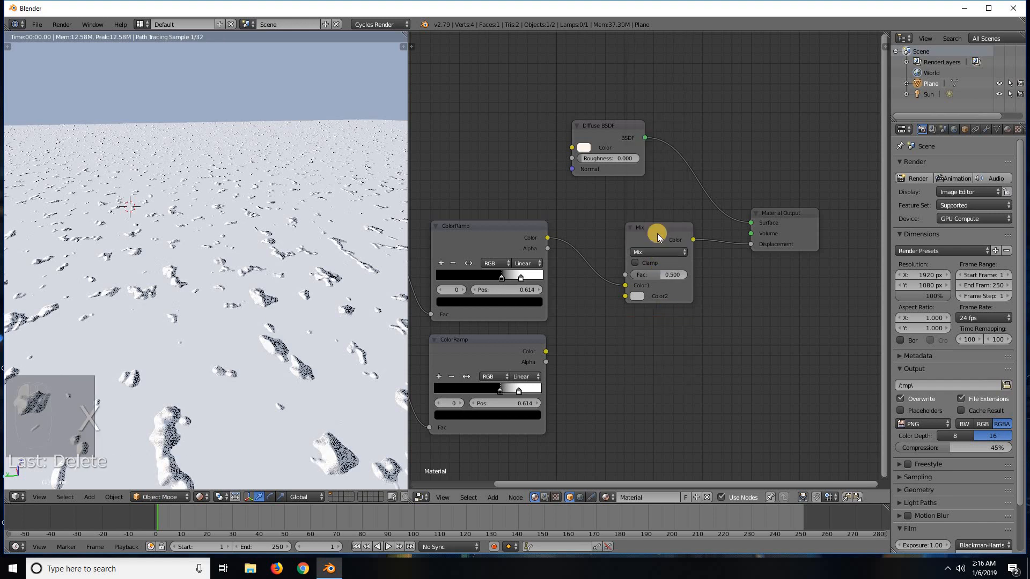
# Reposition the Mix node, link the second ColorRamp's Color to its Color2 input, and set its Fac to 0.191.
pyautogui.moveTo(653, 224); pyautogui.dragTo(641, 202)
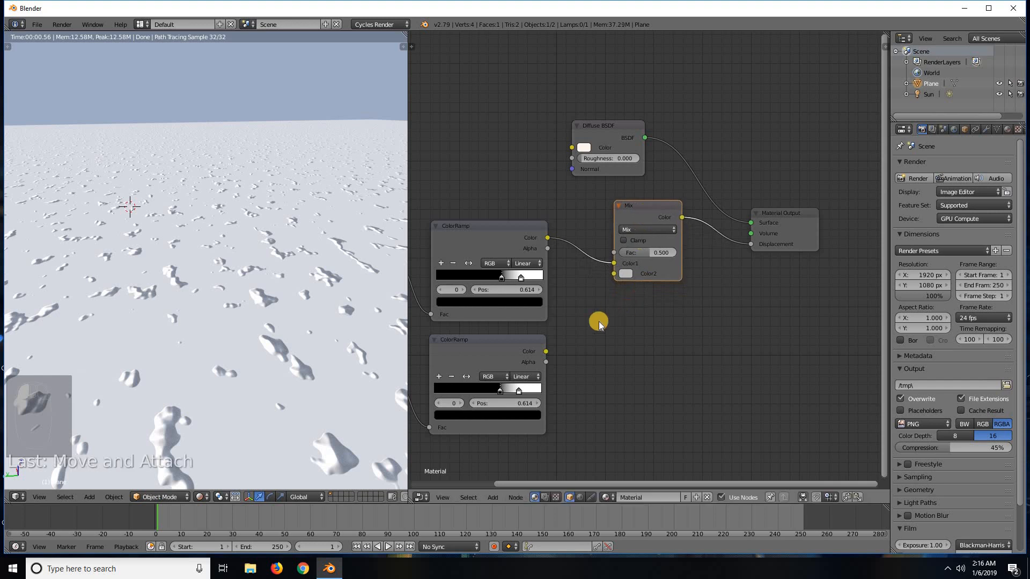
pyautogui.moveTo(670, 320); pyautogui.dragTo(741, 316, button='middle')
pyautogui.moveTo(617, 349); pyautogui.dragTo(808, 250)
pyautogui.moveTo(699, 257)
pyautogui.mouseDown()
pyautogui.moveTo(683, 255)
pyautogui.moveTo(804, 246)
pyautogui.moveTo(697, 258)
pyautogui.mouseUp()
pyautogui.moveTo(566, 367); pyautogui.dragTo(439, 287)
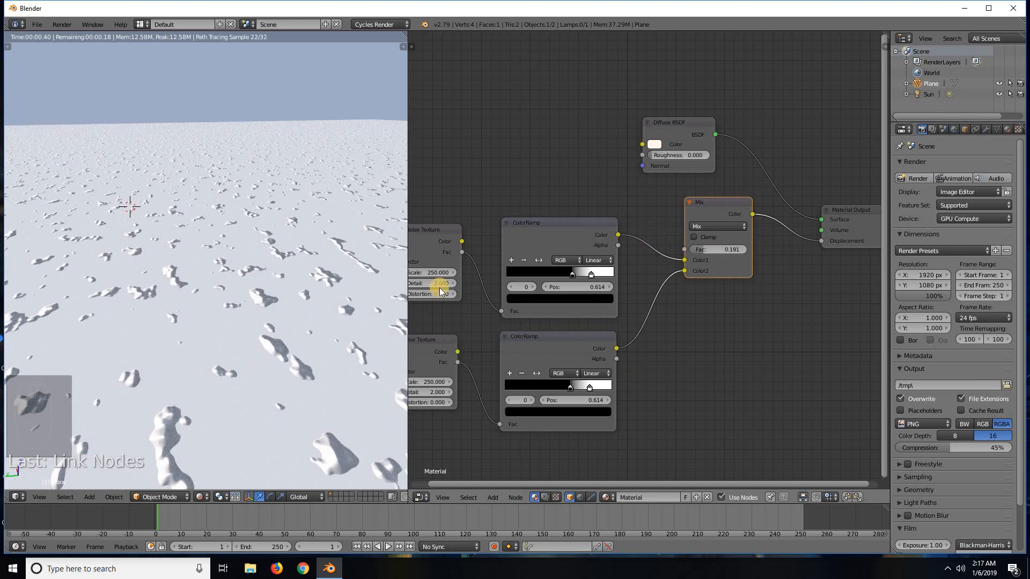
# Set the second Noise Texture's Scale to 300 and raise the Mix node's Fac to 1.000.
pyautogui.moveTo(456, 321); pyautogui.dragTo(574, 317, button='middle')
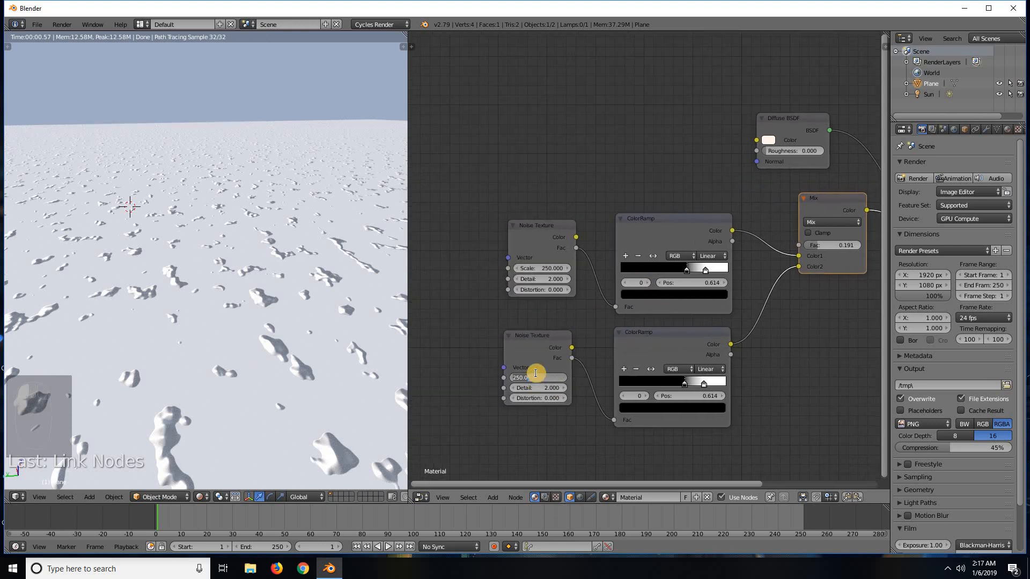
pyautogui.write('00')
pyautogui.press('Return')
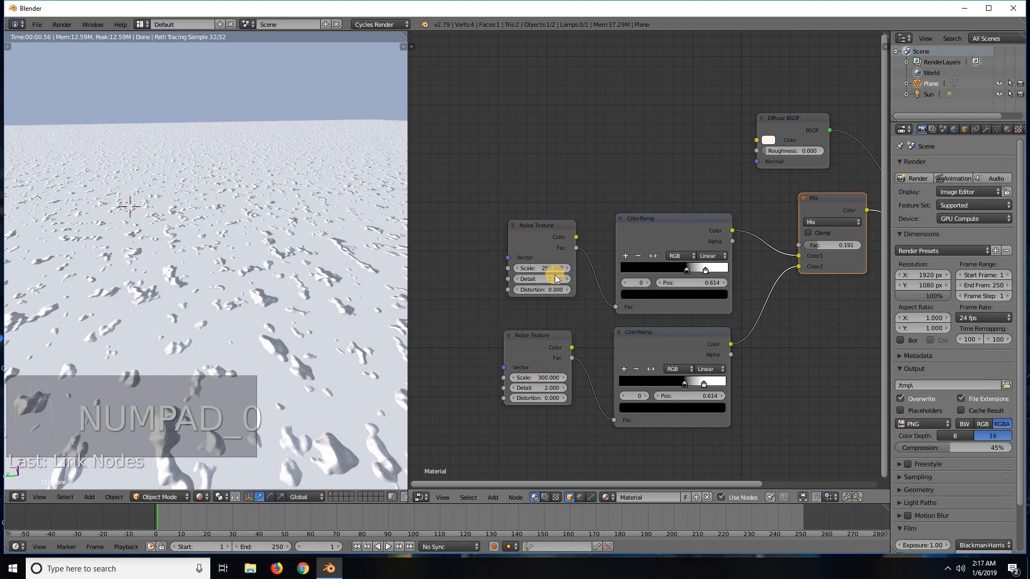
pyautogui.moveTo(585, 314); pyautogui.dragTo(506, 311, button='middle')
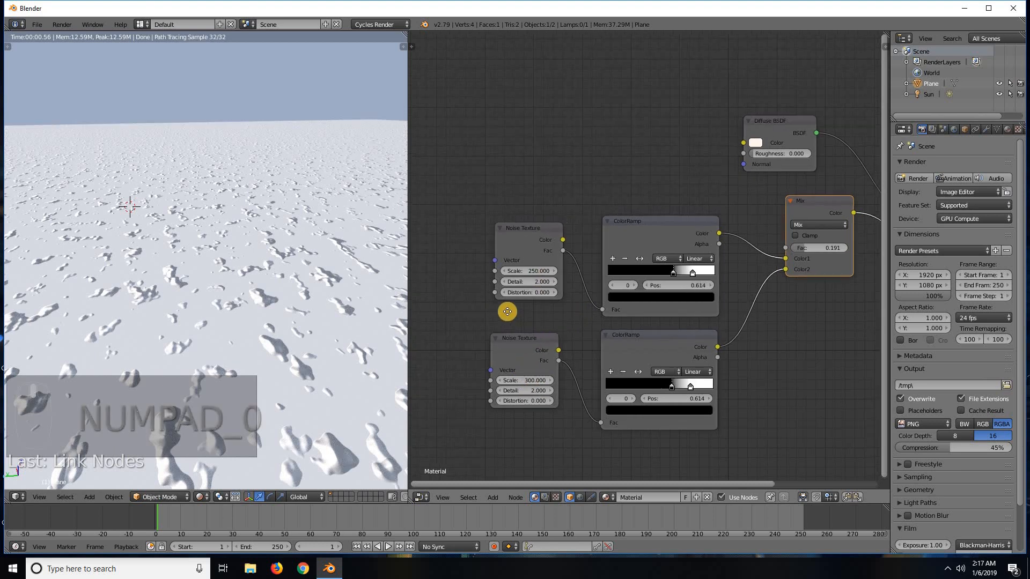
pyautogui.moveTo(733, 243); pyautogui.dragTo(777, 244)
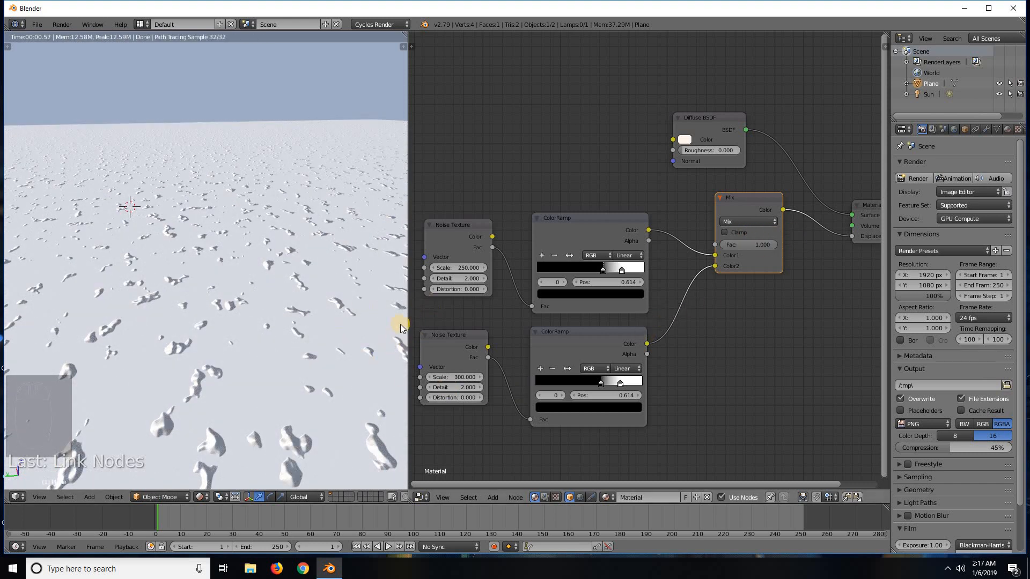
# Spread out the node tree by moving both Noise Textures, both ColorRamps and the Mix node further away from the shader nodes.
pyautogui.moveTo(566, 198); pyautogui.dragTo(714, 189, button='middle')
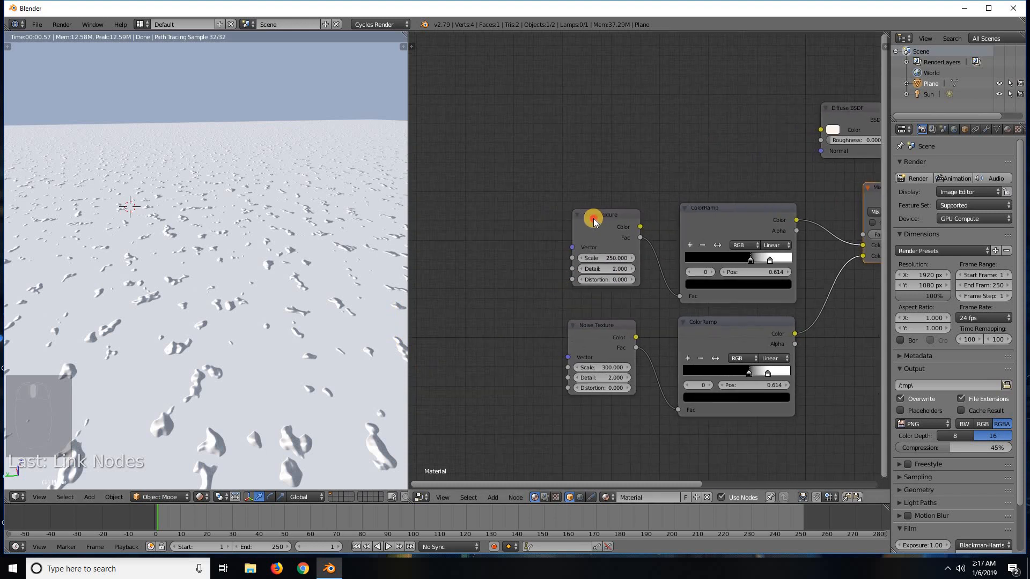
pyautogui.moveTo(594, 216); pyautogui.dragTo(457, 213)
pyautogui.moveTo(597, 324); pyautogui.dragTo(462, 301)
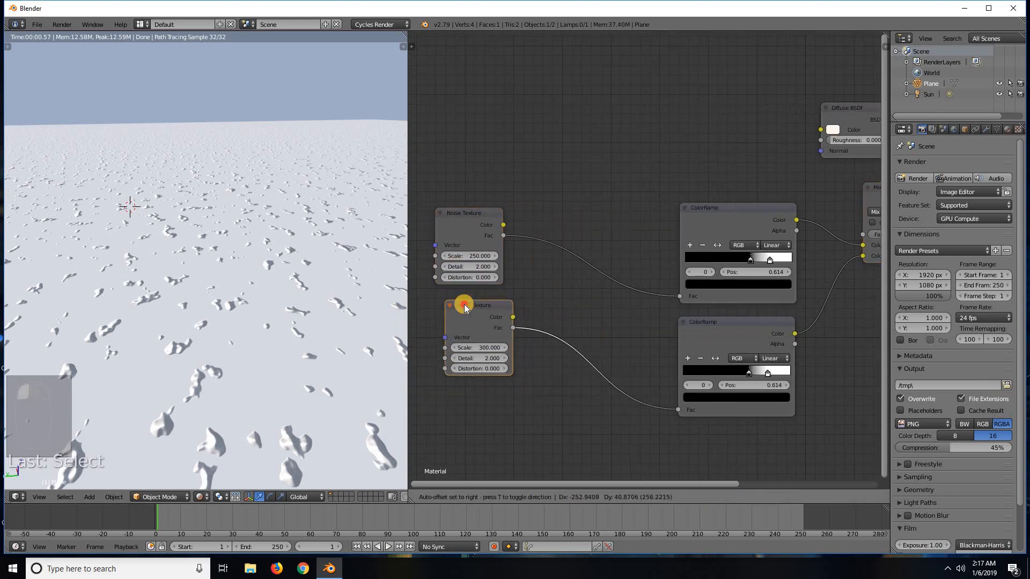
pyautogui.moveTo(721, 245); pyautogui.dragTo(598, 218)
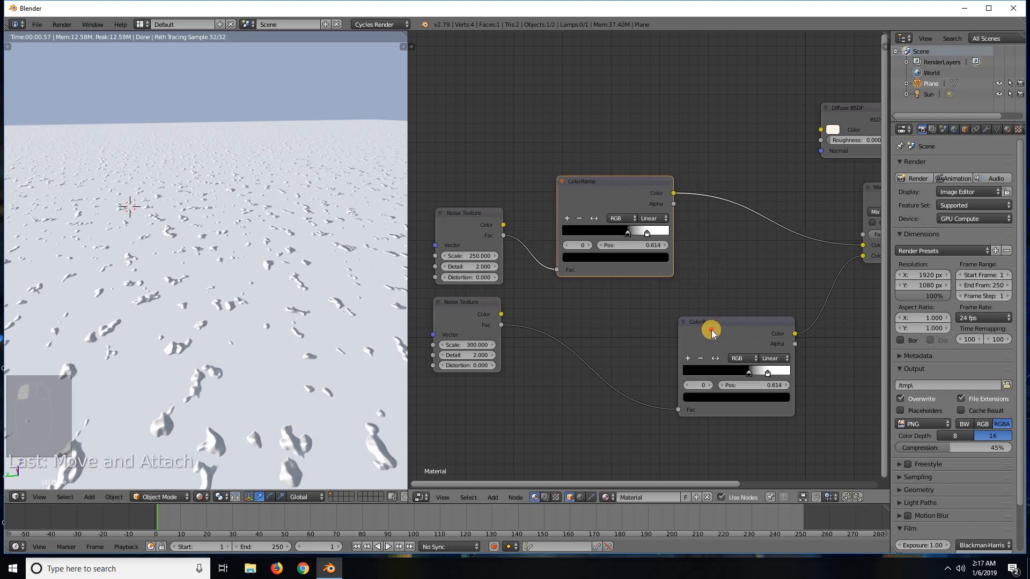
pyautogui.moveTo(703, 328); pyautogui.dragTo(575, 302)
pyautogui.moveTo(727, 260); pyautogui.dragTo(532, 289, button='middle')
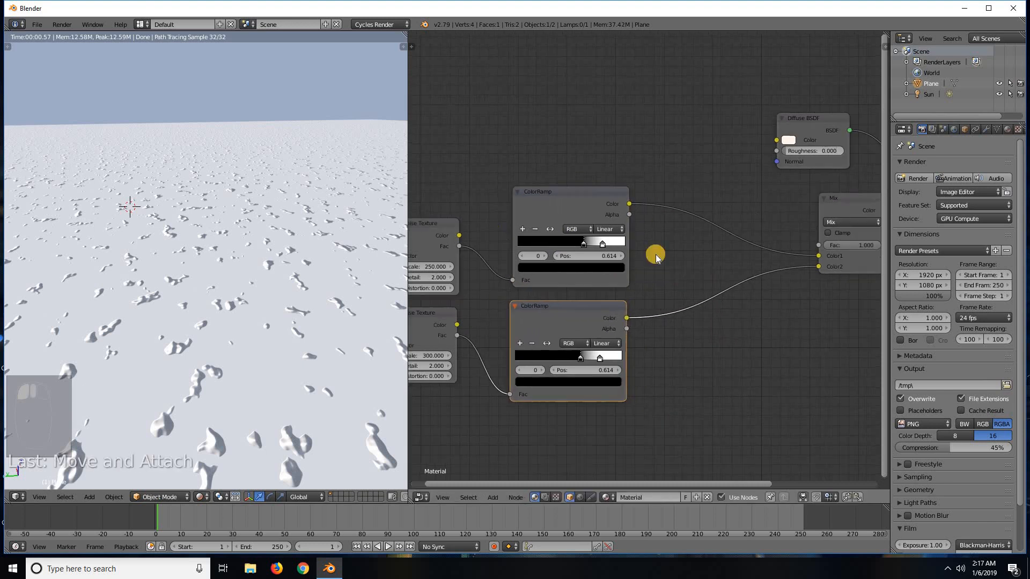
pyautogui.moveTo(665, 256); pyautogui.dragTo(650, 242)
pyautogui.moveTo(618, 214); pyautogui.dragTo(717, 206, button='middle')
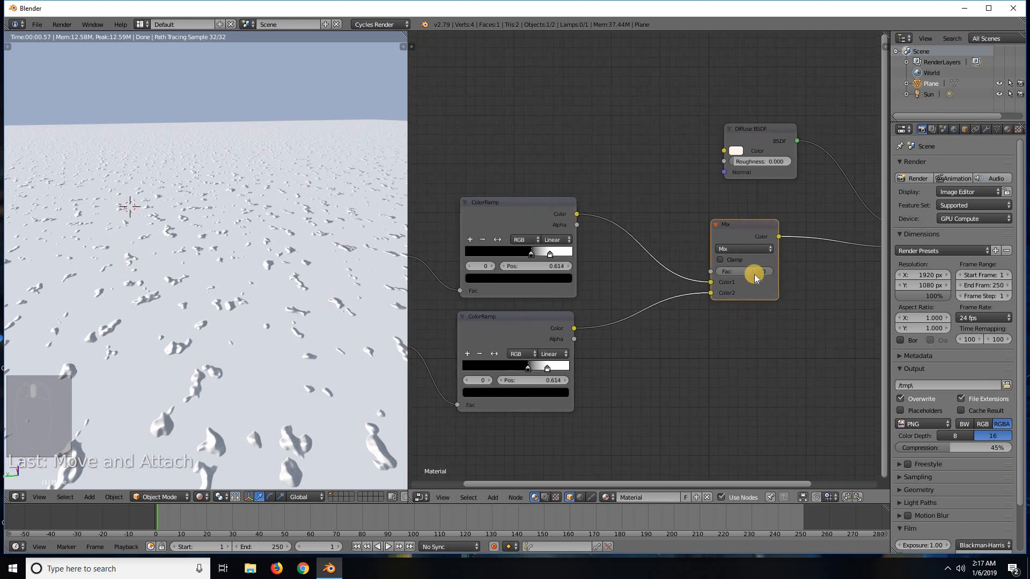
# Compare the two noise patterns by lowering the Mix node's Fac to 0.000 and returning it to 1.000.
pyautogui.moveTo(742, 271); pyautogui.dragTo(720, 271)
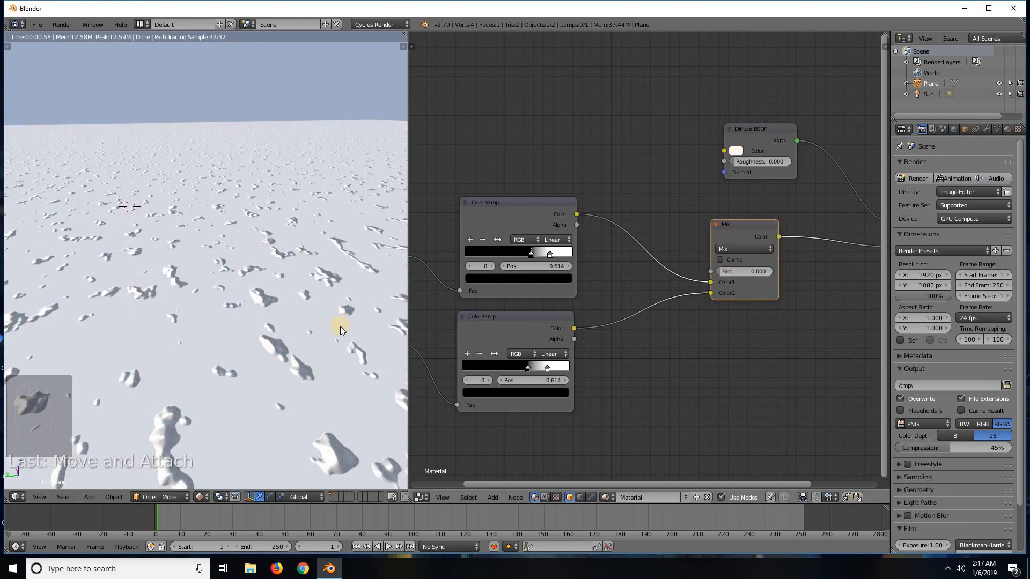
pyautogui.moveTo(731, 268); pyautogui.dragTo(874, 259)
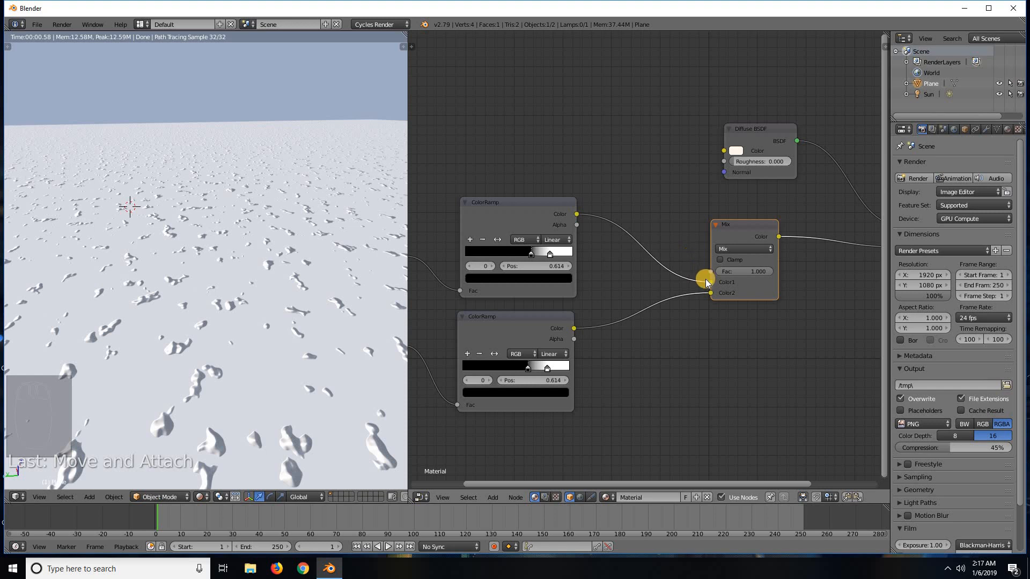
pyautogui.moveTo(665, 251); pyautogui.dragTo(711, 282)
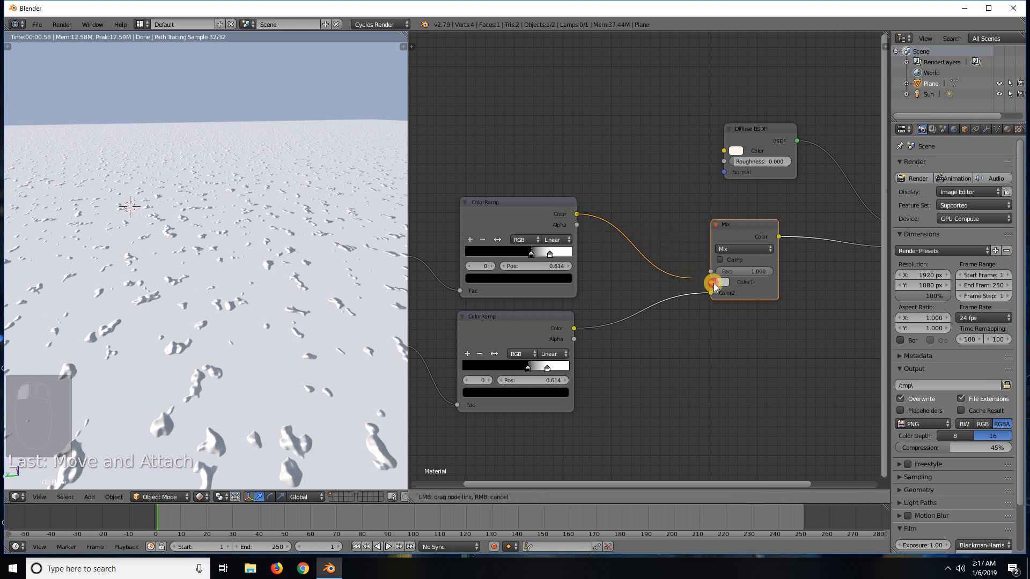
# Cut the Mix node's Displacement link and preview the first ColorRamp through the Diffuse BSDF Color and Displacement inputs.
pyautogui.keyDown('ctrl'); pyautogui.moveTo(812, 256); pyautogui.dragTo(664, 236, button='right'); pyautogui.keyUp('ctrl')
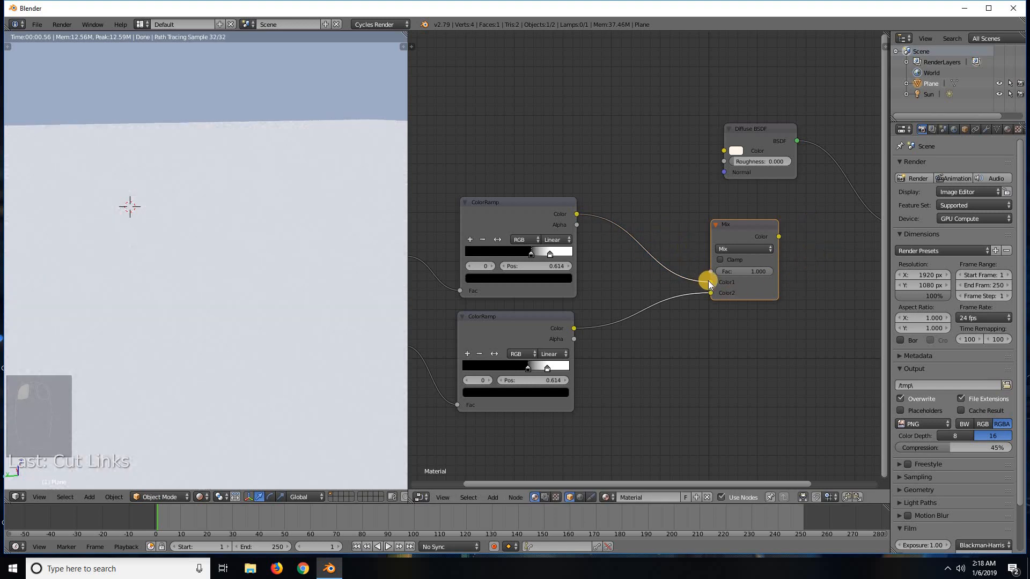
pyautogui.moveTo(711, 282); pyautogui.dragTo(726, 154)
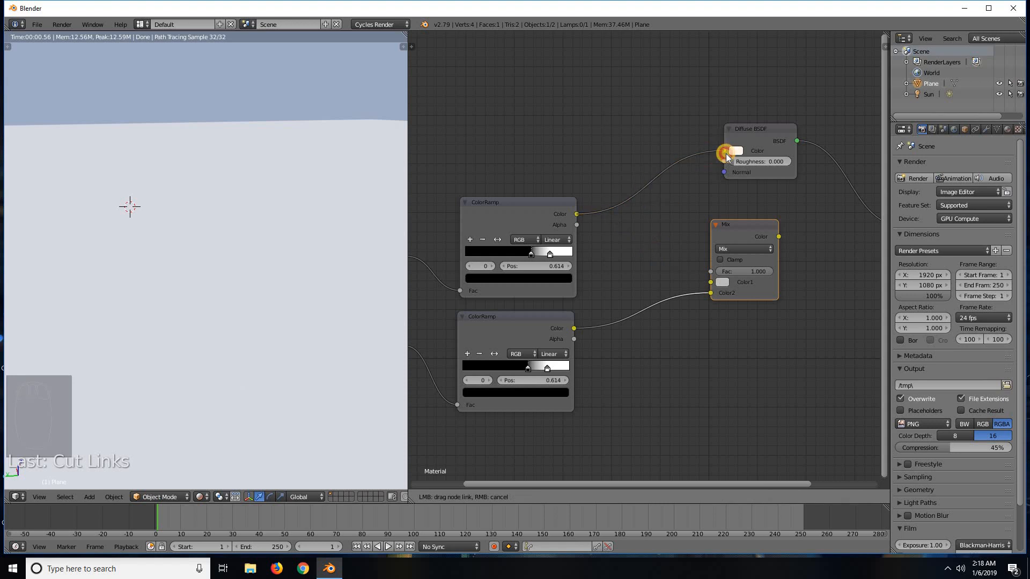
pyautogui.moveTo(725, 154); pyautogui.dragTo(725, 151)
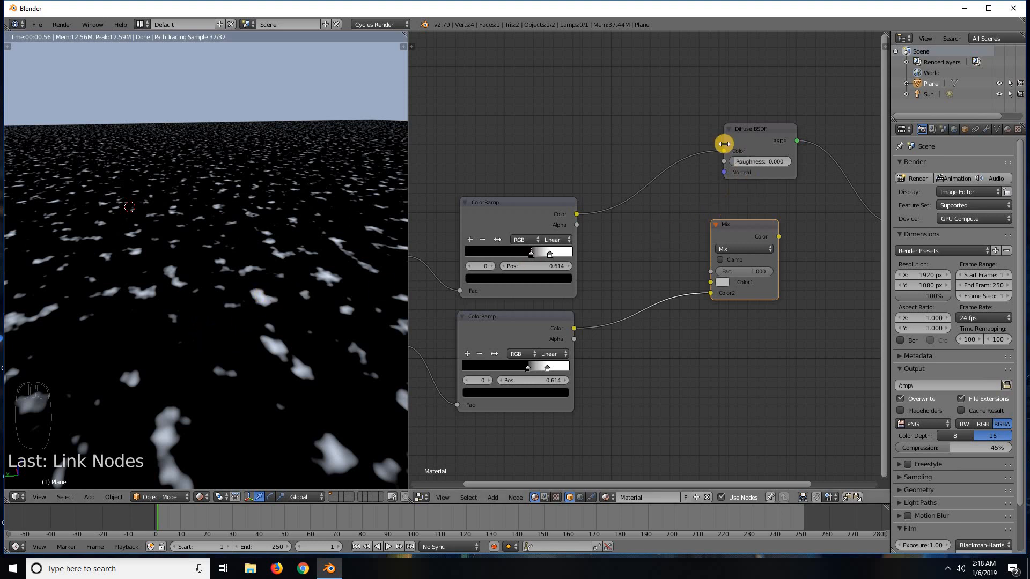
pyautogui.keyDown('ctrl'); pyautogui.moveTo(774, 207); pyautogui.dragTo(764, 225, button='middle'); pyautogui.keyUp('ctrl')
pyautogui.moveTo(707, 170); pyautogui.dragTo(666, 166, button='middle')
pyautogui.moveTo(667, 168)
pyautogui.mouseDown()
pyautogui.moveTo(803, 246)
pyautogui.moveTo(683, 168)
pyautogui.moveTo(666, 169)
pyautogui.mouseUp()
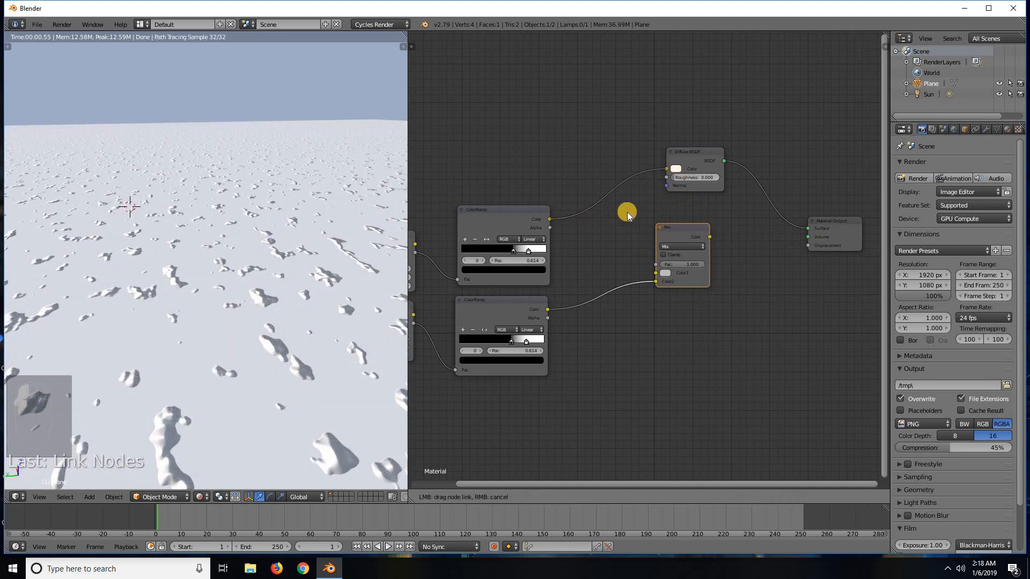
pyautogui.keyDown('ctrl'); pyautogui.hscroll(-3, 676, 225); pyautogui.keyUp('ctrl')
pyautogui.scroll(2, 561, 322)
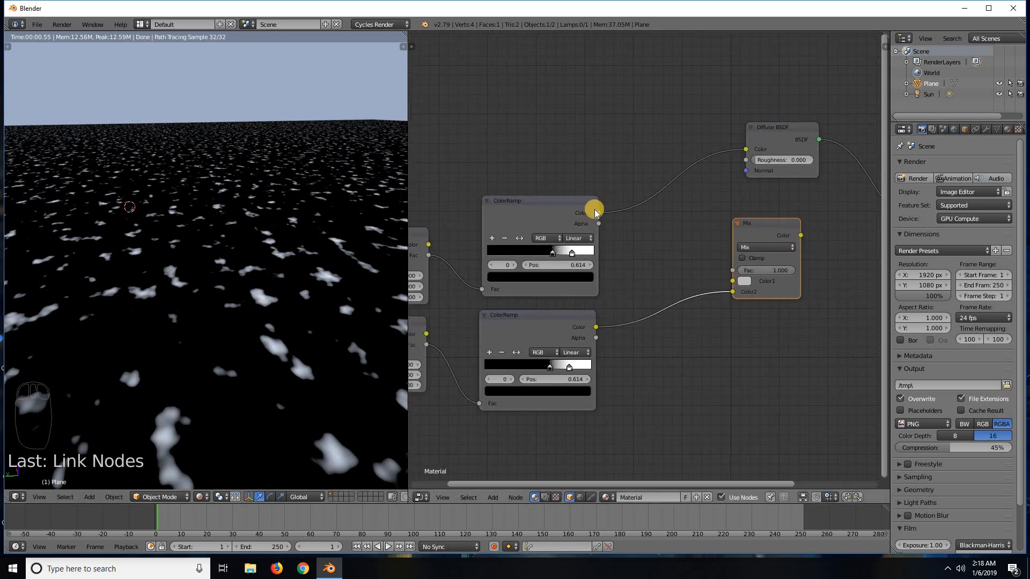
pyautogui.keyDown('ctrl'); pyautogui.moveTo(805, 200); pyautogui.dragTo(739, 198, button='middle'); pyautogui.keyUp('ctrl')
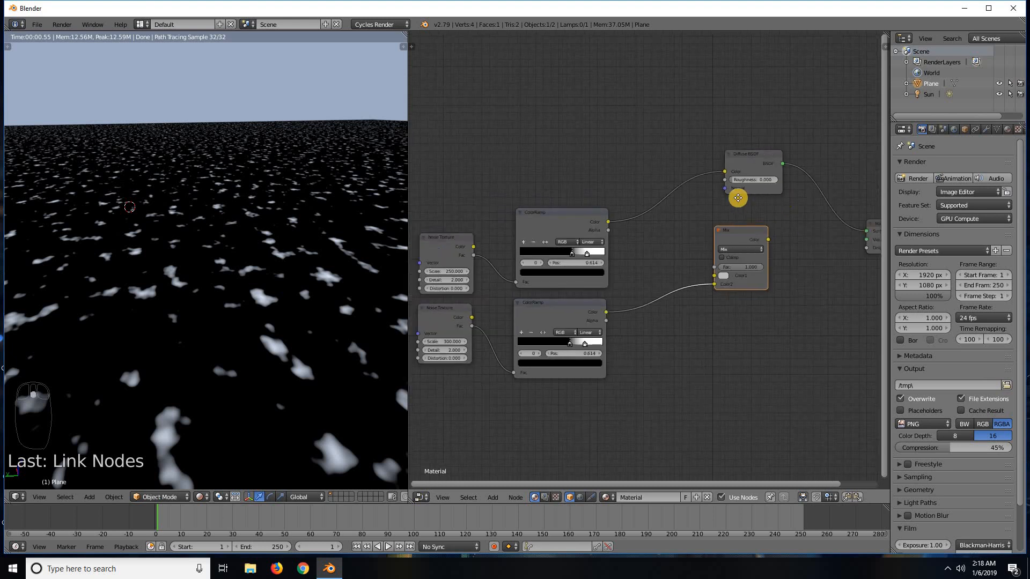
pyautogui.keyDown('ctrl'); pyautogui.hscroll(3, 738, 198); pyautogui.keyUp('ctrl')
# Preview the second ColorRamp's pattern by routing its Color into the Diffuse BSDF Color and then into Displacement.
pyautogui.moveTo(655, 171)
pyautogui.mouseDown()
pyautogui.moveTo(805, 250)
pyautogui.moveTo(643, 276)
pyautogui.moveTo(654, 189)
pyautogui.mouseUp()
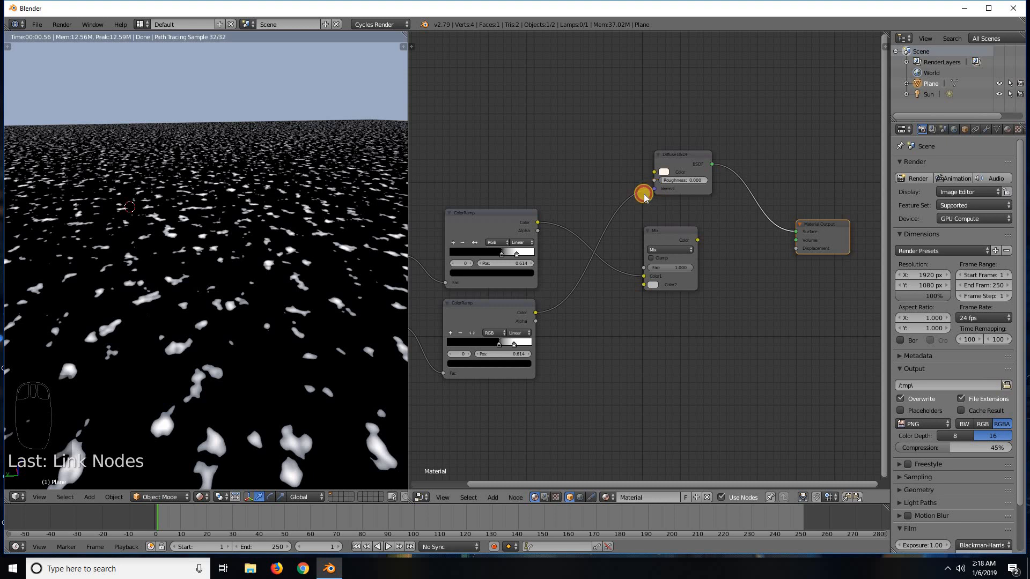
pyautogui.moveTo(644, 194); pyautogui.dragTo(644, 285)
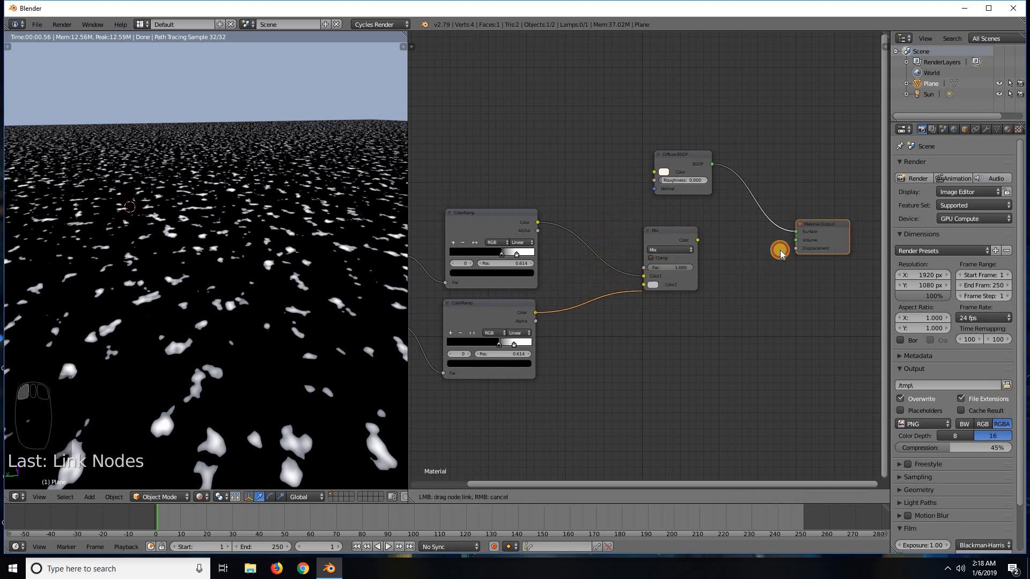
pyautogui.moveTo(781, 253); pyautogui.dragTo(653, 171)
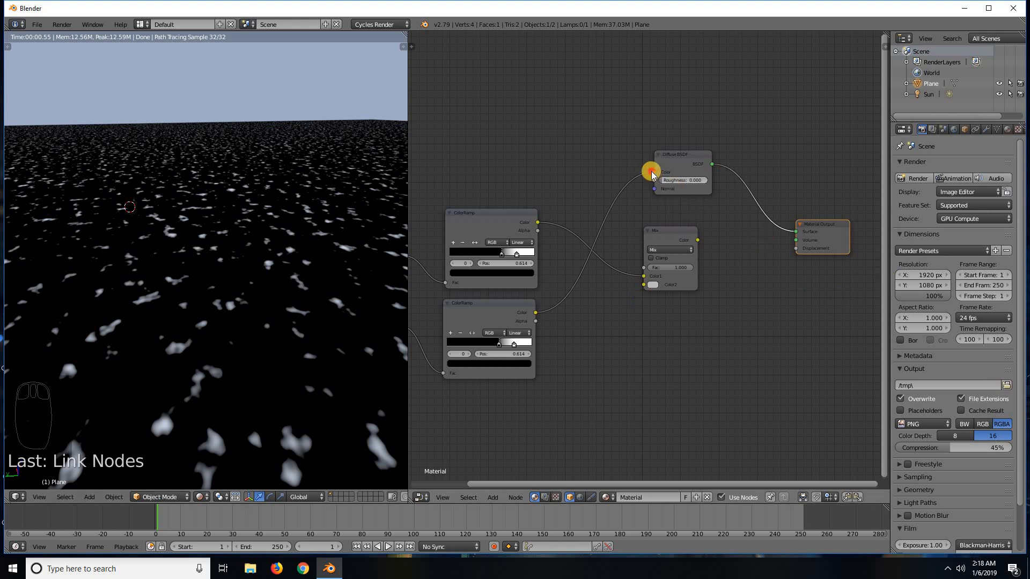
pyautogui.moveTo(651, 172); pyautogui.dragTo(796, 248)
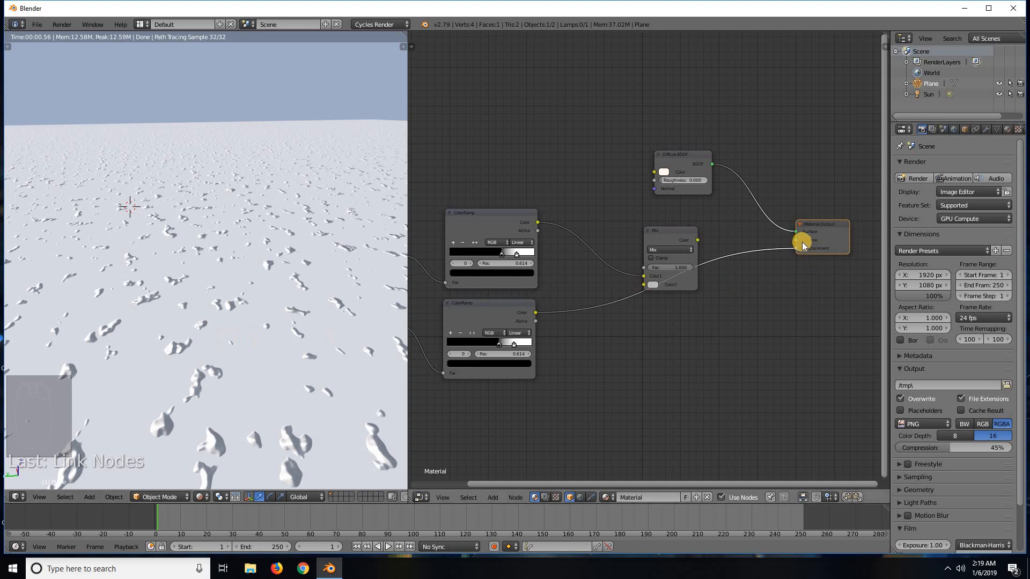
# Return the second ColorRamp's link to the Mix node's Color2 and reconnect the Mix output to Displacement.
pyautogui.moveTo(794, 250); pyautogui.dragTo(648, 283)
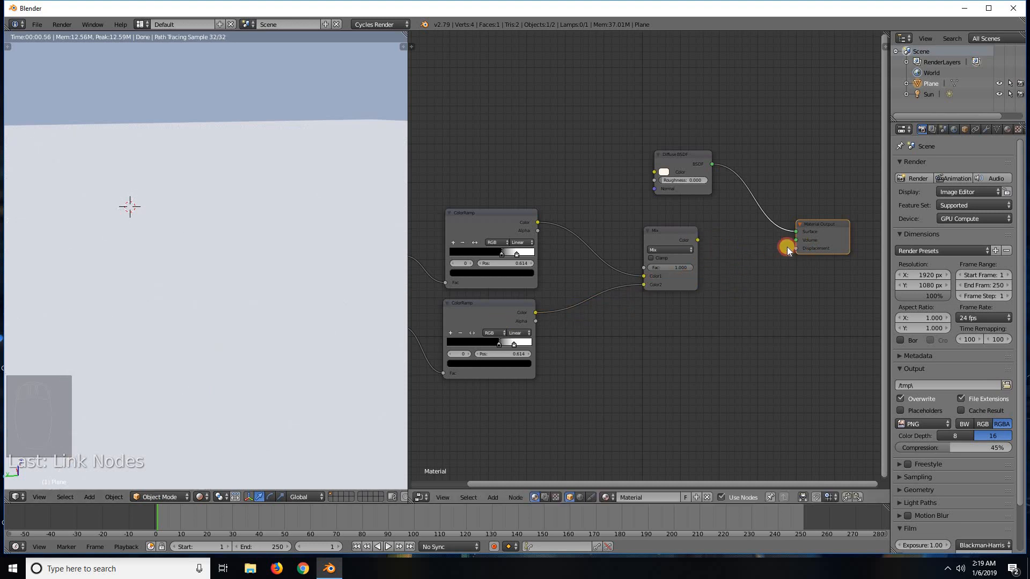
pyautogui.moveTo(787, 246); pyautogui.dragTo(704, 262)
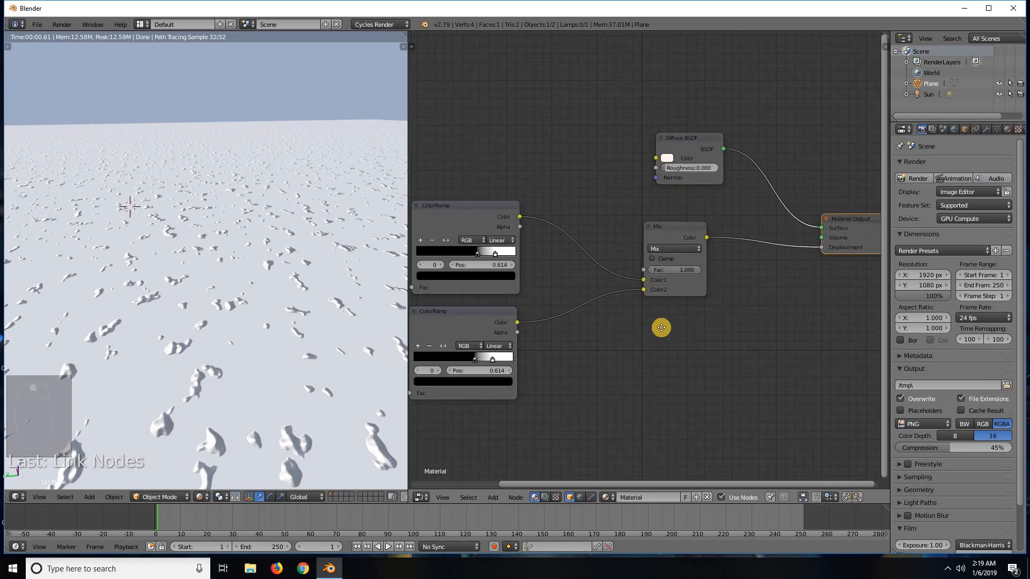
pyautogui.scroll(1, 662, 324)
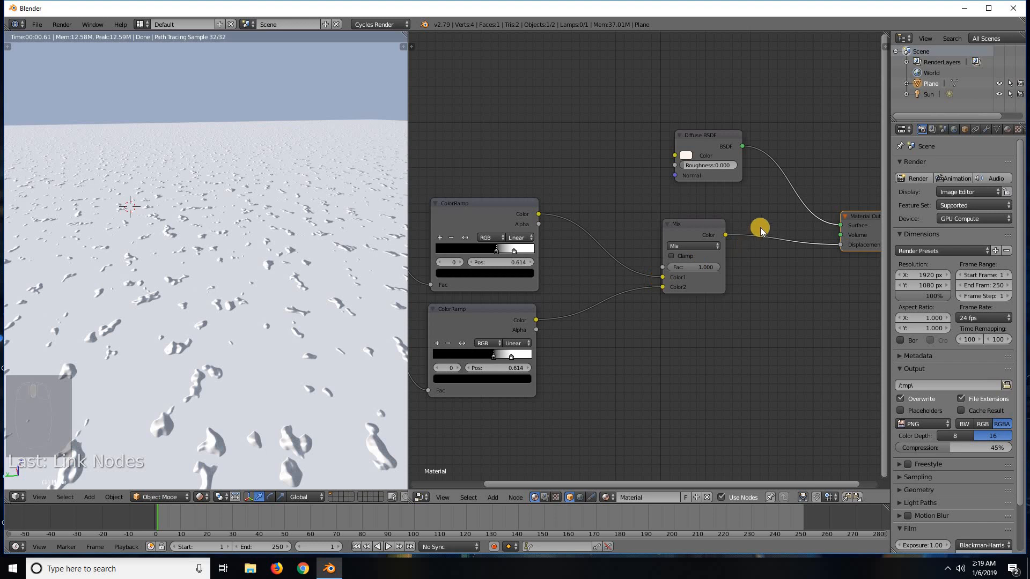
# Cut the Mix node's Displacement link and route the first ColorRamp's Color into the Diffuse BSDF Color.
pyautogui.keyDown('ctrl'); pyautogui.moveTo(758, 249); pyautogui.dragTo(674, 272, button='right'); pyautogui.keyUp('ctrl')
pyautogui.moveTo(663, 277); pyautogui.dragTo(674, 157)
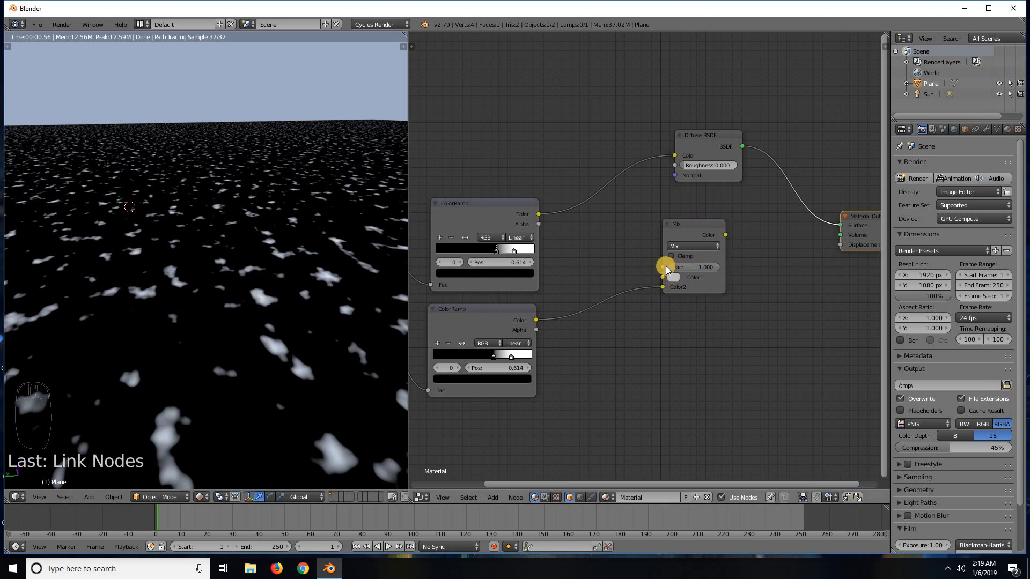
pyautogui.moveTo(697, 266); pyautogui.dragTo(719, 267)
pyautogui.scroll(1, 701, 287)
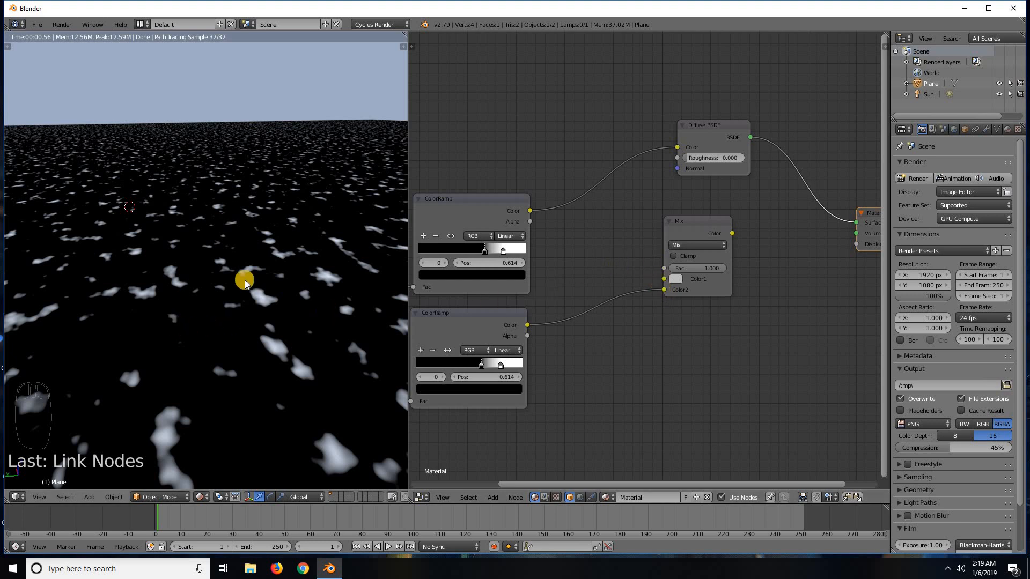
pyautogui.moveTo(677, 147); pyautogui.dragTo(664, 277)
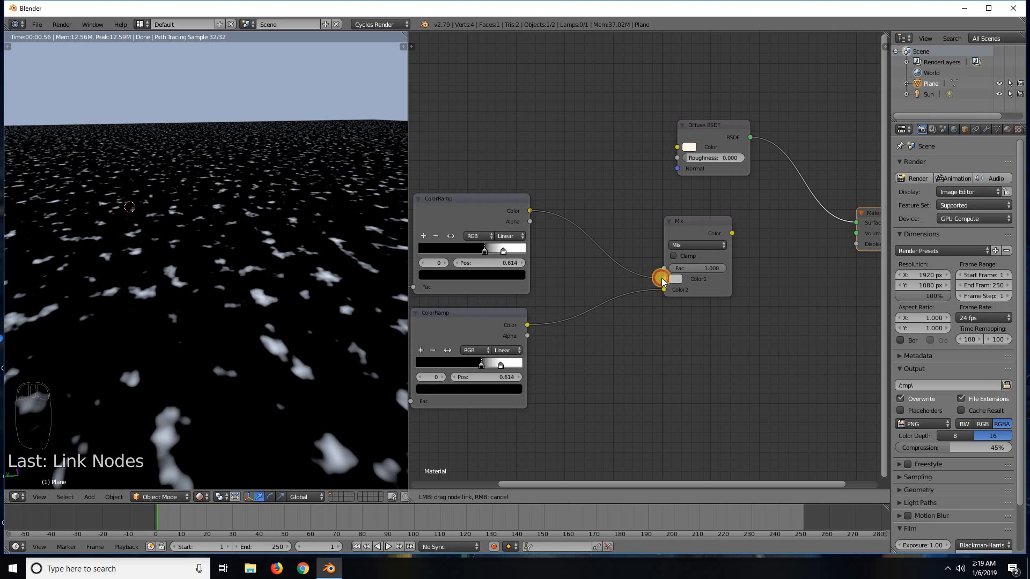
pyautogui.moveTo(661, 278); pyautogui.dragTo(674, 146)
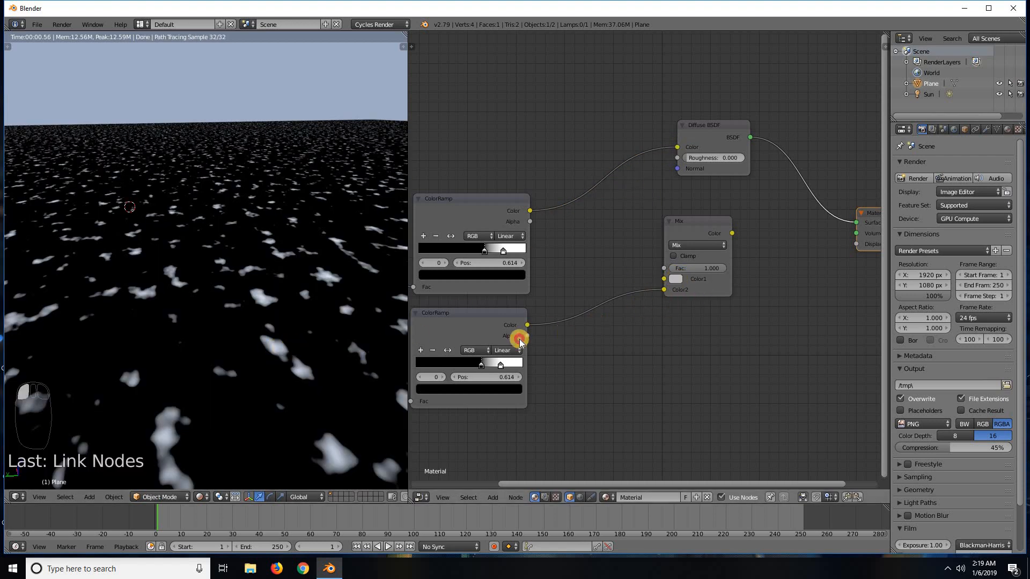
# Alternate the second and first ColorRamps in the Diffuse BSDF Color input to compare their black-and-white patterns.
pyautogui.moveTo(527, 325); pyautogui.dragTo(664, 290)
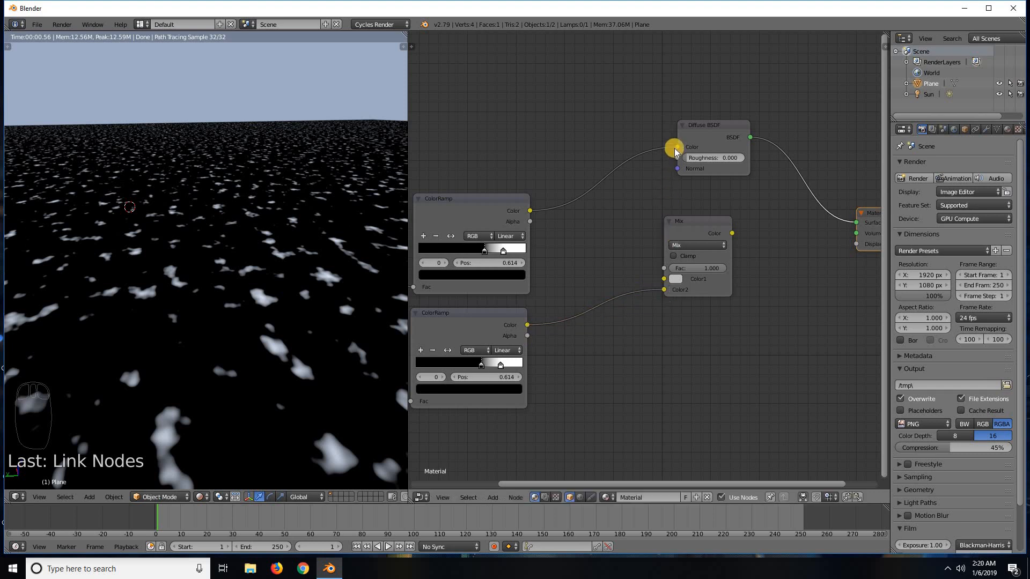
pyautogui.moveTo(675, 147)
pyautogui.mouseDown()
pyautogui.moveTo(644, 216)
pyautogui.moveTo(663, 279)
pyautogui.moveTo(677, 147)
pyautogui.mouseUp()
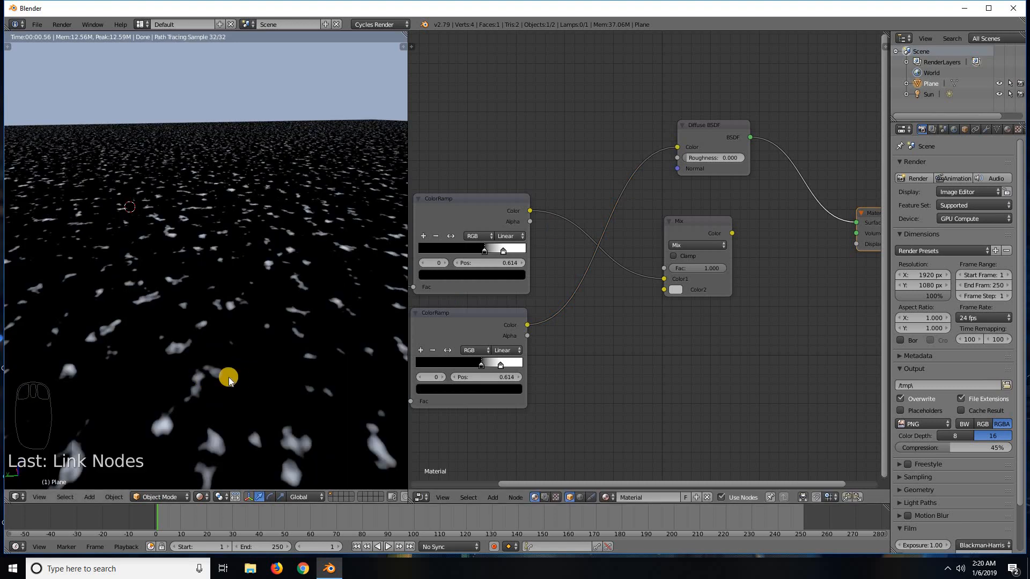
pyautogui.moveTo(675, 148)
pyautogui.mouseDown()
pyautogui.moveTo(651, 284)
pyautogui.moveTo(661, 293)
pyautogui.moveTo(669, 143)
pyautogui.moveTo(671, 156)
pyautogui.mouseUp()
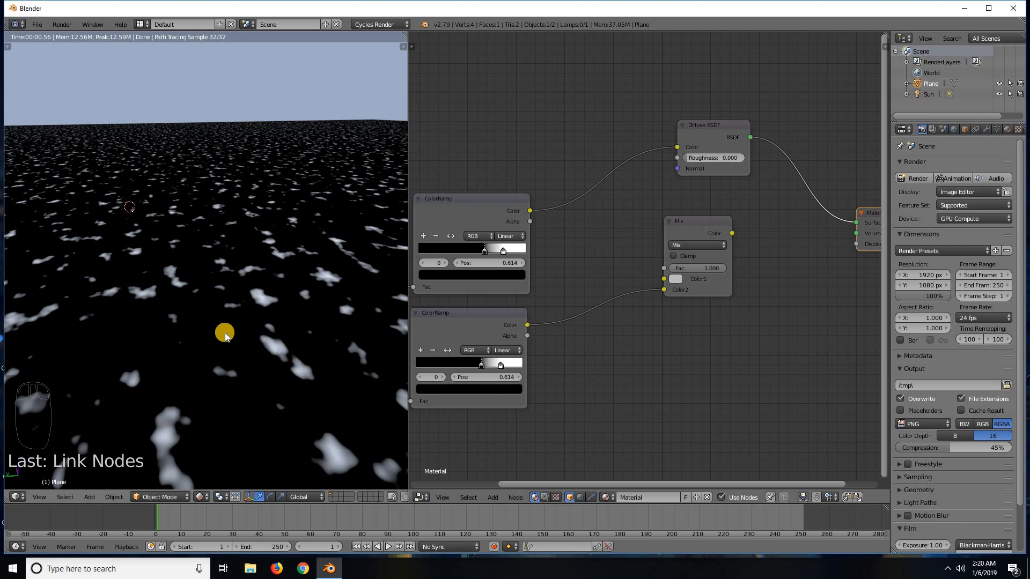
pyautogui.moveTo(656, 288); pyautogui.dragTo(671, 149)
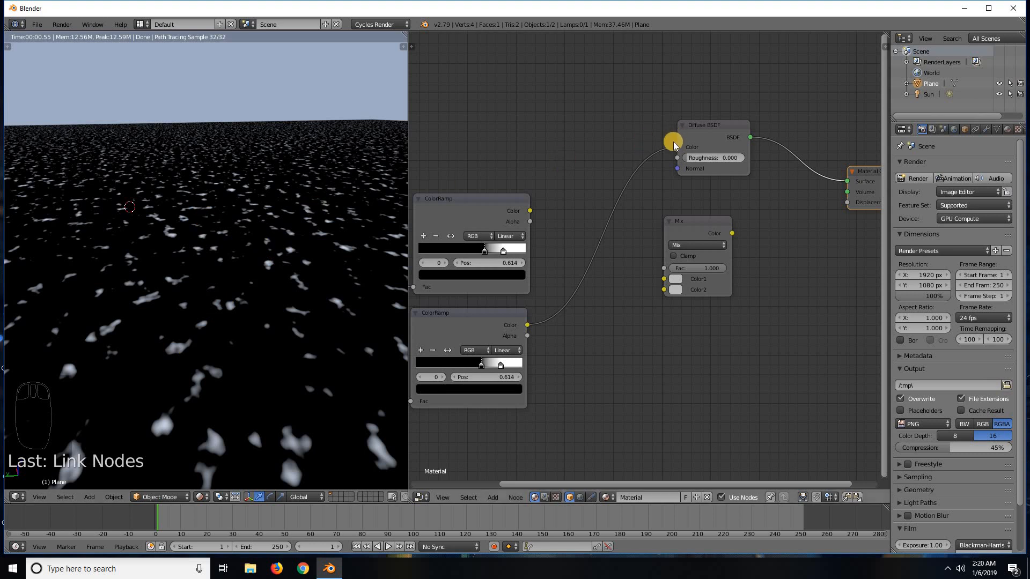
# Relink the ColorRamps to the Mix node's Color1 and Color2, feed its Color into the Diffuse BSDF, and move it closer to the ramps.
pyautogui.moveTo(675, 149); pyautogui.dragTo(665, 289)
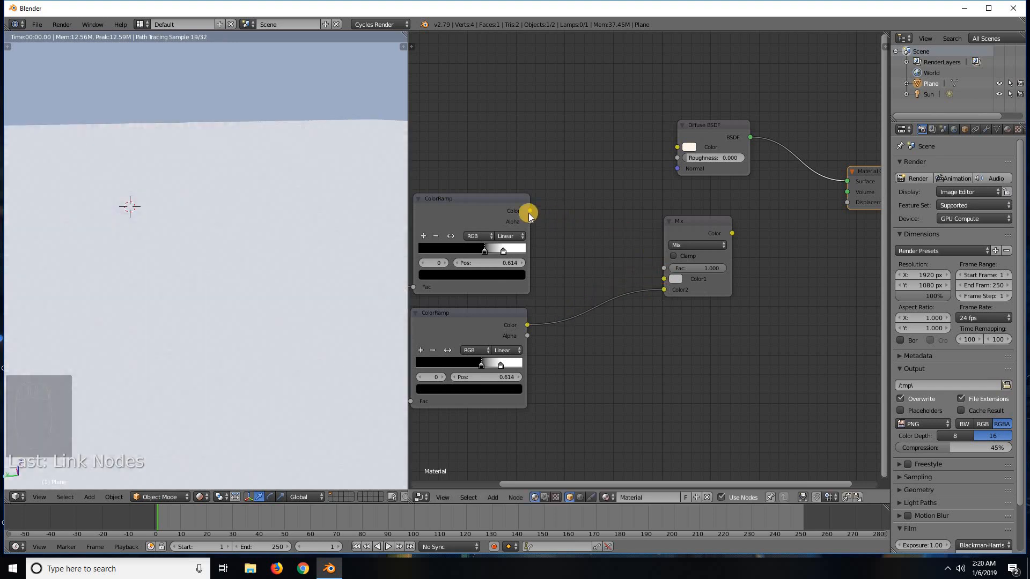
pyautogui.moveTo(534, 212); pyautogui.dragTo(664, 279)
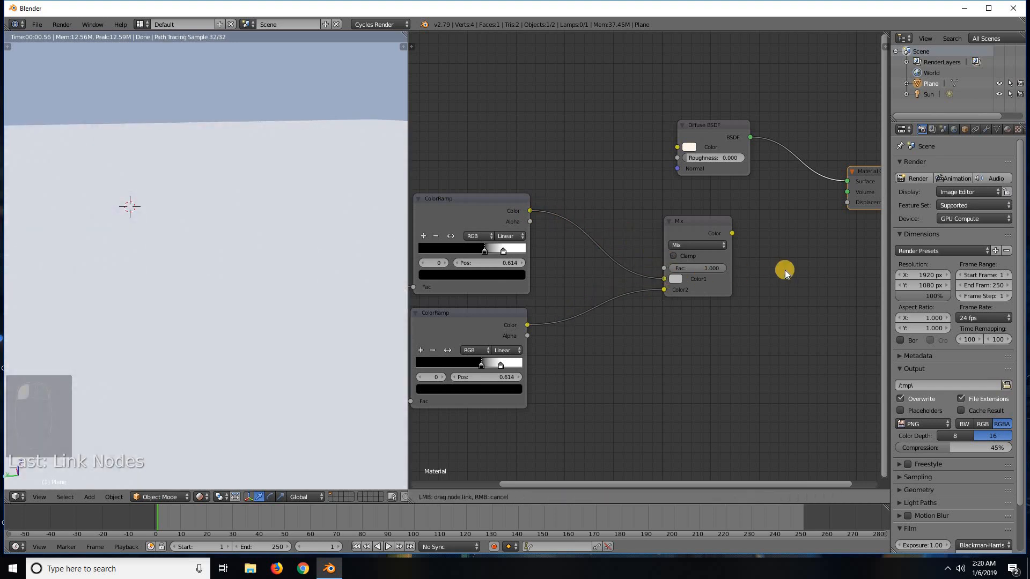
pyautogui.moveTo(732, 233); pyautogui.dragTo(677, 147)
pyautogui.moveTo(706, 223); pyautogui.dragTo(660, 275)
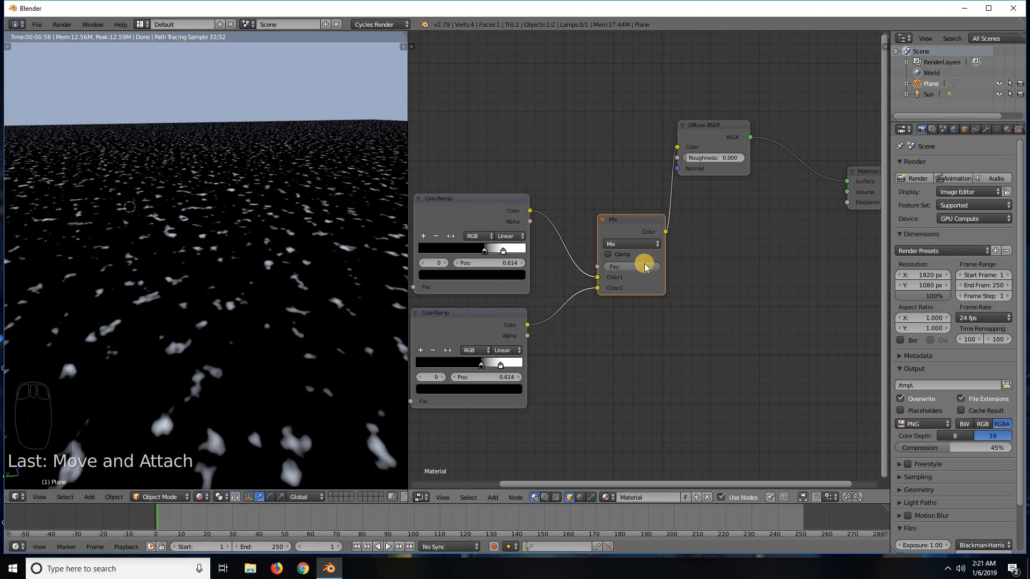
# Vary the Mix node's Fac, ending at 1.000, then try the second ColorRamp's Color as its Fac input and remove that link.
pyautogui.moveTo(637, 264); pyautogui.dragTo(691, 264)
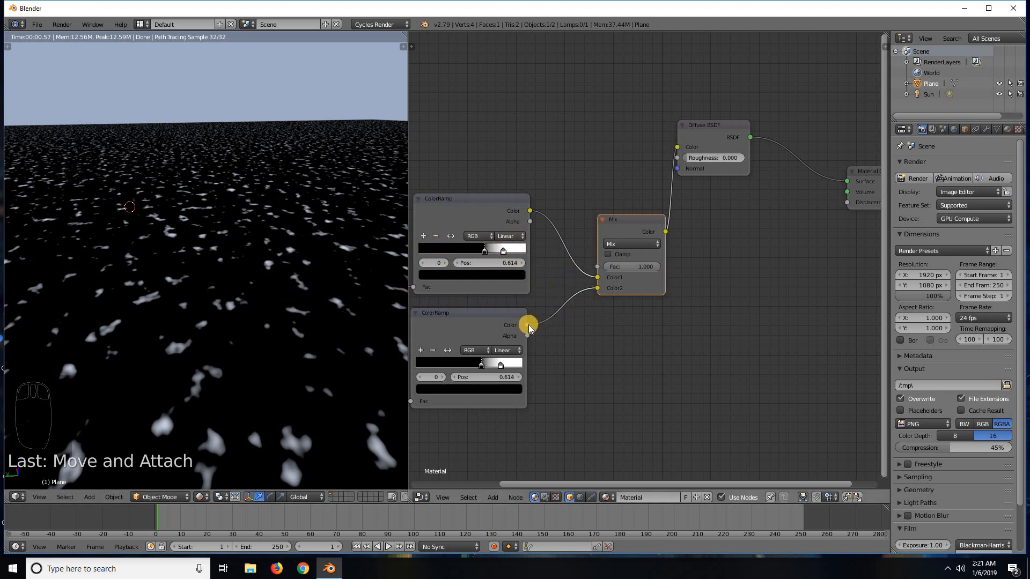
pyautogui.moveTo(529, 325); pyautogui.dragTo(595, 267)
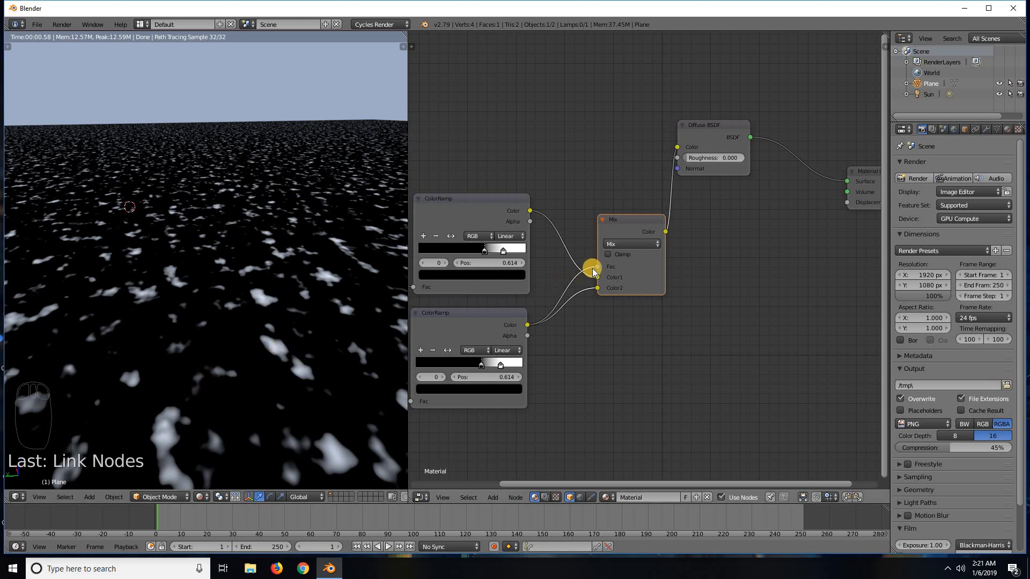
pyautogui.moveTo(594, 270); pyautogui.dragTo(617, 271)
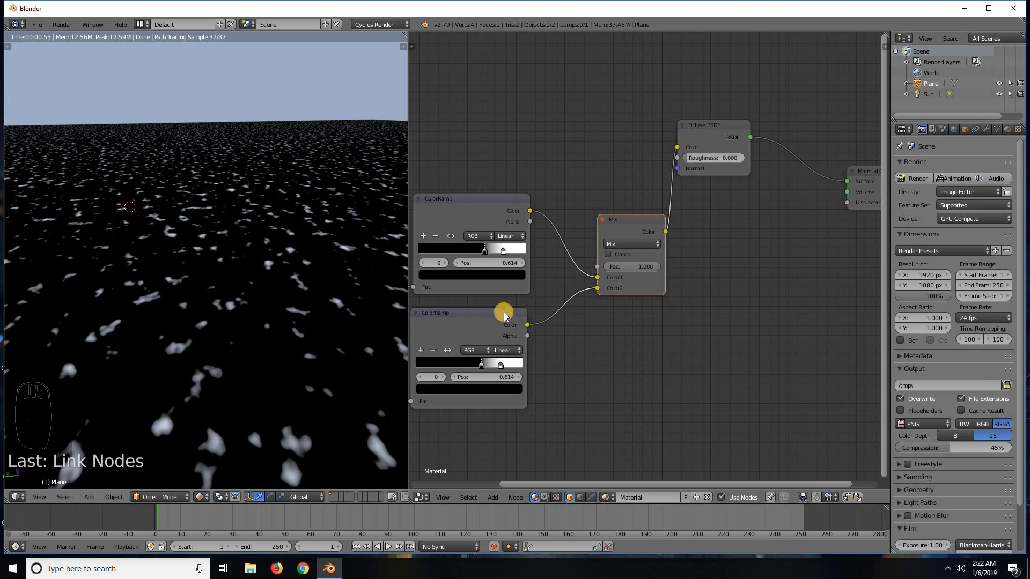
# Compare the Mix node's Fac at 0.000 and 1.000, then link the second ColorRamp's Color into its Fac.
pyautogui.moveTo(631, 266); pyautogui.dragTo(609, 265)
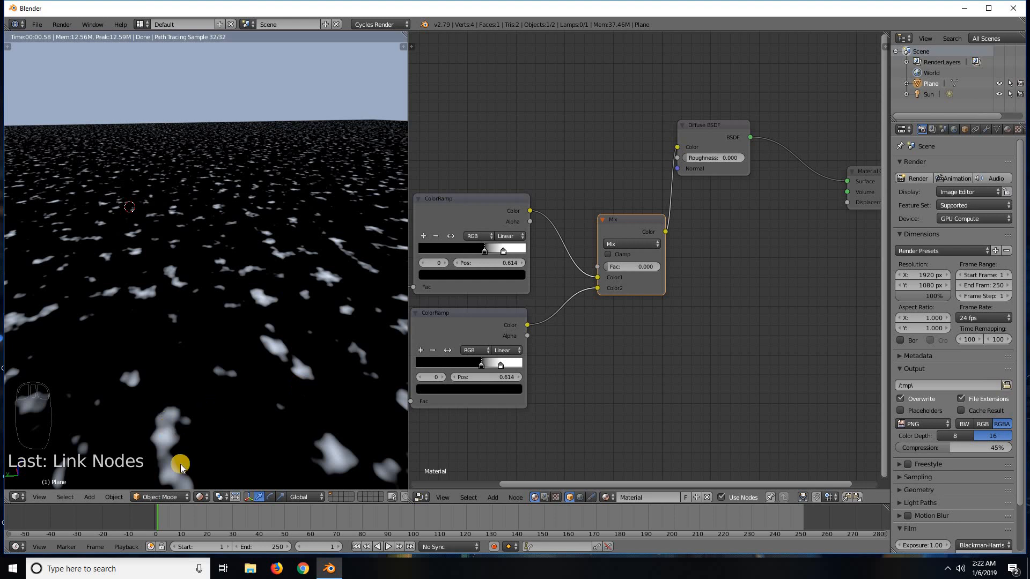
pyautogui.click(653, 262)
pyautogui.moveTo(653, 263); pyautogui.dragTo(706, 260)
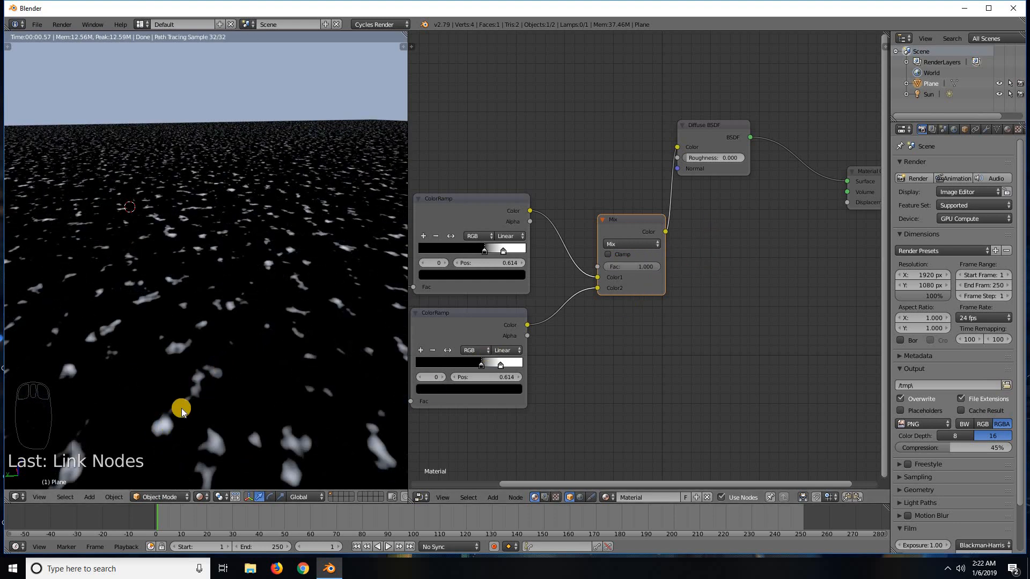
pyautogui.click(573, 283)
pyautogui.moveTo(573, 283); pyautogui.dragTo(596, 267)
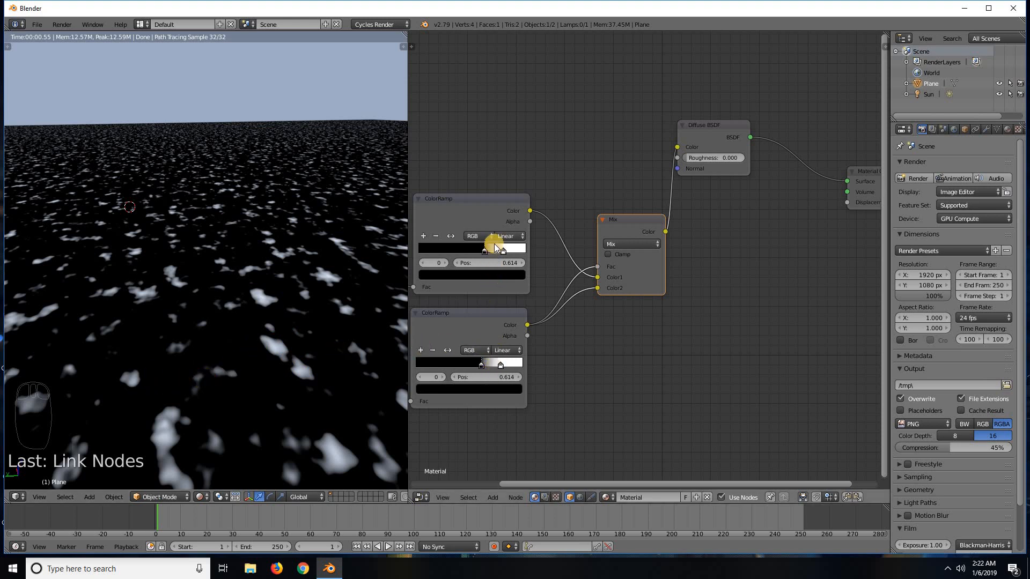
# Check the positions of the white and black stops on both ColorRamps.
pyautogui.click(505, 362)
pyautogui.click(510, 250)
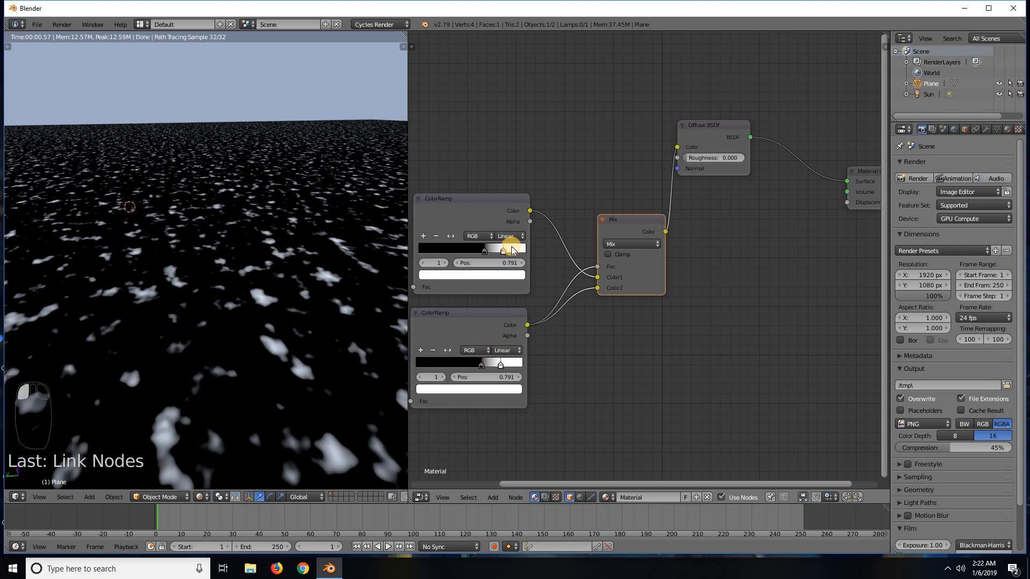
pyautogui.click(476, 360)
pyautogui.click(482, 250)
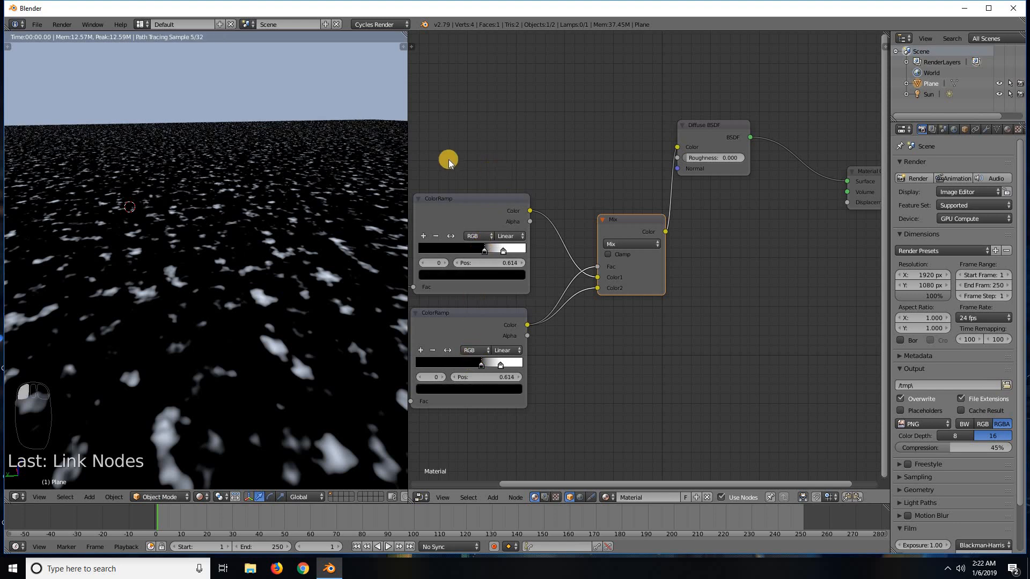
# Try a Scale of 255 on the second Noise Texture, then return it to 300.
pyautogui.moveTo(449, 159); pyautogui.dragTo(616, 149, button='middle')
pyautogui.moveTo(651, 207); pyautogui.dragTo(657, 205, button='middle')
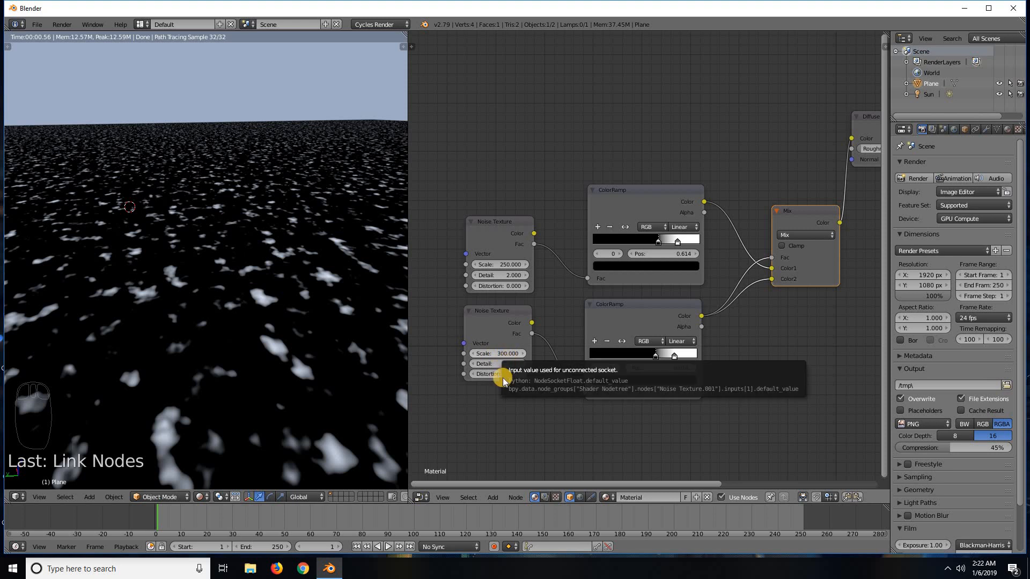
pyautogui.scroll(1, 502, 375)
pyautogui.click(474, 380)
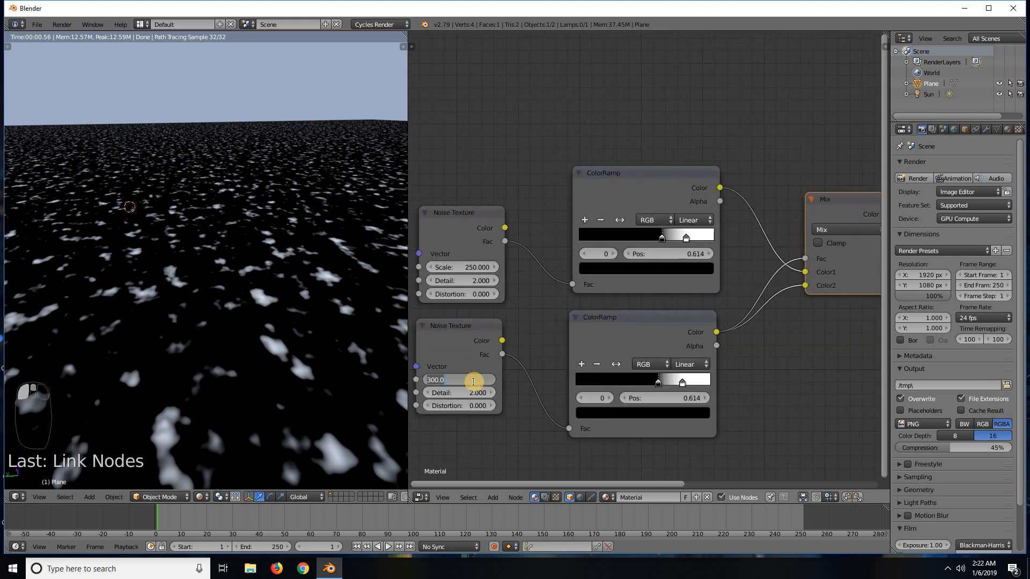
pyautogui.write('255.')
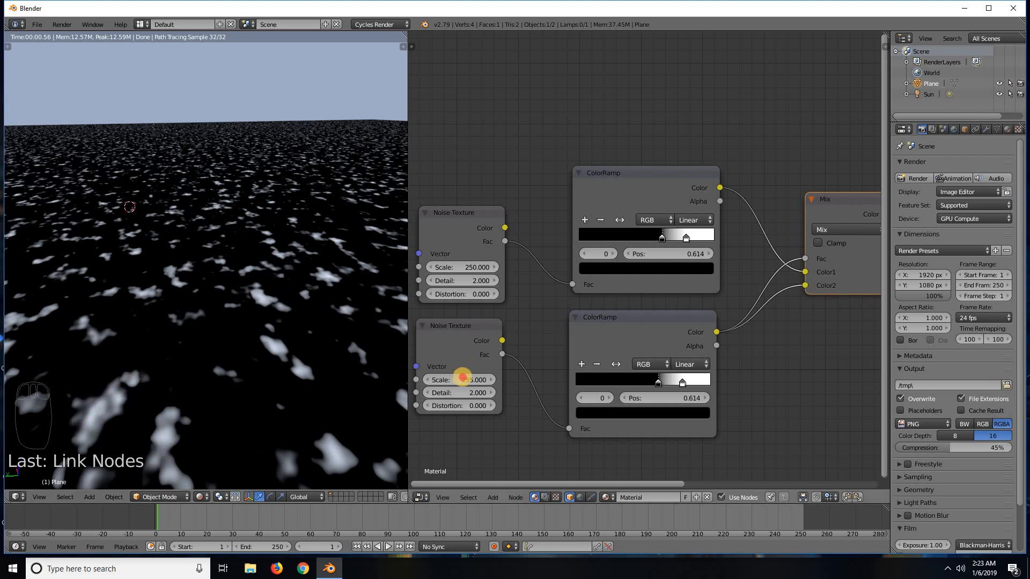
pyautogui.click(461, 377)
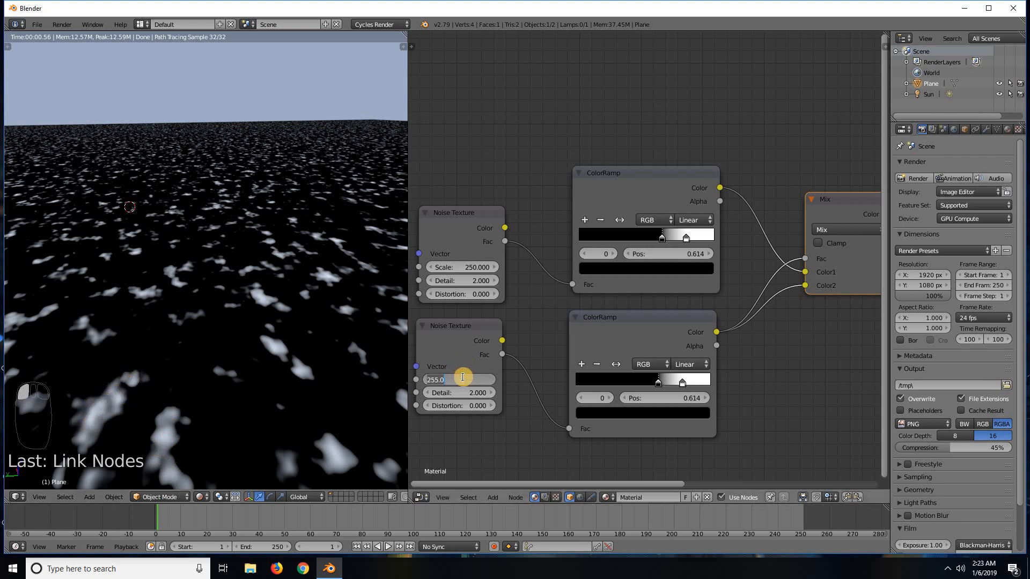
pyautogui.write('300')
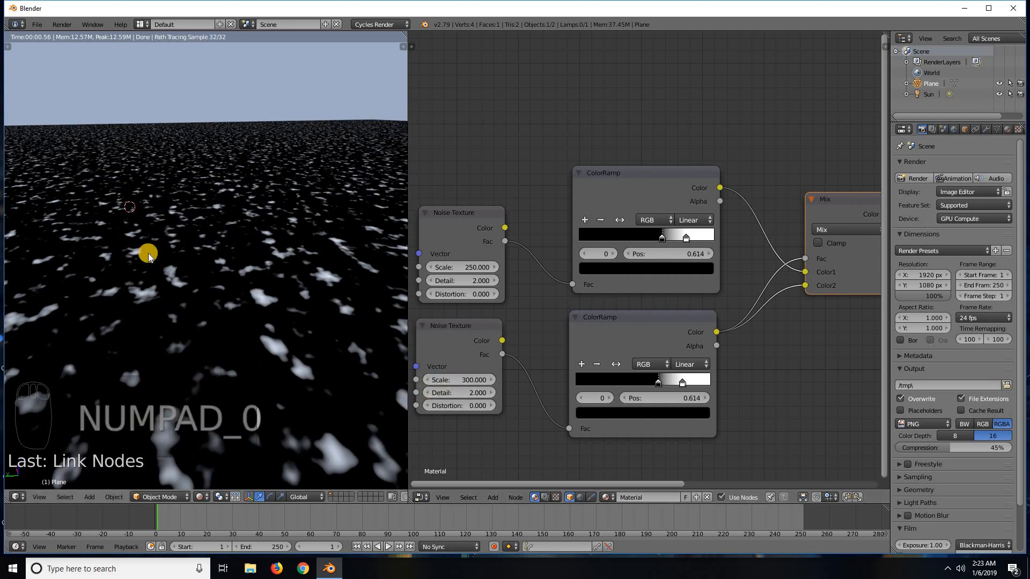
# Cut the Mix node's link to the Diffuse BSDF and feed its Color into the Material Output's Displacement.
pyautogui.scroll(-2, 741, 306)
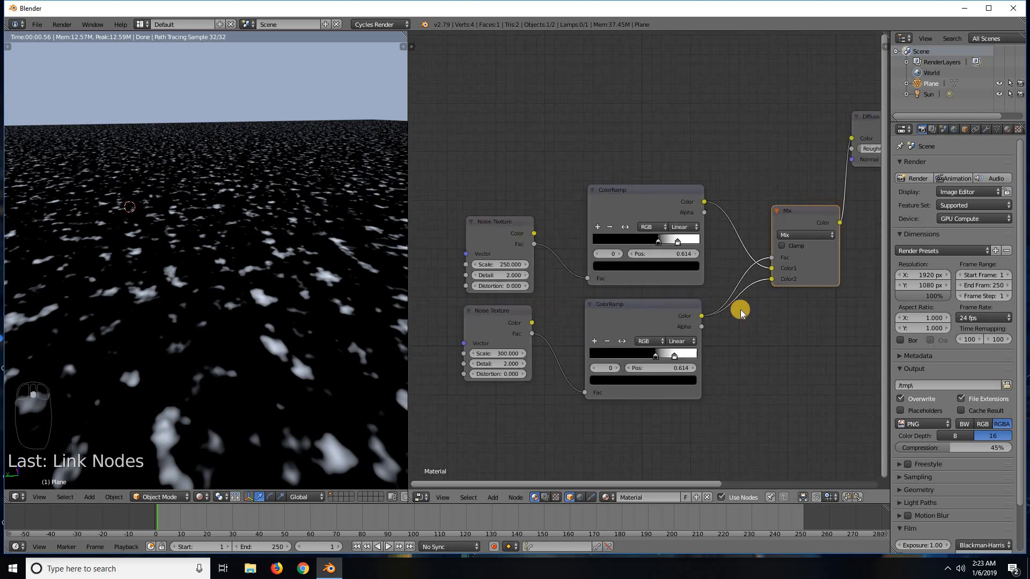
pyautogui.moveTo(645, 335); pyautogui.dragTo(406, 365, button='middle')
pyautogui.keyDown('ctrl'); pyautogui.moveTo(575, 199); pyautogui.dragTo(623, 232, button='right'); pyautogui.keyUp('ctrl')
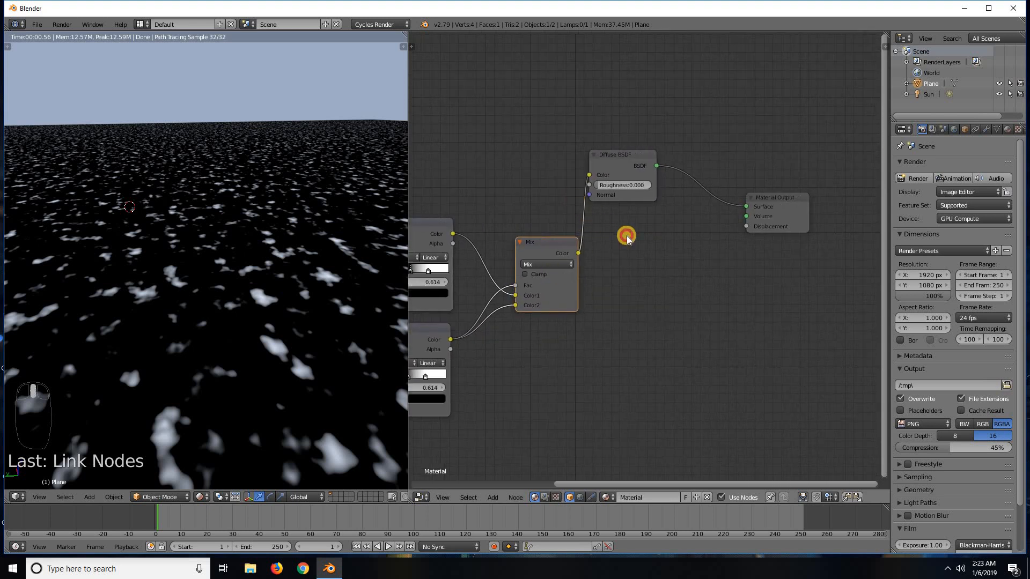
pyautogui.moveTo(578, 252); pyautogui.dragTo(746, 228)
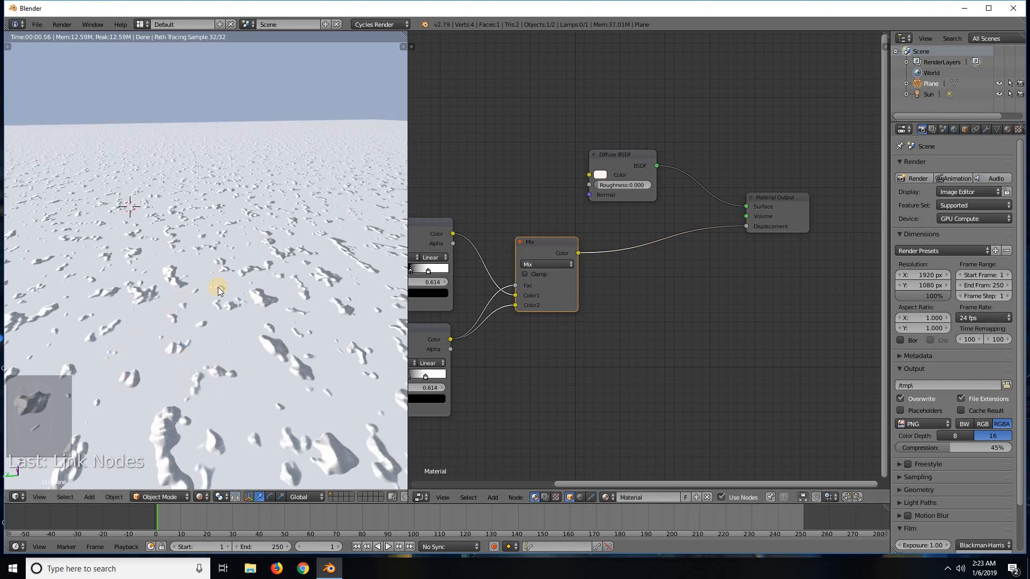
pyautogui.scroll(-5, 222, 336)
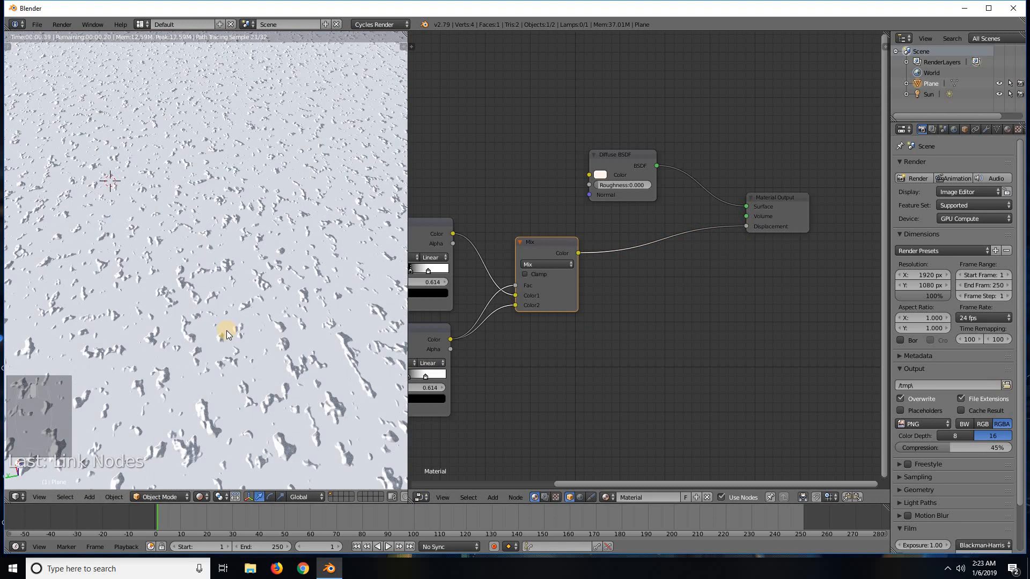
pyautogui.scroll(3, 221, 352)
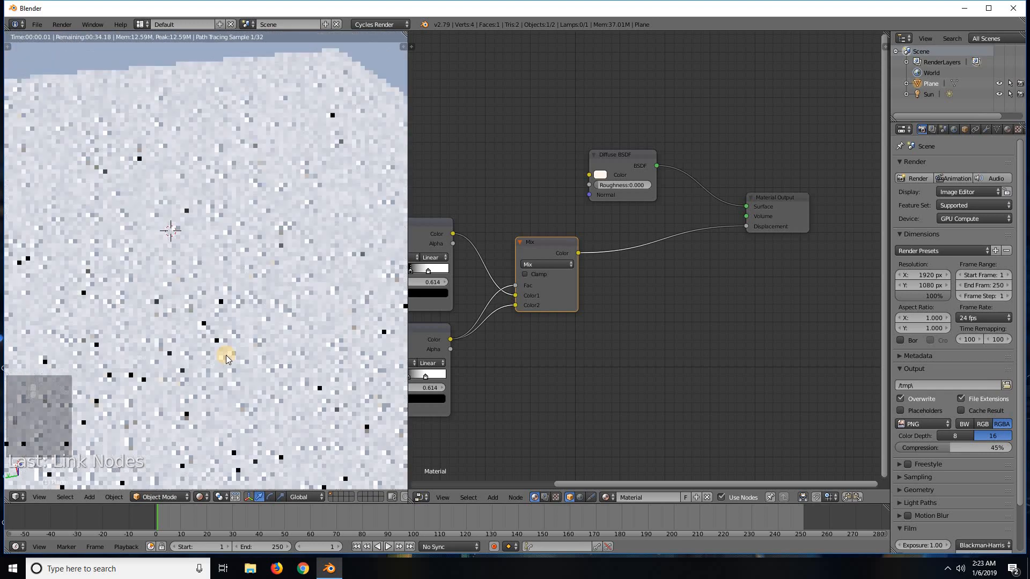
pyautogui.moveTo(583, 376); pyautogui.dragTo(773, 311, button='middle')
pyautogui.scroll(2, 297, 389)
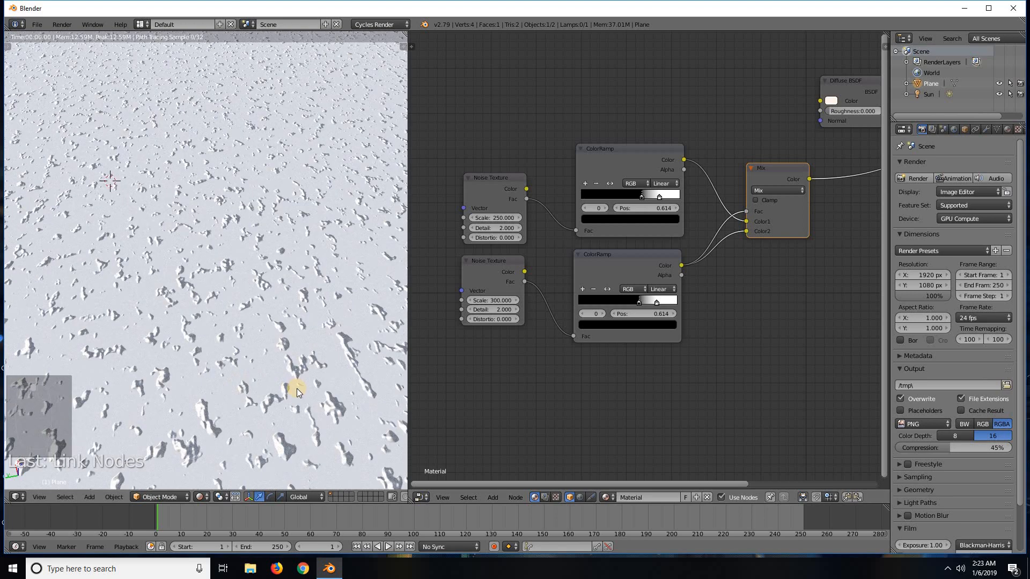
pyautogui.moveTo(297, 388); pyautogui.dragTo(271, 368, button='middle')
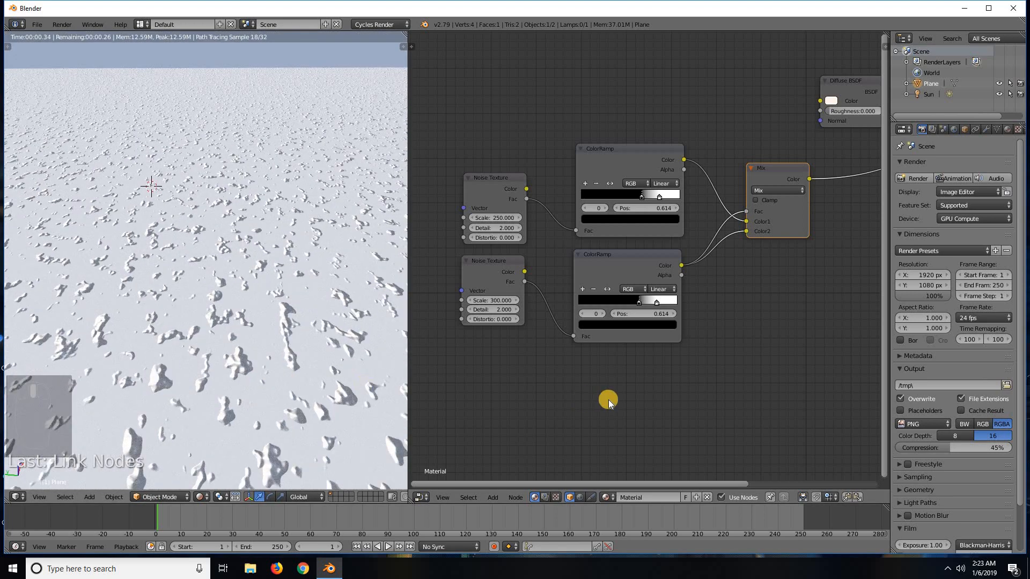
# Duplicate the Mix node, insert the copy in the link to Displacement, and move it below the Diffuse BSDF.
pyautogui.scroll(-1, 668, 375)
pyautogui.moveTo(566, 389); pyautogui.dragTo(465, 405, button='middle')
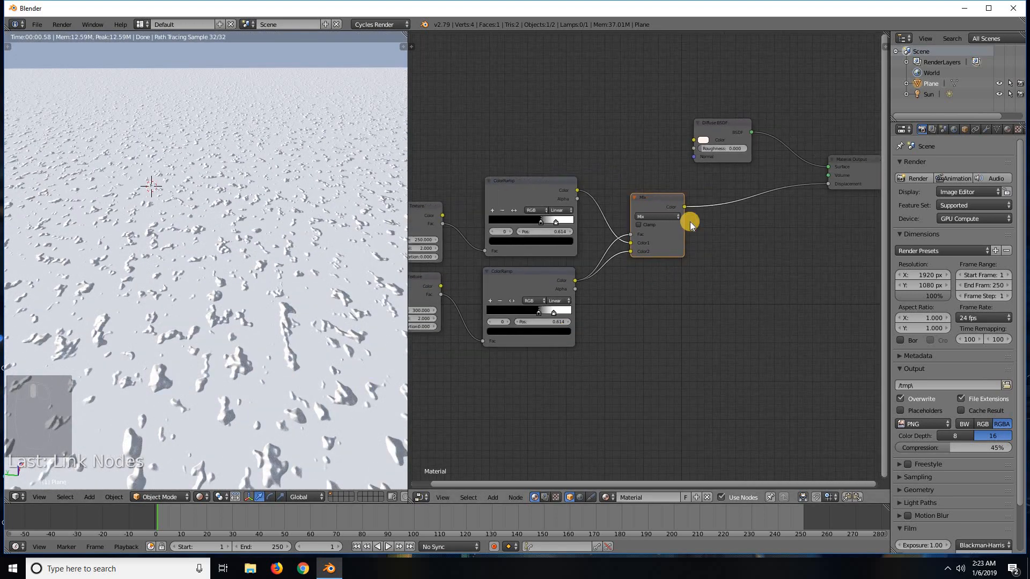
pyautogui.click(665, 202)
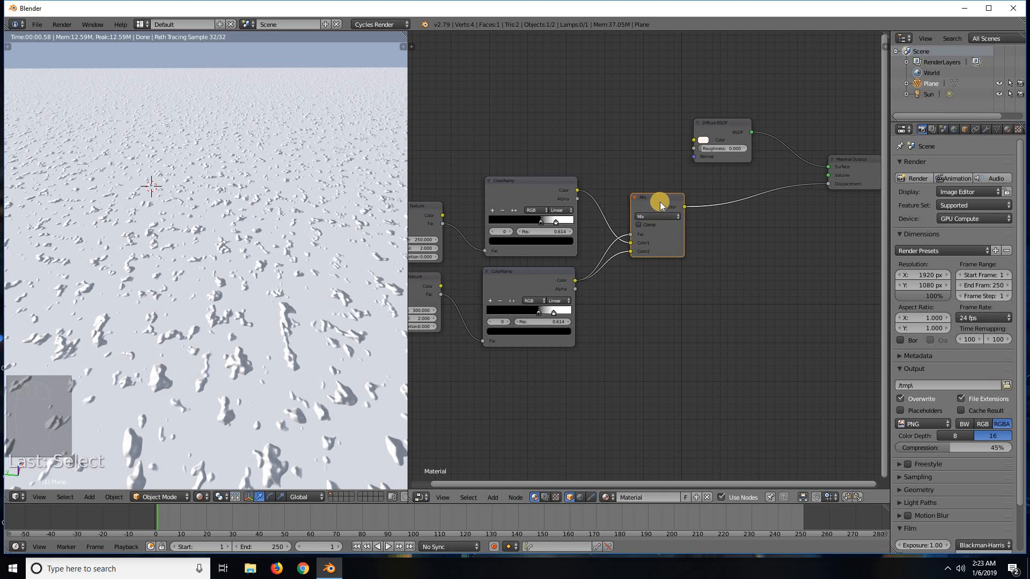
pyautogui.hotkey('shift', 'd')
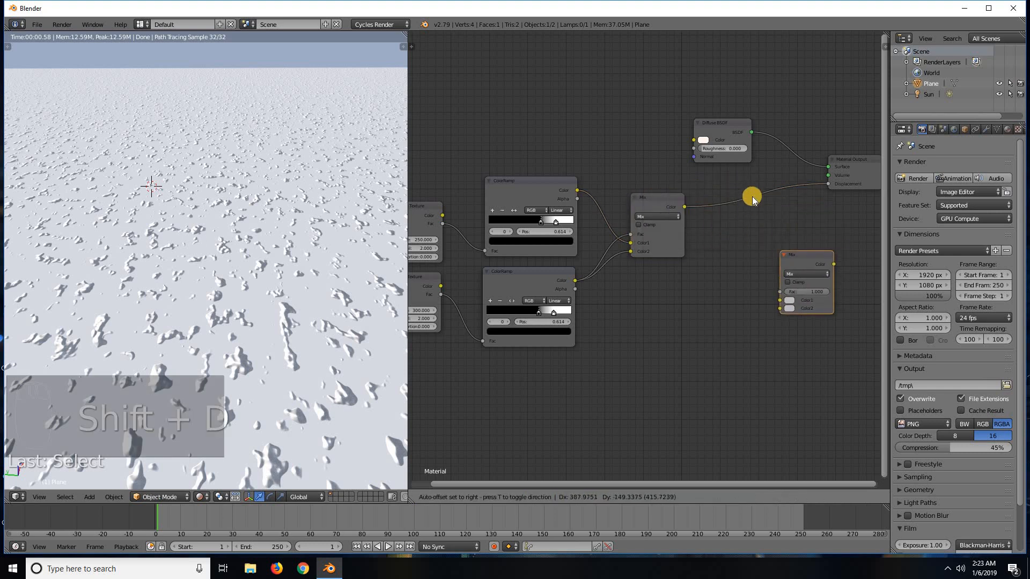
pyautogui.click(754, 187)
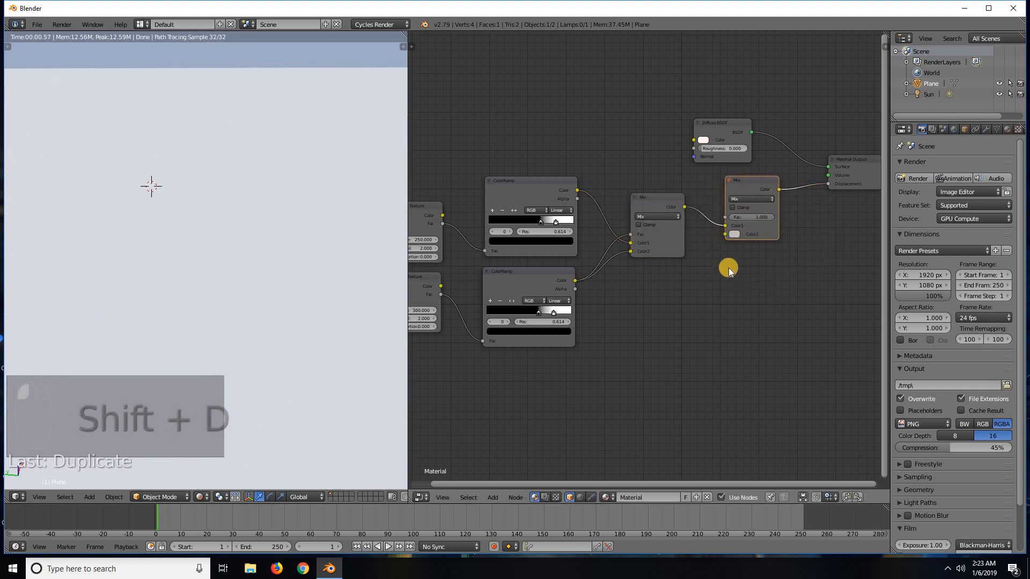
pyautogui.moveTo(725, 272); pyautogui.dragTo(702, 312, button='middle')
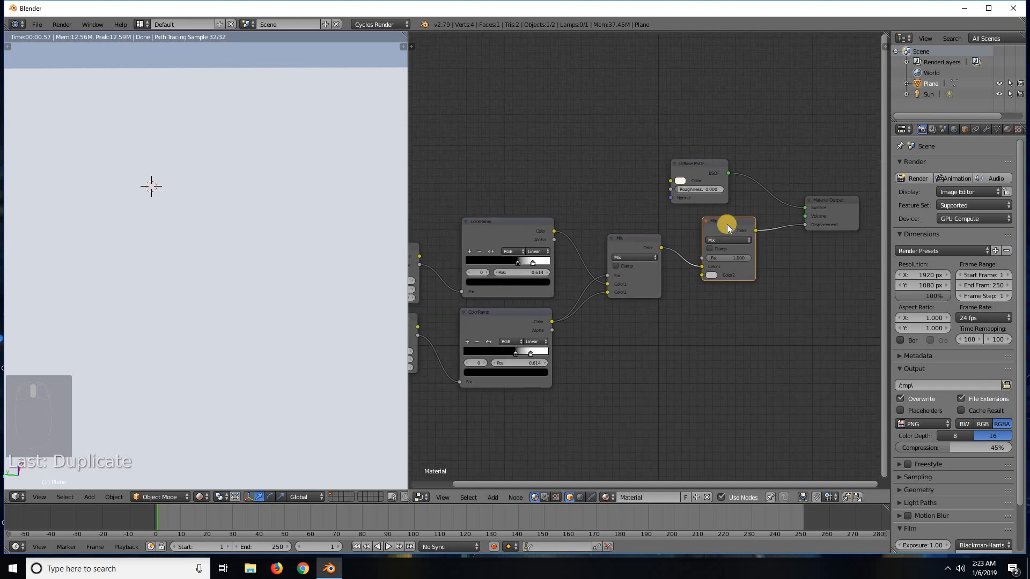
pyautogui.moveTo(711, 267); pyautogui.dragTo(699, 306, button='middle')
pyautogui.moveTo(722, 244); pyautogui.dragTo(730, 223, button='middle')
pyautogui.moveTo(710, 296); pyautogui.dragTo(696, 340)
# Compare the new Mix node's Fac at 0.000 and 1.000, leaving it at 1.000, and set its Color2 to pure white.
pyautogui.scroll(8, 677, 392)
pyautogui.moveTo(646, 387); pyautogui.dragTo(661, 300, button='middle')
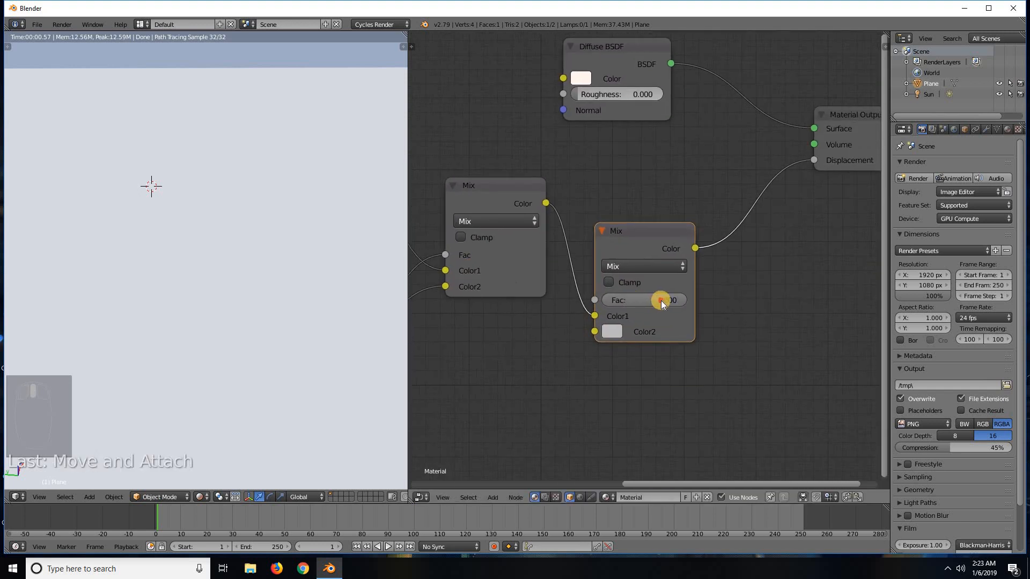
pyautogui.moveTo(536, 296); pyautogui.dragTo(626, 302)
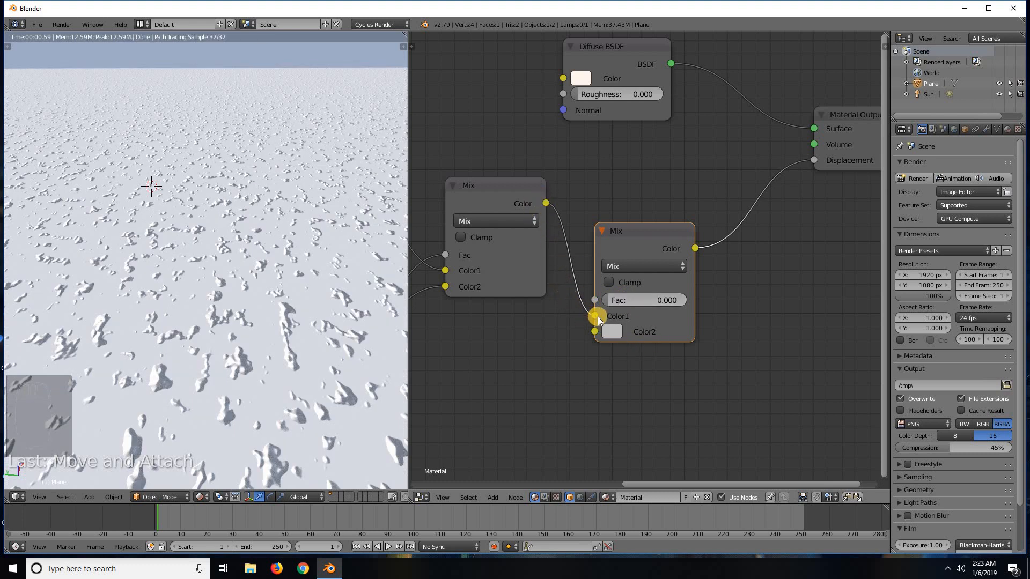
pyautogui.moveTo(623, 298); pyautogui.dragTo(693, 303)
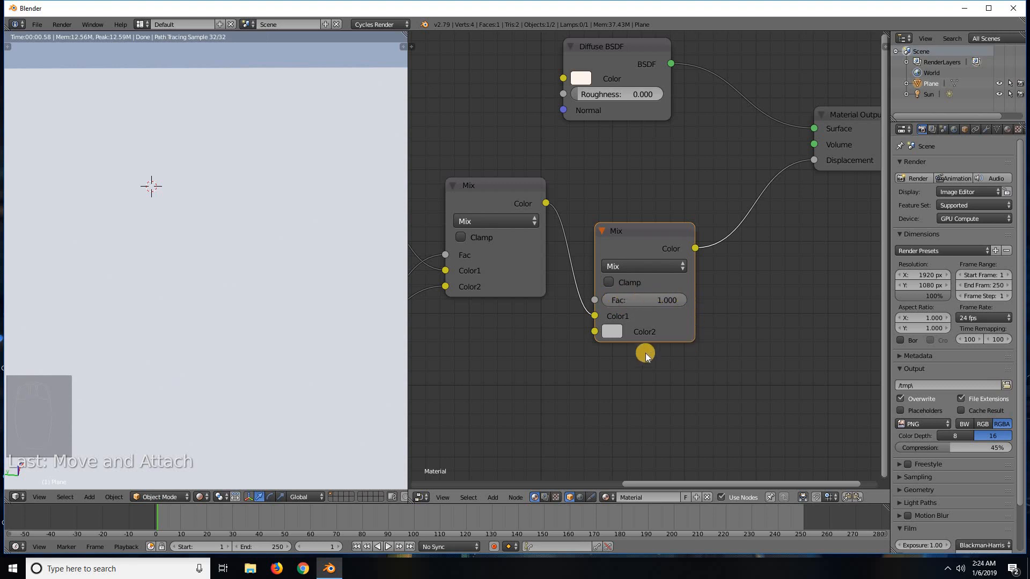
pyautogui.click(613, 332)
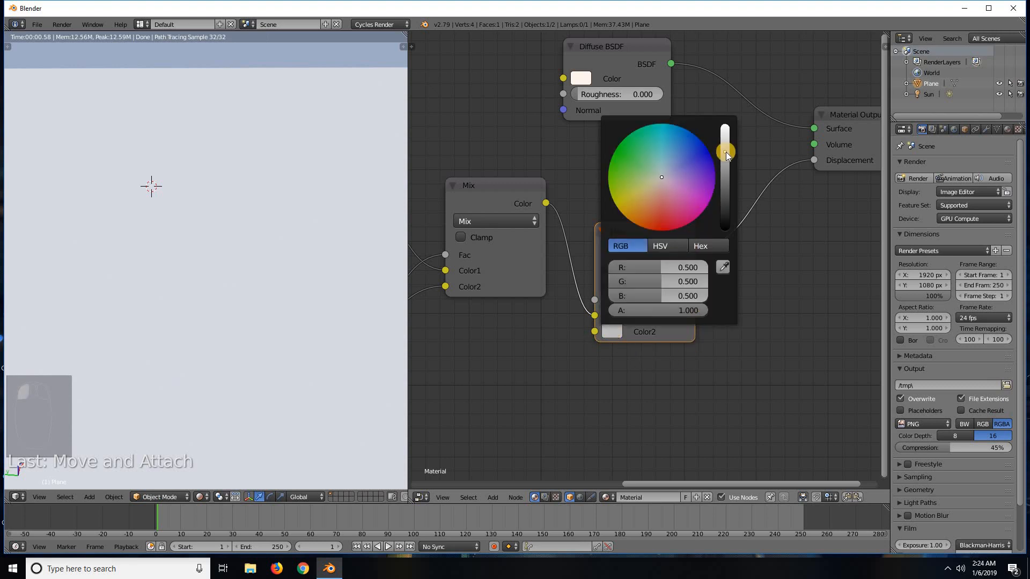
pyautogui.moveTo(725, 170); pyautogui.dragTo(725, 125)
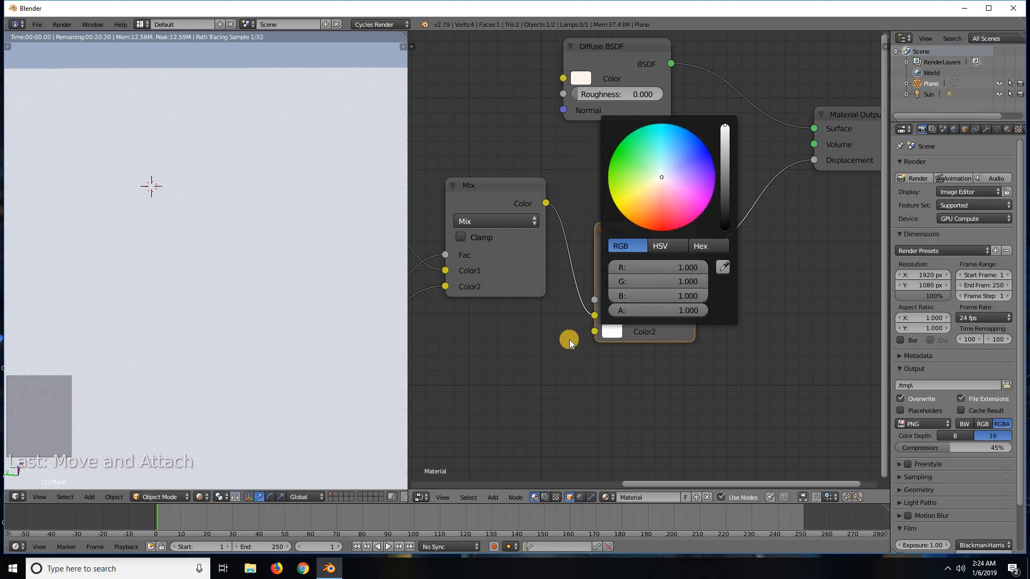
# Add a Musgrave Texture node below the second ColorRamp.
pyautogui.scroll(-8, 553, 348)
pyautogui.moveTo(522, 338); pyautogui.dragTo(747, 316, button='middle')
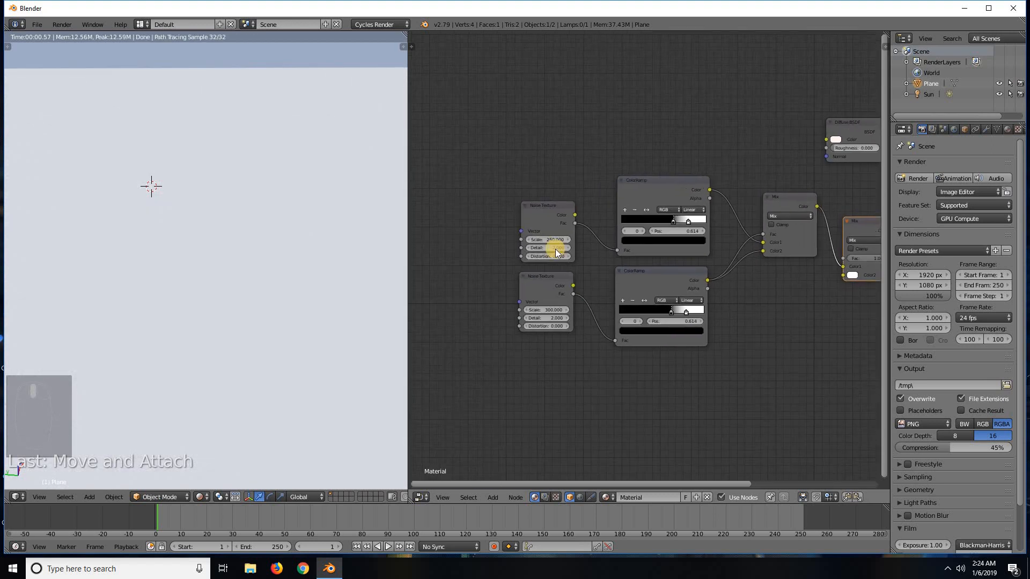
pyautogui.moveTo(674, 276); pyautogui.dragTo(547, 329, button='middle')
pyautogui.hotkey('shift', 'a')
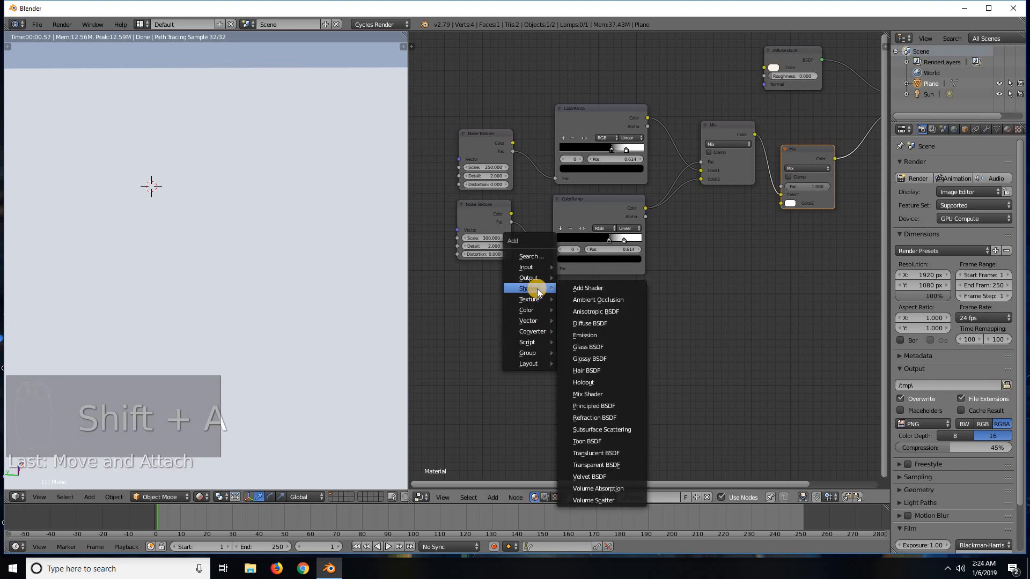
pyautogui.moveTo(537, 299)
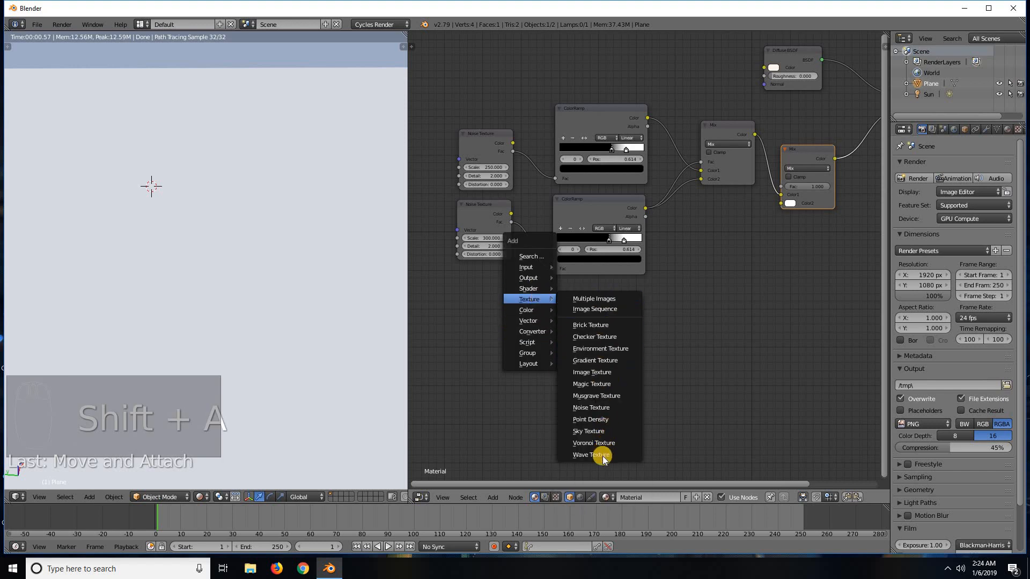
pyautogui.click(592, 398)
pyautogui.click(570, 290)
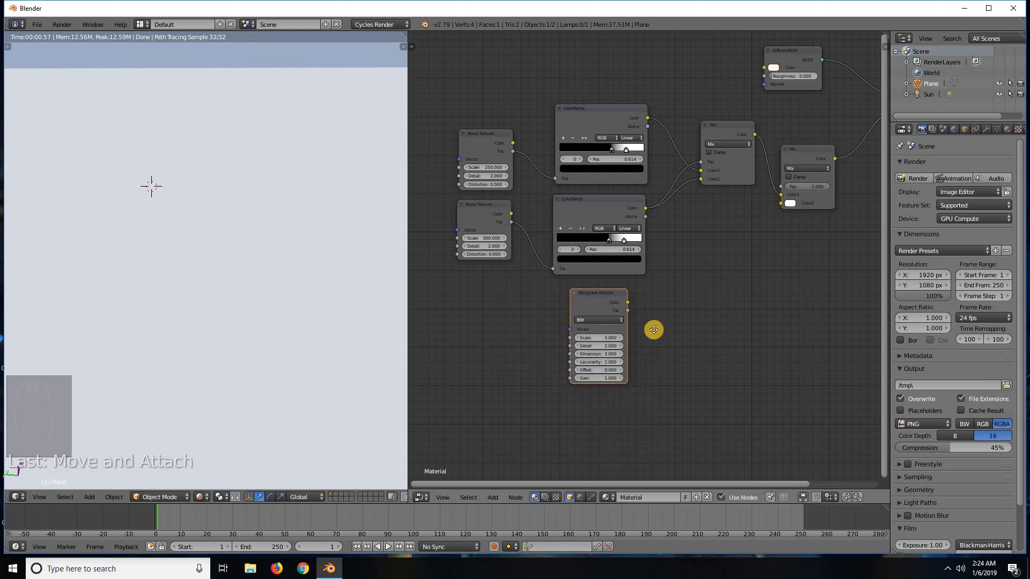
# Link the Musgrave Texture's Fac into the new Mix node's Color2 and inspect the whole plane's relief.
pyautogui.moveTo(621, 318); pyautogui.dragTo(554, 340, button='middle')
pyautogui.moveTo(550, 336); pyautogui.dragTo(703, 231)
pyautogui.moveTo(542, 323); pyautogui.dragTo(258, 325)
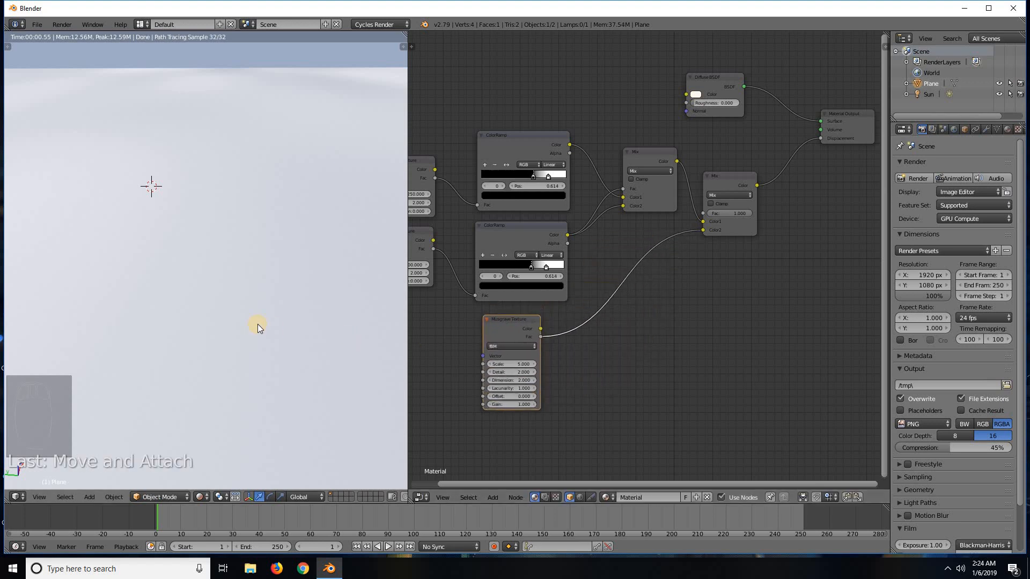
pyautogui.scroll(-5, 259, 324)
pyautogui.scroll(-3, 268, 333)
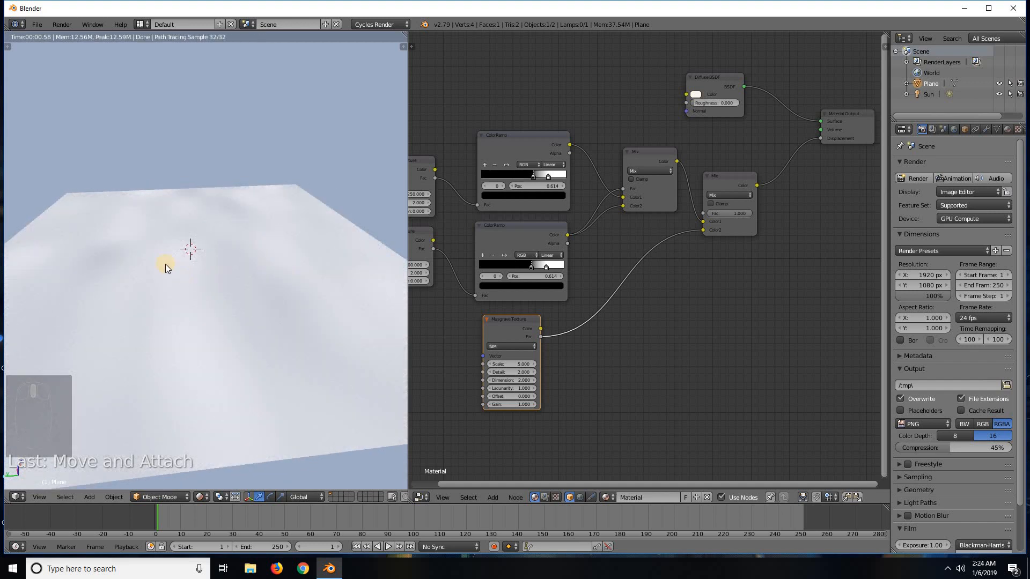
# Insert a ColorRamp between the Musgrave Texture's Fac and the last Mix node's Color2, leaving its stops at 0.000 and 1.000.
pyautogui.hotkey('shift', 'a')
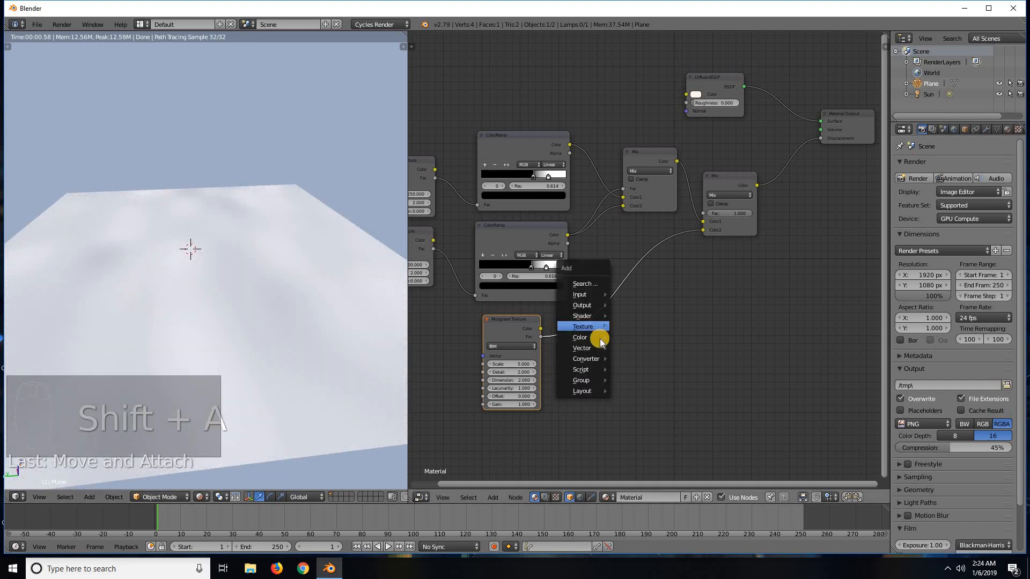
pyautogui.moveTo(590, 359)
pyautogui.click(642, 371)
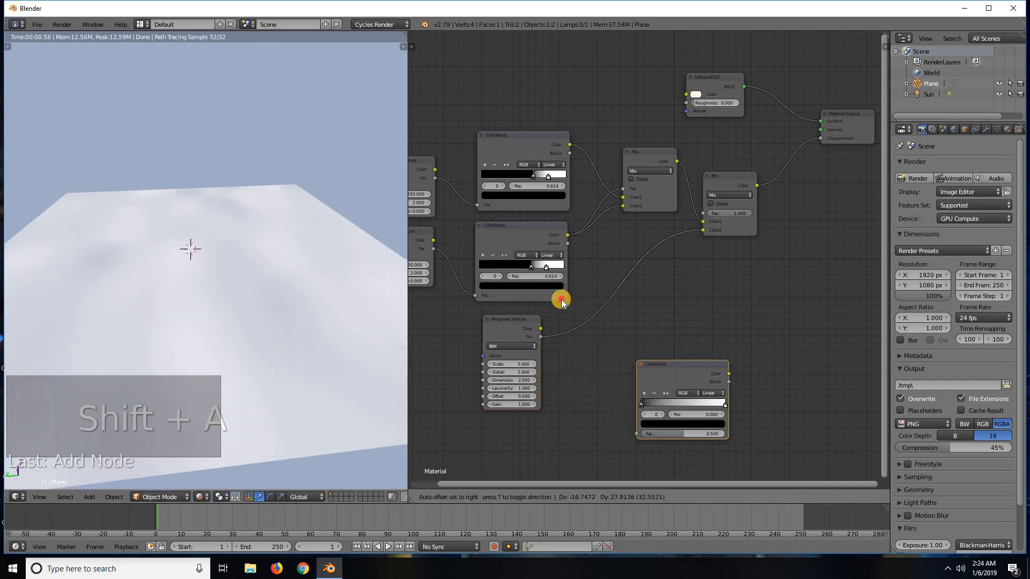
pyautogui.click(580, 347)
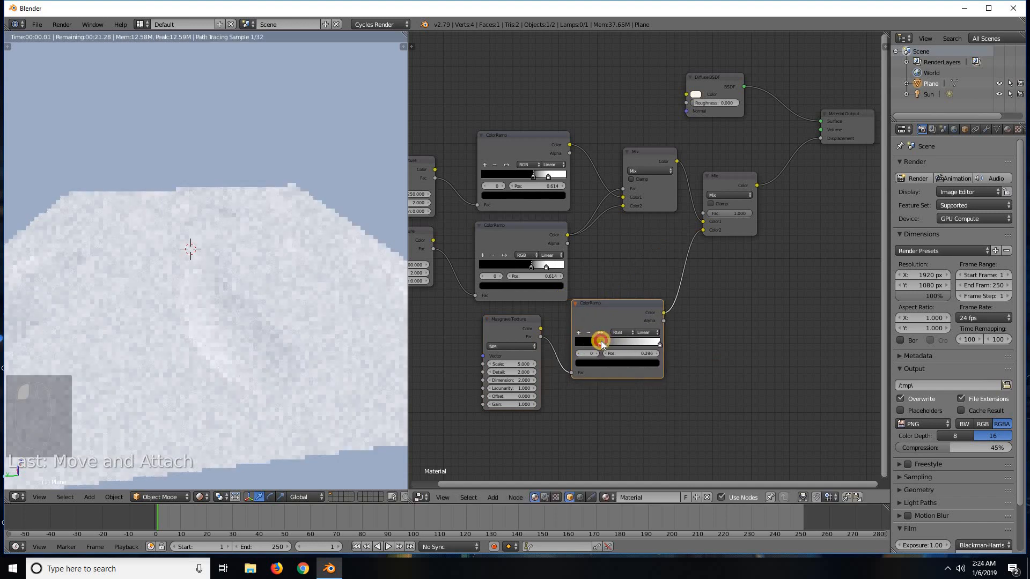
pyautogui.moveTo(603, 341); pyautogui.dragTo(550, 341)
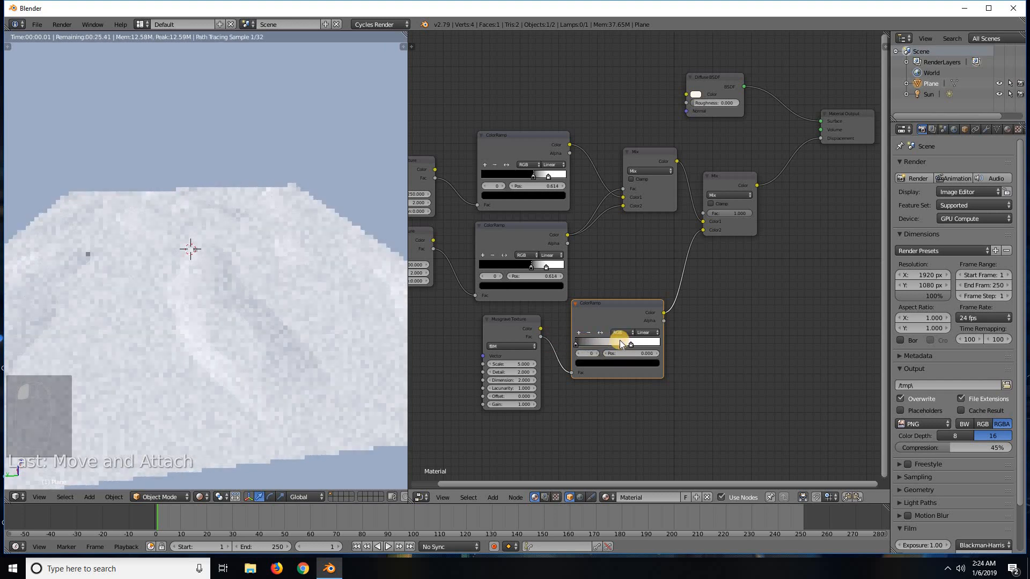
pyautogui.moveTo(621, 344); pyautogui.dragTo(711, 344)
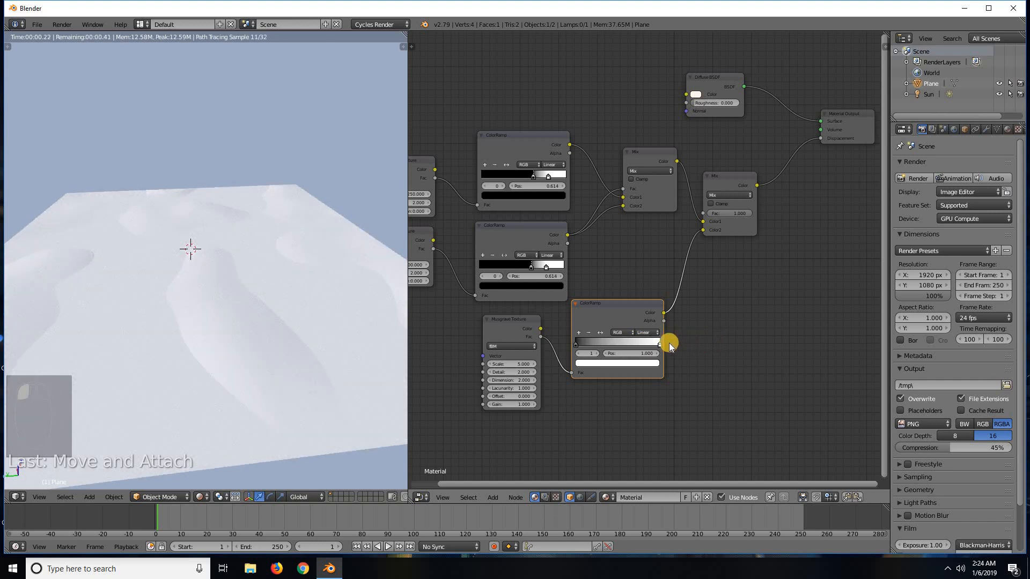
# Bypass the new ColorRamp by linking the Musgrave Texture's Fac straight into the last Mix node's Color2.
pyautogui.keyDown('ctrl'); pyautogui.moveTo(699, 289); pyautogui.dragTo(699, 294); pyautogui.keyUp('ctrl')
pyautogui.moveTo(542, 336); pyautogui.dragTo(703, 230)
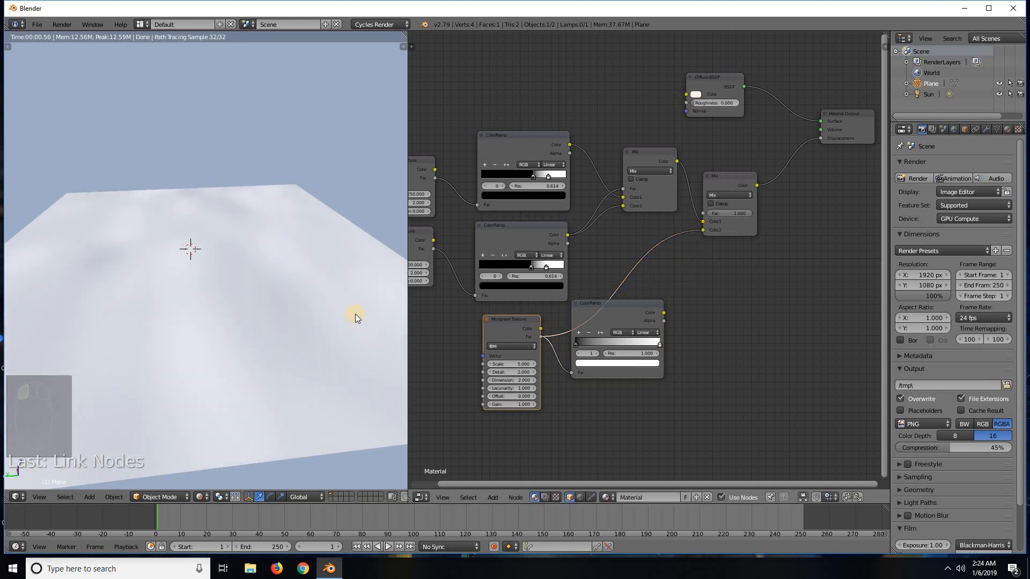
pyautogui.moveTo(625, 344); pyautogui.dragTo(587, 348)
# Check the colours of the new ColorRamp's two end stops and relink its Color output to the last Mix node's Color2.
pyautogui.scroll(2, 607, 346)
pyautogui.click(551, 373)
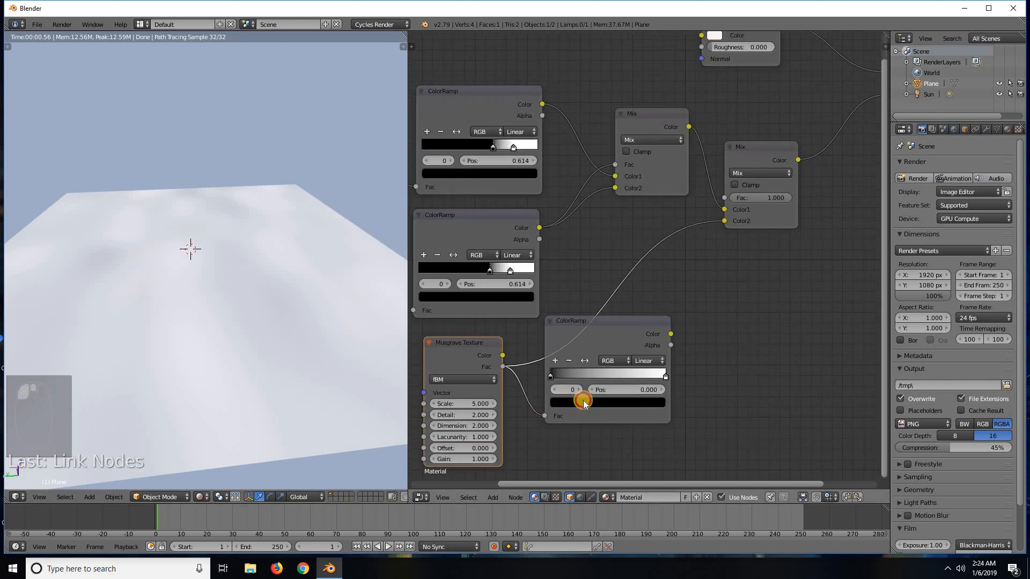
pyautogui.click(577, 403)
pyautogui.click(665, 377)
pyautogui.click(648, 401)
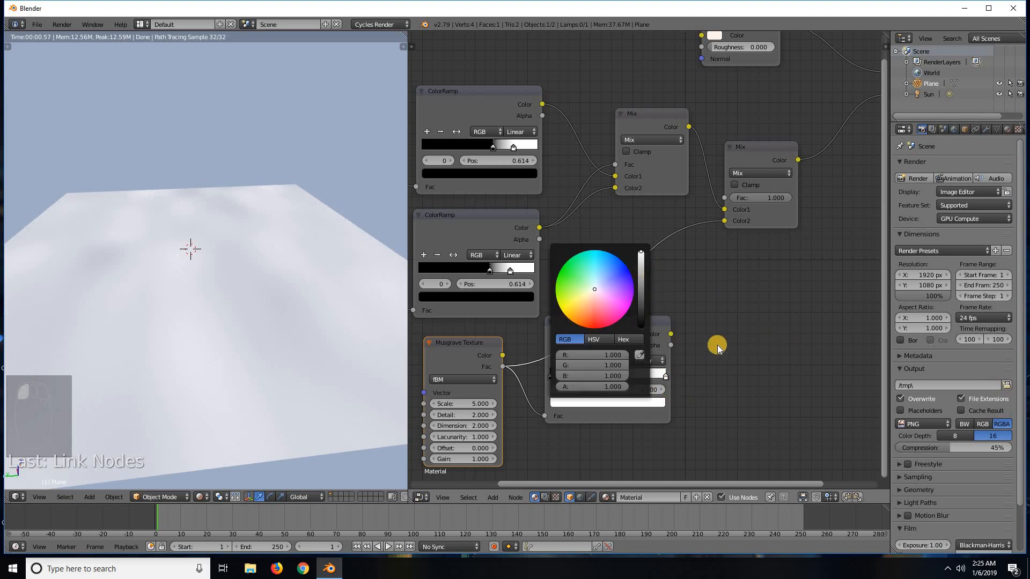
pyautogui.moveTo(713, 251); pyautogui.dragTo(723, 218)
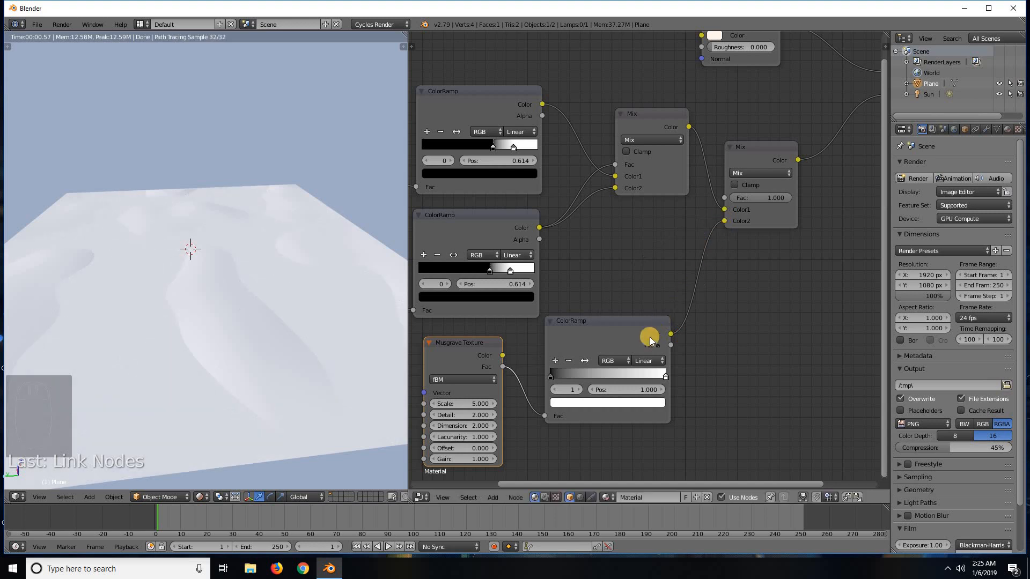
pyautogui.scroll(-1, 450, 356)
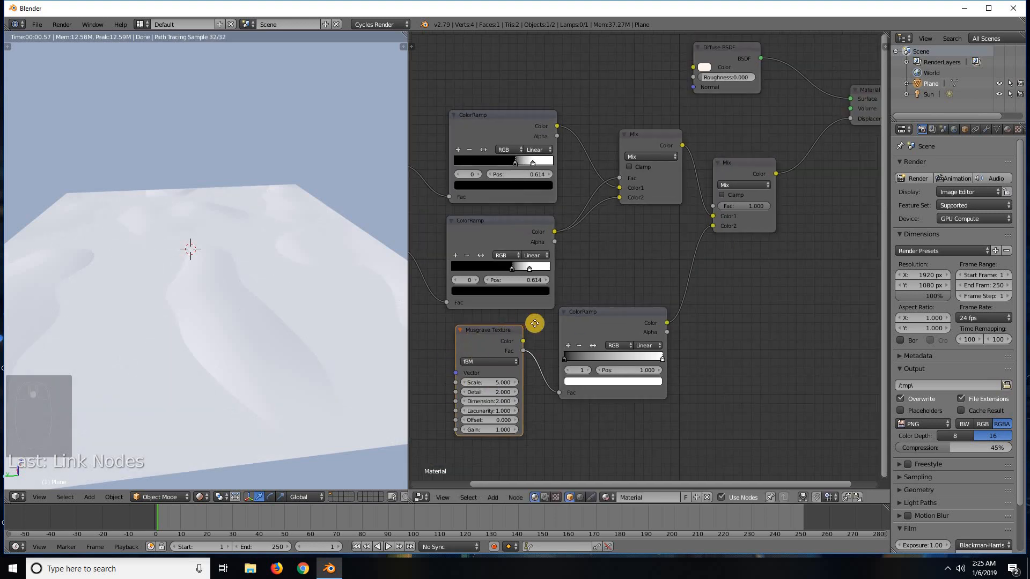
# Raise the Musgrave Texture's Scale to 144.
pyautogui.scroll(2, 581, 288)
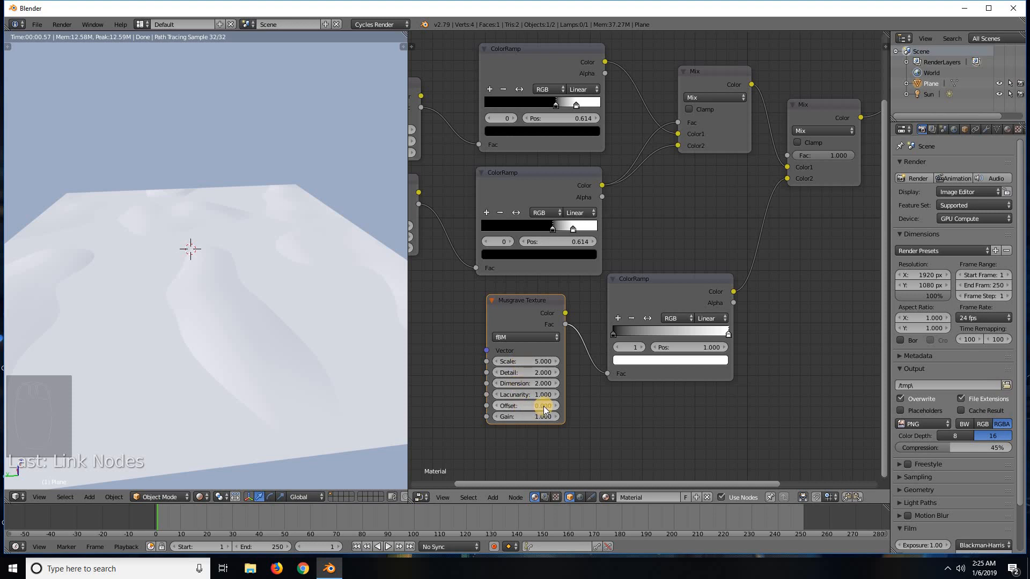
pyautogui.keyDown('ctrl'); pyautogui.moveTo(543, 407); pyautogui.dragTo(617, 400, button='middle'); pyautogui.keyUp('ctrl')
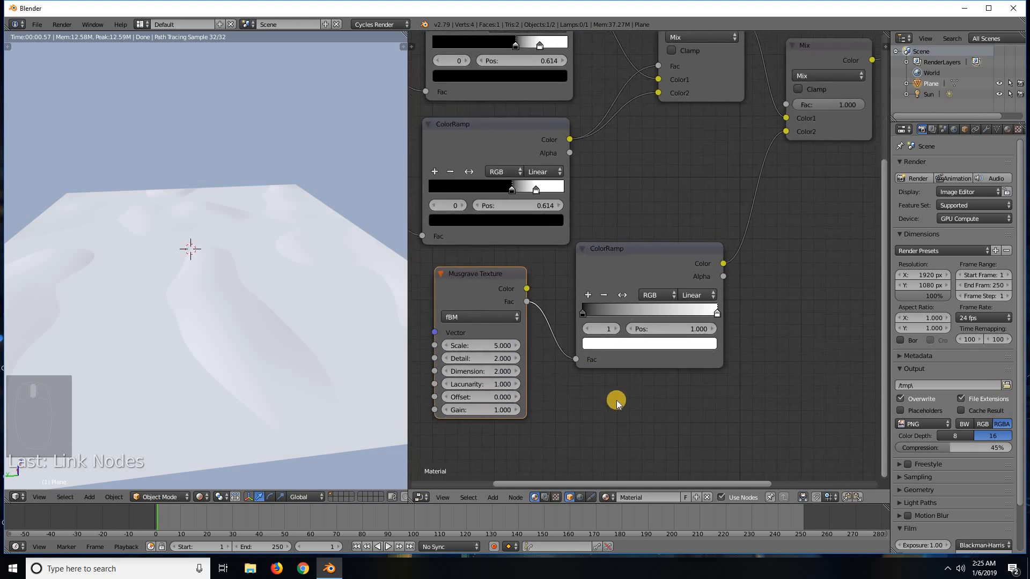
pyautogui.scroll(2, 538, 407)
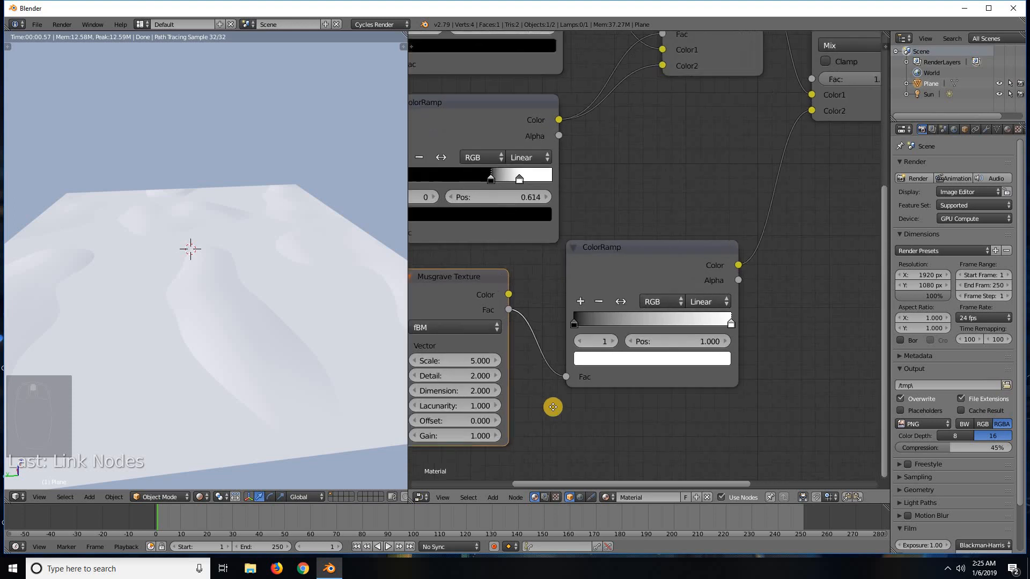
pyautogui.moveTo(542, 402); pyautogui.dragTo(586, 382, button='middle')
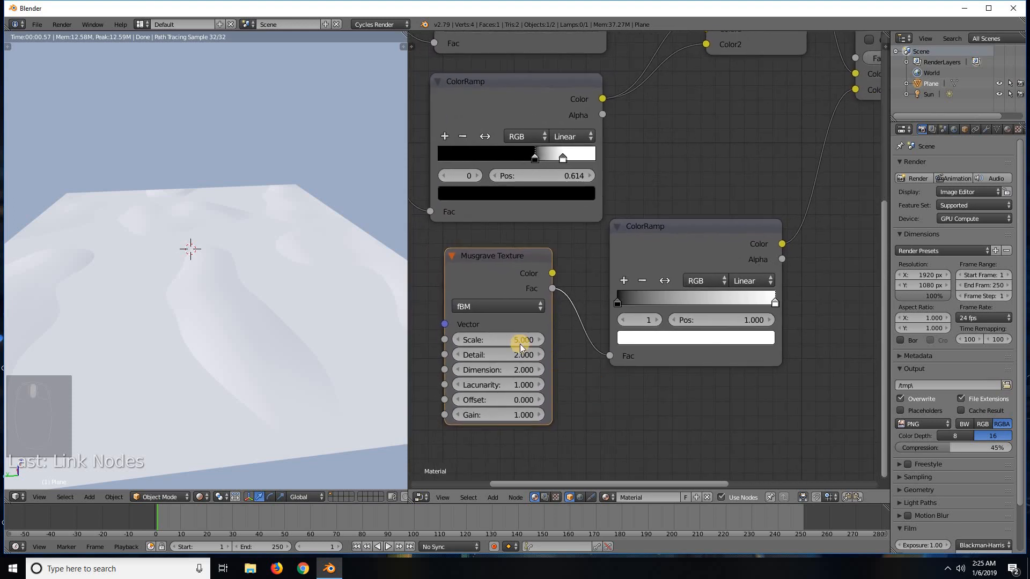
pyautogui.moveTo(494, 341); pyautogui.dragTo(241, 313)
# Compare the relief with the last Mix node's Fac at 0.000 and at 1.000, leaving it at 1.000.
pyautogui.moveTo(663, 189); pyautogui.dragTo(588, 258, button='middle')
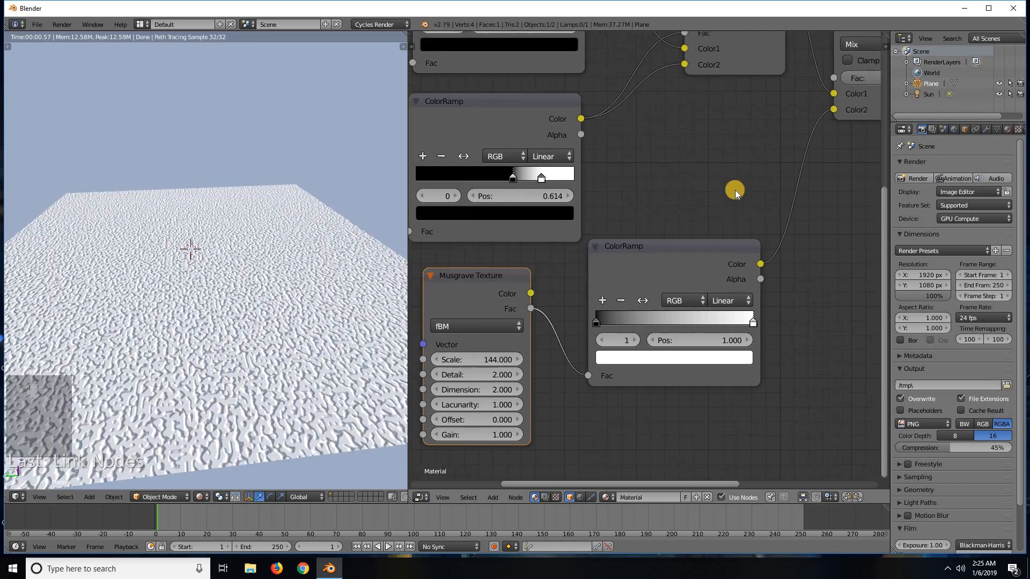
pyautogui.moveTo(829, 130); pyautogui.dragTo(715, 133)
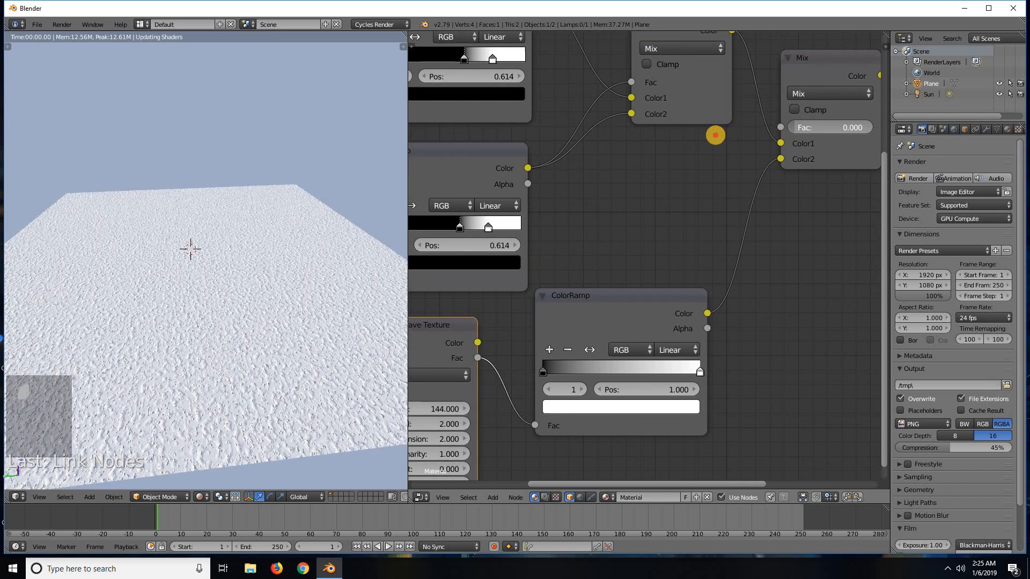
pyautogui.moveTo(890, 129); pyautogui.dragTo(872, 129)
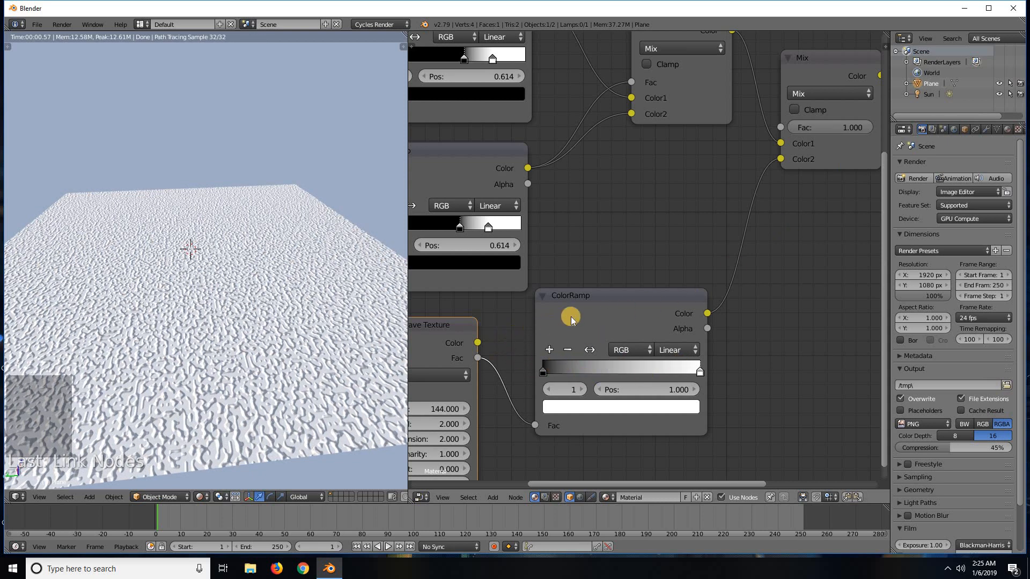
# Set the Musgrave Texture's Scale to 200 and its Detail to 2.100.
pyautogui.moveTo(570, 317); pyautogui.dragTo(634, 295, button='middle')
pyautogui.click(500, 385)
pyautogui.write('2')
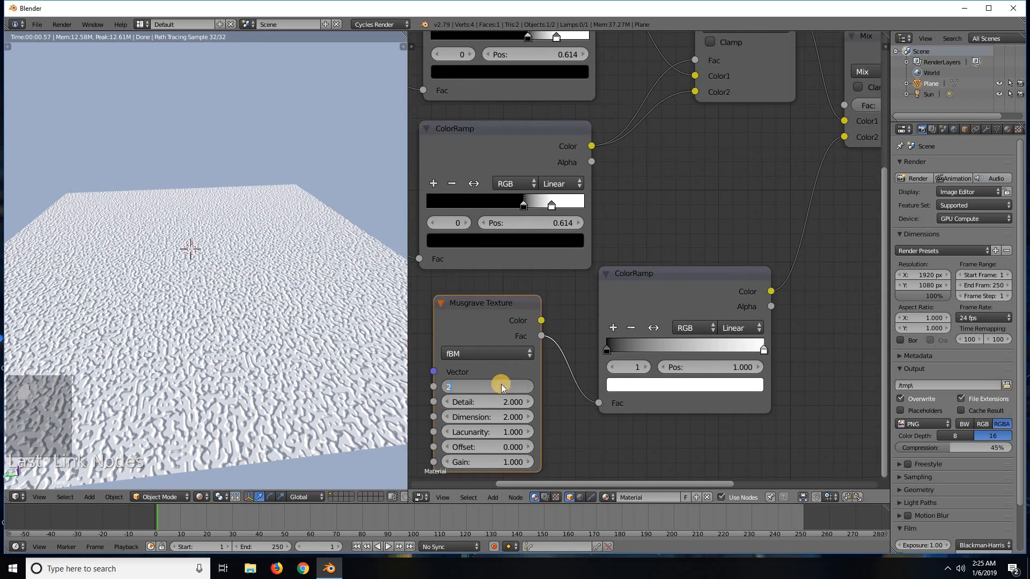
pyautogui.write('00')
pyautogui.press('Return')
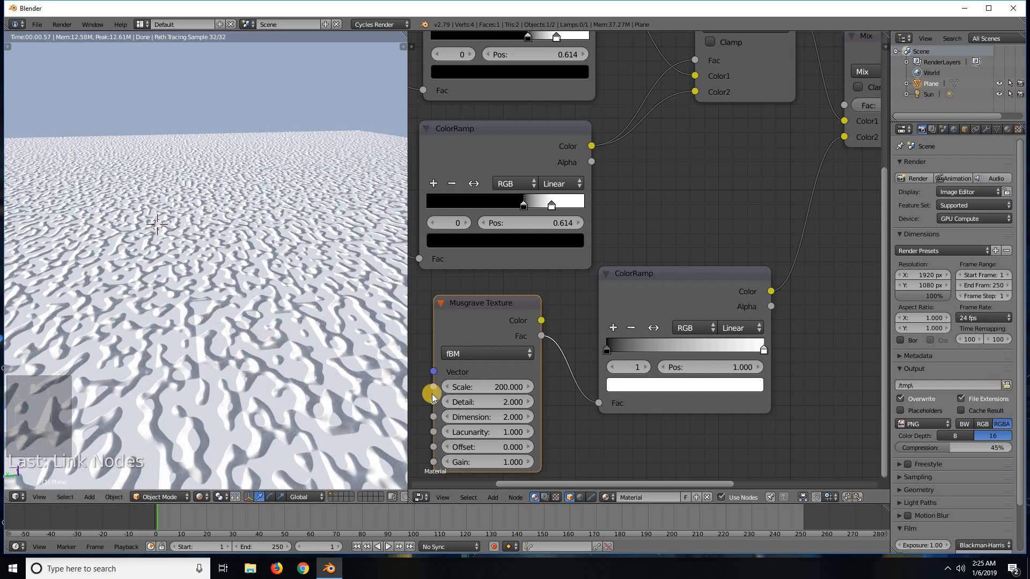
pyautogui.moveTo(504, 400)
pyautogui.mouseDown()
pyautogui.moveTo(543, 395)
pyautogui.moveTo(457, 397)
pyautogui.moveTo(450, 418)
pyautogui.mouseUp()
pyautogui.moveTo(599, 407); pyautogui.dragTo(625, 379, button='middle')
# Try raising the Musgrave Texture's Dimension to 22.600 and undo the Dimension changes.
pyautogui.click(507, 390)
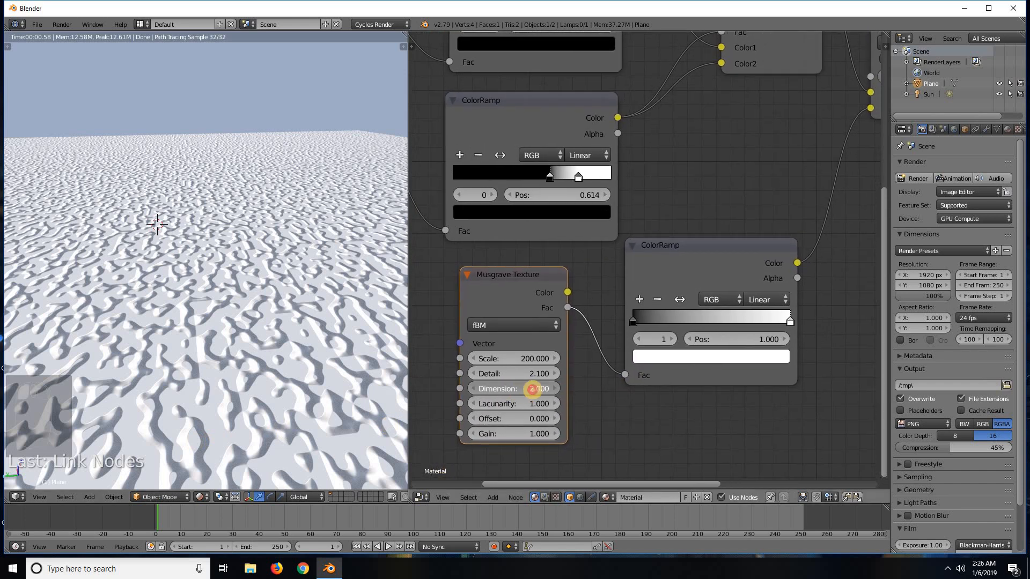
pyautogui.write('12.2')
pyautogui.press('Return')
pyautogui.moveTo(484, 389); pyautogui.dragTo(508, 395)
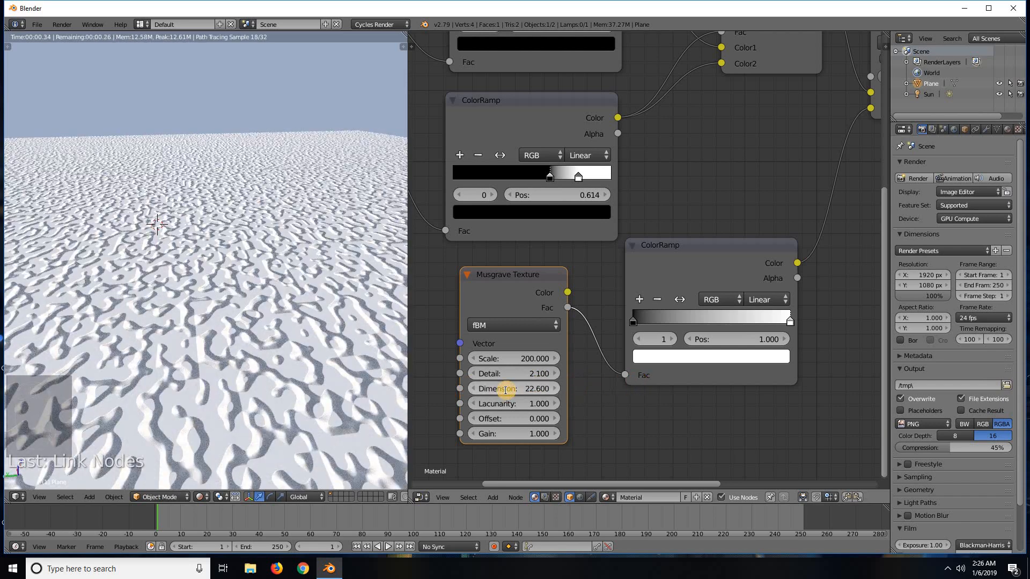
pyautogui.click(505, 390)
pyautogui.write('22.6')
pyautogui.press('Return')
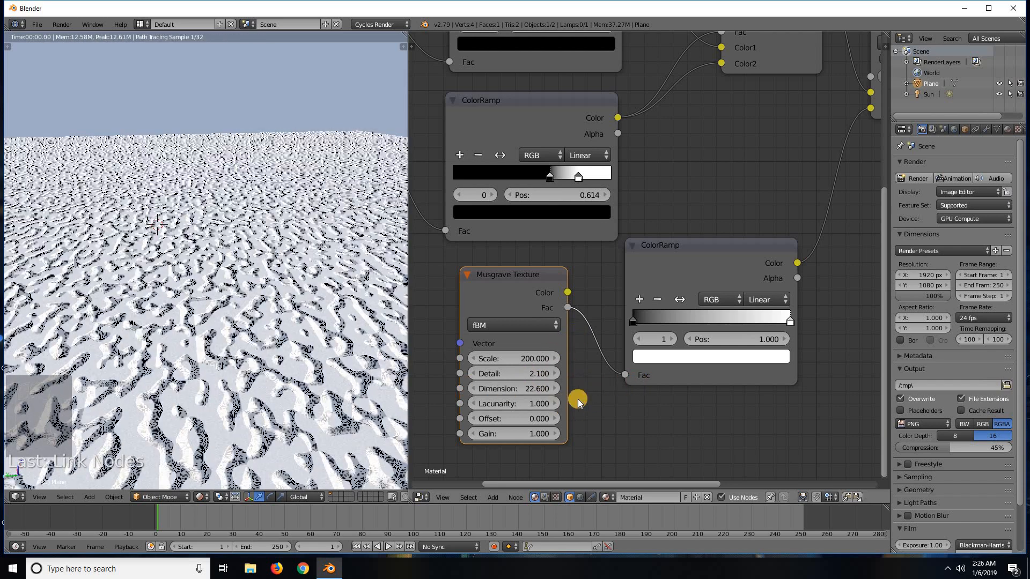
pyautogui.hotkey('ctrl', 'z')
pyautogui.hotkey('ctrl', 'z')
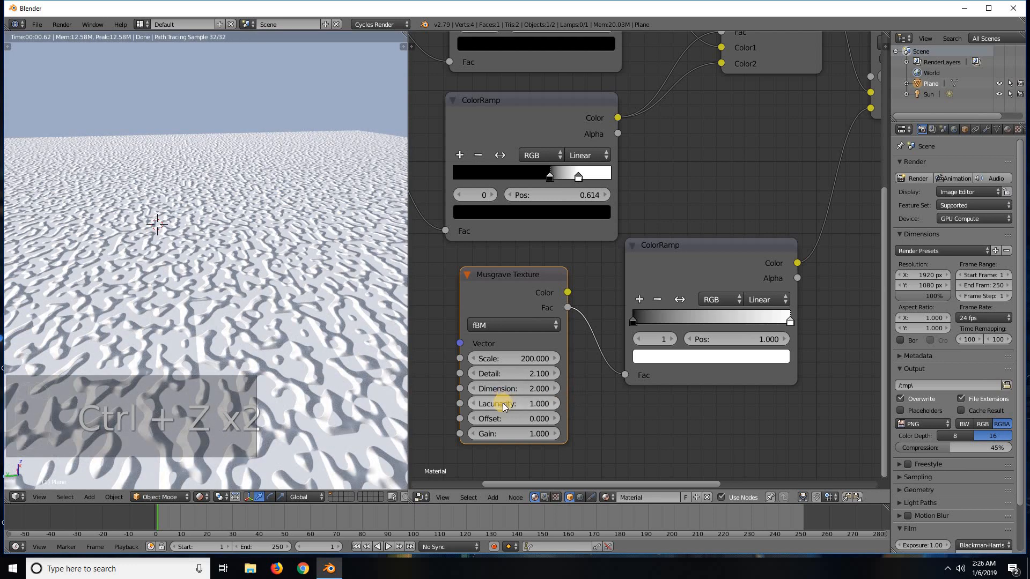
# Try the Musgrave Texture's Lacunarity at 5.100 and 3.100, examining the relief up close.
pyautogui.moveTo(497, 404); pyautogui.dragTo(521, 399)
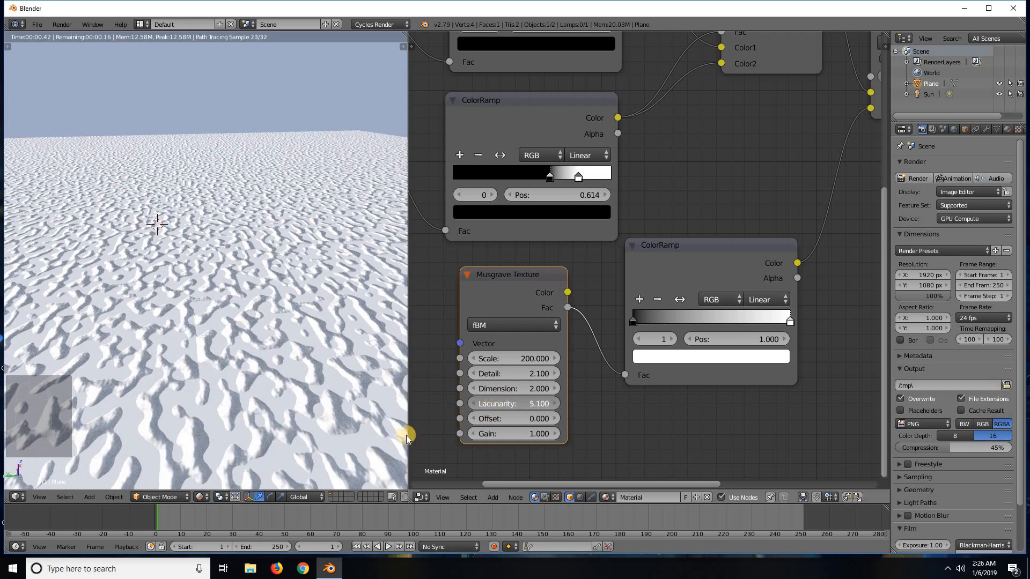
pyautogui.scroll(9, 169, 404)
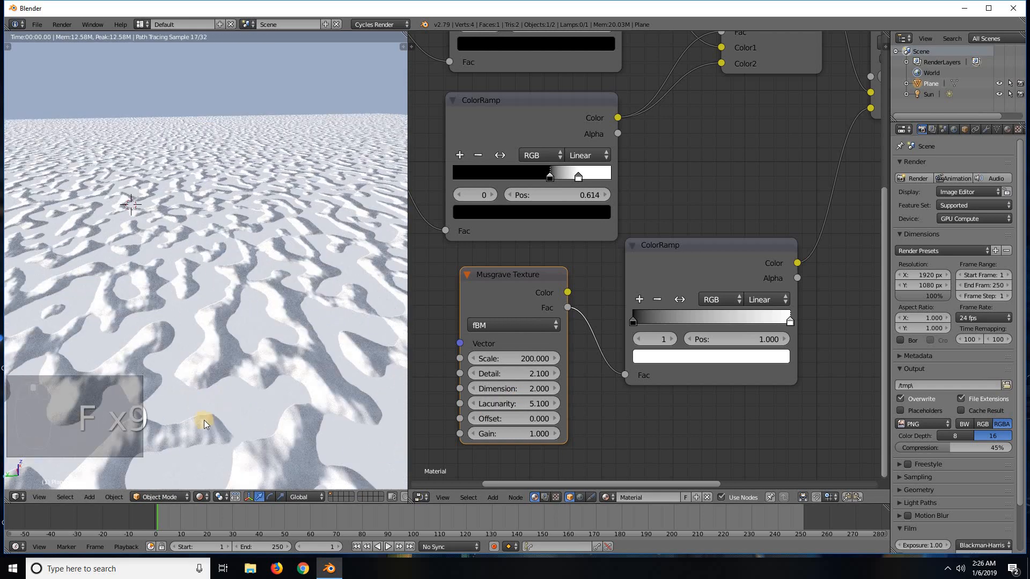
pyautogui.press('f')
pyautogui.press('f')
pyautogui.press('f')
pyautogui.press('f')
pyautogui.press('f')
pyautogui.press('f')
pyautogui.press('f')
pyautogui.press('f')
pyautogui.press('f')
pyautogui.press('f')
pyautogui.press('f')
pyautogui.press('f')
pyautogui.press('f')
pyautogui.press('f')
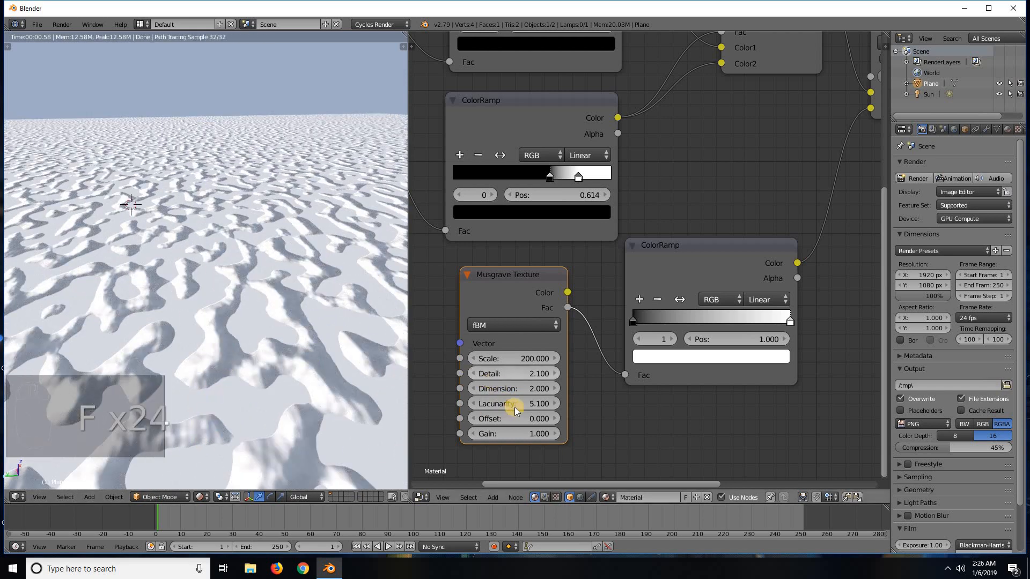
pyautogui.moveTo(511, 404); pyautogui.dragTo(246, 460)
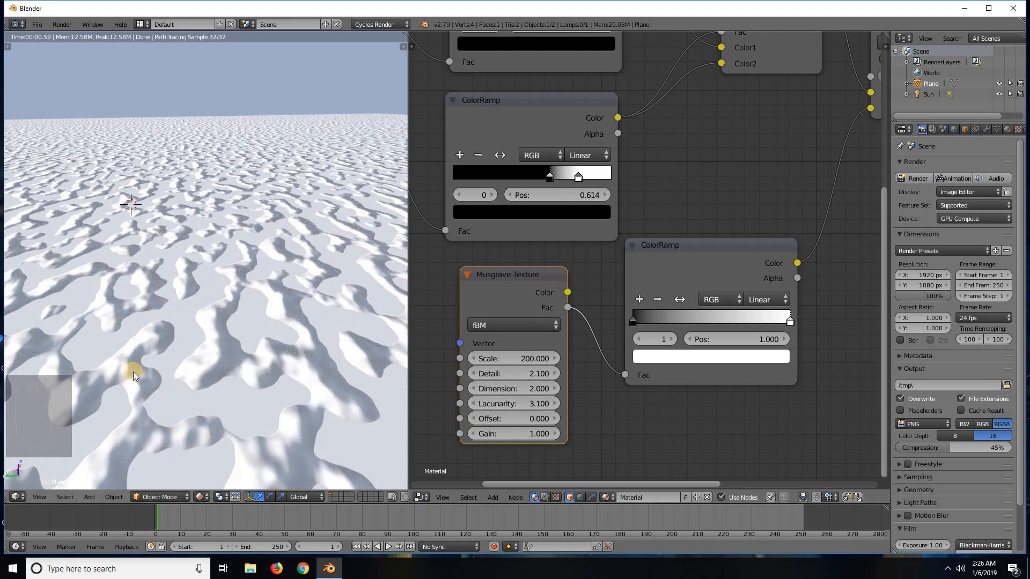
# Set the Musgrave Texture's Lacunarity to 8.800 and inspect the relief up close and across the whole plane.
pyautogui.moveTo(525, 404); pyautogui.dragTo(561, 400)
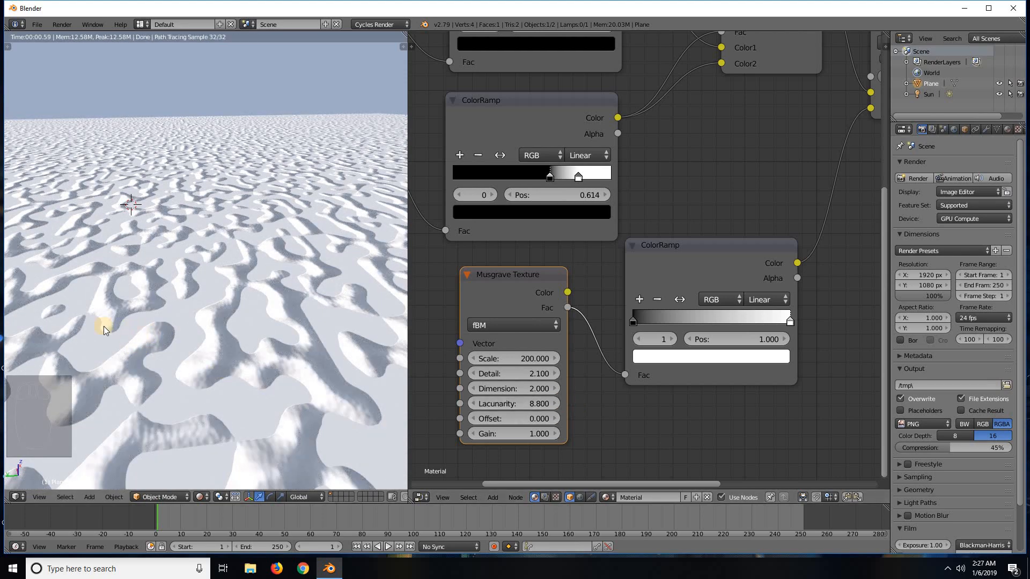
pyautogui.scroll(2, 285, 378)
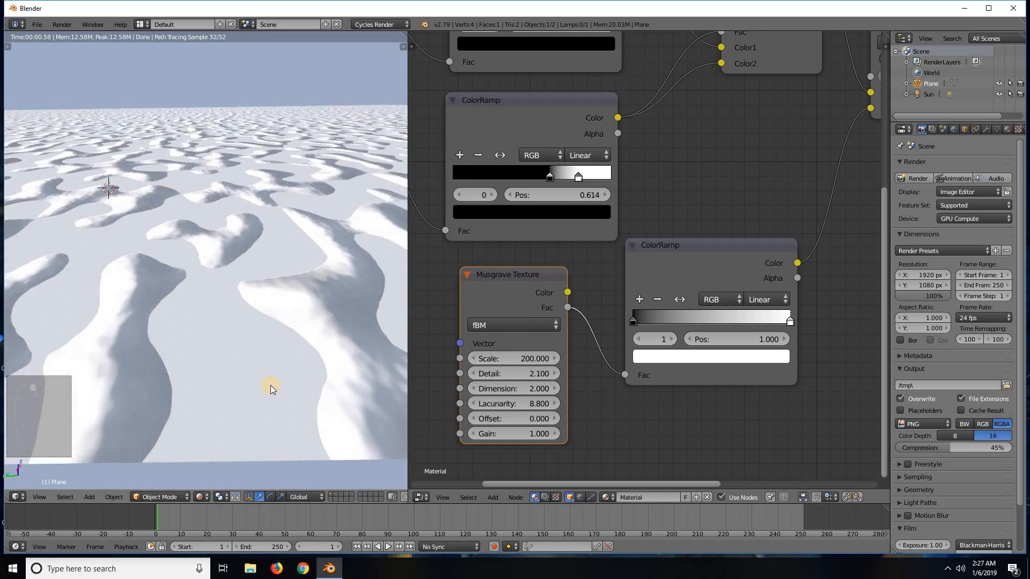
pyautogui.scroll(-3, 270, 385)
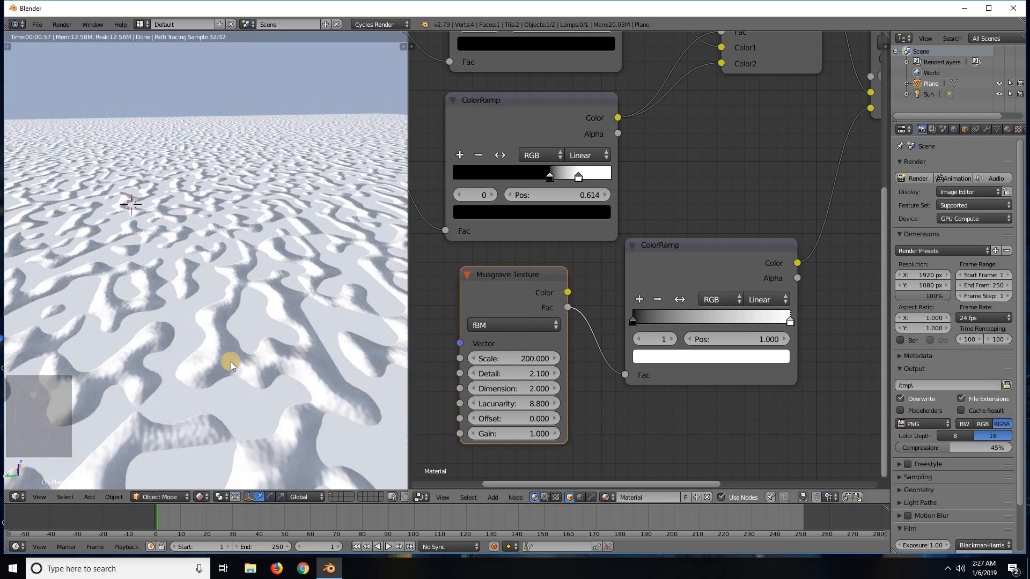
pyautogui.scroll(-6, 261, 386)
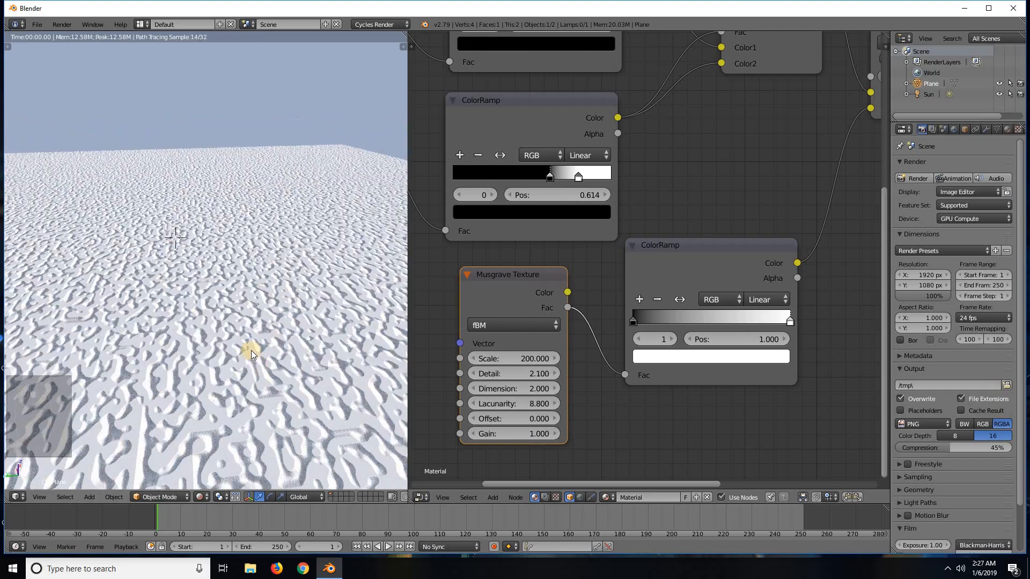
pyautogui.scroll(4, 253, 396)
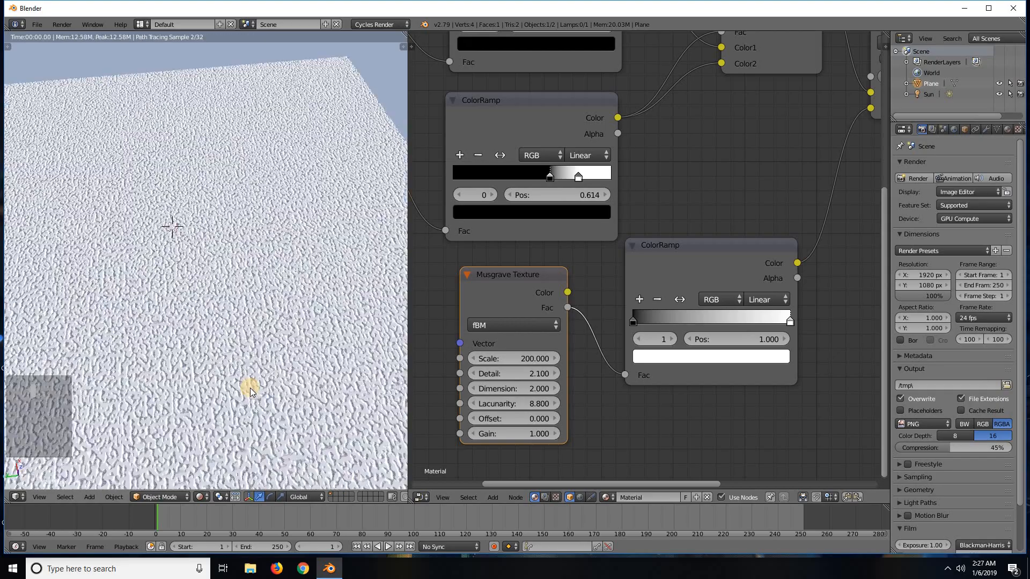
pyautogui.scroll(-5, 310, 385)
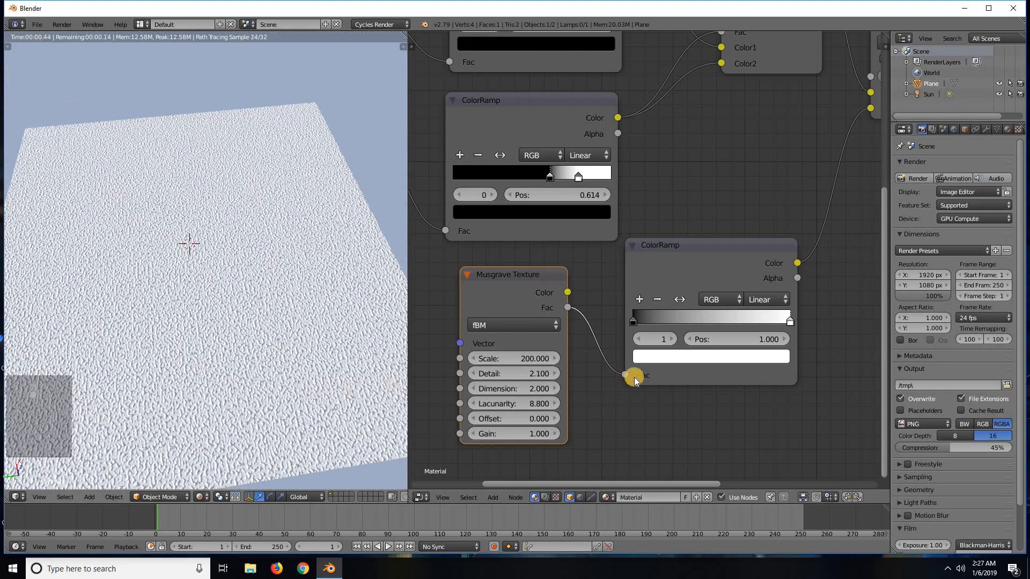
pyautogui.moveTo(530, 444); pyautogui.dragTo(325, 532, button='middle')
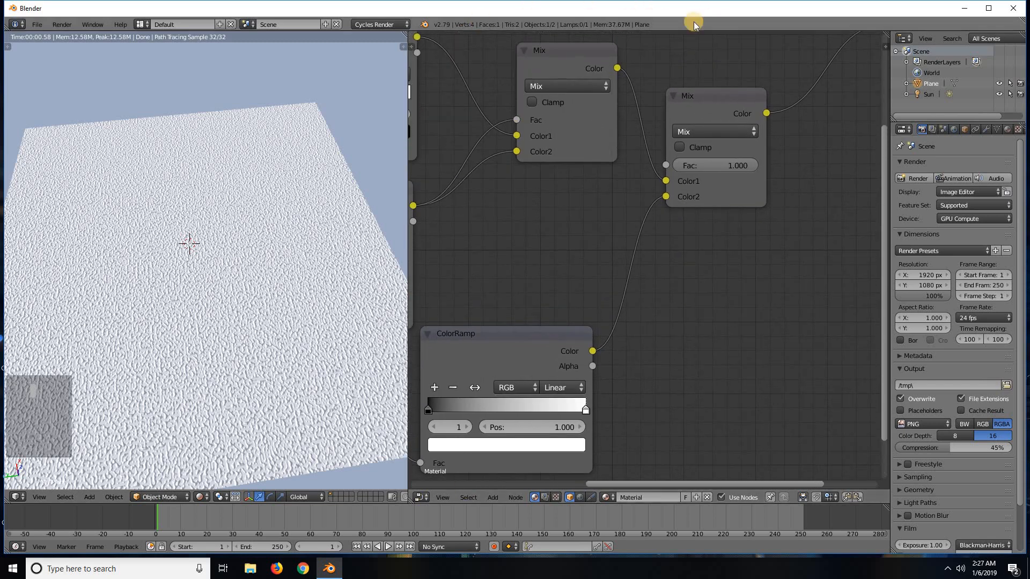
pyautogui.scroll(2, 271, 255)
pyautogui.scroll(3, 285, 256)
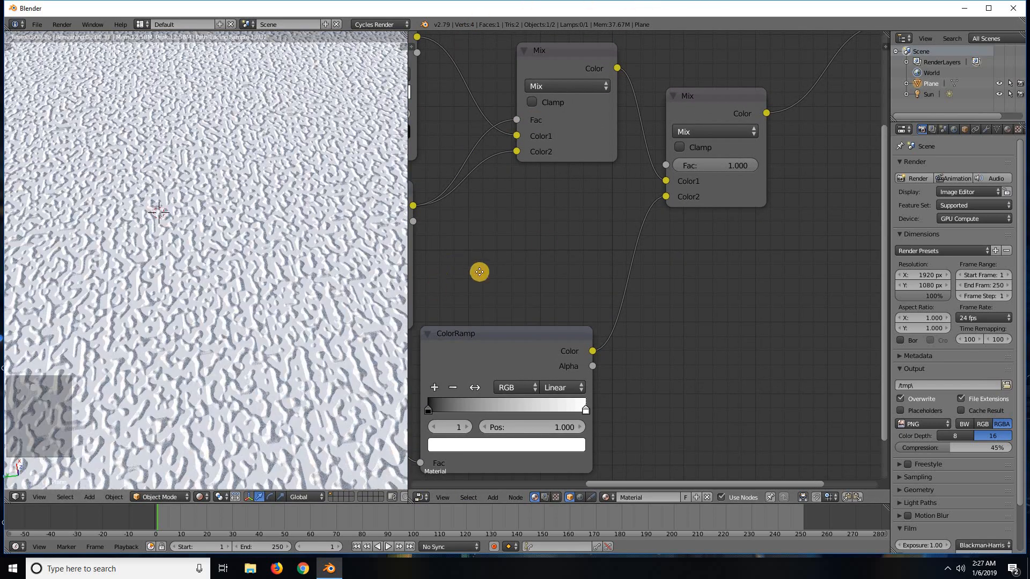
# Try other values for the Musgrave Texture's Offset and raise its Gain to 17.400, cancelling both changes.
pyautogui.moveTo(481, 272); pyautogui.dragTo(708, 147, button='middle')
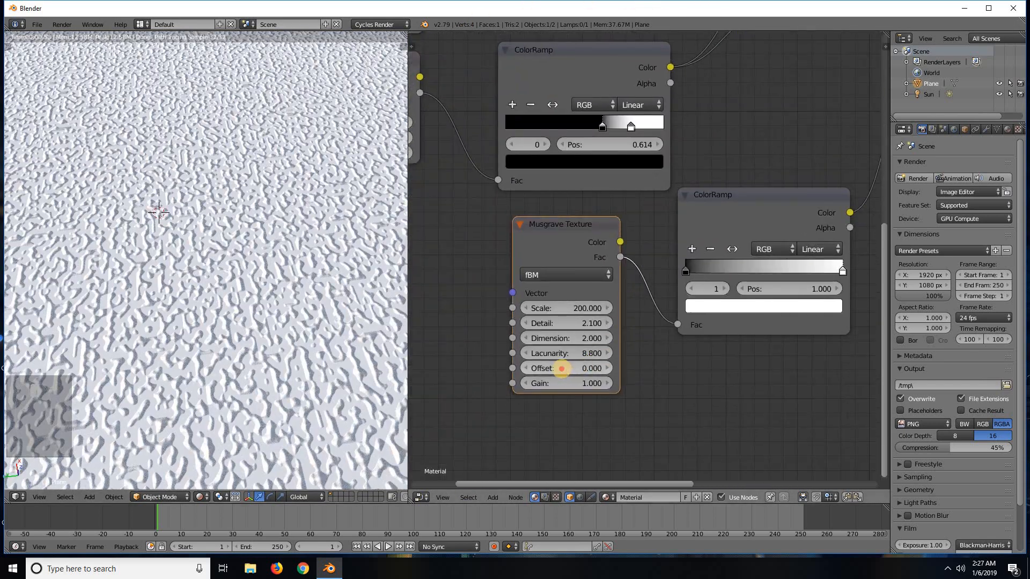
pyautogui.moveTo(562, 368); pyautogui.dragTo(928, 329)
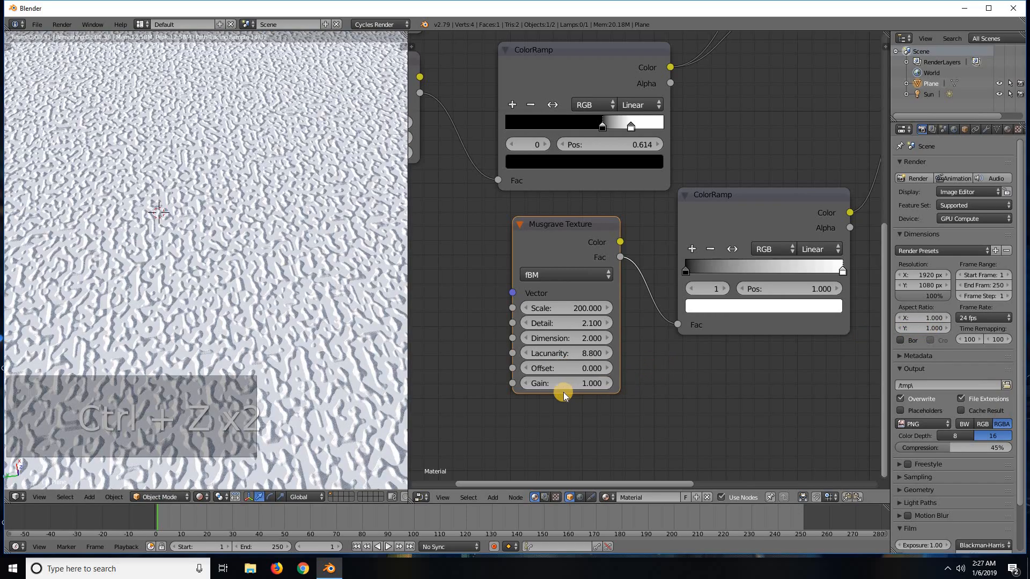
pyautogui.click(570, 381)
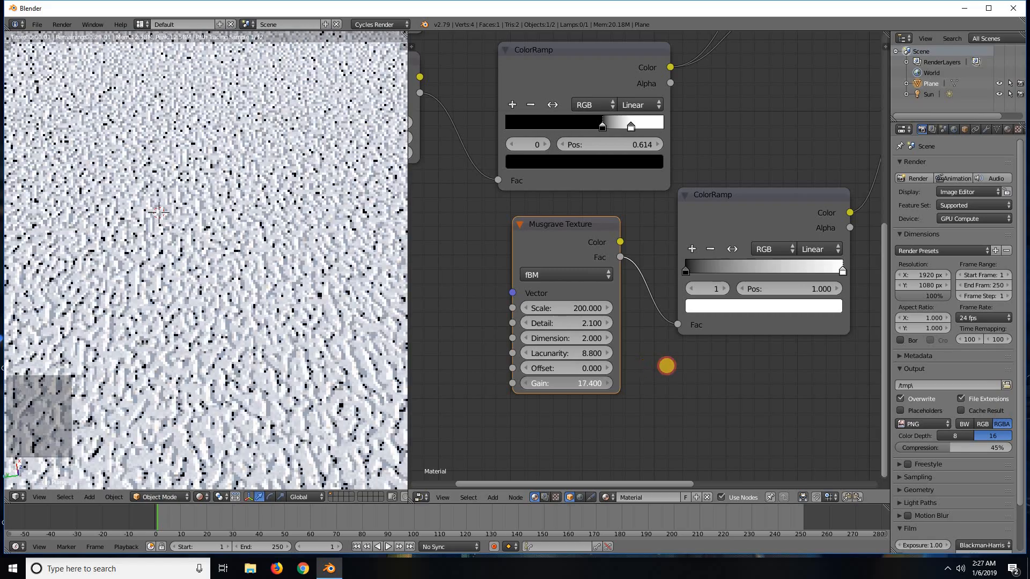
pyautogui.rightClick(703, 363)
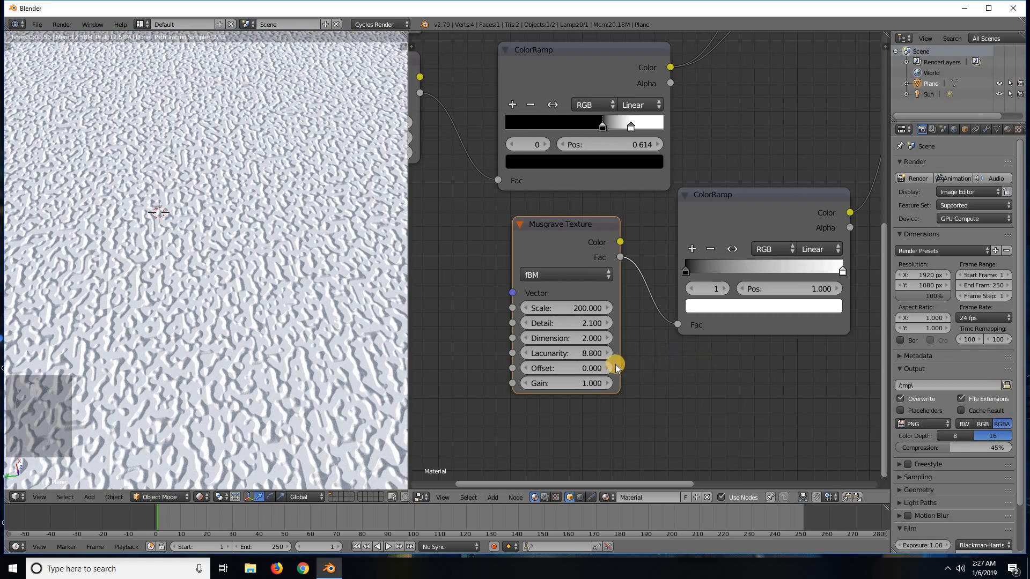
# Try sharpening the Musgrave's ColorRamp with the black stop at 0.009 and the white stop at 0.082, inspecting the relief up close.
pyautogui.moveTo(687, 301); pyautogui.dragTo(638, 315, button='middle')
pyautogui.moveTo(658, 288)
pyautogui.mouseDown()
pyautogui.moveTo(735, 279)
pyautogui.moveTo(643, 280)
pyautogui.mouseUp()
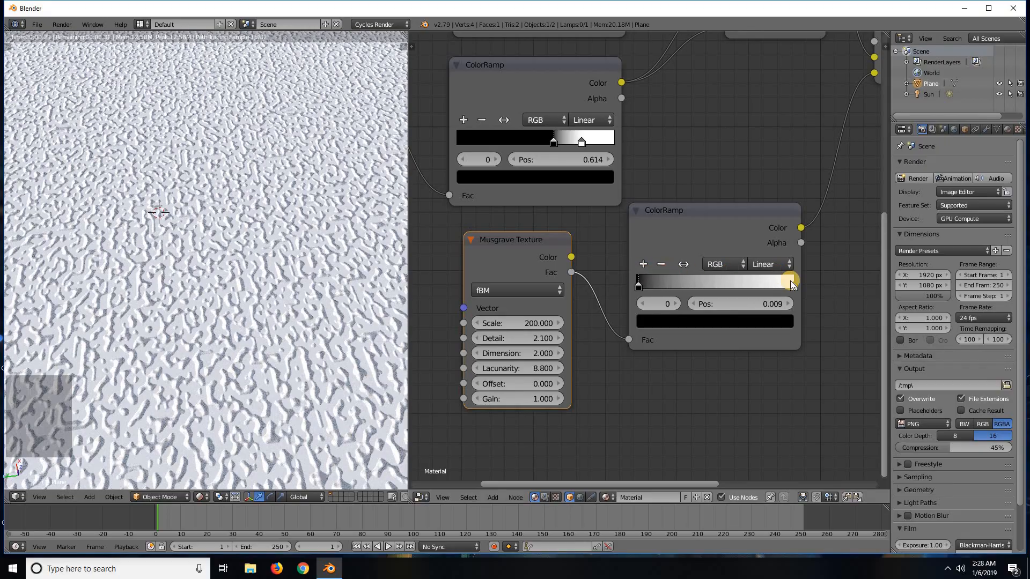
pyautogui.moveTo(757, 291); pyautogui.dragTo(644, 280)
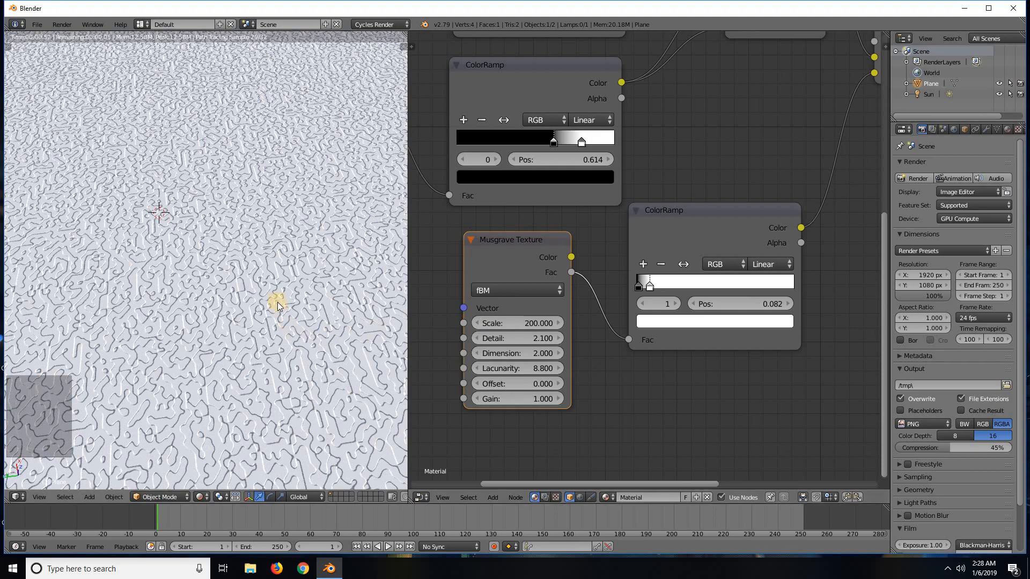
pyautogui.moveTo(275, 302); pyautogui.dragTo(274, 299, button='middle')
pyautogui.scroll(2, 273, 300)
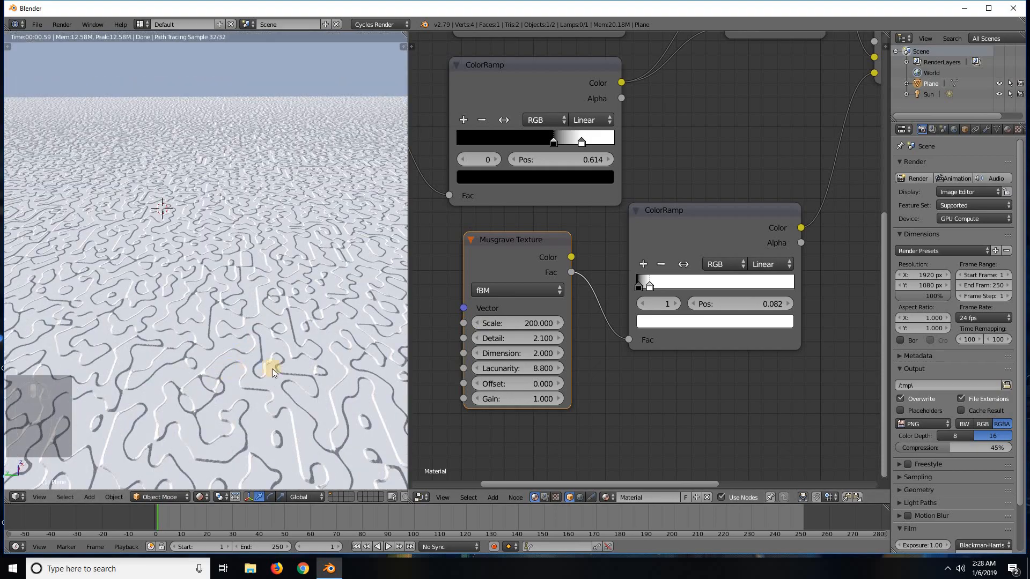
# Return the Musgrave's ColorRamp to its full range, with the black stop at 0.000 and the white stop at 1.000.
pyautogui.moveTo(649, 282); pyautogui.dragTo(783, 282)
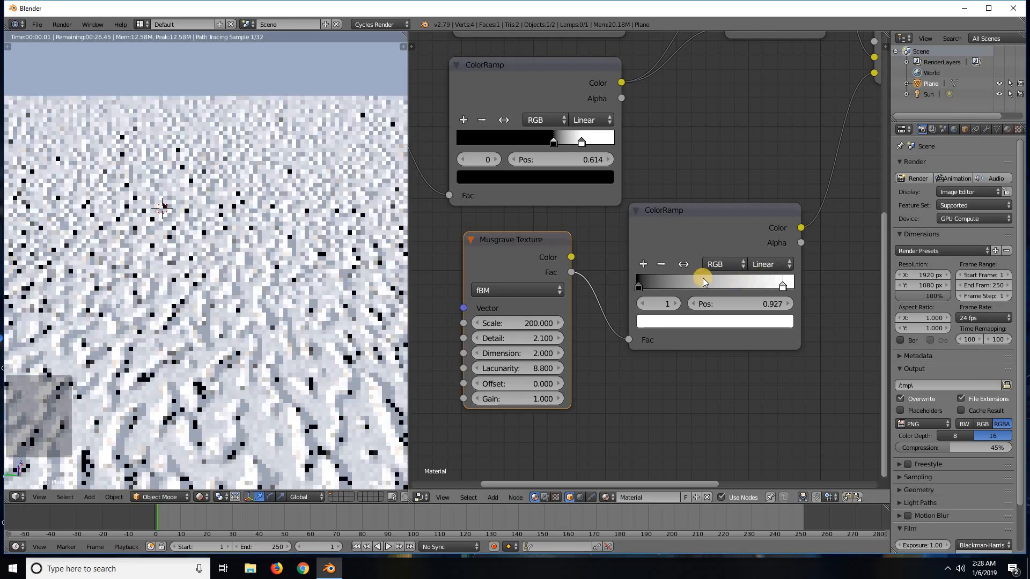
pyautogui.moveTo(639, 285)
pyautogui.mouseDown()
pyautogui.moveTo(665, 279)
pyautogui.moveTo(635, 282)
pyautogui.mouseUp()
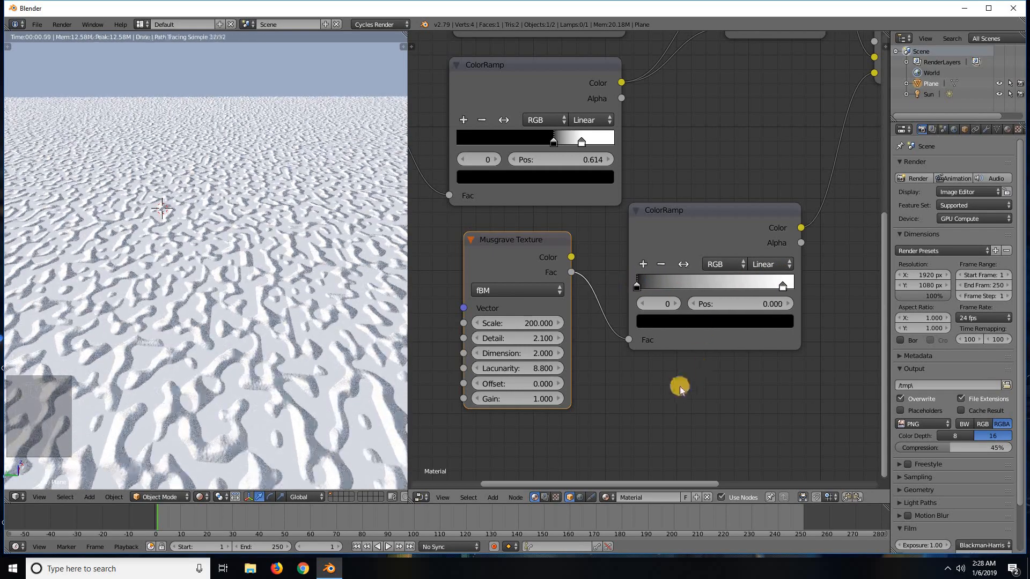
pyautogui.moveTo(620, 366); pyautogui.dragTo(582, 314, button='middle')
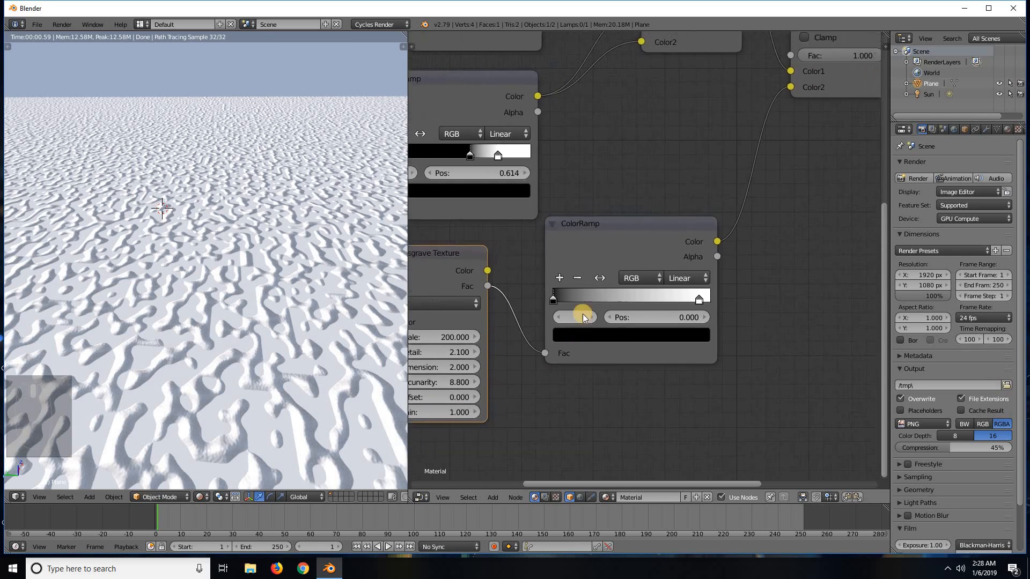
pyautogui.moveTo(672, 159); pyautogui.dragTo(620, 230, button='middle')
pyautogui.scroll(-1, 617, 262)
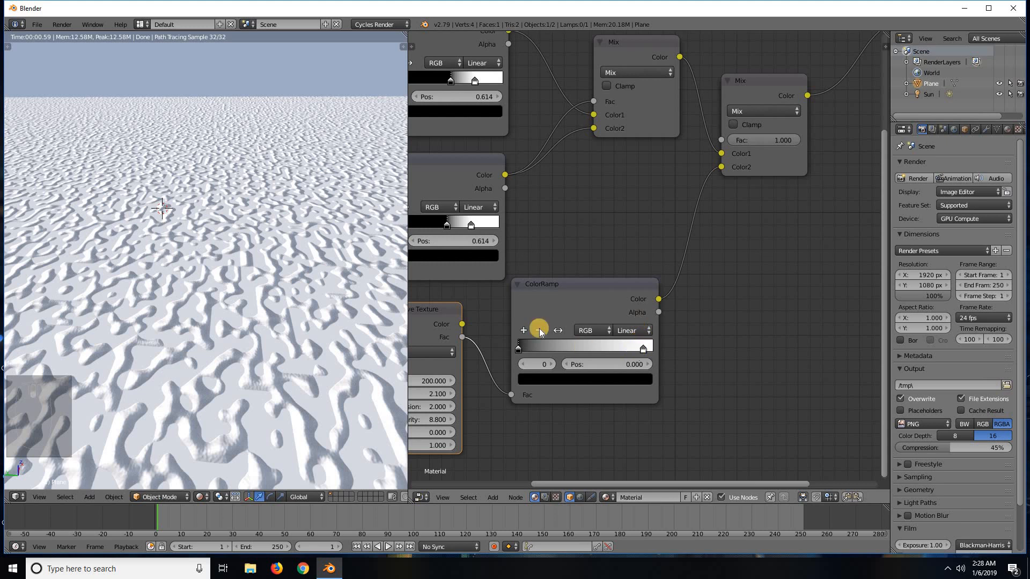
pyautogui.click(562, 314)
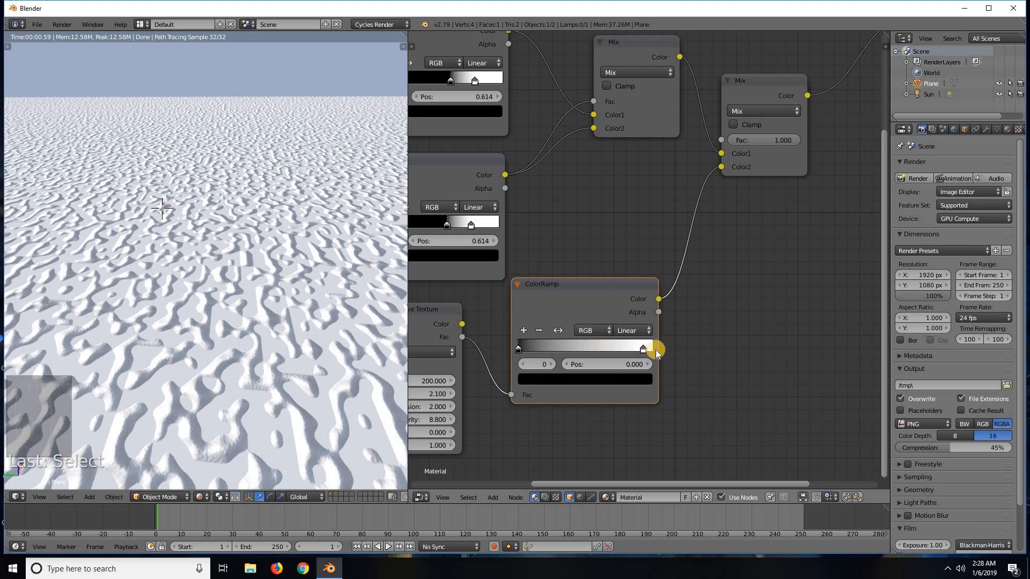
pyautogui.moveTo(642, 348); pyautogui.dragTo(656, 346)
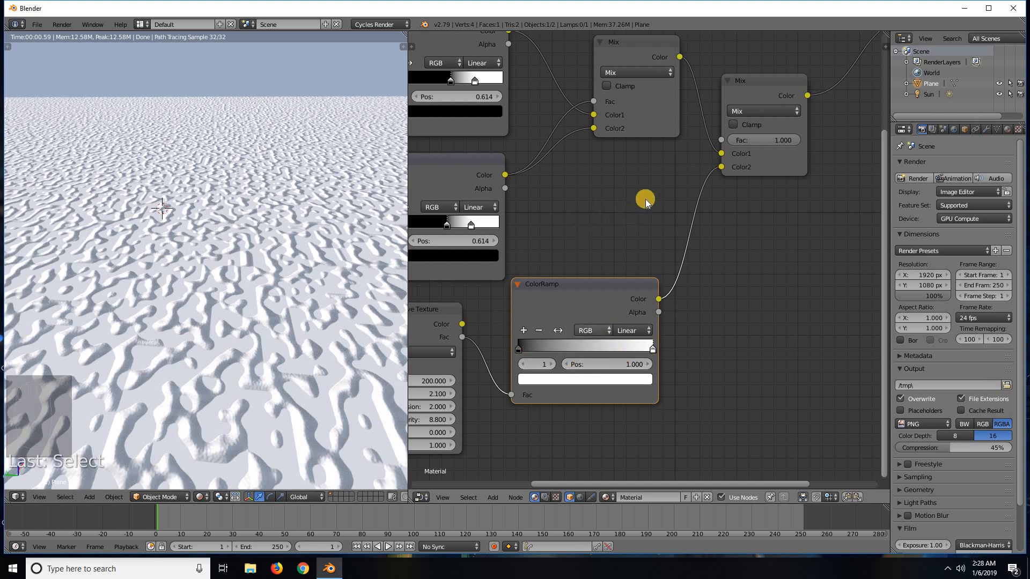
# Try the final Mix node's Fac at 0.291 and return it to 1.000.
pyautogui.scroll(-4, 622, 203)
pyautogui.moveTo(644, 211); pyautogui.dragTo(691, 217, button='middle')
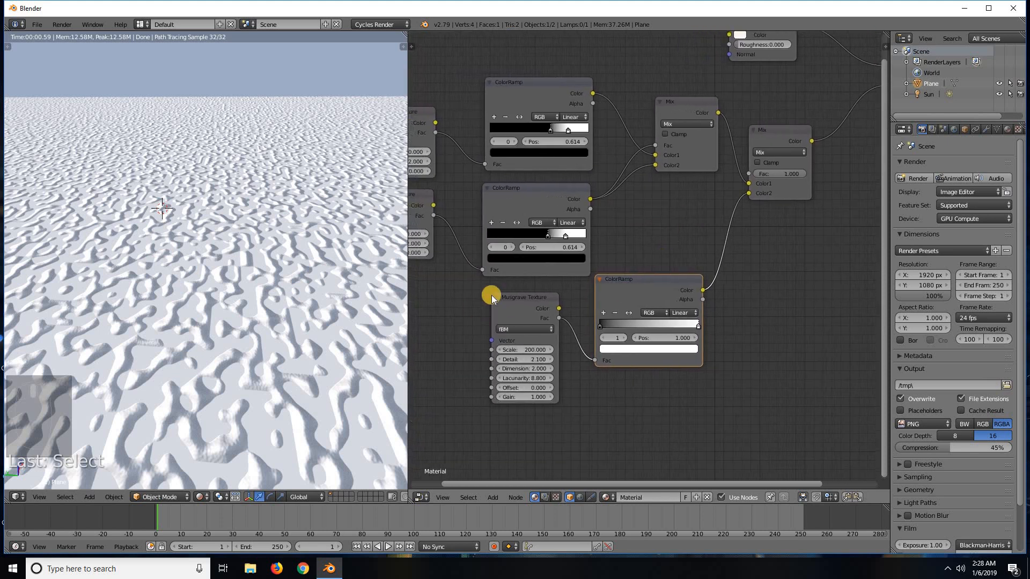
pyautogui.moveTo(771, 174); pyautogui.dragTo(683, 169)
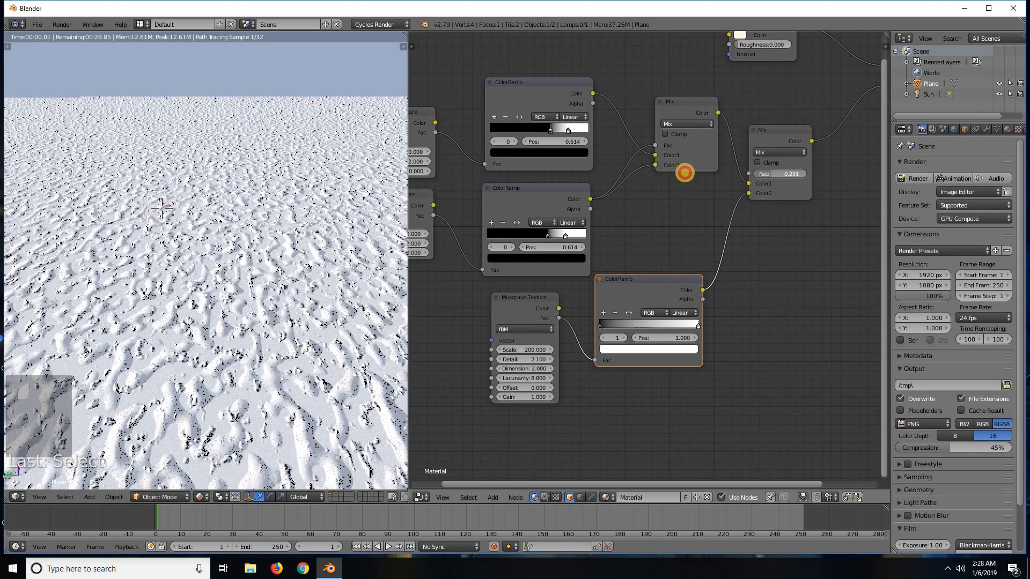
pyautogui.moveTo(747, 167); pyautogui.dragTo(798, 161)
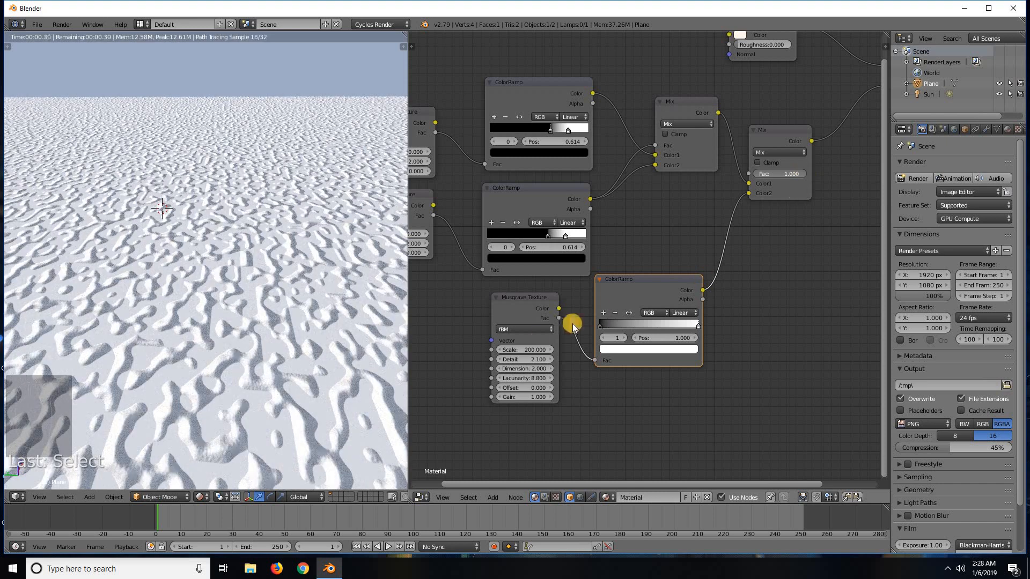
# Raise the Musgrave Texture's Scale to 750, trying 300 and 500 on the way.
pyautogui.click(527, 349)
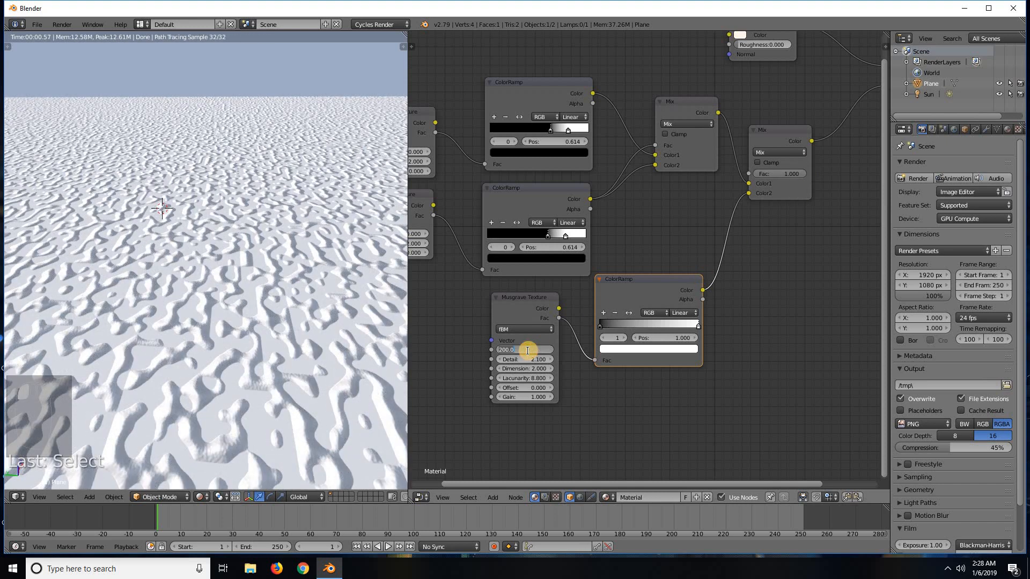
pyautogui.write('300.0')
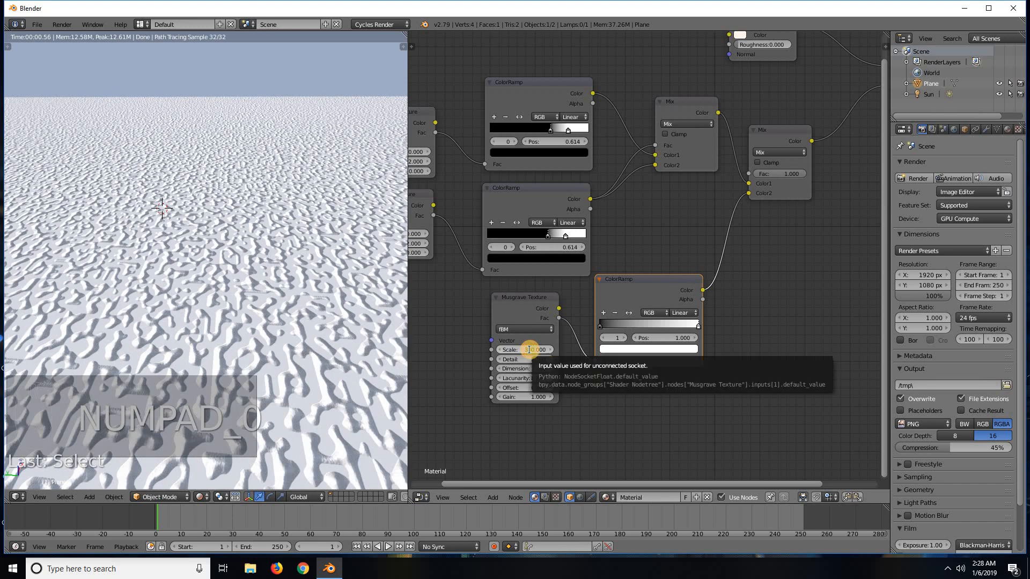
pyautogui.write('0')
pyautogui.press('Return')
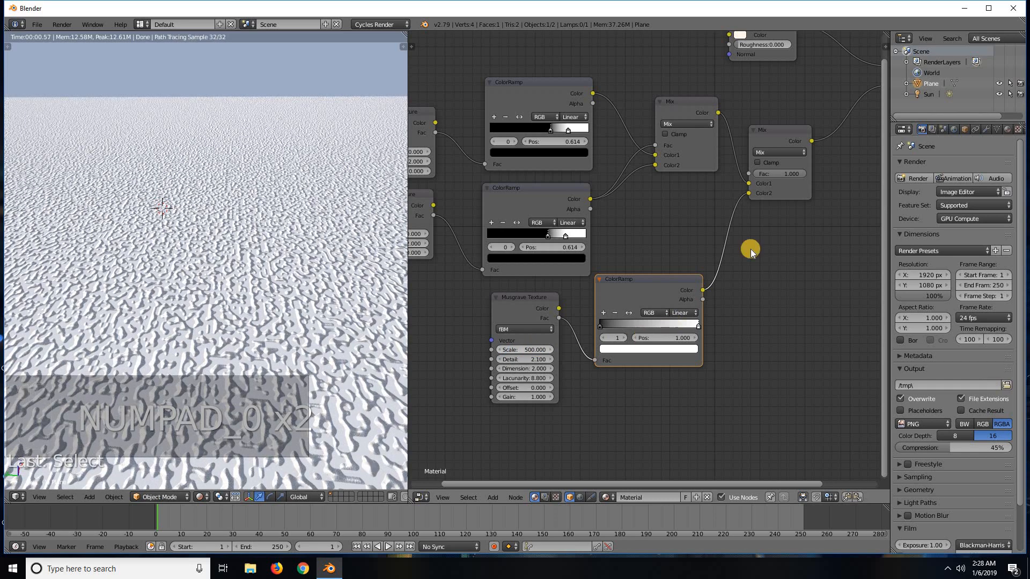
pyautogui.moveTo(791, 171); pyautogui.dragTo(816, 168)
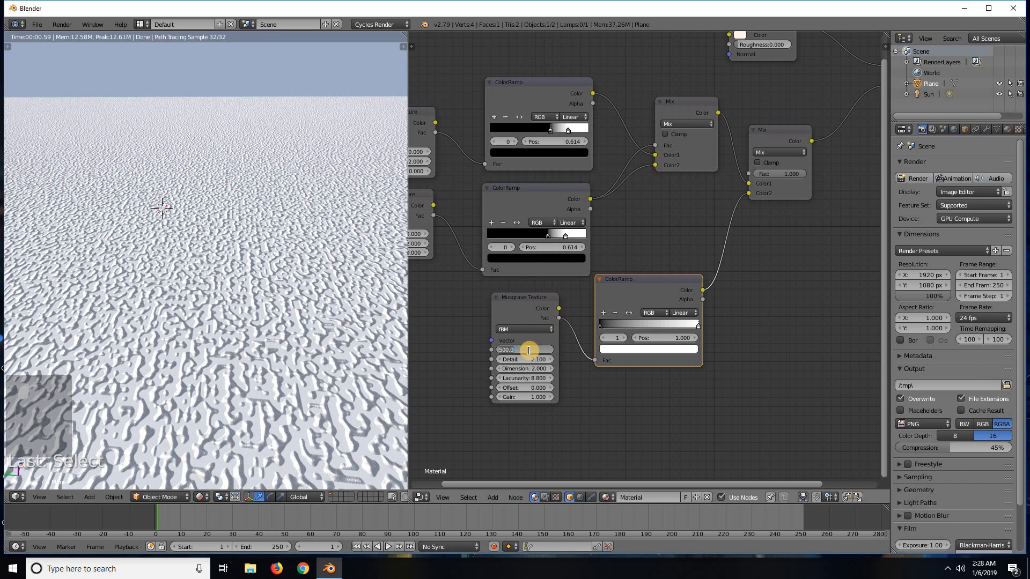
pyautogui.press('Return')
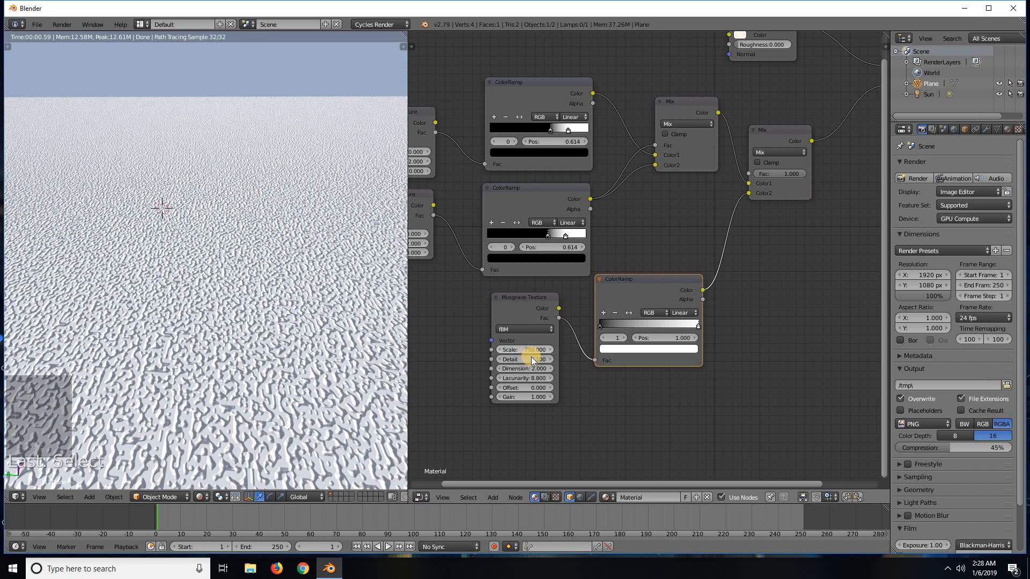
# Set the Musgrave ColorRamp's black stop to 0.318 and reposition that ColorRamp and the final Mix node for a tidier layout.
pyautogui.moveTo(602, 324); pyautogui.dragTo(636, 328)
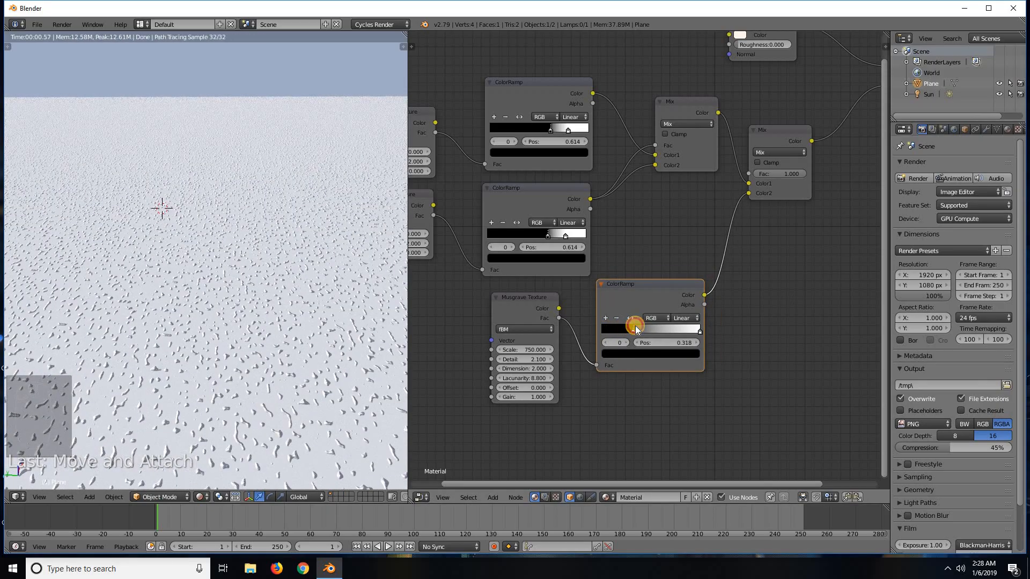
pyautogui.moveTo(694, 283); pyautogui.dragTo(675, 292)
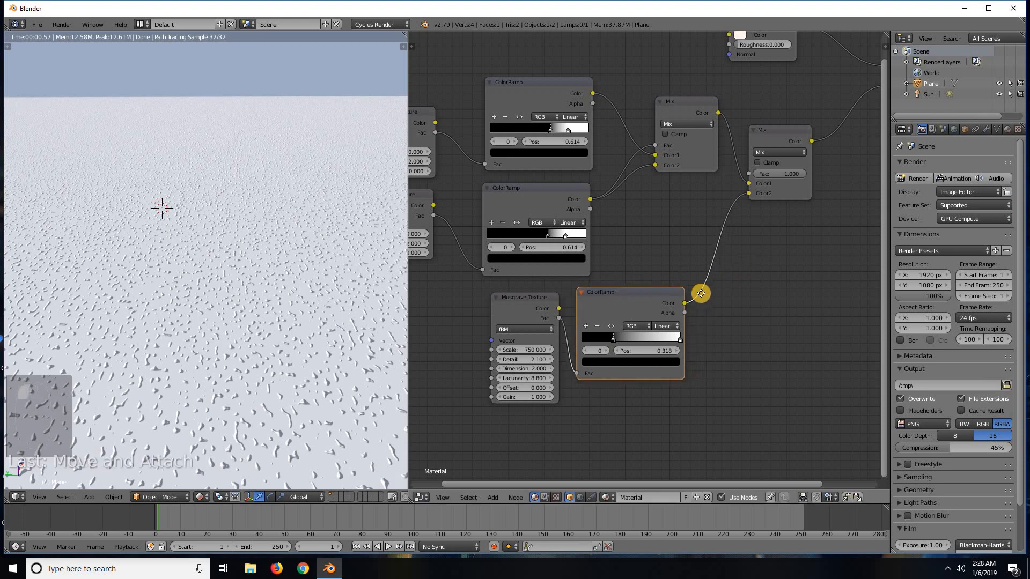
pyautogui.moveTo(767, 163); pyautogui.dragTo(707, 199, button='middle')
pyautogui.moveTo(727, 170); pyautogui.dragTo(757, 169)
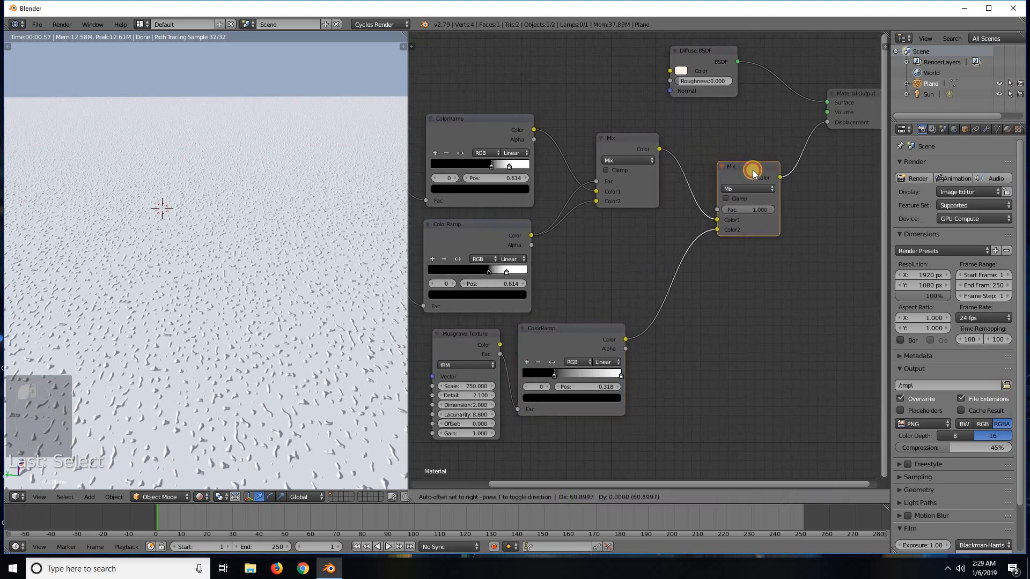
pyautogui.moveTo(253, 355); pyautogui.dragTo(221, 351, button='middle')
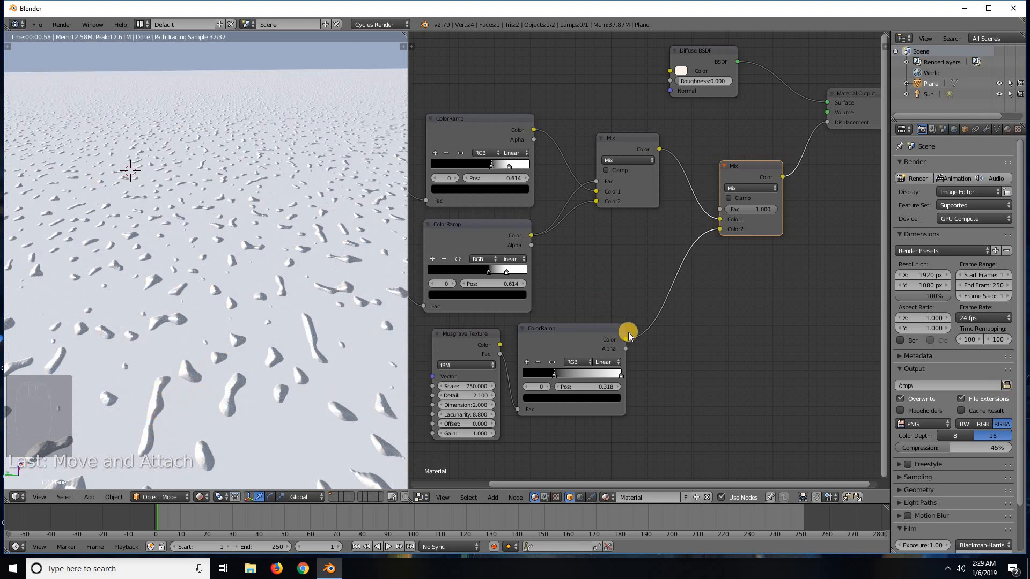
# Try feeding the Musgrave ColorRamp's Color output into the Diffuse BSDF's Color and cut that link.
pyautogui.moveTo(626, 339); pyautogui.dragTo(671, 71)
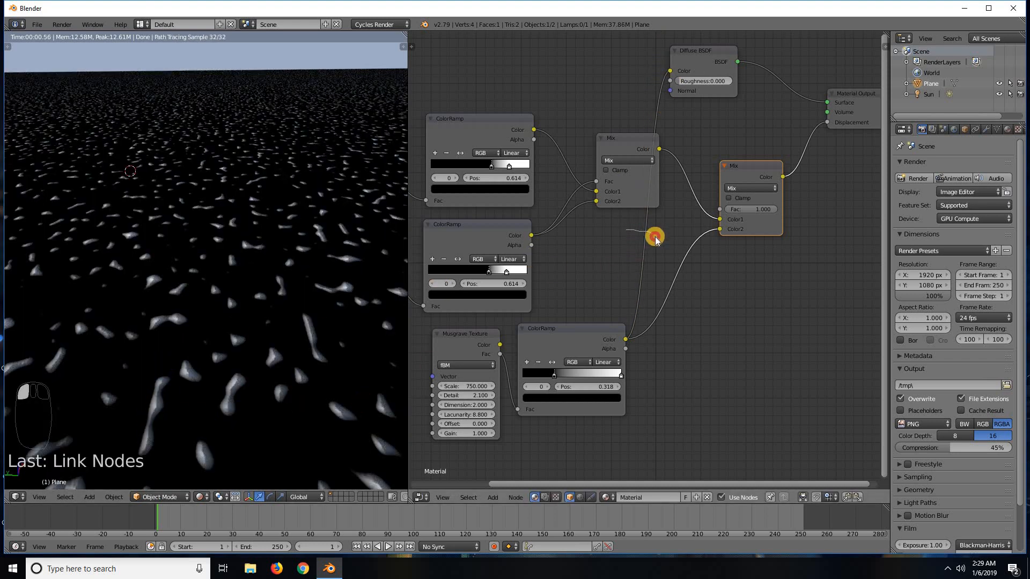
pyautogui.keyDown('ctrl'); pyautogui.moveTo(655, 238); pyautogui.dragTo(657, 244, button='right'); pyautogui.keyUp('ctrl')
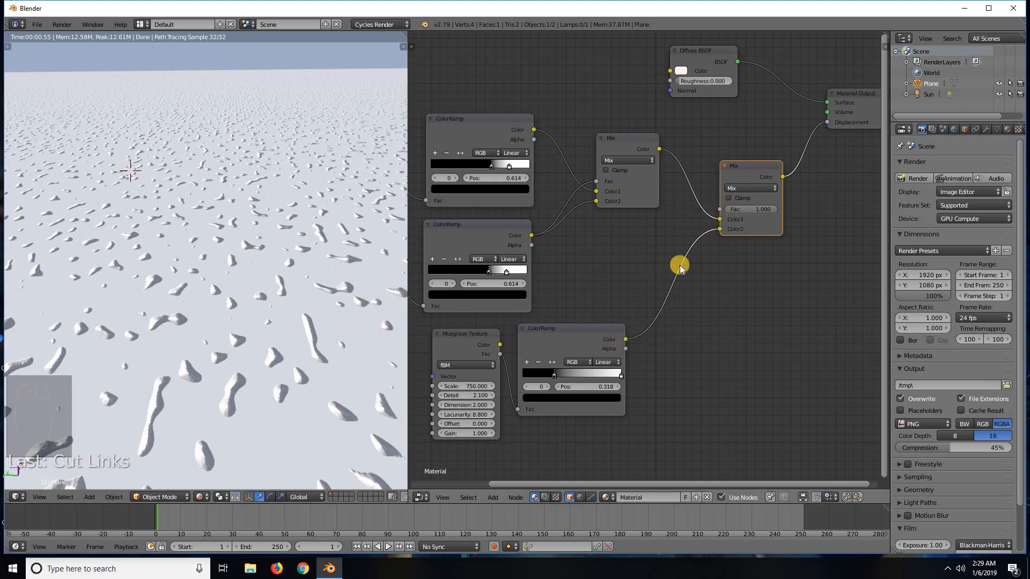
pyautogui.moveTo(659, 298); pyautogui.dragTo(703, 222)
pyautogui.keyDown('ctrl'); pyautogui.moveTo(700, 209); pyautogui.dragTo(717, 219, button='right'); pyautogui.keyUp('ctrl')
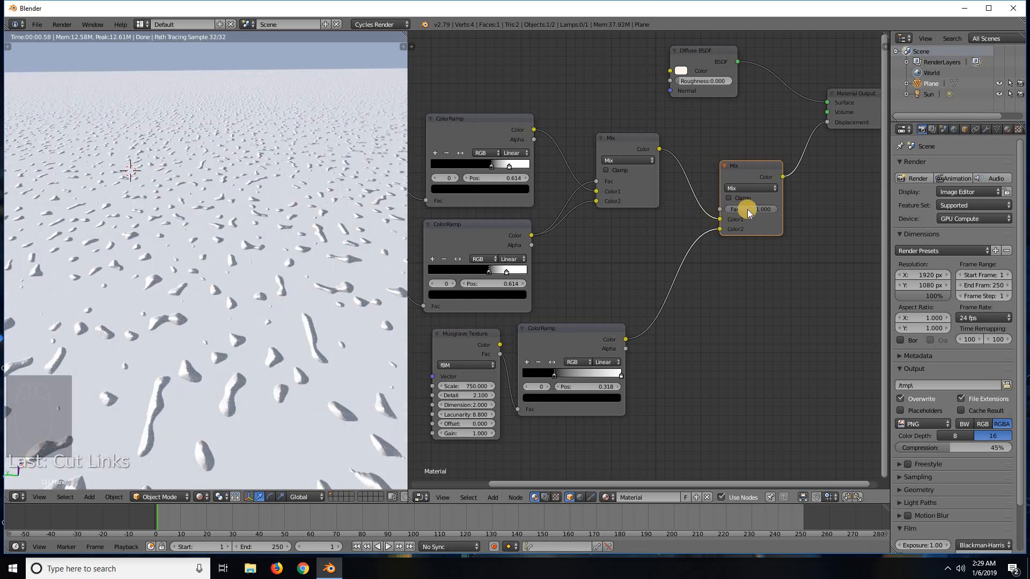
# Link the Musgrave ColorRamp's Color output to the final Mix node's Fac and inspect the relief on the plane.
pyautogui.moveTo(724, 210); pyautogui.dragTo(779, 208)
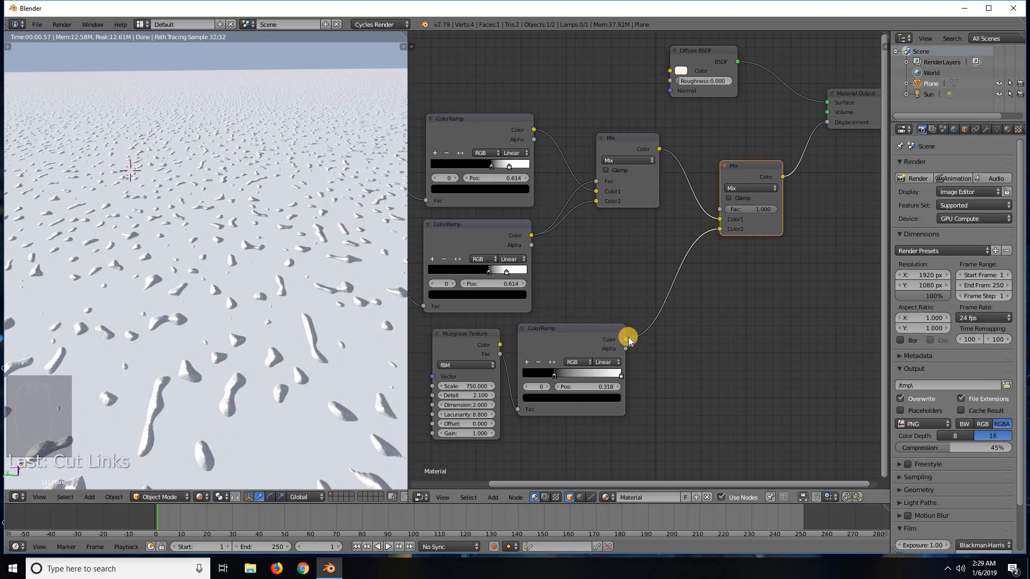
pyautogui.moveTo(678, 290); pyautogui.dragTo(717, 213)
pyautogui.scroll(-5, 241, 303)
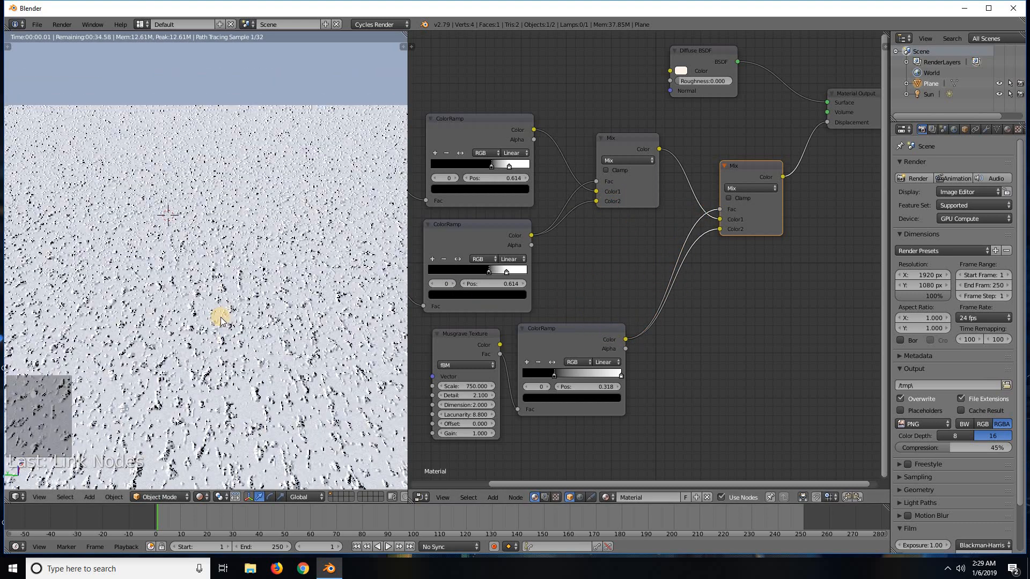
pyautogui.scroll(1, 223, 363)
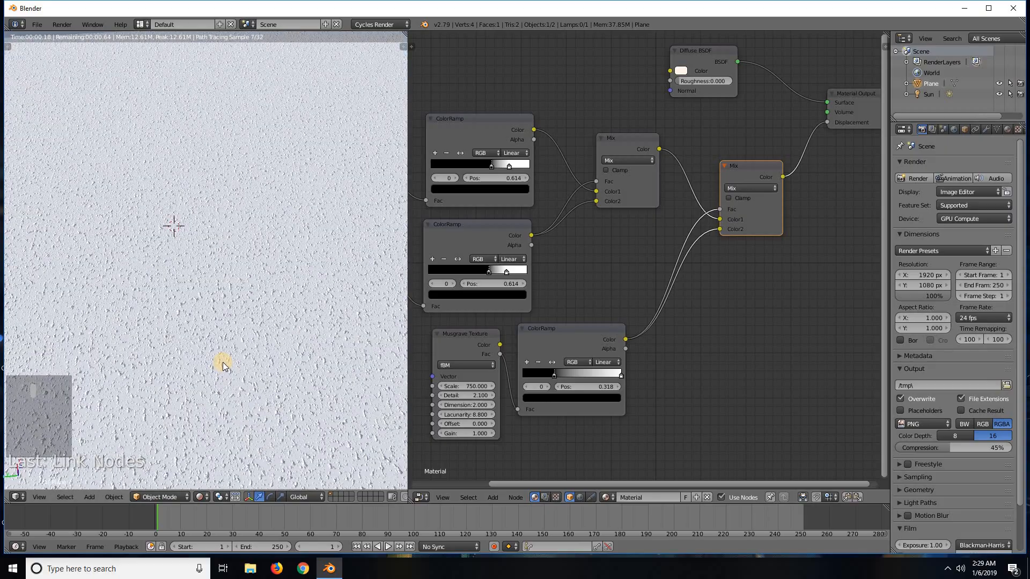
pyautogui.scroll(3, 223, 362)
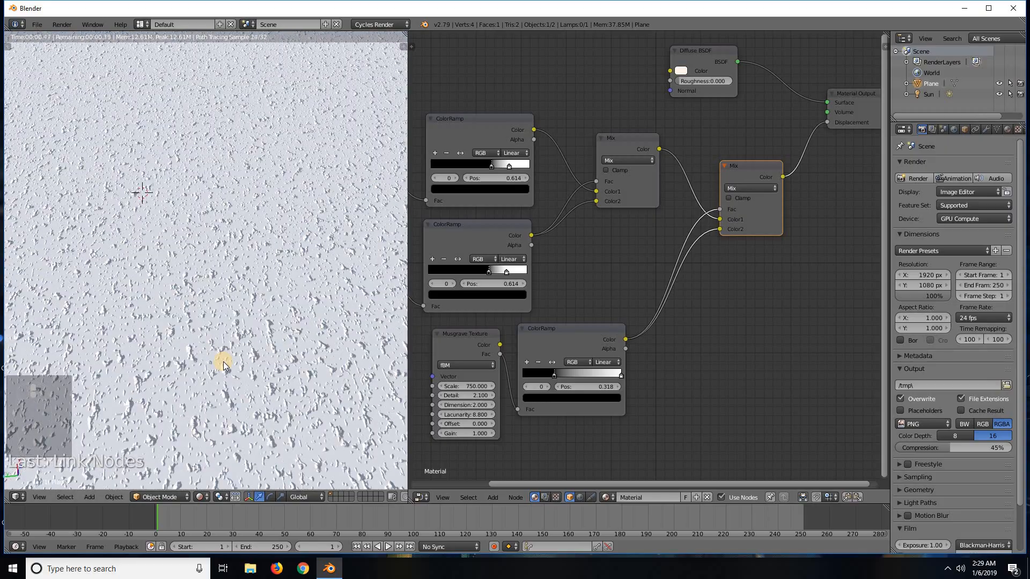
# Line up the Musgrave Texture node and its ColorRamp beneath the two Noise Texture rows and tidy the upper ColorRamp's position.
pyautogui.scroll(3, 223, 361)
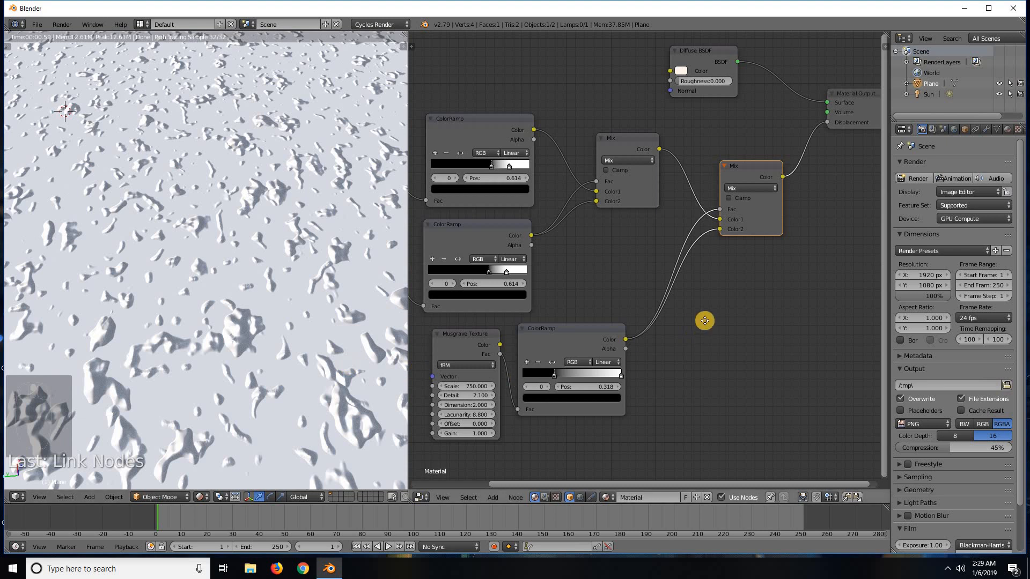
pyautogui.moveTo(626, 290); pyautogui.dragTo(932, 231, button='middle')
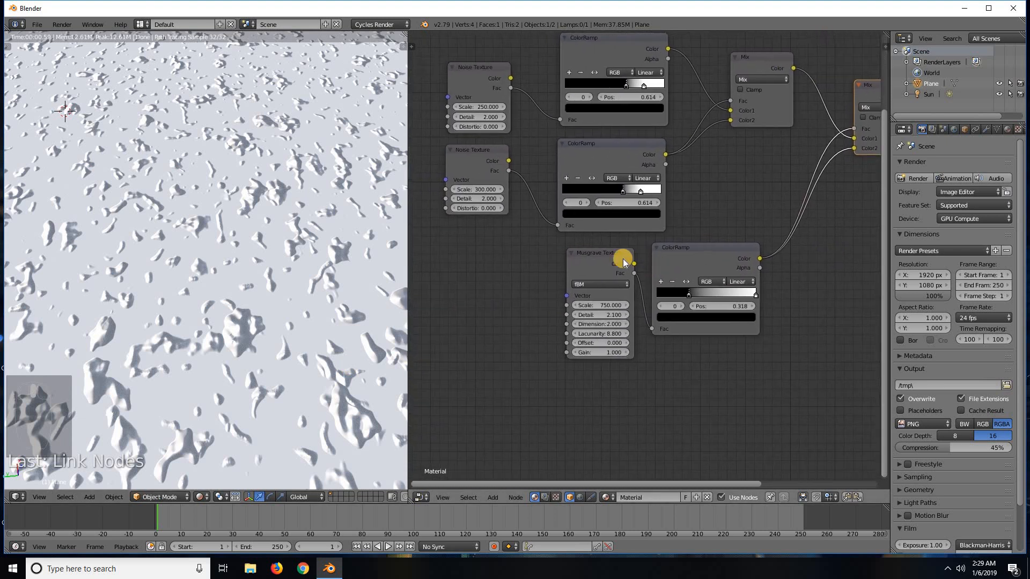
pyautogui.moveTo(570, 265); pyautogui.dragTo(445, 247)
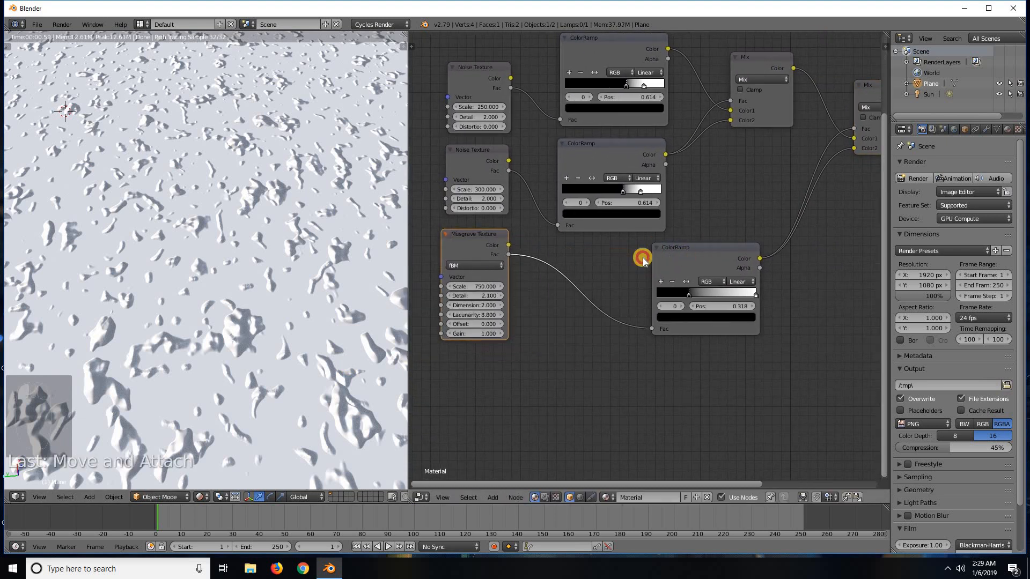
pyautogui.moveTo(655, 247); pyautogui.dragTo(607, 246)
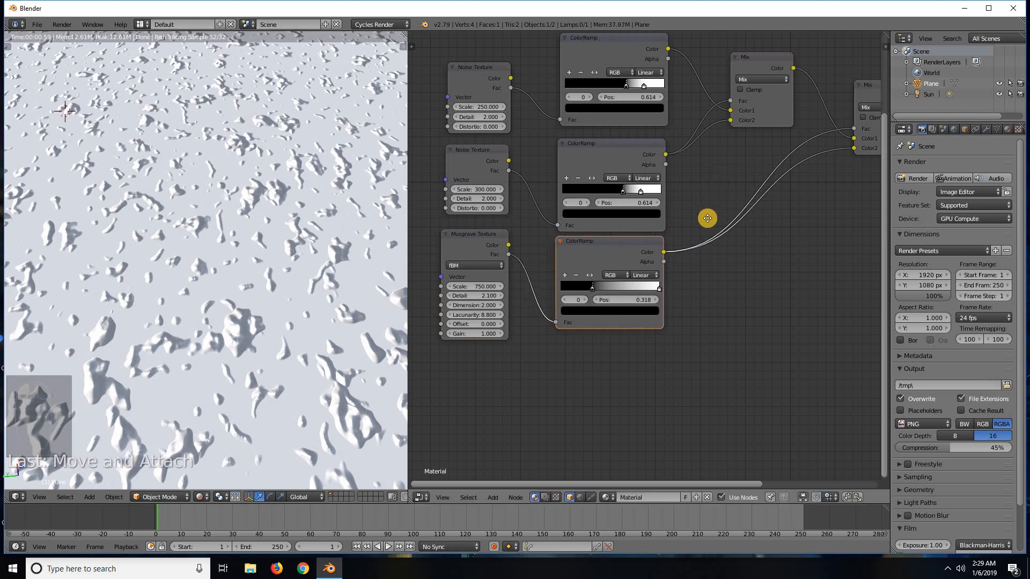
pyautogui.moveTo(689, 169); pyautogui.dragTo(683, 246, button='middle')
pyautogui.moveTo(621, 146); pyautogui.dragTo(619, 155)
# Move the Material Output node farther away and insert a duplicate of the last Mix node into its Displacement link.
pyautogui.moveTo(537, 250); pyautogui.dragTo(352, 250, button='middle')
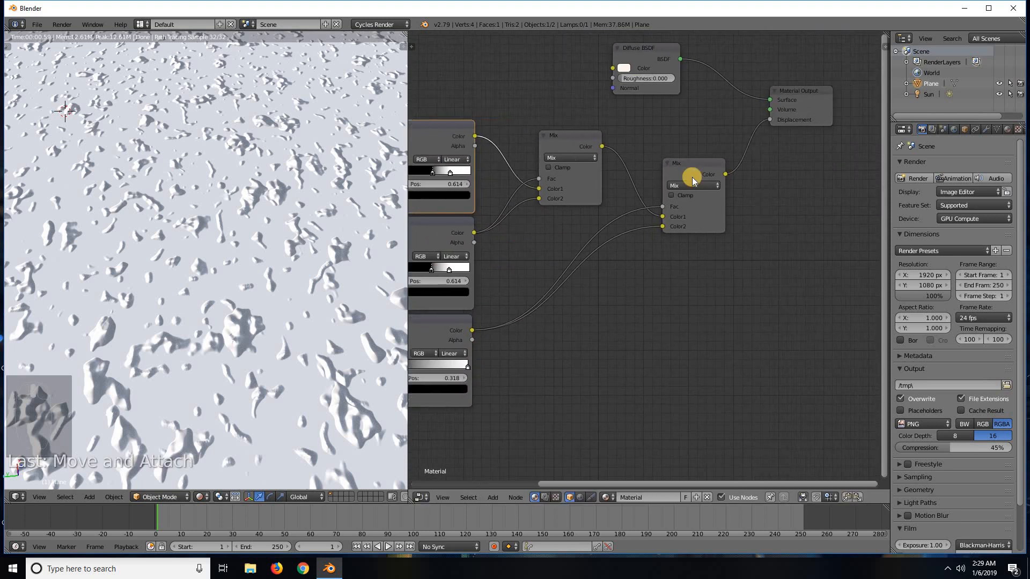
pyautogui.moveTo(692, 177); pyautogui.dragTo(642, 183, button='middle')
pyautogui.moveTo(756, 100); pyautogui.dragTo(912, 104)
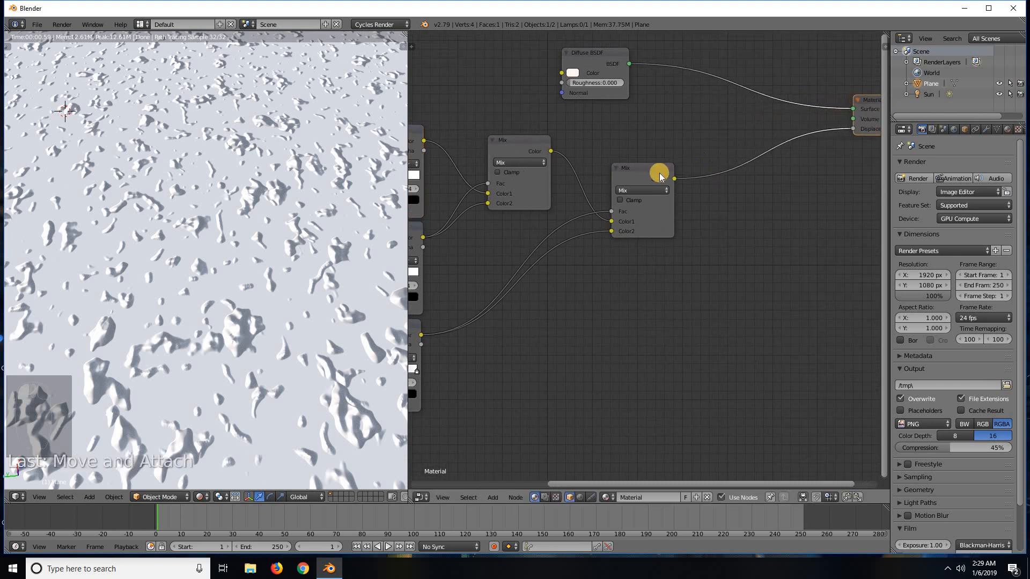
pyautogui.click(640, 169)
pyautogui.hotkey('shift', 'd')
pyautogui.click(749, 153)
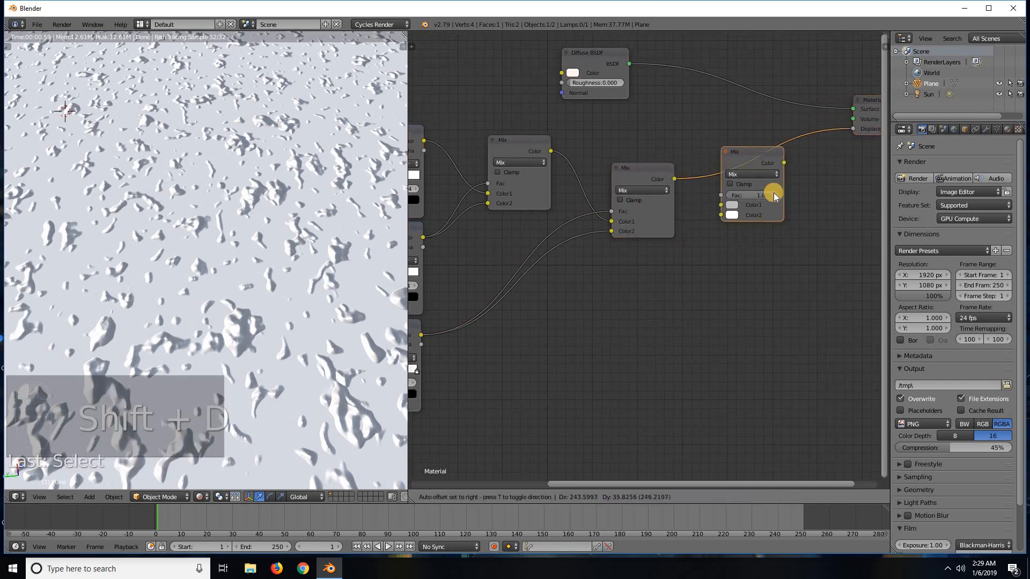
pyautogui.moveTo(718, 193); pyautogui.dragTo(814, 186)
pyautogui.moveTo(739, 159); pyautogui.dragTo(740, 189)
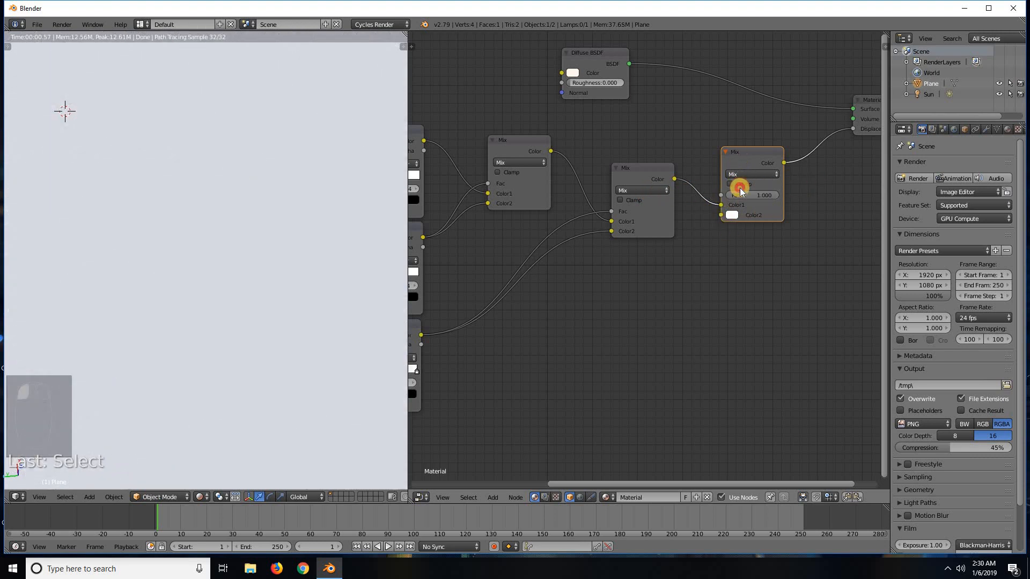
# Add a Voronoi Texture node below the Mix nodes and link its Fac output to the new Mix node's Color2.
pyautogui.moveTo(709, 324); pyautogui.dragTo(597, 339, button='middle')
pyautogui.scroll(5, 597, 339)
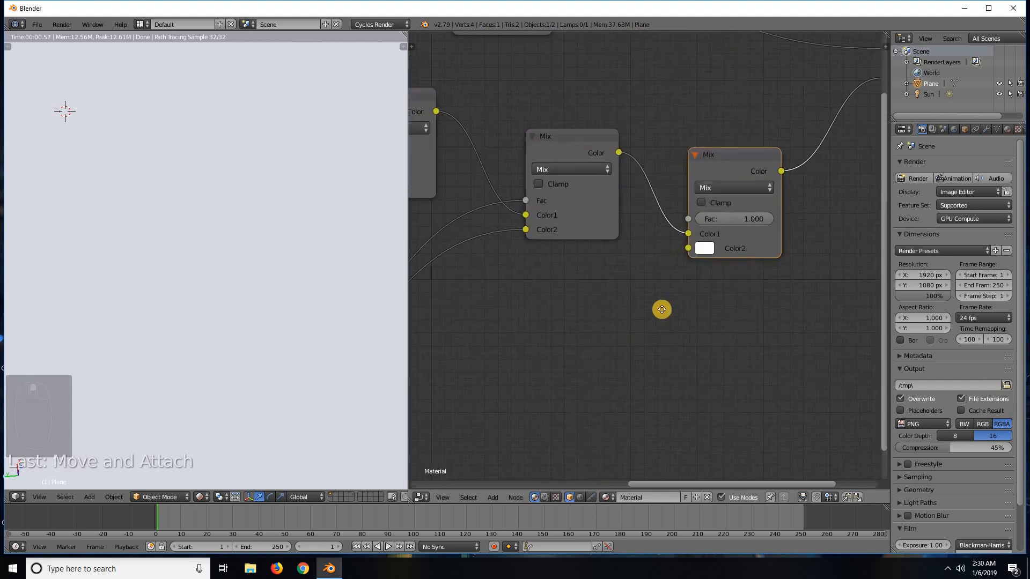
pyautogui.moveTo(663, 309); pyautogui.dragTo(749, 248, button='middle')
pyautogui.hotkey('shift', 'a')
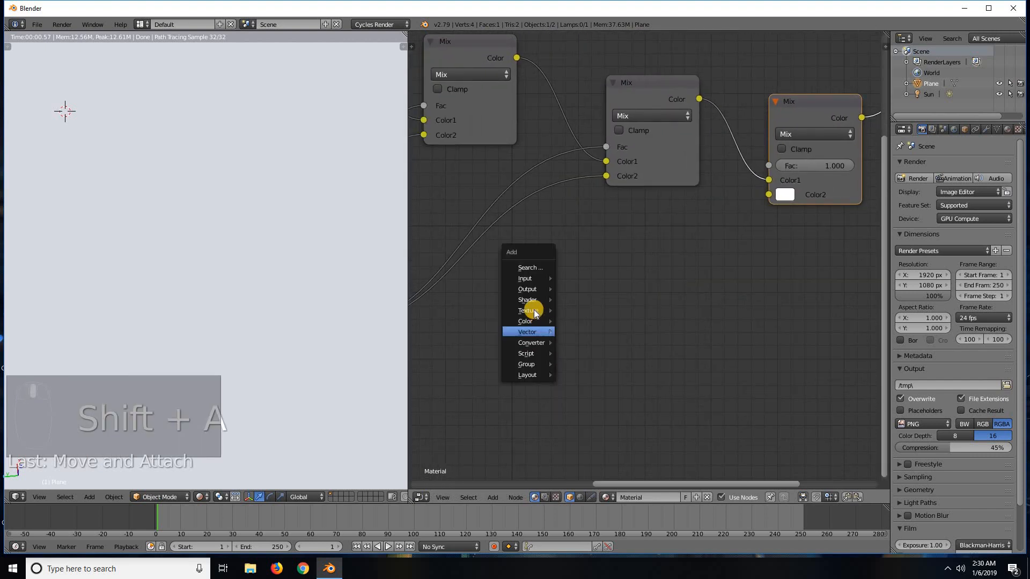
pyautogui.moveTo(528, 310)
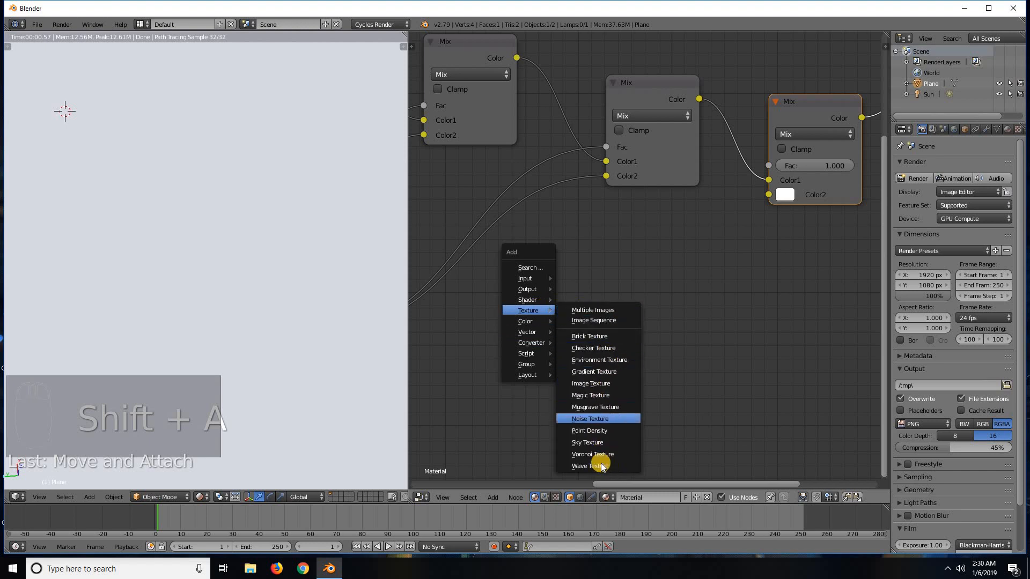
pyautogui.click(589, 453)
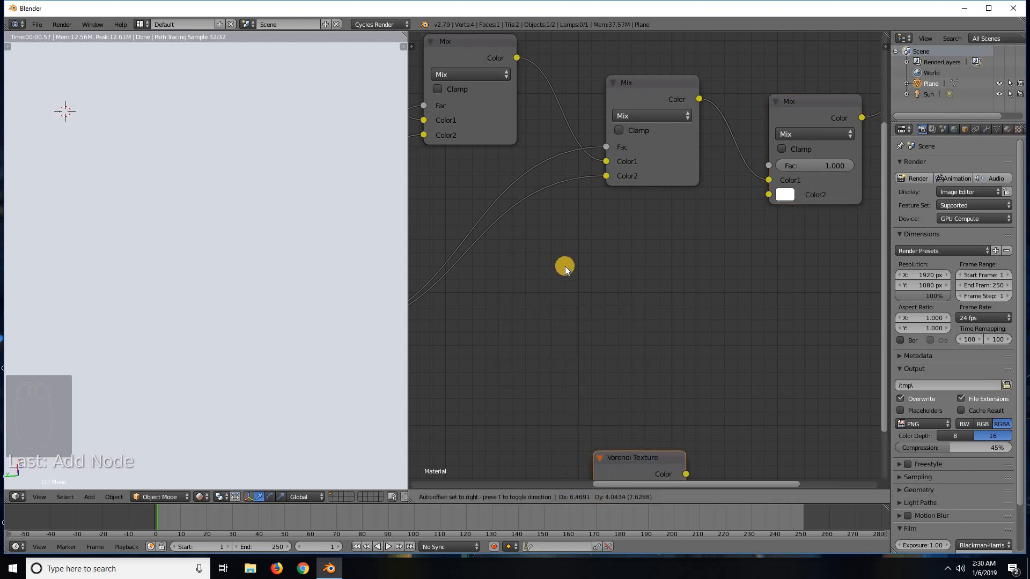
pyautogui.click(599, 253)
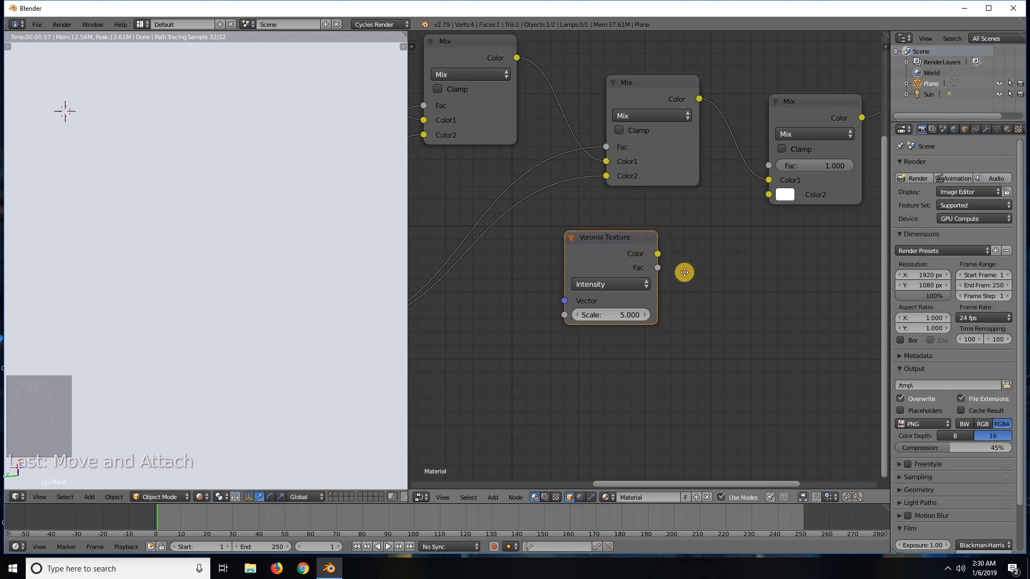
pyautogui.moveTo(685, 272); pyautogui.dragTo(587, 271, button='middle')
pyautogui.moveTo(588, 276); pyautogui.dragTo(701, 204)
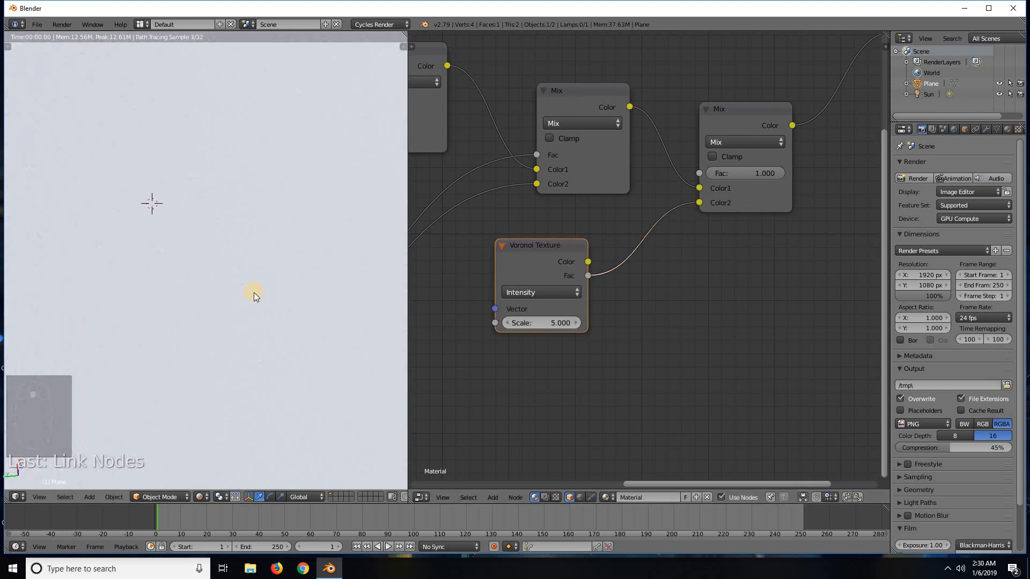
# Set the Voronoi Texture's Scale to 15 and inspect the cell pattern on the rendered plane.
pyautogui.scroll(-9, 253, 292)
pyautogui.scroll(2, 256, 293)
pyautogui.scroll(1, 195, 222)
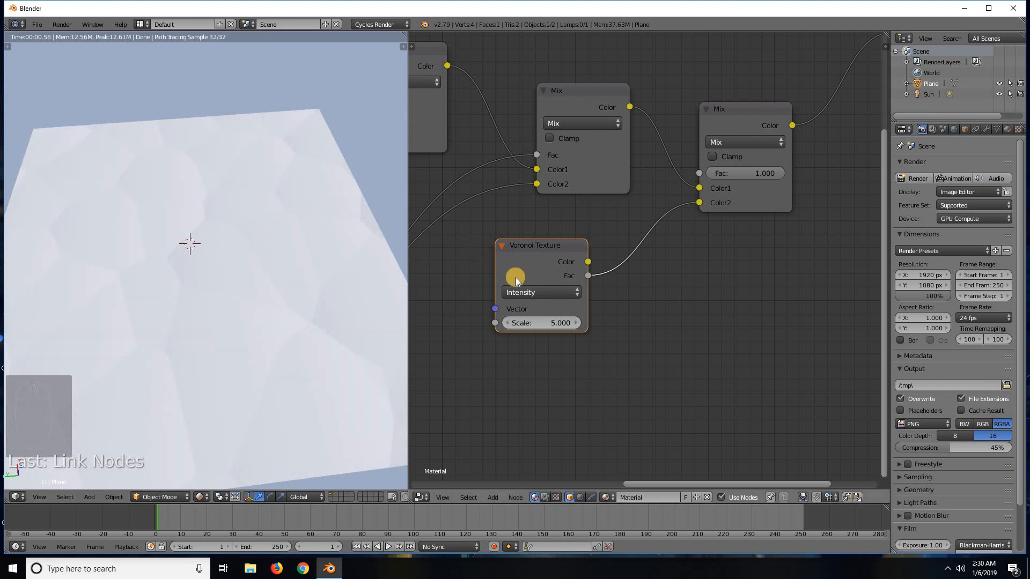
pyautogui.click(535, 324)
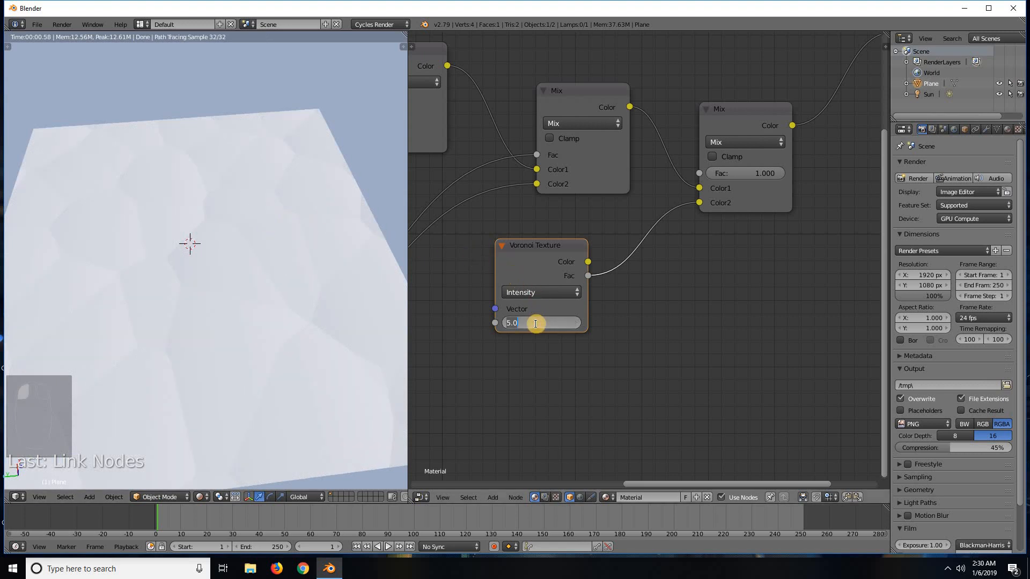
pyautogui.press('Return')
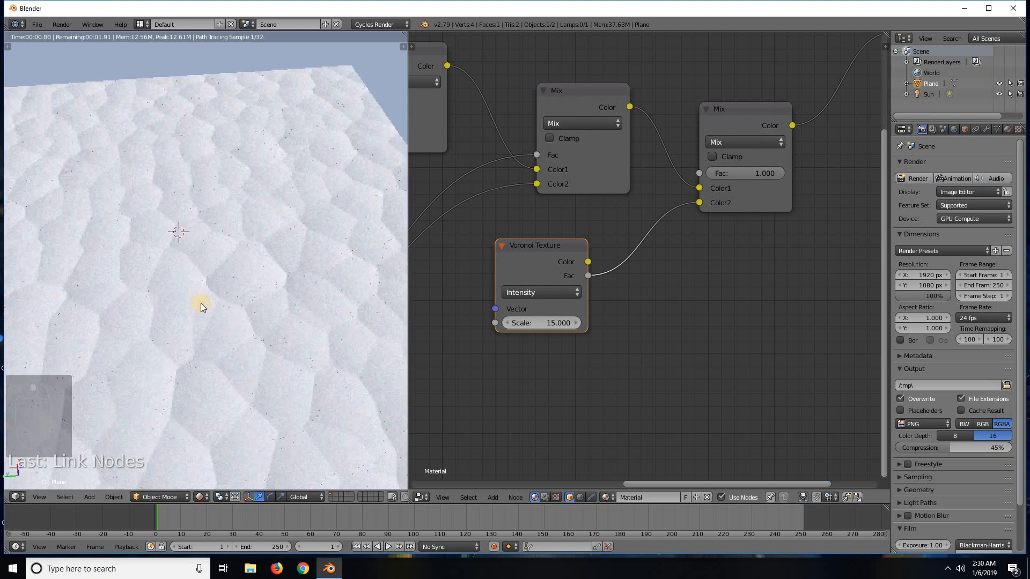
pyautogui.moveTo(232, 306); pyautogui.dragTo(278, 298, button='middle')
pyautogui.scroll(1, 278, 298)
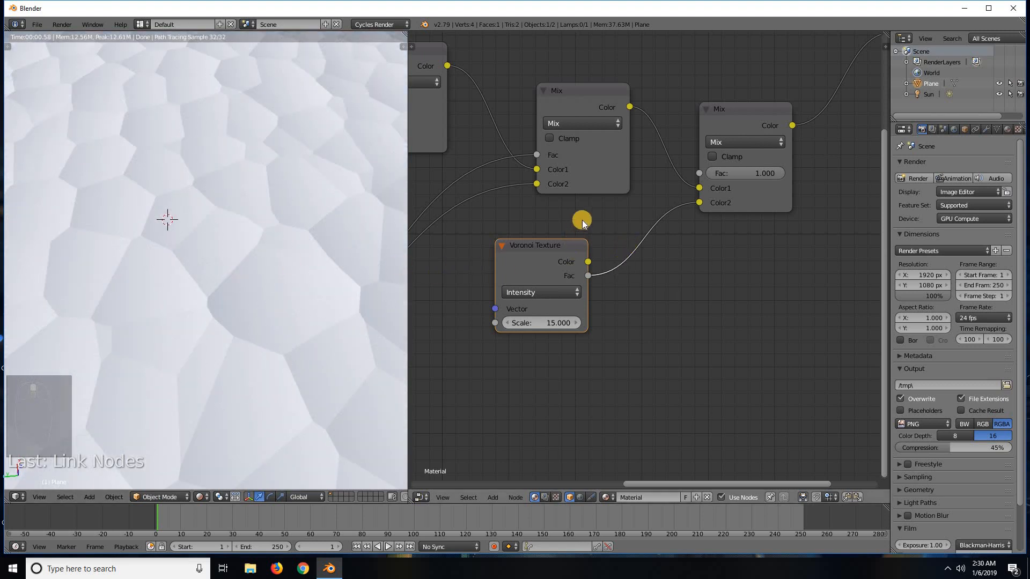
# Move the Diffuse BSDF node close to the Material Output, above the last Mix node.
pyautogui.moveTo(692, 206); pyautogui.dragTo(639, 265, button='middle')
pyautogui.scroll(-4, 638, 265)
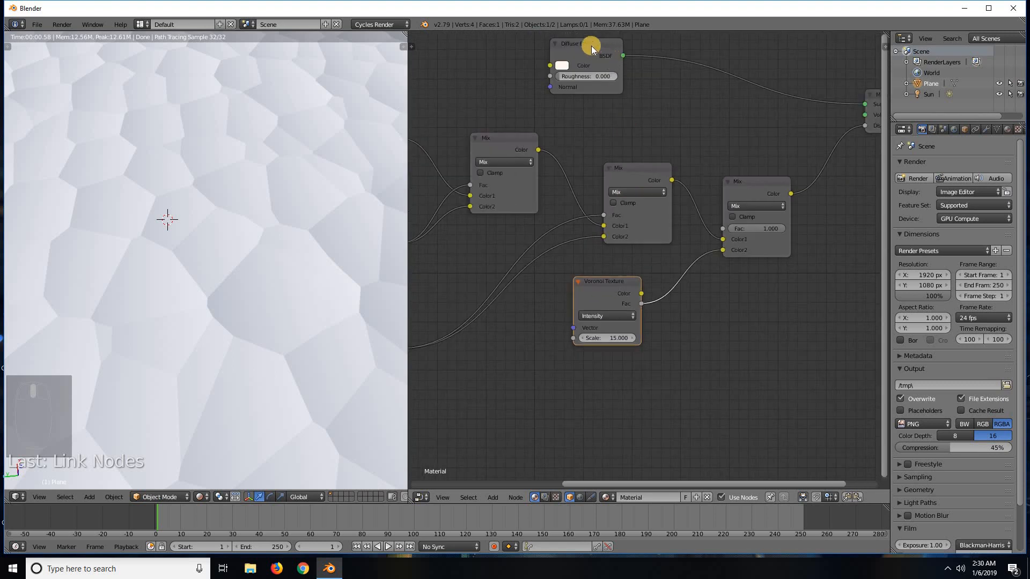
pyautogui.moveTo(572, 46); pyautogui.dragTo(779, 56)
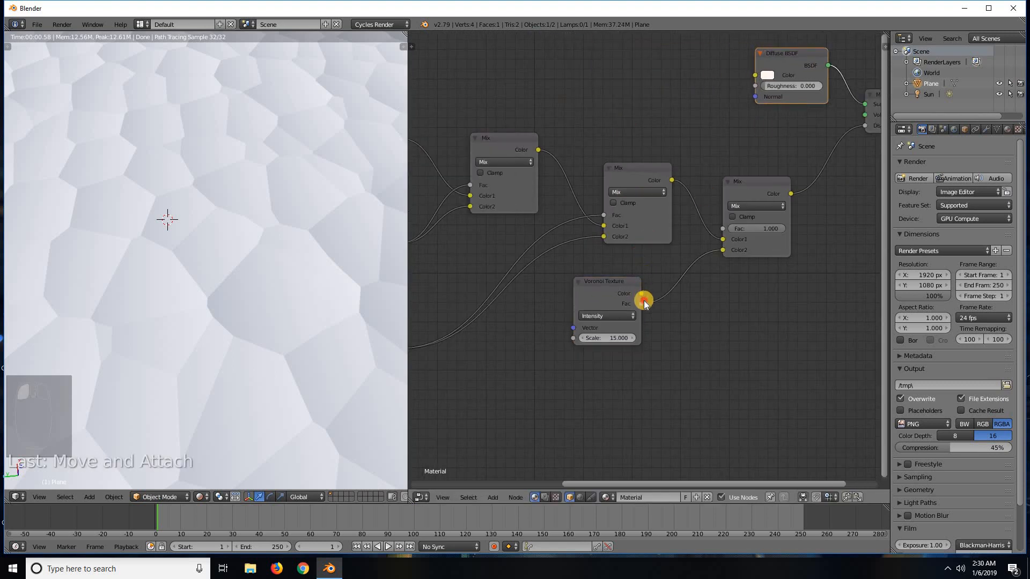
# Preview the Voronoi Texture's Fac output as the Diffuse BSDF's Color to compare it with the relief, cutting the link after each check.
pyautogui.moveTo(643, 302); pyautogui.dragTo(754, 76)
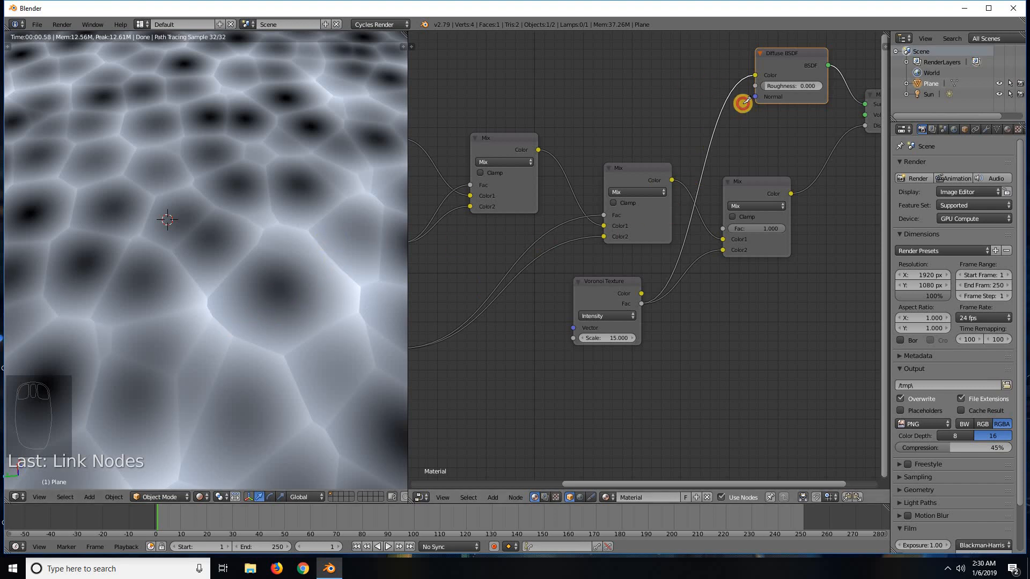
pyautogui.keyDown('ctrl'); pyautogui.moveTo(746, 101); pyautogui.dragTo(689, 147, button='right'); pyautogui.keyUp('ctrl')
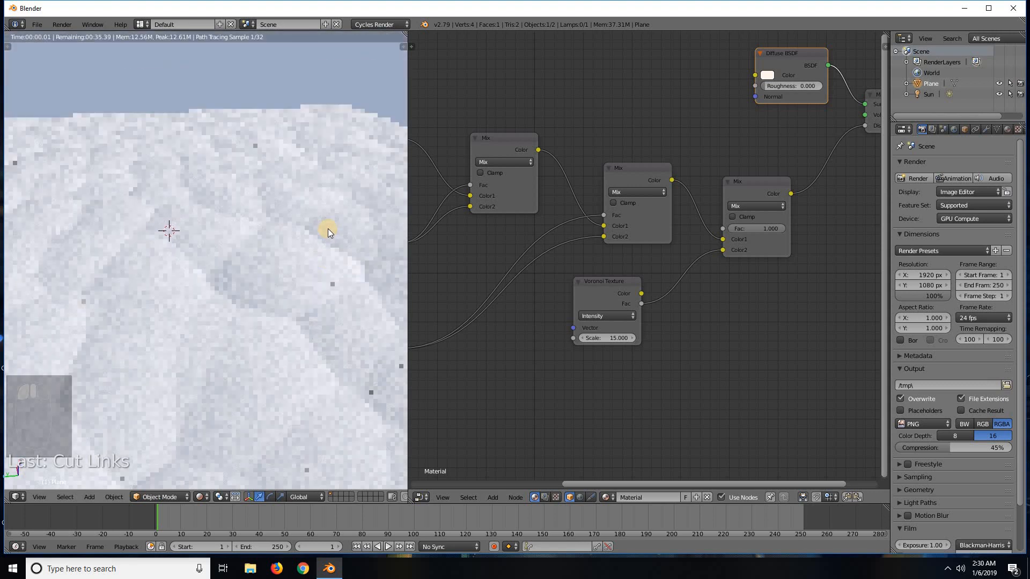
pyautogui.moveTo(327, 228); pyautogui.dragTo(327, 214, button='middle')
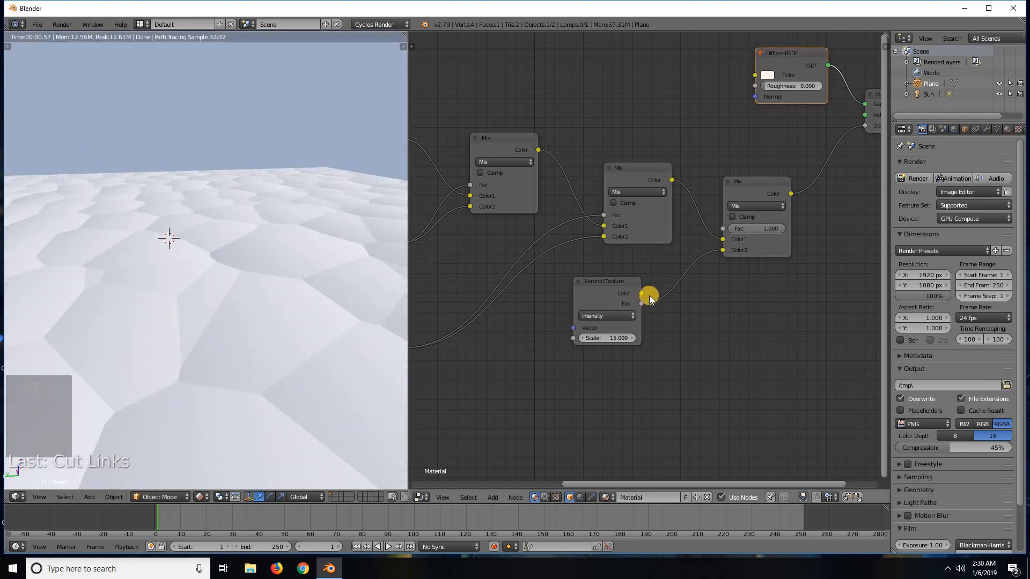
pyautogui.moveTo(643, 304); pyautogui.dragTo(754, 76)
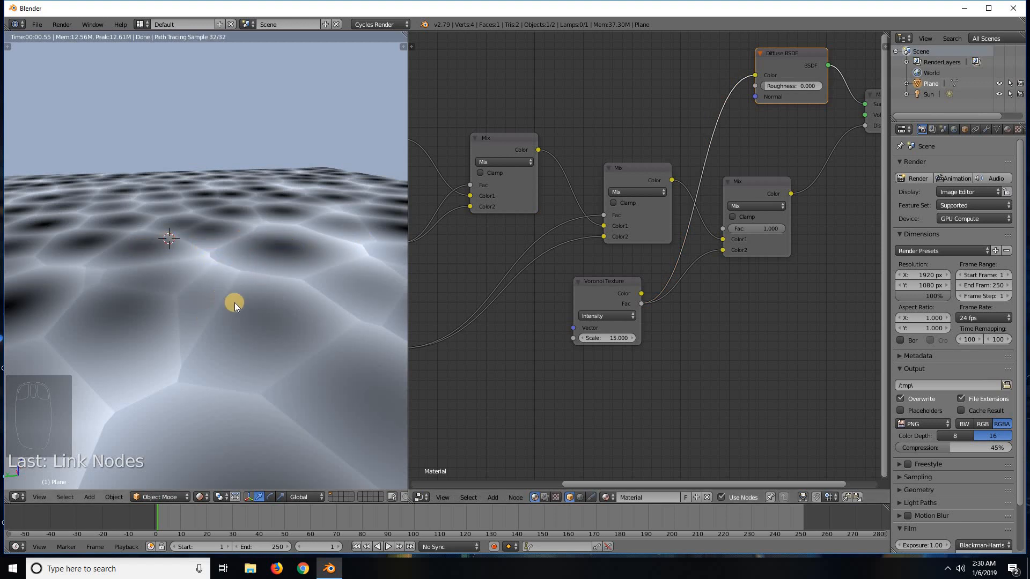
pyautogui.keyDown('ctrl'); pyautogui.moveTo(745, 106); pyautogui.dragTo(644, 201, button='right'); pyautogui.keyUp('ctrl')
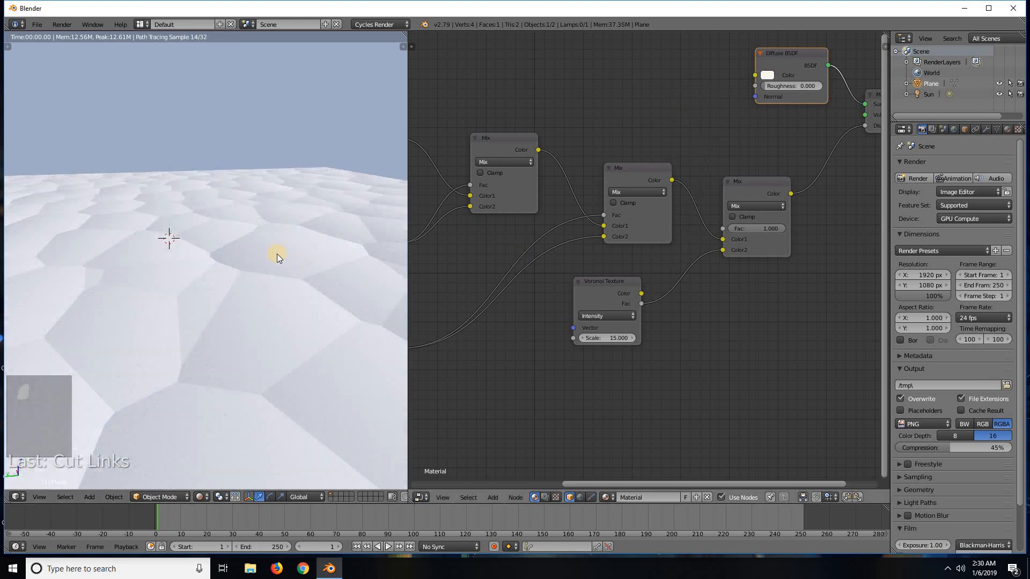
# Review the whole node tree and reposition the Diffuse BSDF node directly above the last Mix node.
pyautogui.moveTo(282, 245); pyautogui.dragTo(307, 244, button='middle')
pyautogui.press('Home')
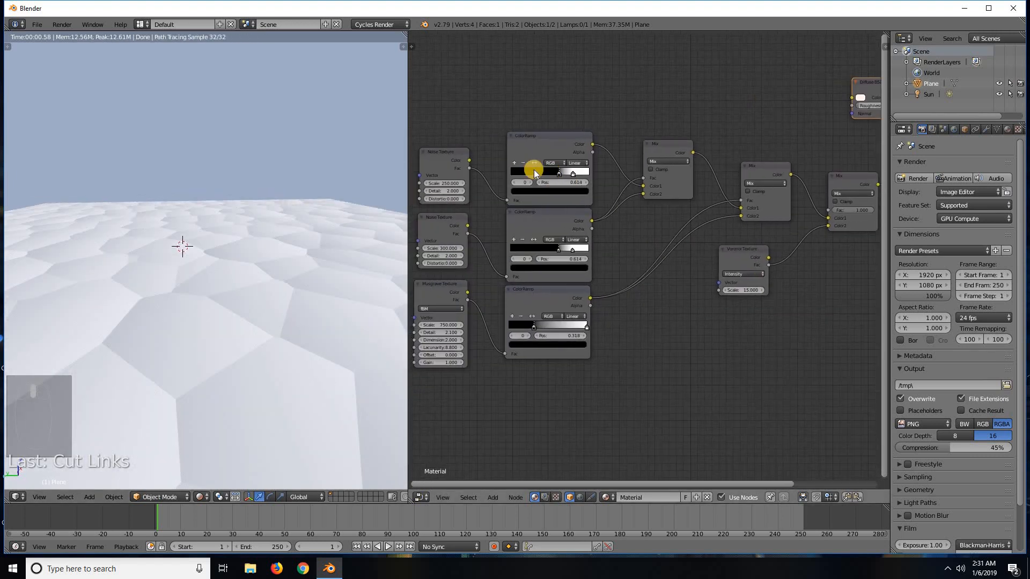
pyautogui.moveTo(554, 182); pyautogui.dragTo(522, 240, button='middle')
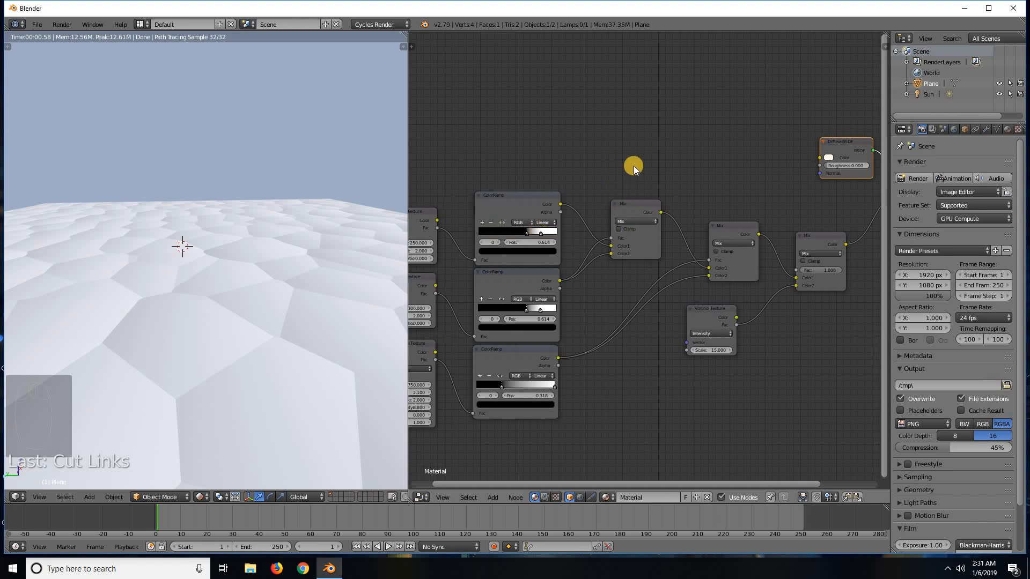
pyautogui.moveTo(566, 183); pyautogui.dragTo(430, 216, button='middle')
pyautogui.scroll(4, 555, 227)
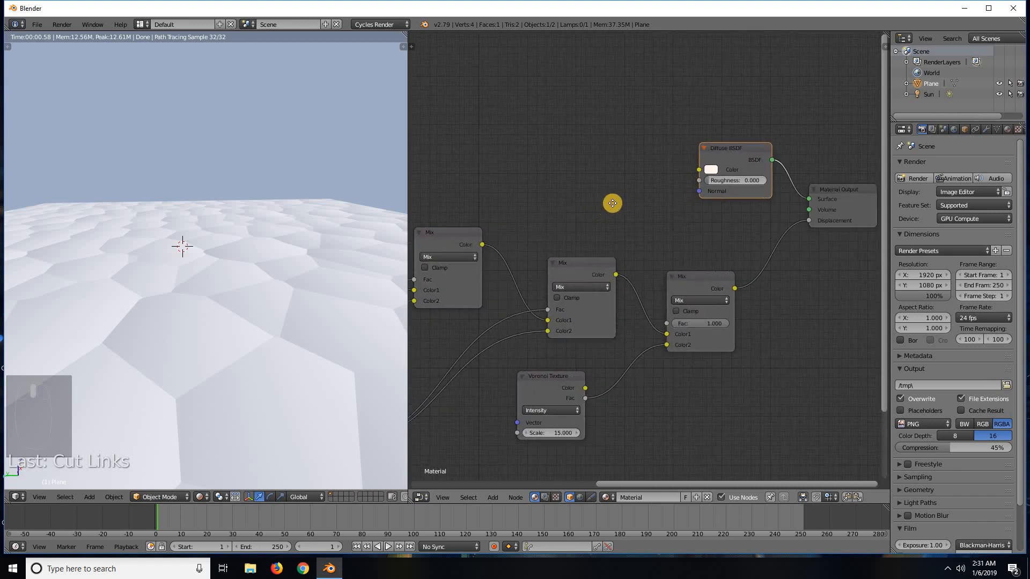
pyautogui.moveTo(612, 204); pyautogui.dragTo(619, 201, button='middle')
pyautogui.moveTo(708, 164); pyautogui.dragTo(736, 157, button='middle')
pyautogui.moveTo(740, 162); pyautogui.dragTo(708, 185)
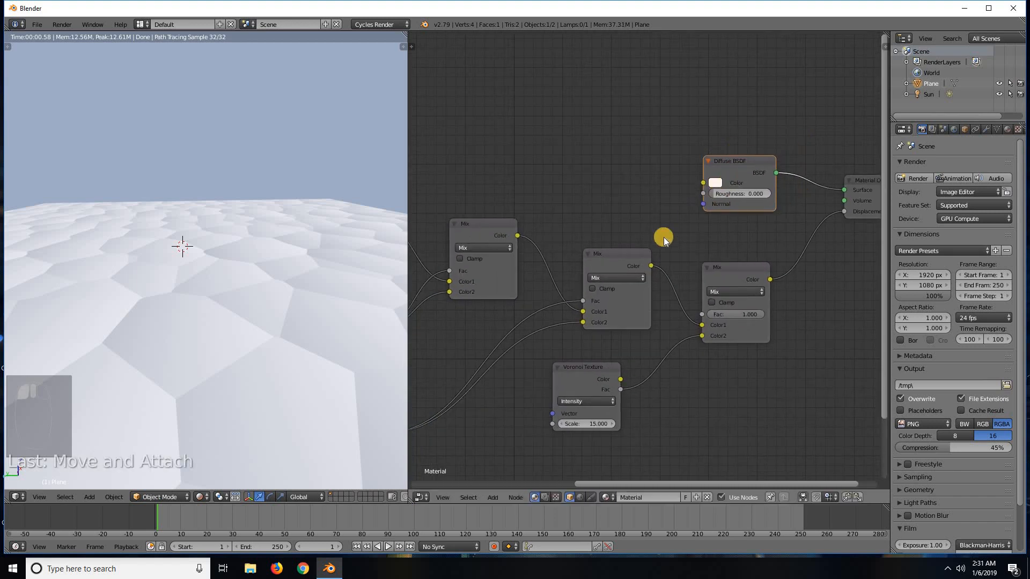
# Link the Voronoi Texture's Fac output to the Diffuse BSDF's Color once more and cut that link again.
pyautogui.moveTo(621, 390); pyautogui.dragTo(701, 183)
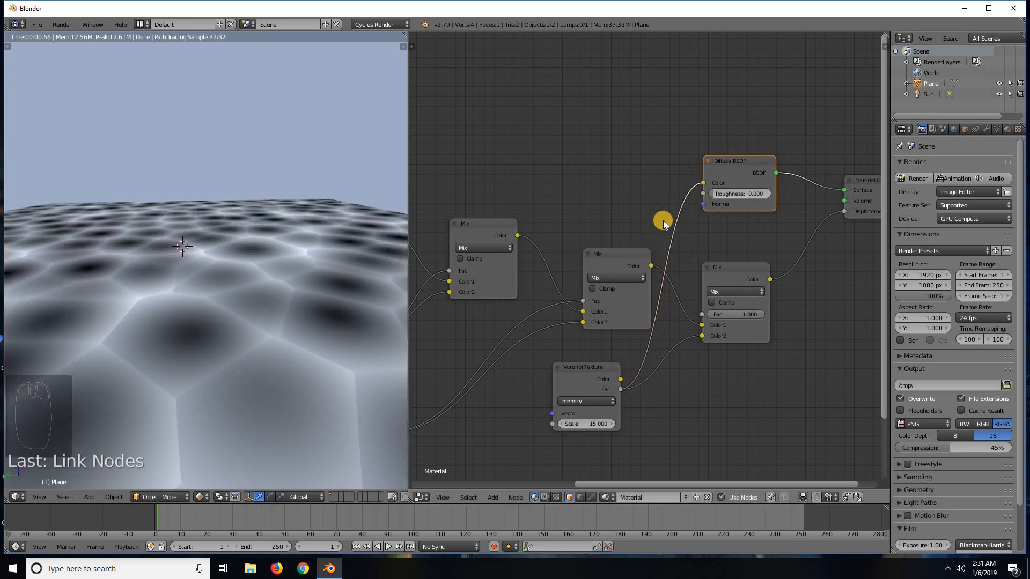
pyautogui.moveTo(664, 194)
pyautogui.keyDown('ctrl'); pyautogui.mouseDown(button='right')
pyautogui.moveTo(694, 211)
pyautogui.moveTo(702, 246)
pyautogui.mouseUp(button='right'); pyautogui.keyUp('ctrl')
# Move the Voronoi Texture node away from the Mix nodes and insert a ColorRamp into its link to the last Mix node.
pyautogui.moveTo(762, 206); pyautogui.dragTo(841, 141, button='middle')
pyautogui.moveTo(666, 311); pyautogui.dragTo(548, 411)
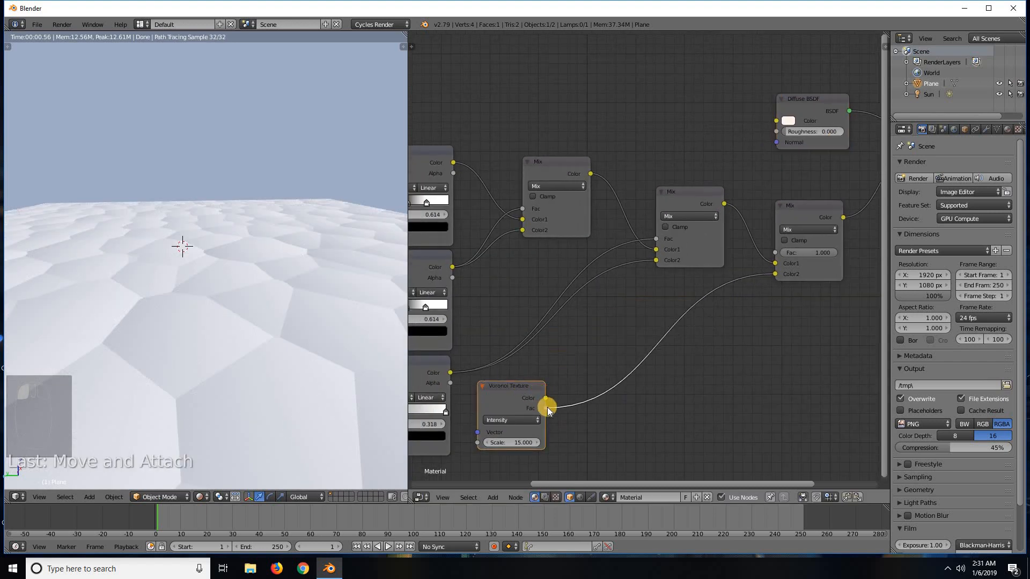
pyautogui.hotkey('shift', 'a')
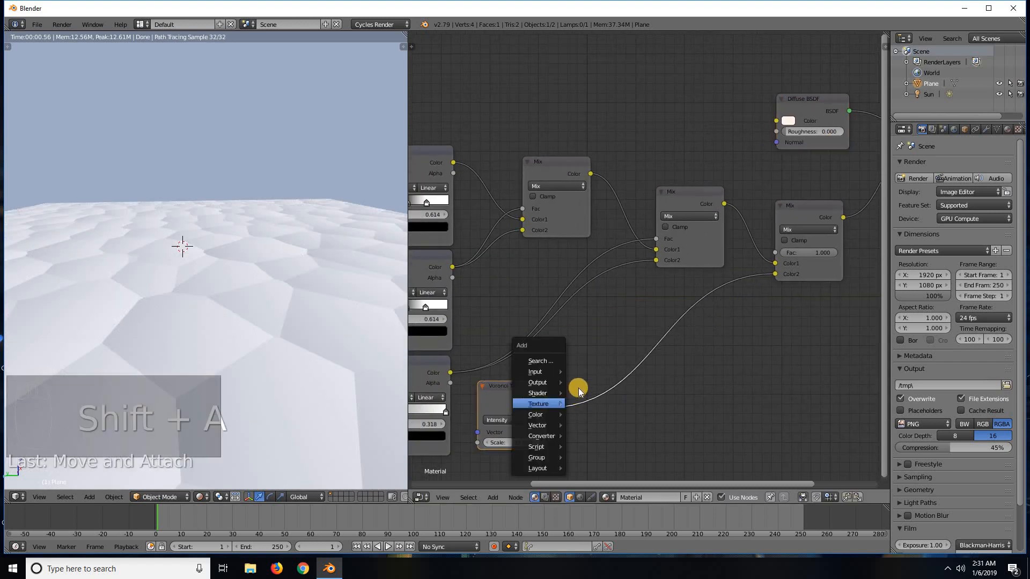
pyautogui.moveTo(541, 437)
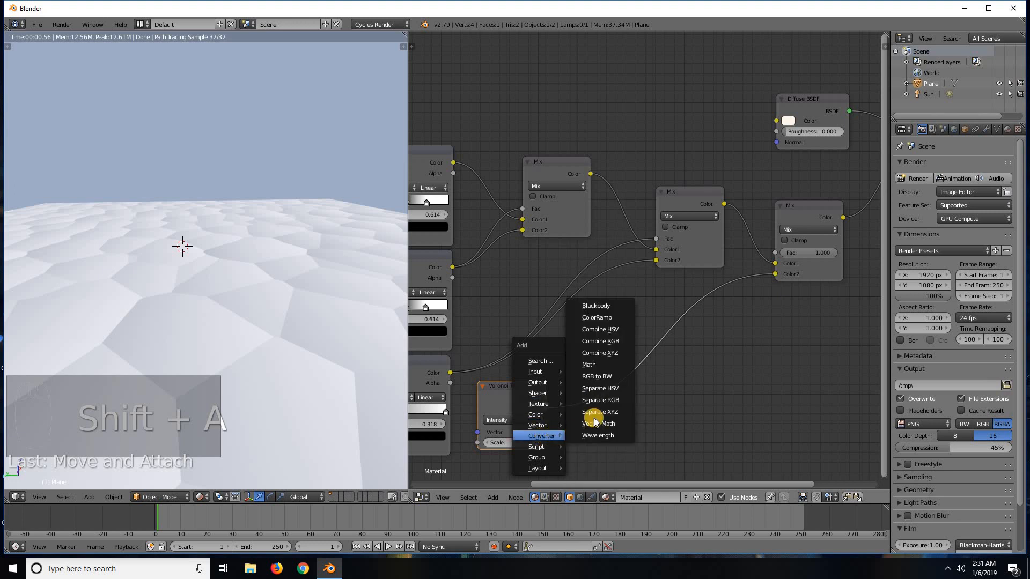
pyautogui.click(618, 333)
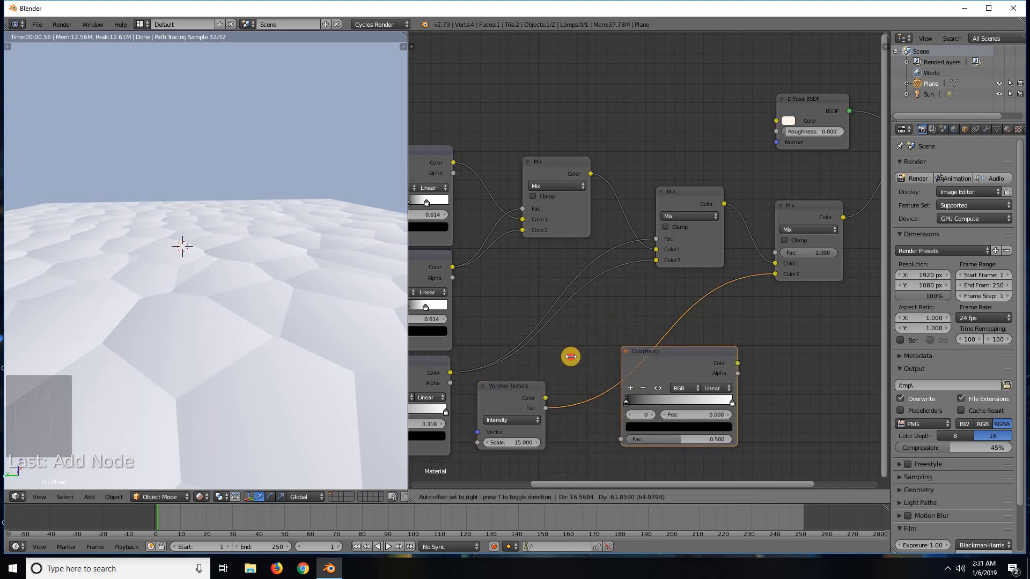
pyautogui.click(707, 366)
# Link the ColorRamp's Color output to the Diffuse BSDF's Color and cut the last Mix node's link to the material output.
pyautogui.moveTo(752, 125); pyautogui.dragTo(776, 120)
pyautogui.moveTo(781, 217); pyautogui.dragTo(744, 226, button='middle')
pyautogui.keyDown('ctrl'); pyautogui.moveTo(846, 197); pyautogui.dragTo(849, 201); pyautogui.keyUp('ctrl')
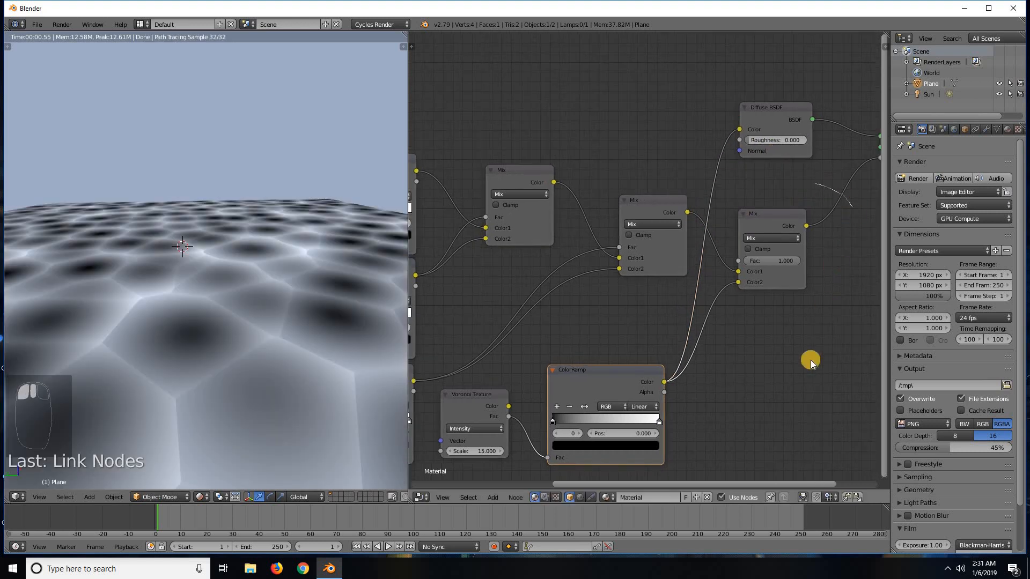
# Bring the ColorRamp's black and white stops together near 0.523 to test the contrast, and return them to 0.000 and 1.000.
pyautogui.moveTo(736, 366); pyautogui.dragTo(800, 350, button='middle')
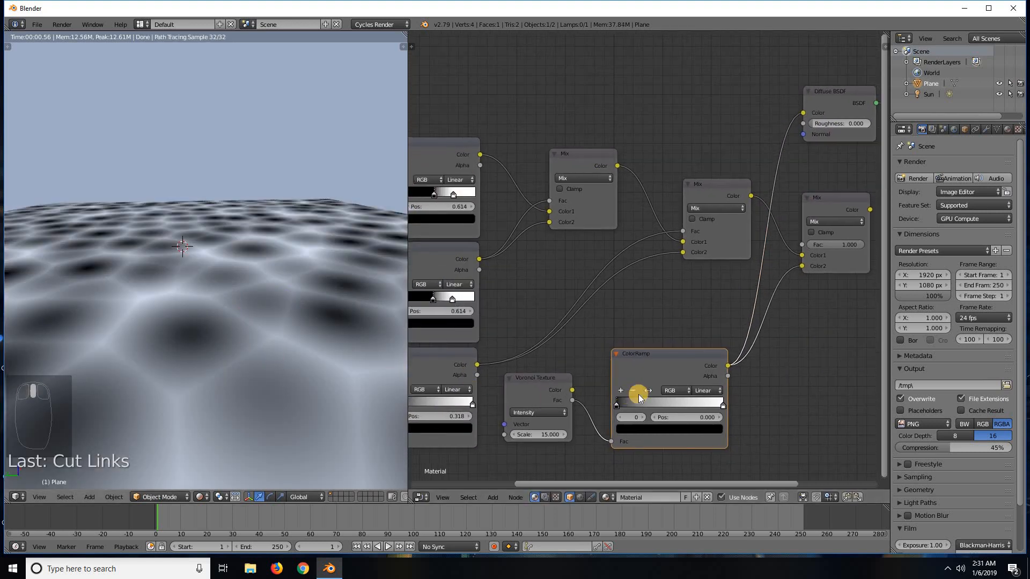
pyautogui.moveTo(636, 402); pyautogui.dragTo(593, 395)
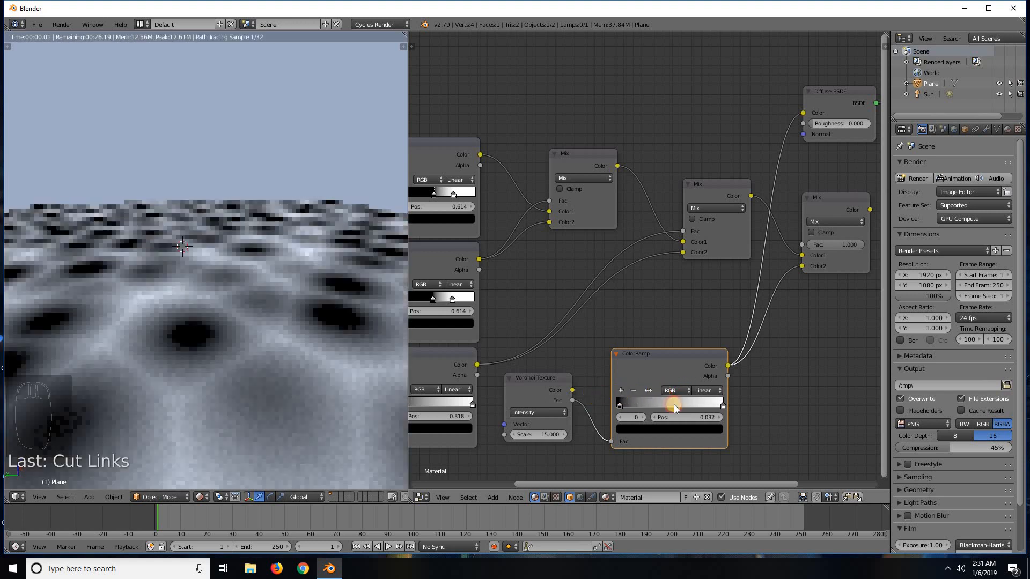
pyautogui.moveTo(720, 401); pyautogui.dragTo(671, 402)
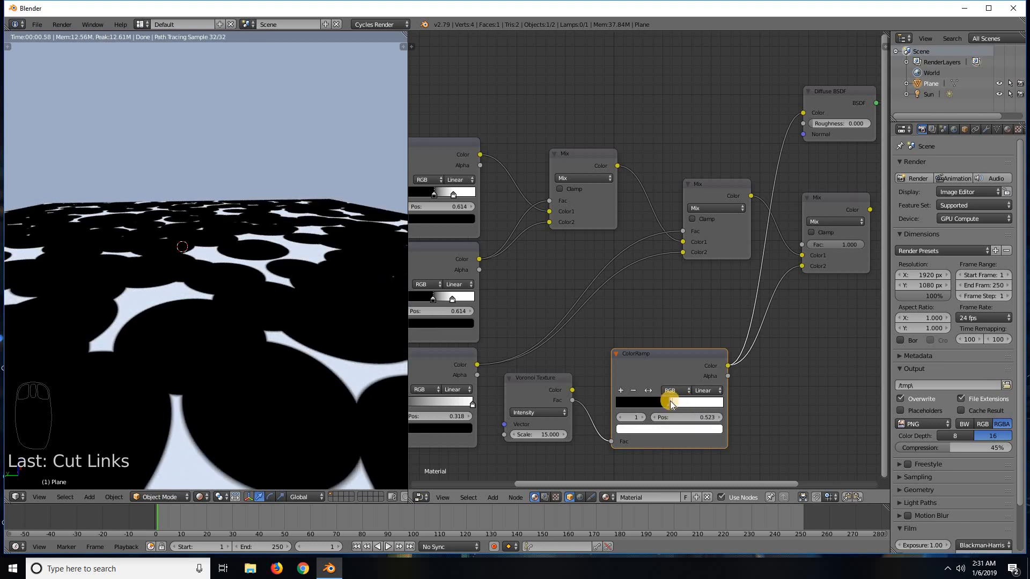
pyautogui.scroll(5, 679, 408)
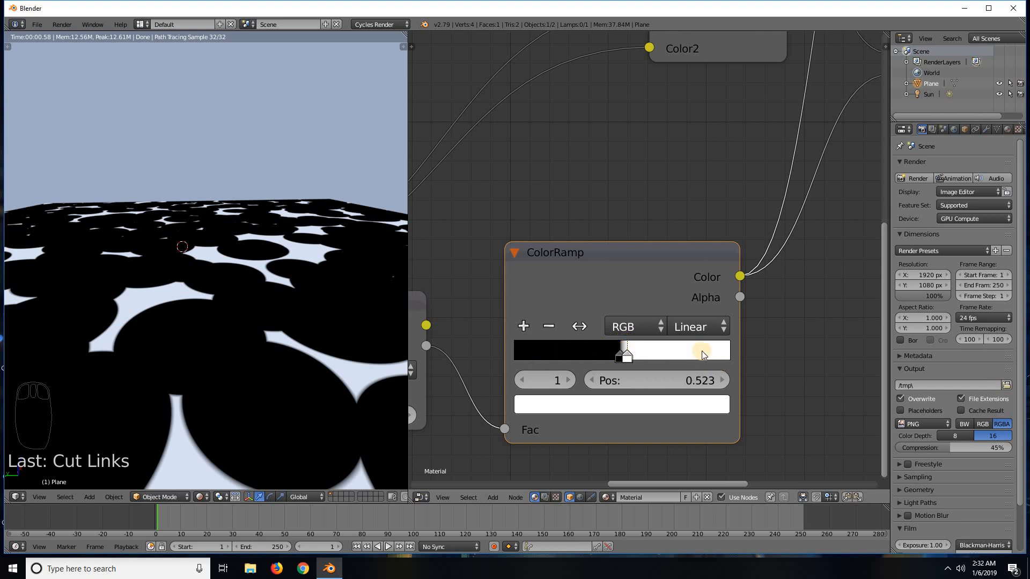
pyautogui.moveTo(627, 357); pyautogui.dragTo(755, 343)
pyautogui.moveTo(618, 357); pyautogui.dragTo(534, 354)
pyautogui.scroll(-1, 716, 336)
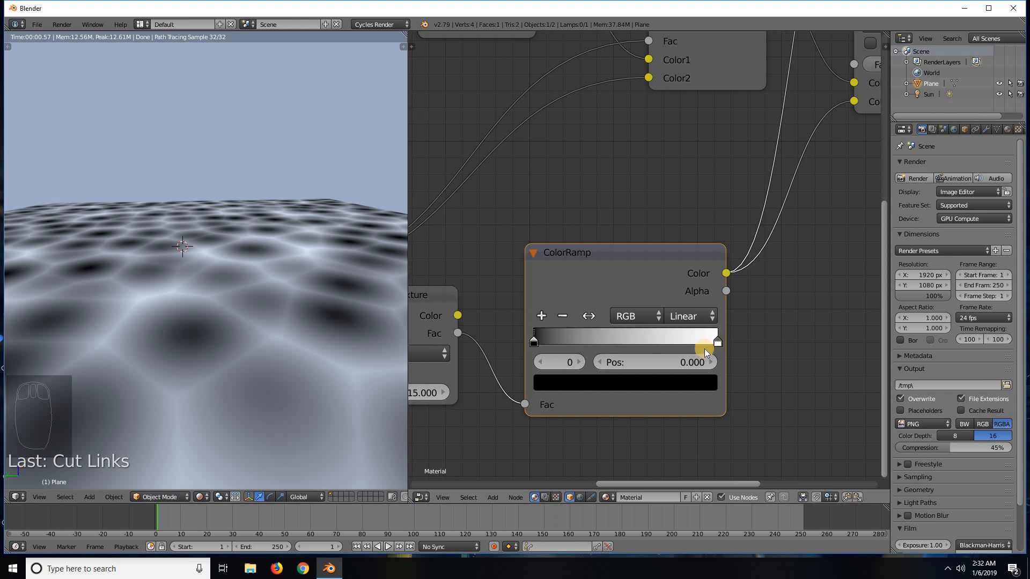
# Examine how the Voronoi Texture's Fac output feeds the ColorRamp and its gradient.
pyautogui.moveTo(687, 274); pyautogui.dragTo(859, 277, button='middle')
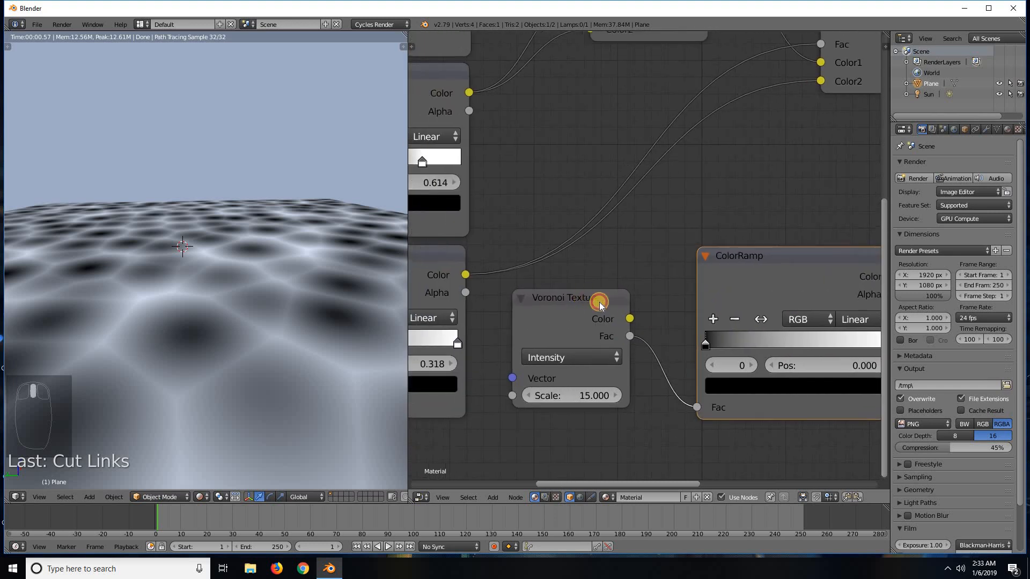
pyautogui.moveTo(599, 302)
pyautogui.mouseDown()
pyautogui.moveTo(580, 298)
pyautogui.moveTo(600, 302)
pyautogui.mouseUp()
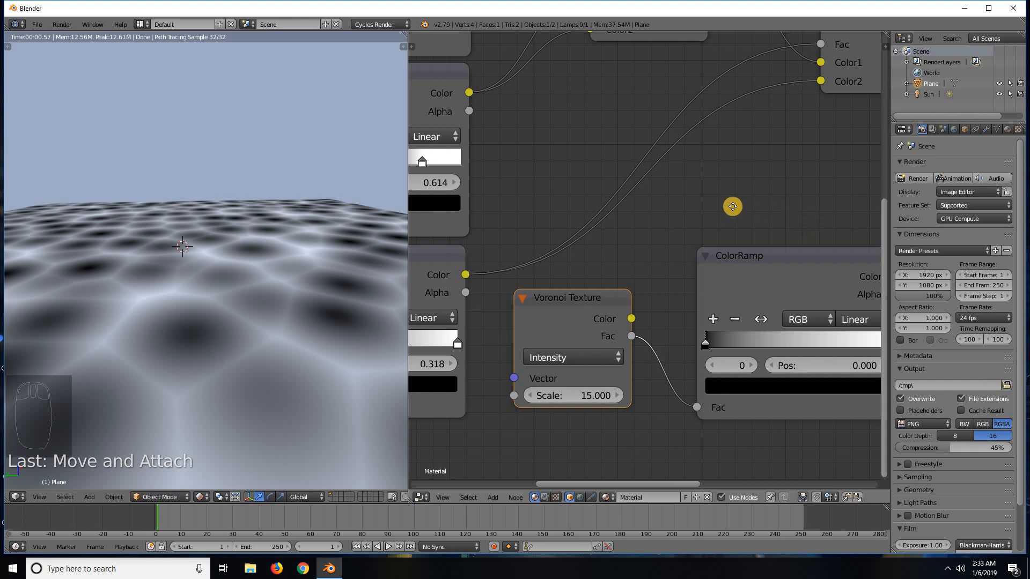
pyautogui.moveTo(674, 200); pyautogui.dragTo(492, 174, button='middle')
pyautogui.moveTo(558, 322); pyautogui.dragTo(540, 321, button='middle')
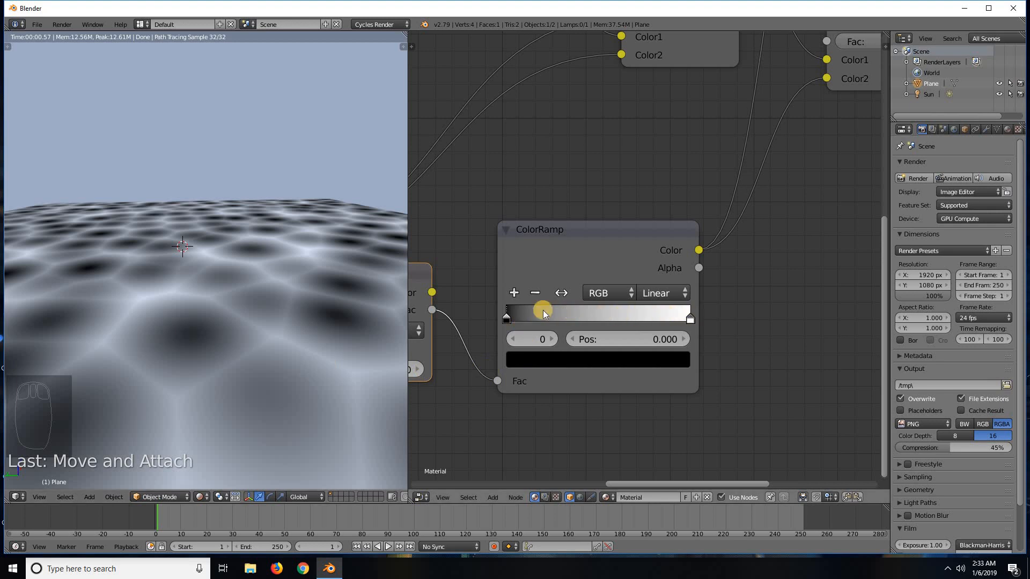
pyautogui.moveTo(776, 257); pyautogui.dragTo(449, 372, button='middle')
pyautogui.moveTo(719, 368); pyautogui.dragTo(729, 337, button='middle')
pyautogui.scroll(-1, 617, 393)
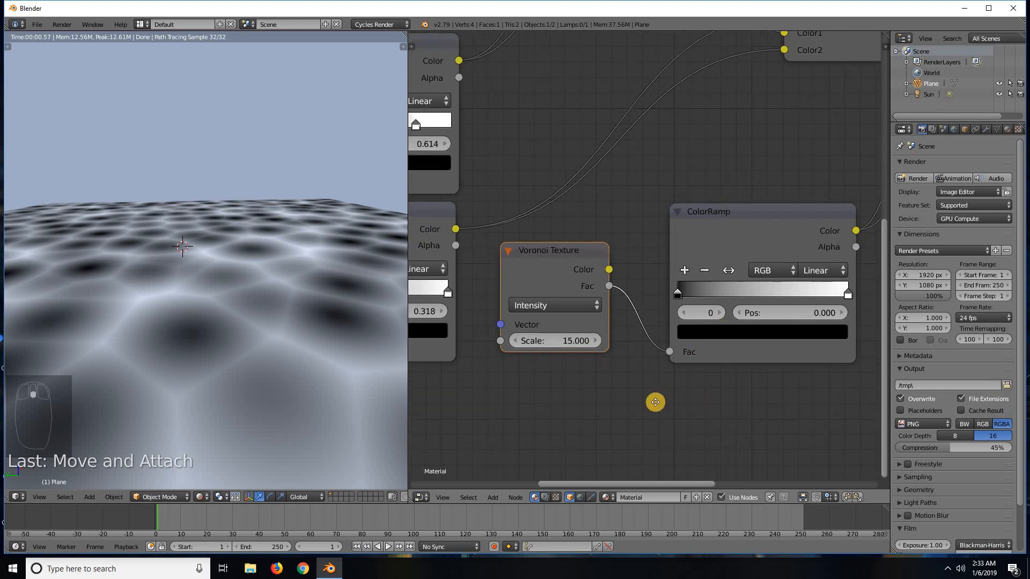
pyautogui.moveTo(625, 425); pyautogui.dragTo(520, 453, button='middle')
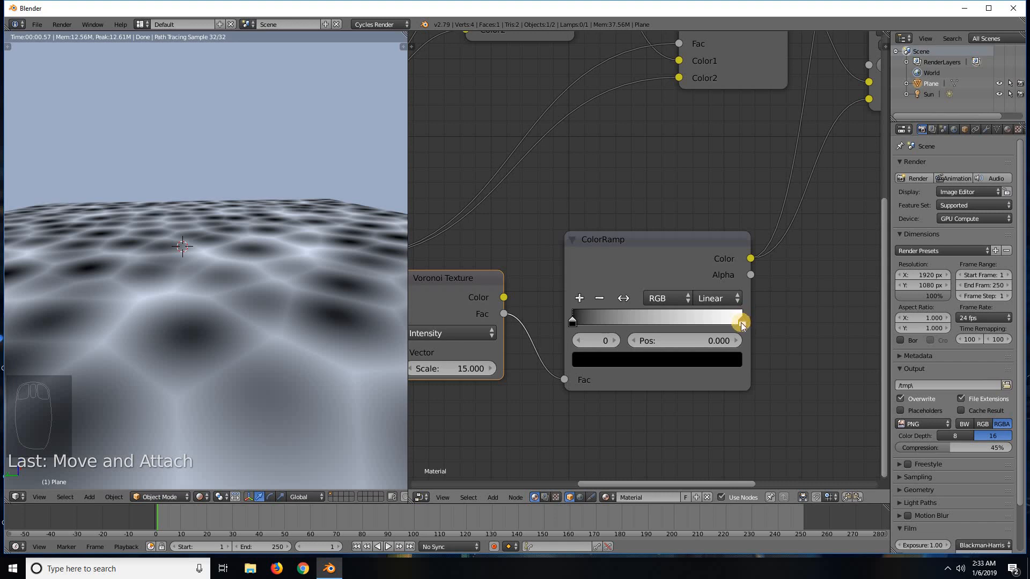
# Select the ColorRamp's white and black end stops in turn to compare their positions and colours.
pyautogui.moveTo(742, 323)
pyautogui.mouseDown()
pyautogui.moveTo(649, 318)
pyautogui.moveTo(744, 318)
pyautogui.mouseUp()
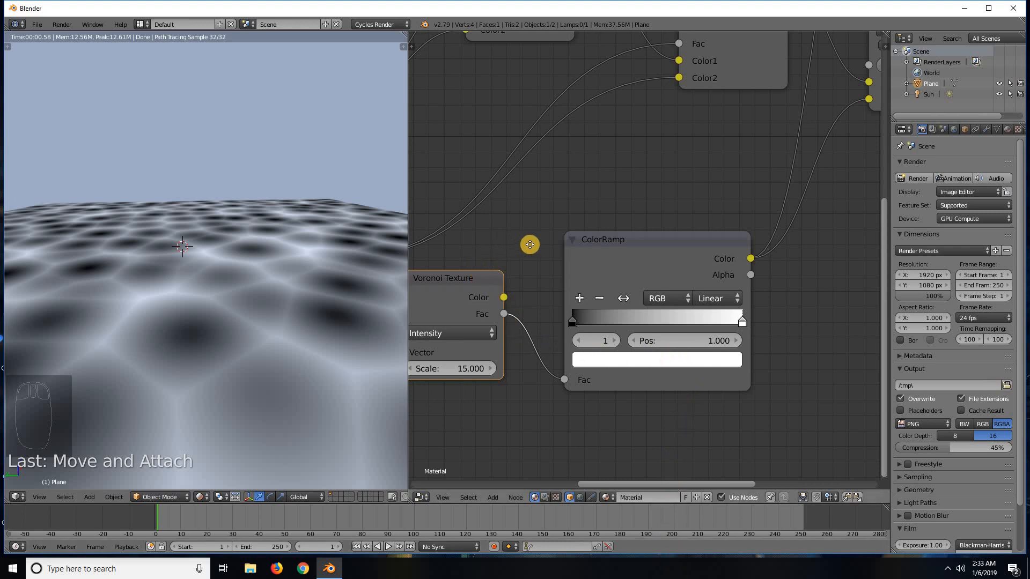
pyautogui.moveTo(503, 268); pyautogui.dragTo(546, 259, button='middle')
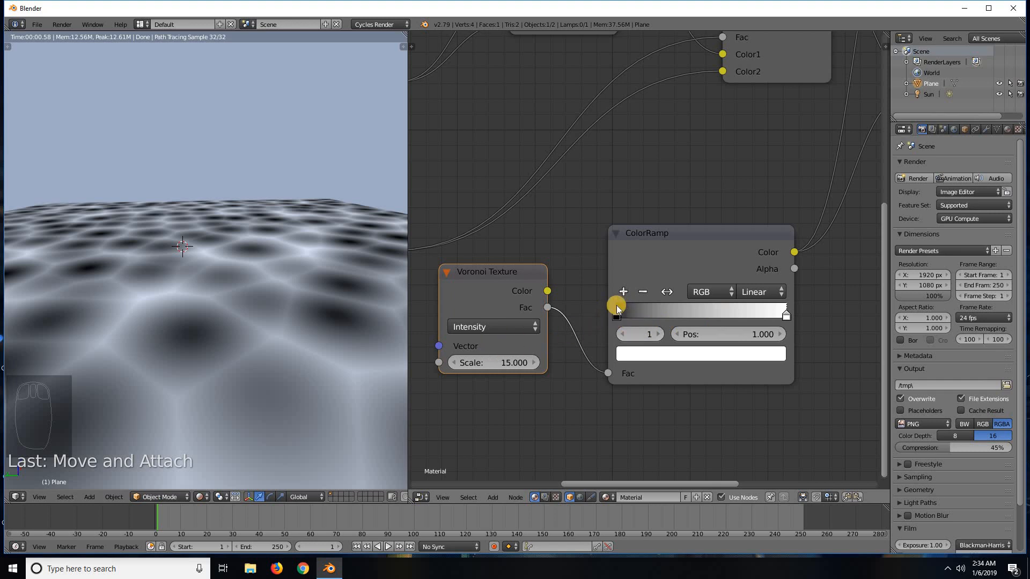
pyautogui.moveTo(645, 311); pyautogui.dragTo(616, 313)
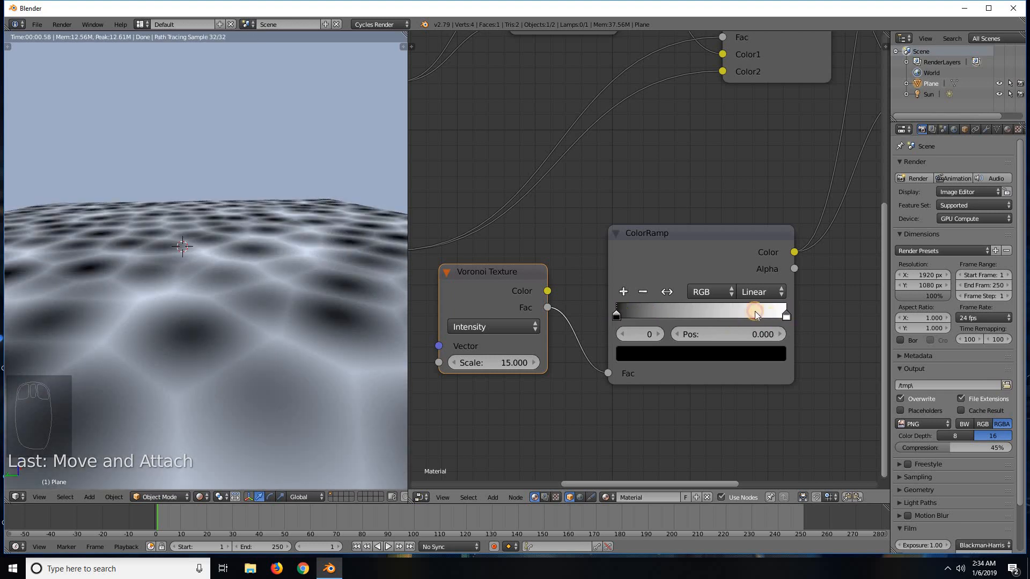
pyautogui.moveTo(755, 311); pyautogui.dragTo(781, 308)
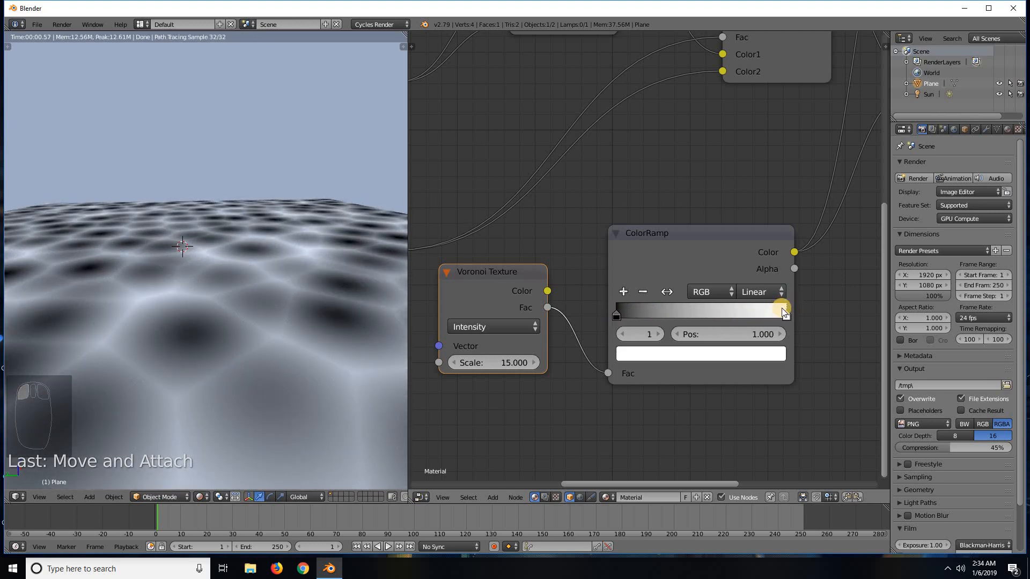
pyautogui.click(781, 316)
pyautogui.moveTo(618, 311); pyautogui.dragTo(608, 317)
pyautogui.click(609, 317)
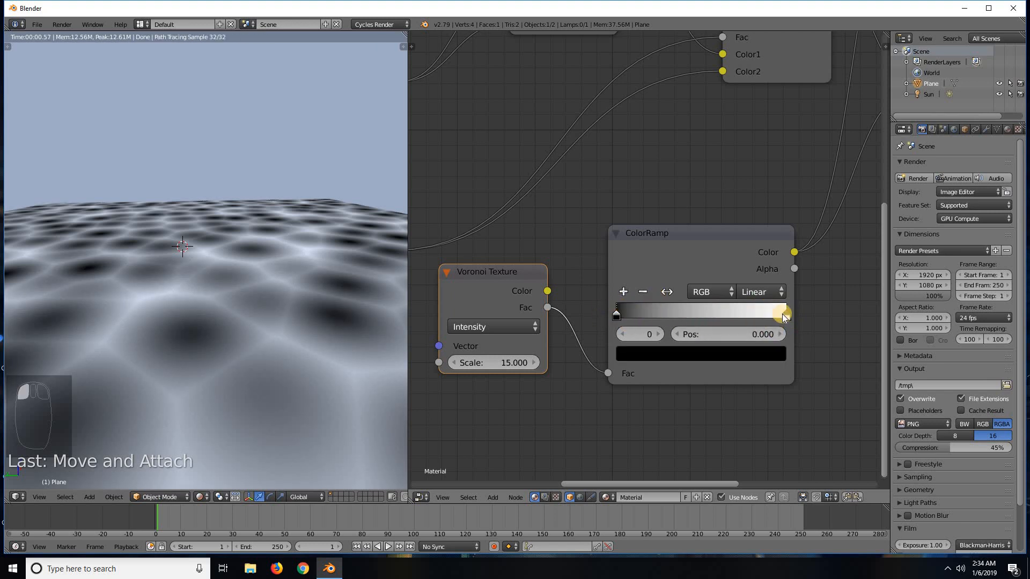
# Move the ColorRamp's white stop to 0.545, and add a new stop placed at 1.000.
pyautogui.moveTo(786, 314); pyautogui.dragTo(704, 313)
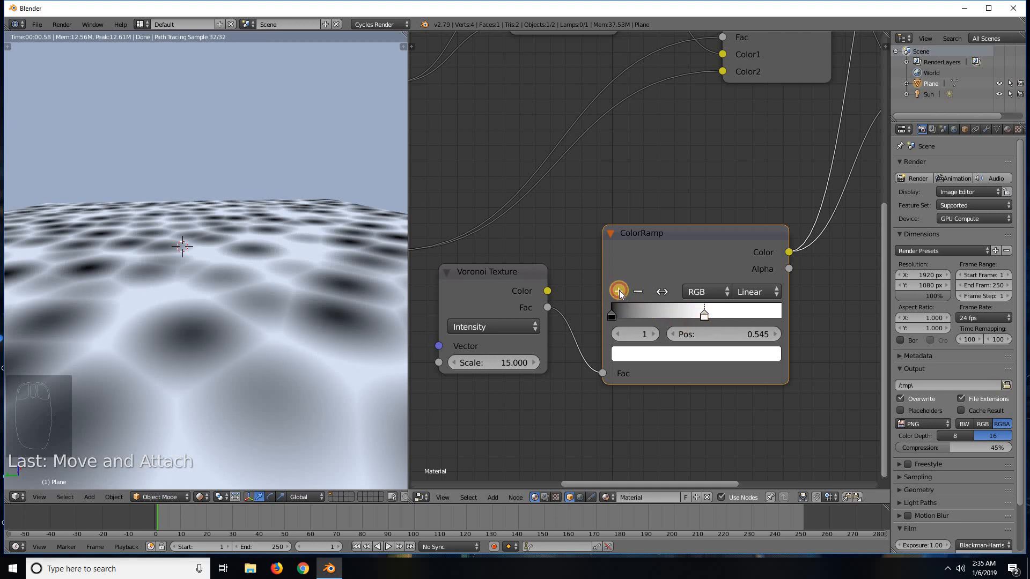
pyautogui.click(619, 293)
pyautogui.click(658, 312)
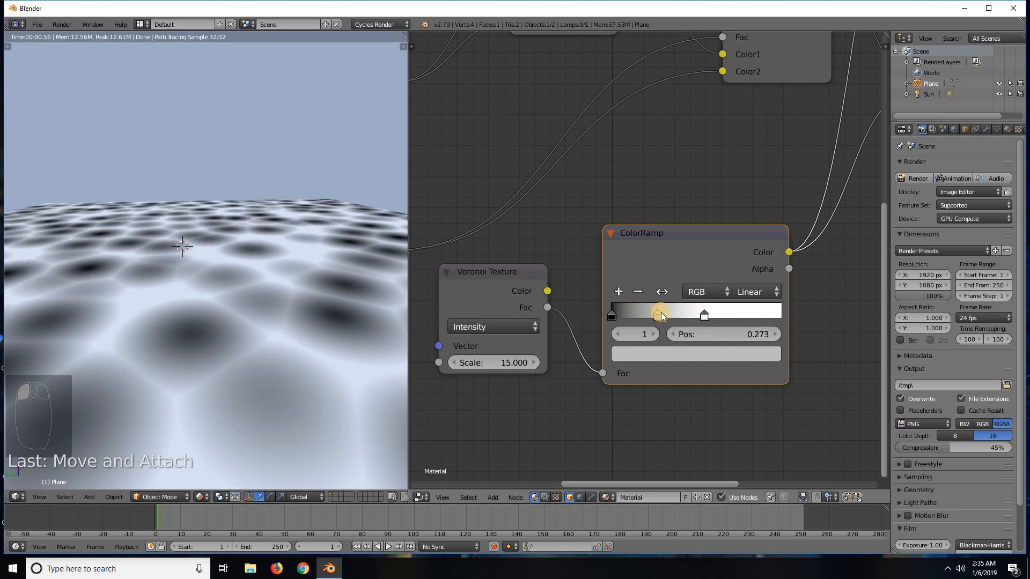
pyautogui.click(614, 314)
pyautogui.click(637, 312)
pyautogui.moveTo(659, 311); pyautogui.dragTo(801, 310)
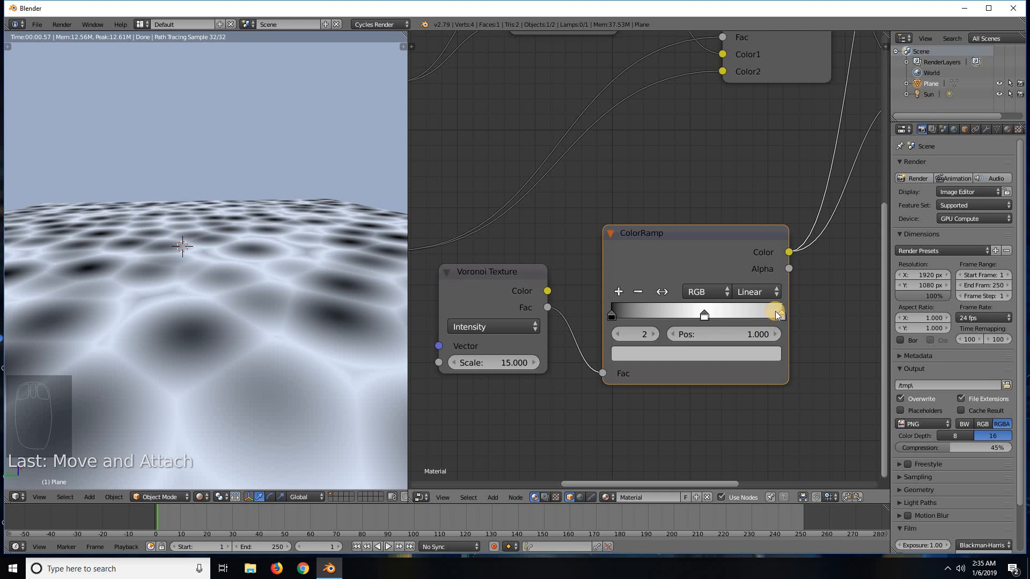
# Set the colour of the ColorRamp stop at position 1.000 to black.
pyautogui.click(782, 311)
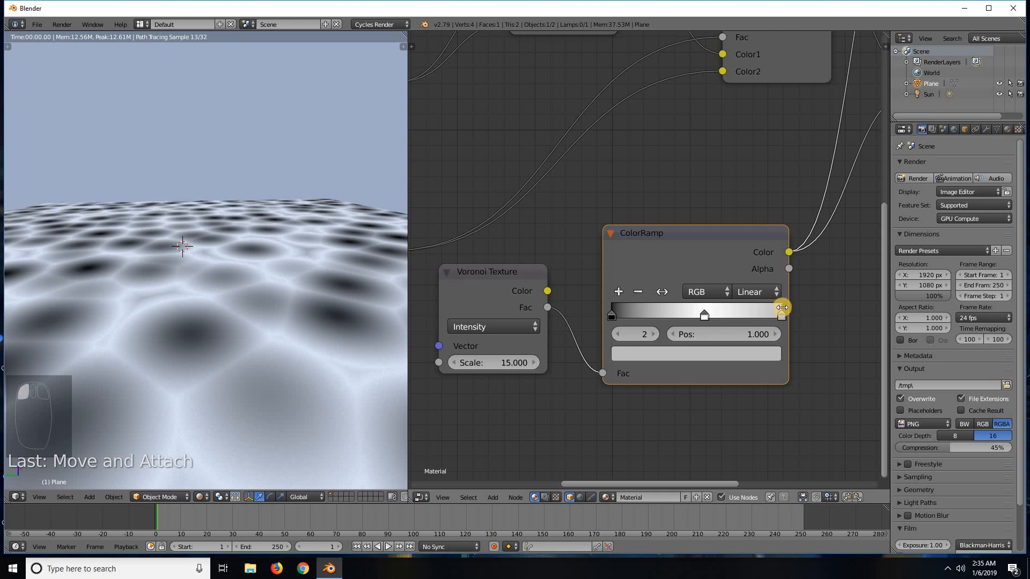
pyautogui.click(747, 346)
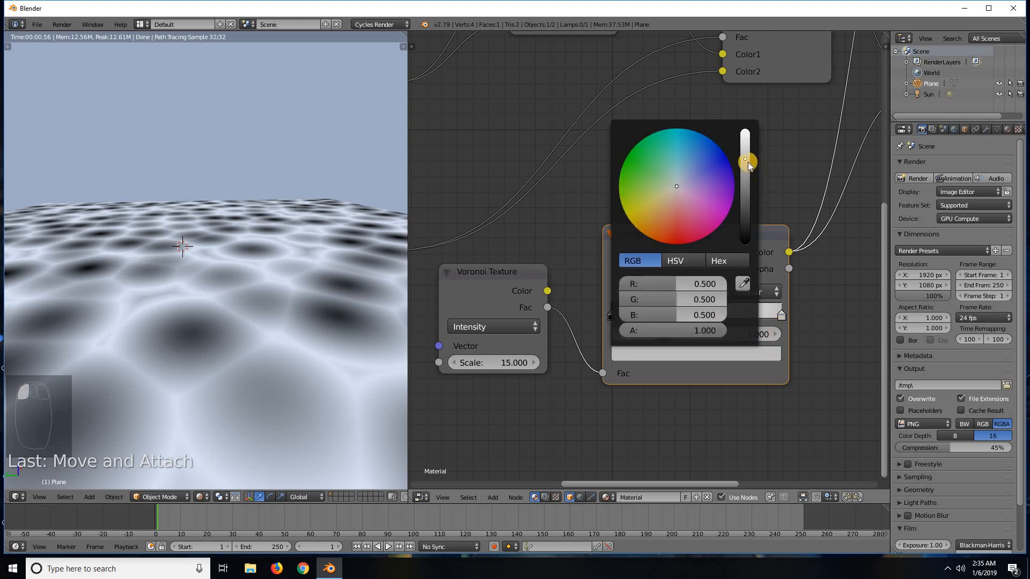
pyautogui.moveTo(744, 191); pyautogui.dragTo(793, 414)
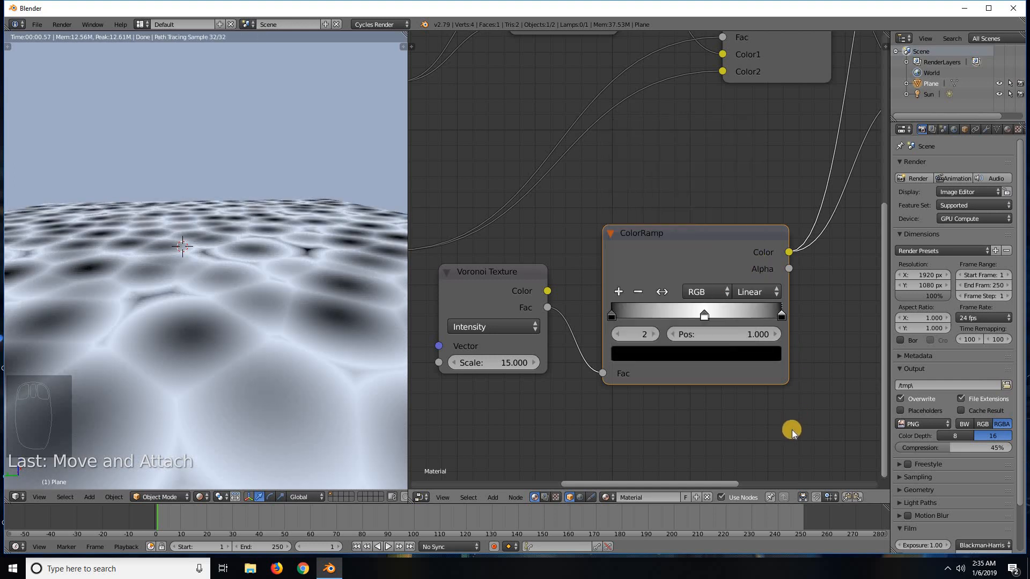
# Set the position of the ColorRamp's white middle stop to 0.5.
pyautogui.click(705, 316)
pyautogui.click(743, 335)
pyautogui.write('1')
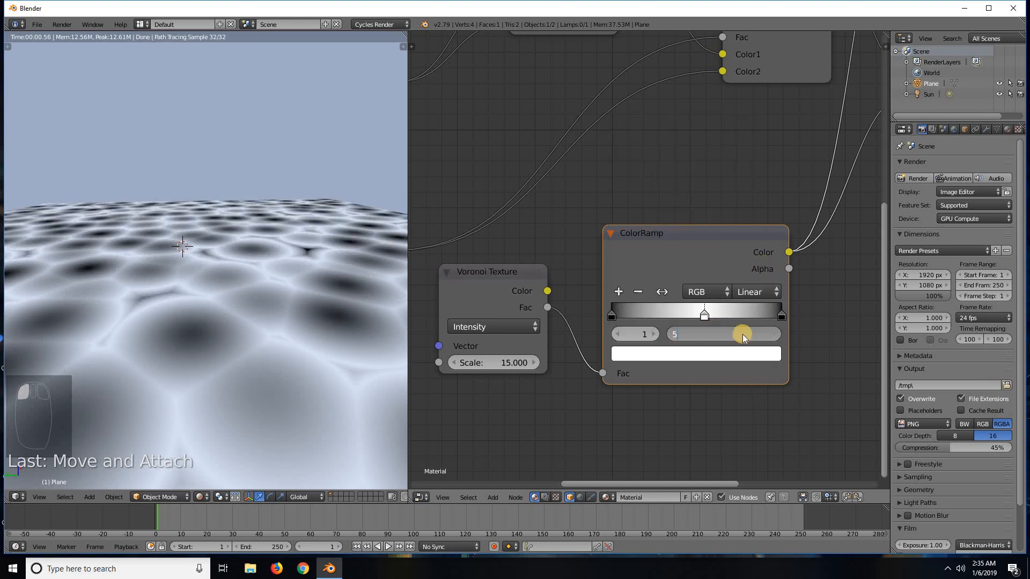
pyautogui.press('Return')
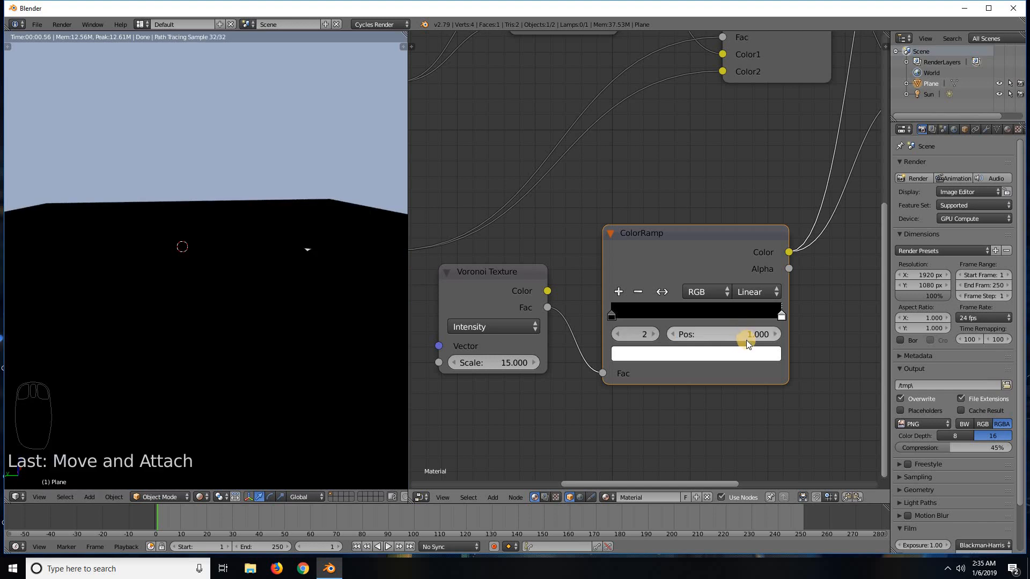
pyautogui.click(747, 336)
pyautogui.write('0.5')
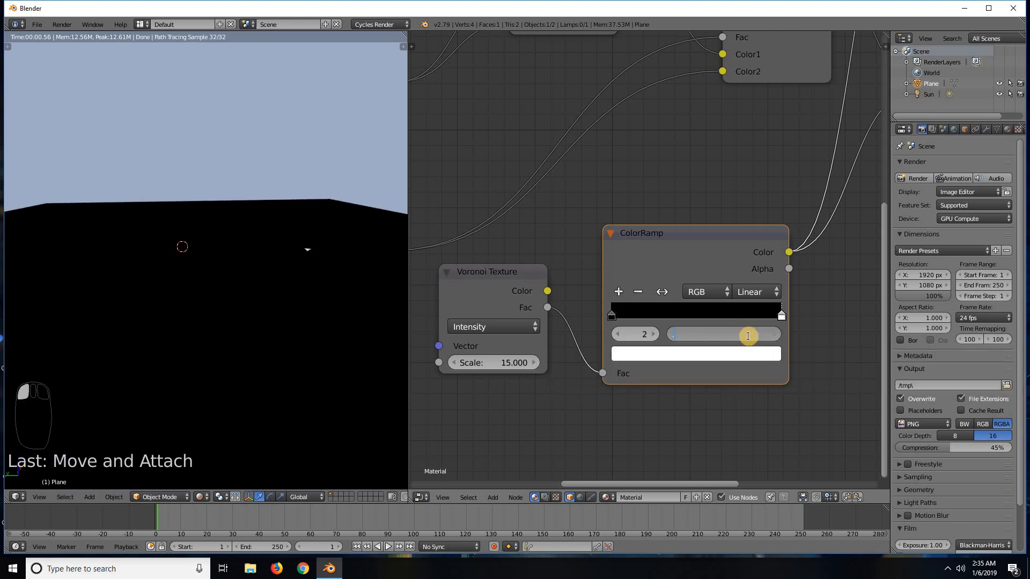
pyautogui.press('Return')
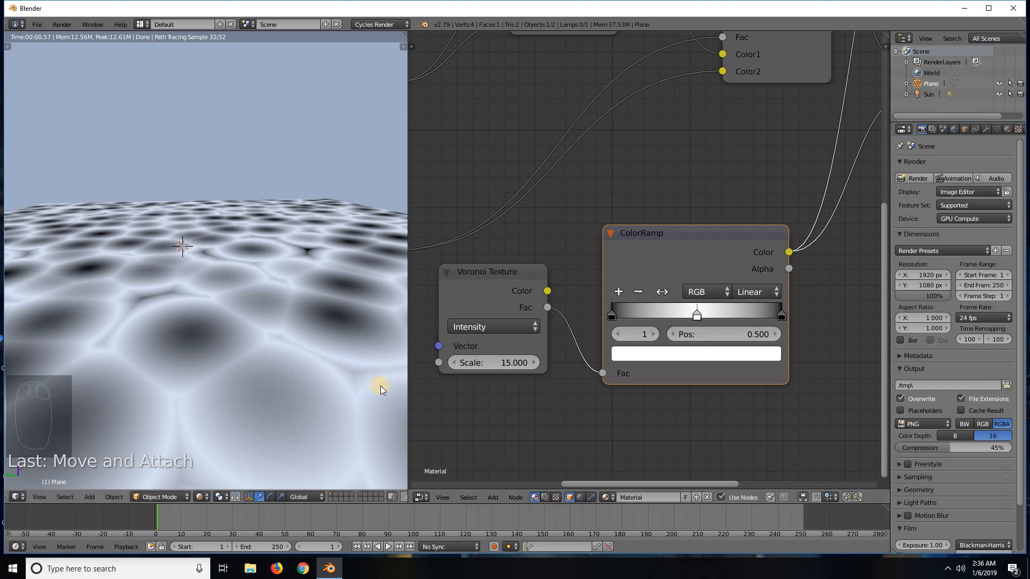
# Try moving both black stops inward, the upper one to 0.855 and 0.623, and return them to 0.000 and 1.000.
pyautogui.moveTo(779, 314); pyautogui.dragTo(755, 312)
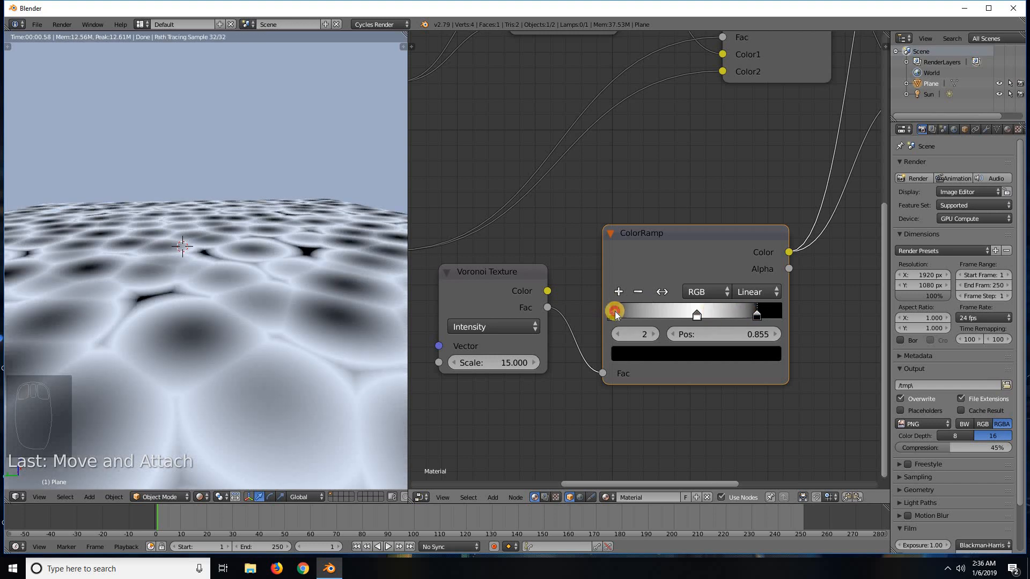
pyautogui.moveTo(613, 313)
pyautogui.mouseDown()
pyautogui.moveTo(626, 311)
pyautogui.moveTo(611, 314)
pyautogui.mouseUp()
pyautogui.moveTo(612, 314); pyautogui.dragTo(634, 313)
pyautogui.moveTo(755, 313); pyautogui.dragTo(713, 311)
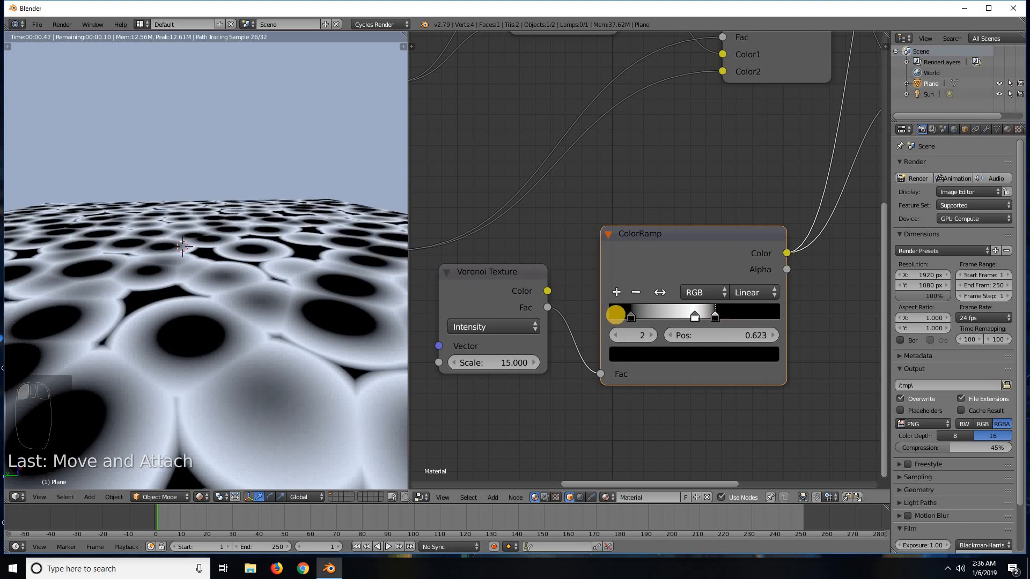
pyautogui.moveTo(630, 316); pyautogui.dragTo(562, 308)
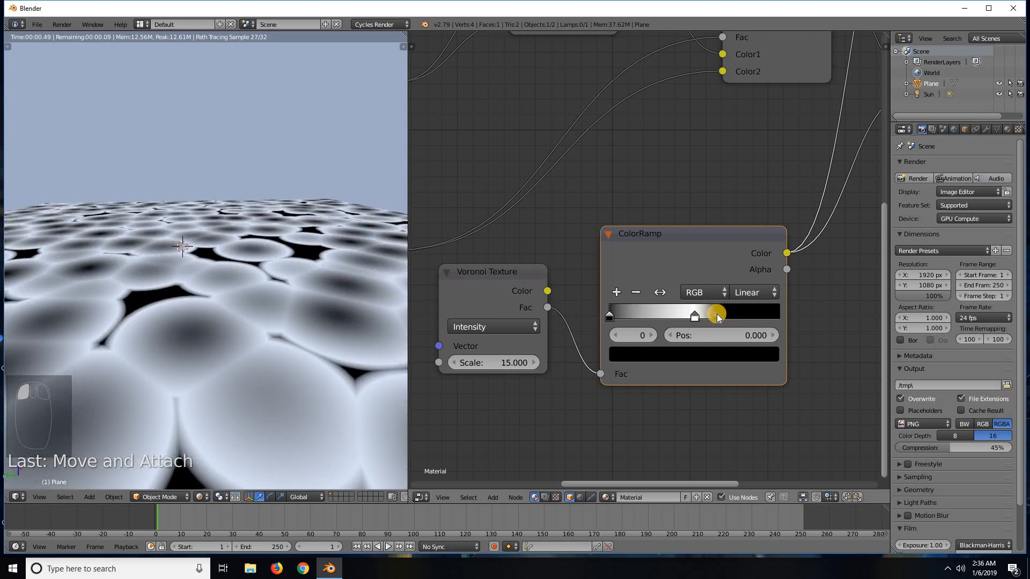
pyautogui.moveTo(708, 315); pyautogui.dragTo(777, 332)
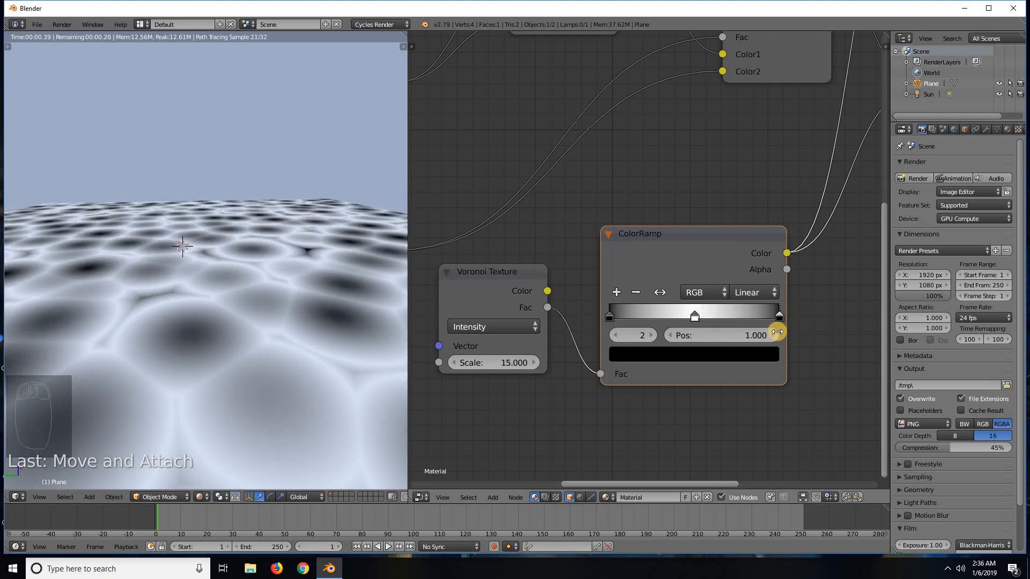
# Shift the Voronoi Texture node slightly down and change the ColorRamp stop at 1.000 to a dark orange.
pyautogui.click(486, 283)
pyautogui.moveTo(484, 287); pyautogui.dragTo(482, 299)
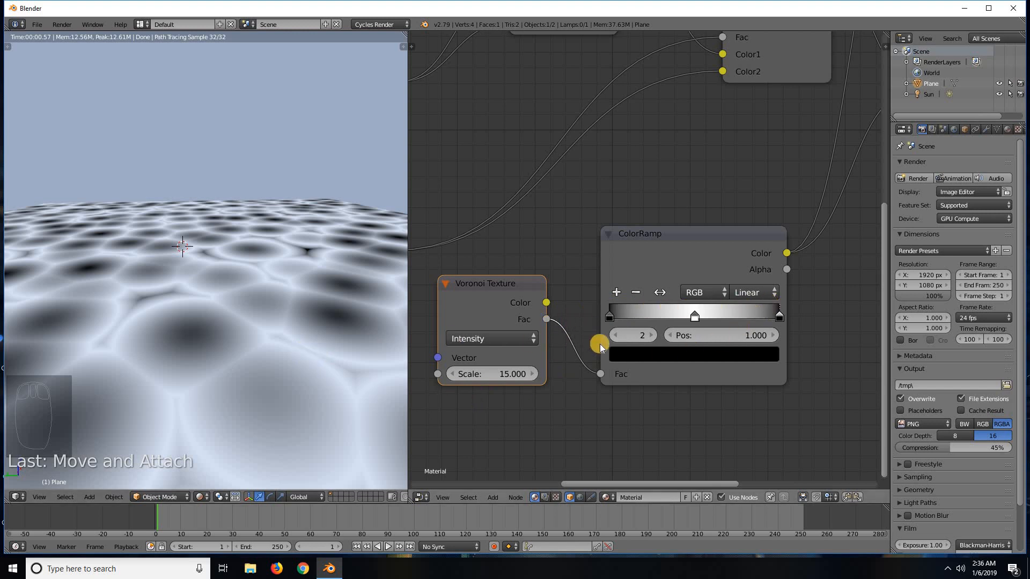
pyautogui.click(753, 356)
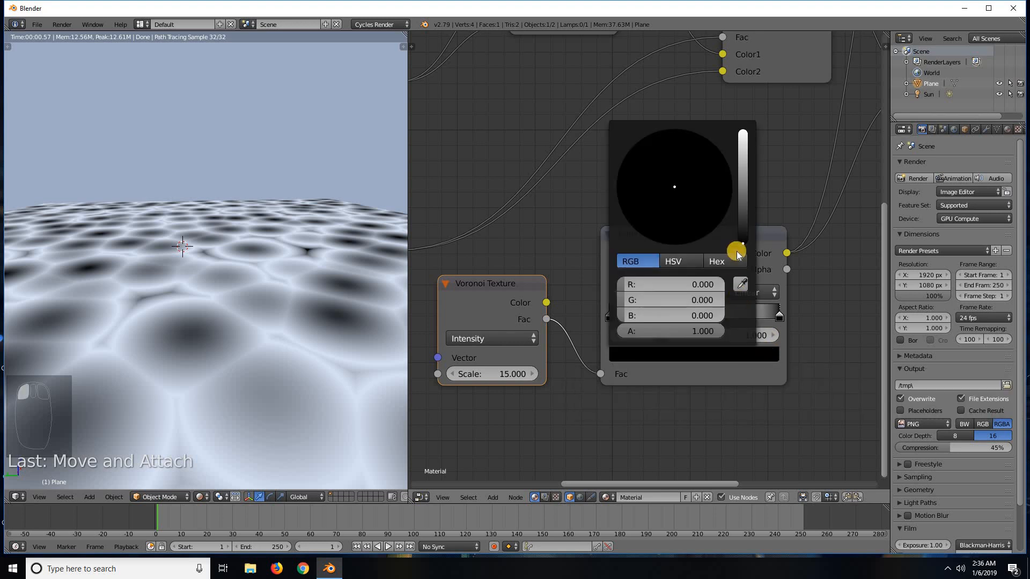
pyautogui.moveTo(741, 231); pyautogui.dragTo(732, 186)
pyautogui.moveTo(662, 242)
pyautogui.mouseDown()
pyautogui.moveTo(639, 240)
pyautogui.moveTo(654, 242)
pyautogui.mouseUp()
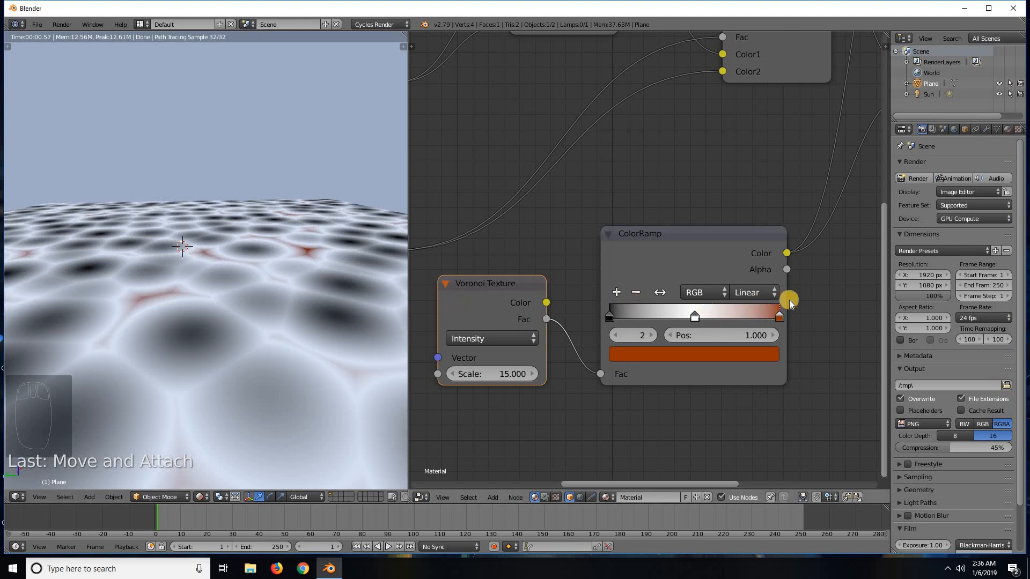
# Add many more stops to the ColorRamp and spread them along the gradient, moving the white stop to 0.118.
pyautogui.click(617, 292)
pyautogui.click(618, 292)
pyautogui.click(618, 291)
pyautogui.click(617, 292)
pyautogui.click(618, 292)
pyautogui.click(618, 292)
pyautogui.click(618, 292)
pyautogui.moveTo(698, 317); pyautogui.dragTo(629, 316)
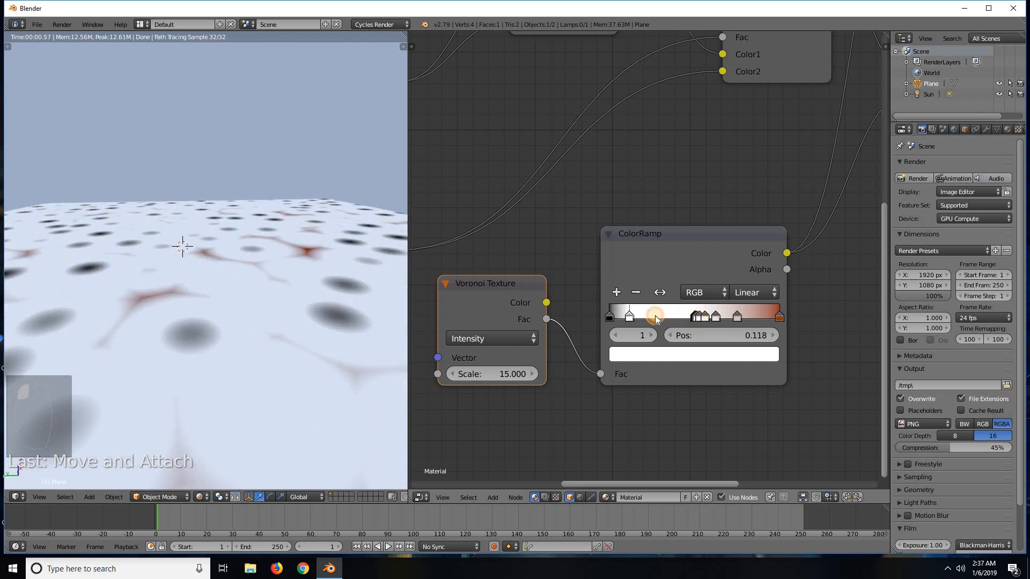
pyautogui.moveTo(696, 317)
pyautogui.mouseDown()
pyautogui.moveTo(655, 316)
pyautogui.moveTo(762, 308)
pyautogui.moveTo(670, 330)
pyautogui.moveTo(699, 318)
pyautogui.moveTo(643, 320)
pyautogui.moveTo(693, 320)
pyautogui.mouseUp()
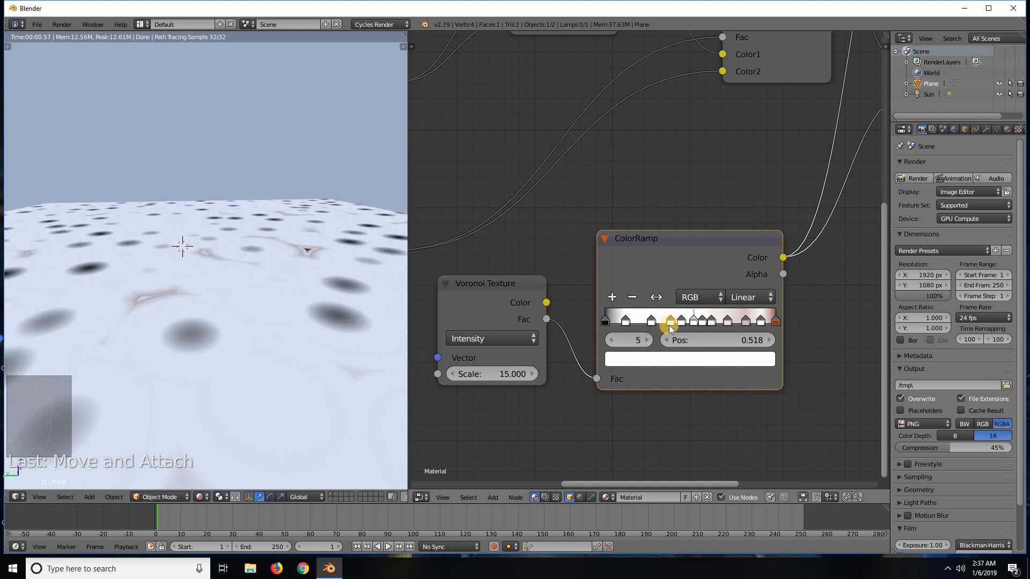
# Delete the many-stop ColorRamp node connected to the Voronoi Texture.
pyautogui.click(742, 340)
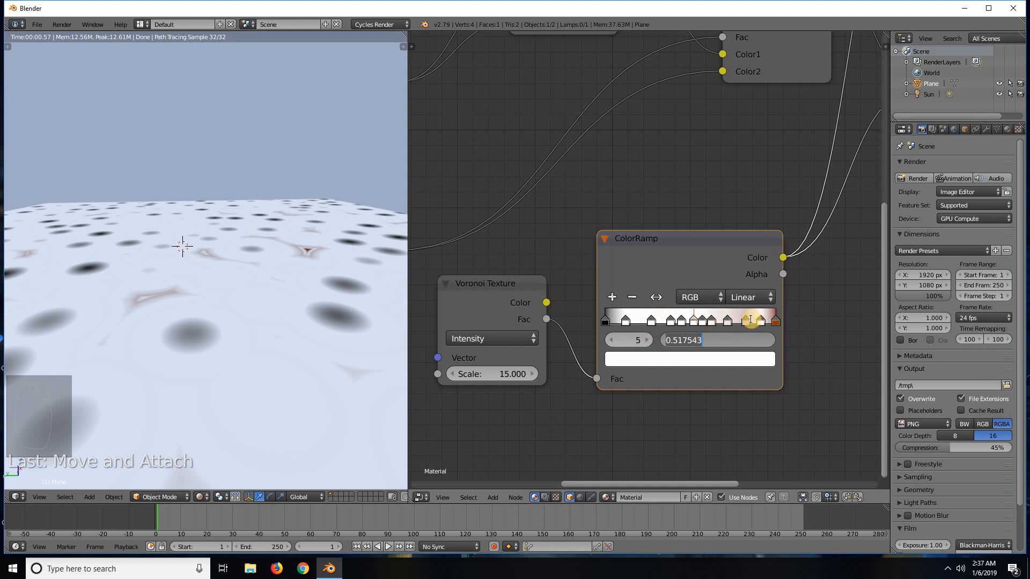
pyautogui.click(746, 262)
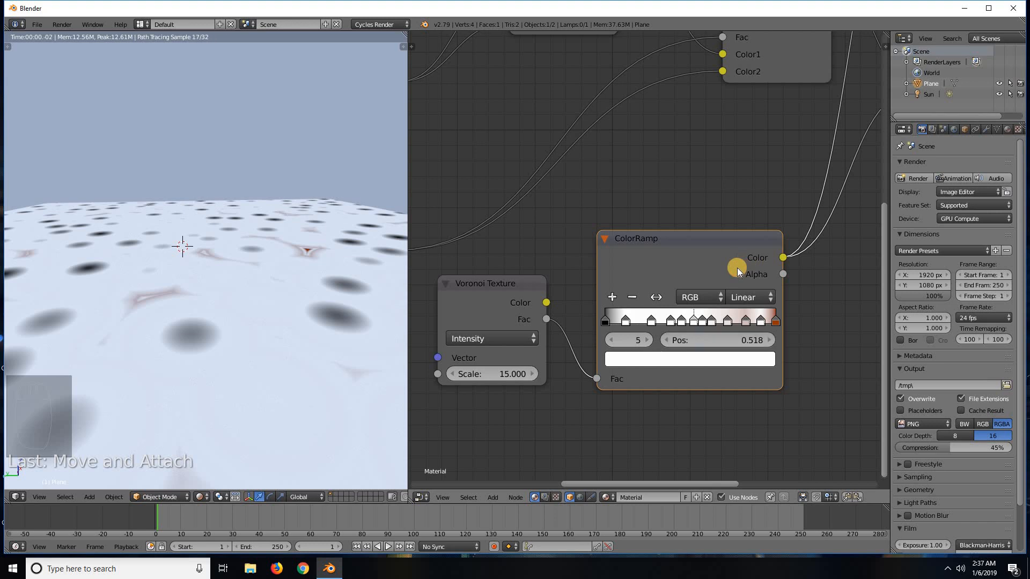
pyautogui.press('x')
pyautogui.scroll(-2, 614, 295)
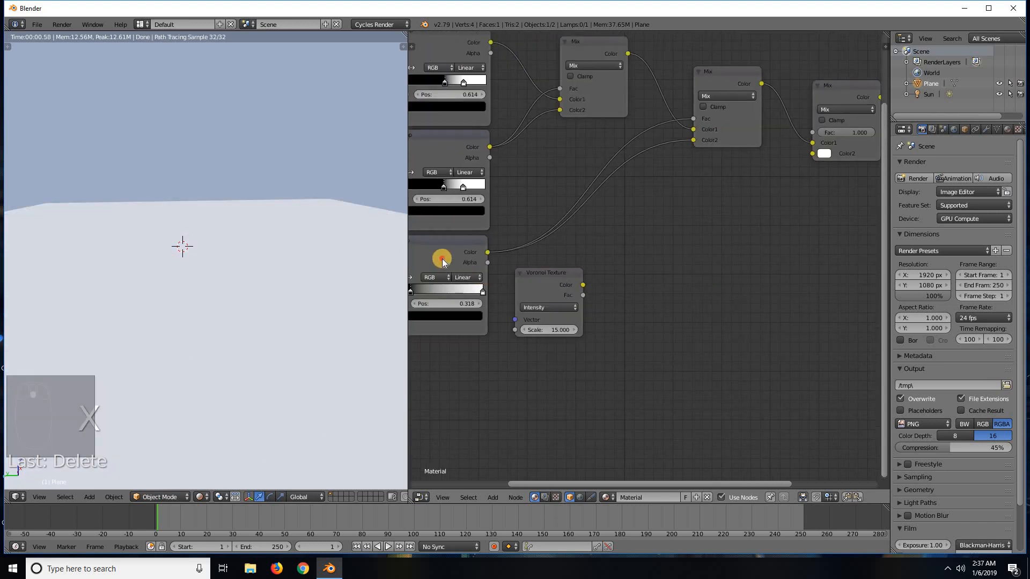
# Duplicate the lowest two-stop ColorRamp beside the Voronoi Texture, linking Voronoi Fac into it and its Color to the last Mix node's Color2.
pyautogui.click(442, 262)
pyautogui.hotkey('shift', 'd')
pyautogui.click(588, 301)
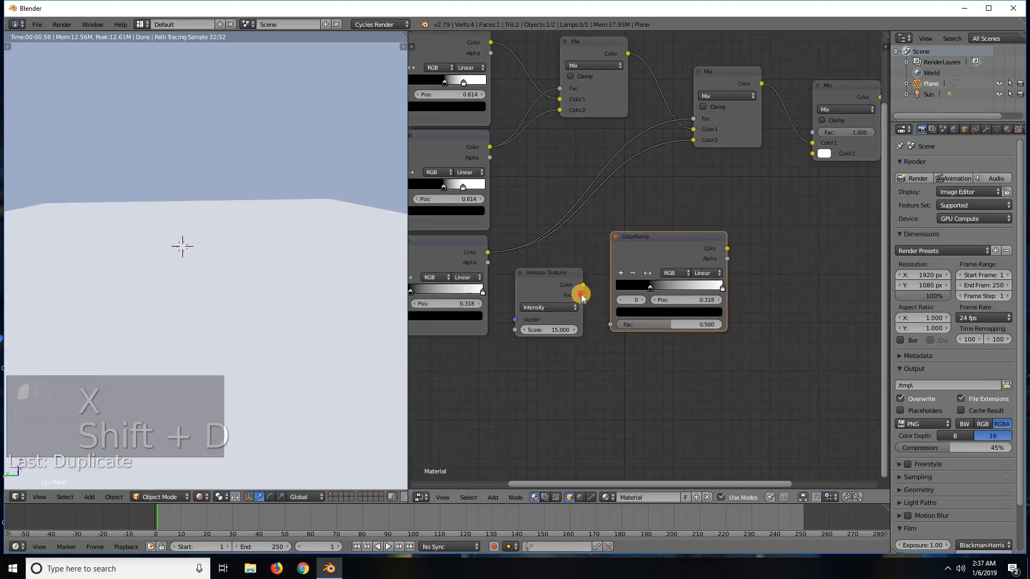
pyautogui.moveTo(583, 296); pyautogui.dragTo(611, 325)
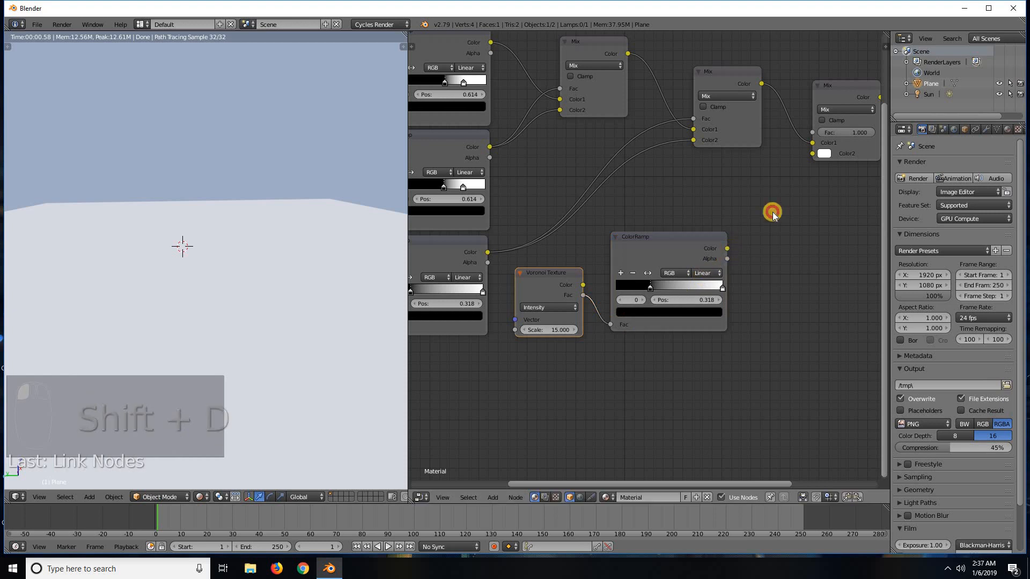
pyautogui.moveTo(773, 211); pyautogui.dragTo(806, 168)
pyautogui.scroll(6, 700, 369)
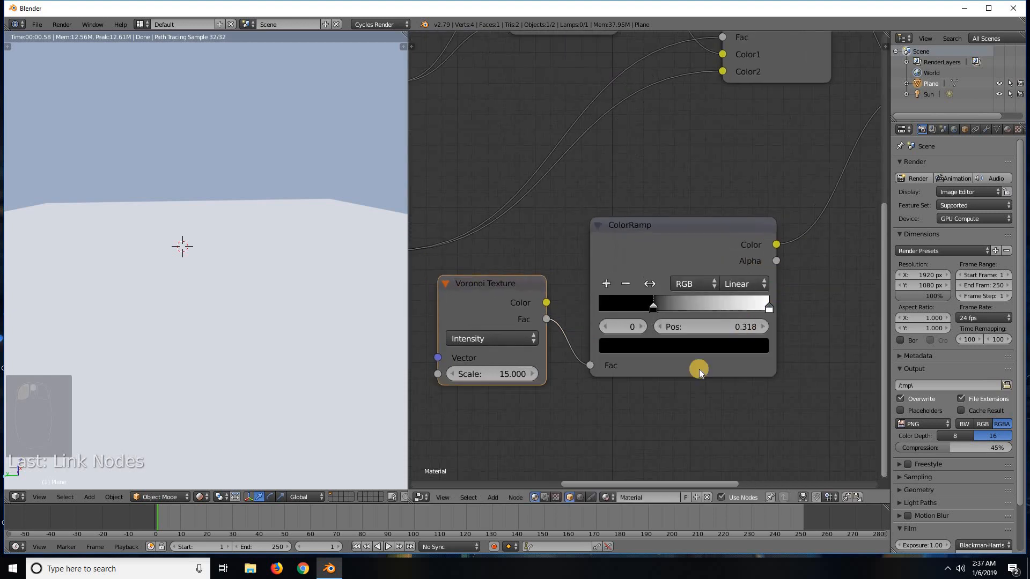
# Set the duplicated ColorRamp's black stop to position 0.000 and its white stop to 1.000.
pyautogui.scroll(4, 700, 369)
pyautogui.moveTo(644, 331); pyautogui.dragTo(564, 328)
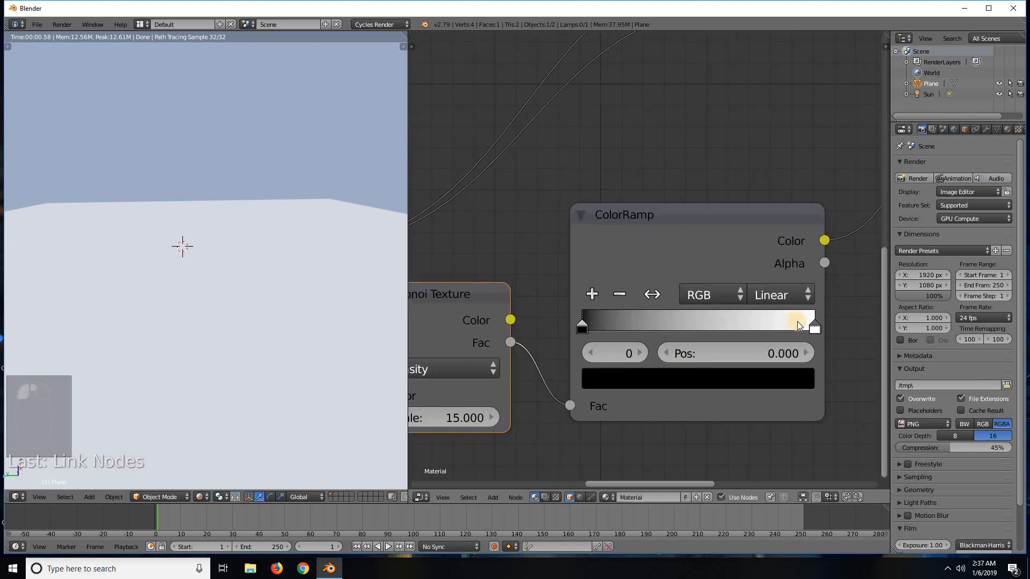
pyautogui.moveTo(778, 332); pyautogui.dragTo(709, 336)
pyautogui.click(742, 363)
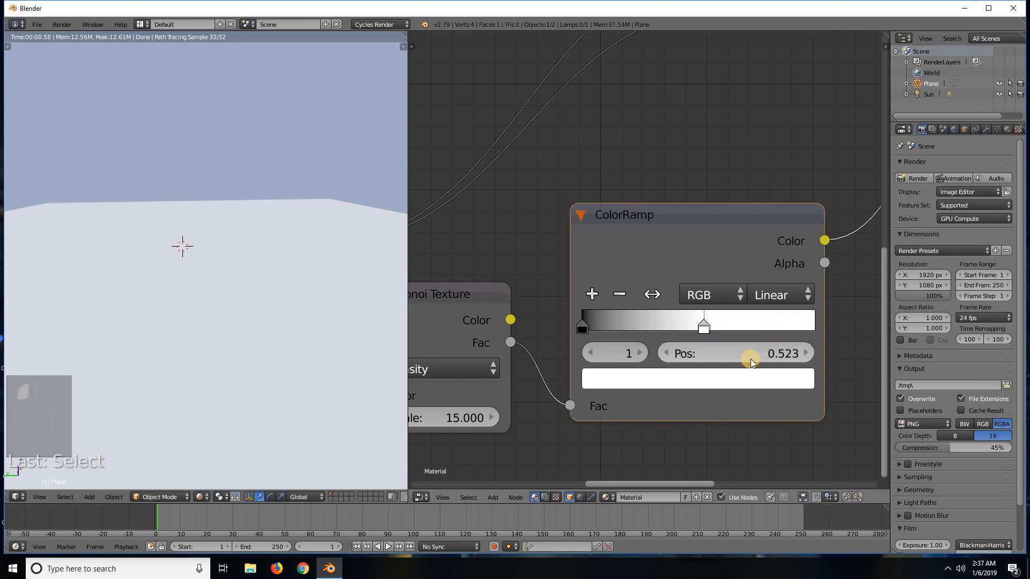
pyautogui.press('KP_5')
pyautogui.click(750, 356)
pyautogui.write('5')
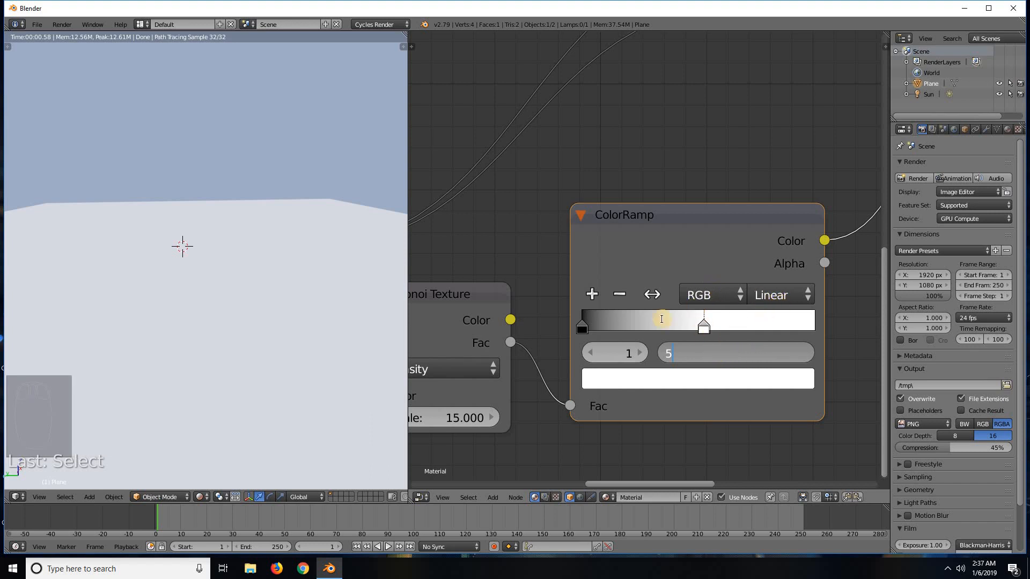
pyautogui.click(593, 295)
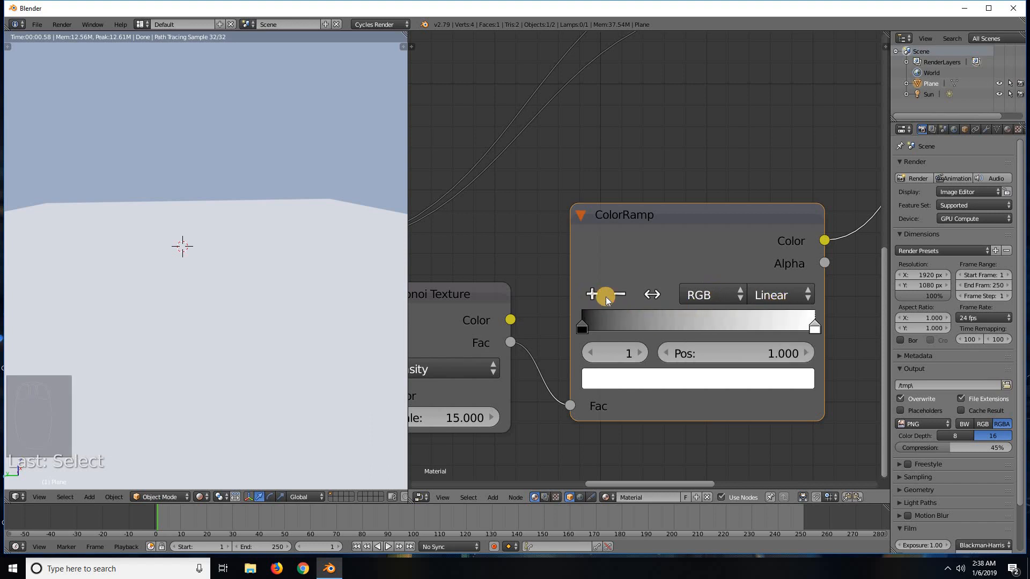
# Add three stops to the duplicated ColorRamp at positions 0.500, 0.250 and 0.125.
pyautogui.click(605, 296)
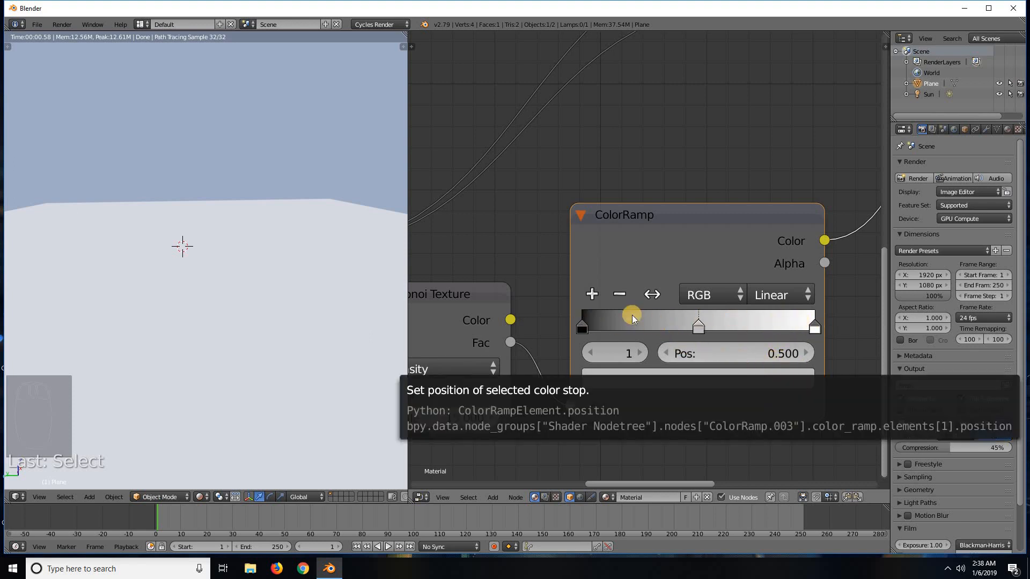
pyautogui.click(592, 294)
pyautogui.click(592, 294)
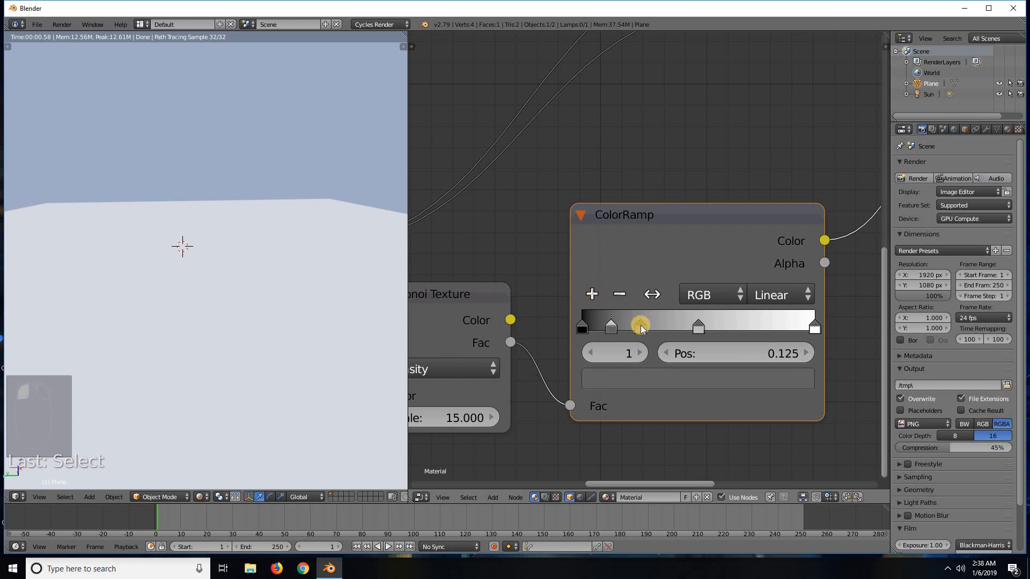
# Set the position of the ColorRamp stop at 0.125 to 0.25.
pyautogui.click(745, 351)
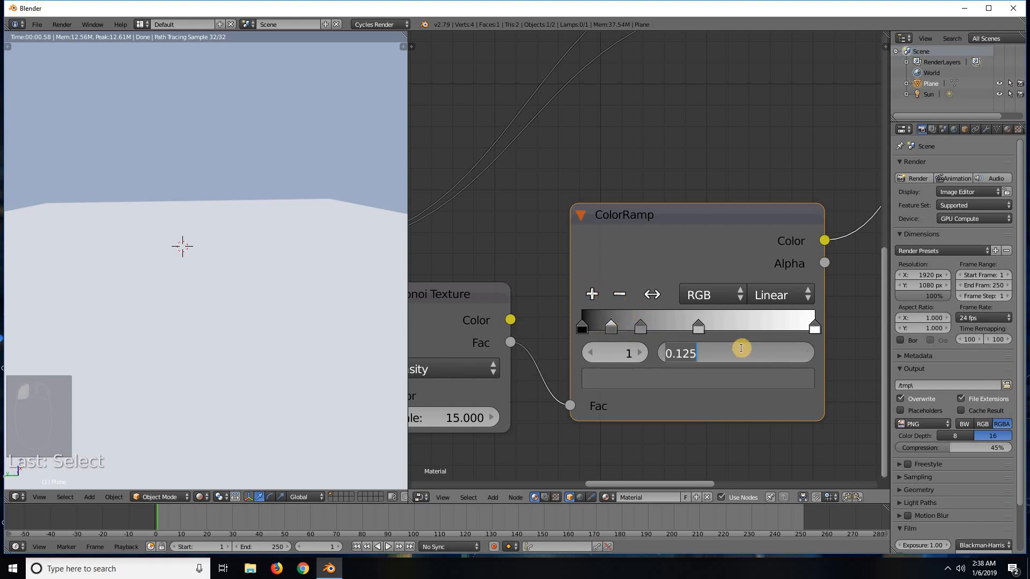
pyautogui.press('BackSpace')
pyautogui.press('BackSpace')
pyautogui.press('BackSpace')
pyautogui.press('BackSpace')
pyautogui.press('BackSpace')
pyautogui.write('0.25')
pyautogui.press('Return')
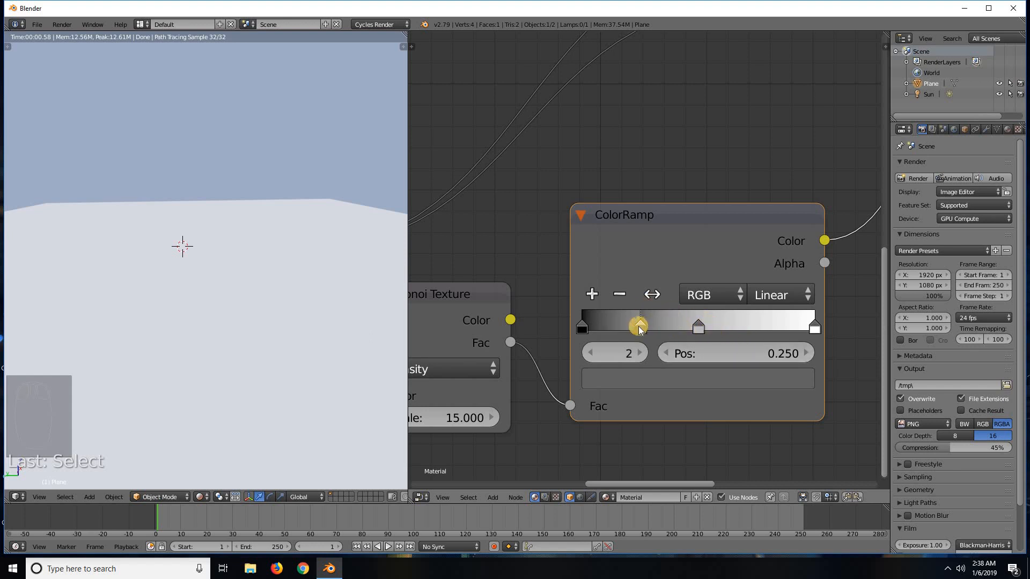
# Move one of the two overlapping ColorRamp stops at 0.25 to position 0.75.
pyautogui.moveTo(639, 329); pyautogui.dragTo(765, 327)
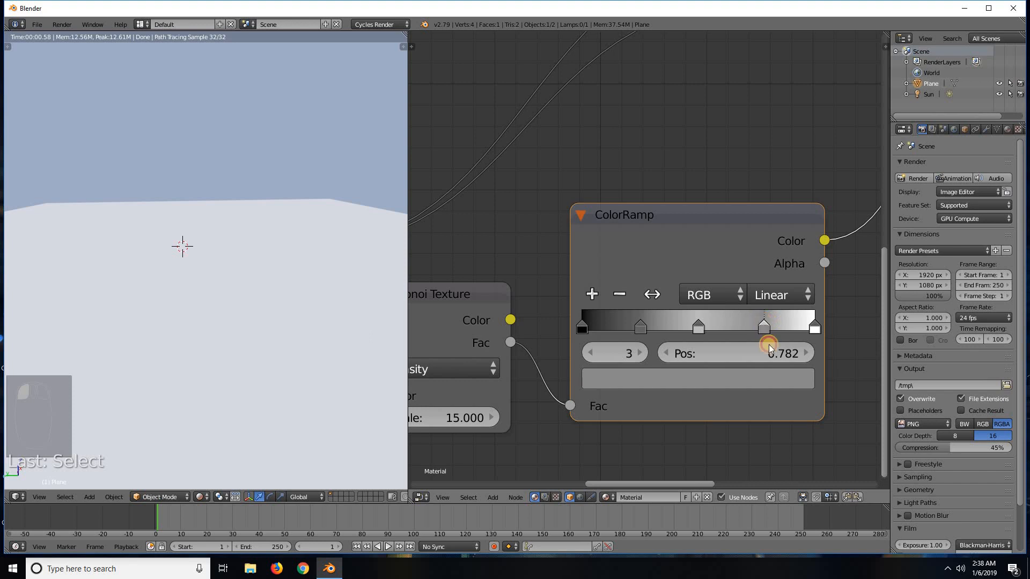
pyautogui.click(742, 353)
pyautogui.write('0.75')
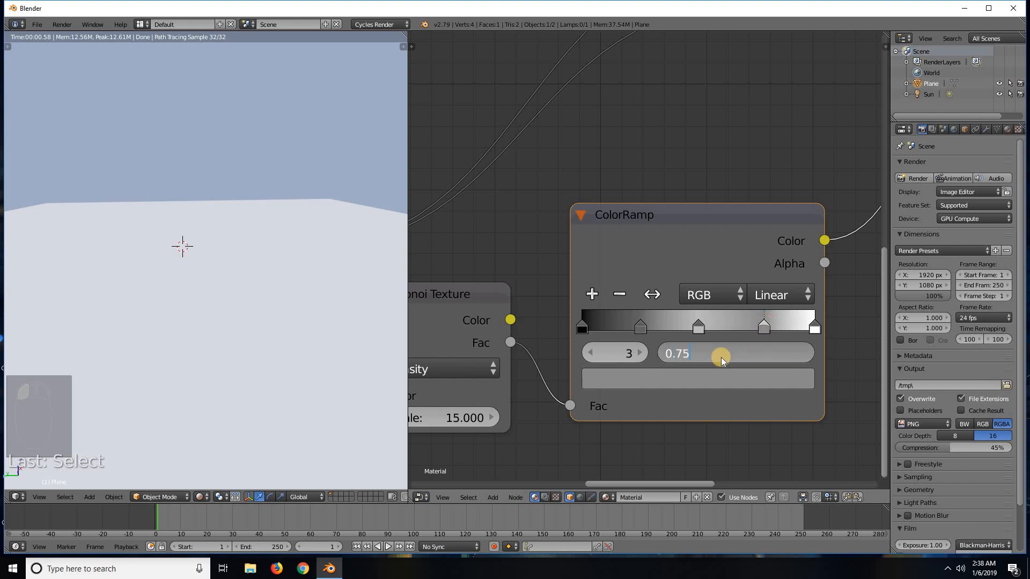
pyautogui.press('Return')
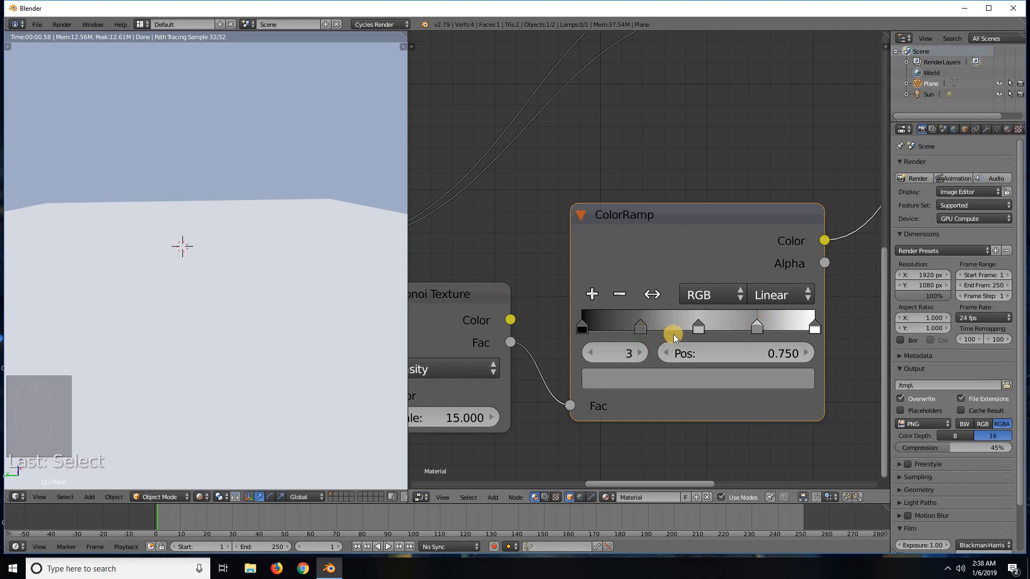
# Change the ColorRamp stops at 0.500 and 1.000 to black.
pyautogui.click(699, 326)
pyautogui.click(713, 371)
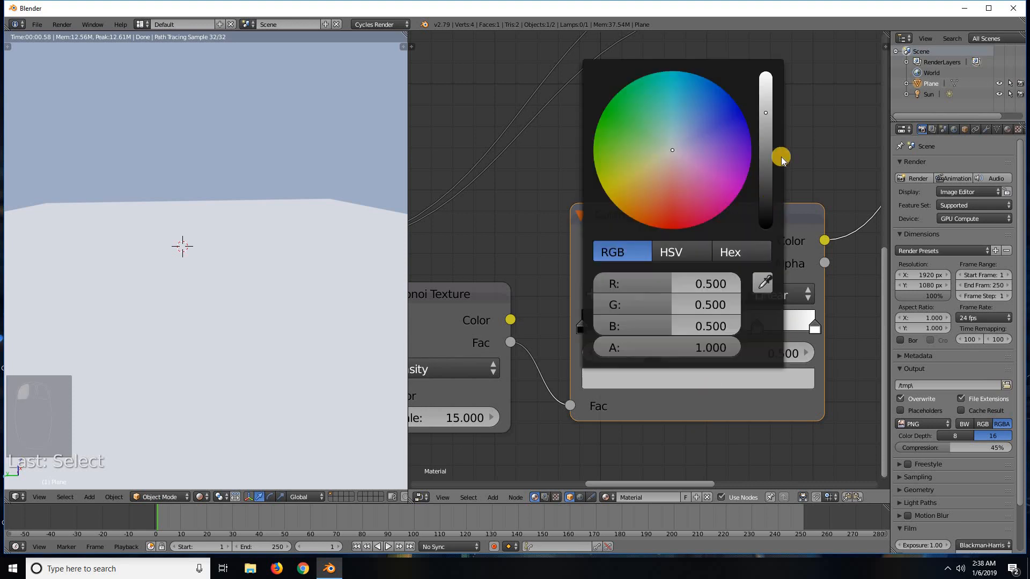
pyautogui.moveTo(766, 118); pyautogui.dragTo(831, 334)
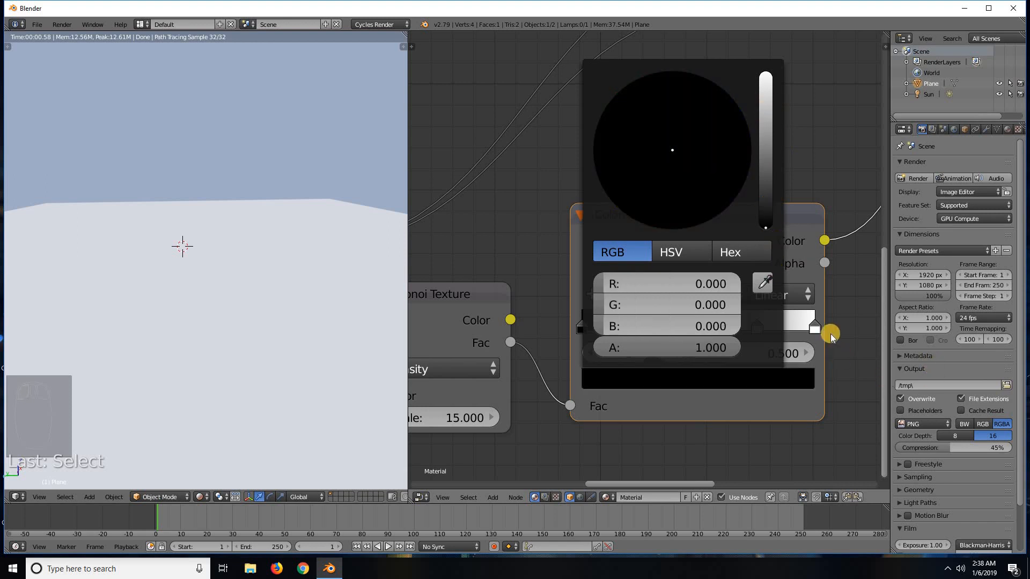
pyautogui.click(815, 326)
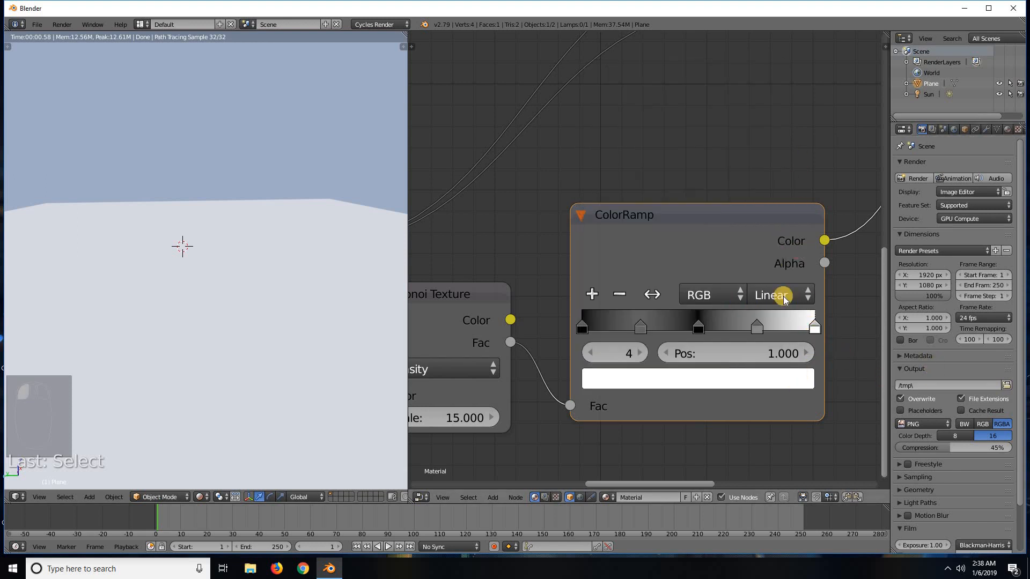
pyautogui.click(769, 380)
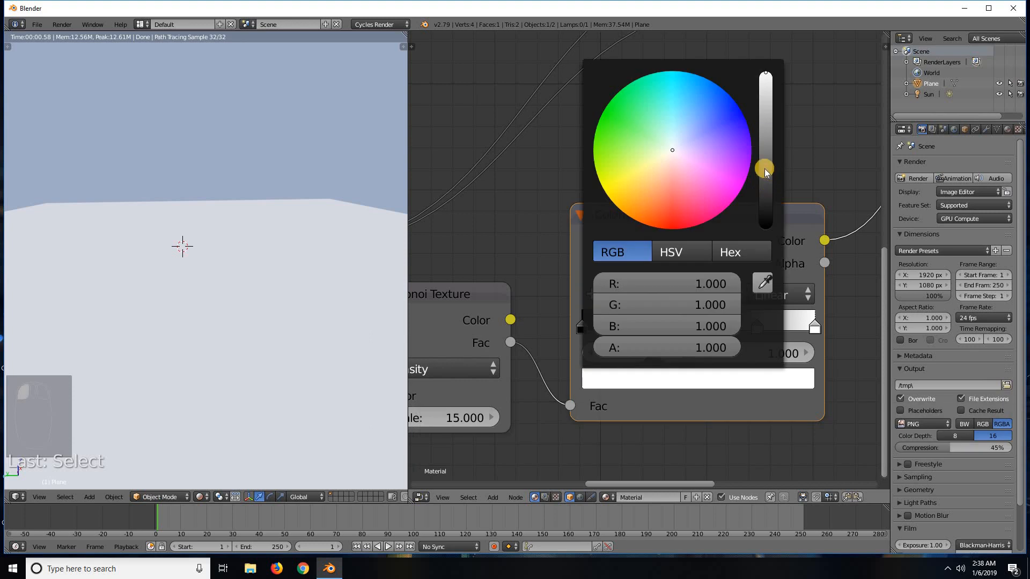
pyautogui.moveTo(764, 168); pyautogui.dragTo(808, 346)
# Change the ColorRamp stops at 0.750 and 0.250 to white.
pyautogui.click(755, 326)
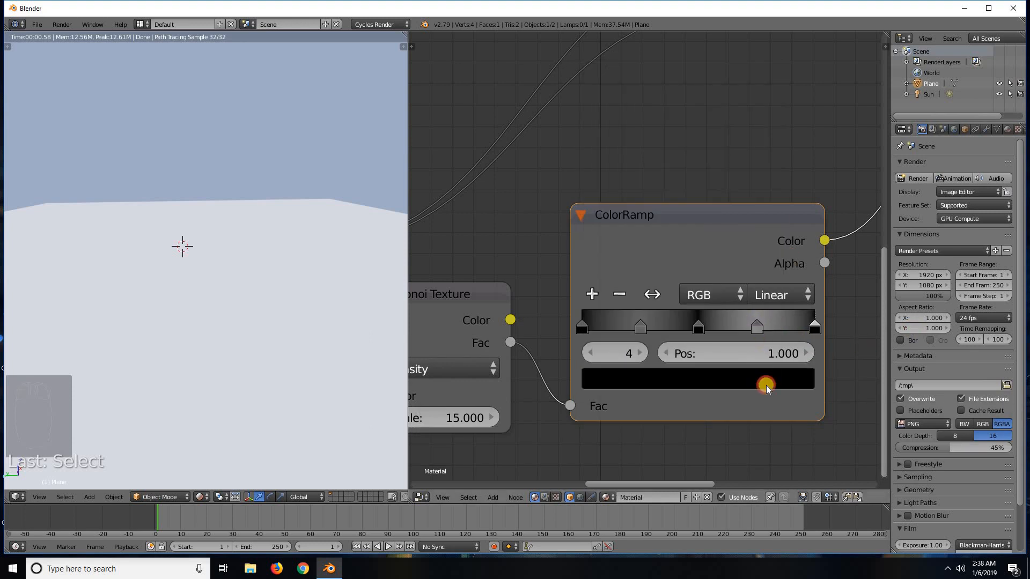
pyautogui.click(753, 379)
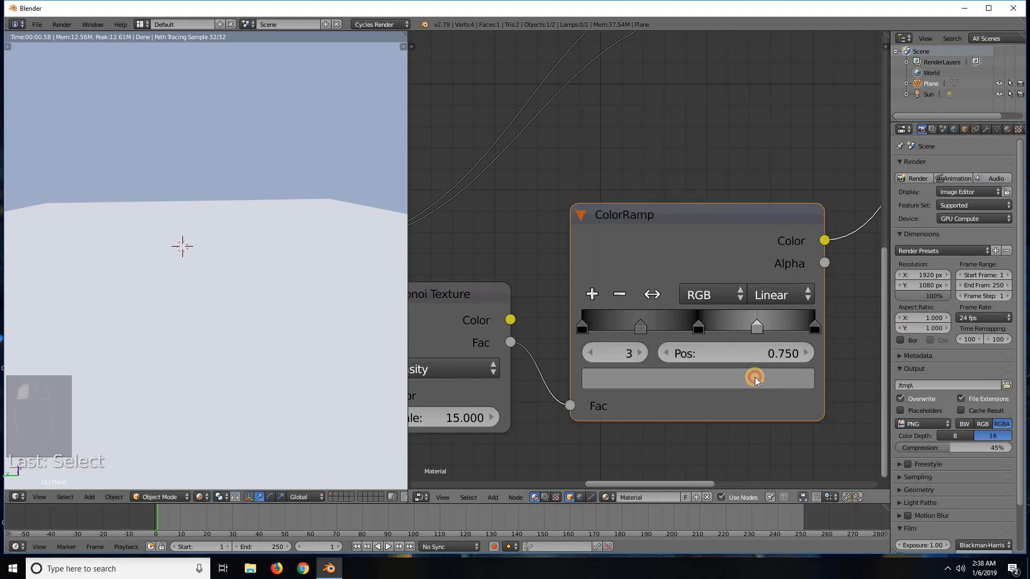
pyautogui.click(753, 377)
pyautogui.moveTo(763, 208); pyautogui.dragTo(811, 328)
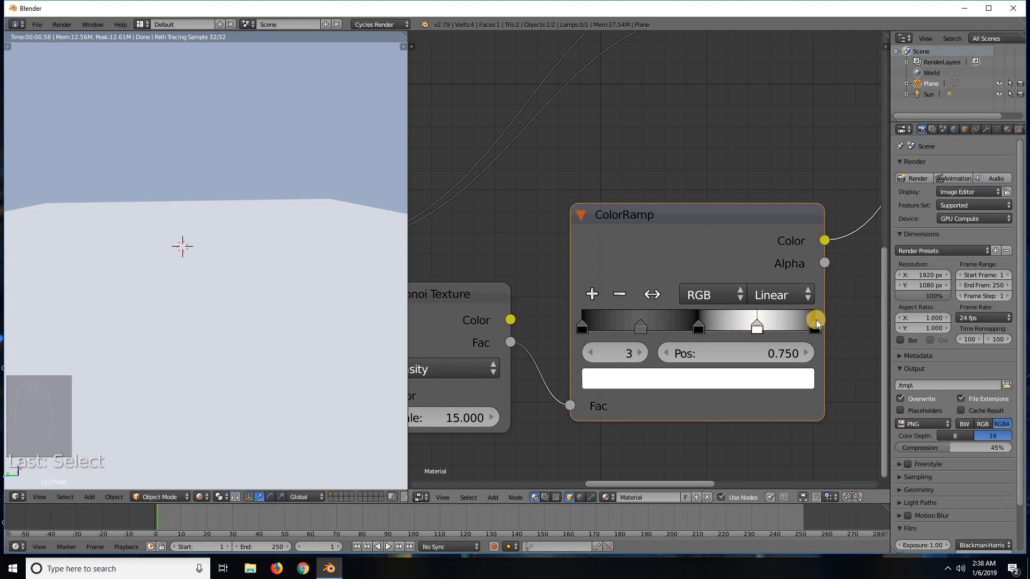
pyautogui.keyDown('ctrl'); pyautogui.click(642, 327); pyautogui.keyUp('ctrl')
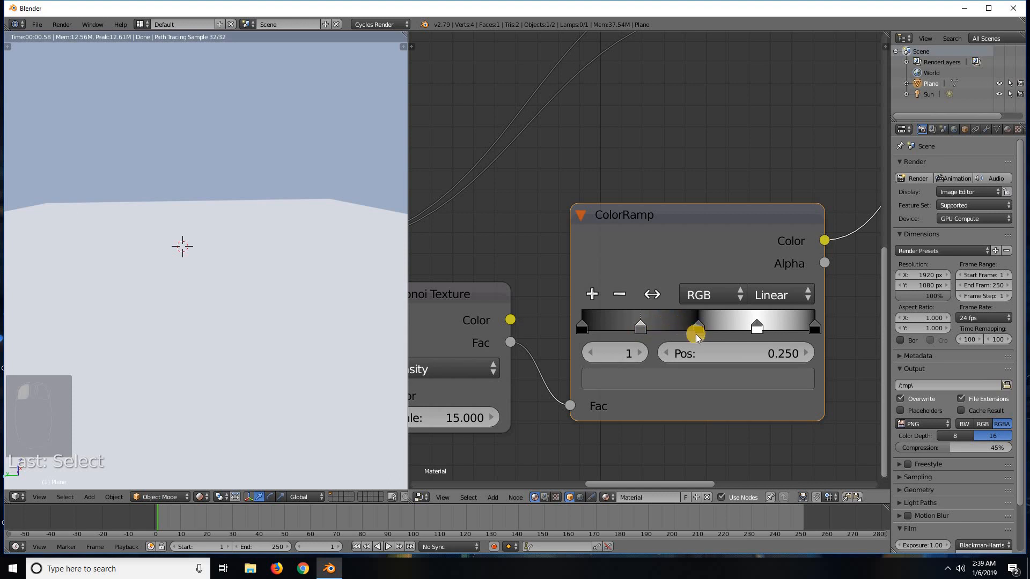
pyautogui.click(696, 382)
pyautogui.moveTo(766, 160); pyautogui.dragTo(778, 76)
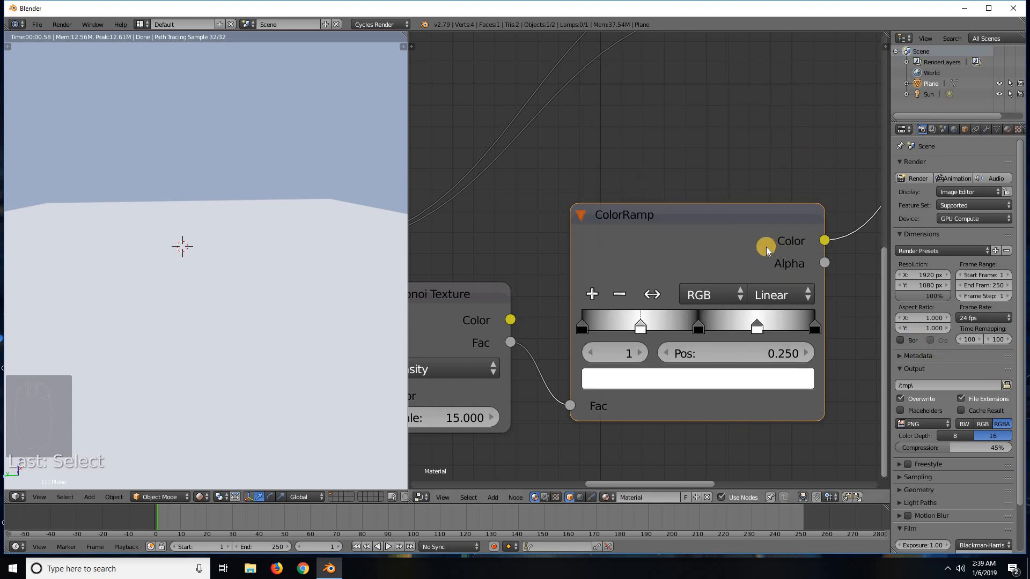
# Link the new ColorRamp's Color output to the Diffuse BSDF's Color input to preview the ringed pattern.
pyautogui.scroll(-4, 773, 225)
pyautogui.moveTo(733, 252); pyautogui.dragTo(646, 309, button='middle')
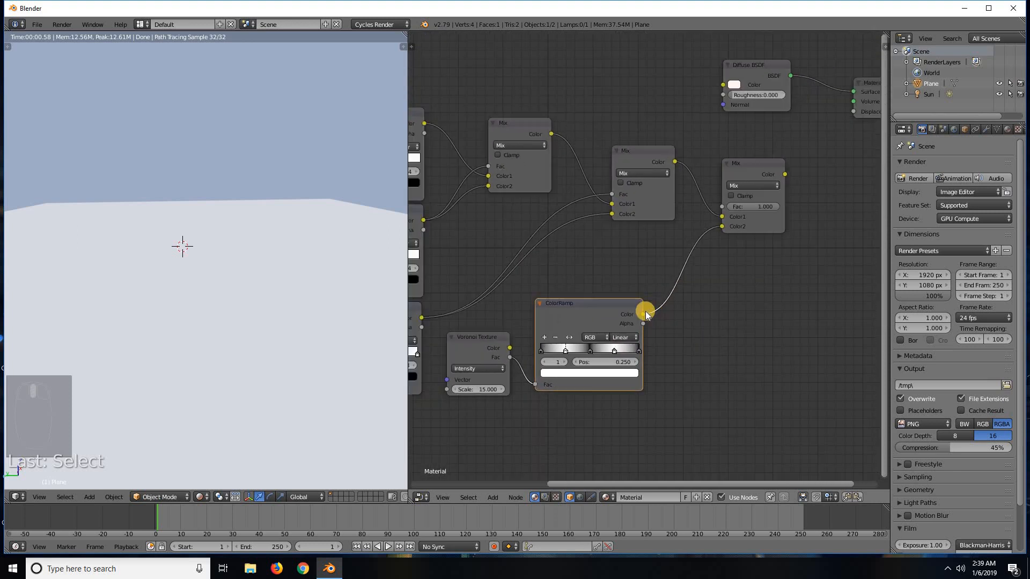
pyautogui.moveTo(644, 314); pyautogui.dragTo(692, 193)
pyautogui.moveTo(671, 276); pyautogui.dragTo(723, 85)
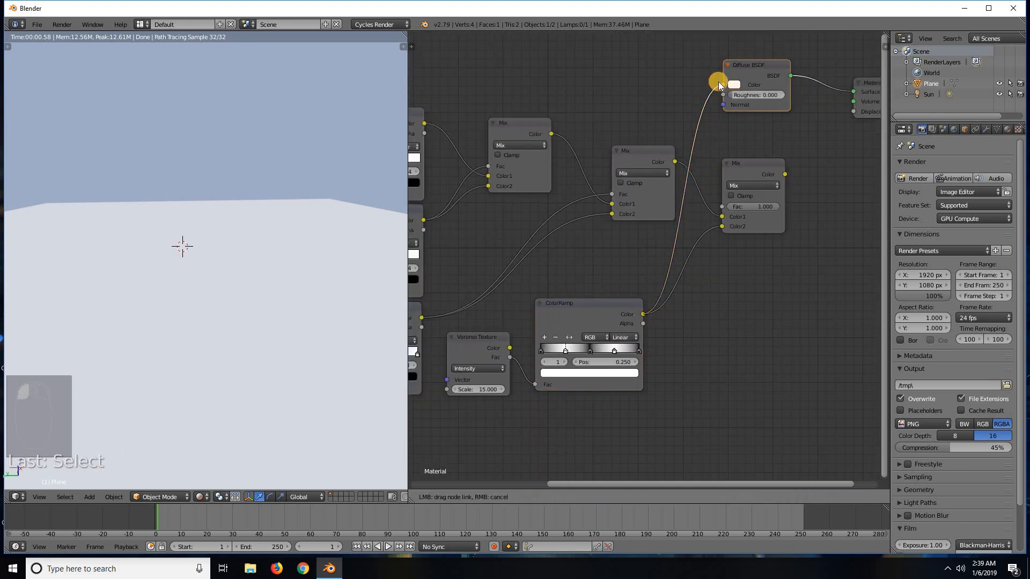
pyautogui.scroll(3, 536, 322)
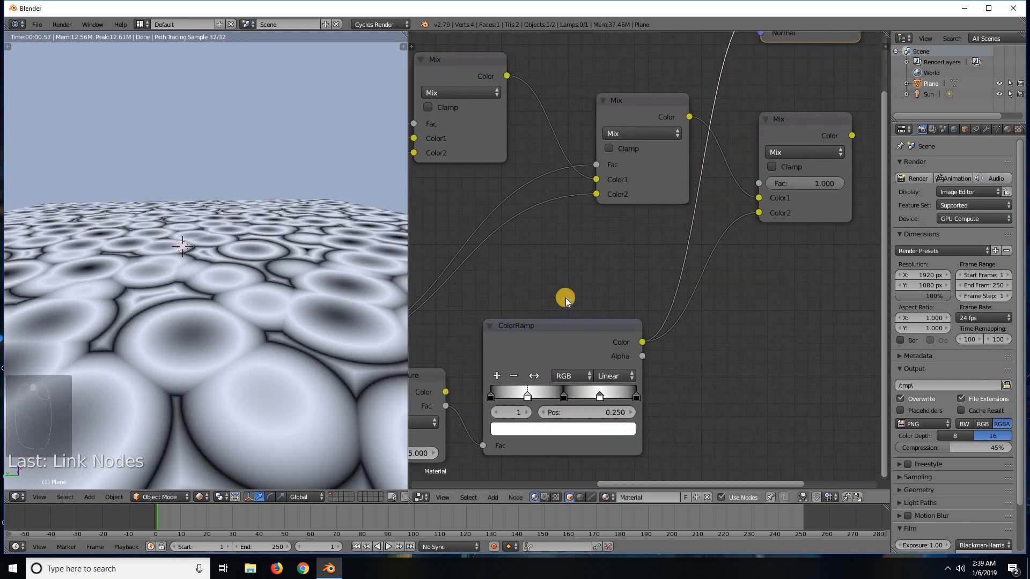
pyautogui.scroll(3, 632, 220)
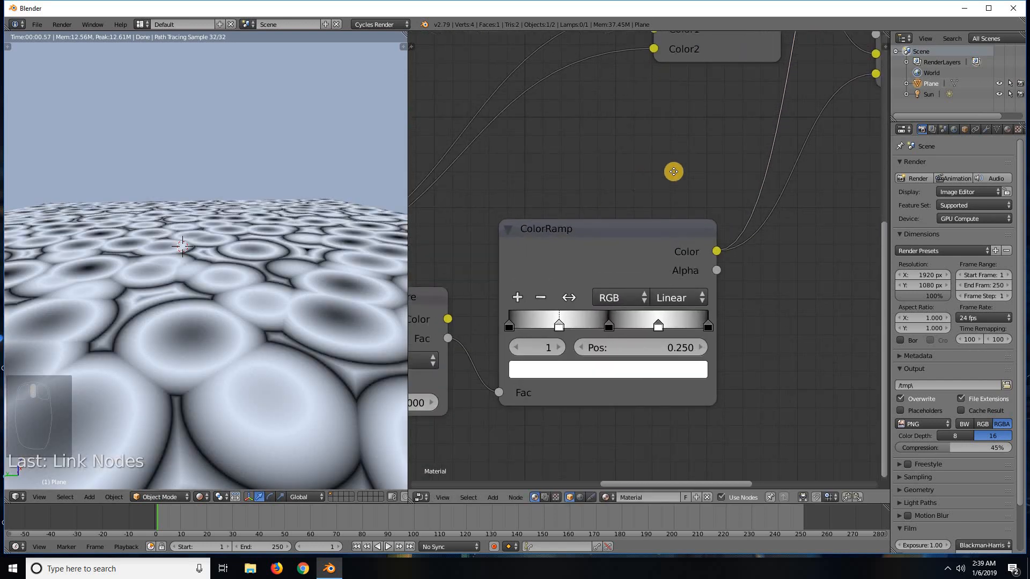
# Link the Voronoi Texture's Fac output directly to the Diffuse BSDF's Color and inspect the raw pattern on the plane.
pyautogui.scroll(-4, 682, 174)
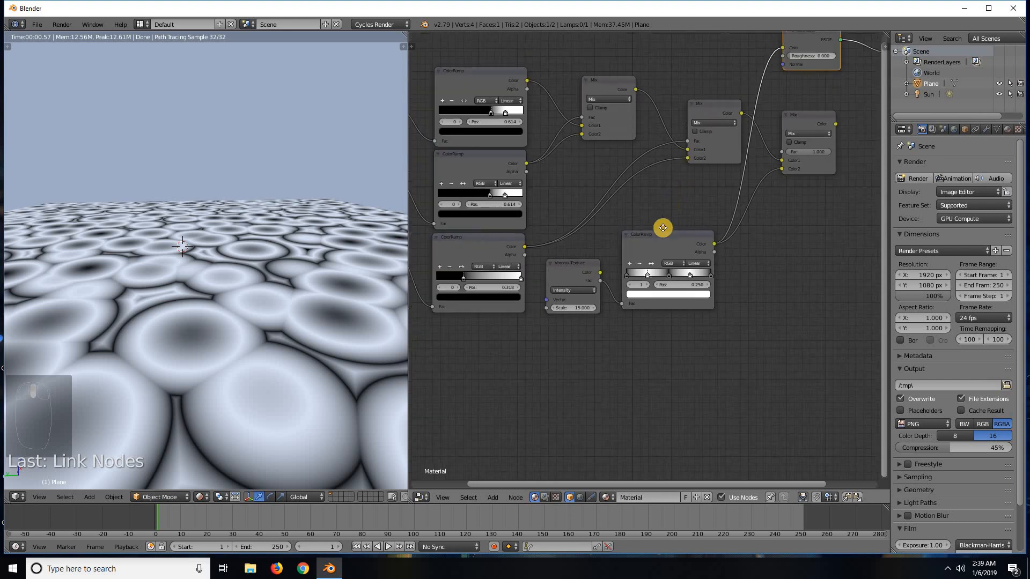
pyautogui.scroll(-1, 570, 353)
pyautogui.moveTo(571, 353); pyautogui.dragTo(755, 119)
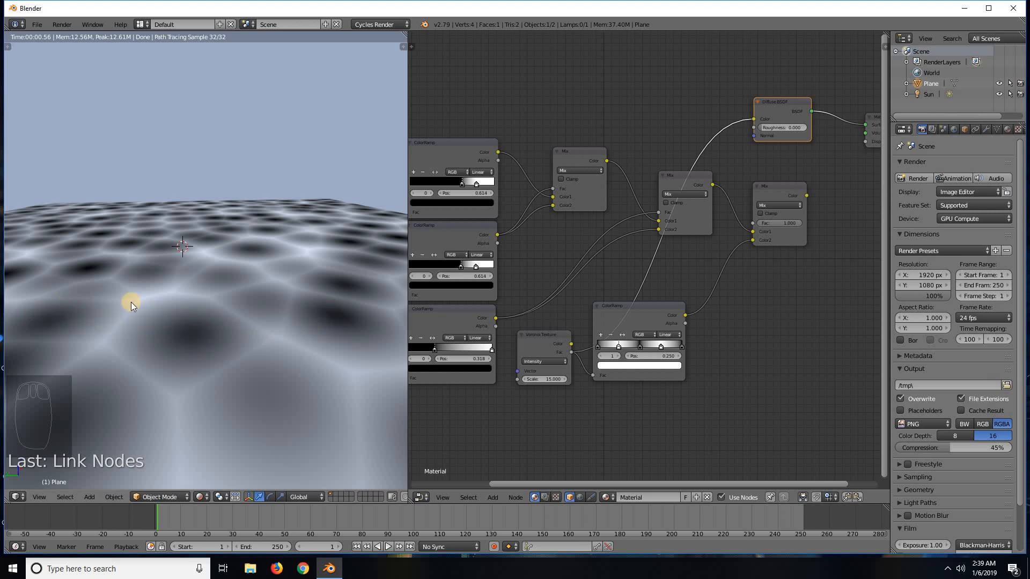
pyautogui.moveTo(223, 342); pyautogui.dragTo(161, 295, button='middle')
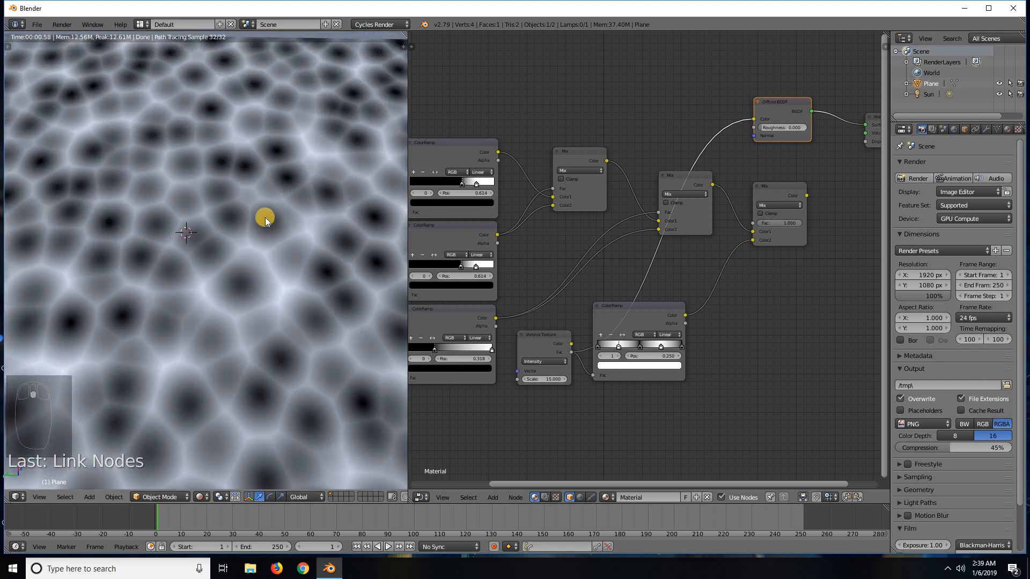
pyautogui.moveTo(225, 302); pyautogui.dragTo(285, 324, button='middle')
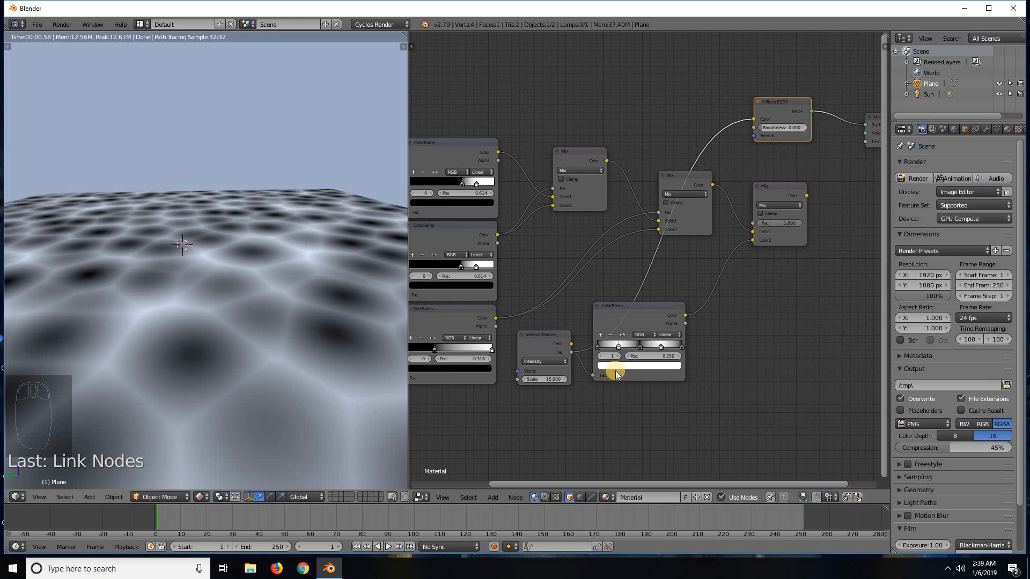
pyautogui.scroll(9, 614, 374)
pyautogui.moveTo(575, 322); pyautogui.dragTo(553, 189, button='middle')
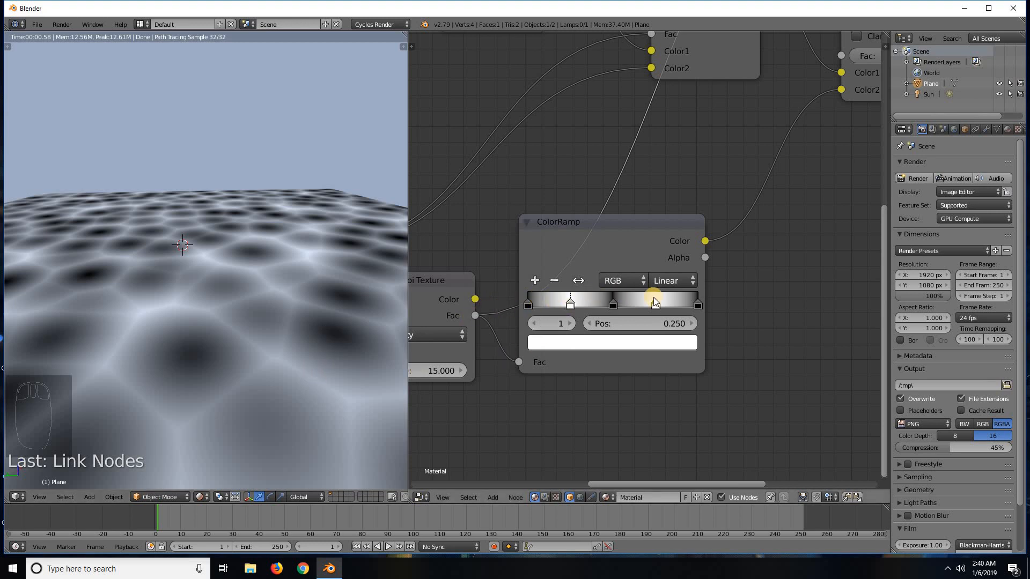
# Relink the ColorRamp's Color output to the Diffuse BSDF's Color to compare the ringed pattern, and cut that link after viewing it.
pyautogui.scroll(-3, 751, 245)
pyautogui.moveTo(751, 262); pyautogui.dragTo(685, 315, button='middle')
pyautogui.scroll(-2, 670, 303)
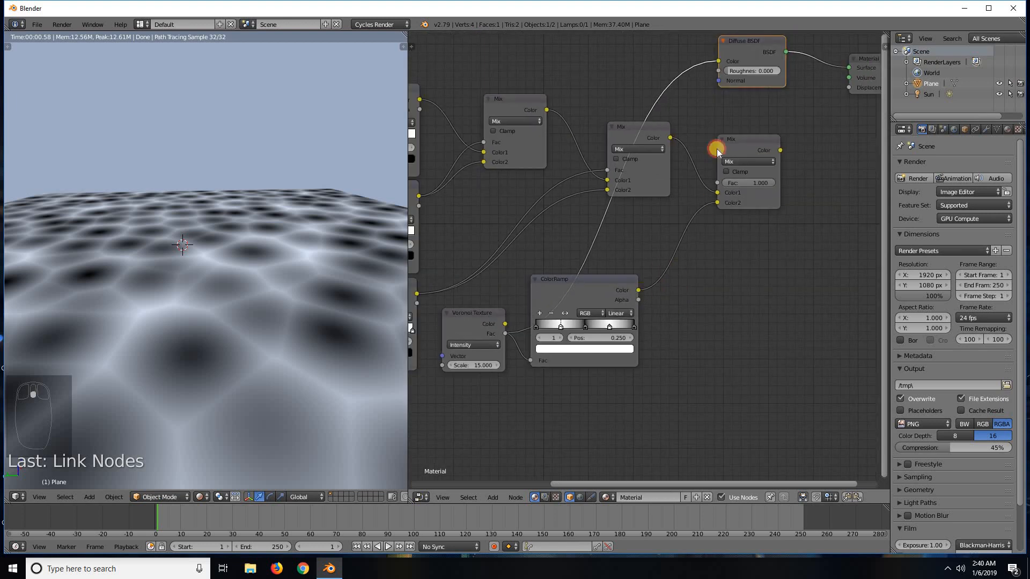
pyautogui.moveTo(638, 290); pyautogui.dragTo(721, 63)
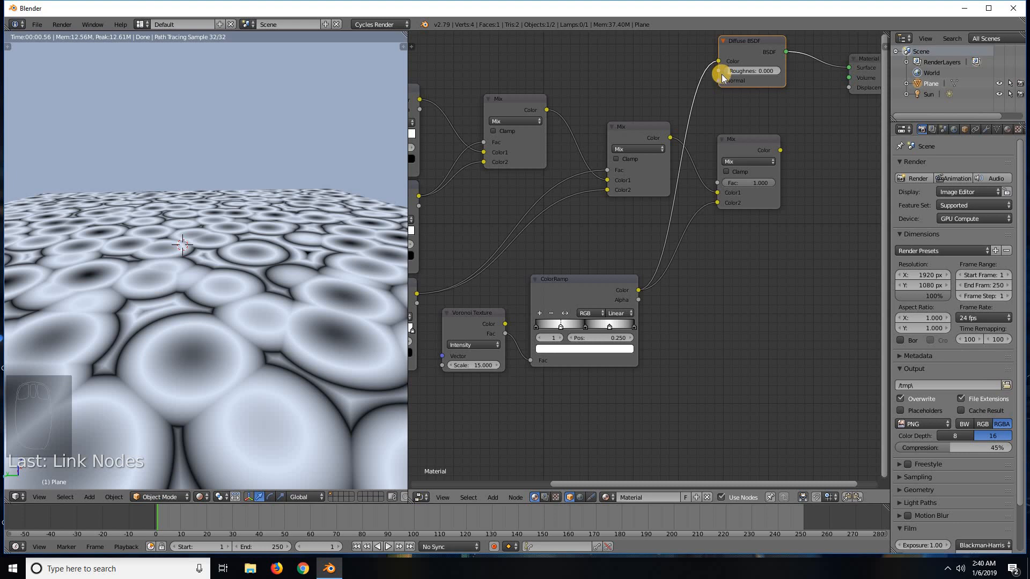
pyautogui.keyDown('ctrl'); pyautogui.moveTo(716, 95); pyautogui.dragTo(839, 138); pyautogui.keyUp('ctrl')
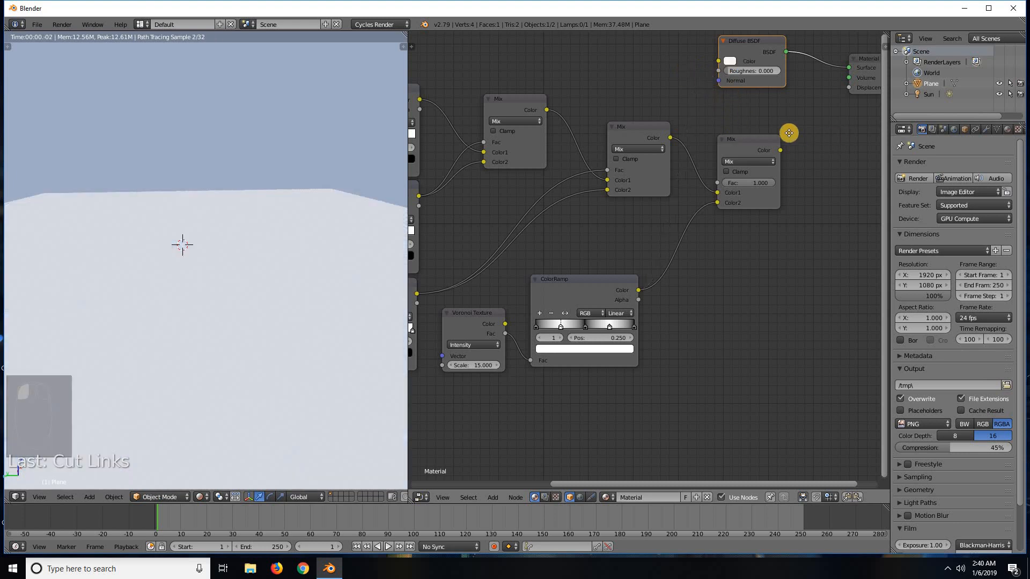
# Link the last Mix node's Color output to the Material Output's Displacement and inspect the displaced plane.
pyautogui.moveTo(788, 133); pyautogui.dragTo(667, 120, button='middle')
pyautogui.moveTo(716, 144); pyautogui.dragTo(680, 211, button='middle')
pyautogui.scroll(-9, 646, 147)
pyautogui.scroll(8, 641, 151)
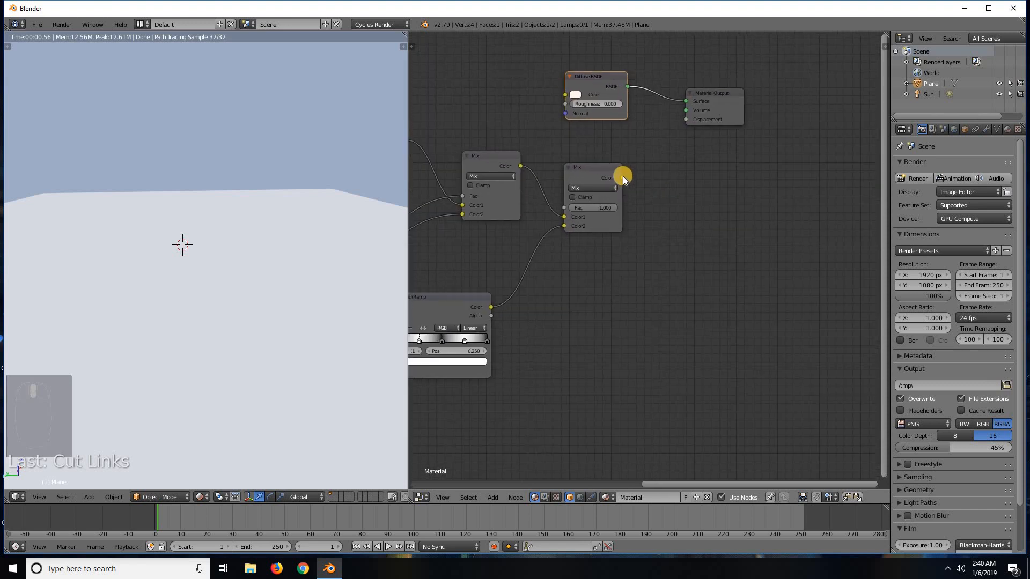
pyautogui.moveTo(622, 177); pyautogui.dragTo(681, 131)
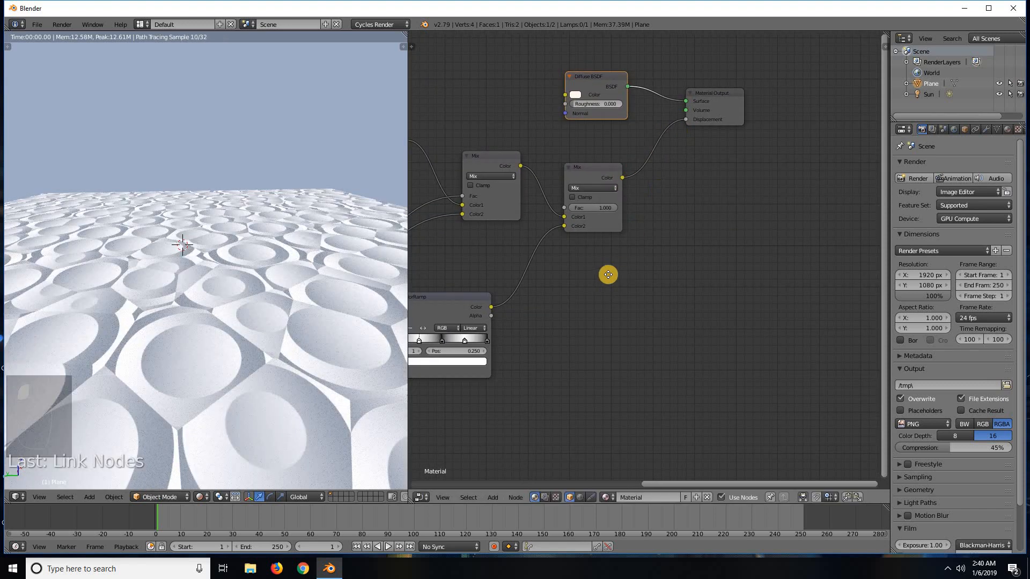
pyautogui.moveTo(691, 245); pyautogui.dragTo(779, 214, button='middle')
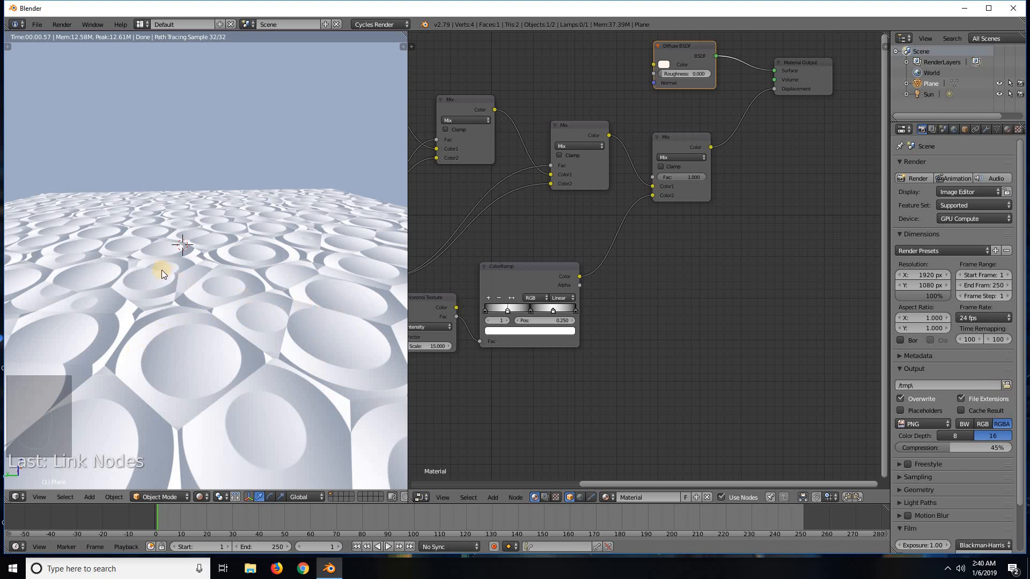
pyautogui.moveTo(185, 287); pyautogui.dragTo(114, 243, button='middle')
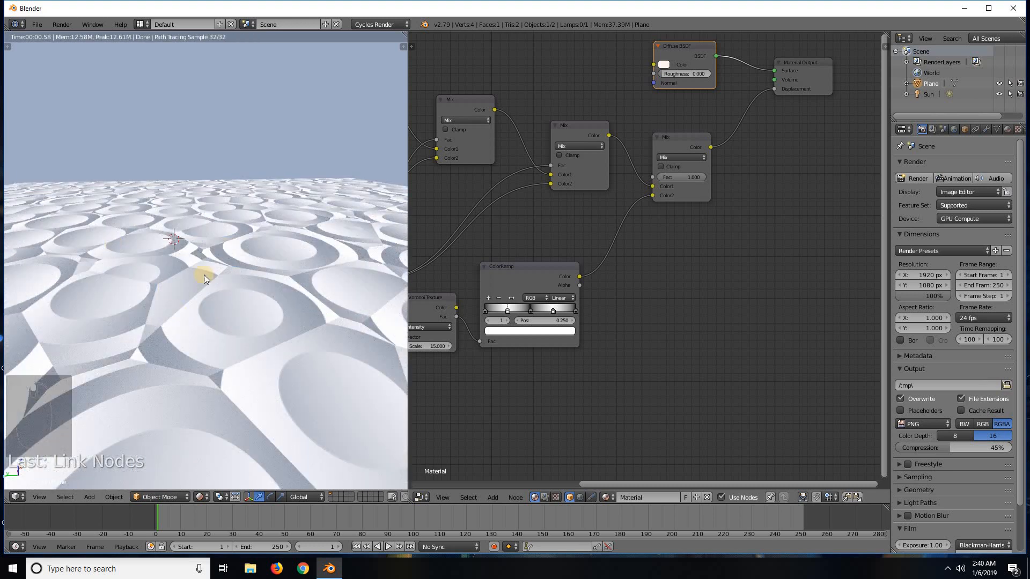
# Set the interpolation of the Voronoi Texture's ColorRamp to Ease.
pyautogui.scroll(3, 635, 349)
pyautogui.moveTo(508, 393); pyautogui.dragTo(619, 360, button='middle')
pyautogui.scroll(2, 620, 360)
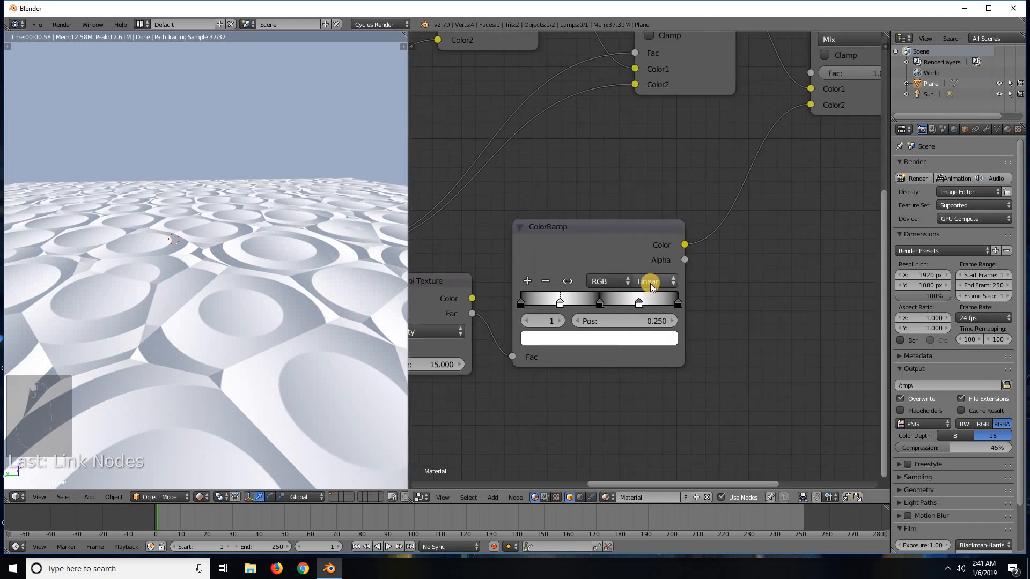
pyautogui.scroll(3, 623, 316)
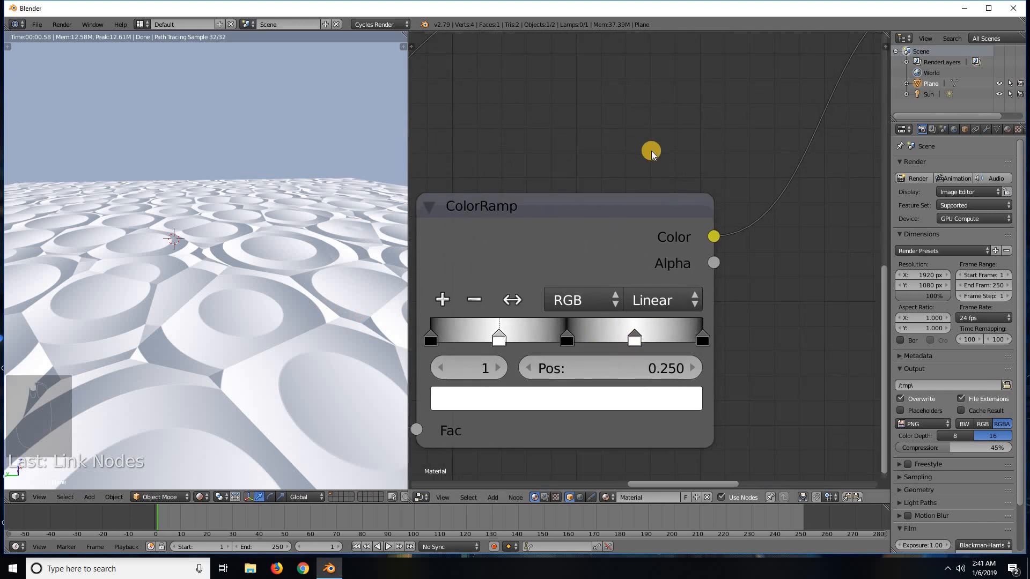
pyautogui.moveTo(644, 189); pyautogui.dragTo(719, 131, button='middle')
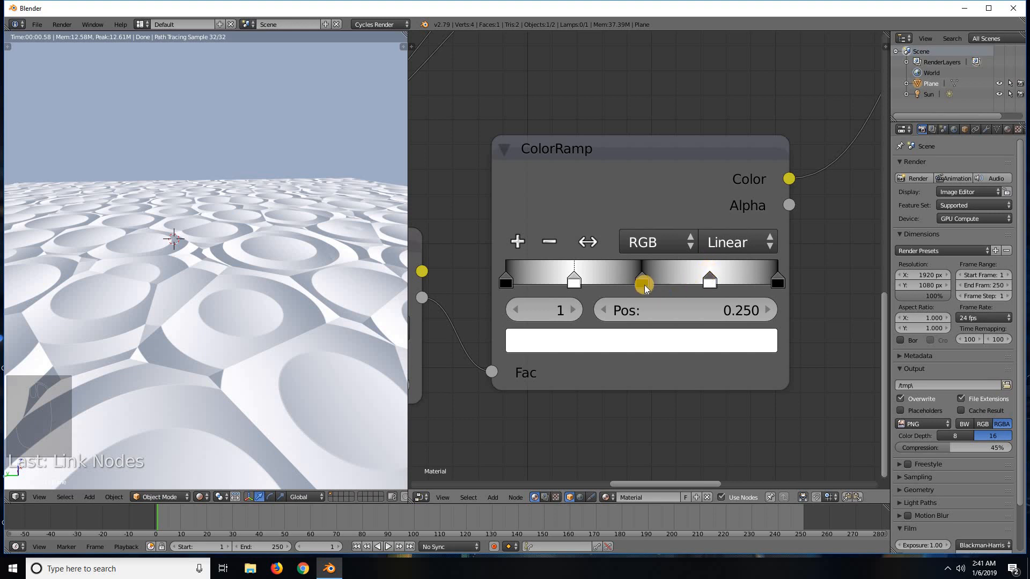
pyautogui.rightClick(711, 262)
pyautogui.rightClick(686, 288)
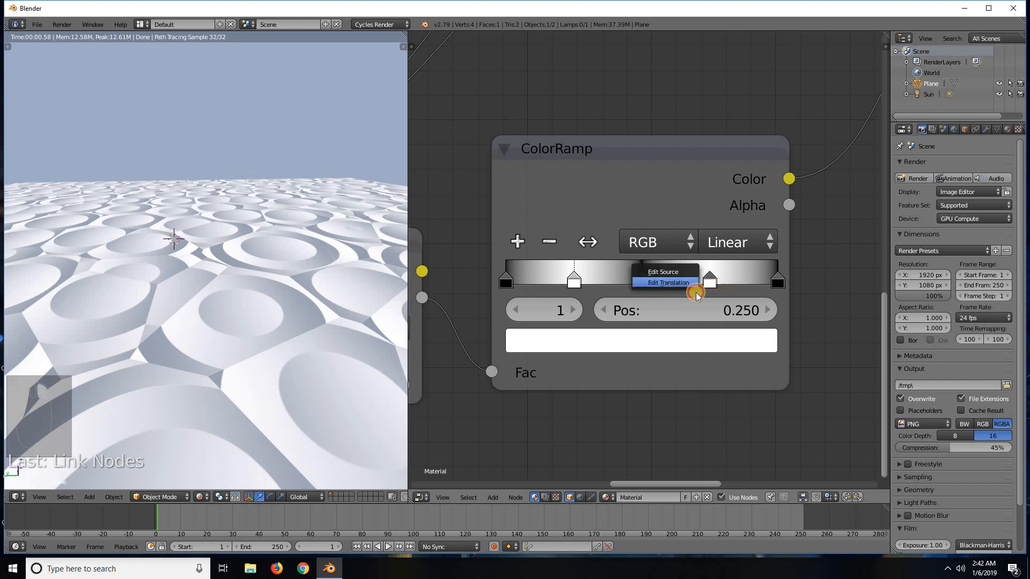
pyautogui.click(697, 292)
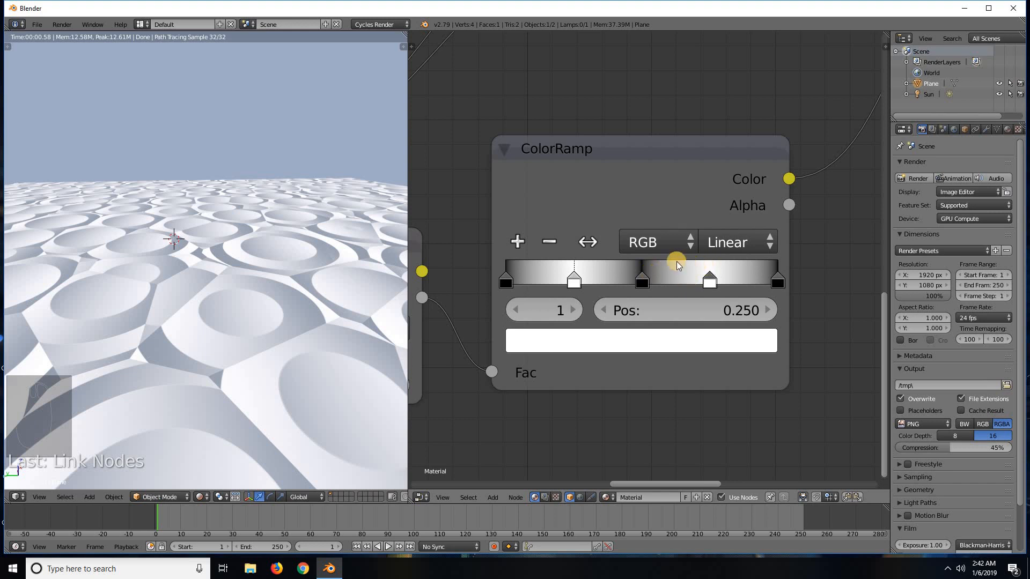
pyautogui.click(734, 237)
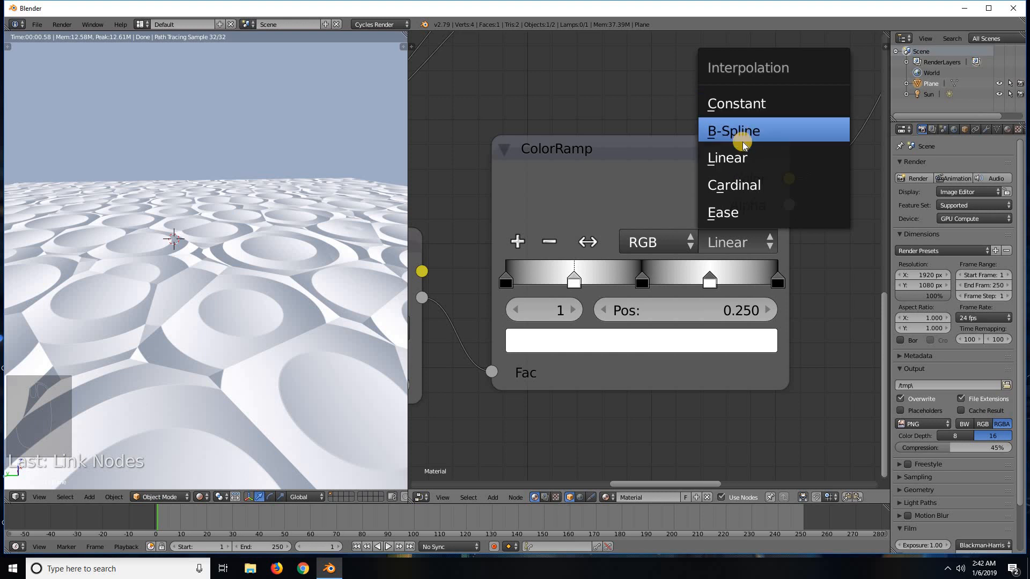
pyautogui.click(733, 212)
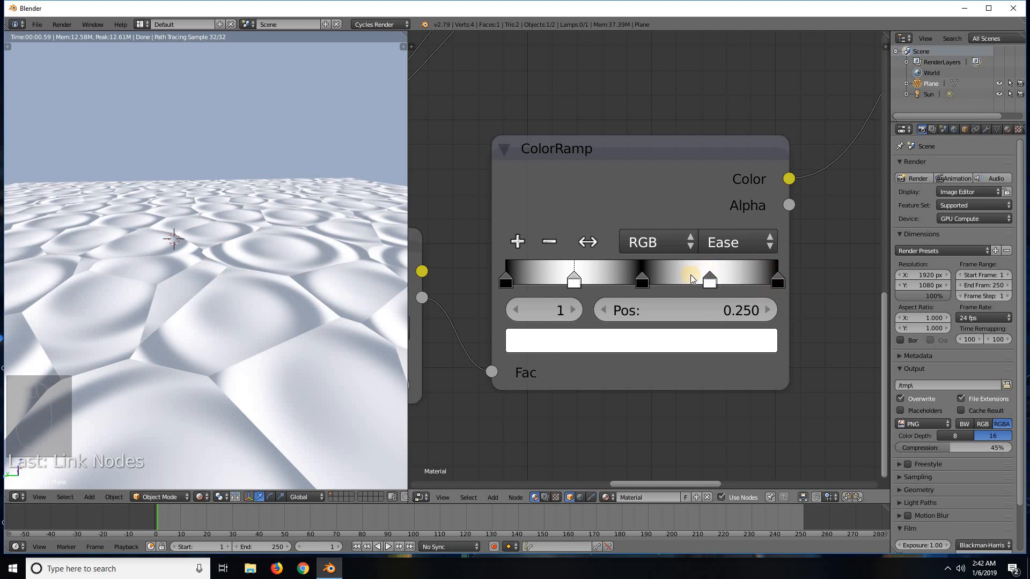
# Switch the ColorRamp's interpolation to Linear and back to Ease to compare the bump shapes.
pyautogui.click(726, 237)
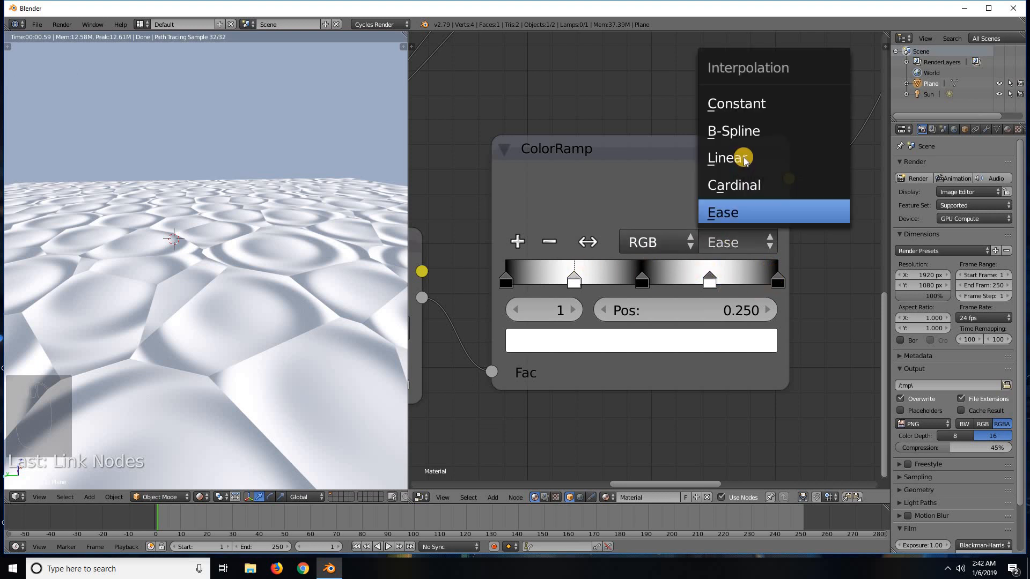
pyautogui.click(743, 157)
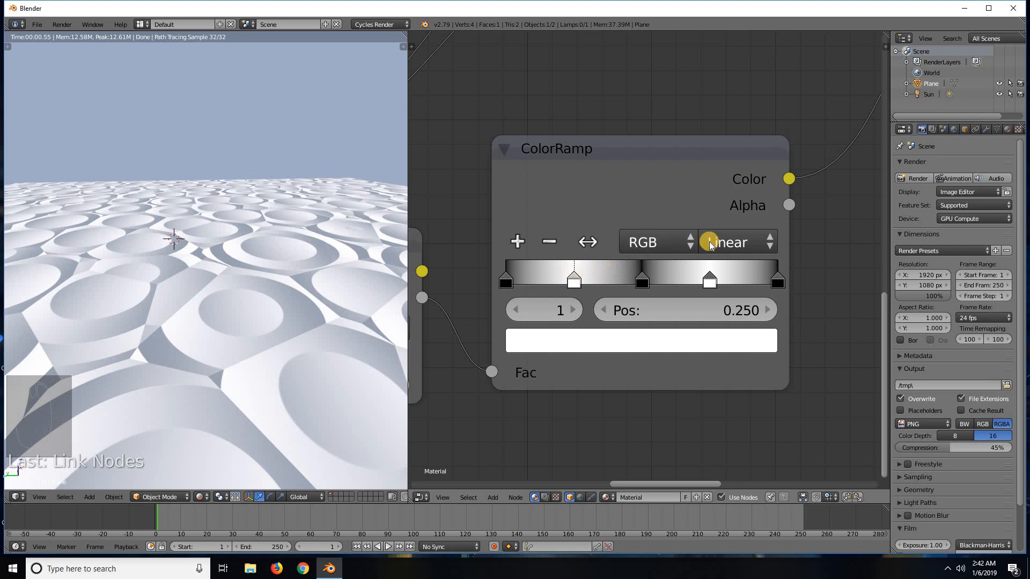
pyautogui.click(731, 236)
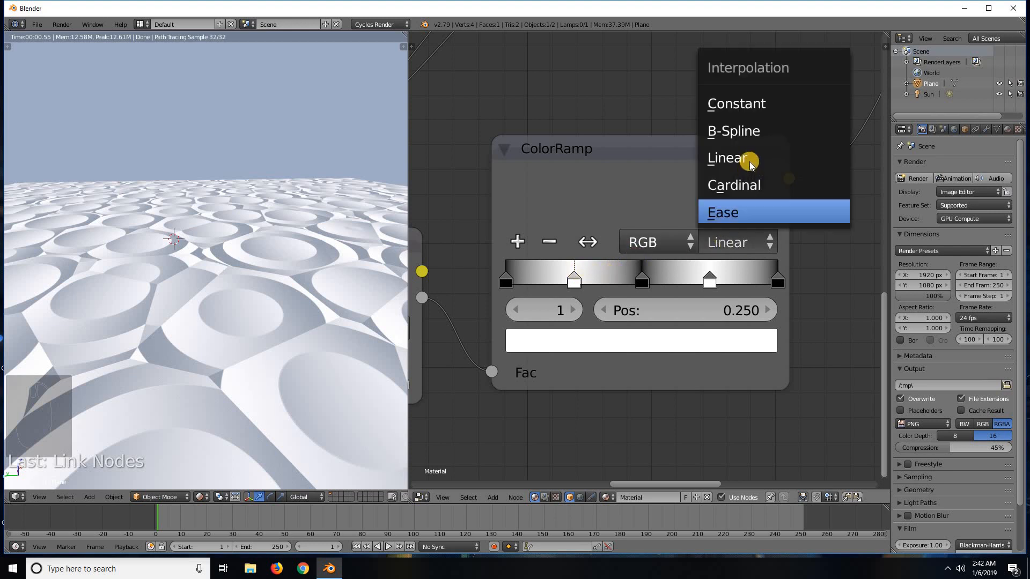
pyautogui.click(742, 211)
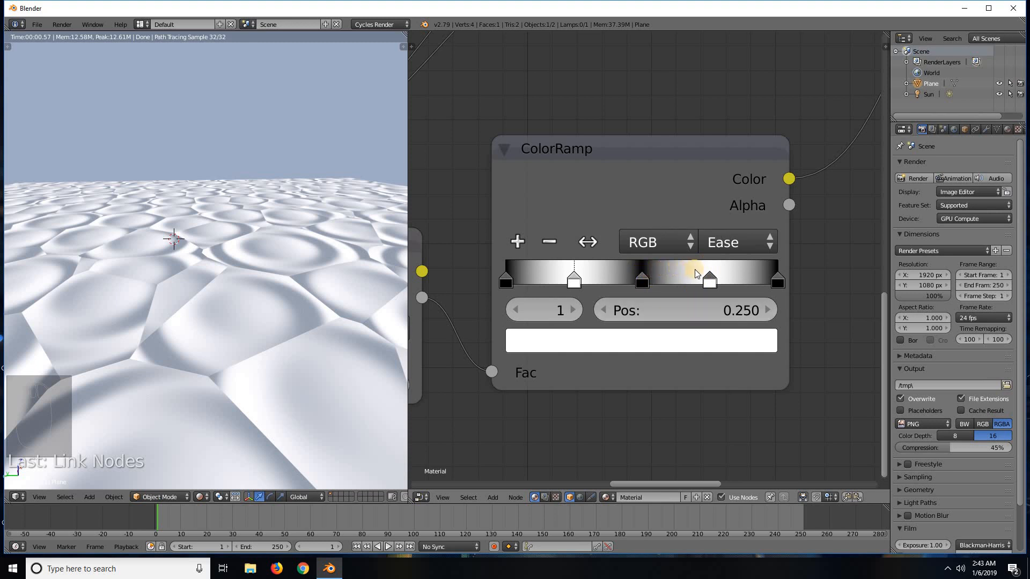
# Compare Cardinal interpolation with Ease on the ColorRamp by alternating between them, ending on Cardinal.
pyautogui.click(729, 243)
pyautogui.click(722, 239)
pyautogui.click(742, 185)
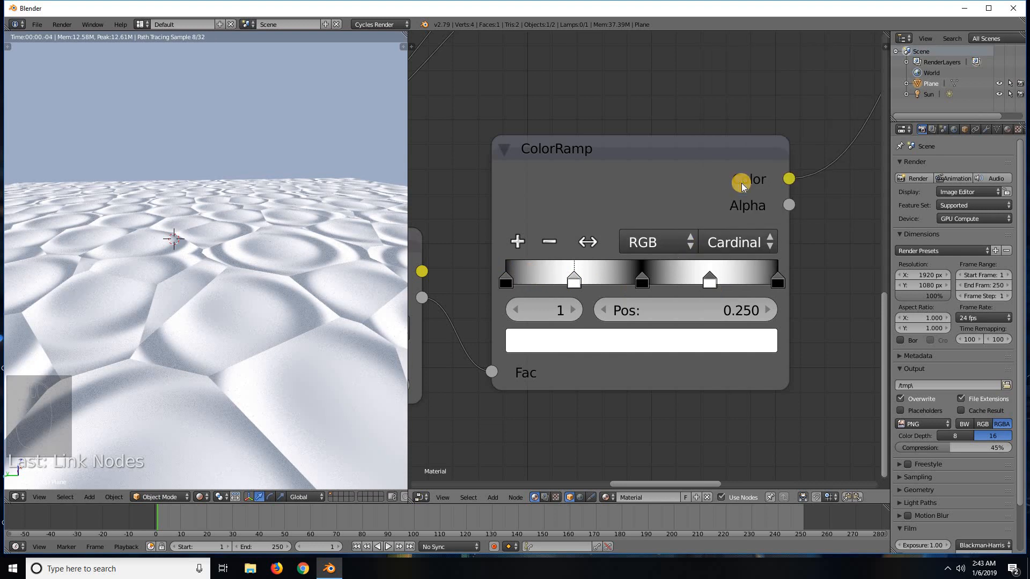
pyautogui.click(738, 239)
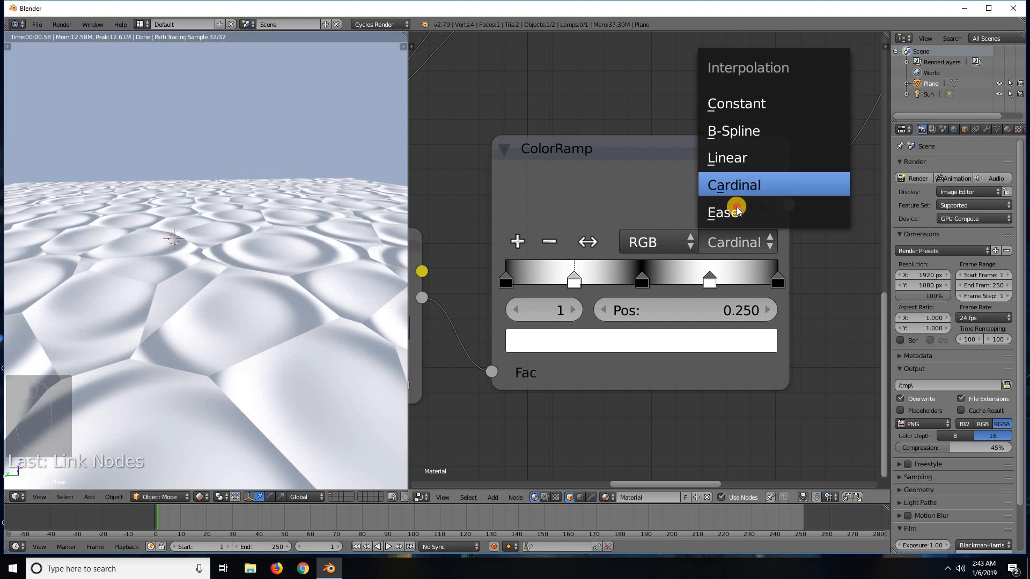
pyautogui.click(736, 214)
pyautogui.click(738, 240)
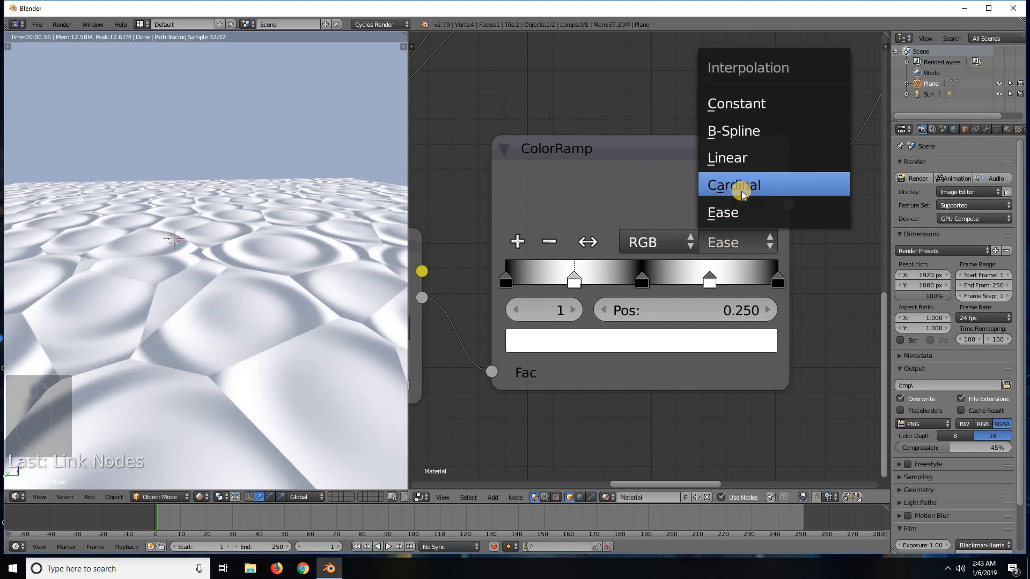
pyautogui.click(741, 191)
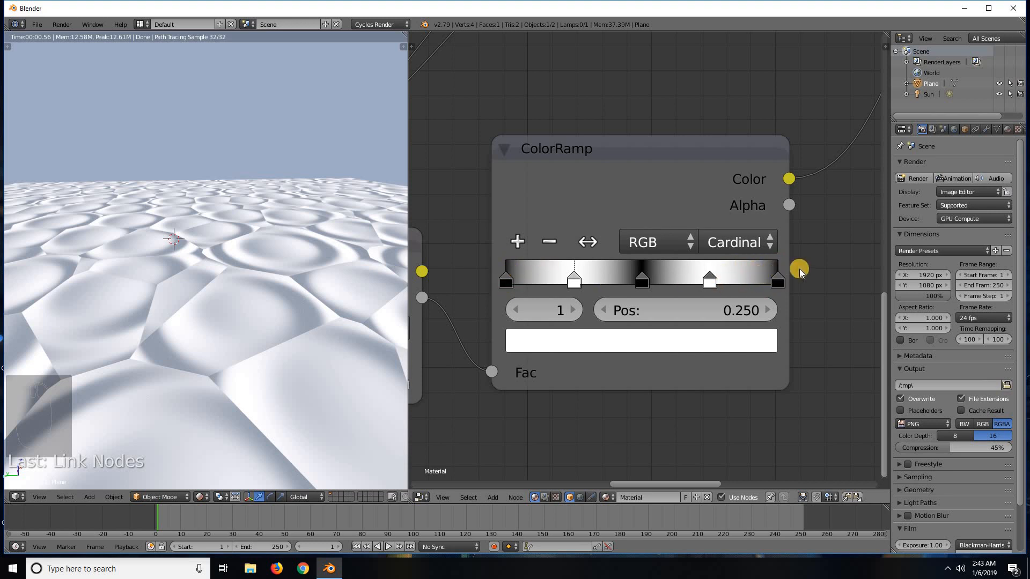
# Set the ColorRamp's interpolation to Constant to examine hard-edged black and white bands.
pyautogui.click(749, 243)
pyautogui.click(746, 240)
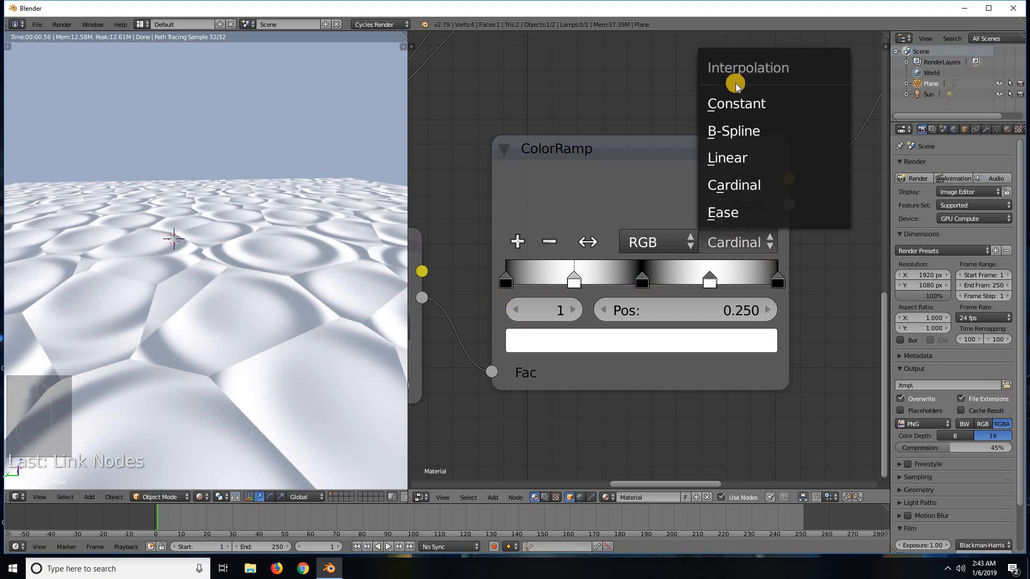
pyautogui.click(734, 102)
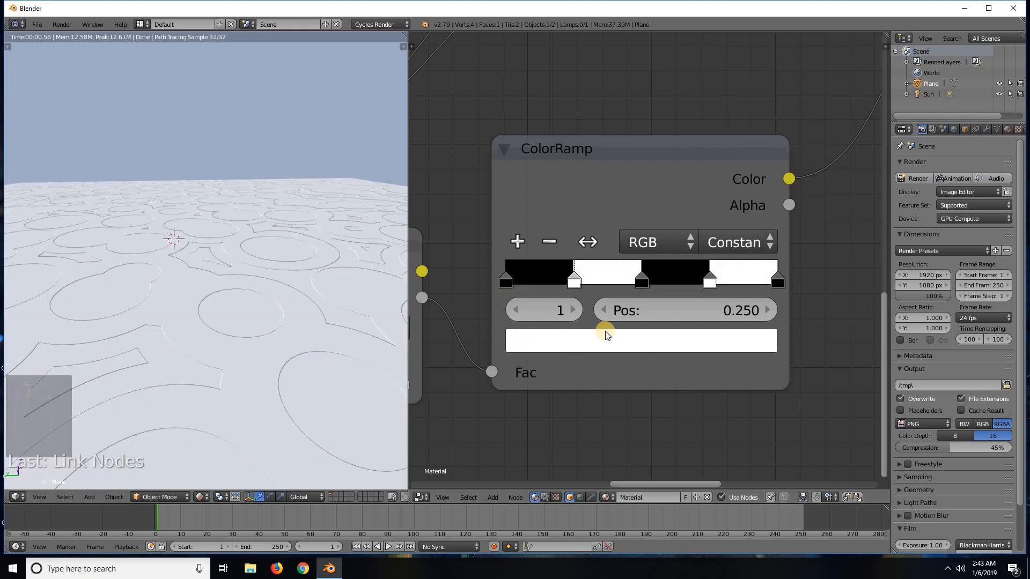
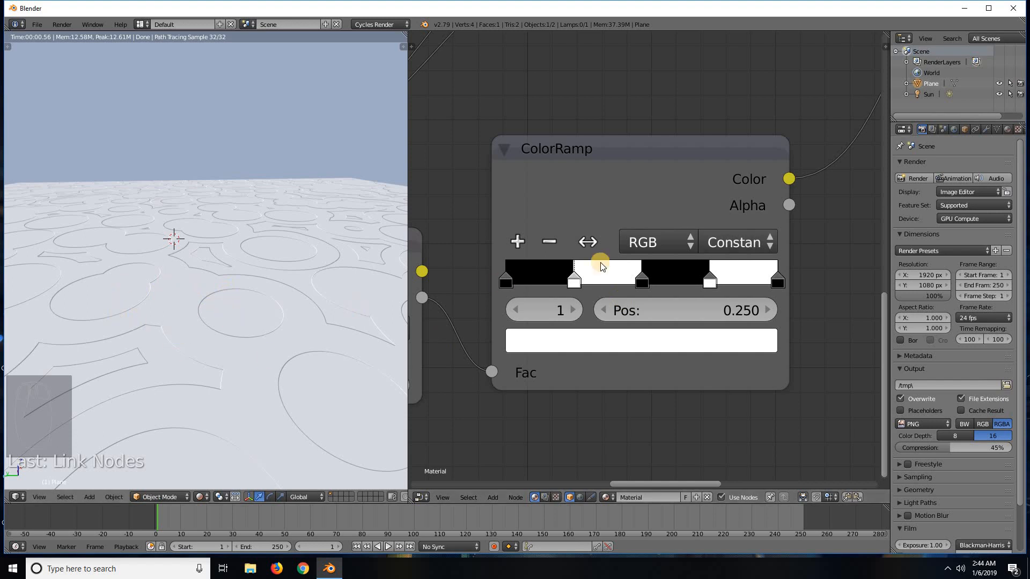
# Cycle the ColorRamp's interpolation through Cardinal and Ease, ending on Linear, to compare the displaced surface.
pyautogui.click(726, 242)
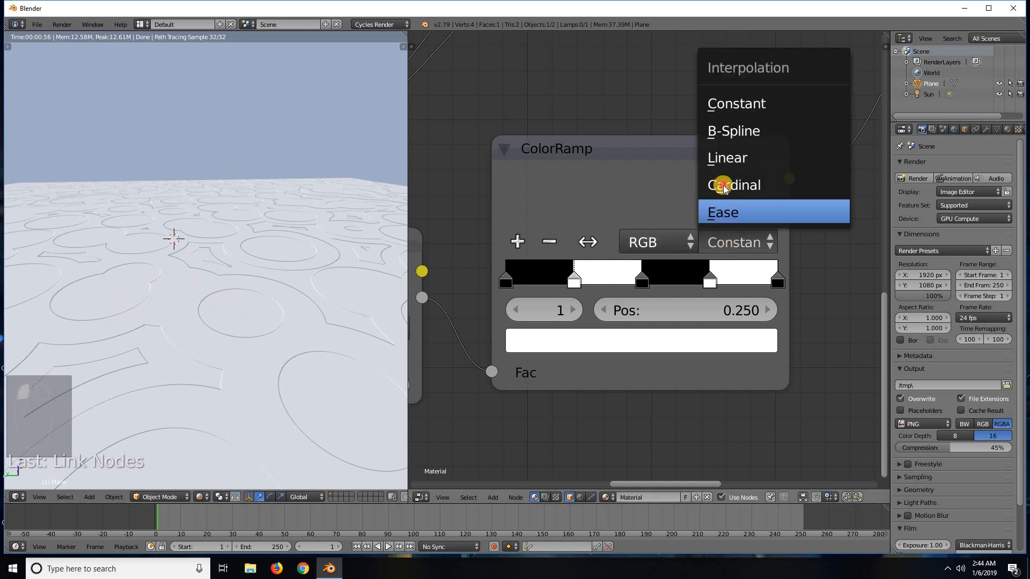
pyautogui.click(721, 189)
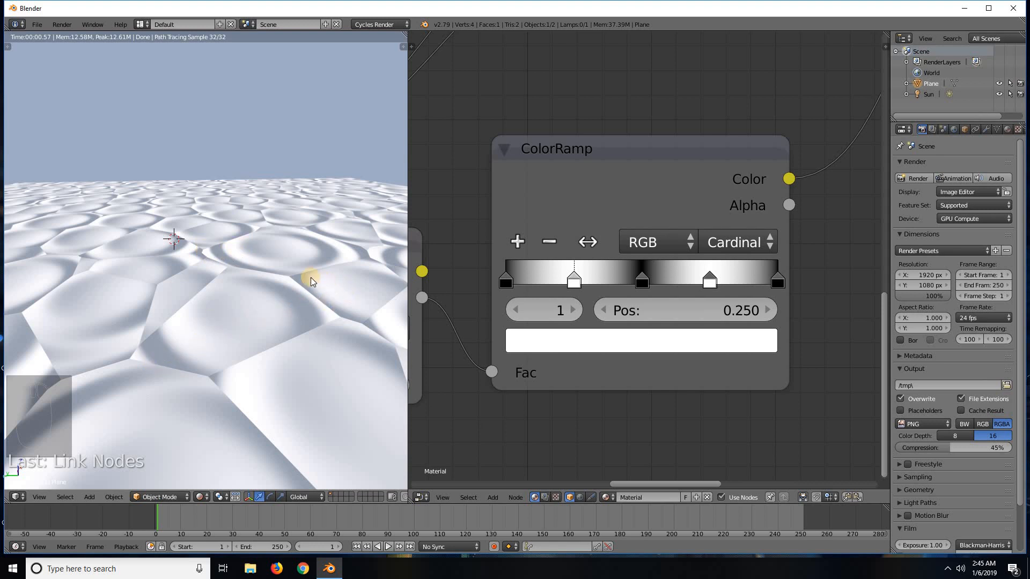
pyautogui.click(730, 238)
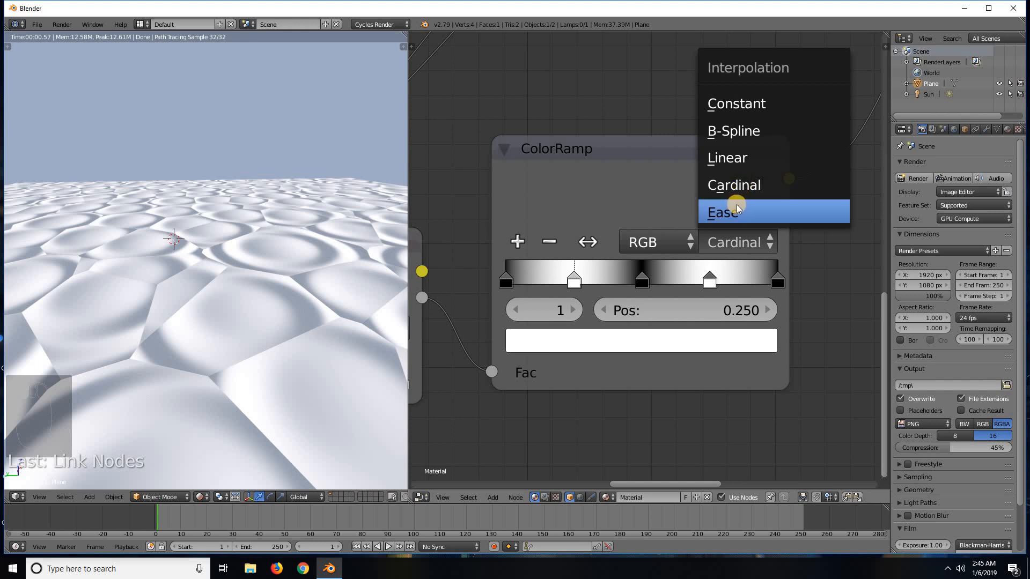
pyautogui.click(737, 207)
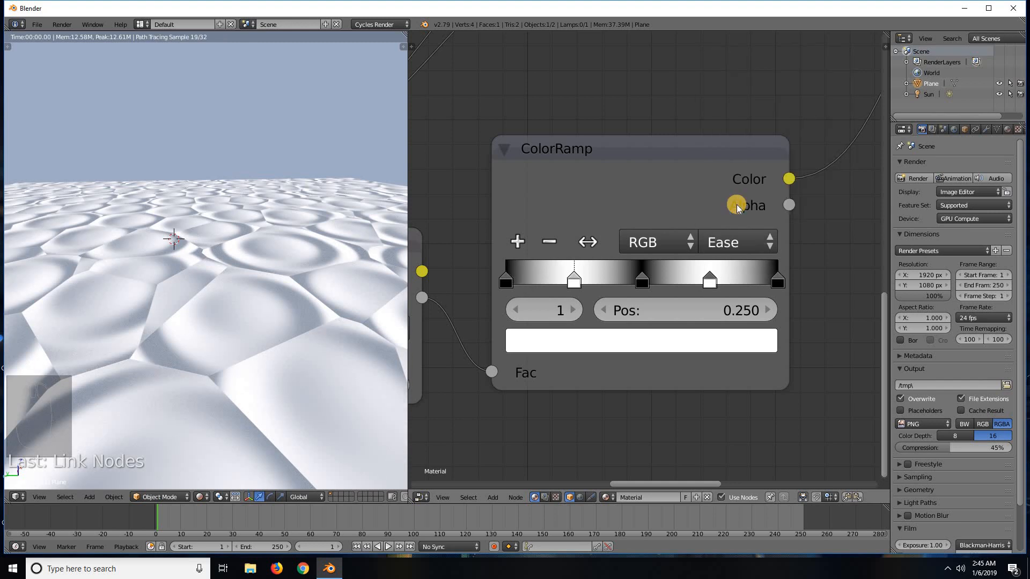
pyautogui.click(742, 236)
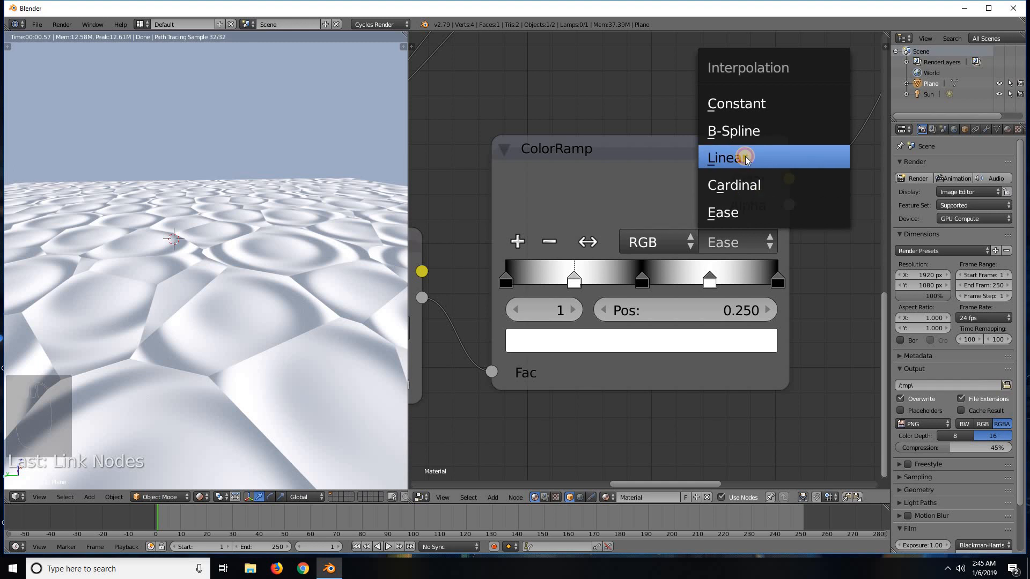
pyautogui.click(746, 160)
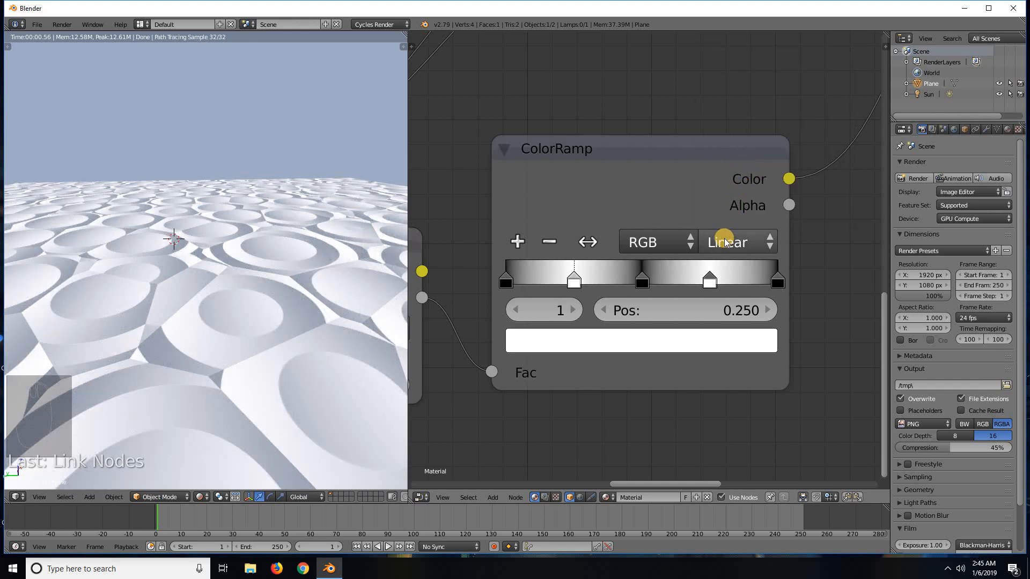
# Set the ColorRamp's interpolation to B-Spline.
pyautogui.click(731, 240)
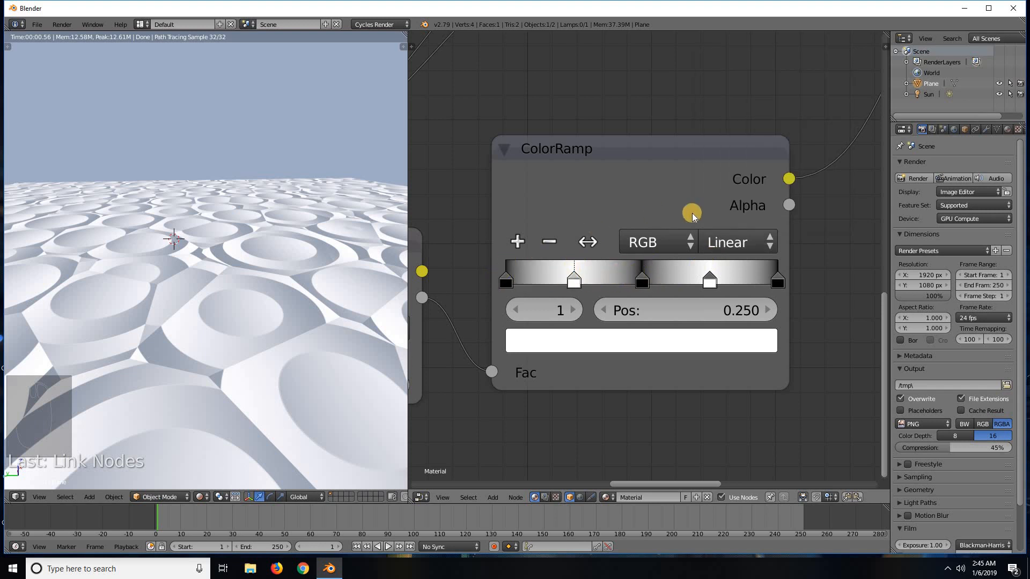
pyautogui.click(729, 242)
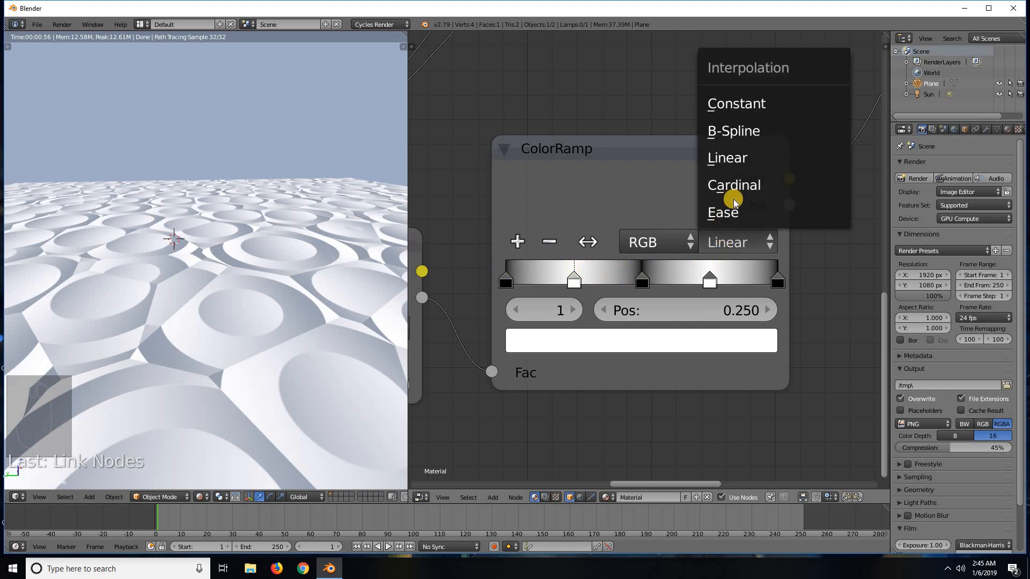
pyautogui.click(746, 136)
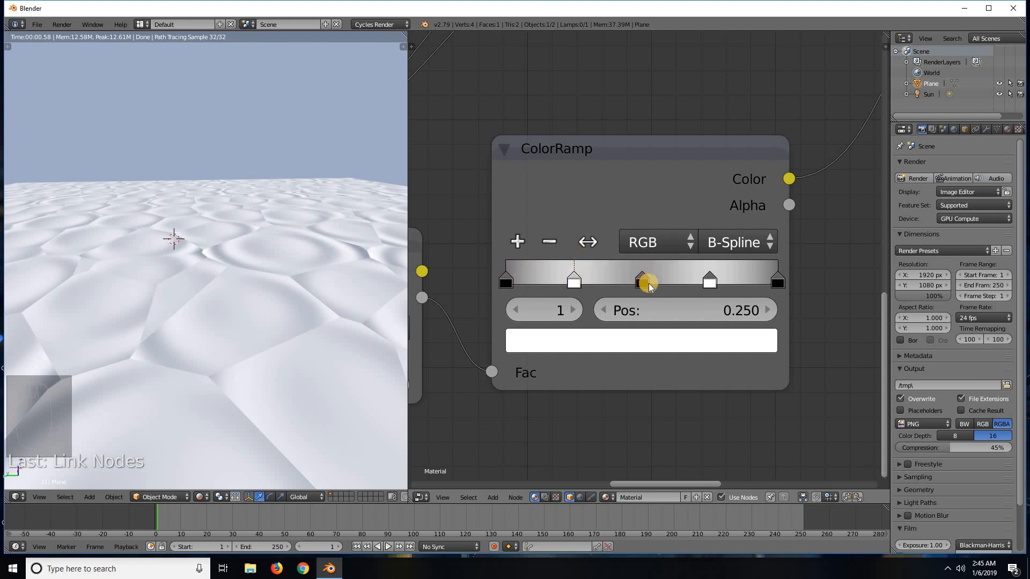
# Set the interpolation of the Voronoi ColorRamp to Ease.
pyautogui.click(752, 239)
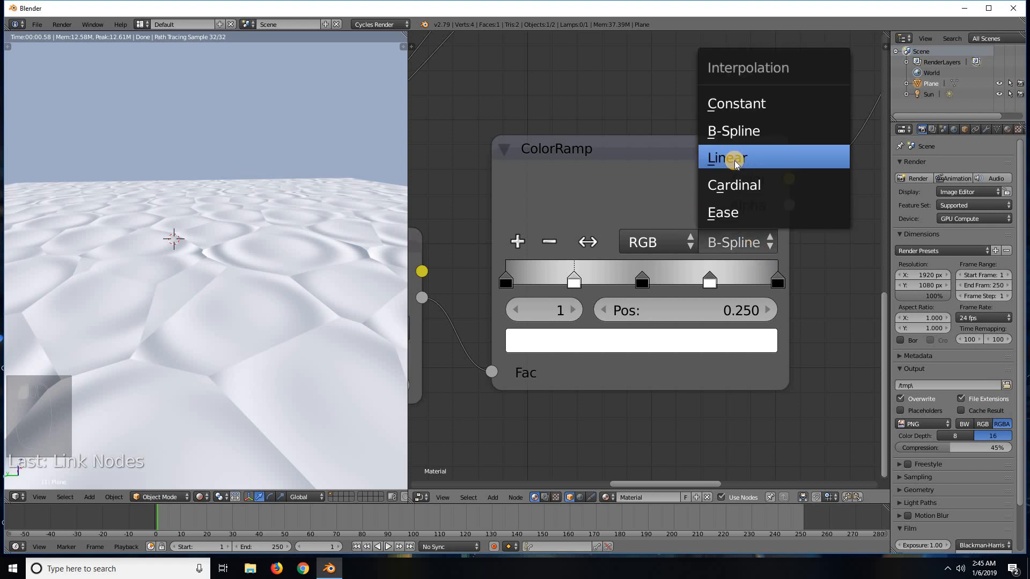
pyautogui.click(717, 219)
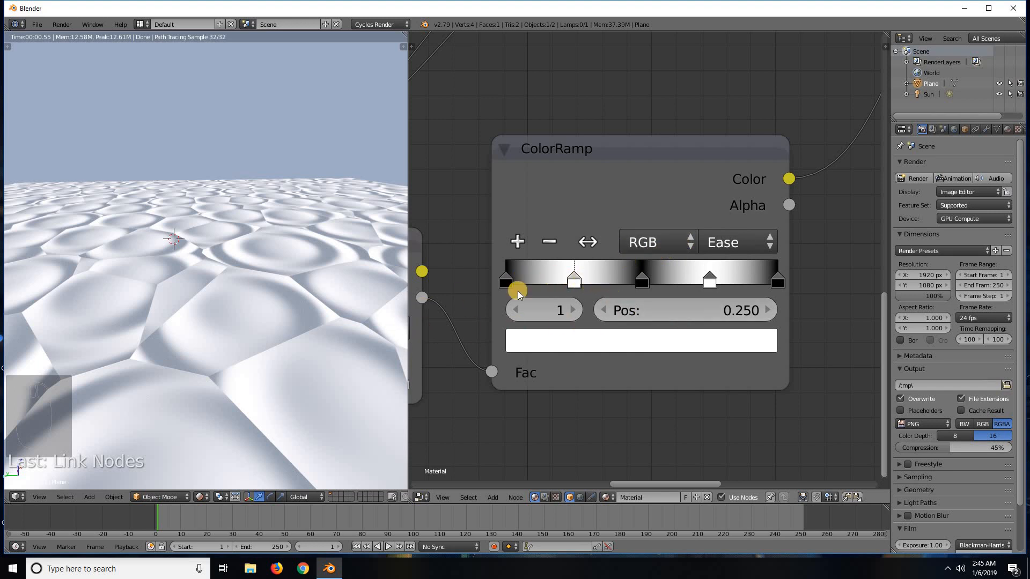
pyautogui.scroll(-2, 528, 306)
pyautogui.scroll(-1, 512, 310)
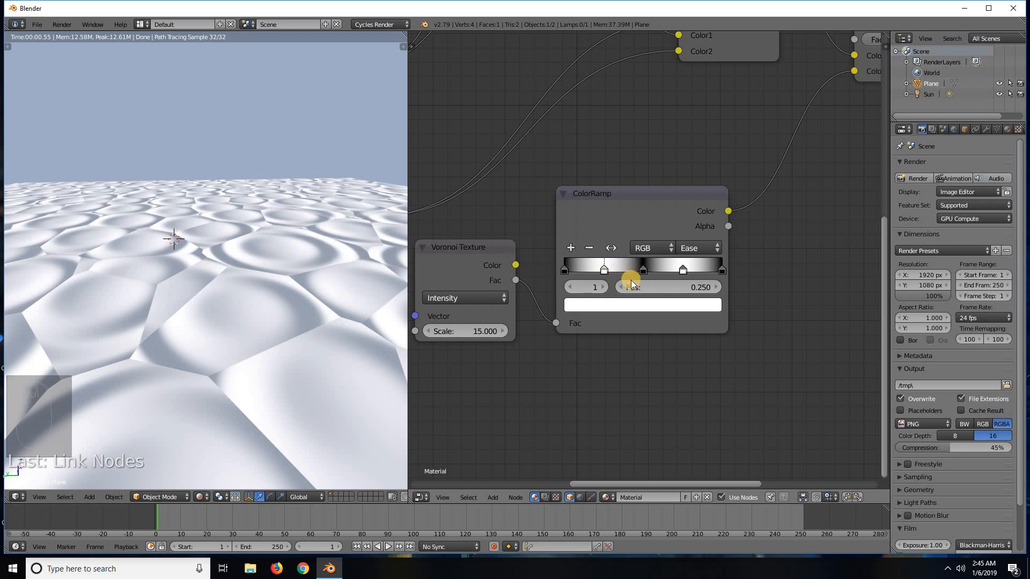
# Move the Diffuse BSDF node higher up in the node tree, well above the last Mix node.
pyautogui.scroll(-1, 740, 272)
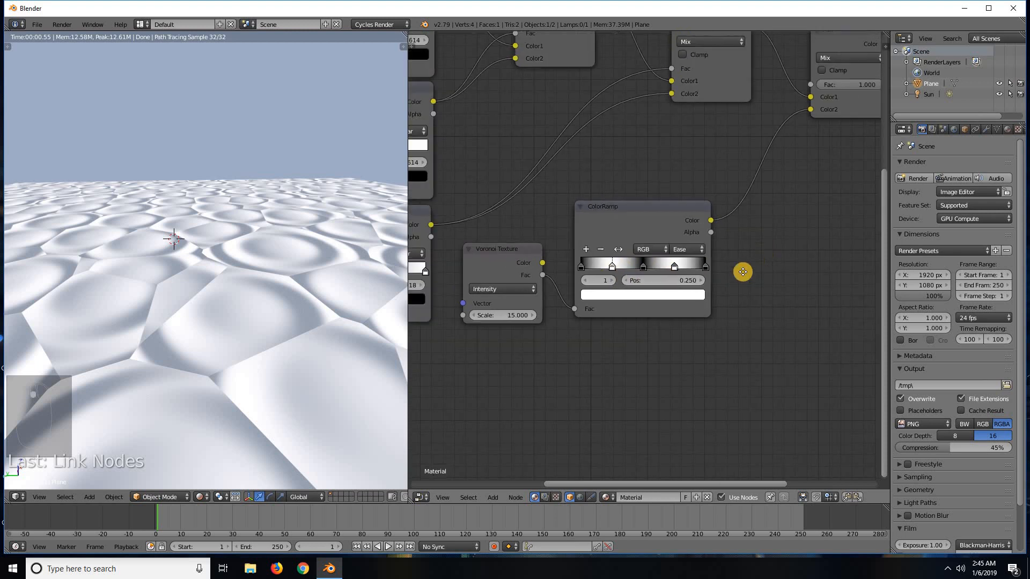
pyautogui.moveTo(742, 271); pyautogui.dragTo(635, 336, button='middle')
pyautogui.scroll(-1, 635, 335)
pyautogui.scroll(1, 631, 342)
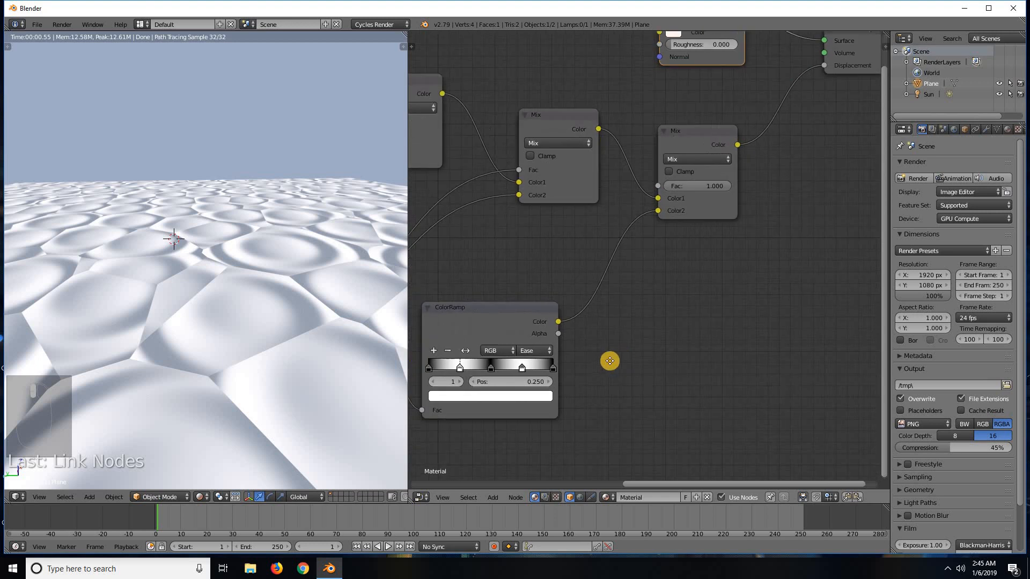
pyautogui.moveTo(576, 399); pyautogui.dragTo(723, 360, button='middle')
pyautogui.scroll(2, 723, 360)
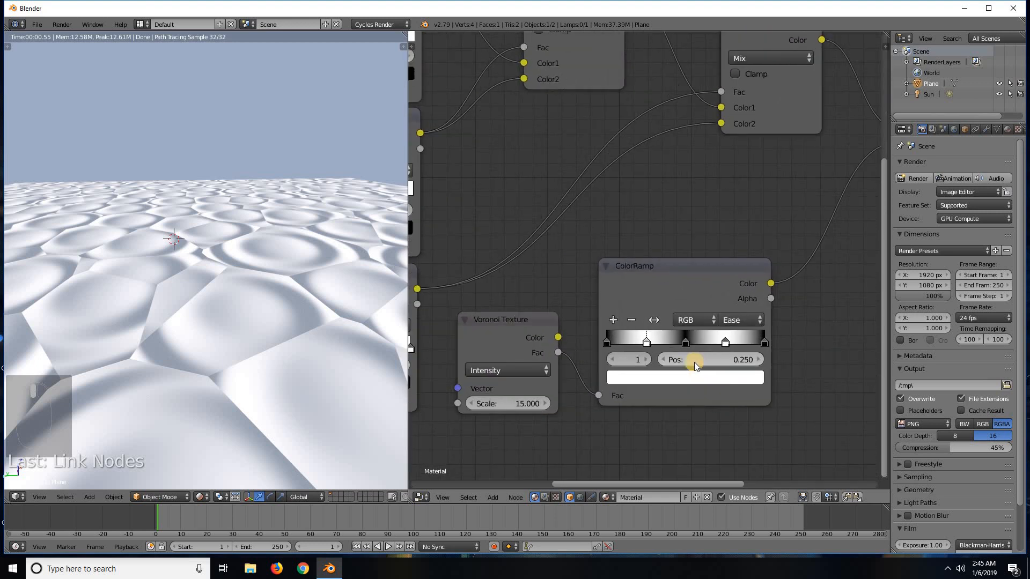
pyautogui.scroll(-2, 543, 317)
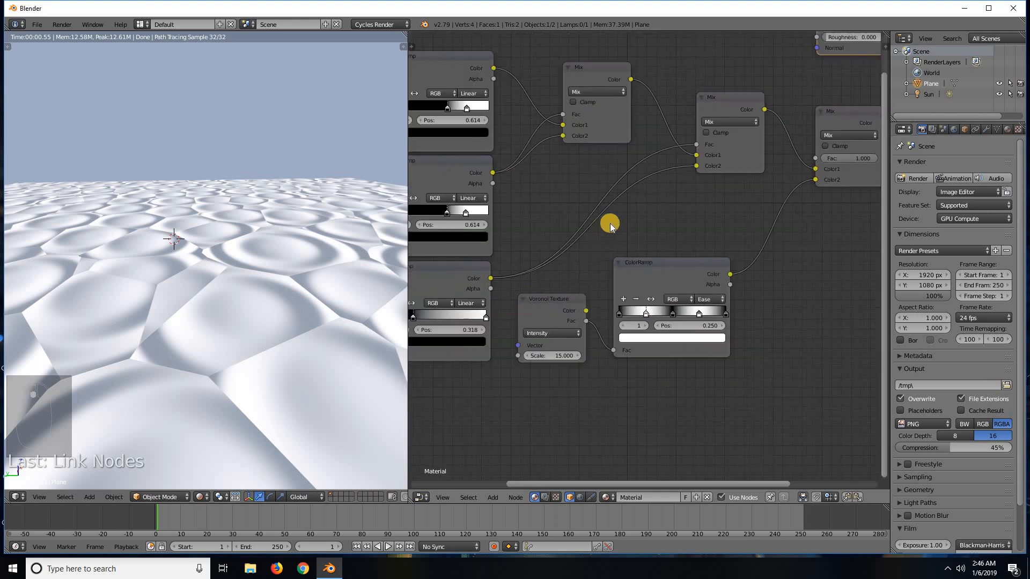
pyautogui.scroll(-1, 610, 223)
pyautogui.moveTo(434, 369); pyautogui.dragTo(413, 389, button='middle')
pyautogui.scroll(8, 545, 229)
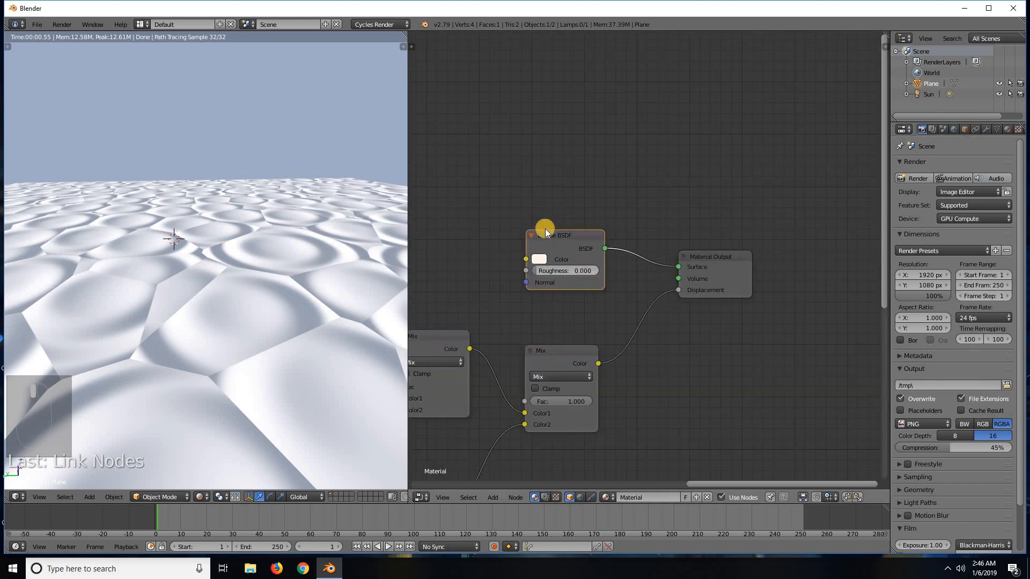
pyautogui.moveTo(538, 226); pyautogui.dragTo(542, 116)
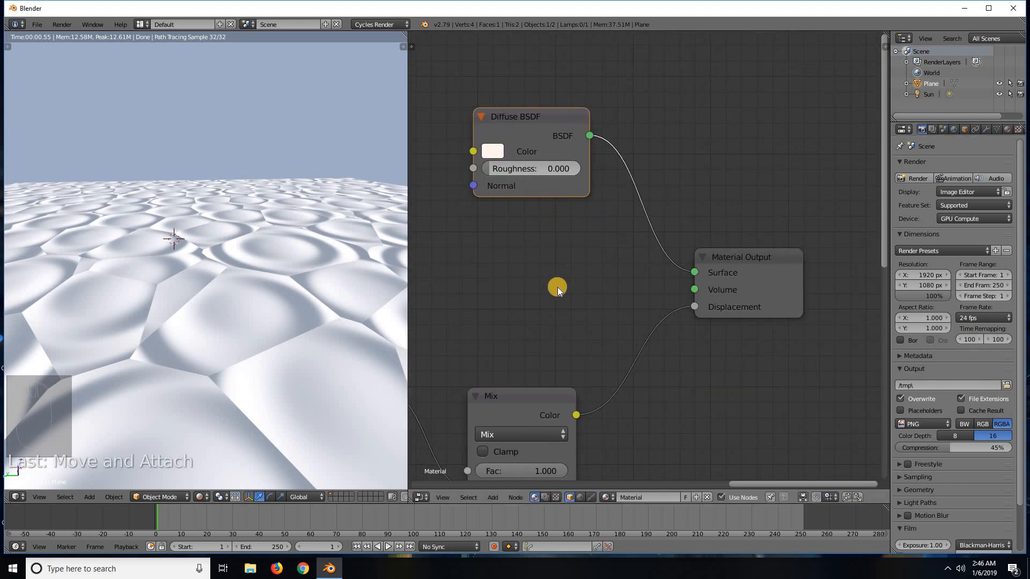
# Place the Voronoi Texture node and its ColorRamp directly beneath the Musgrave Texture and its ColorRamp, in line with their columns.
pyautogui.scroll(-3, 558, 288)
pyautogui.moveTo(748, 183); pyautogui.dragTo(828, 128, button='middle')
pyautogui.scroll(3, 569, 246)
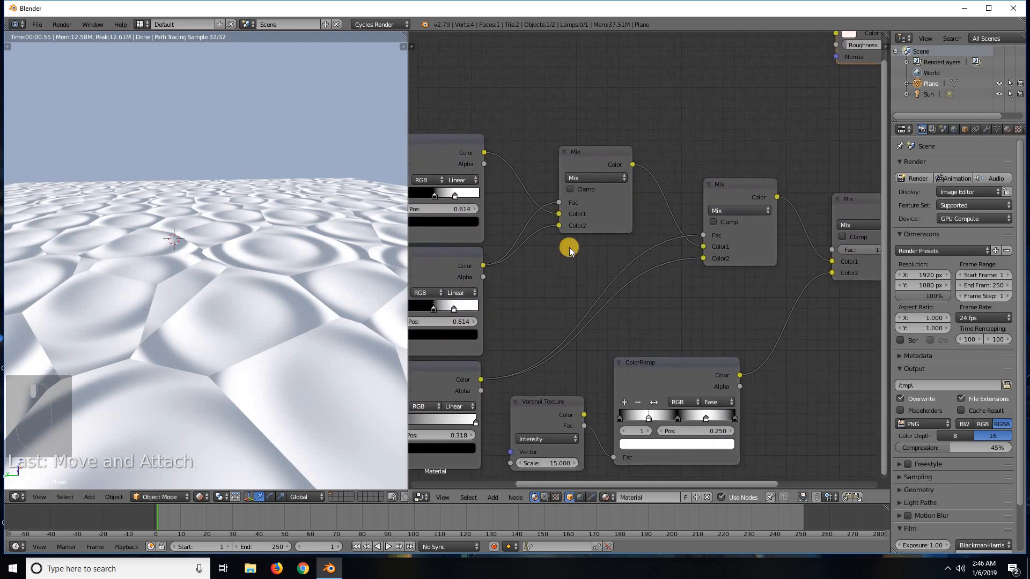
pyautogui.scroll(-2, 569, 247)
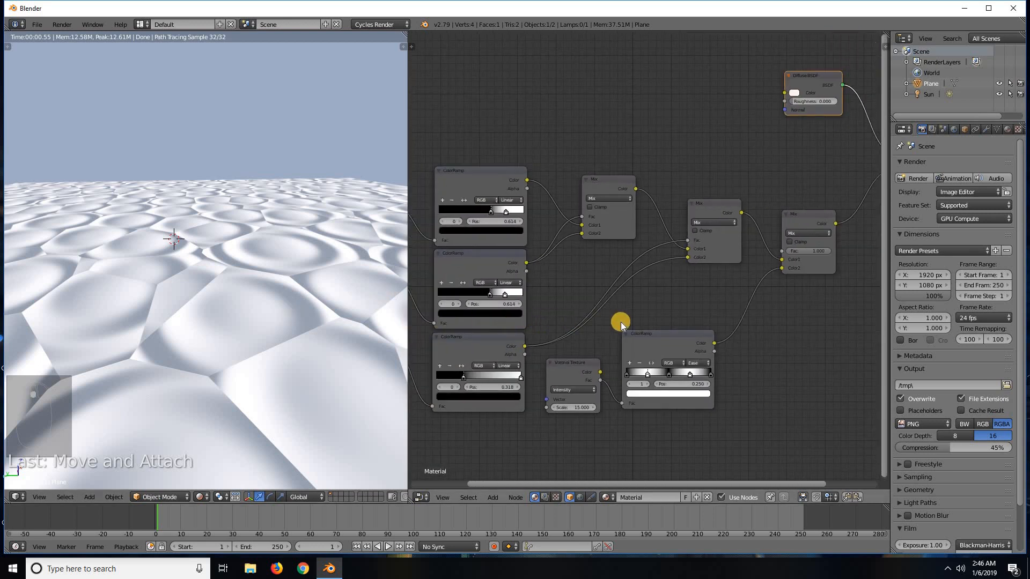
pyautogui.scroll(-1, 625, 322)
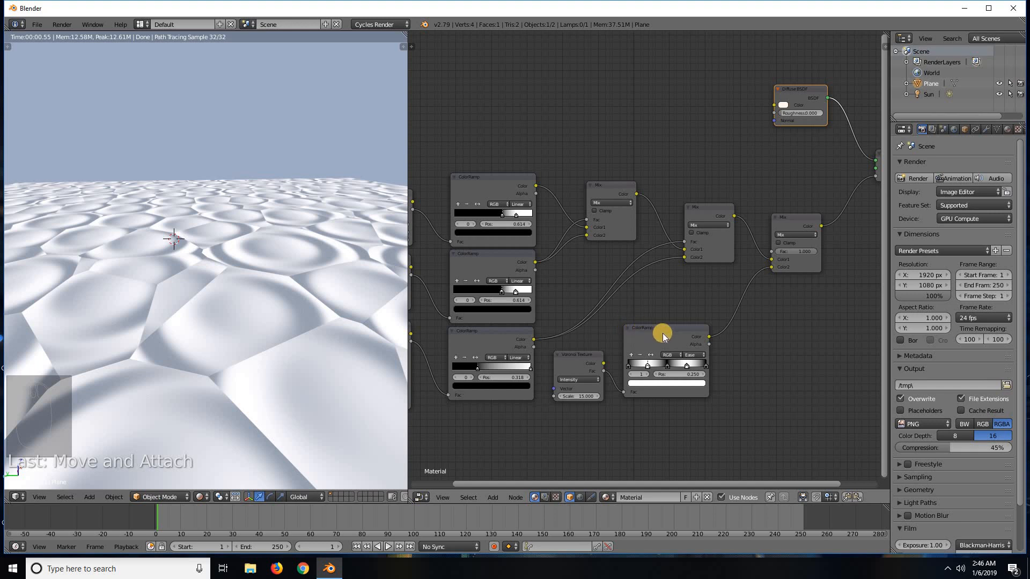
pyautogui.scroll(4, 716, 346)
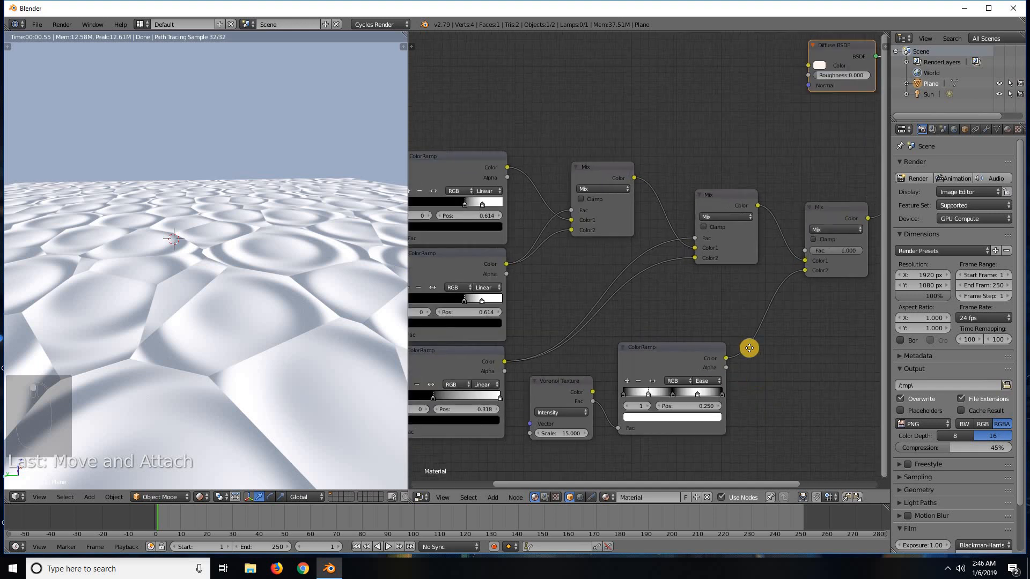
pyautogui.scroll(3, 756, 365)
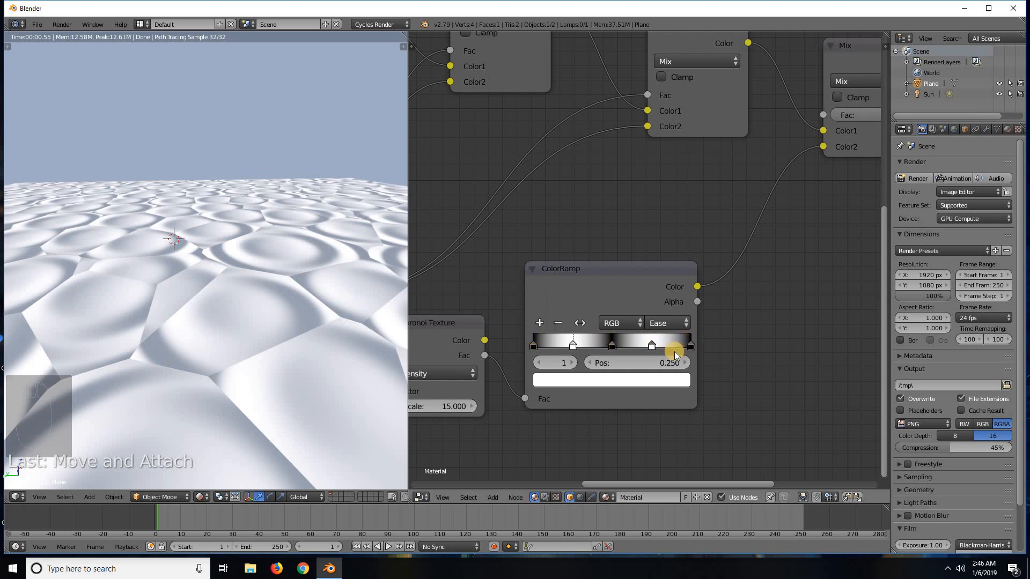
pyautogui.moveTo(460, 292); pyautogui.dragTo(557, 267, button='middle')
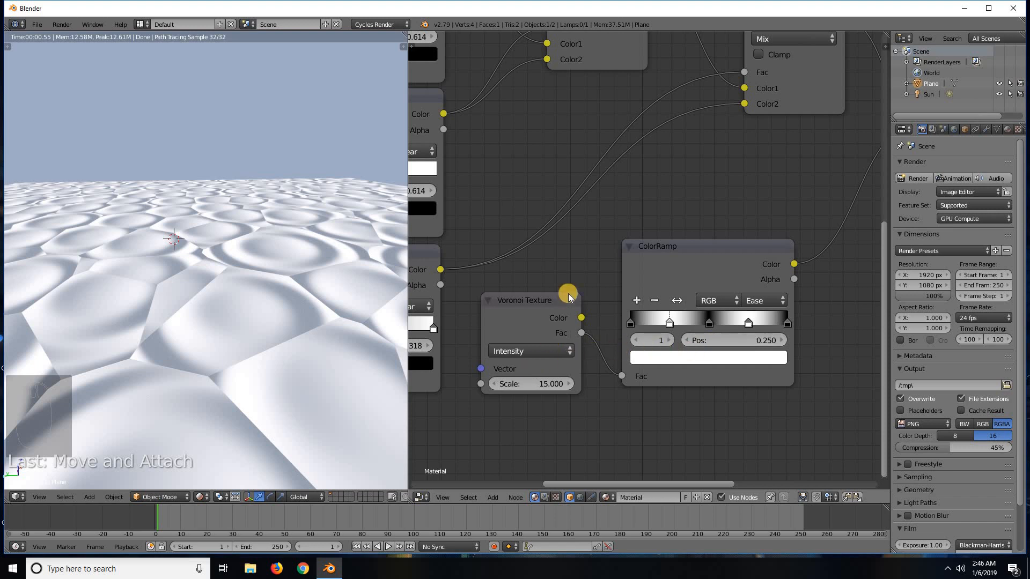
pyautogui.scroll(-4, 629, 285)
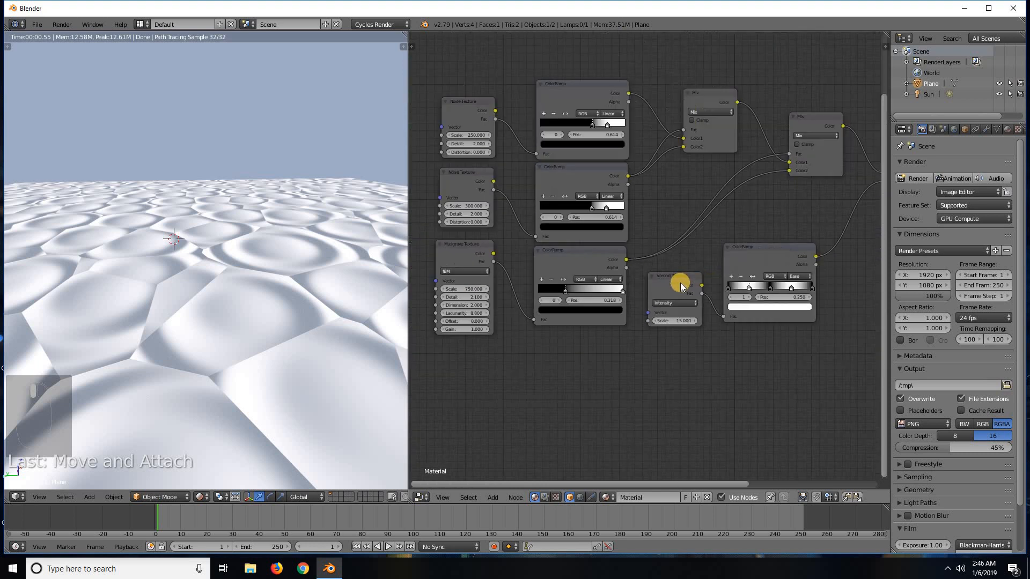
pyautogui.moveTo(677, 282); pyautogui.dragTo(479, 349)
pyautogui.moveTo(751, 257); pyautogui.dragTo(522, 356)
pyautogui.scroll(3, 462, 358)
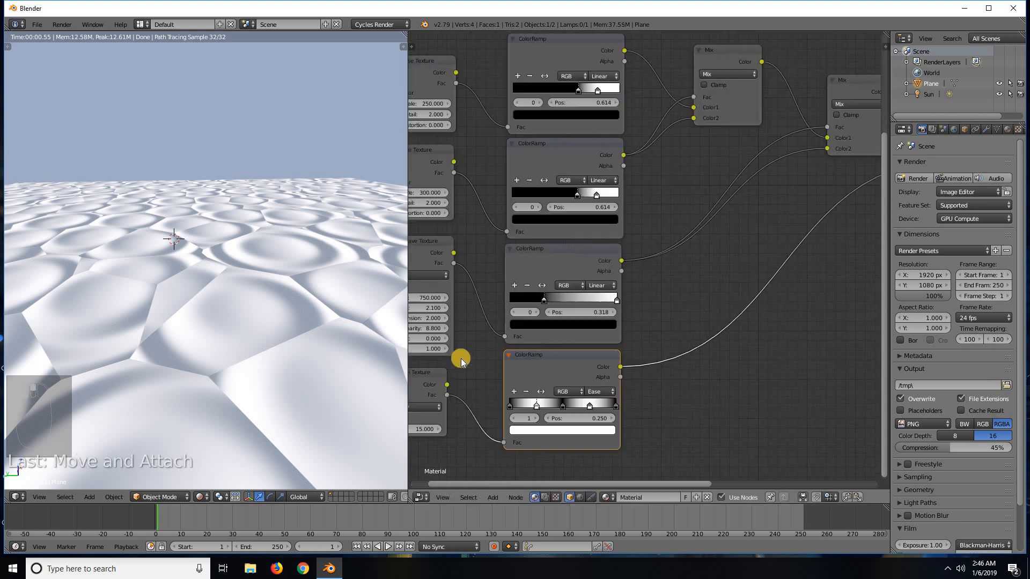
# Set the Voronoi Texture's Scale to 250.
pyautogui.scroll(-3, 616, 409)
pyautogui.scroll(2, 597, 444)
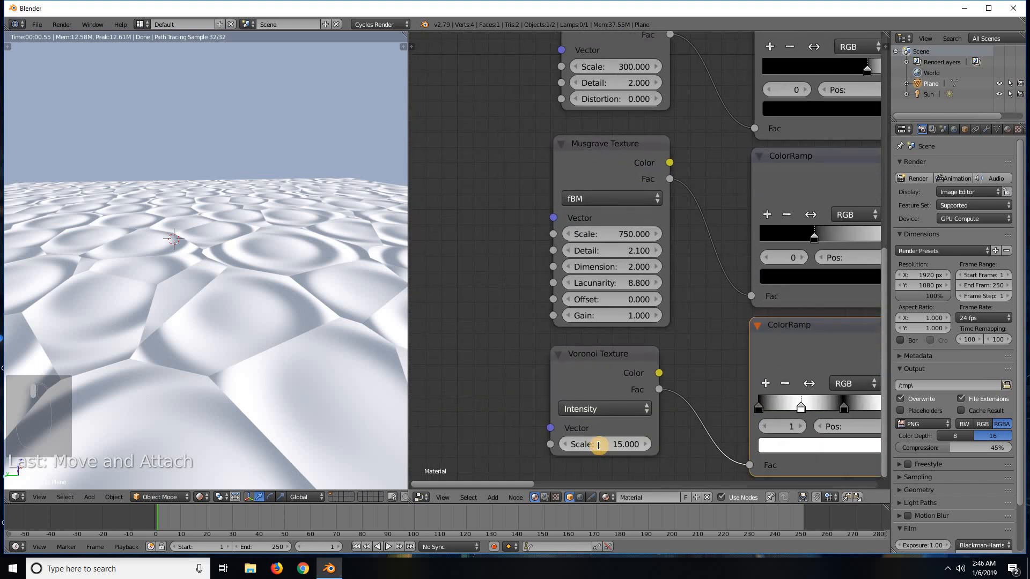
pyautogui.click(599, 444)
pyautogui.write('250')
pyautogui.press('Return')
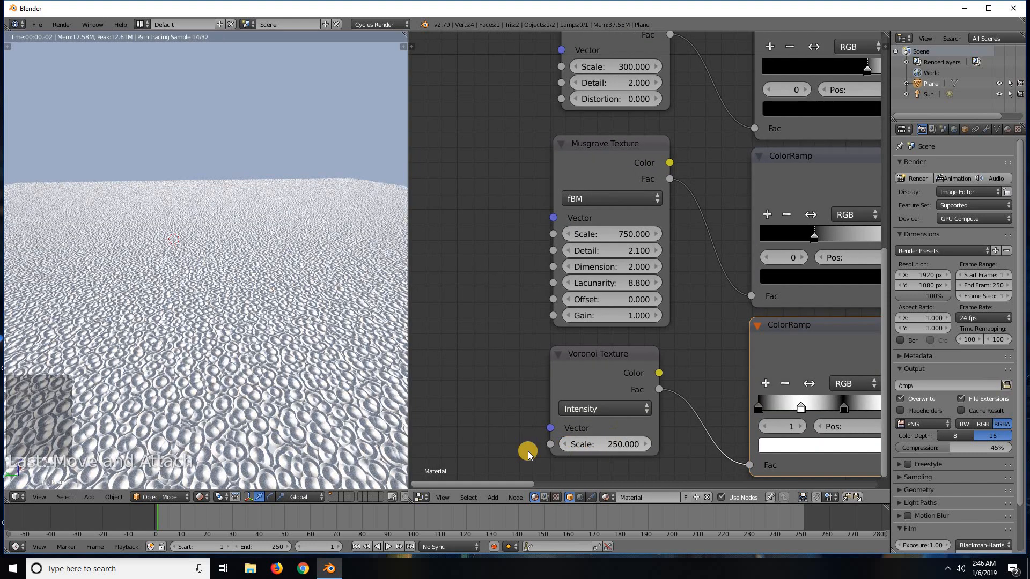
# Try lower Fac values on the last Mix node to compare the noise blend with the Voronoi displacement.
pyautogui.moveTo(880, 346); pyautogui.dragTo(475, 348, button='middle')
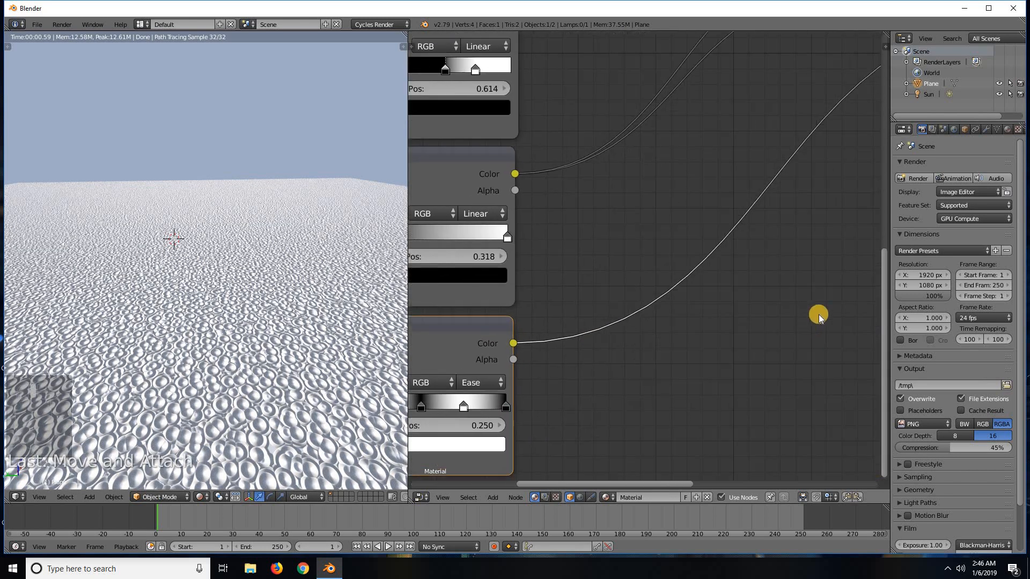
pyautogui.scroll(-5, 818, 300)
pyautogui.moveTo(818, 230); pyautogui.dragTo(515, 259, button='middle')
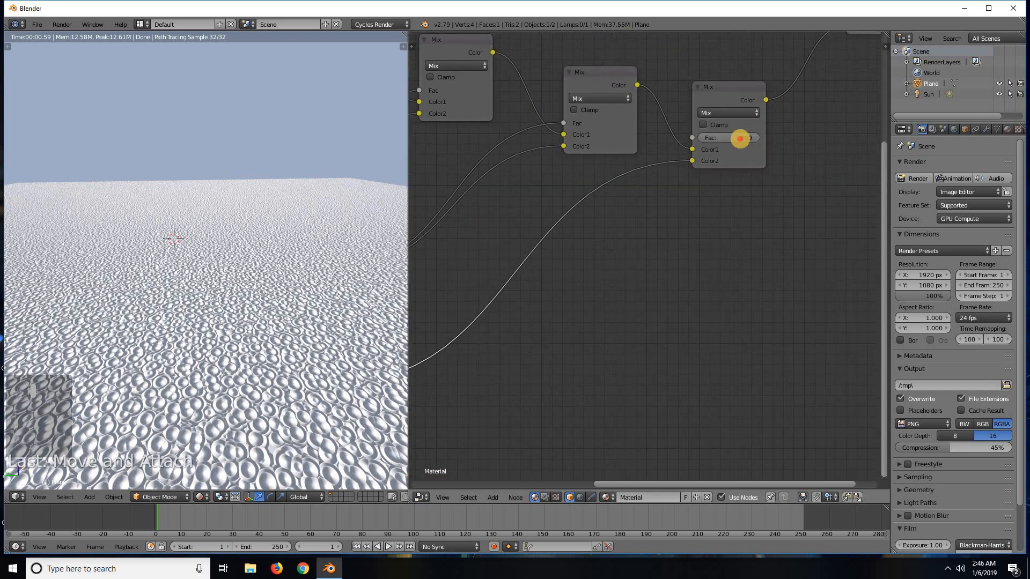
pyautogui.moveTo(740, 138); pyautogui.dragTo(775, 132)
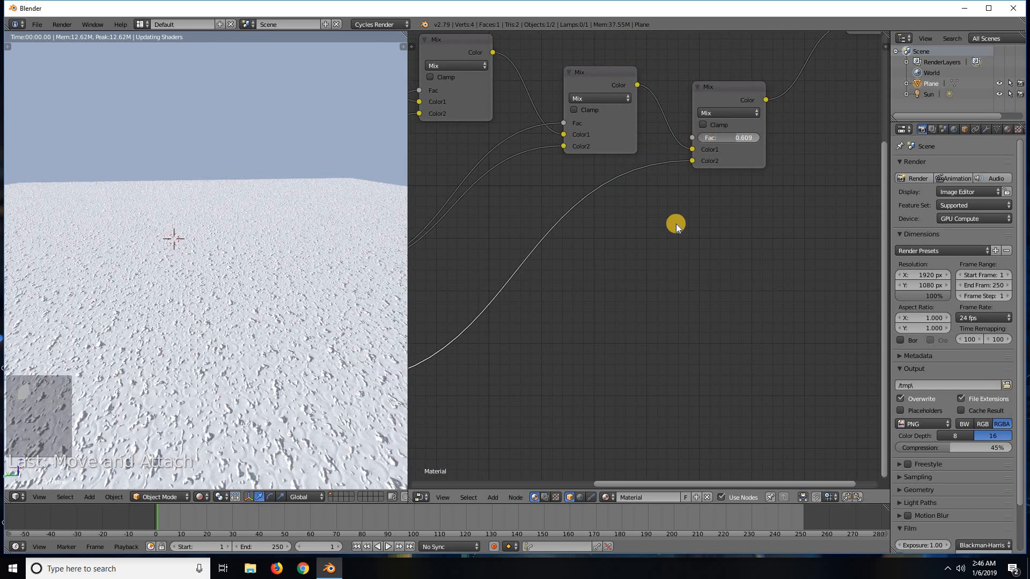
# Set the Voronoi Texture's Scale to 500 and examine the smaller cells up close in the rendered view.
pyautogui.moveTo(470, 180); pyautogui.dragTo(880, 102, button='middle')
pyautogui.moveTo(491, 198)
pyautogui.mouseDown(button='middle')
pyautogui.moveTo(568, 177)
pyautogui.moveTo(502, 182)
pyautogui.mouseUp(button='middle')
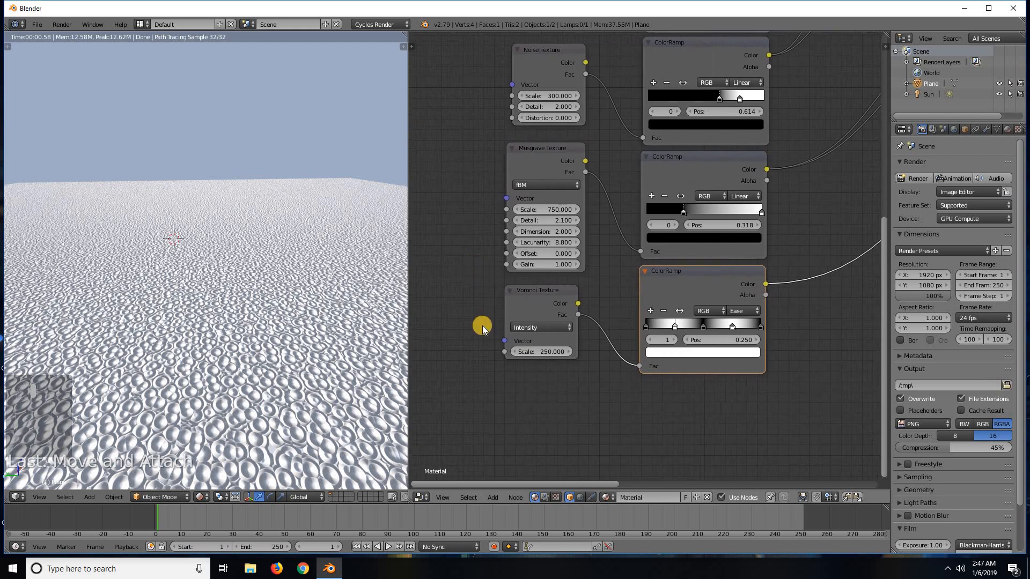
pyautogui.scroll(2, 492, 376)
pyautogui.click(494, 386)
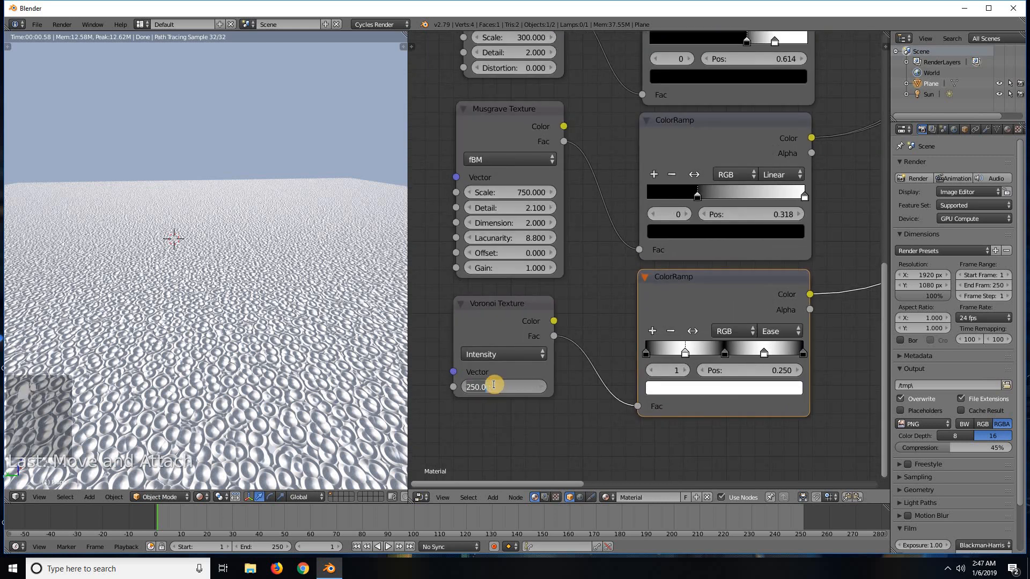
pyautogui.write('500')
pyautogui.press('Return')
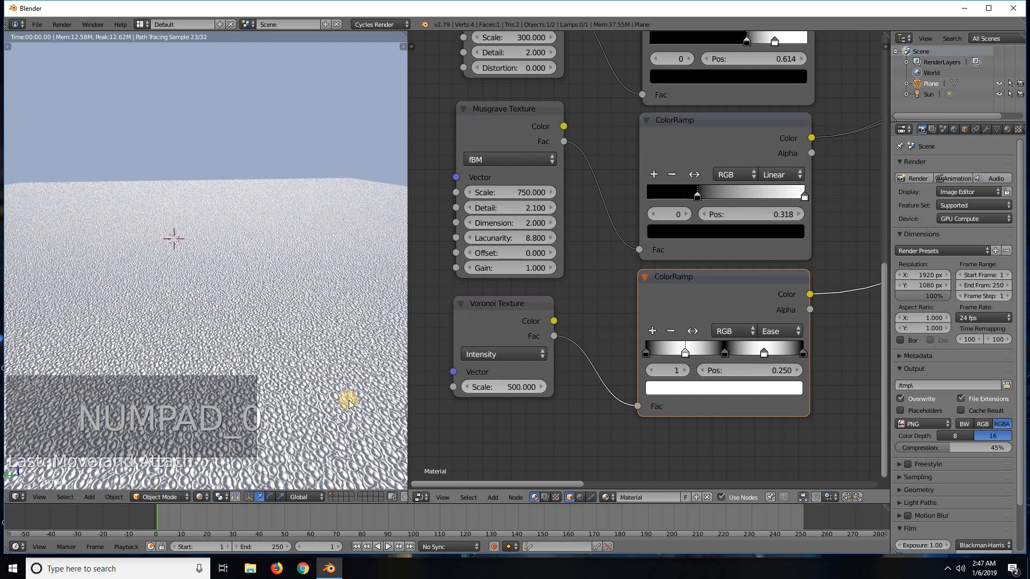
pyautogui.press('KP_0')
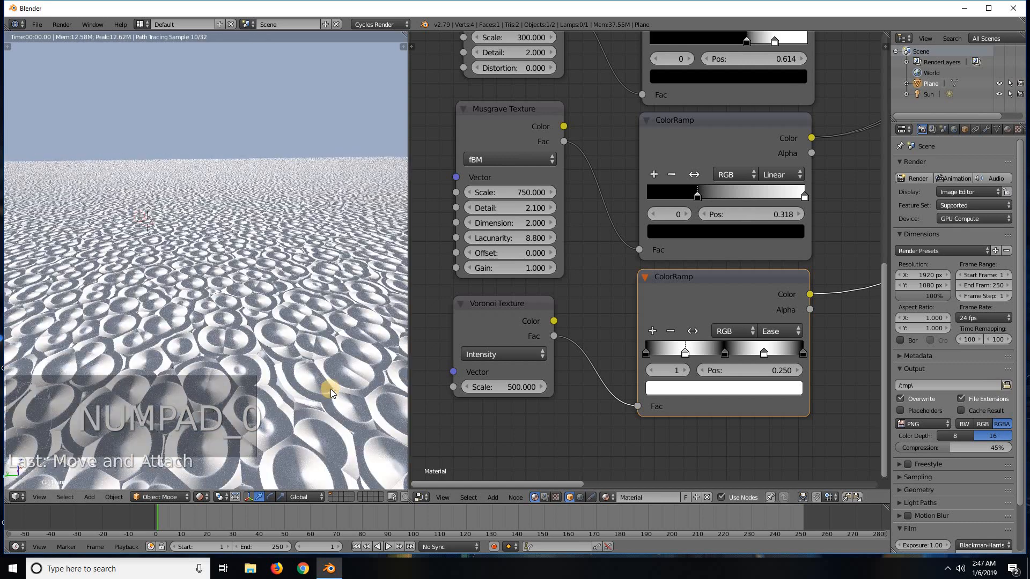
# Set the Voronoi Texture's Scale to 750.
pyautogui.click(510, 384)
pyautogui.write('750')
pyautogui.press('Return')
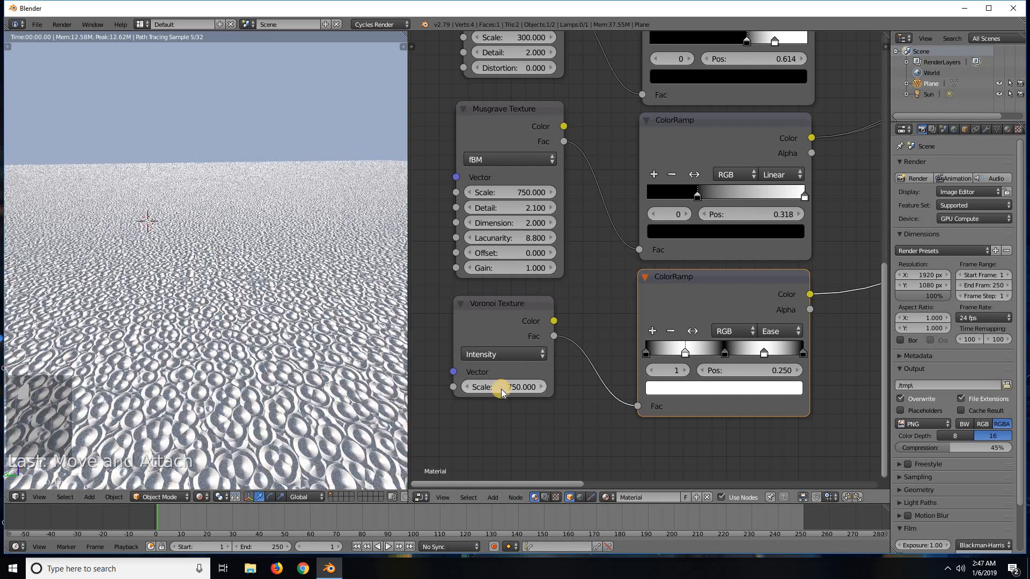
# Change the first stop of the Voronoi ColorRamp to mid-grey with an HSV value (V) of 0.5.
pyautogui.scroll(1, 574, 372)
pyautogui.moveTo(477, 352); pyautogui.dragTo(343, 303, button='middle')
pyautogui.scroll(2, 491, 408)
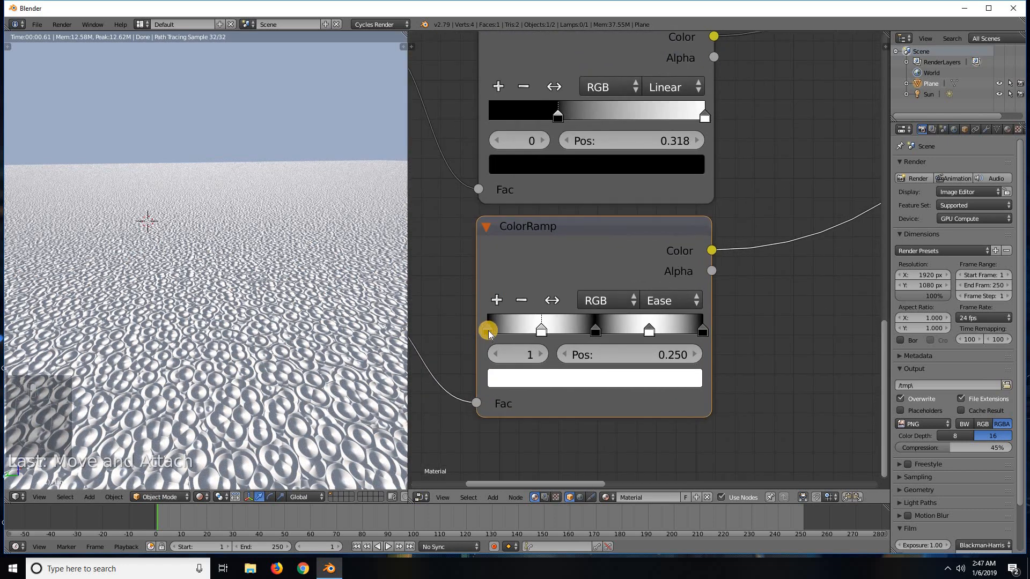
pyautogui.click(488, 331)
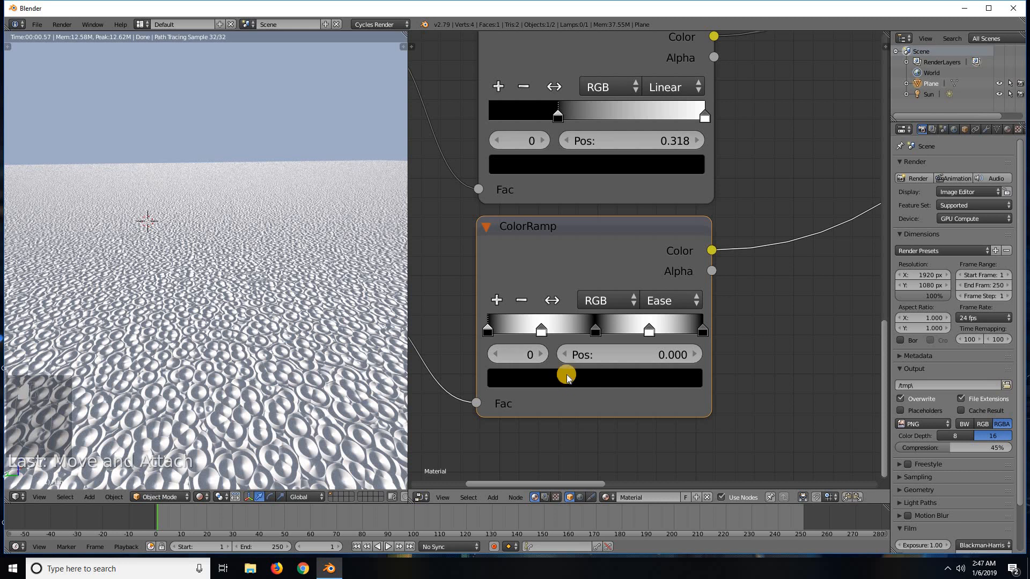
pyautogui.click(564, 377)
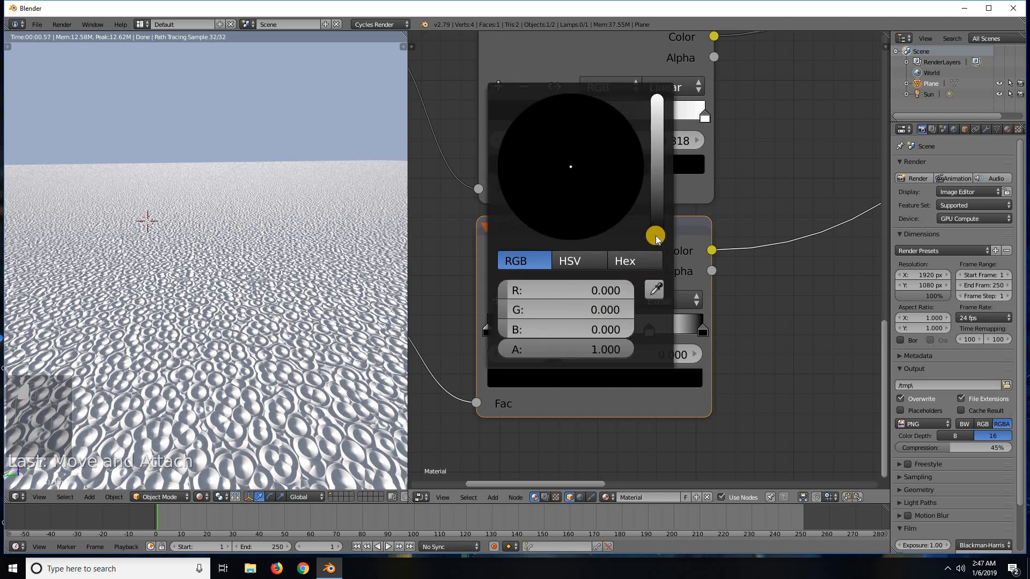
pyautogui.click(570, 261)
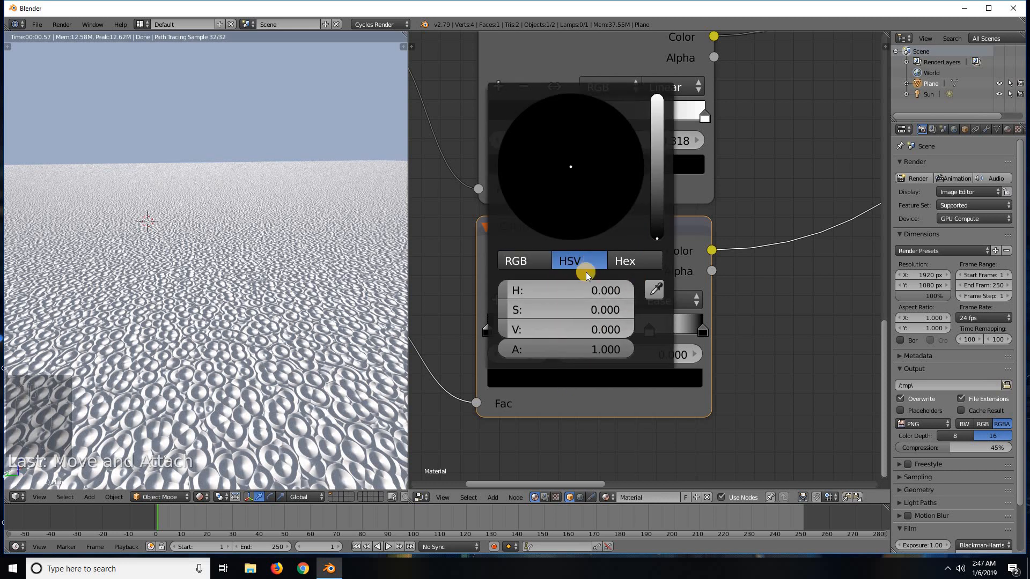
pyautogui.click(545, 330)
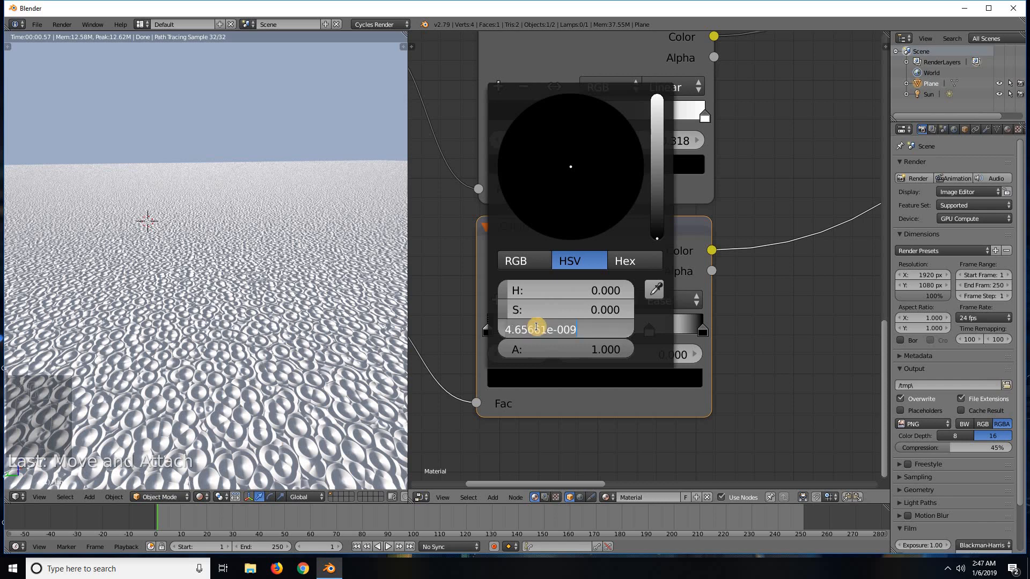
pyautogui.hotkey('ctrl', 'a')
pyautogui.write('0.5')
pyautogui.press('Return')
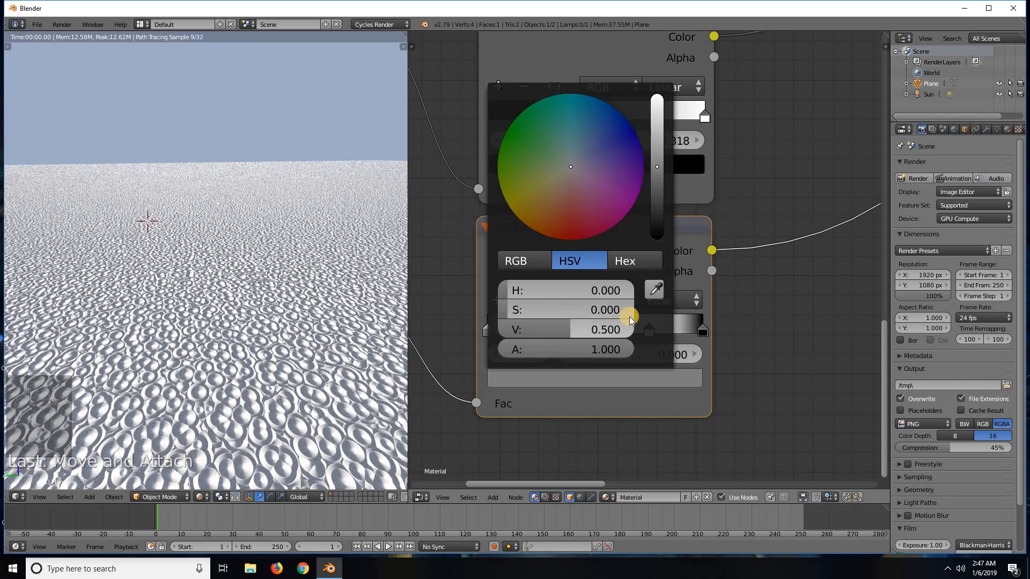
# Change the middle stop of the Voronoi ColorRamp to mid-grey with an HSV value (V) of 0.5.
pyautogui.click(596, 329)
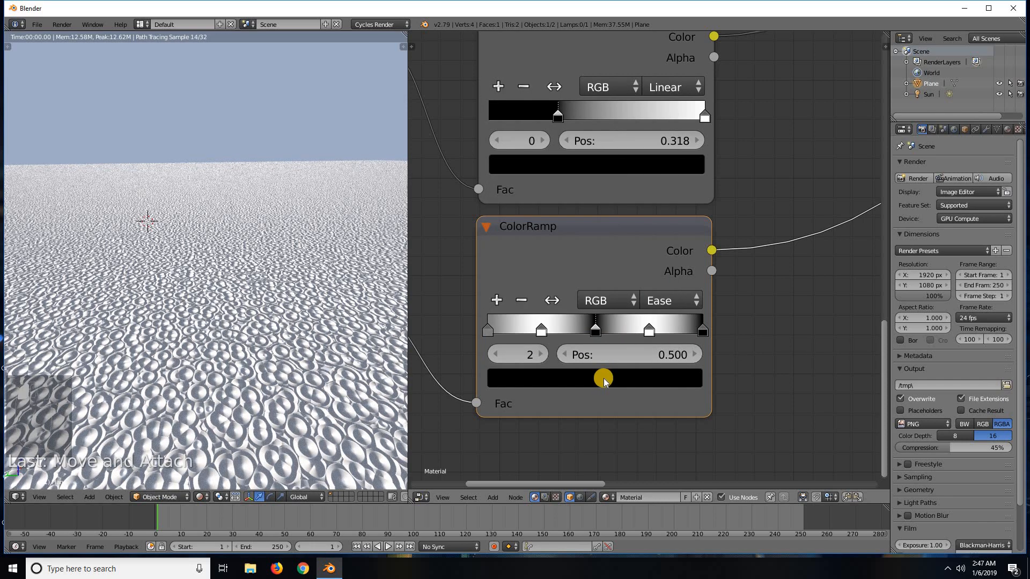
pyautogui.click(601, 377)
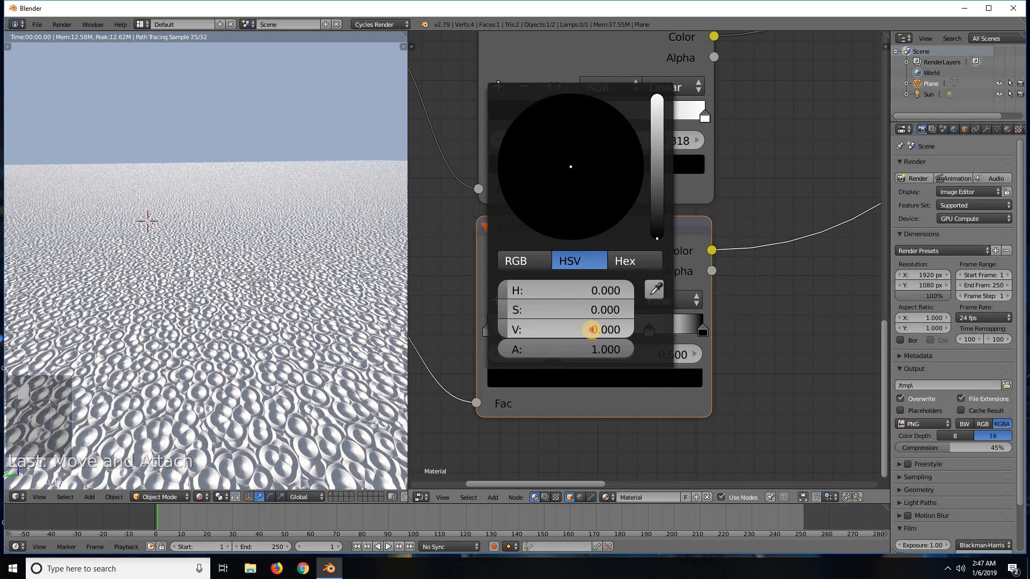
pyautogui.moveTo(591, 329); pyautogui.dragTo(598, 334)
pyautogui.click(593, 329)
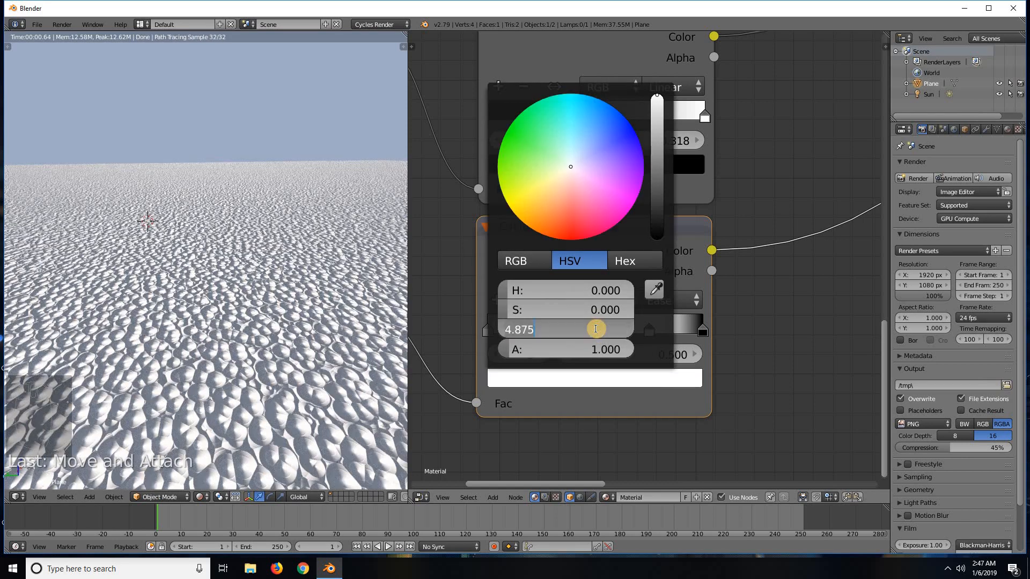
pyautogui.write('0.5')
pyautogui.press('Return')
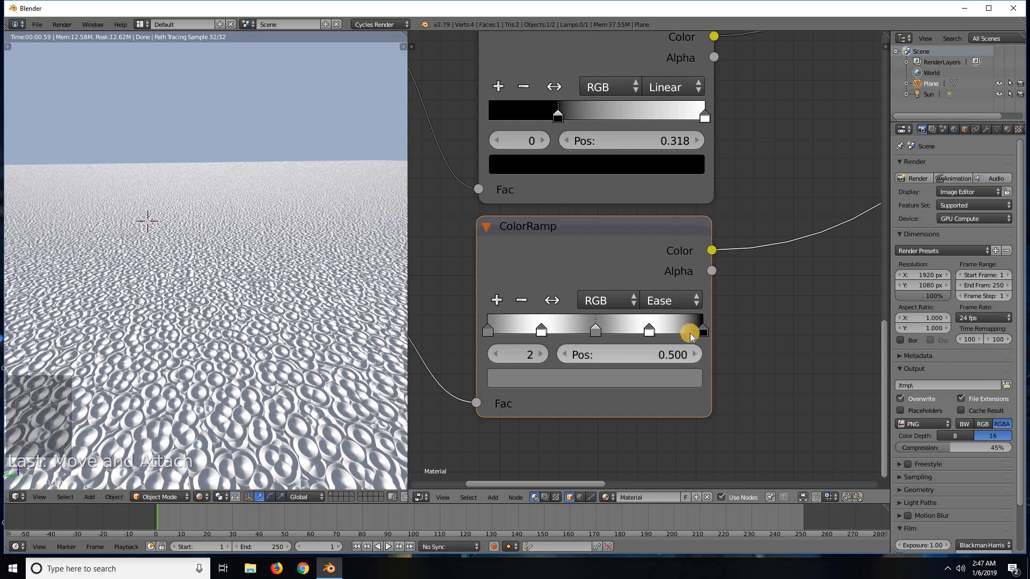
# Change the last stop of the Voronoi ColorRamp to mid-grey with an HSV value (V) of 0.5.
pyautogui.click(703, 331)
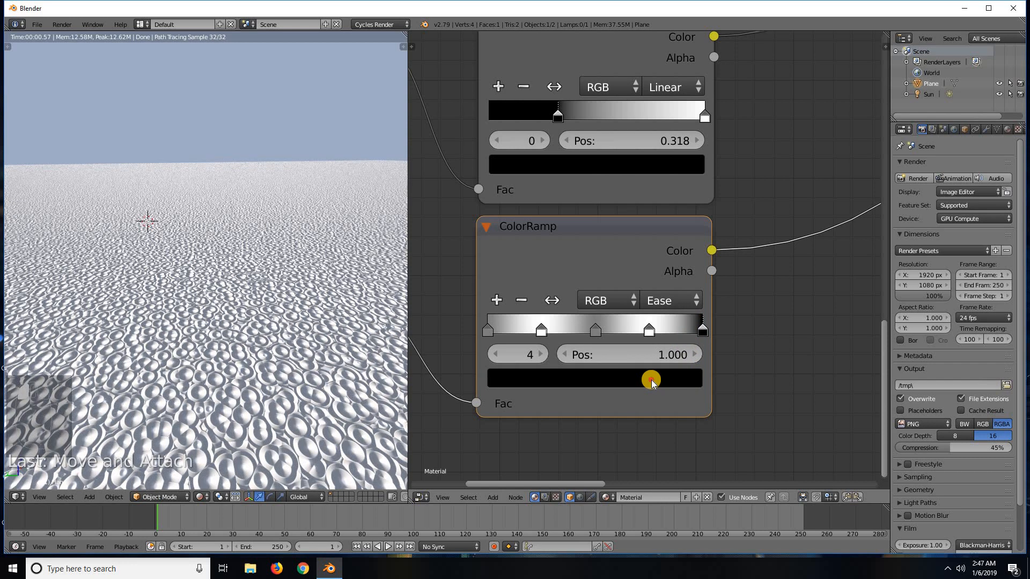
pyautogui.click(655, 375)
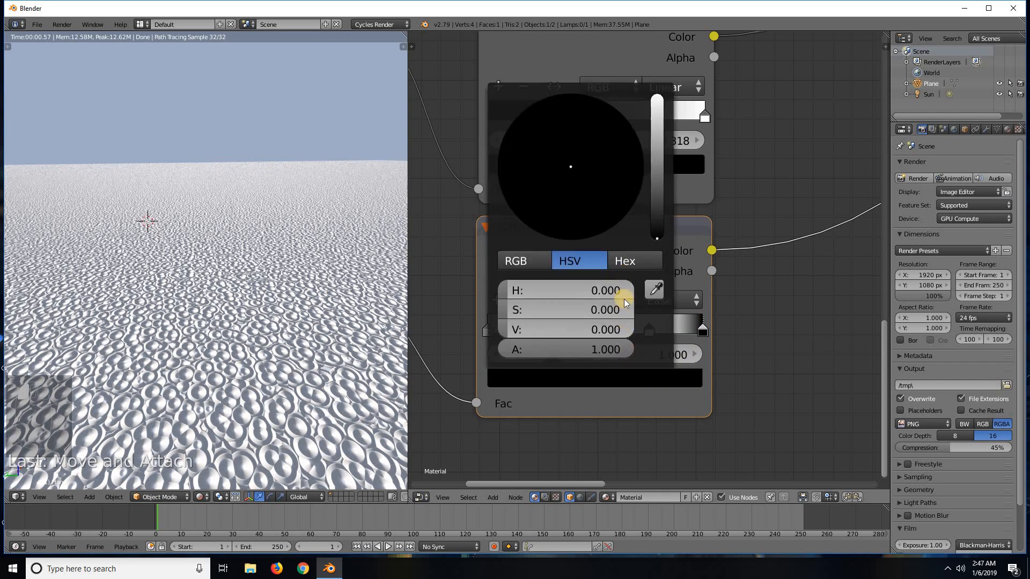
pyautogui.click(592, 331)
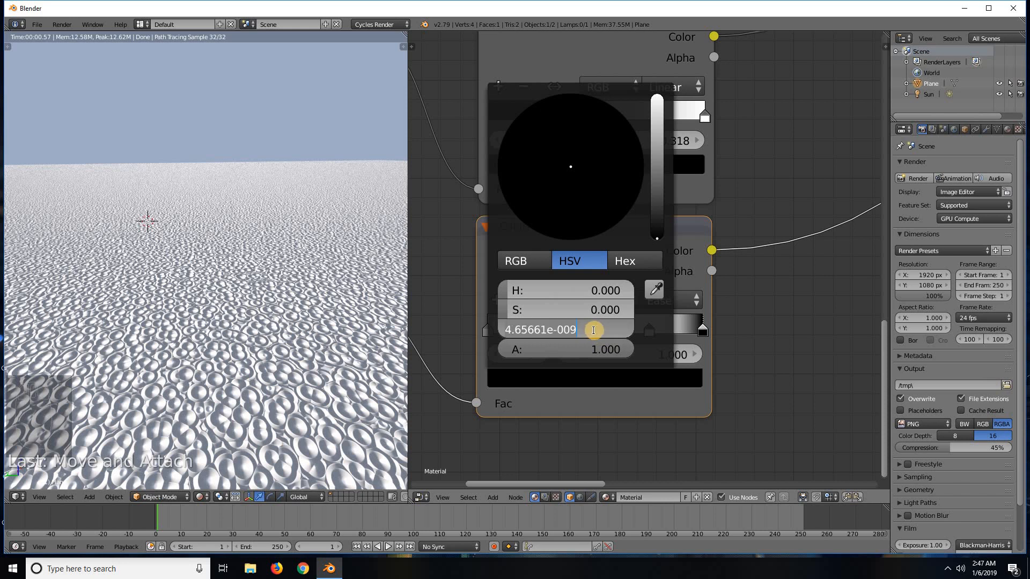
pyautogui.write('0.5')
pyautogui.press('Return')
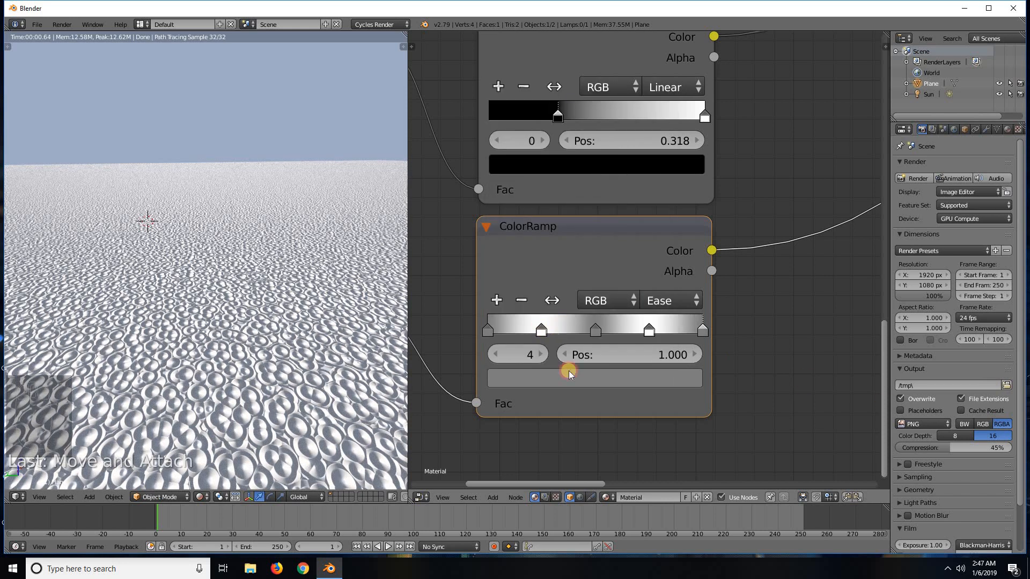
# Change the second and fourth stops of the Voronoi ColorRamp to light grey with an HSV value (V) of 0.75.
pyautogui.click(570, 376)
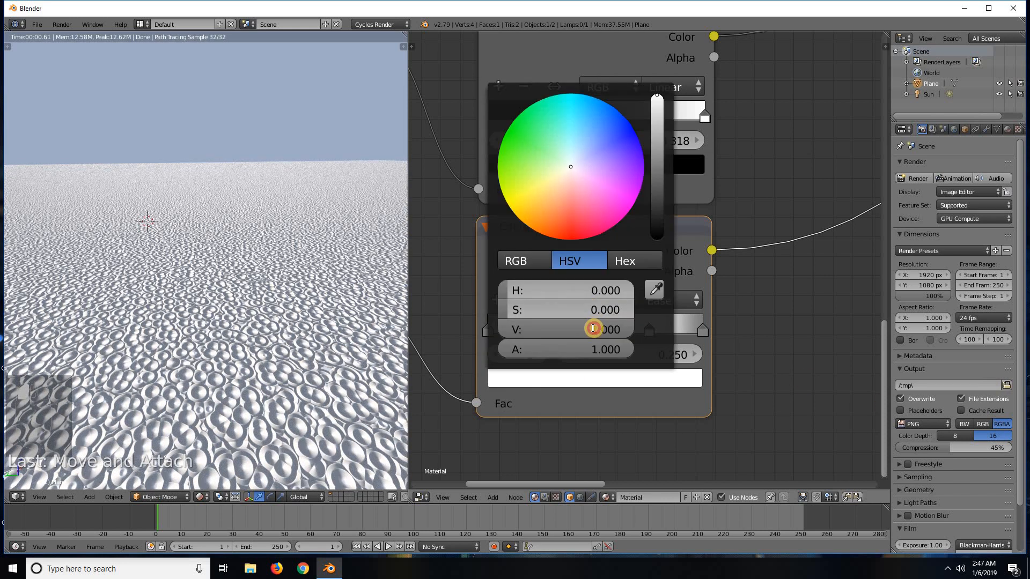
pyautogui.click(593, 328)
pyautogui.write('.75')
pyautogui.press('Return')
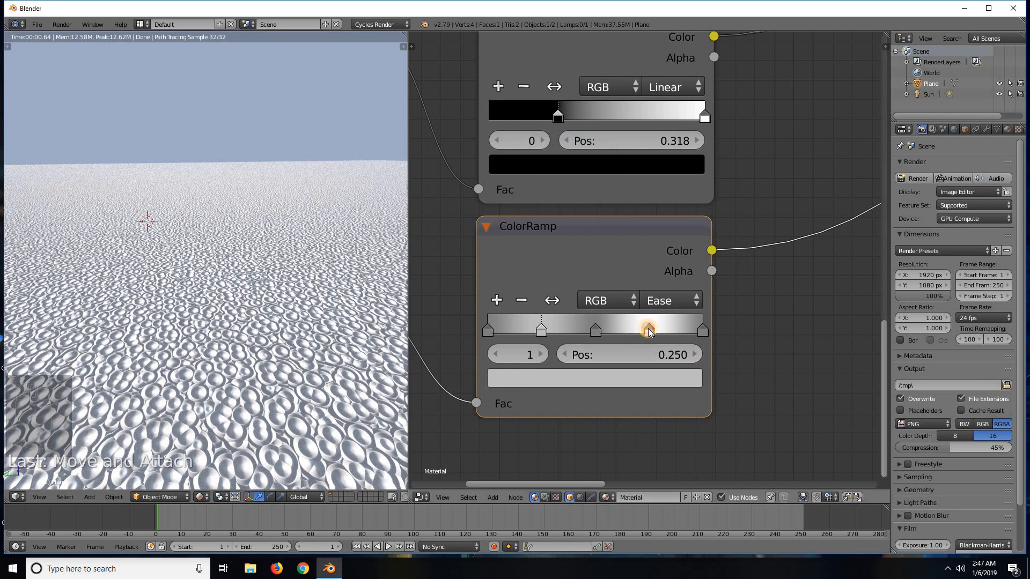
pyautogui.click(648, 329)
pyautogui.click(625, 379)
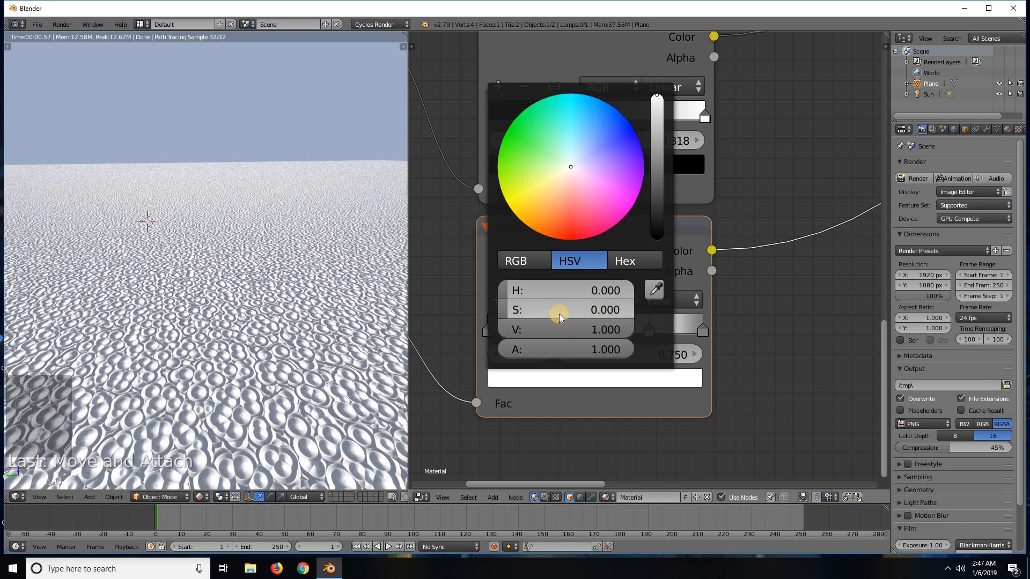
pyautogui.click(566, 329)
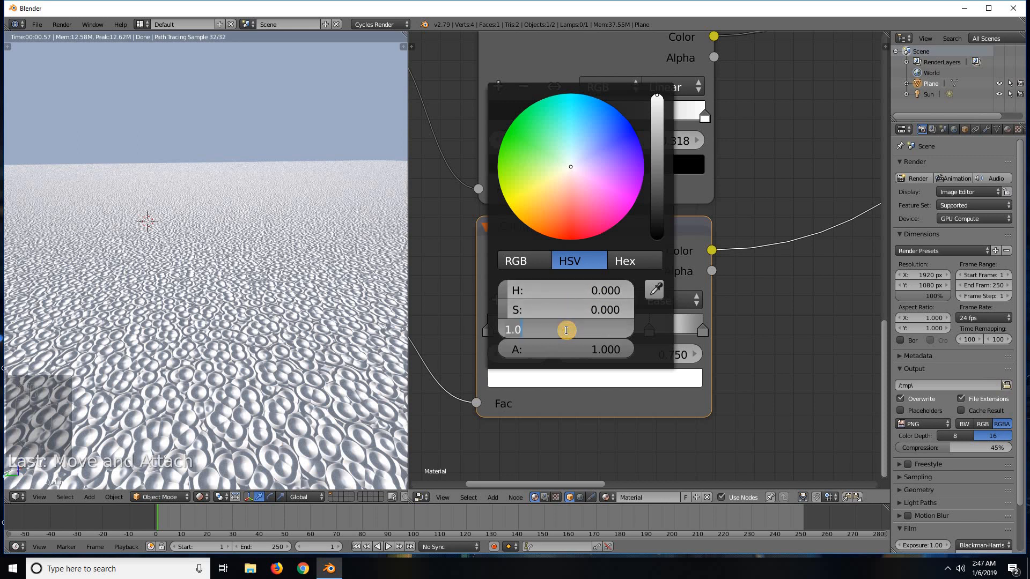
pyautogui.write('.75')
pyautogui.press('Return')
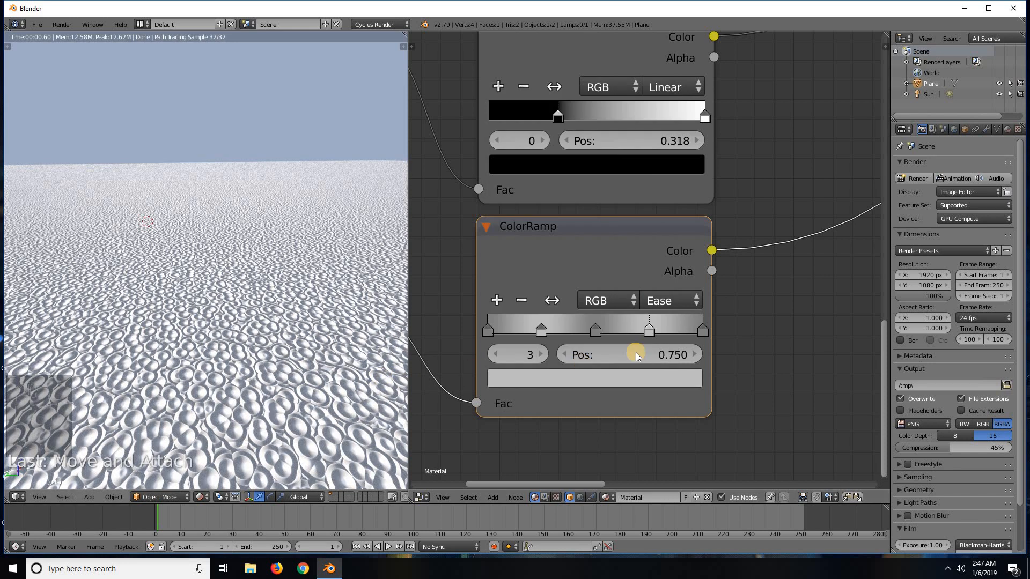
# Try the Cells coloring on the Voronoi Texture and restore Intensity.
pyautogui.scroll(-4, 662, 302)
pyautogui.moveTo(662, 302); pyautogui.dragTo(730, 312, button='middle')
pyautogui.scroll(4, 708, 326)
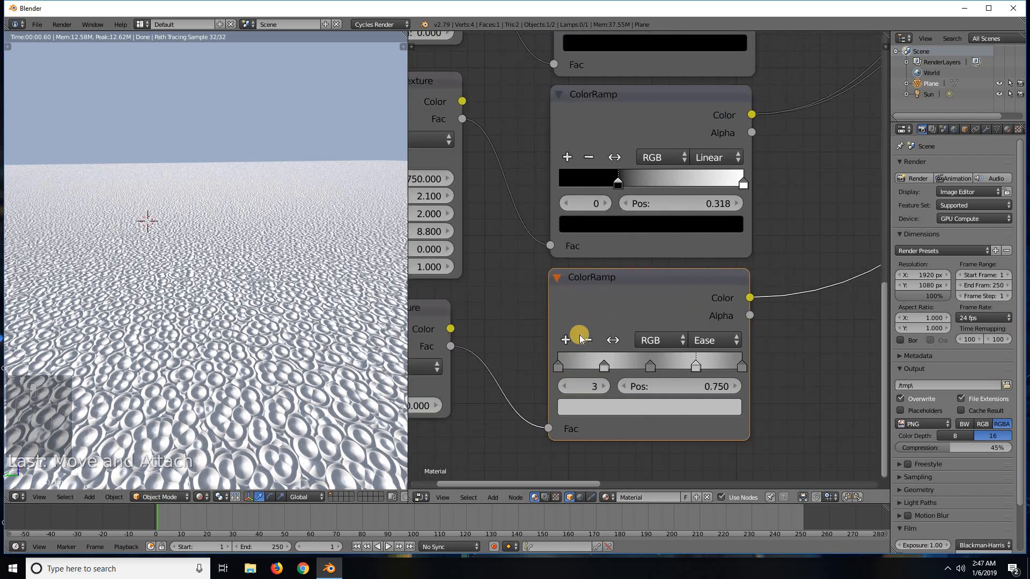
pyautogui.moveTo(593, 280)
pyautogui.mouseDown(button='middle')
pyautogui.moveTo(607, 271)
pyautogui.moveTo(557, 292)
pyautogui.moveTo(623, 257)
pyautogui.moveTo(588, 265)
pyautogui.mouseUp(button='middle')
pyautogui.moveTo(499, 272); pyautogui.dragTo(492, 293)
pyautogui.click(499, 311)
pyautogui.click(497, 274)
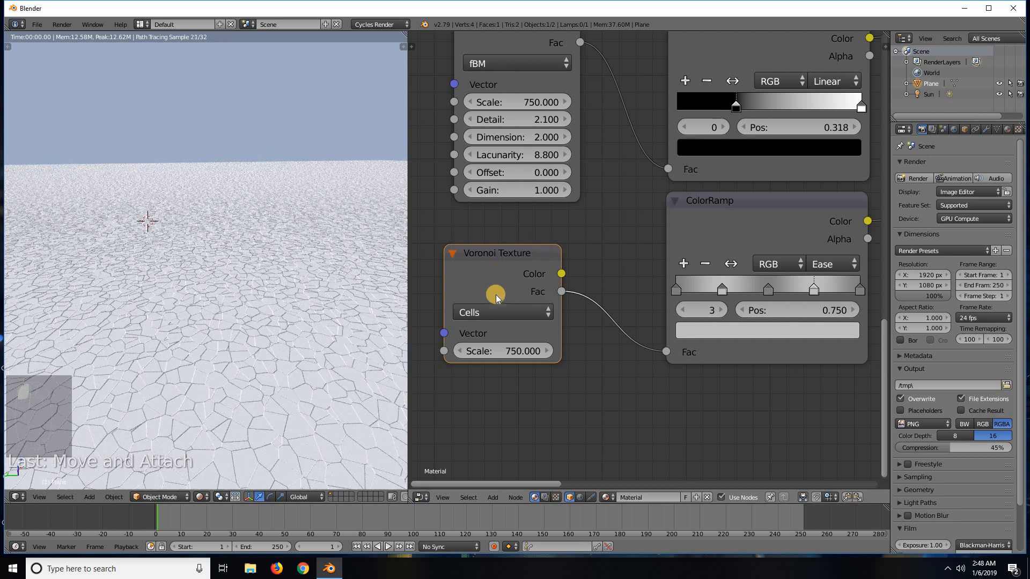
pyautogui.click(500, 317)
pyautogui.click(487, 319)
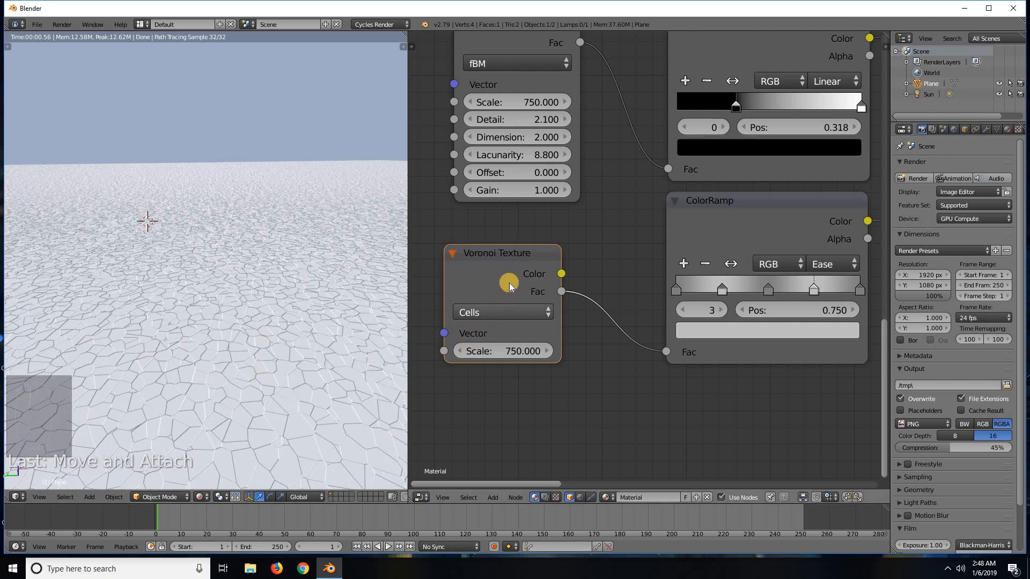
pyautogui.click(502, 311)
pyautogui.click(505, 289)
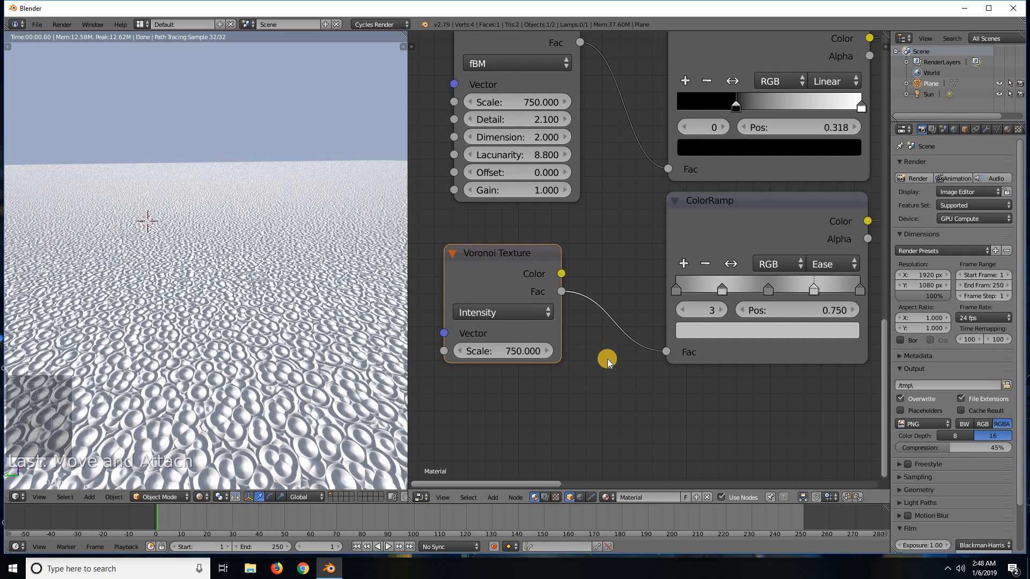
# Compare the Cells coloring with Intensity once more on the Voronoi Texture, ending on Intensity.
pyautogui.moveTo(570, 356); pyautogui.dragTo(533, 353, button='middle')
pyautogui.click(471, 311)
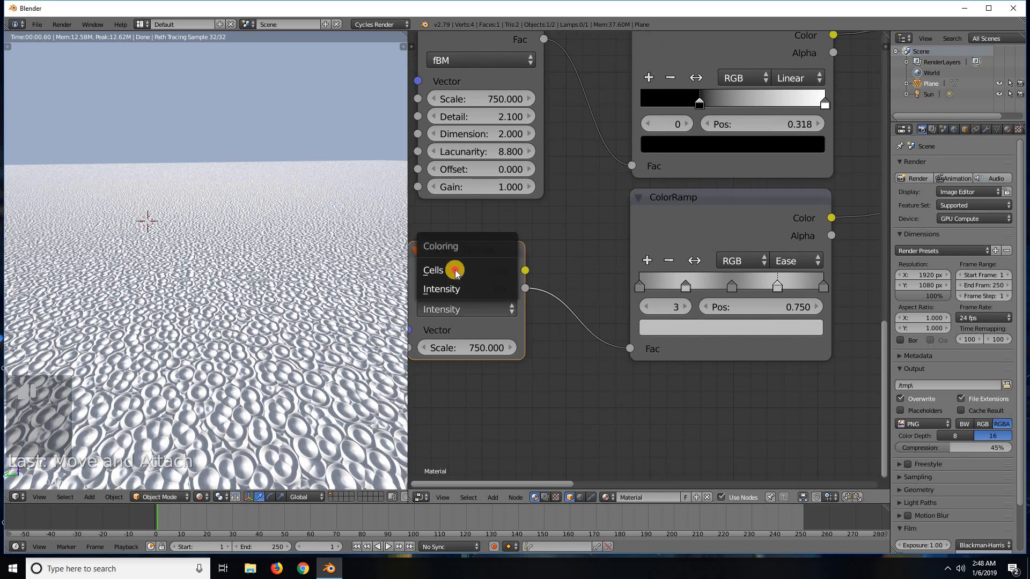
pyautogui.click(456, 272)
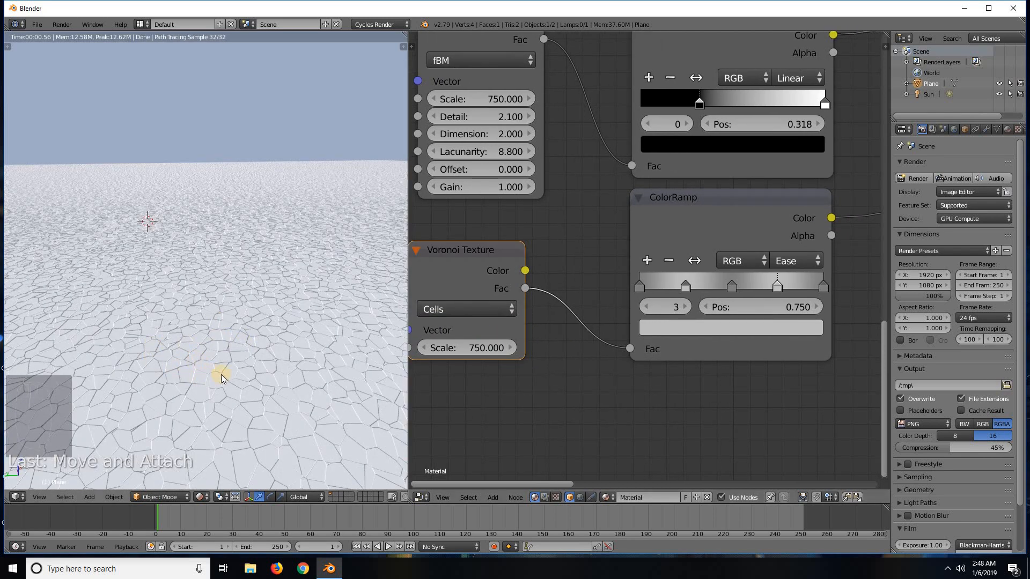
pyautogui.click(477, 304)
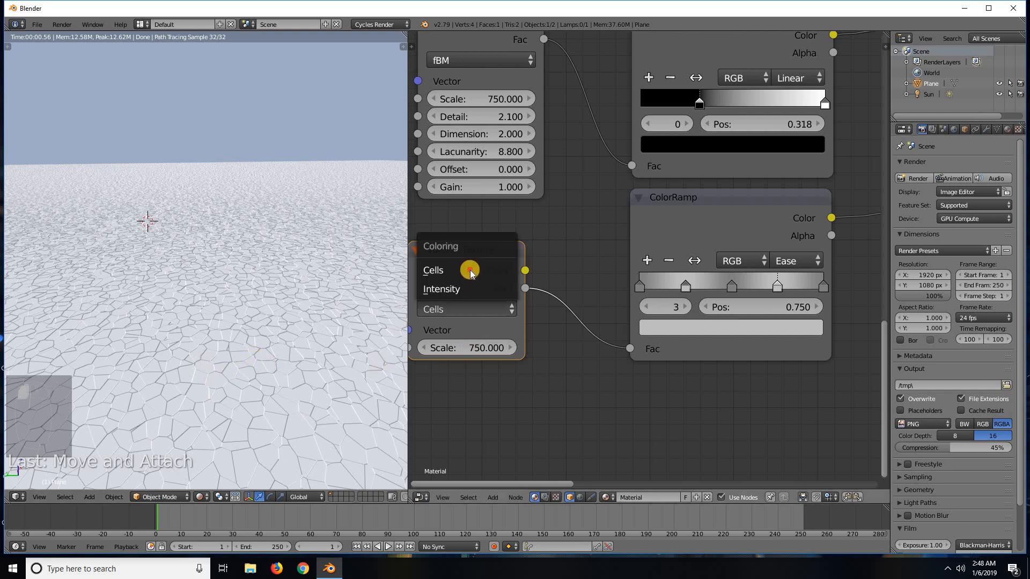
pyautogui.click(459, 271)
pyautogui.click(465, 308)
pyautogui.click(468, 287)
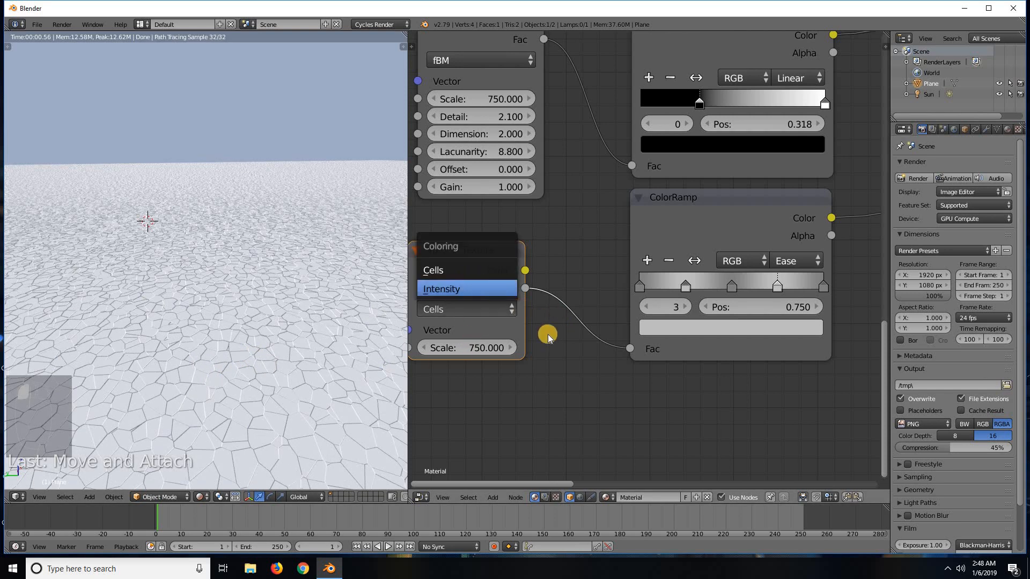
# Delete the three middle stops from the Voronoi ColorRamp, keeping only the first and last.
pyautogui.scroll(-1, 552, 367)
pyautogui.scroll(3, 558, 365)
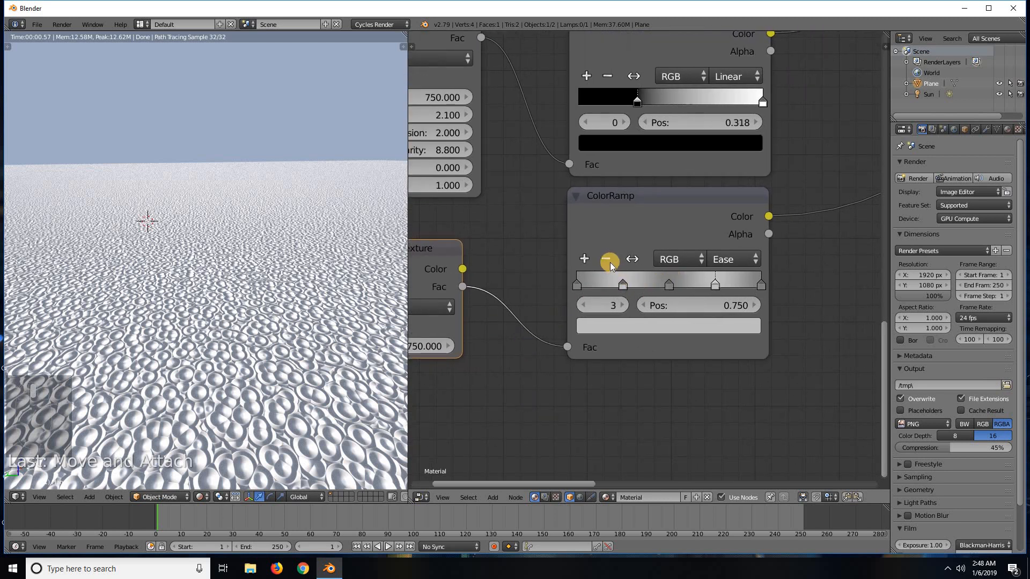
pyautogui.click(608, 259)
pyautogui.click(608, 260)
pyautogui.click(607, 260)
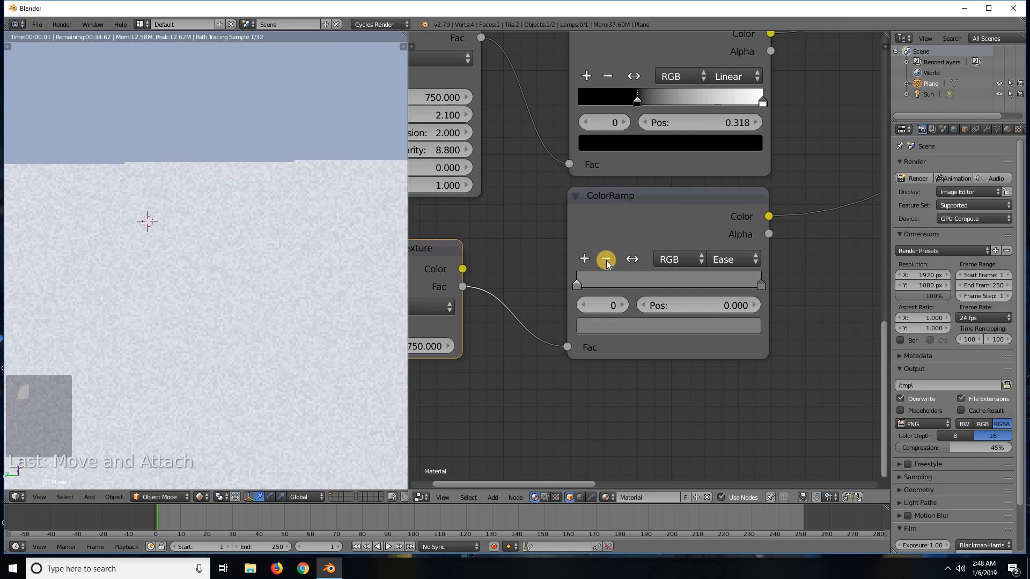
# Darken the first stop of the Voronoi ColorRamp to black and brighten the last stop to white.
pyautogui.click(599, 324)
pyautogui.moveTo(722, 144); pyautogui.dragTo(754, 376)
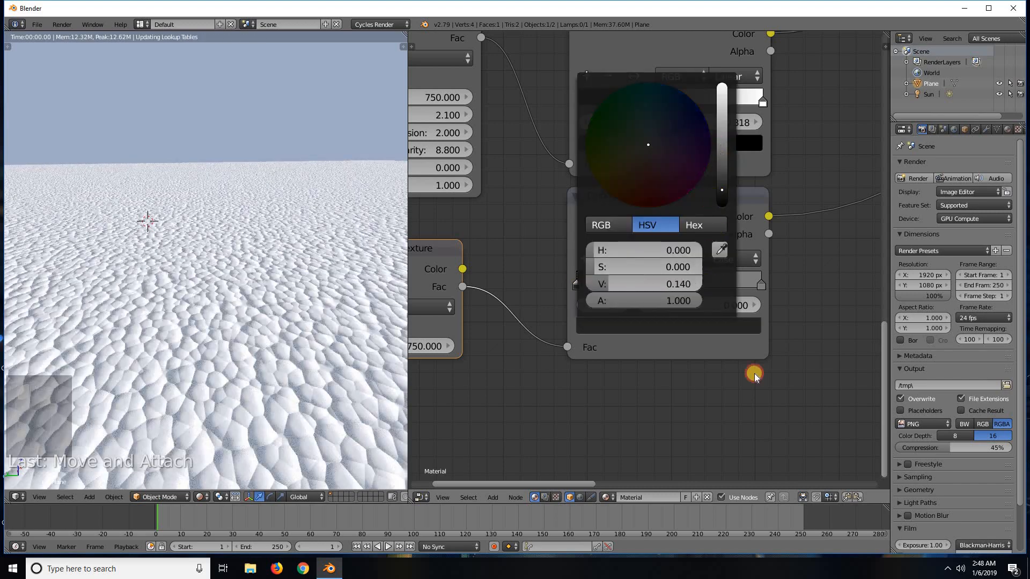
pyautogui.click(759, 283)
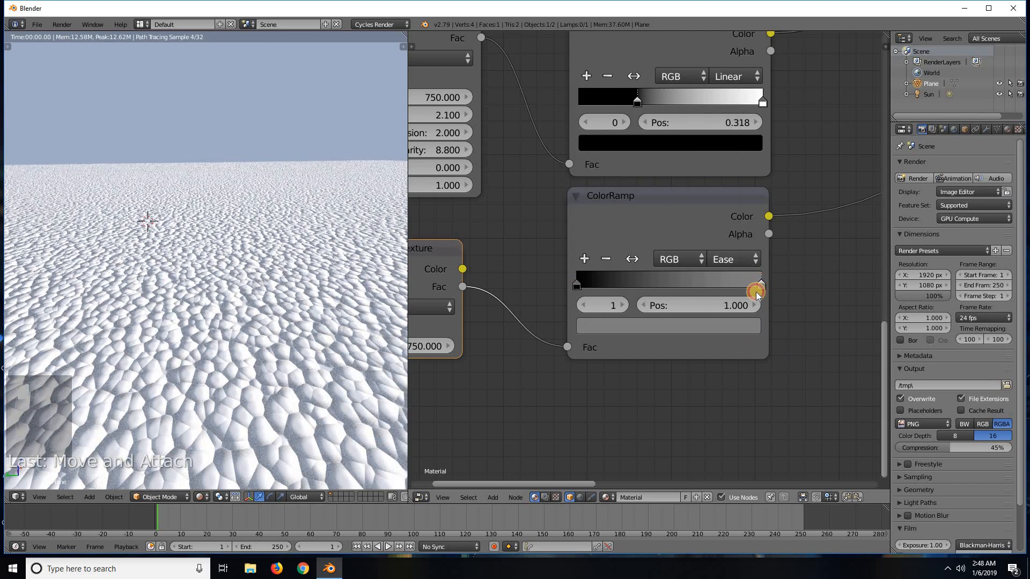
pyautogui.click(724, 328)
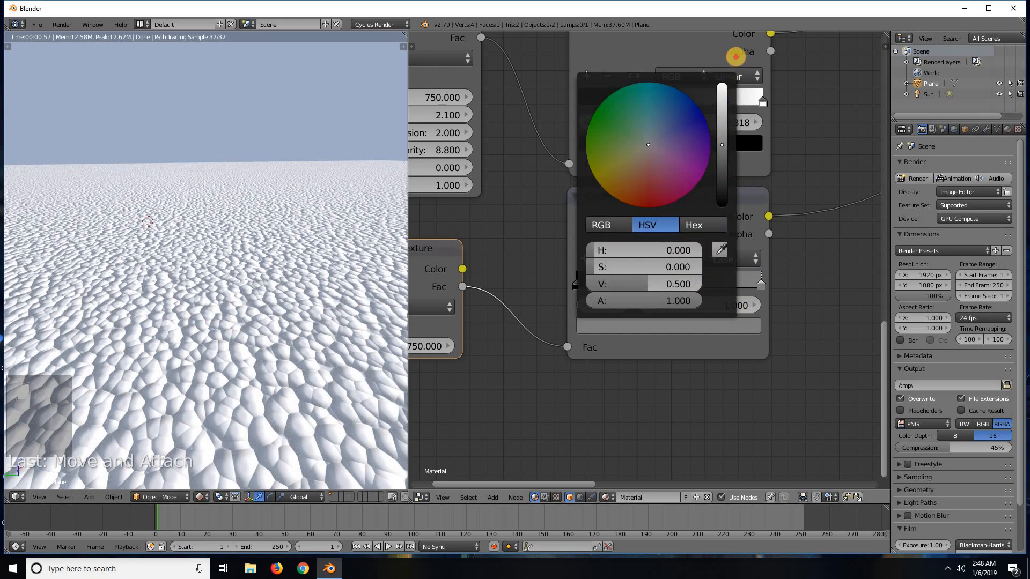
pyautogui.click(718, 107)
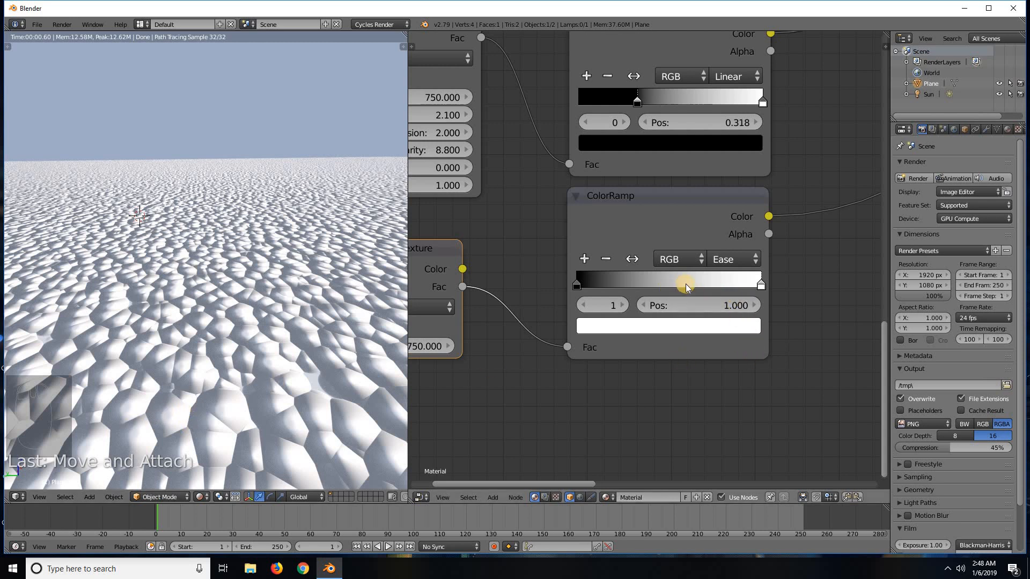
# Flip the Voronoi ColorRamp so the gradient runs from white to black.
pyautogui.click(581, 283)
pyautogui.click(614, 326)
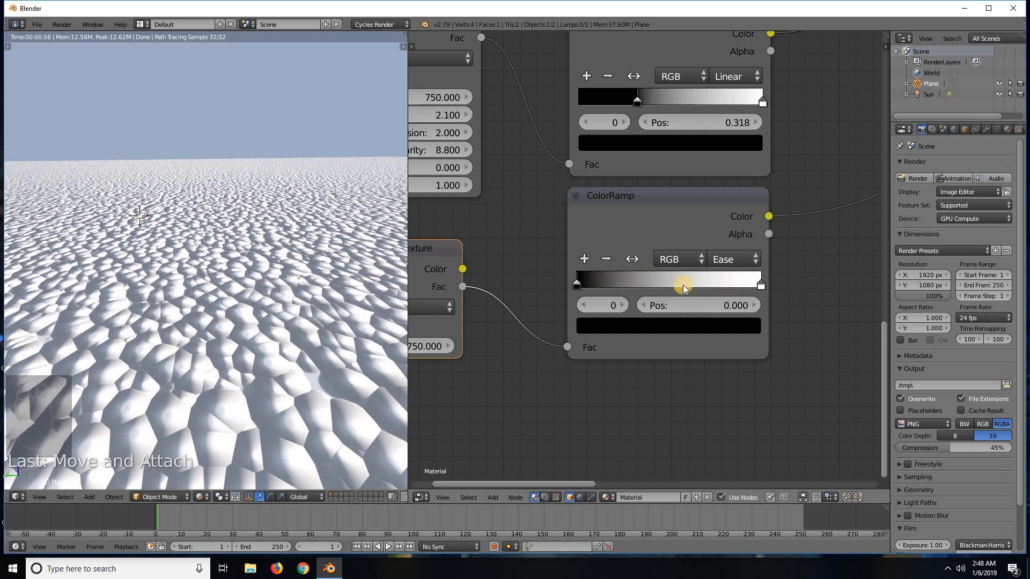
pyautogui.click(632, 260)
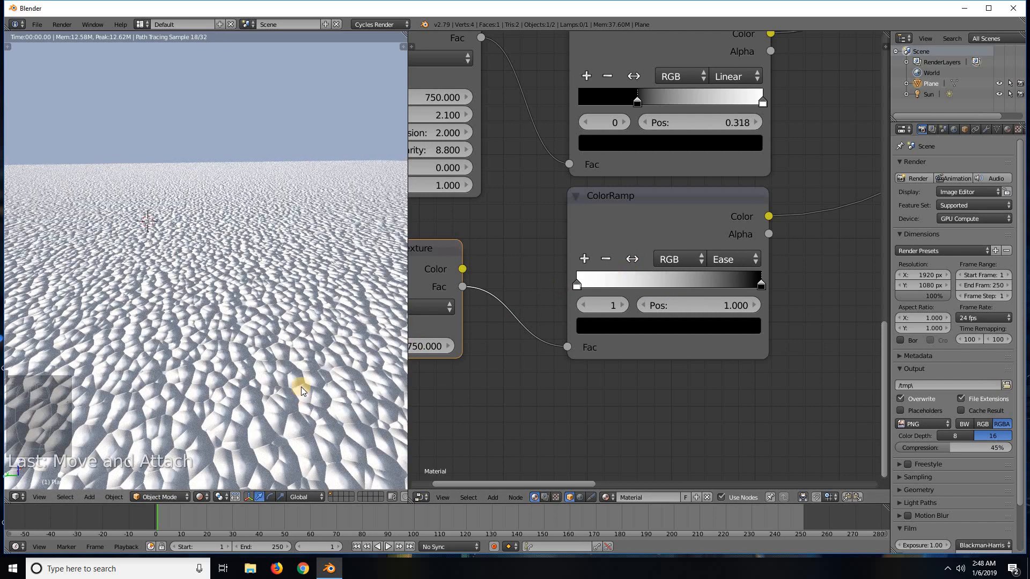
# Move the black stop of the Voronoi ColorRamp to about position 0.218.
pyautogui.scroll(-5, 301, 387)
pyautogui.scroll(5, 301, 389)
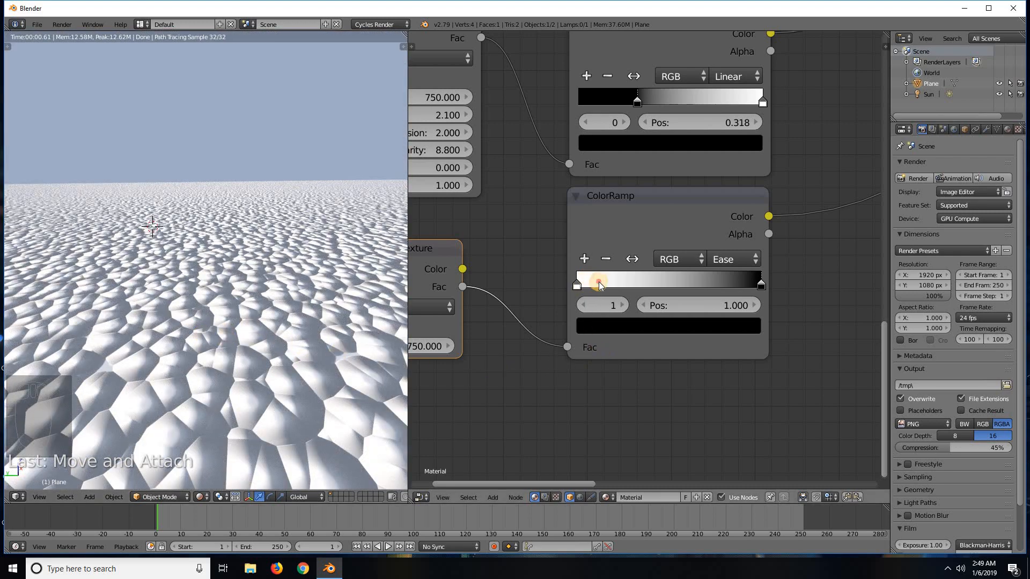
pyautogui.moveTo(599, 281); pyautogui.dragTo(577, 281)
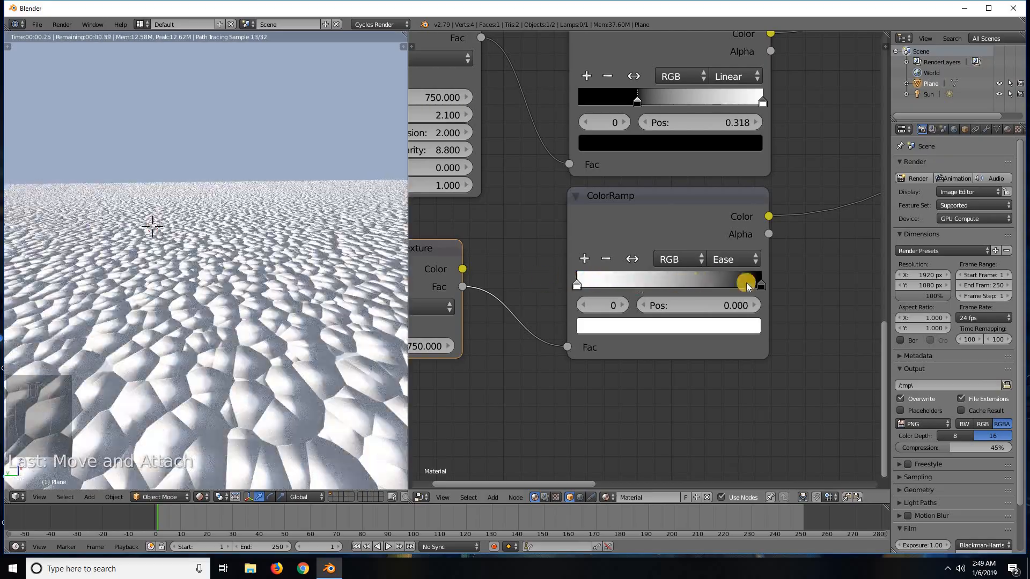
pyautogui.moveTo(759, 283); pyautogui.dragTo(613, 275)
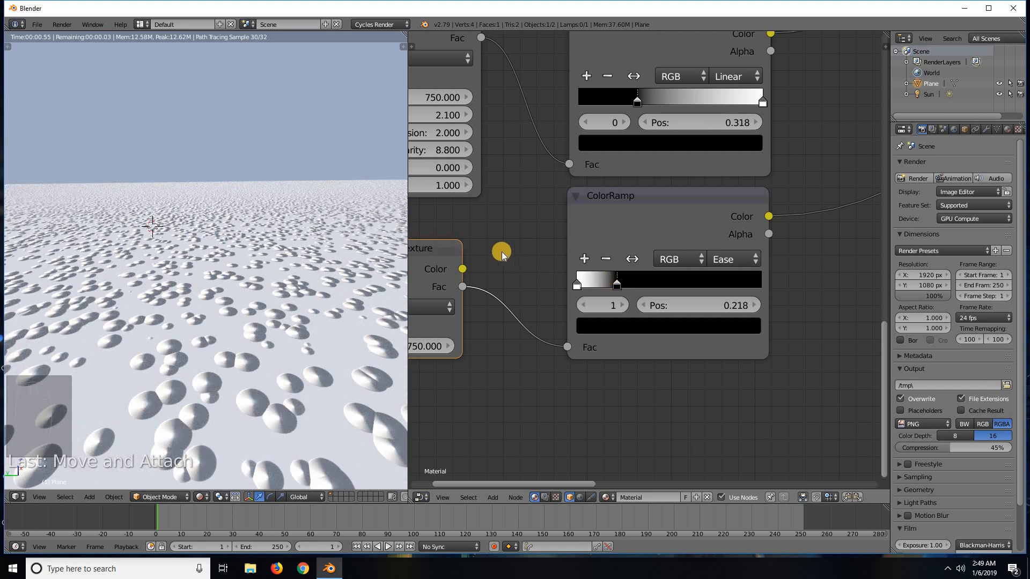
# Try driving the Voronoi Texture's Vector input with the Fac output of a new Noise Texture node and inspect the rendered surface.
pyautogui.moveTo(578, 242); pyautogui.dragTo(507, 277, button='middle')
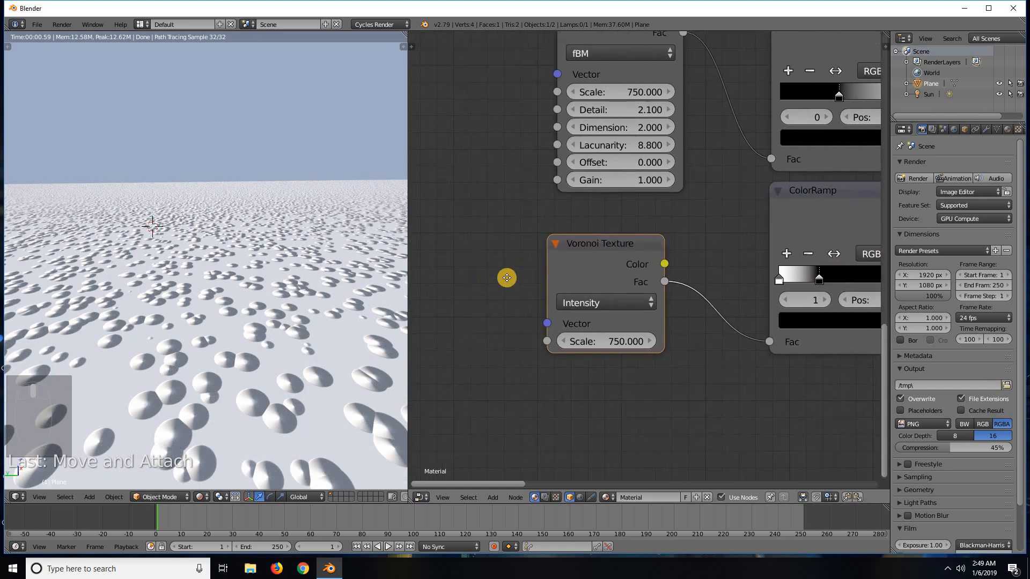
pyautogui.moveTo(610, 267); pyautogui.dragTo(766, 242, button='middle')
pyautogui.hotkey('shift', 'a')
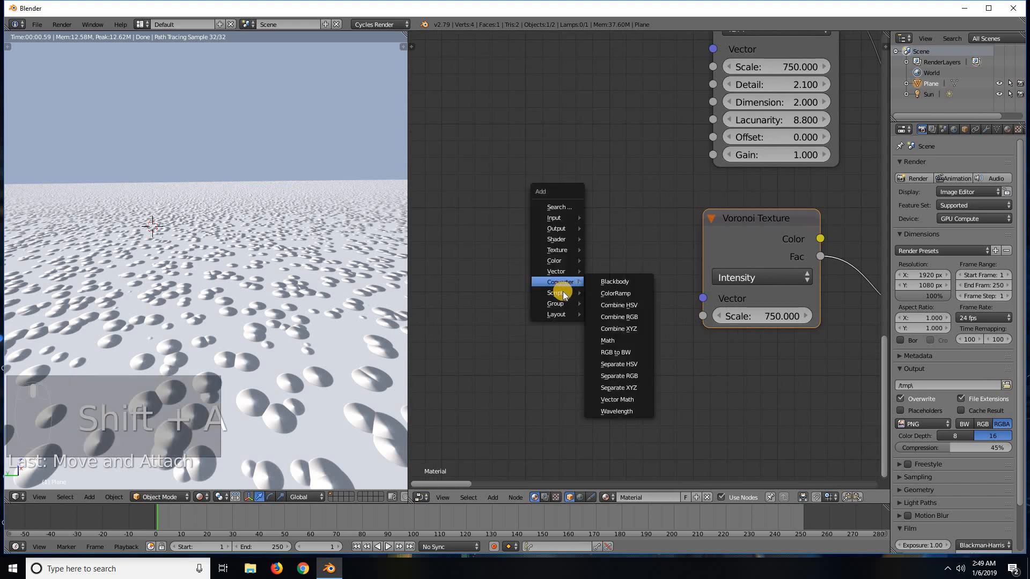
pyautogui.moveTo(562, 248)
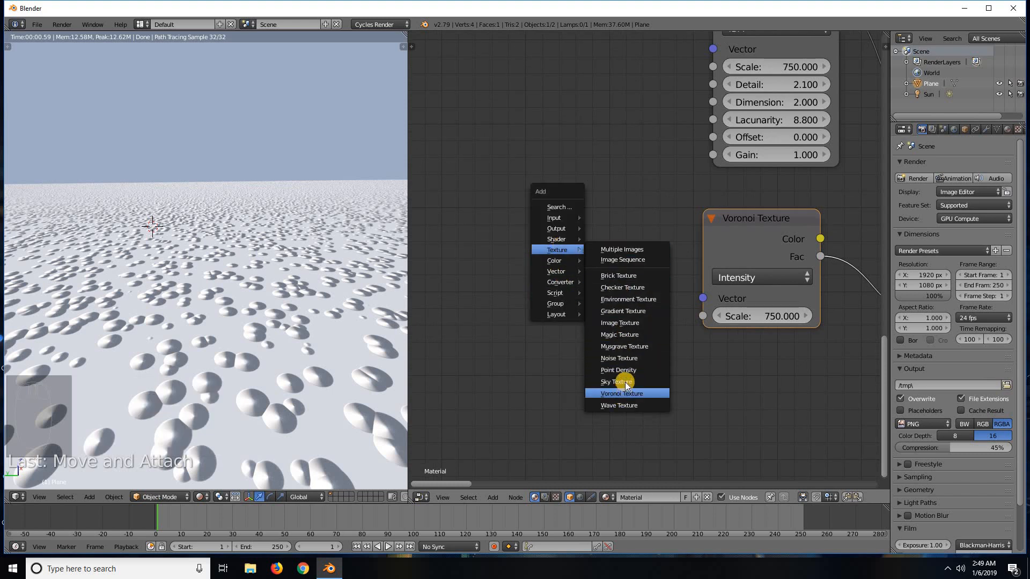
pyautogui.click(625, 355)
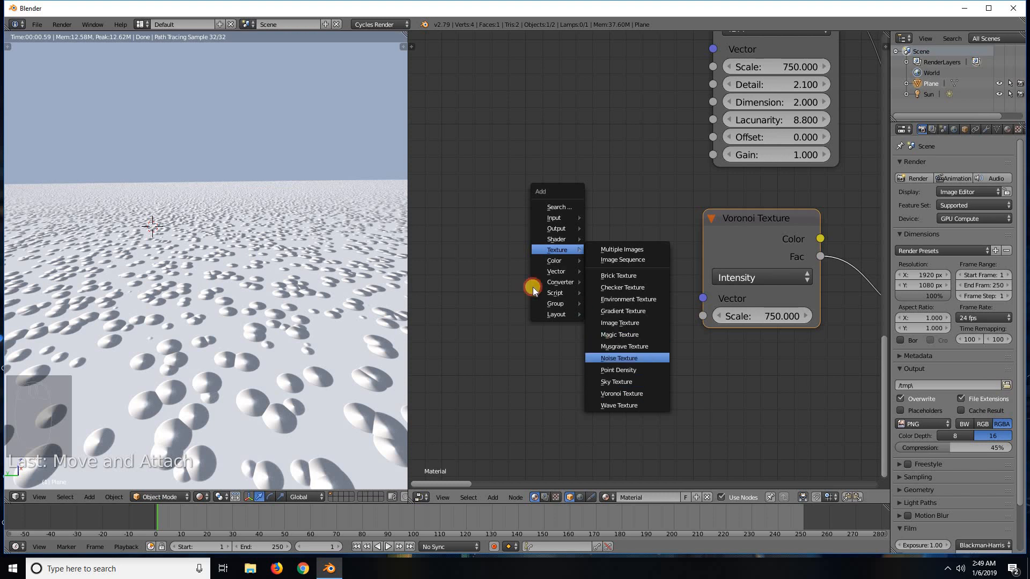
pyautogui.click(598, 299)
pyautogui.moveTo(641, 299); pyautogui.dragTo(704, 299)
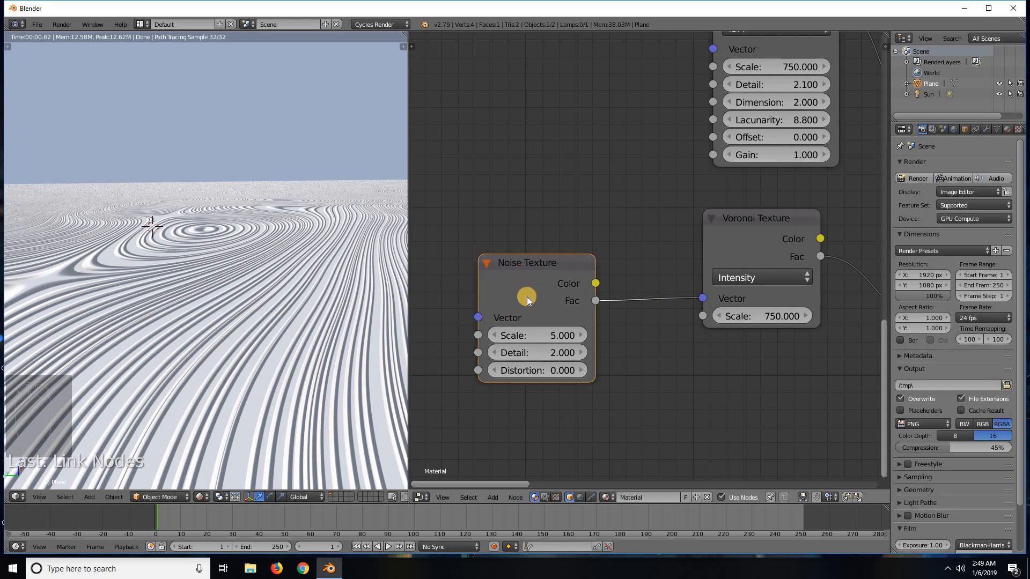
pyautogui.scroll(-3, 320, 326)
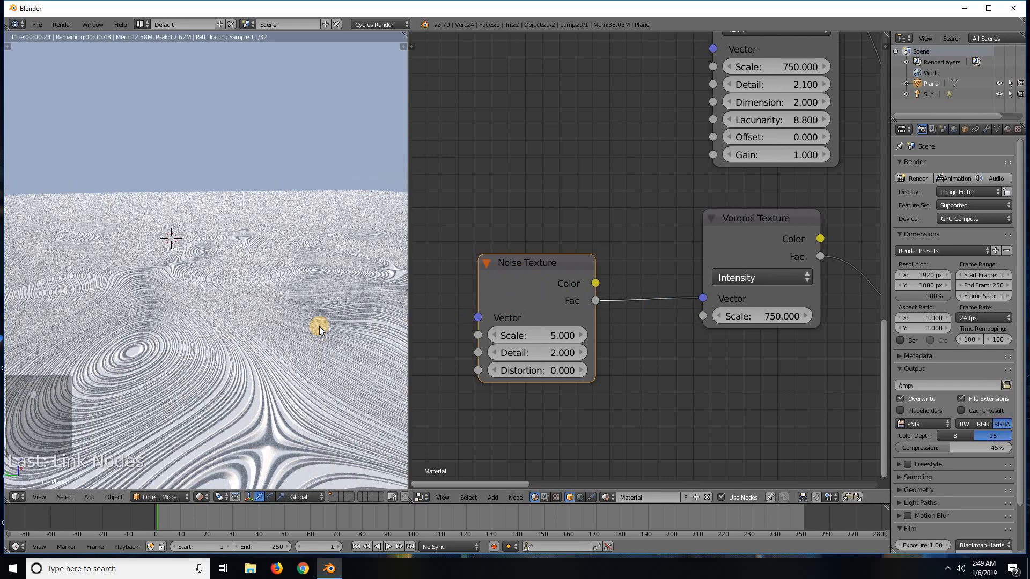
pyautogui.scroll(-1, 322, 327)
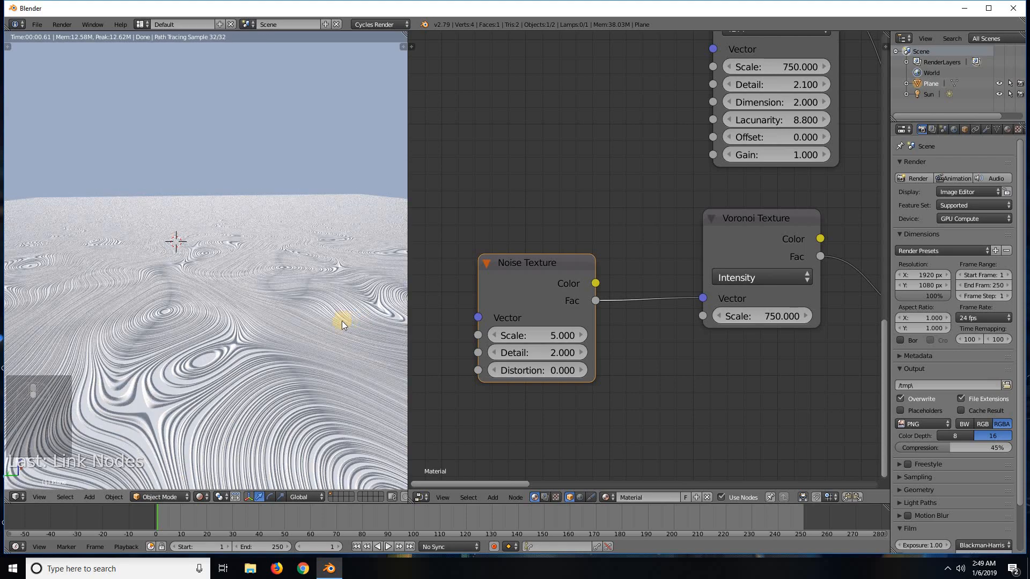
pyautogui.moveTo(315, 349); pyautogui.dragTo(269, 379, button='middle')
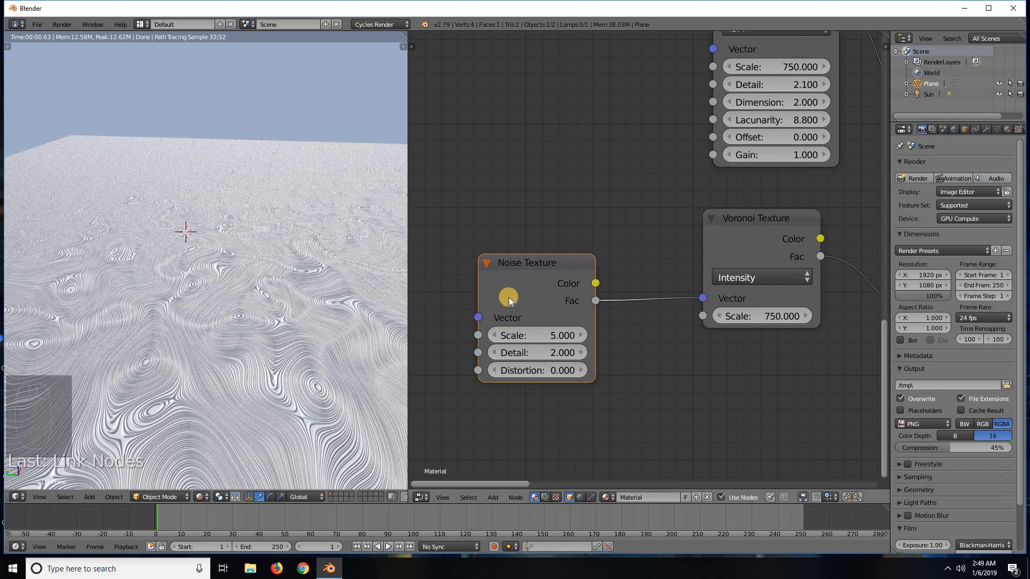
# Delete the Noise Texture node that feeds the Voronoi Texture.
pyautogui.scroll(1, 506, 299)
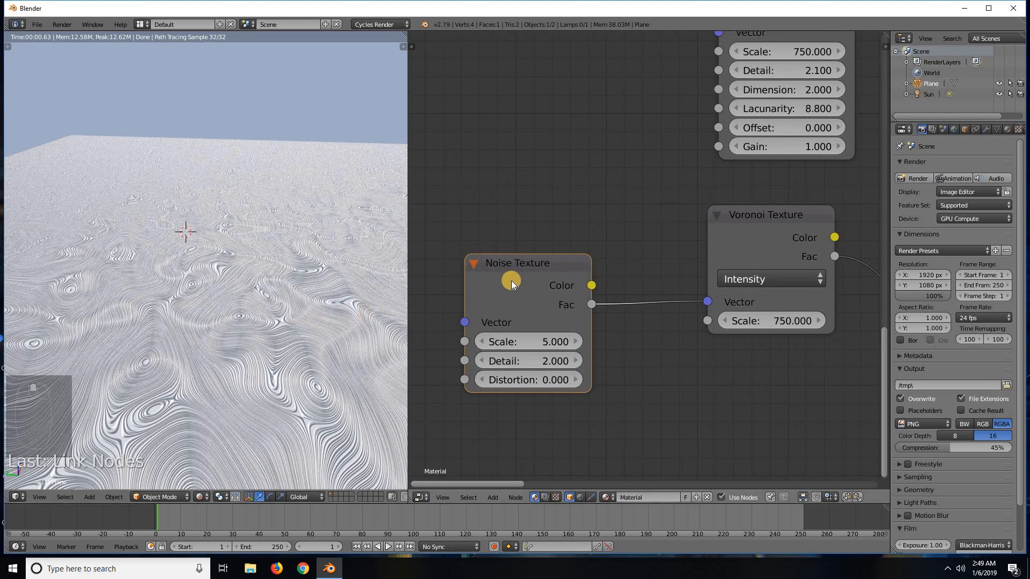
pyautogui.moveTo(542, 262)
pyautogui.mouseDown()
pyautogui.moveTo(523, 256)
pyautogui.moveTo(524, 267)
pyautogui.mouseUp()
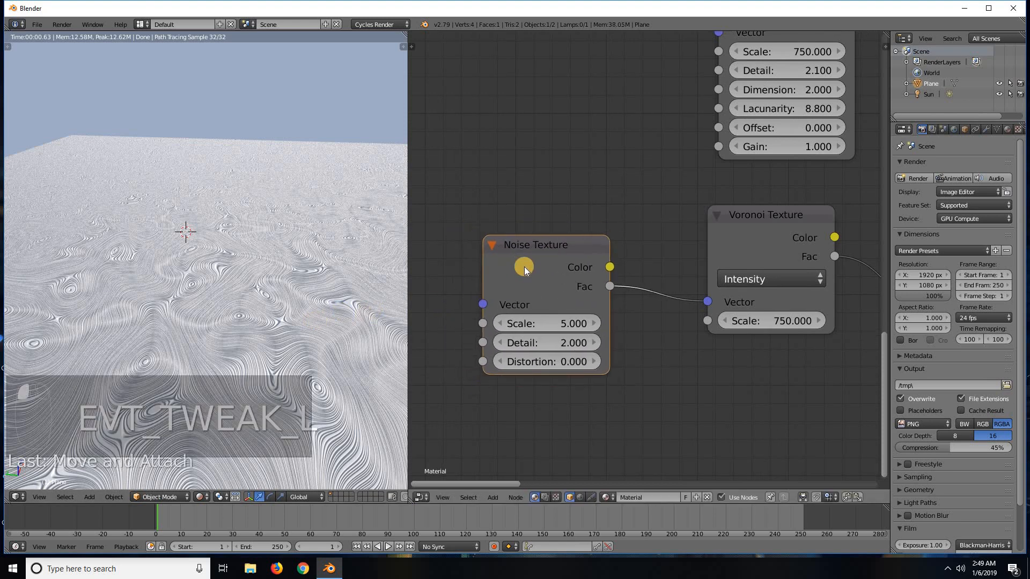
pyautogui.press('x')
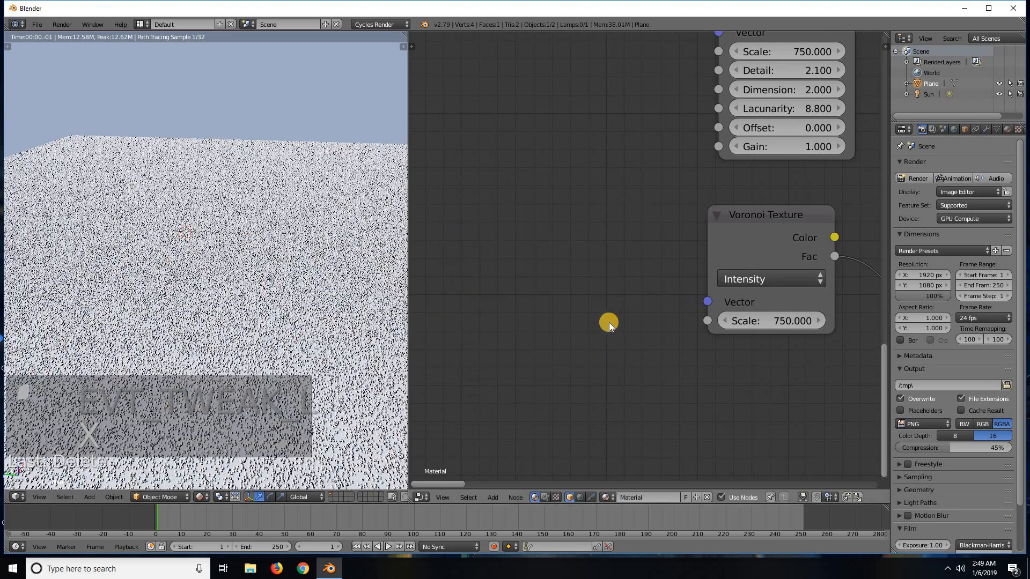
# Try linking the Voronoi ColorRamp's Color output to the last Mix node's Fac input, and cut that link again.
pyautogui.moveTo(549, 322); pyautogui.dragTo(395, 337, button='middle')
pyautogui.scroll(4, 182, 357)
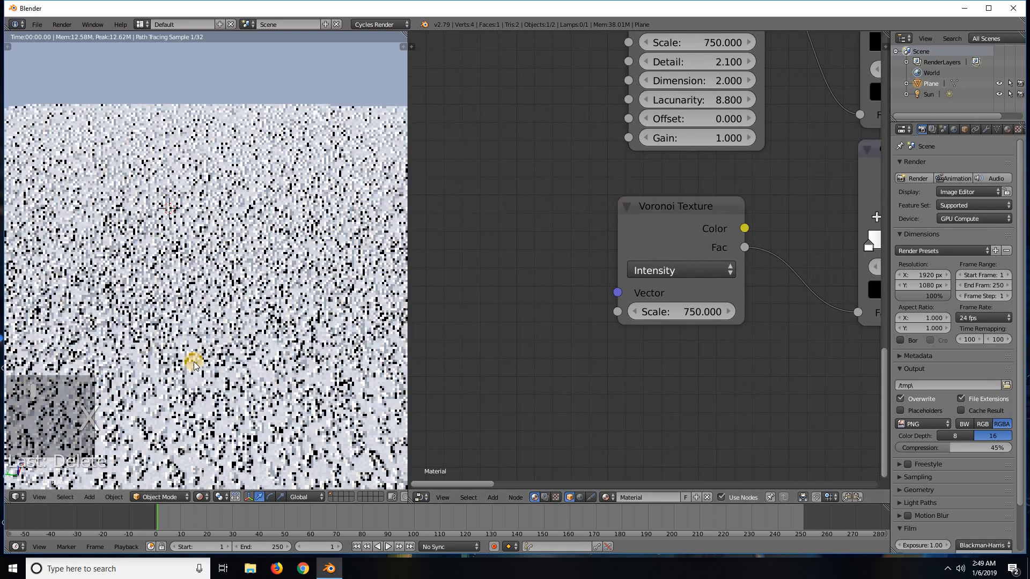
pyautogui.moveTo(759, 351); pyautogui.dragTo(343, 338, button='middle')
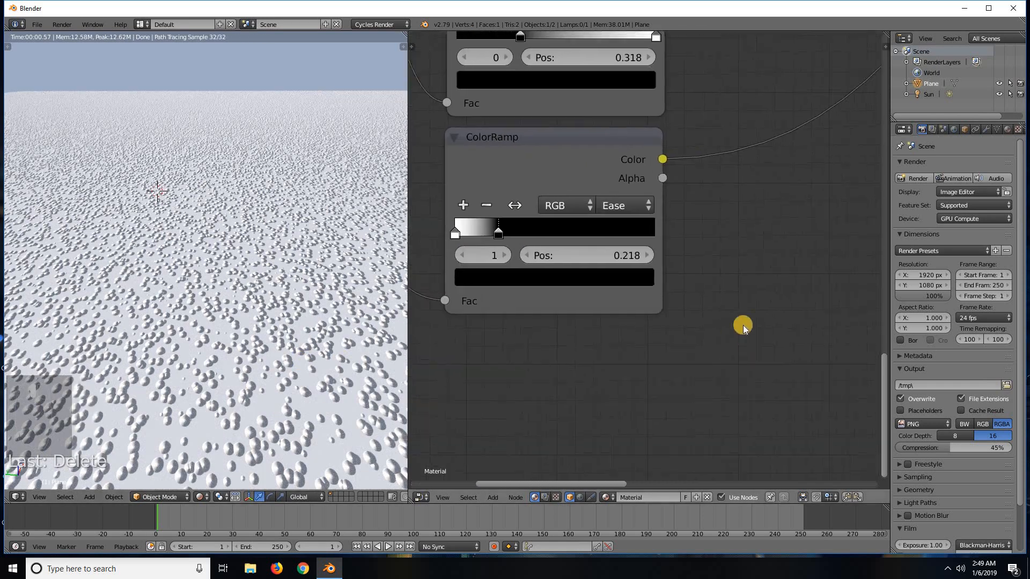
pyautogui.scroll(-5, 750, 269)
pyautogui.scroll(-5, 687, 259)
pyautogui.moveTo(687, 259); pyautogui.dragTo(571, 327, button='middle')
pyautogui.moveTo(713, 236); pyautogui.dragTo(602, 304, button='middle')
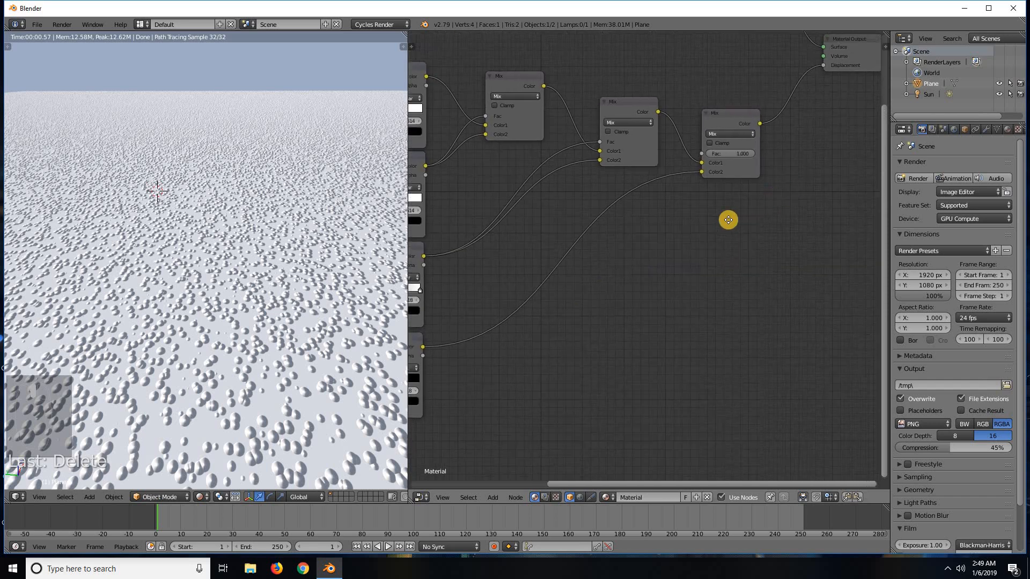
pyautogui.moveTo(728, 220); pyautogui.dragTo(654, 267, button='middle')
pyautogui.moveTo(670, 200); pyautogui.dragTo(689, 234)
pyautogui.moveTo(639, 274); pyautogui.dragTo(861, 240, button='middle')
pyautogui.moveTo(624, 327); pyautogui.dragTo(549, 349, button='middle')
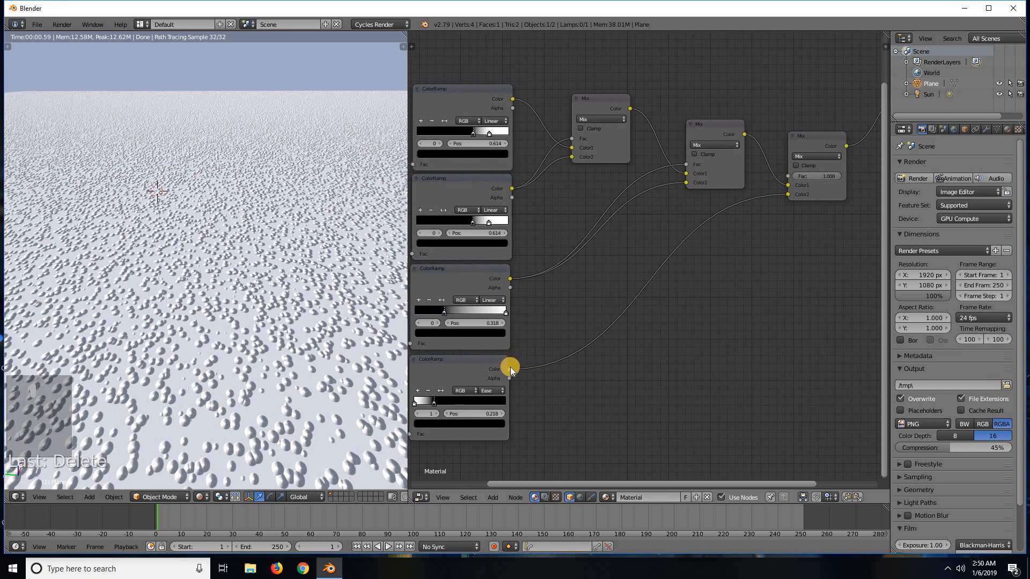
pyautogui.moveTo(509, 369); pyautogui.dragTo(787, 179)
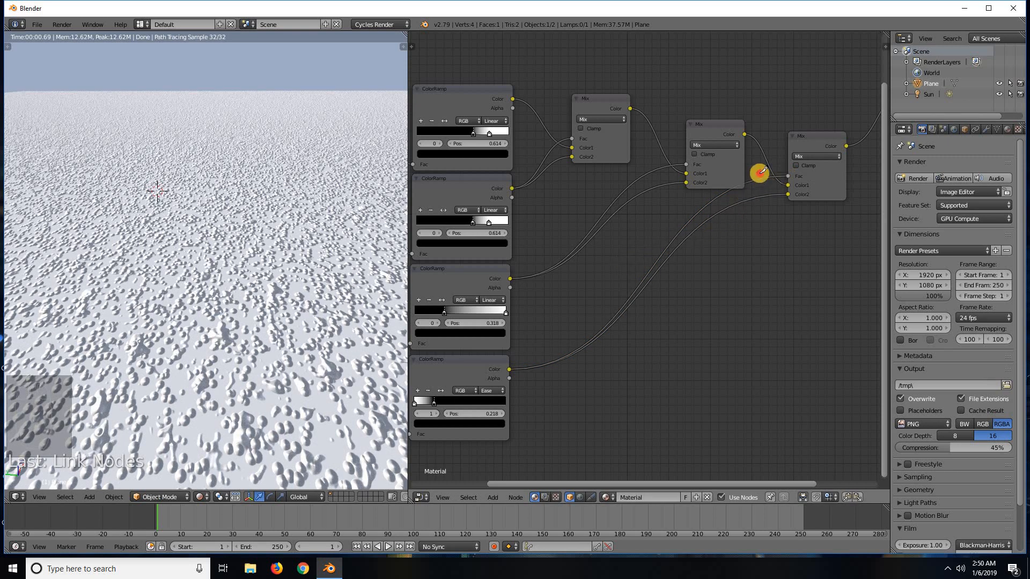
pyautogui.keyDown('ctrl'); pyautogui.moveTo(760, 173); pyautogui.dragTo(742, 200, button='right'); pyautogui.keyUp('ctrl')
# Move the Voronoi ColorRamp's black stop to about 0.055 and link its Color output to the last Mix node's Fac input.
pyautogui.moveTo(588, 287); pyautogui.dragTo(732, 246, button='middle')
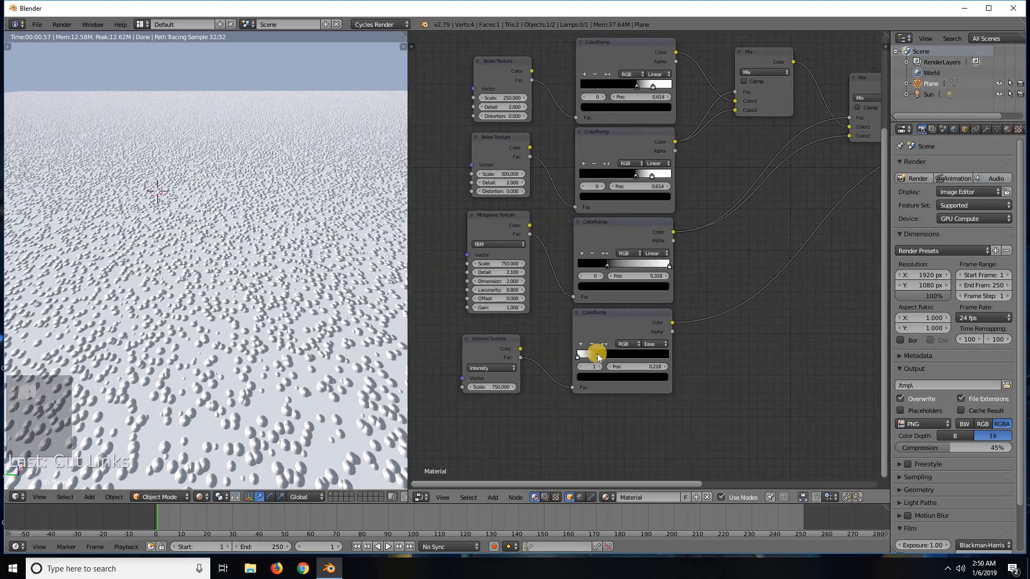
pyautogui.moveTo(597, 356); pyautogui.dragTo(582, 358)
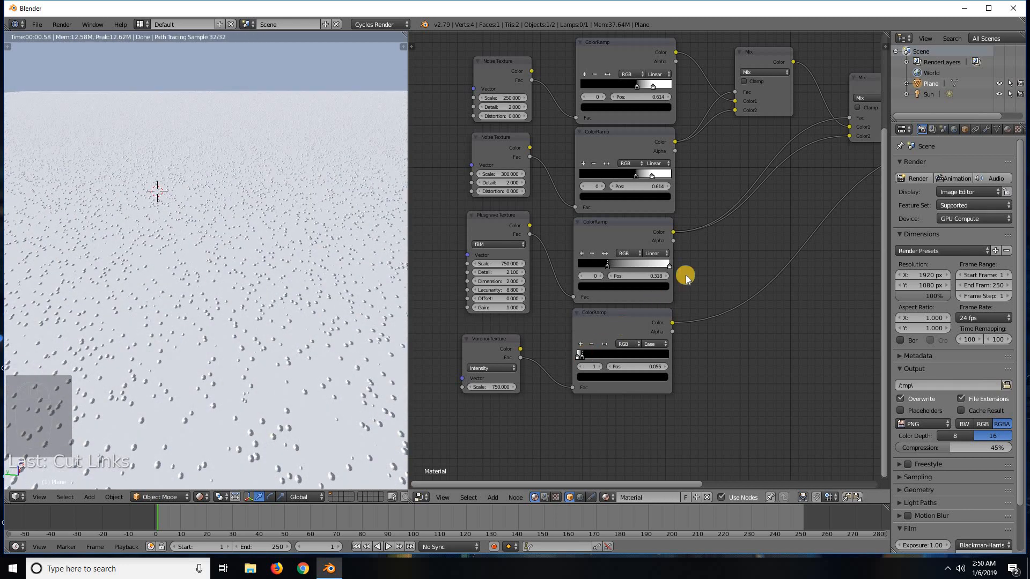
pyautogui.moveTo(697, 272); pyautogui.dragTo(580, 365, button='middle')
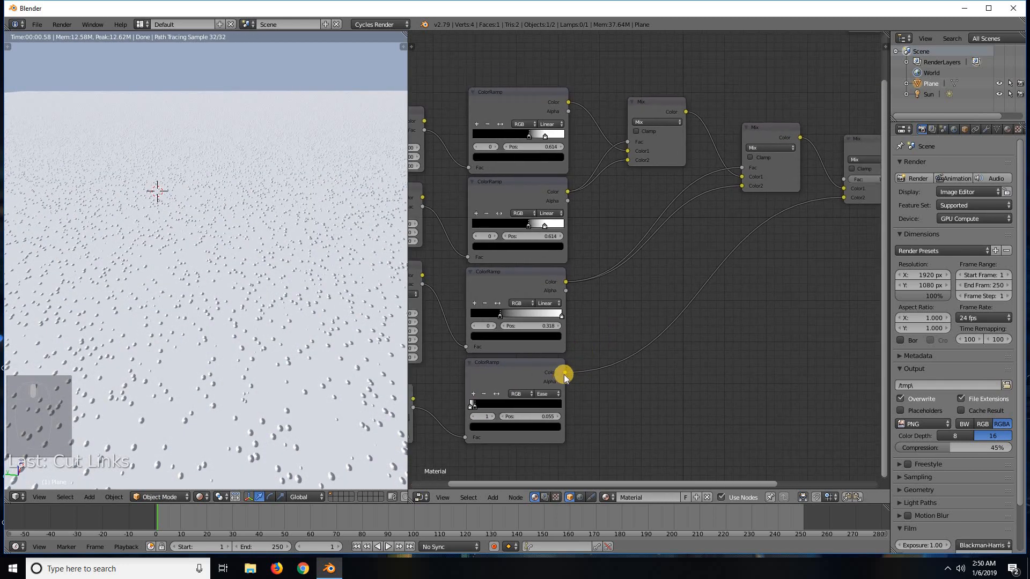
pyautogui.moveTo(565, 373); pyautogui.dragTo(843, 180)
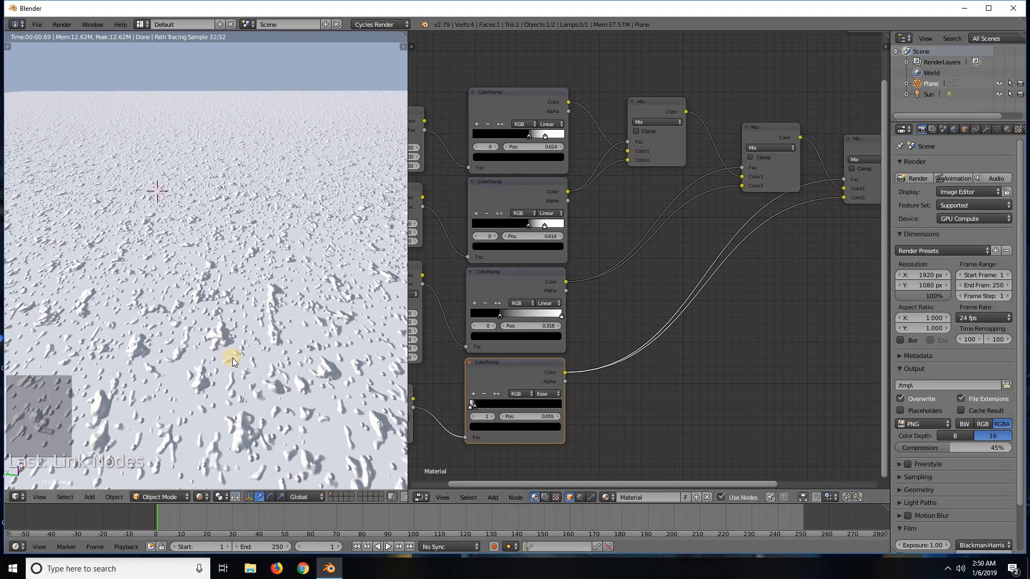
# Move the black stop of the Voronoi ColorRamp to about position 0.091.
pyautogui.moveTo(294, 411); pyautogui.dragTo(359, 401, button='middle')
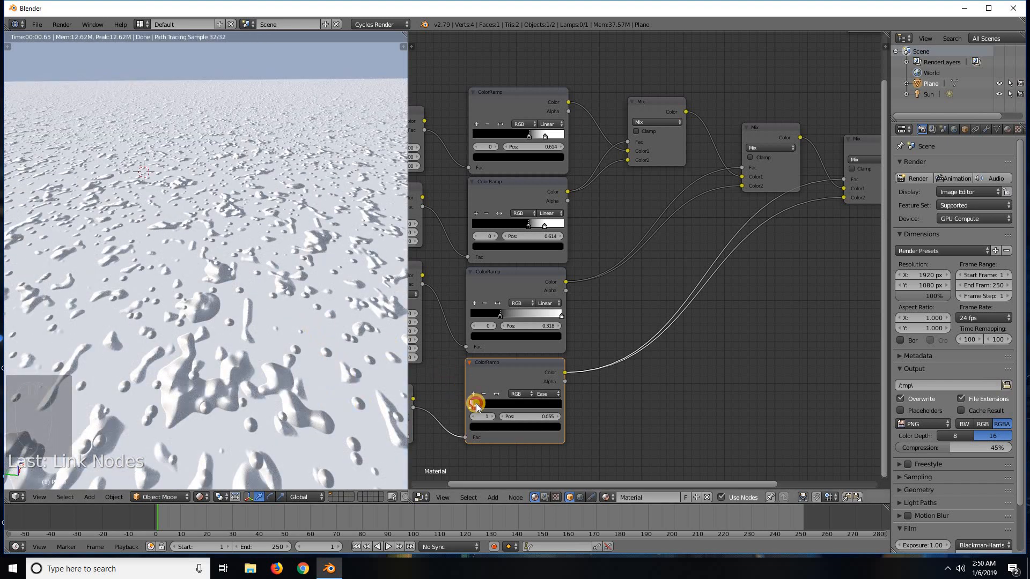
pyautogui.moveTo(477, 407); pyautogui.dragTo(479, 408)
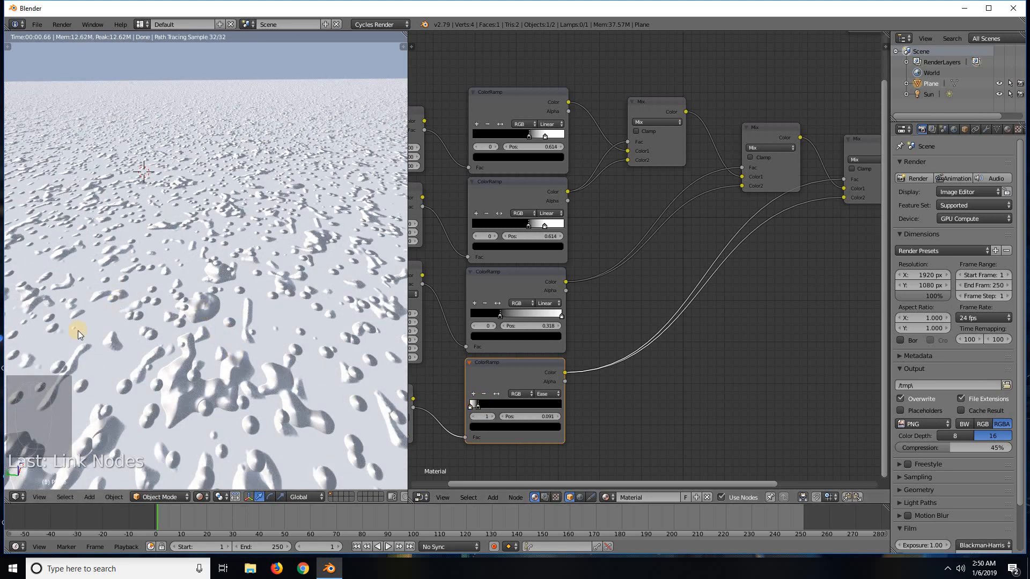
# Duplicate the Voronoi Texture node together with its ColorRamp and place the copies below the originals.
pyautogui.moveTo(617, 414); pyautogui.dragTo(603, 347, button='middle')
pyautogui.scroll(-2, 653, 356)
pyautogui.scroll(-1, 667, 339)
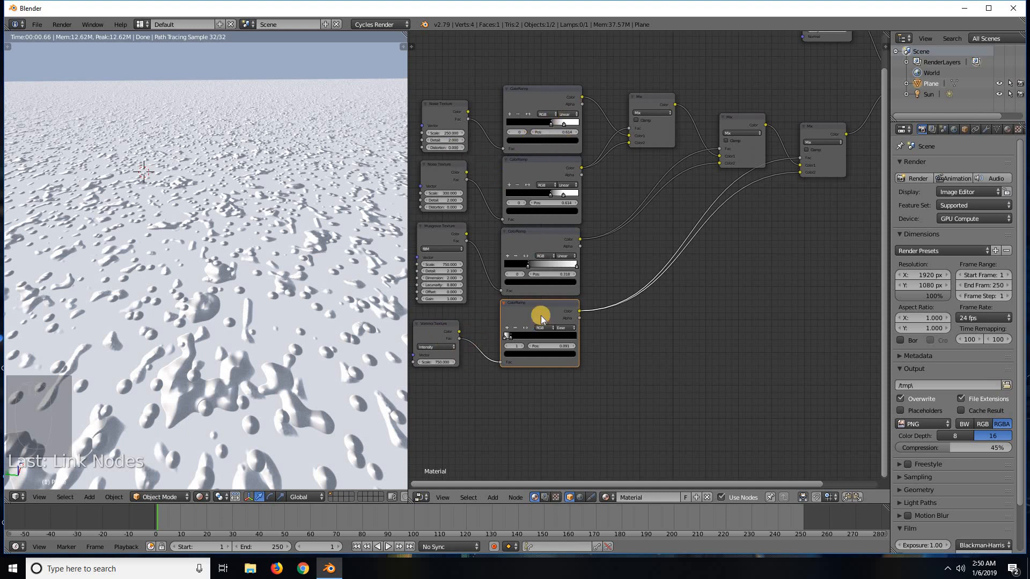
pyautogui.hotkey('shift', 'd')
pyautogui.click(543, 397)
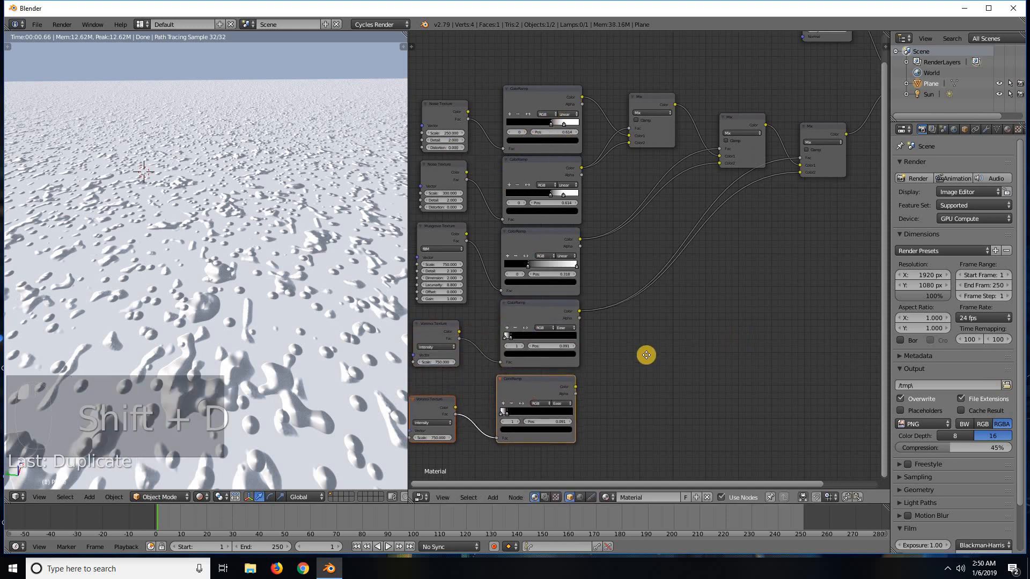
# Duplicate the last Mix node and insert the copy between it and the Material Output's Displacement input.
pyautogui.moveTo(646, 354); pyautogui.dragTo(539, 373, button='middle')
pyautogui.click(722, 150)
pyautogui.hotkey('shift', 'd')
pyautogui.click(778, 147)
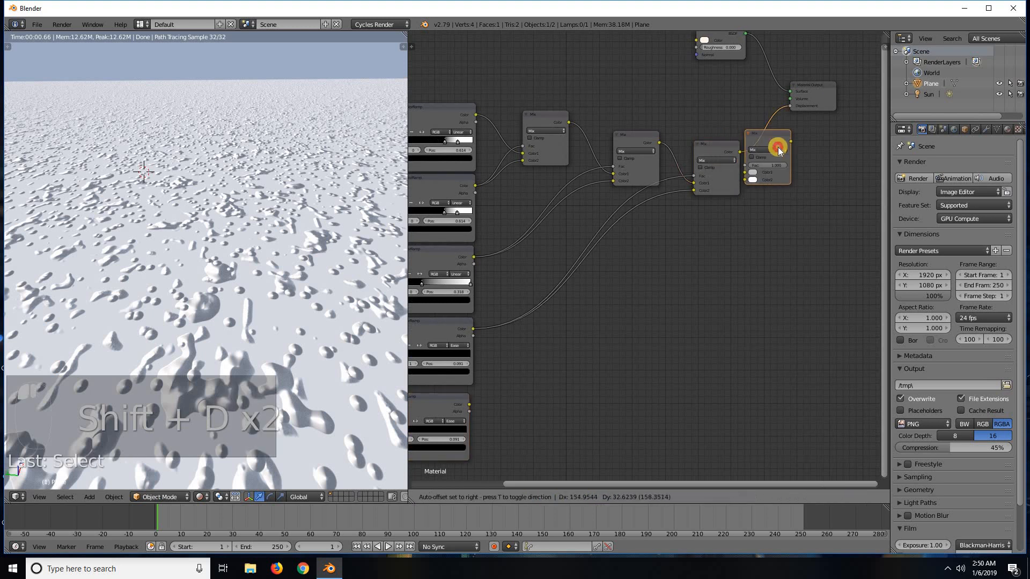
# Link the duplicated ColorRamp's Color output to both the Color2 and Fac inputs of the new Mix node.
pyautogui.moveTo(469, 405); pyautogui.dragTo(767, 186)
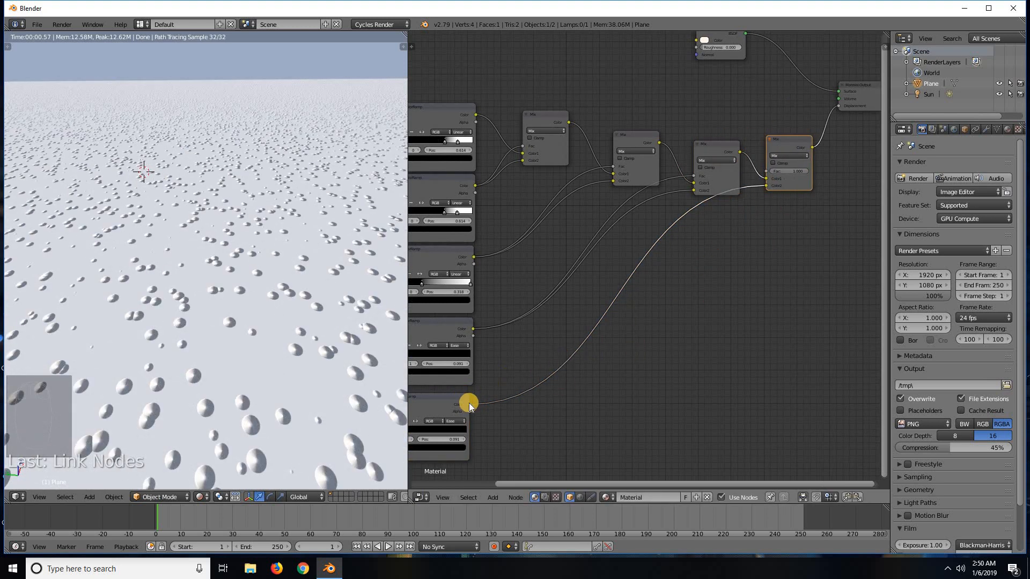
pyautogui.moveTo(469, 404); pyautogui.dragTo(767, 171)
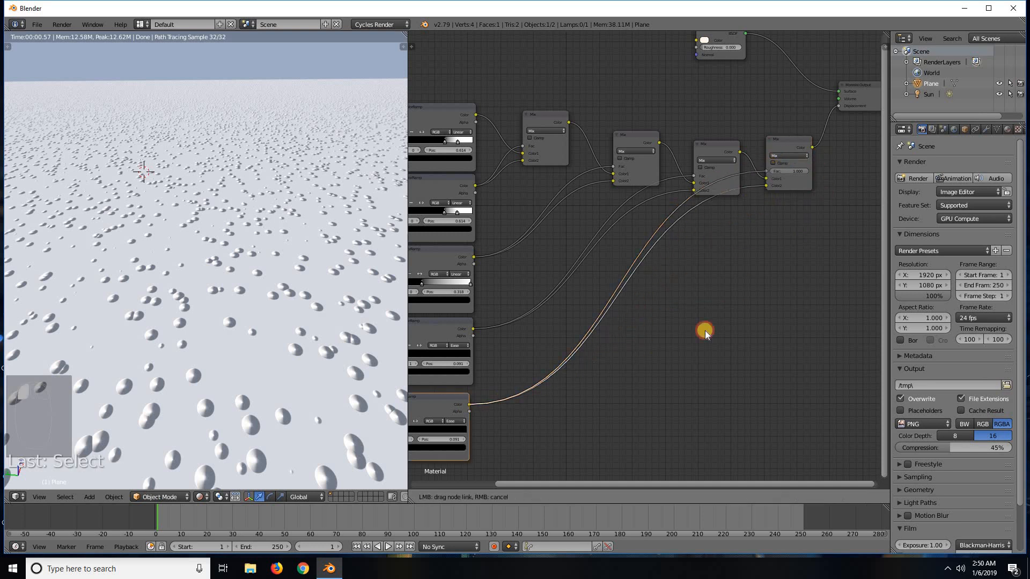
# Set the Scale of the duplicated Voronoi Texture to 700.
pyautogui.moveTo(643, 406); pyautogui.dragTo(861, 333, button='middle')
pyautogui.scroll(4, 569, 421)
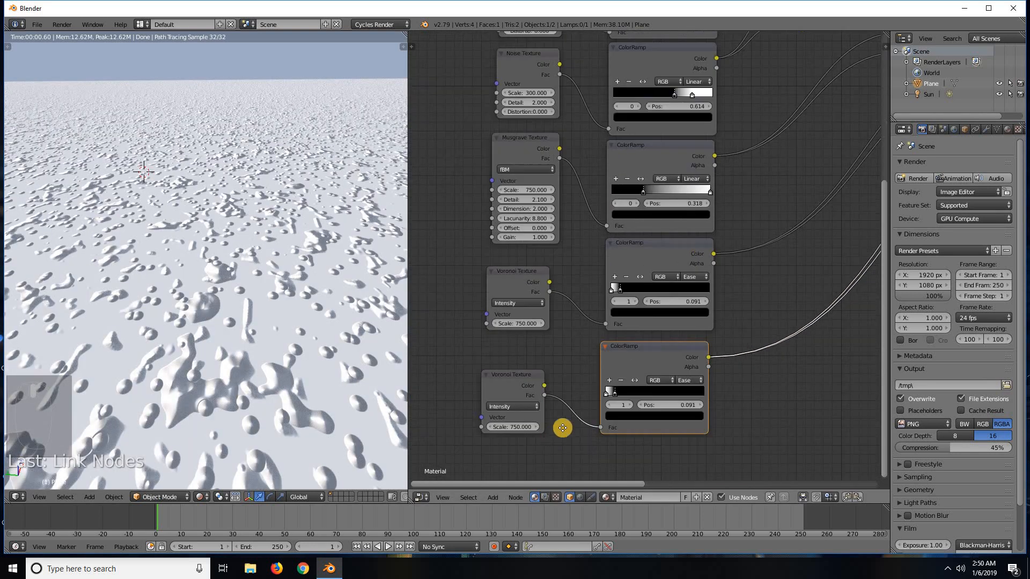
pyautogui.scroll(3, 559, 404)
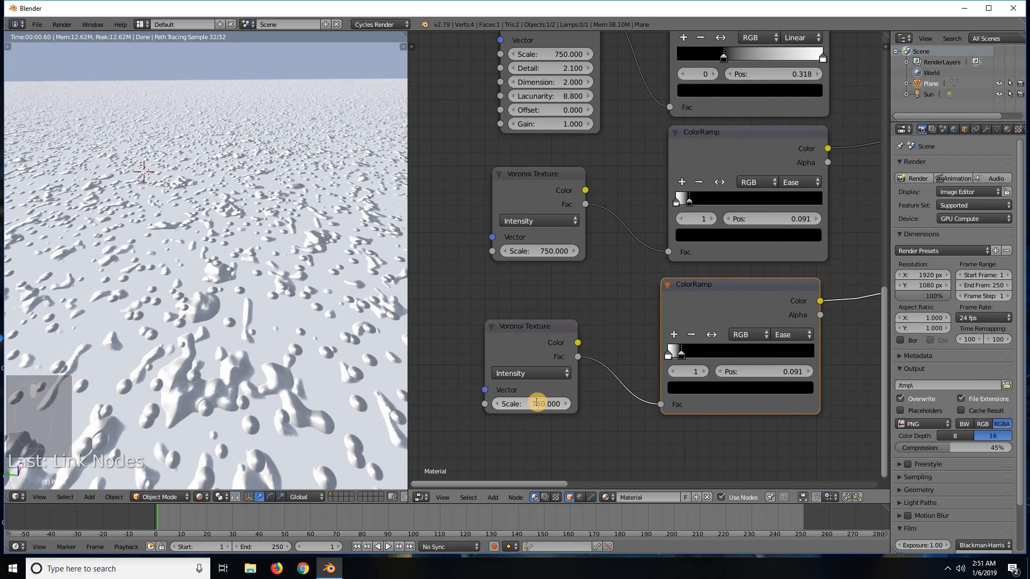
pyautogui.click(536, 404)
pyautogui.write('700')
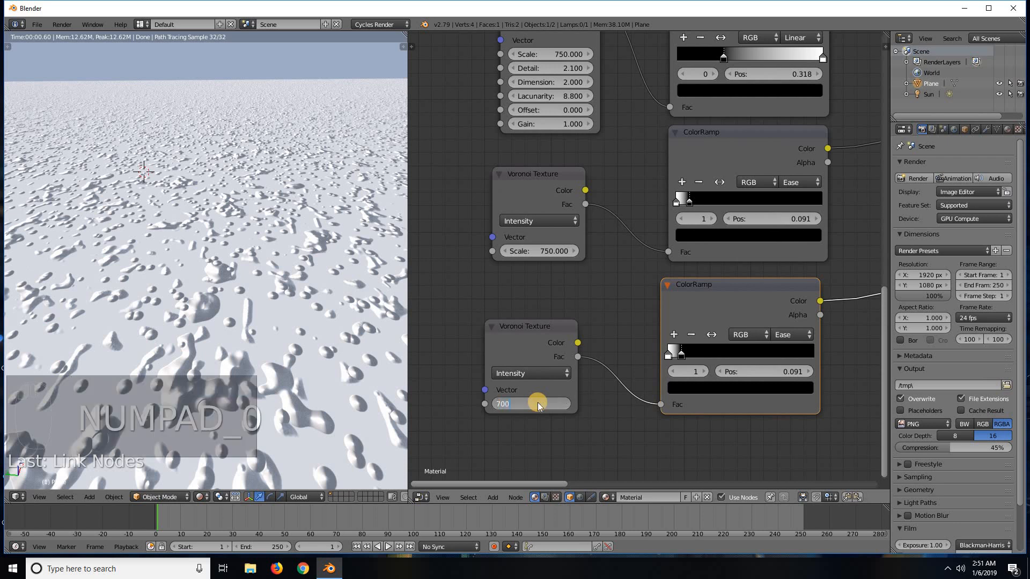
pyautogui.press('Return')
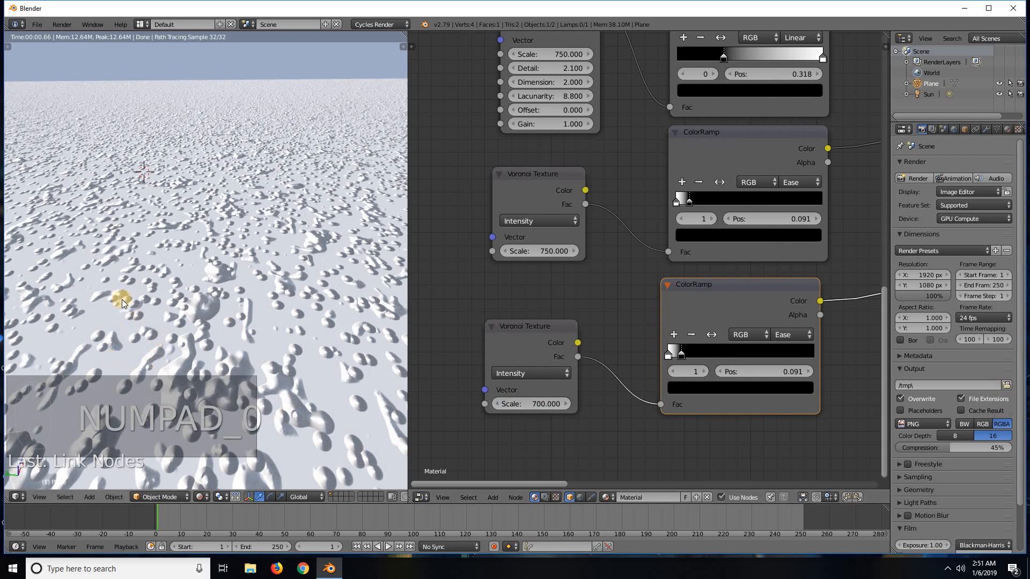
pyautogui.scroll(-4, 245, 245)
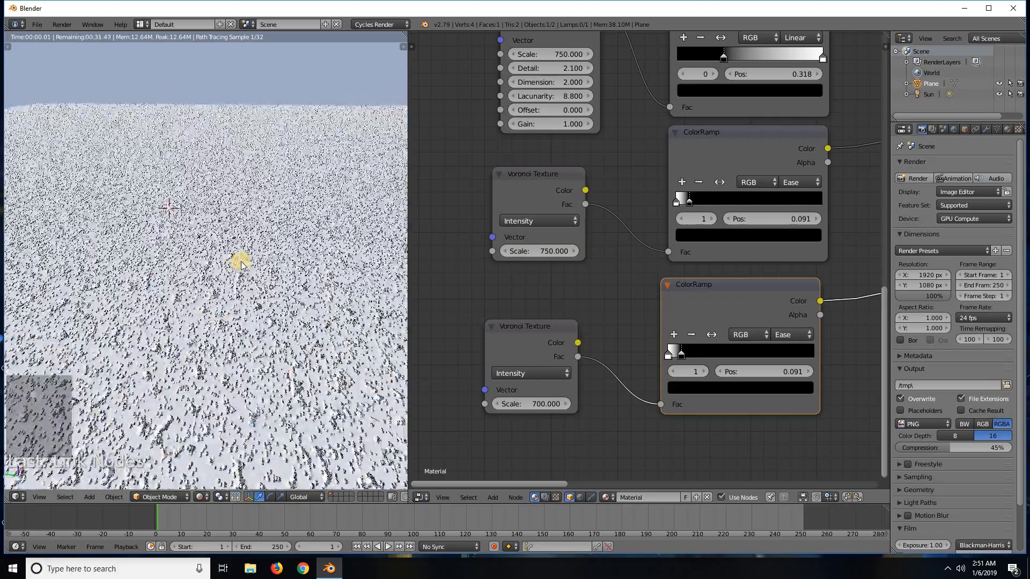
pyautogui.moveTo(272, 248); pyautogui.dragTo(195, 368, button='middle')
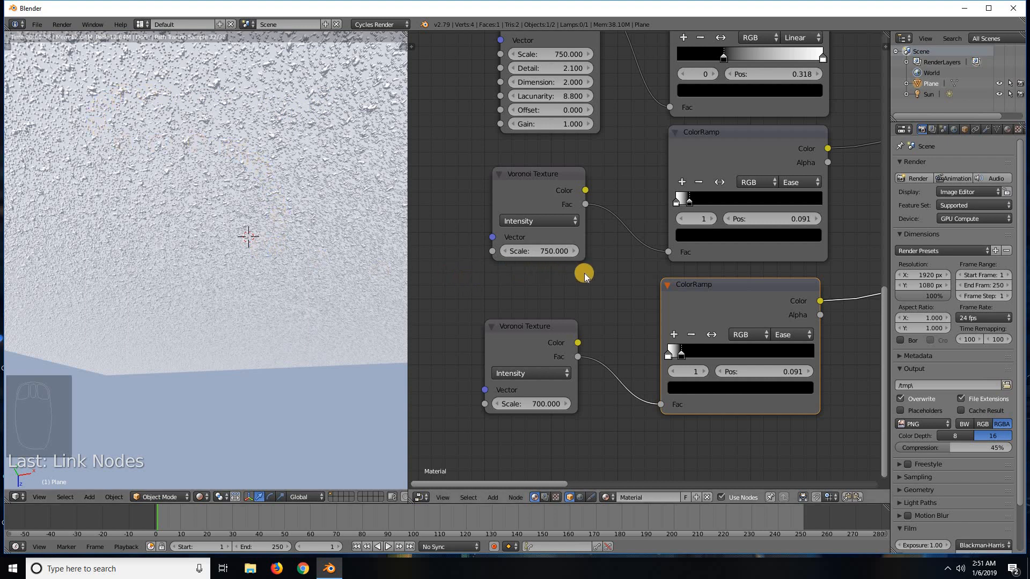
pyautogui.scroll(-4, 587, 271)
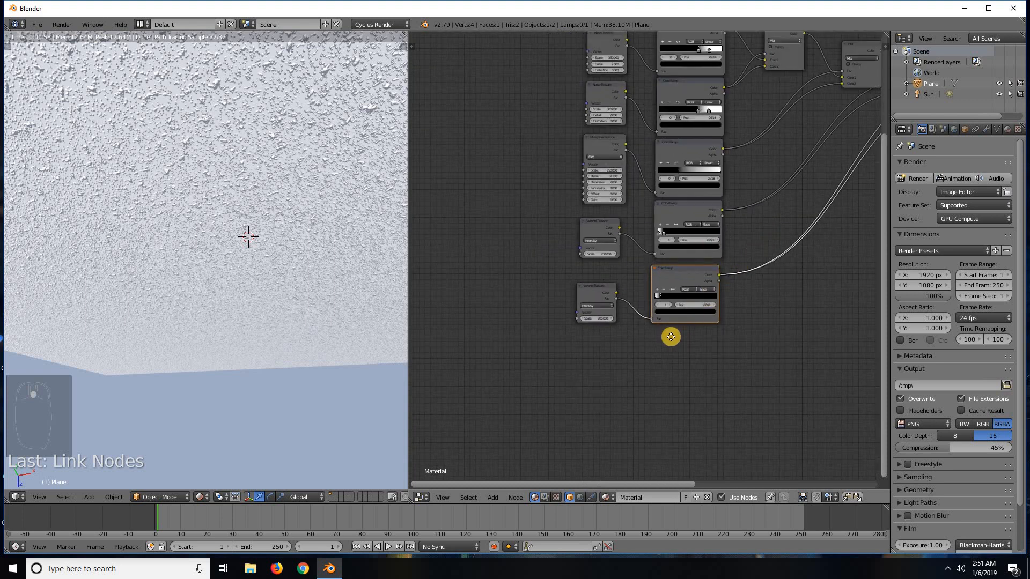
pyautogui.moveTo(671, 337); pyautogui.dragTo(639, 355, button='middle')
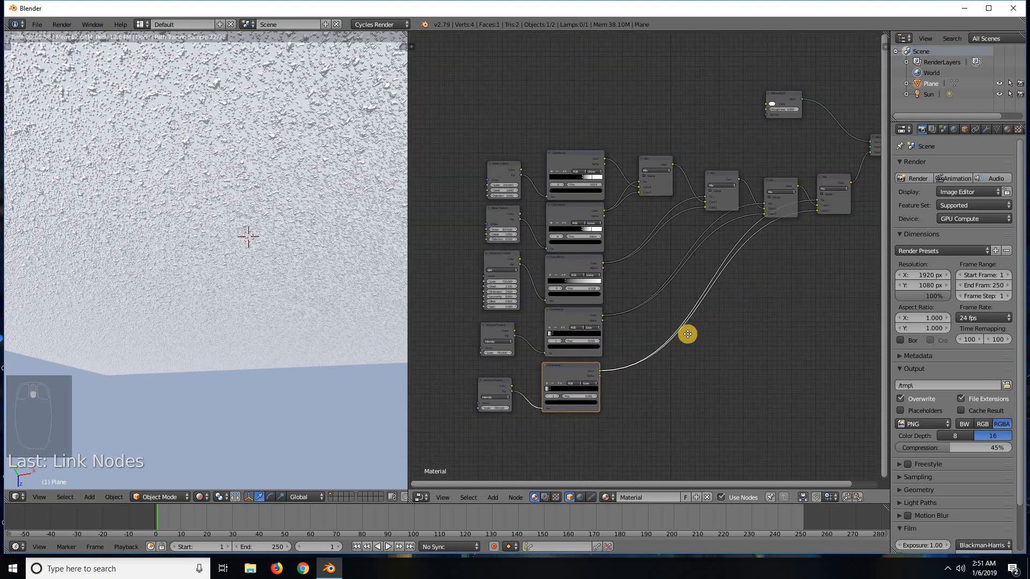
# Move the Diffuse BSDF node up and farther away from the Material Output node.
pyautogui.moveTo(767, 304); pyautogui.dragTo(721, 326, button='middle')
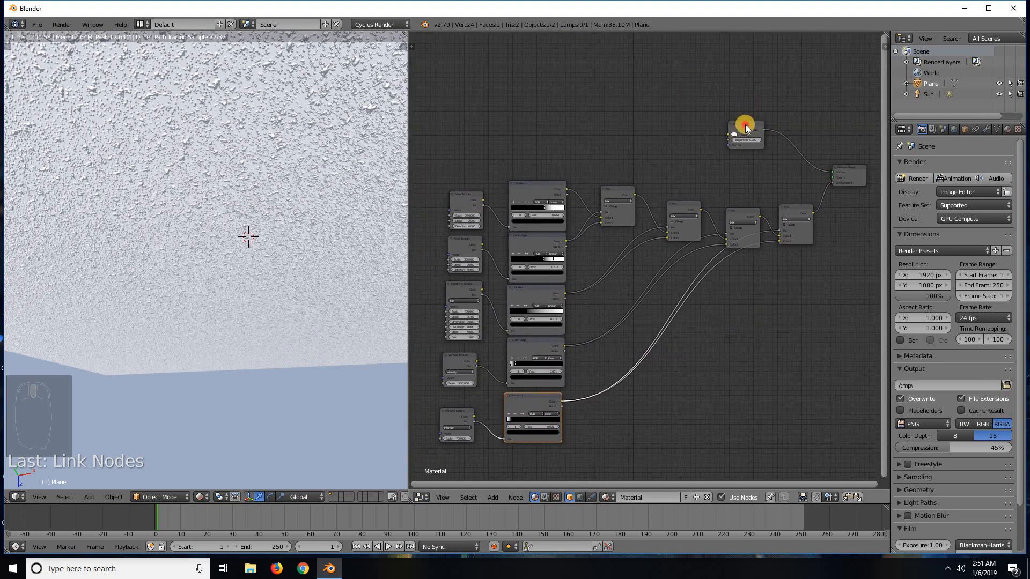
pyautogui.moveTo(746, 124); pyautogui.dragTo(699, 97)
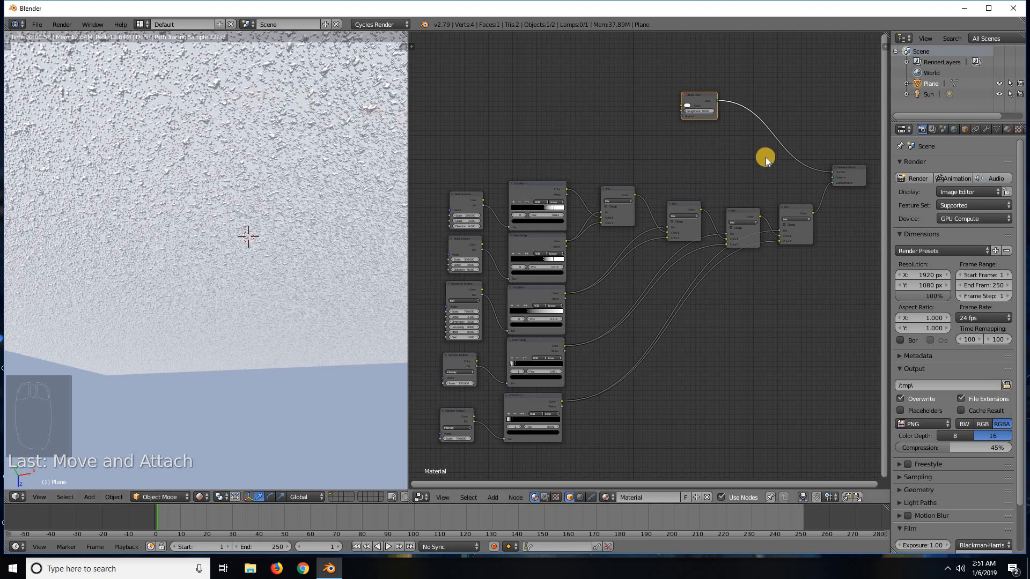
# Inspect the final Mix node's connection to the Material Output's Displacement input and the overall node layout.
pyautogui.moveTo(765, 157); pyautogui.dragTo(542, 200, button='middle')
pyautogui.scroll(3, 590, 195)
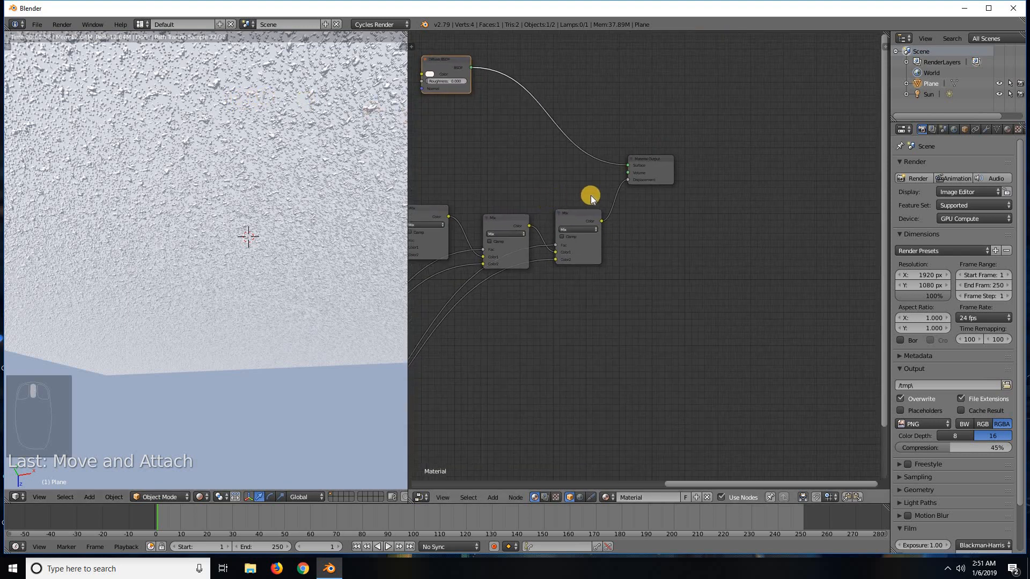
pyautogui.moveTo(647, 193); pyautogui.dragTo(676, 252, button='middle')
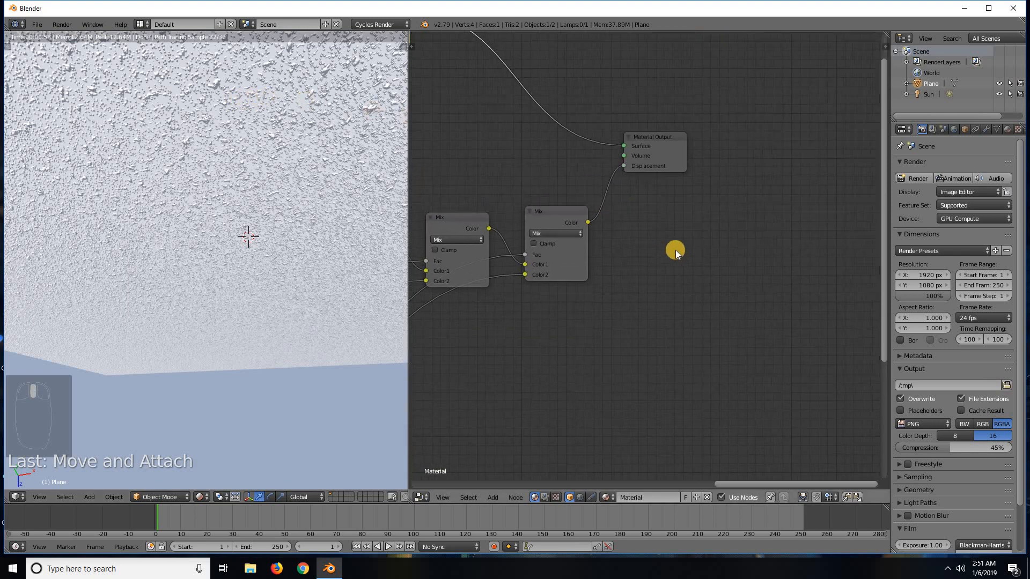
pyautogui.scroll(3, 672, 220)
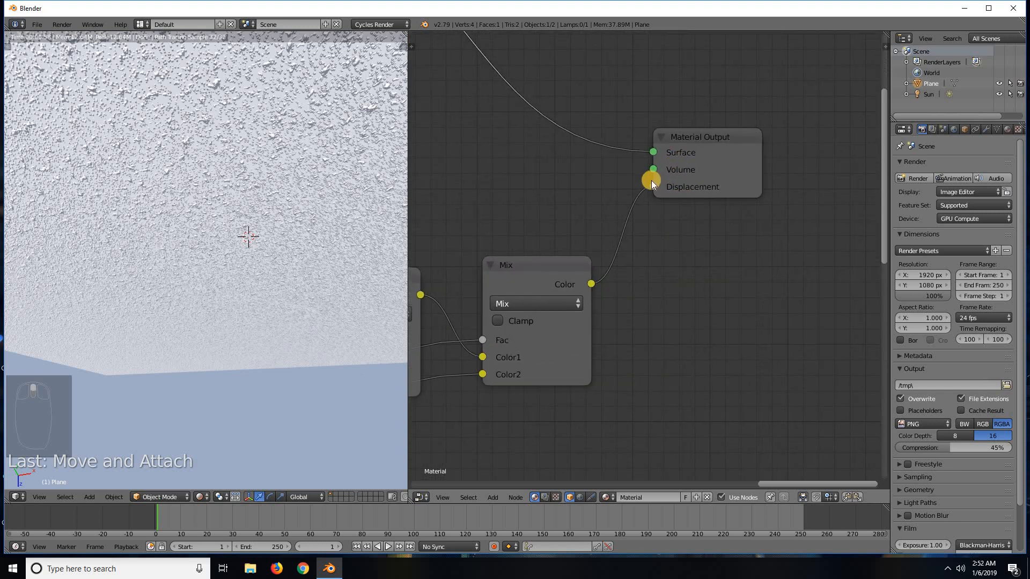
pyautogui.scroll(-5, 603, 188)
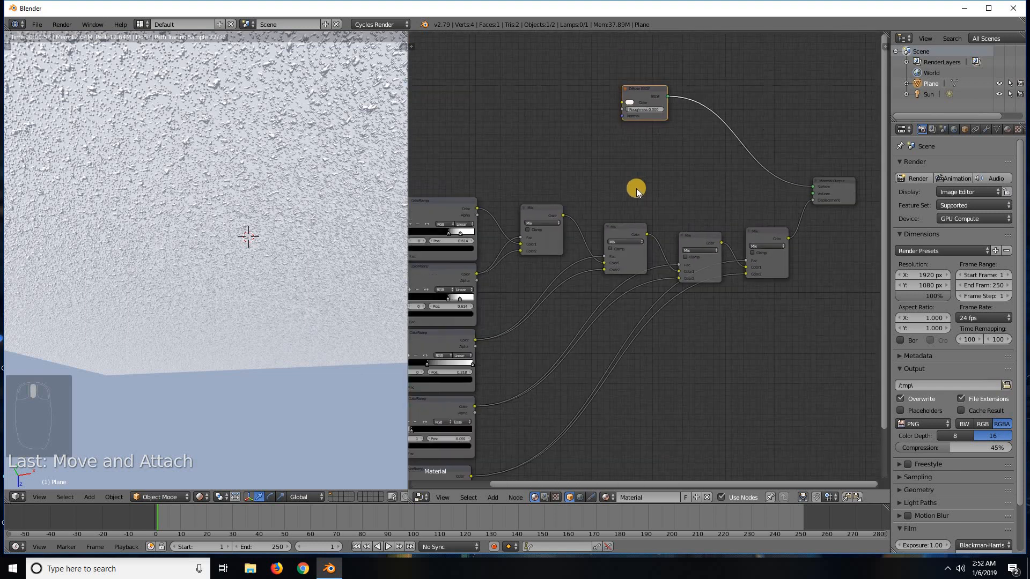
pyautogui.scroll(-7, 636, 189)
pyautogui.moveTo(667, 168); pyautogui.dragTo(729, 147, button='middle')
pyautogui.scroll(4, 700, 197)
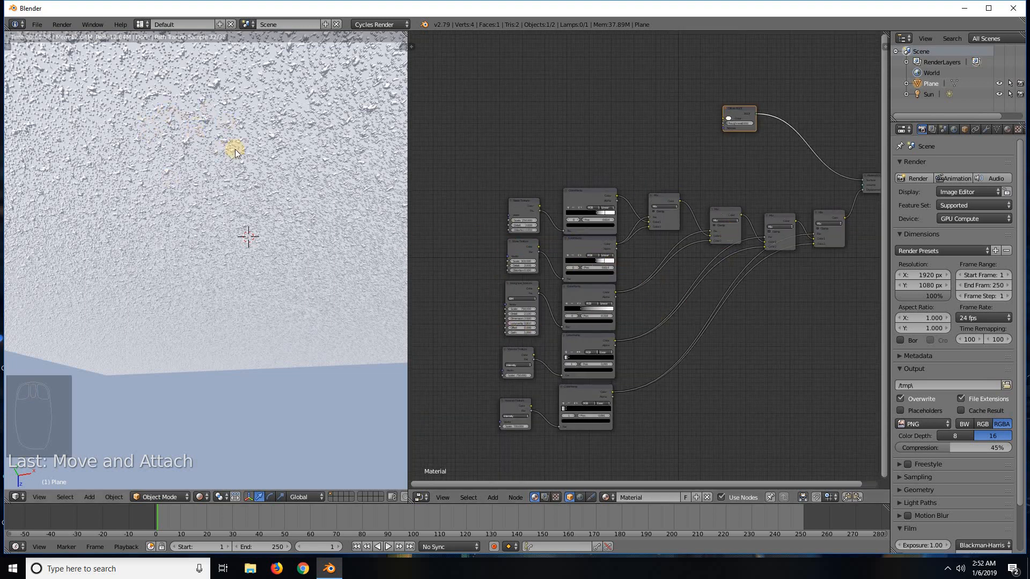
# Review the settings of the Noise, Musgrave and Voronoi textures and their ColorRamps from the first to the last.
pyautogui.scroll(5, 474, 208)
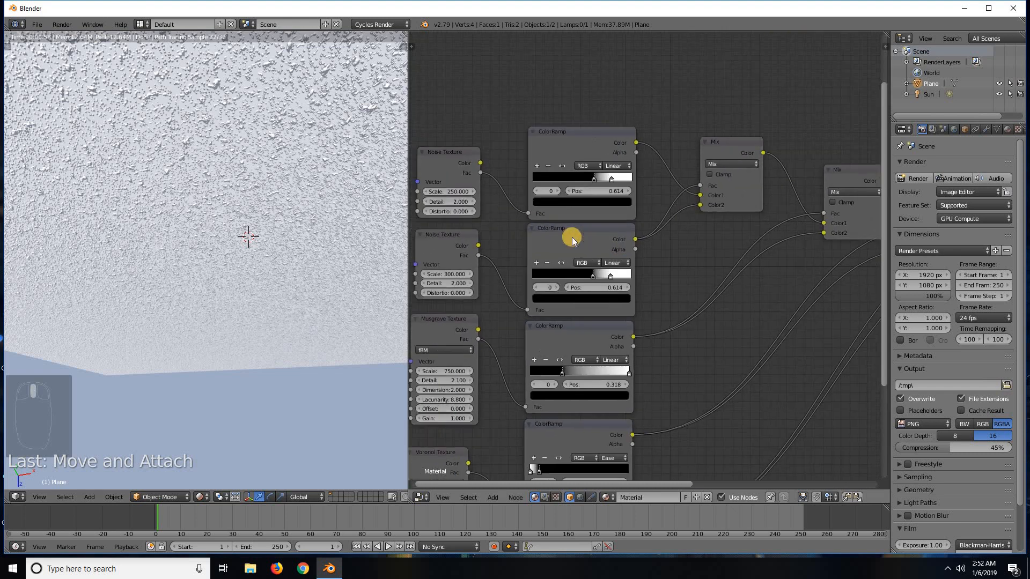
pyautogui.scroll(3, 531, 241)
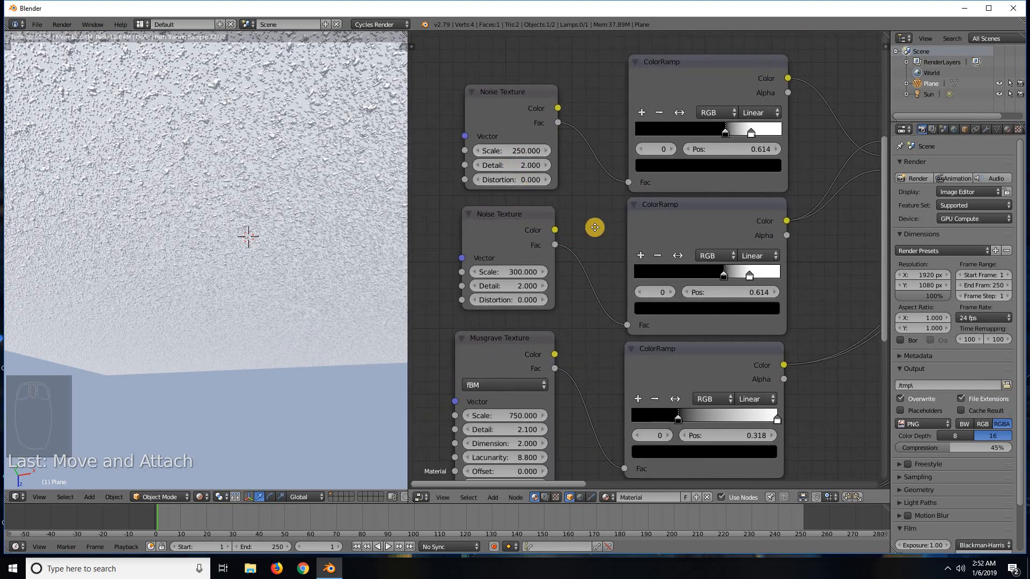
pyautogui.moveTo(596, 228); pyautogui.dragTo(601, 374, button='middle')
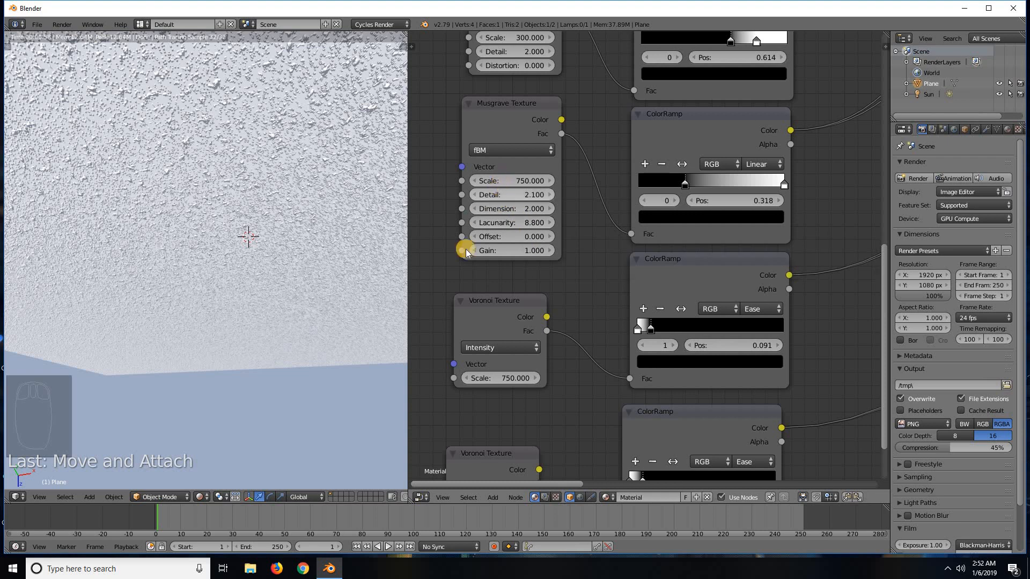
pyautogui.moveTo(590, 330); pyautogui.dragTo(621, 197, button='middle')
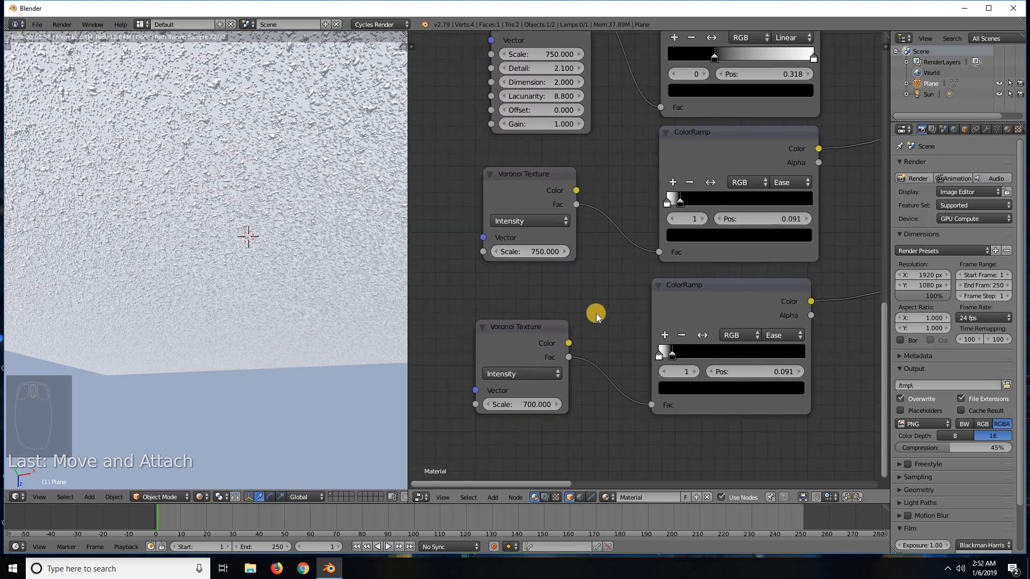
pyautogui.keyDown('ctrl'); pyautogui.moveTo(596, 311); pyautogui.dragTo(604, 288, button='middle'); pyautogui.keyUp('ctrl')
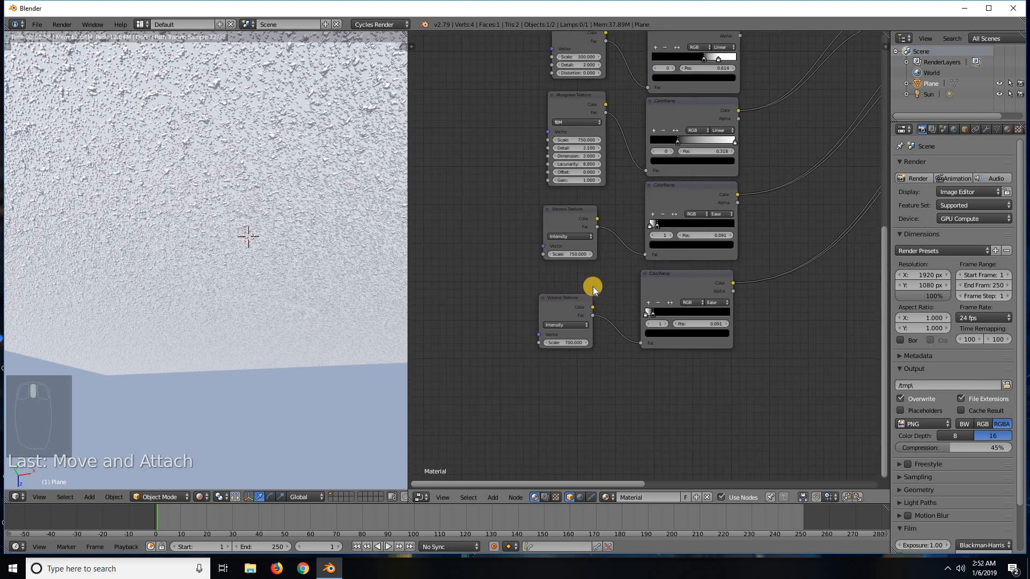
pyautogui.scroll(8, 516, 246)
pyautogui.scroll(-7, 733, 234)
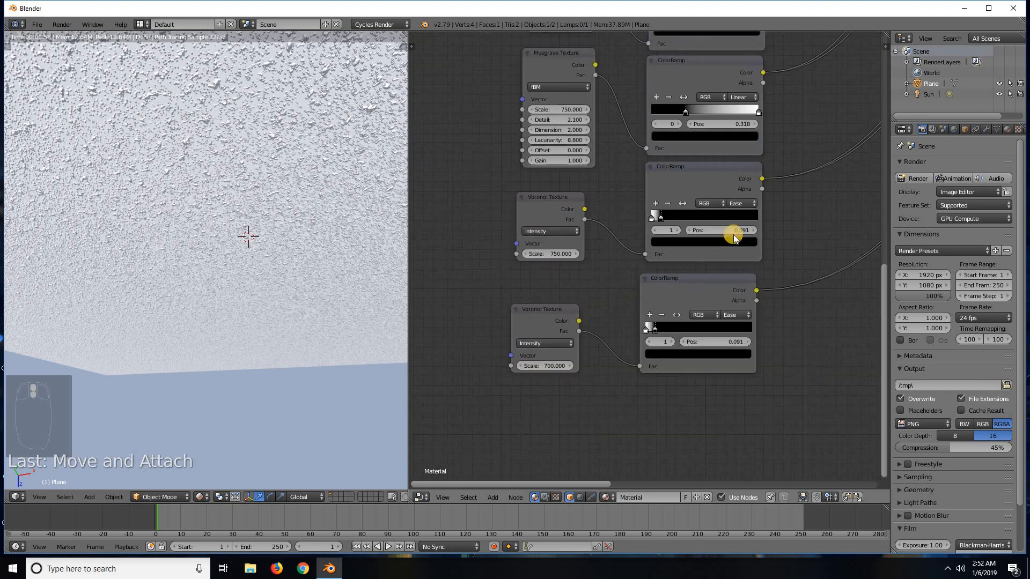
pyautogui.moveTo(560, 349); pyautogui.dragTo(420, 431, button='middle')
# Trace the links from the ColorRamps into the Fac, Color1 and Color2 inputs along the chain of Mix nodes.
pyautogui.moveTo(718, 258); pyautogui.dragTo(666, 365, button='middle')
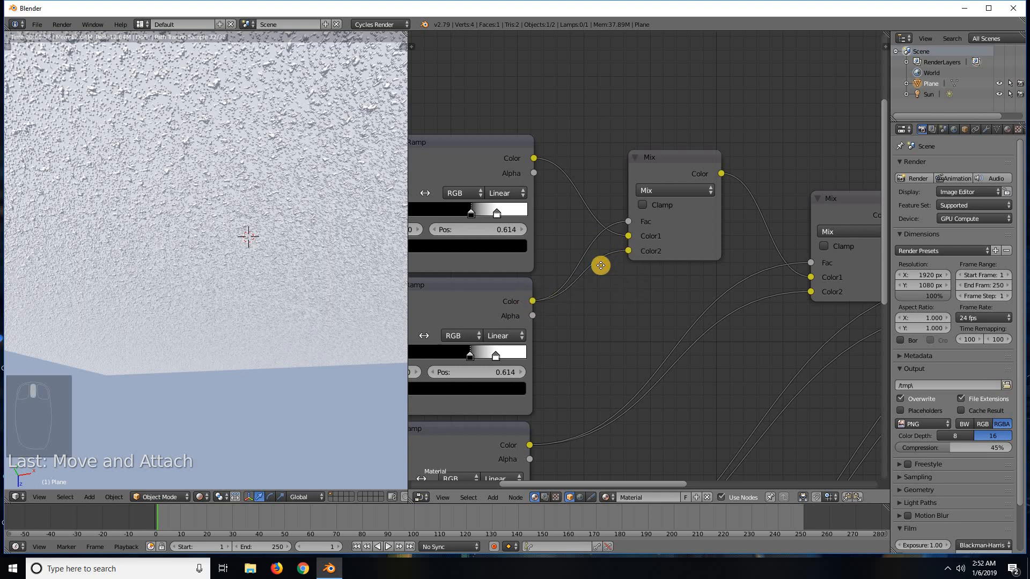
pyautogui.moveTo(600, 266); pyautogui.dragTo(570, 235, button='middle')
pyautogui.scroll(-1, 595, 270)
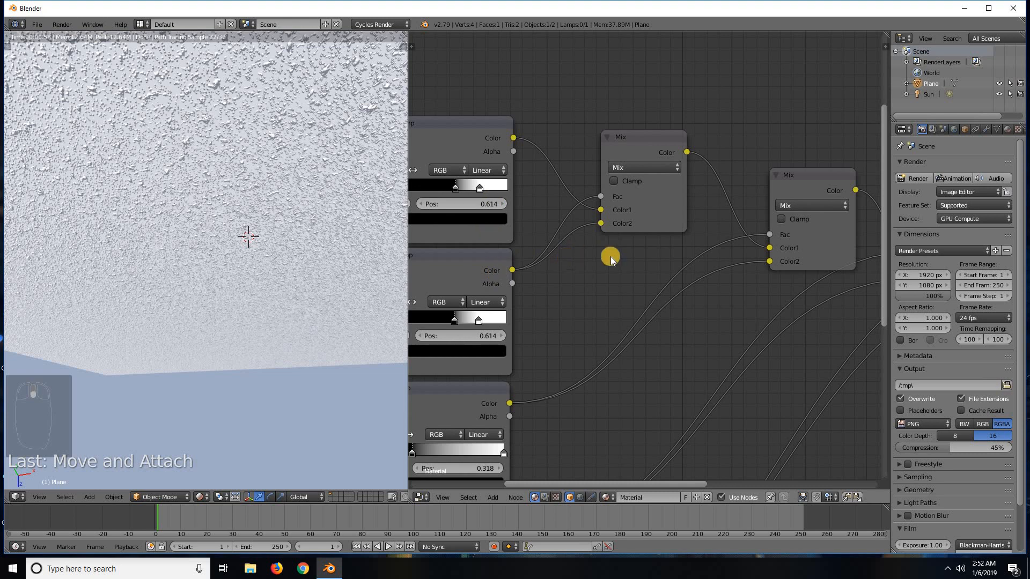
pyautogui.moveTo(652, 150); pyautogui.dragTo(588, 156, button='middle')
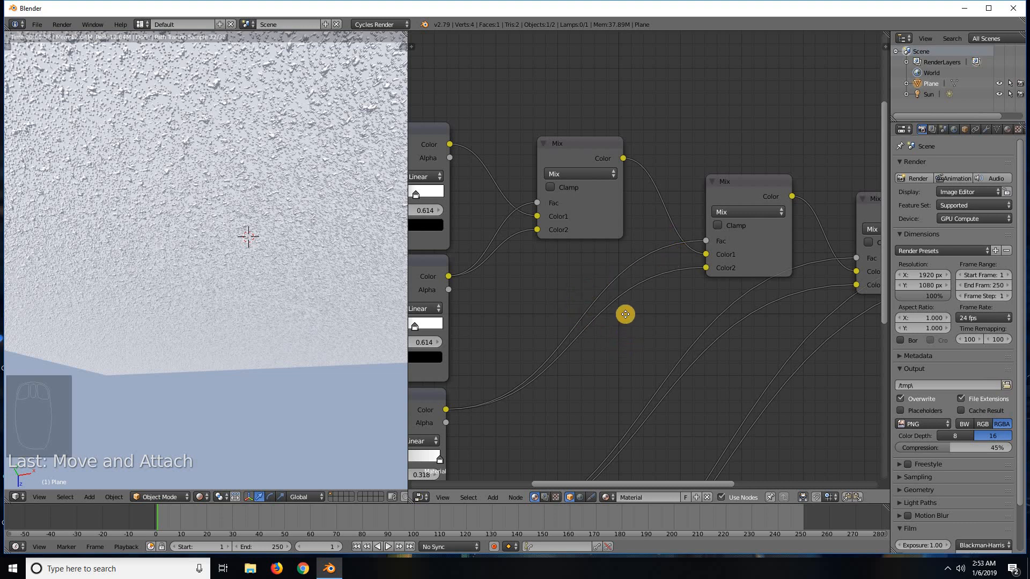
pyautogui.moveTo(623, 313); pyautogui.dragTo(610, 269, button='middle')
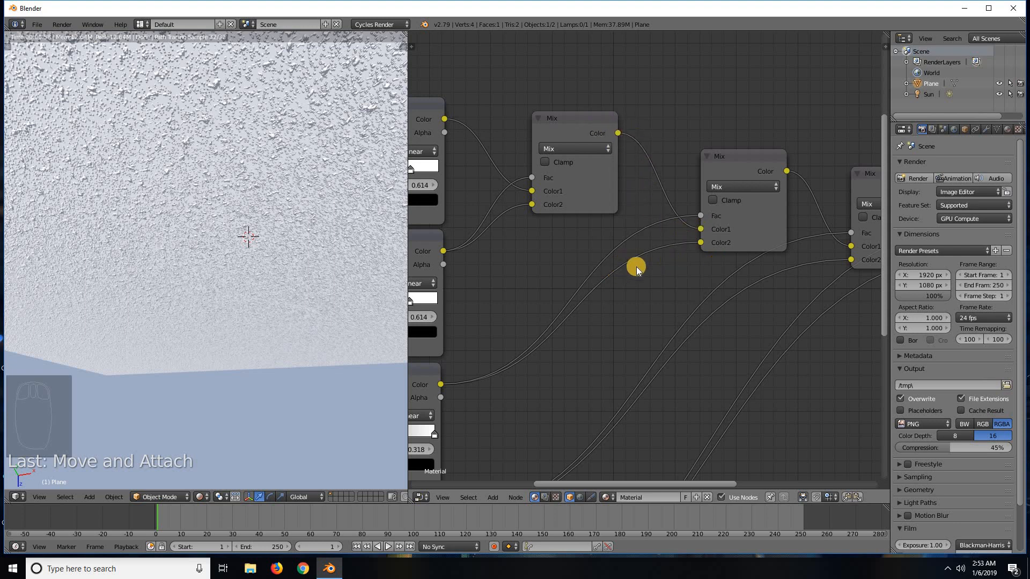
pyautogui.moveTo(637, 304); pyautogui.dragTo(660, 204, button='middle')
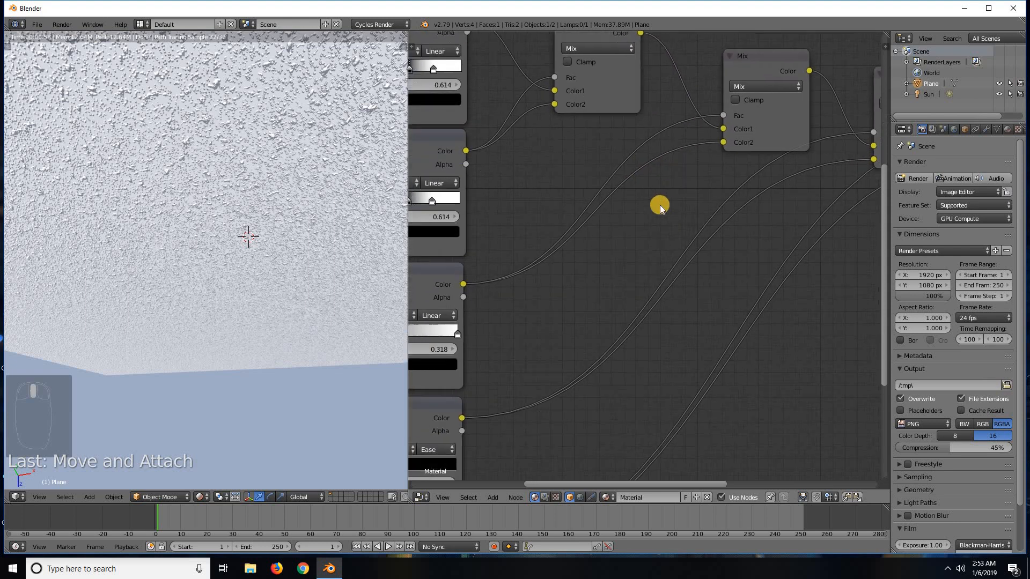
pyautogui.scroll(-2, 659, 217)
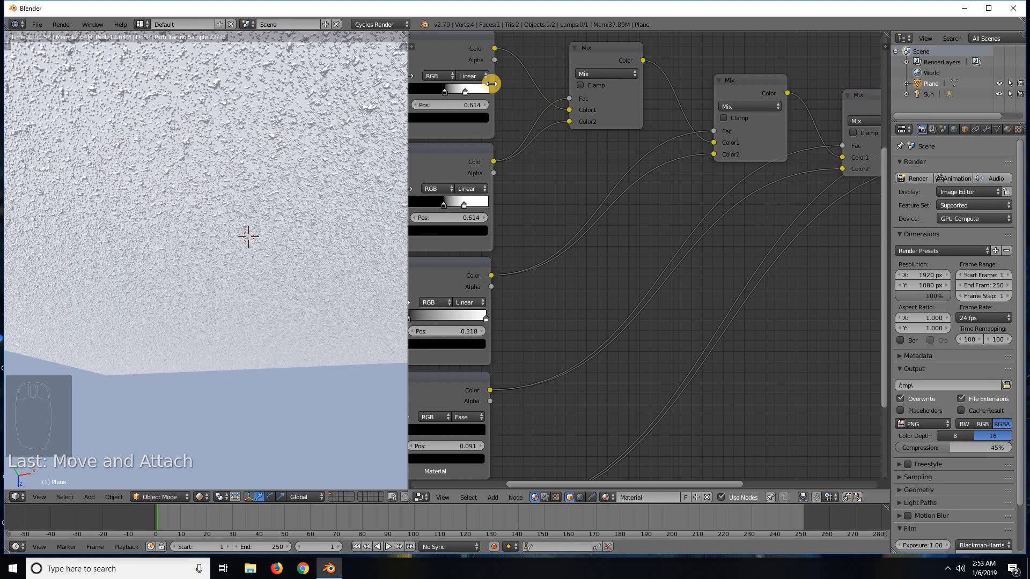
pyautogui.moveTo(412, 171); pyautogui.dragTo(488, 212, button='middle')
pyautogui.moveTo(699, 181); pyautogui.dragTo(623, 189, button='middle')
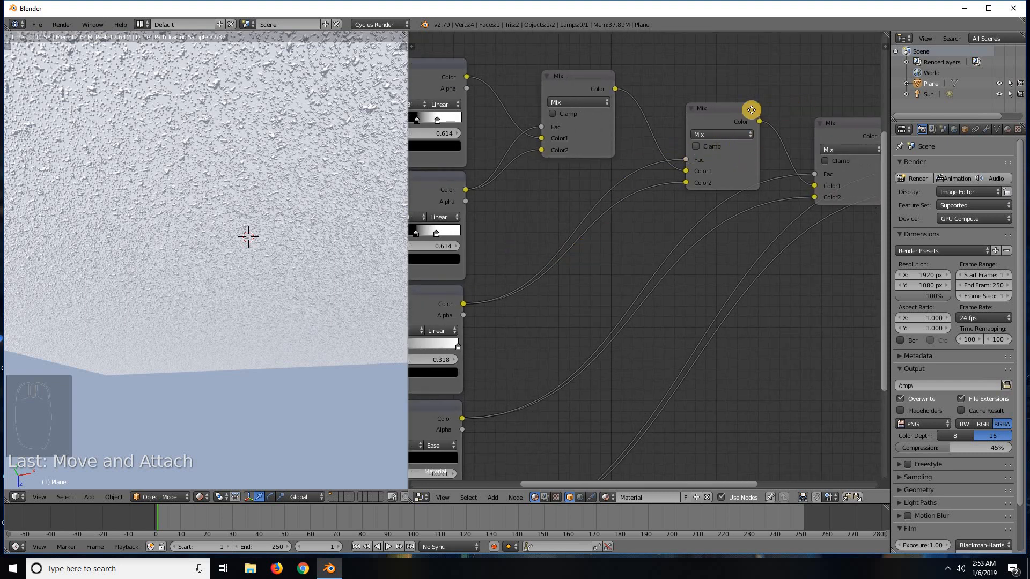
pyautogui.moveTo(638, 125); pyautogui.dragTo(495, 127, button='middle')
pyautogui.moveTo(633, 133); pyautogui.dragTo(601, 140, button='middle')
pyautogui.scroll(2, 569, 106)
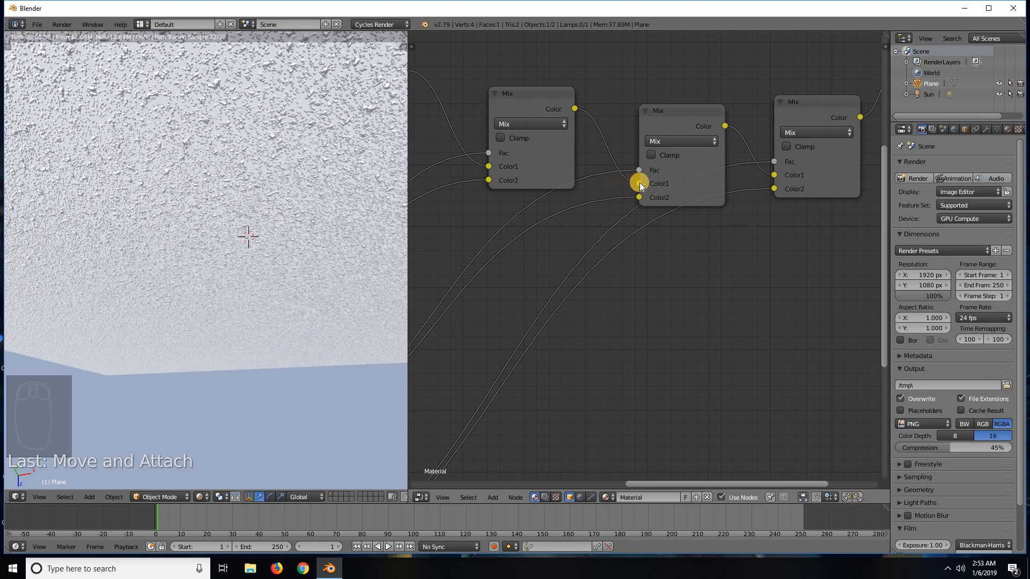
pyautogui.scroll(-7, 637, 182)
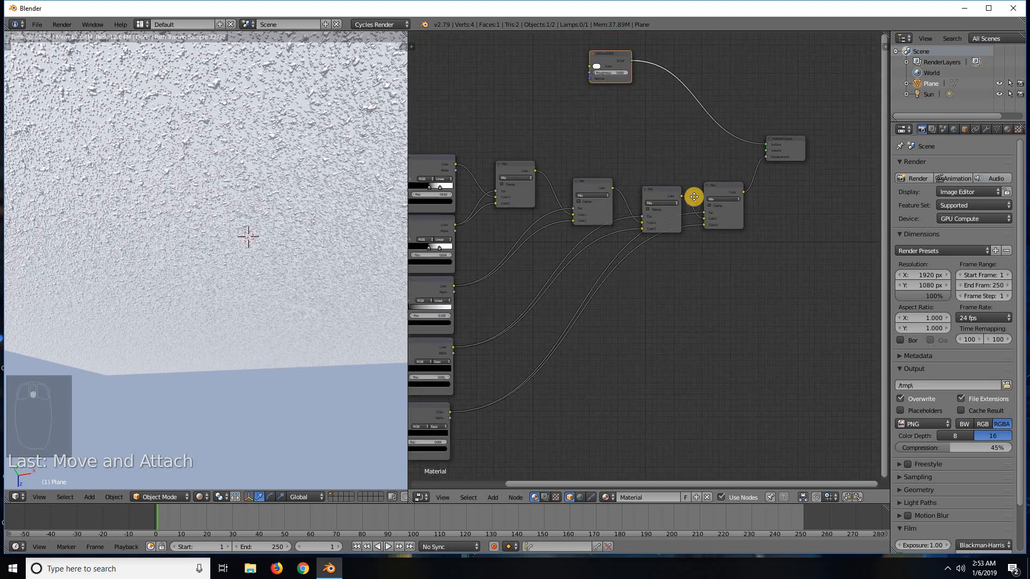
# Preview the first ColorRamp by linking its Color to the Diffuse BSDF's Color and cutting the Displacement link.
pyautogui.moveTo(534, 180); pyautogui.dragTo(612, 226, button='middle')
pyautogui.moveTo(532, 210); pyautogui.dragTo(666, 112)
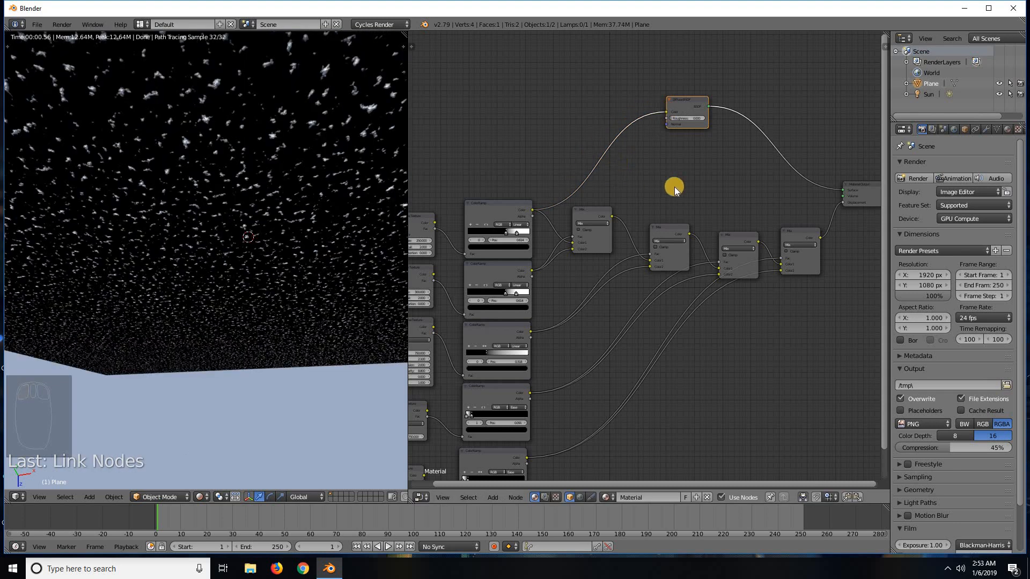
pyautogui.keyDown('ctrl'); pyautogui.moveTo(854, 222); pyautogui.dragTo(823, 225, button='right'); pyautogui.keyUp('ctrl')
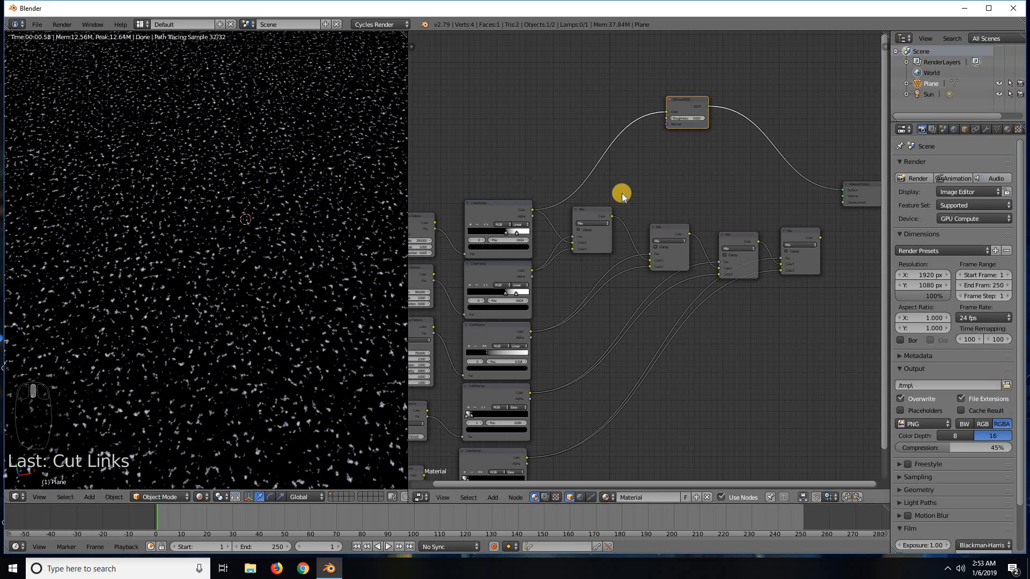
pyautogui.scroll(2, 638, 184)
pyautogui.moveTo(628, 205); pyautogui.dragTo(602, 240, button='middle')
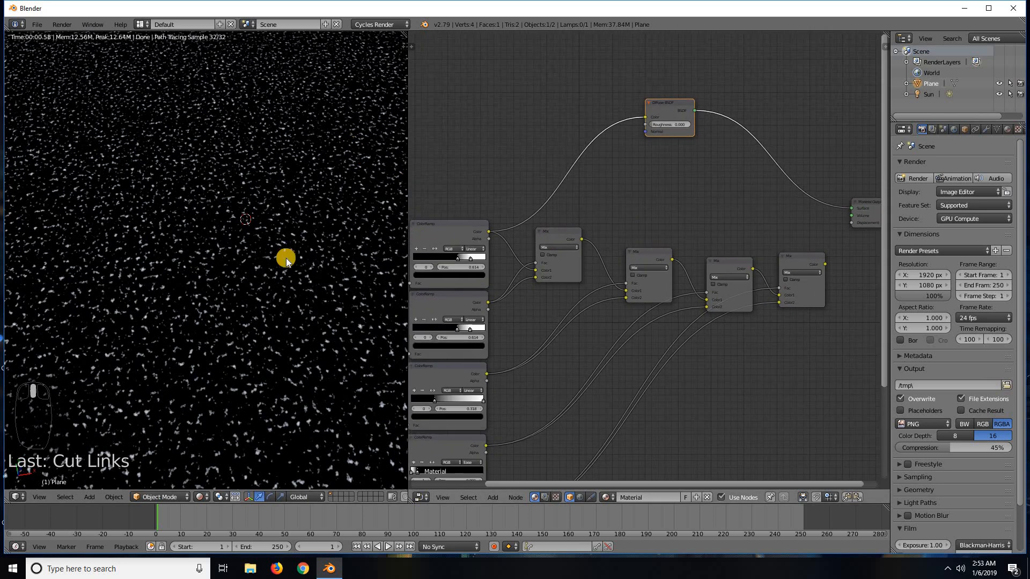
pyautogui.scroll(4, 288, 265)
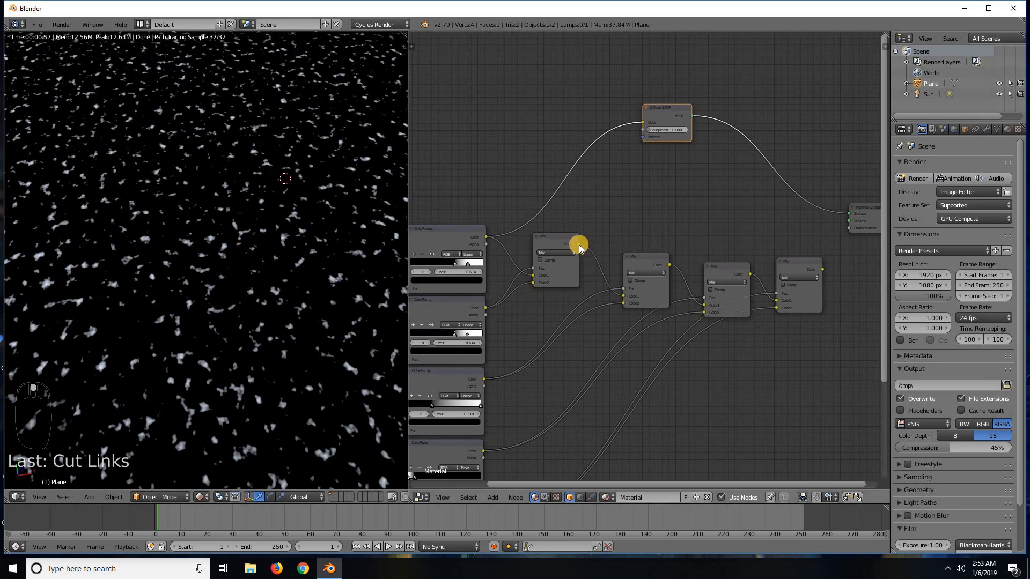
# Preview each Mix node in order, from first to last, by linking its Color output to the Diffuse BSDF's Color.
pyautogui.moveTo(584, 245); pyautogui.dragTo(639, 127)
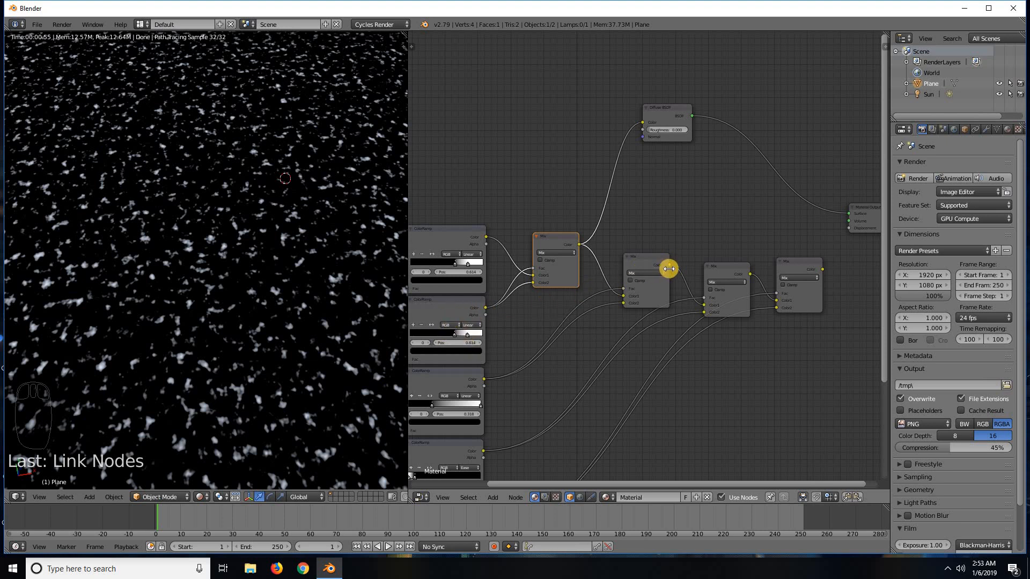
pyautogui.moveTo(670, 265); pyautogui.dragTo(642, 122)
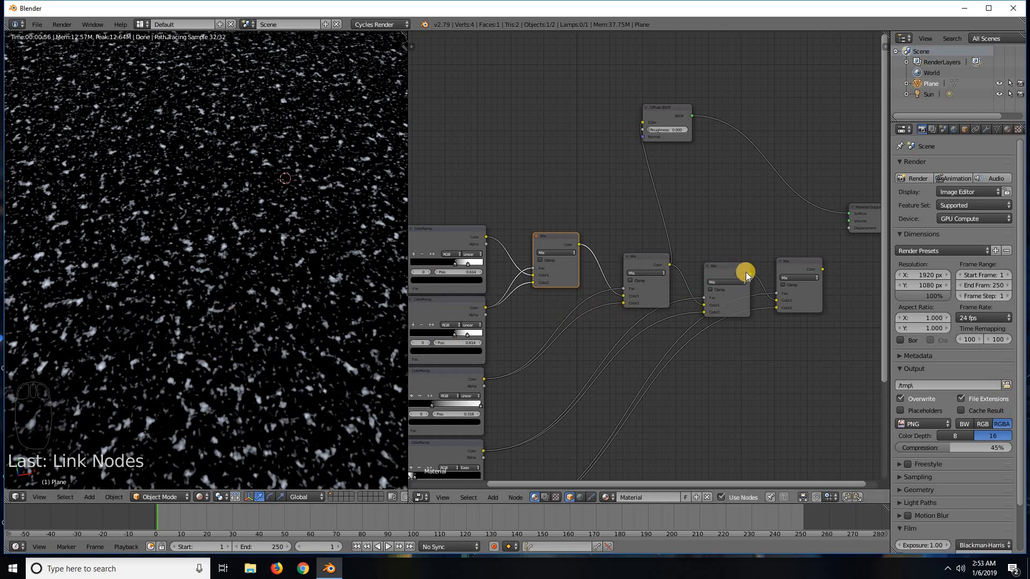
pyautogui.moveTo(749, 273); pyautogui.dragTo(642, 122)
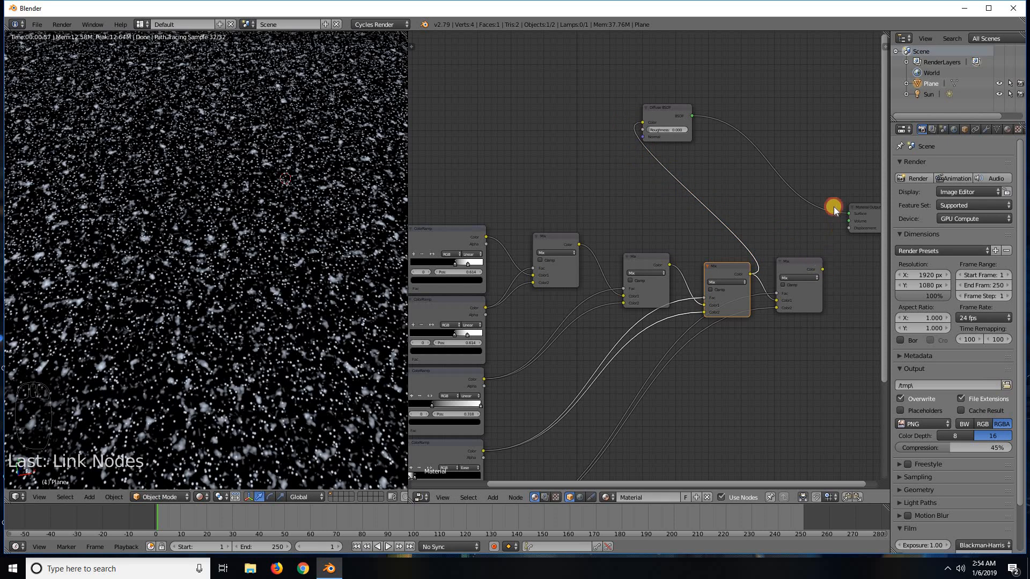
pyautogui.moveTo(823, 269); pyautogui.dragTo(642, 123)
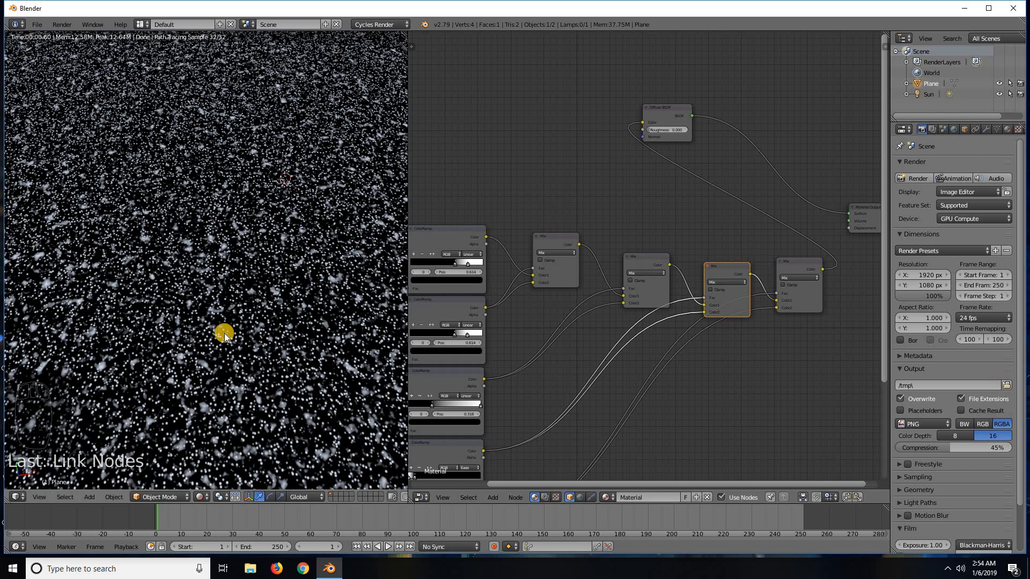
pyautogui.scroll(3, 225, 333)
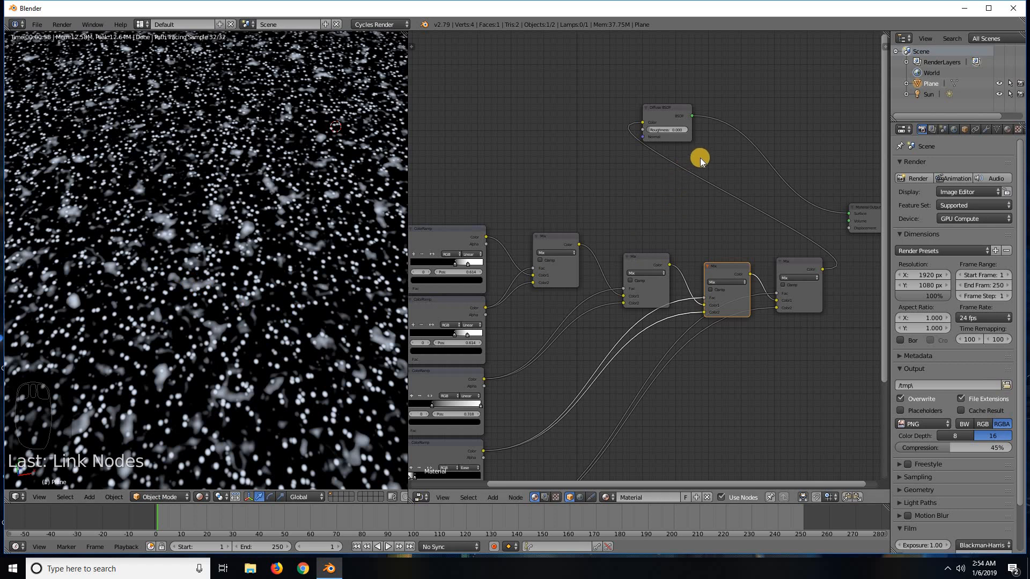
# Cut the link into the Diffuse BSDF's Color and reconnect the last Mix node's Color to the Material Output's Displacement.
pyautogui.moveTo(701, 157)
pyautogui.keyDown('ctrl'); pyautogui.mouseDown()
pyautogui.moveTo(692, 165)
pyautogui.moveTo(750, 232)
pyautogui.mouseUp(); pyautogui.keyUp('ctrl')
pyautogui.scroll(4, 651, 250)
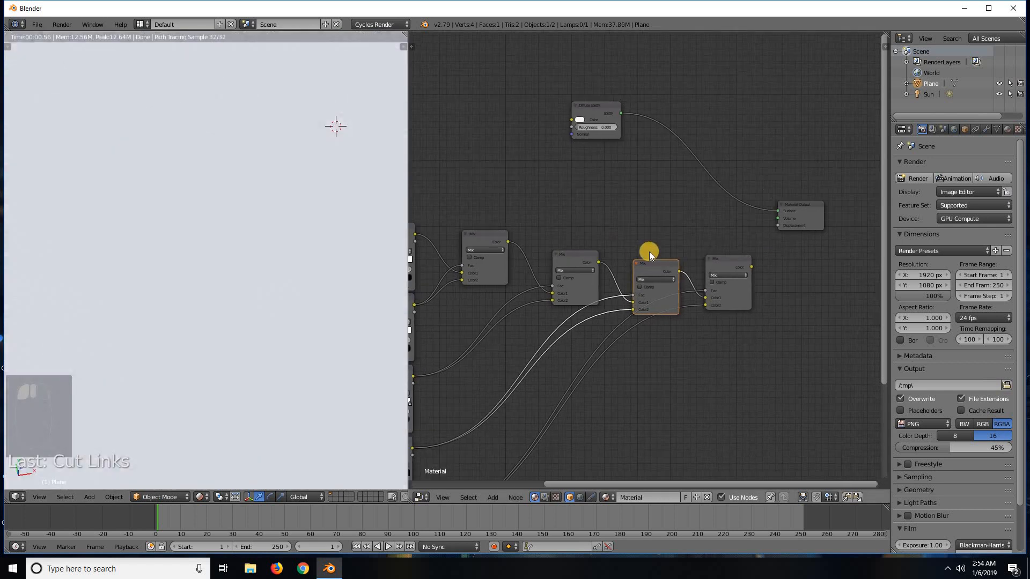
pyautogui.moveTo(650, 276); pyautogui.dragTo(683, 220)
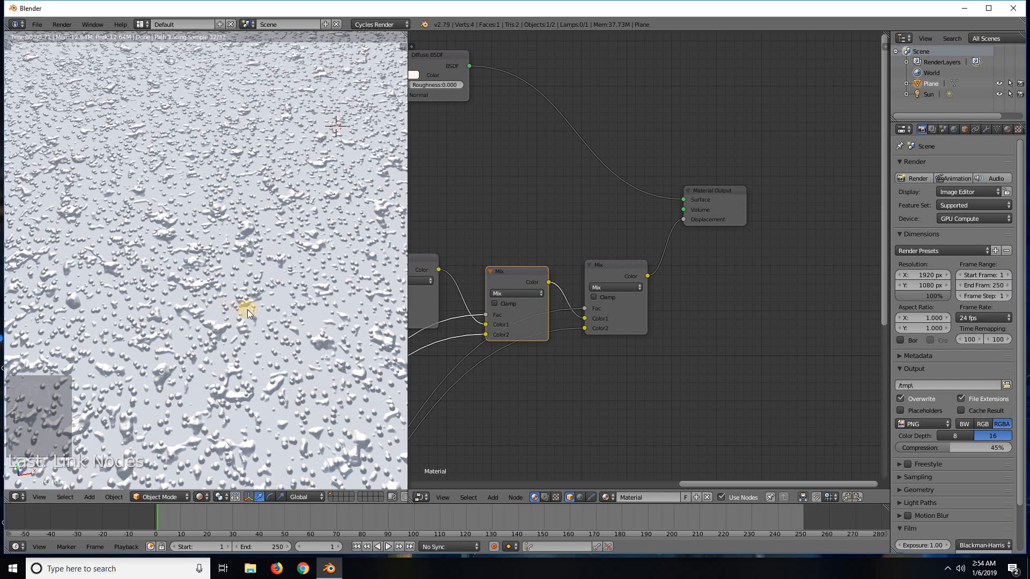
pyautogui.scroll(-5, 253, 307)
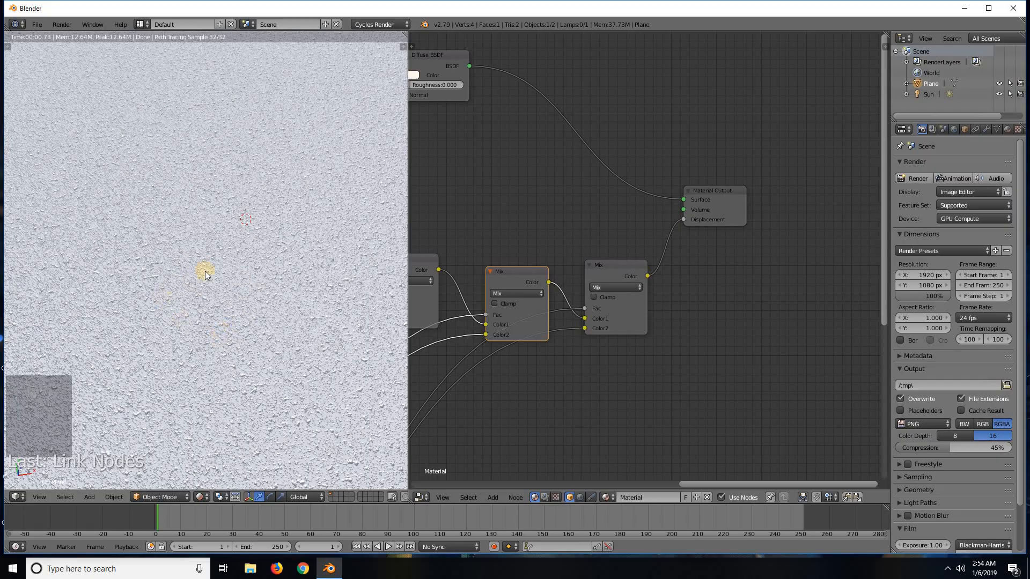
pyautogui.scroll(-3, 263, 303)
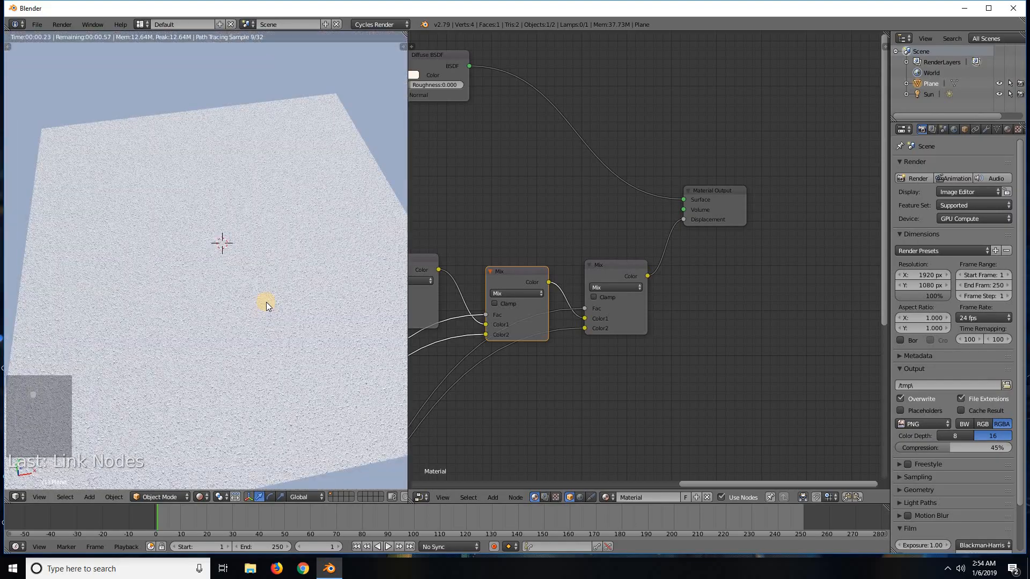
# Move the Diffuse BSDF node closer to the Material Output, leaving it above the chain of Mix nodes.
pyautogui.moveTo(271, 331); pyautogui.dragTo(306, 349, button='middle')
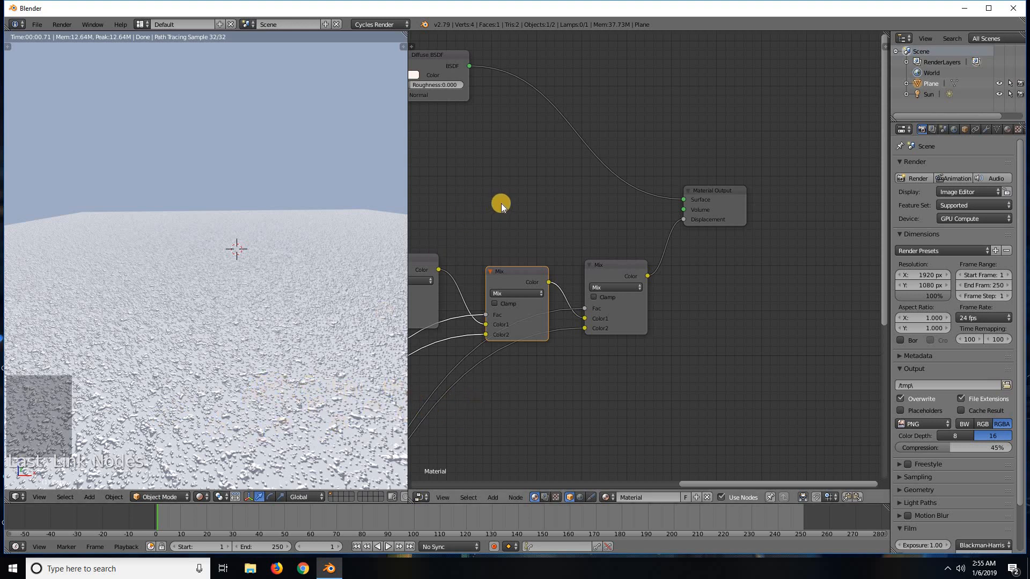
pyautogui.moveTo(582, 233); pyautogui.dragTo(677, 261, button='middle')
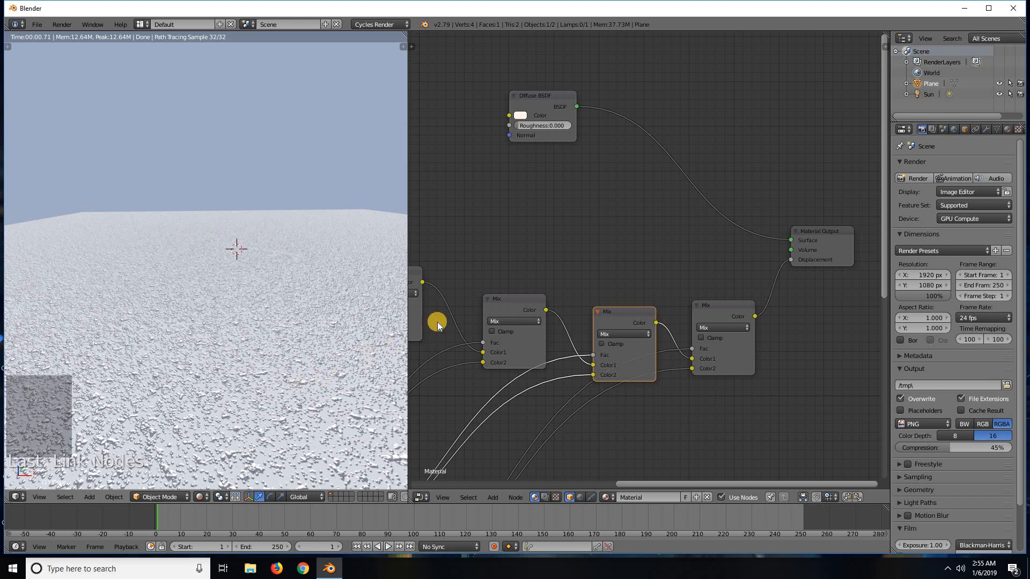
pyautogui.moveTo(553, 265); pyautogui.dragTo(572, 295, button='middle')
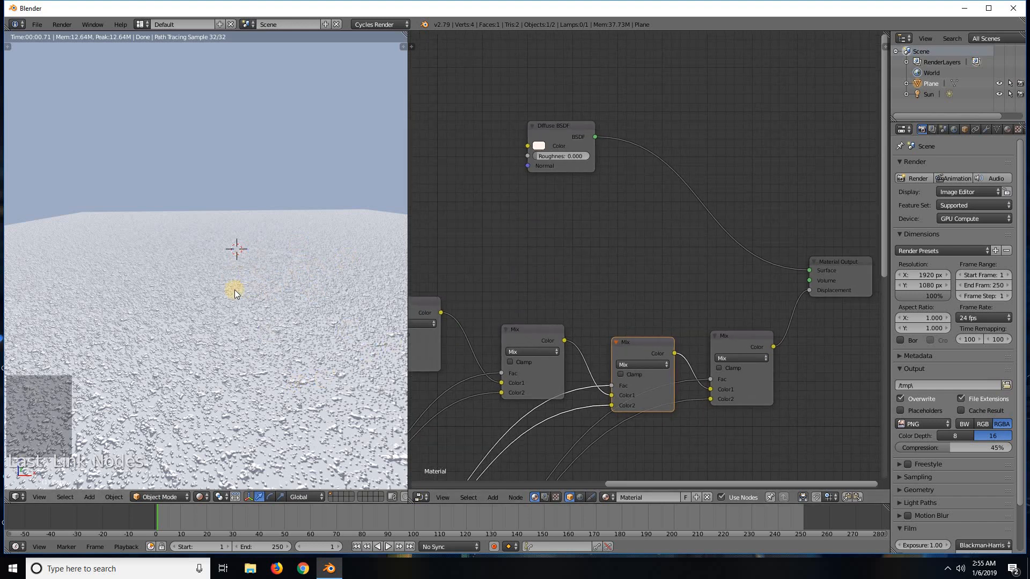
pyautogui.scroll(2, 524, 242)
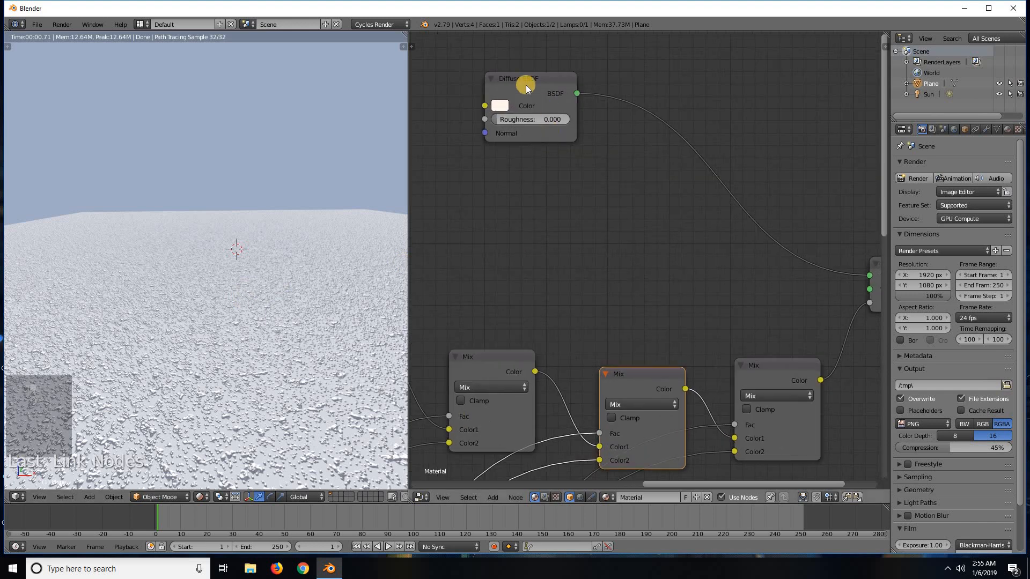
pyautogui.click(526, 85)
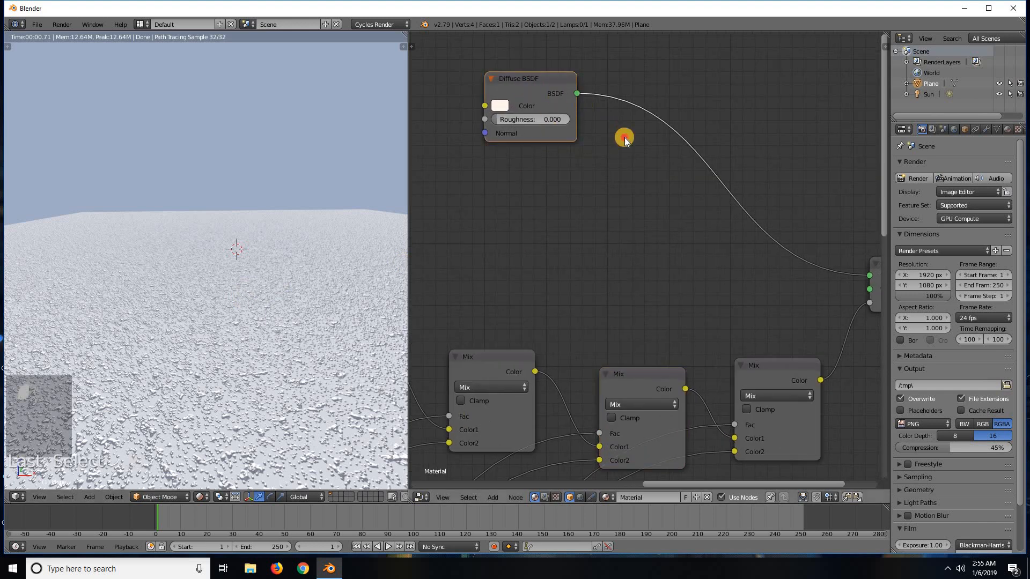
pyautogui.moveTo(531, 88); pyautogui.dragTo(638, 122)
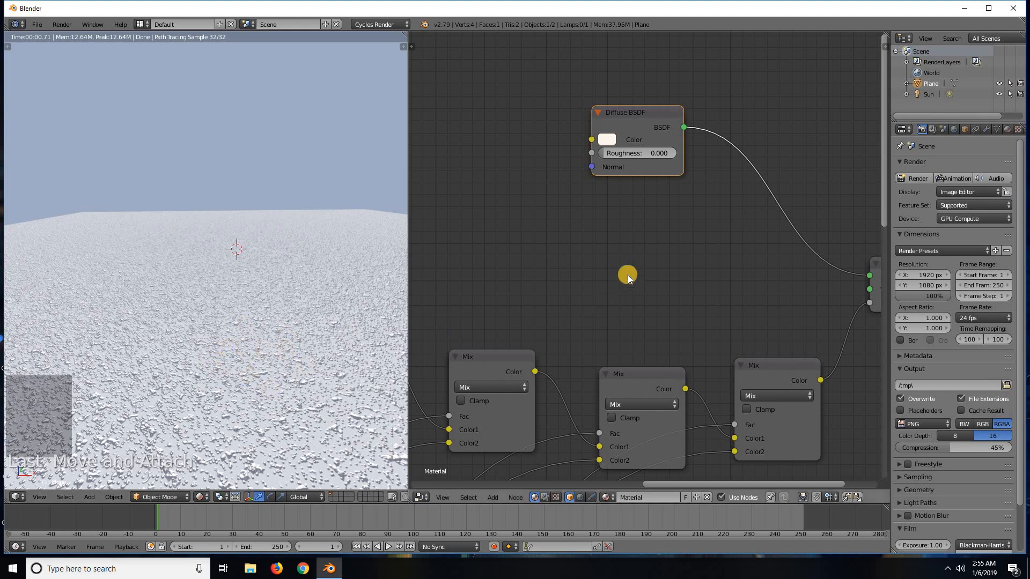
# Add a Glossy BSDF node directly below the Diffuse BSDF.
pyautogui.scroll(1, 622, 279)
pyautogui.hotkey('shift', 'a')
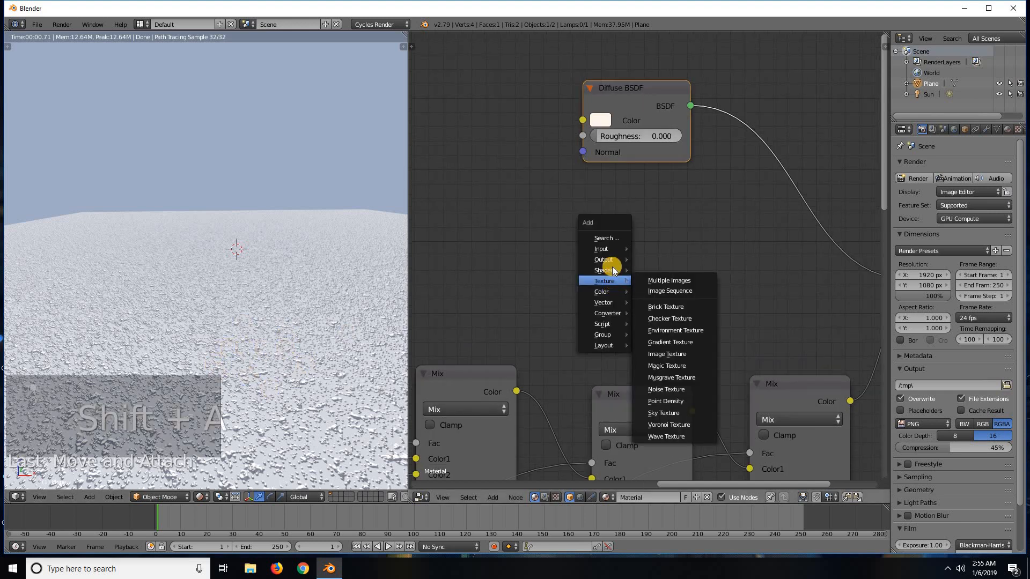
pyautogui.moveTo(625, 270)
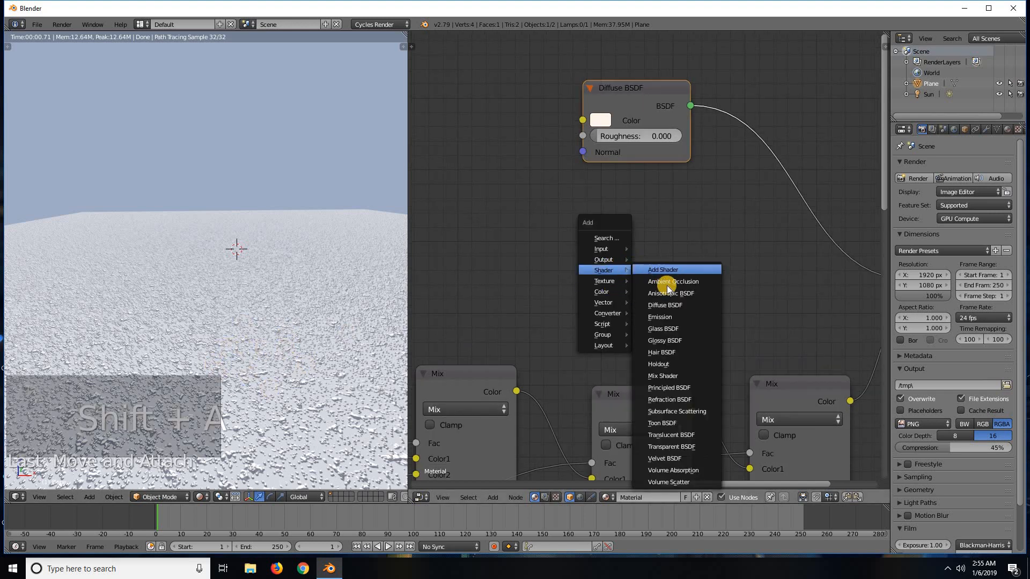
pyautogui.click(665, 340)
pyautogui.click(583, 172)
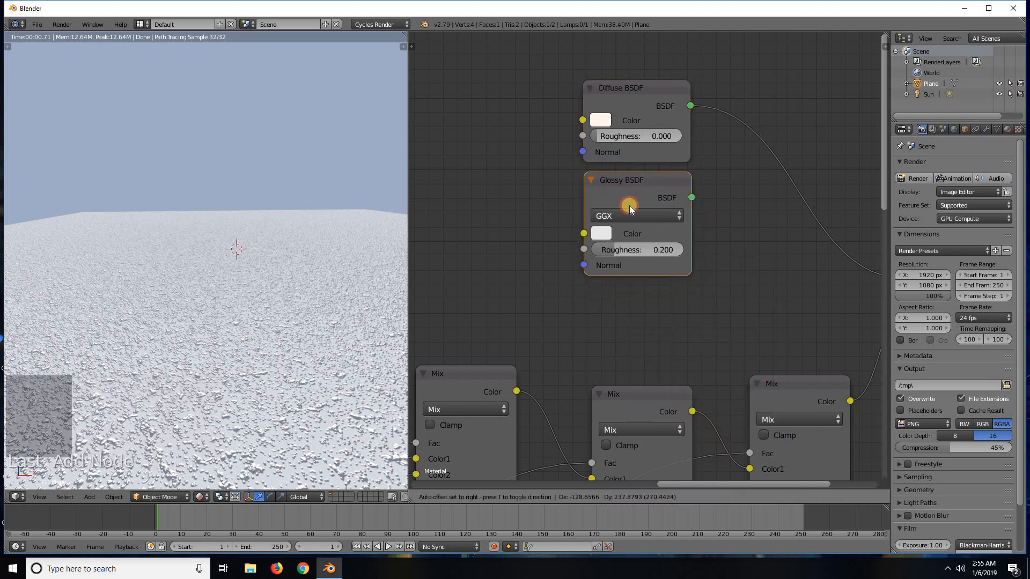
pyautogui.scroll(3, 665, 253)
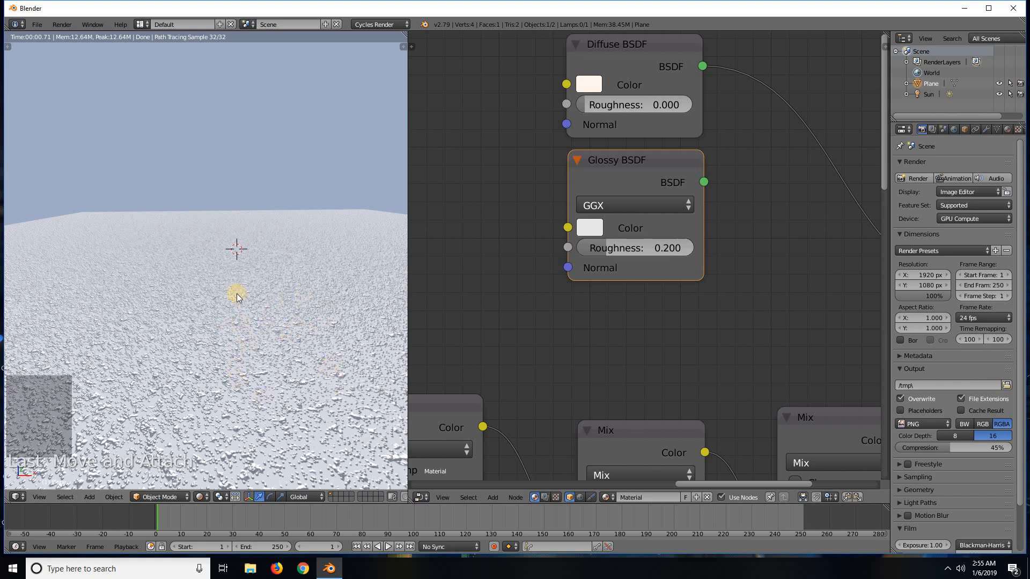
pyautogui.scroll(-3, 505, 322)
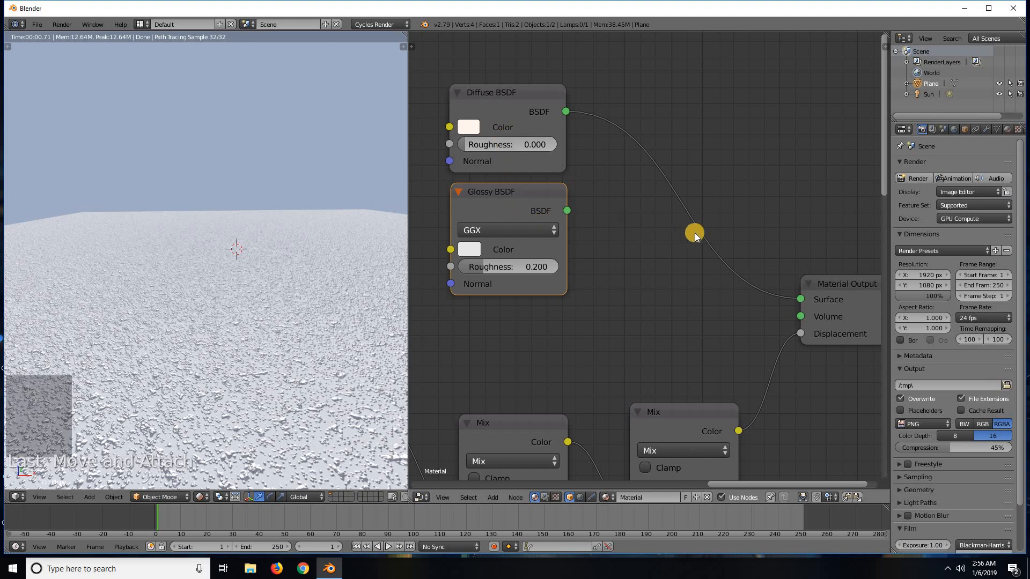
# Insert a Mix Shader on the link from the Diffuse BSDF to the Material Output and link the Glossy BSDF into its second Shader input.
pyautogui.hotkey('shift', 'a')
pyautogui.moveTo(678, 234)
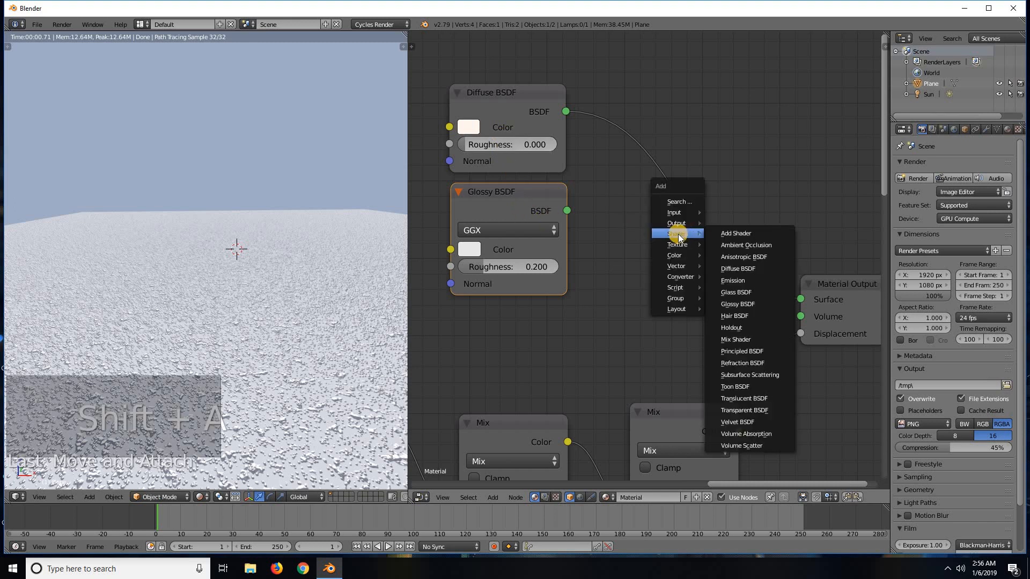
pyautogui.click(745, 339)
pyautogui.click(683, 191)
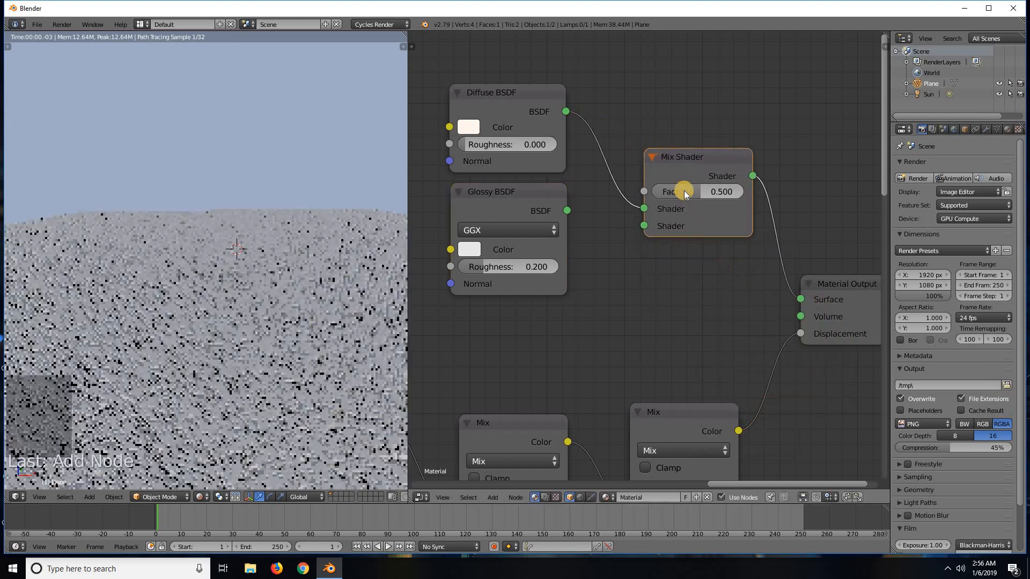
pyautogui.moveTo(571, 214); pyautogui.dragTo(630, 226)
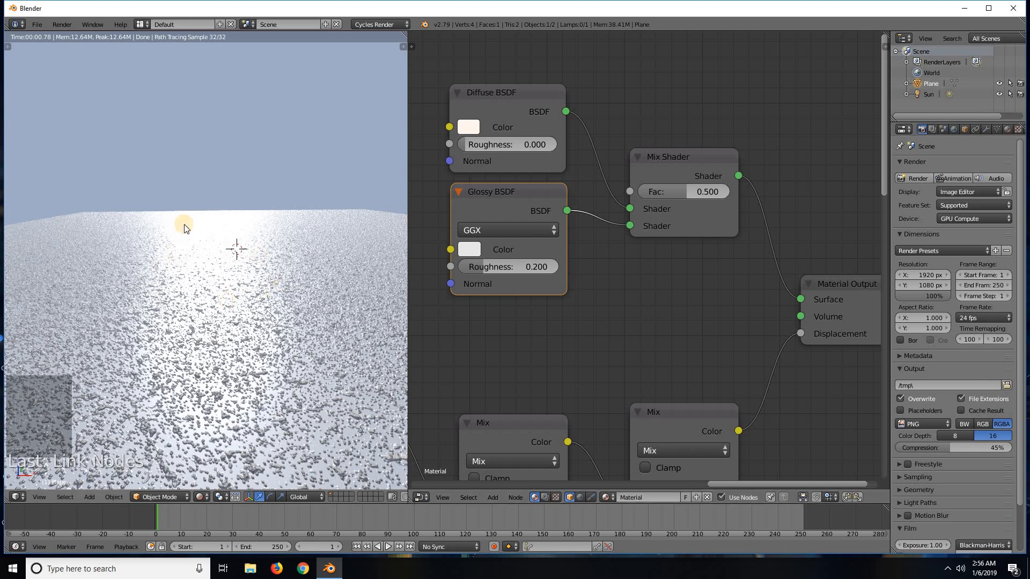
# Compare the pure glossy and pure diffuse looks by switching the Mix Shader's Fac between 1.000 and 0.000.
pyautogui.click(681, 191)
pyautogui.moveTo(680, 191); pyautogui.dragTo(761, 193)
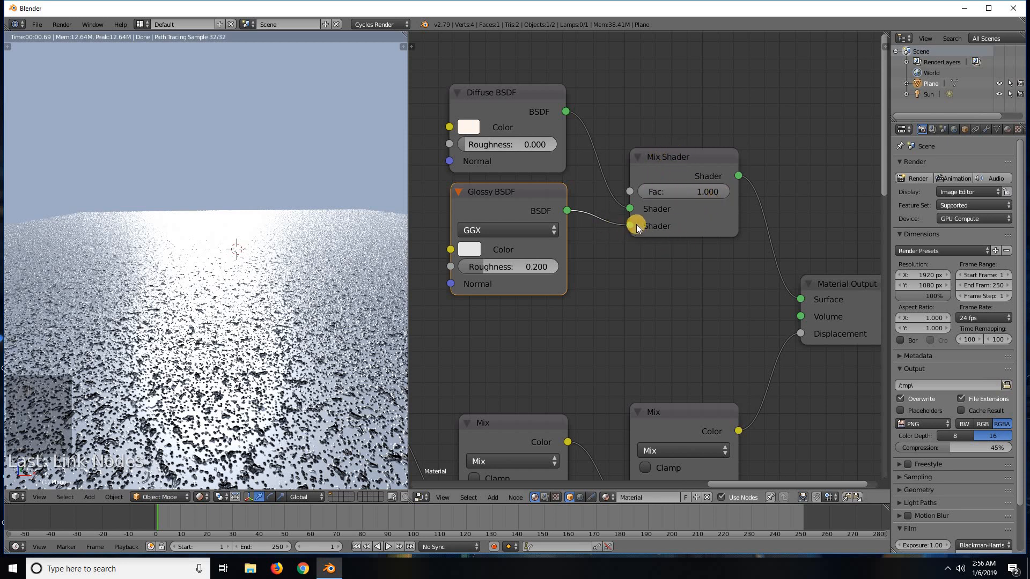
pyautogui.moveTo(699, 192); pyautogui.dragTo(639, 202)
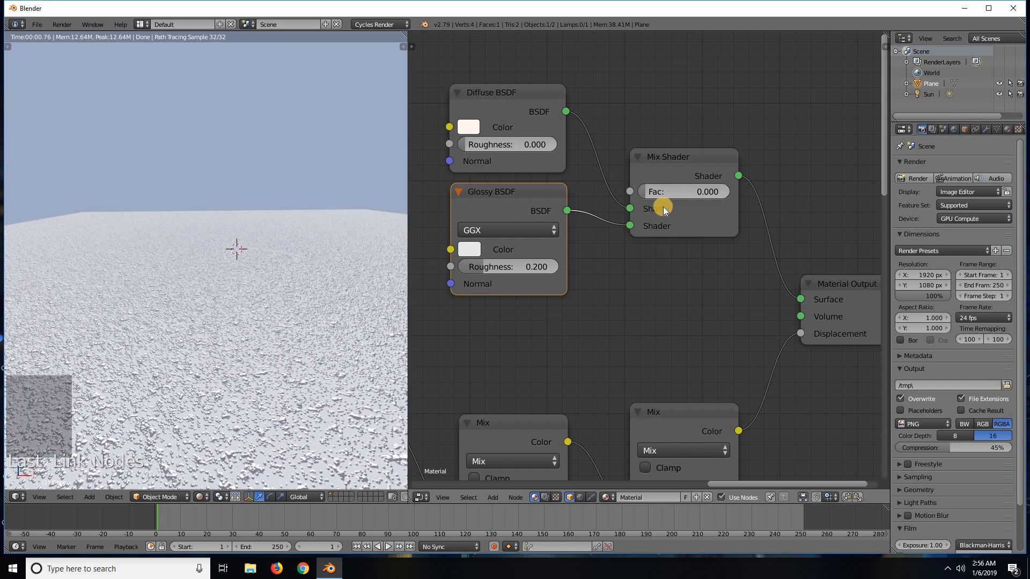
pyautogui.moveTo(677, 191); pyautogui.dragTo(746, 191)
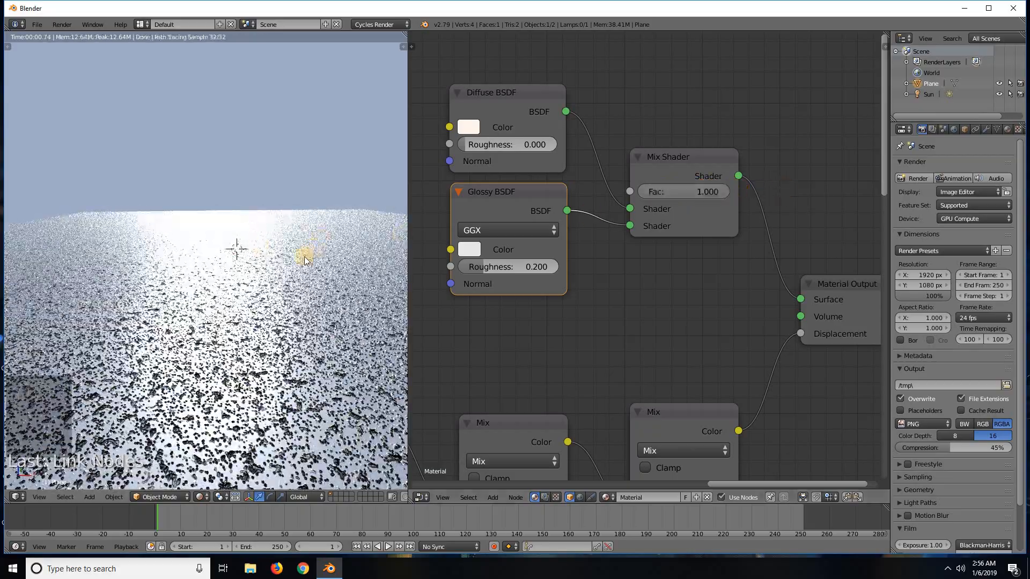
pyautogui.moveTo(261, 276); pyautogui.dragTo(278, 283, button='middle')
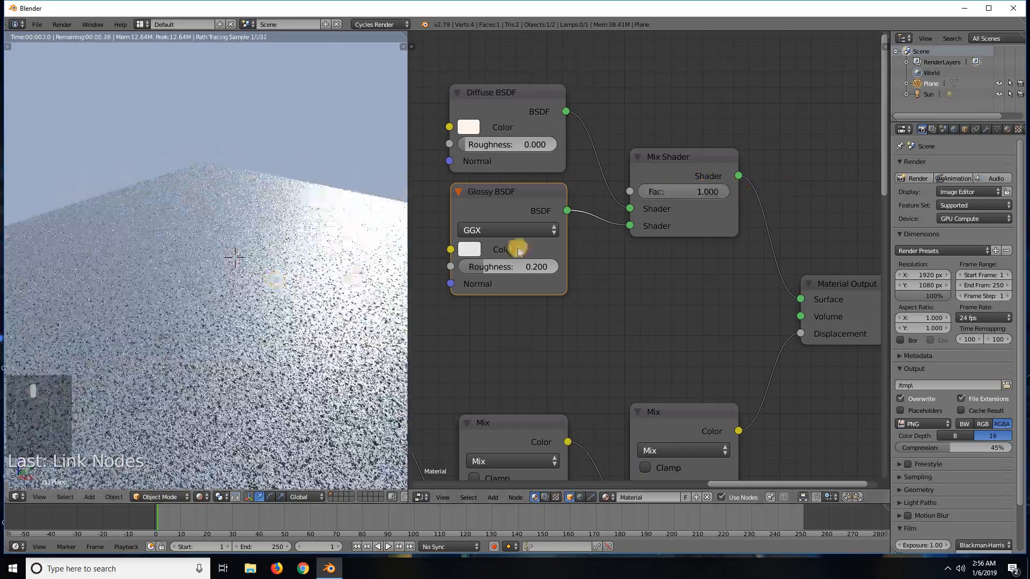
pyautogui.moveTo(704, 195); pyautogui.dragTo(548, 200)
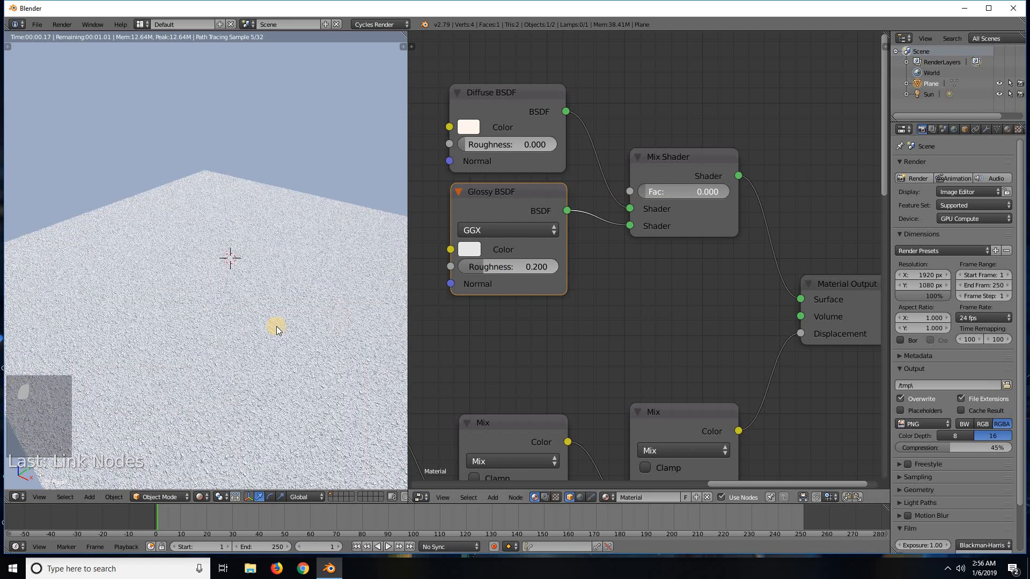
# Set the Mix Shader's Fac to 0.191 and examine the glossy highlights on the plane from a lower angle.
pyautogui.click(661, 192)
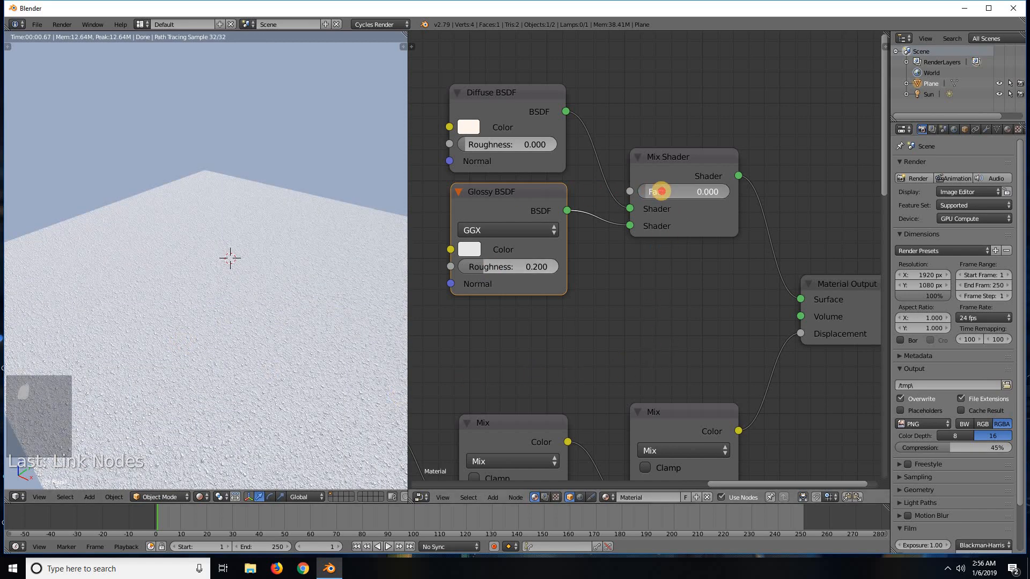
pyautogui.moveTo(661, 191); pyautogui.dragTo(671, 192)
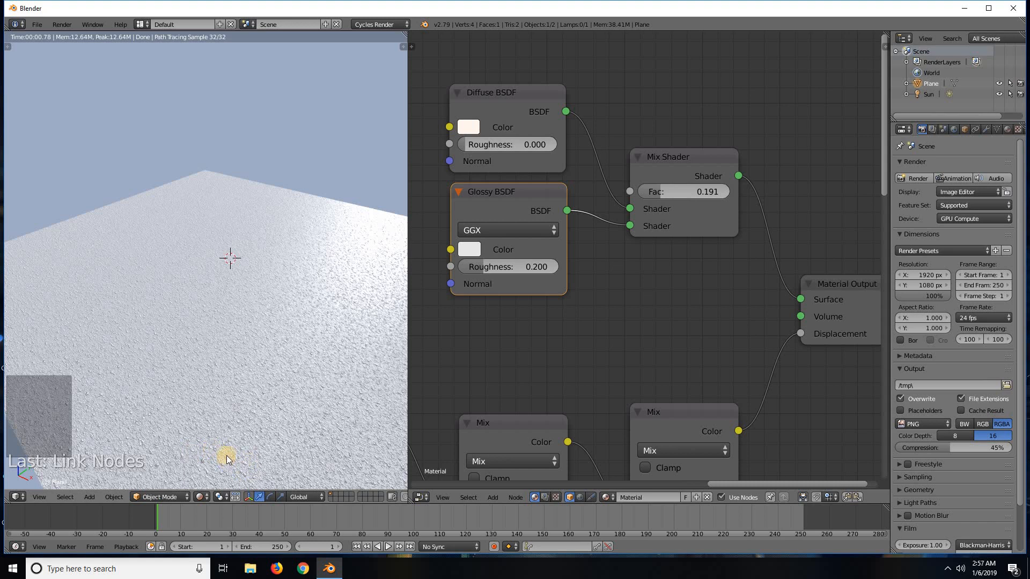
pyautogui.moveTo(187, 341); pyautogui.dragTo(179, 320, button='middle')
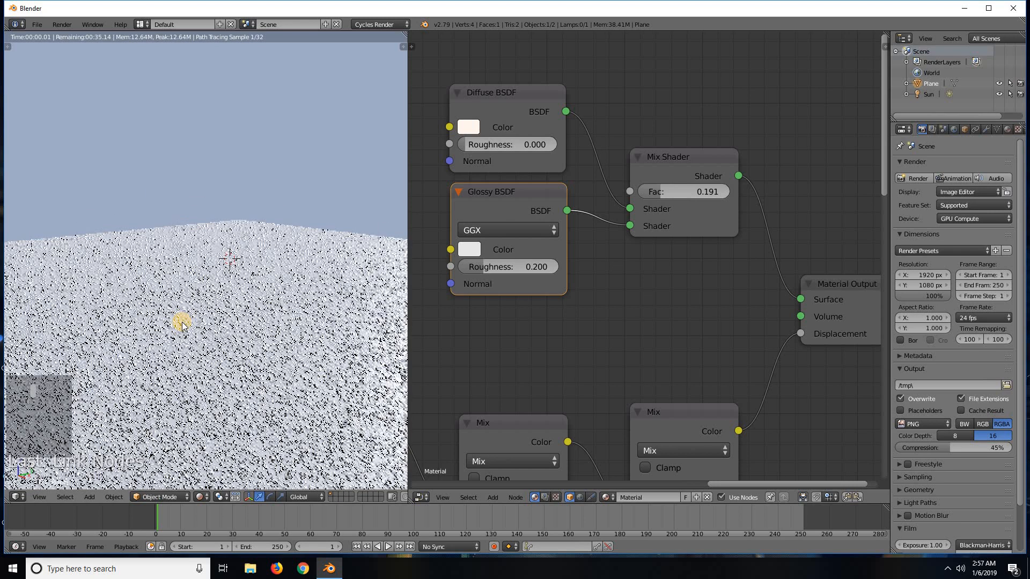
pyautogui.scroll(3, 276, 348)
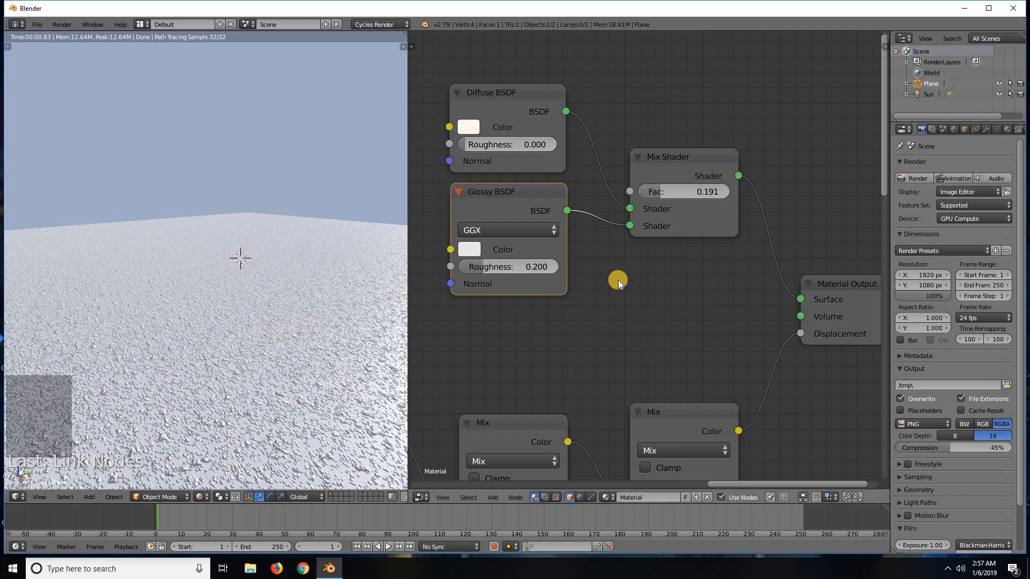
# Move the Mix Shader up beside the Diffuse BSDF and set its Fac to 0.091.
pyautogui.scroll(-2, 602, 289)
pyautogui.moveTo(632, 261); pyautogui.dragTo(643, 335, button='middle')
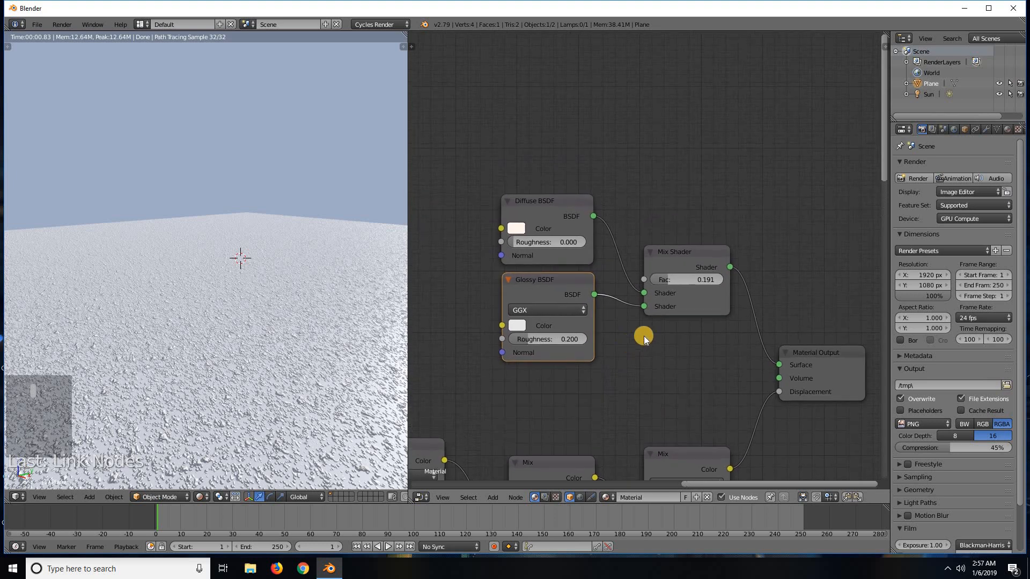
pyautogui.moveTo(687, 252); pyautogui.dragTo(704, 213)
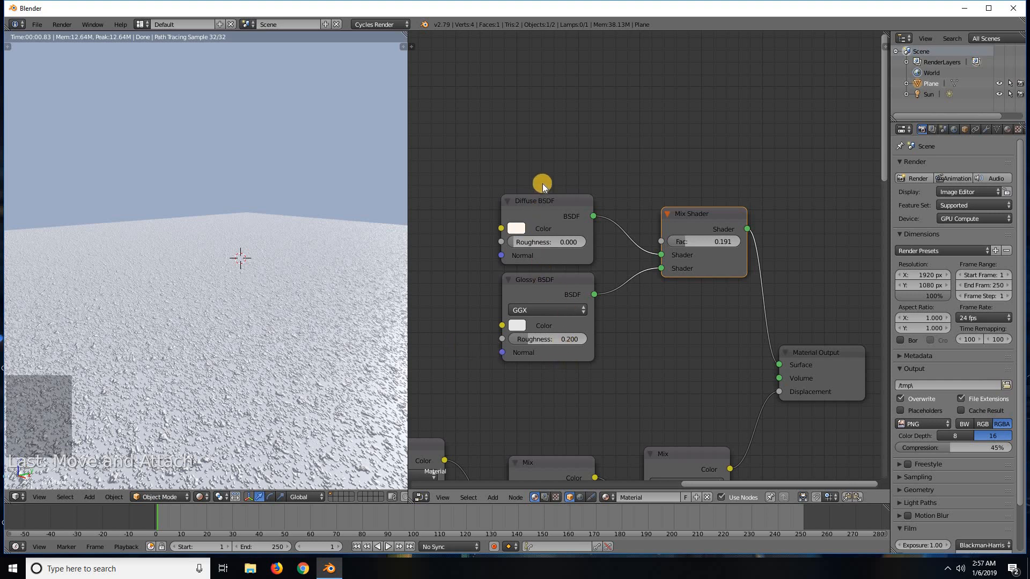
pyautogui.moveTo(695, 237)
pyautogui.mouseDown()
pyautogui.moveTo(742, 234)
pyautogui.moveTo(680, 240)
pyautogui.mouseUp()
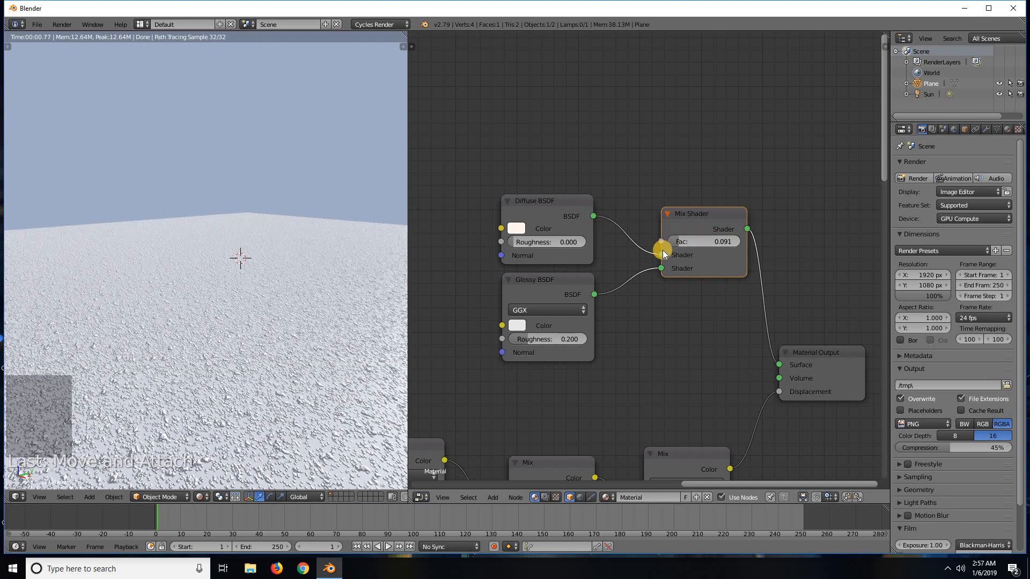
# Add a Light Path node above the Diffuse BSDF, look over its outputs, and delete it.
pyautogui.hotkey('shift', 'a')
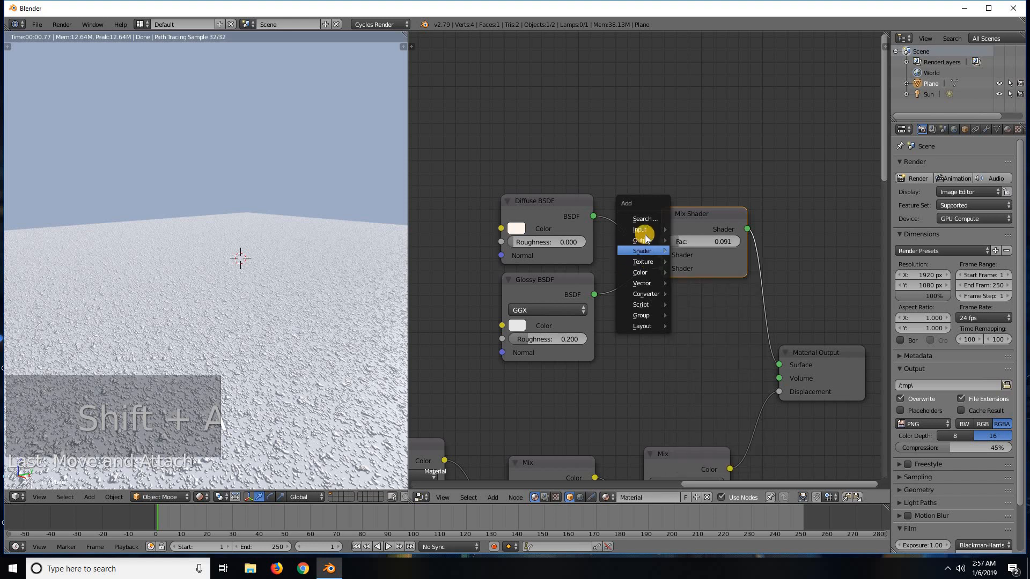
pyautogui.moveTo(646, 229)
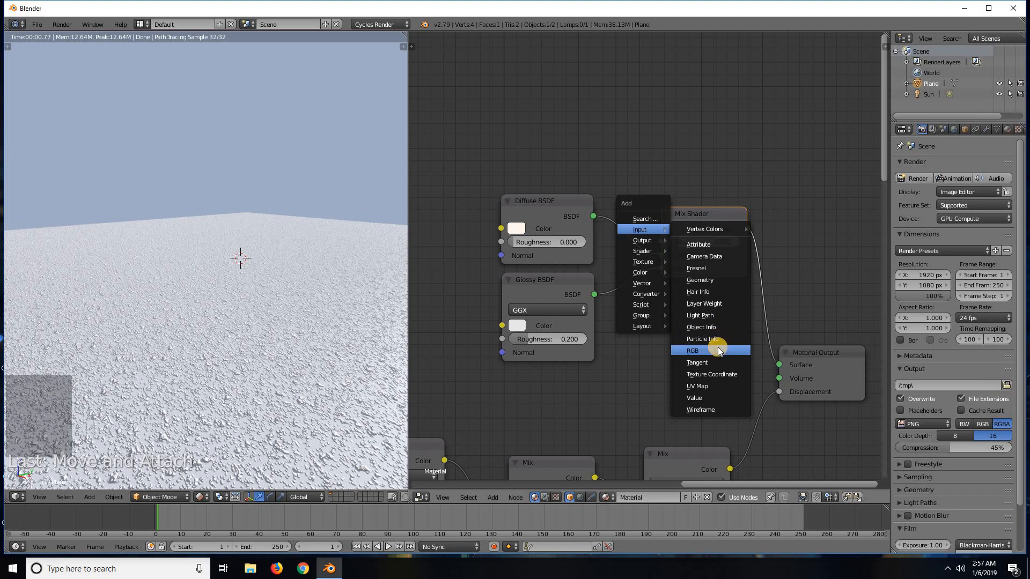
pyautogui.click(710, 314)
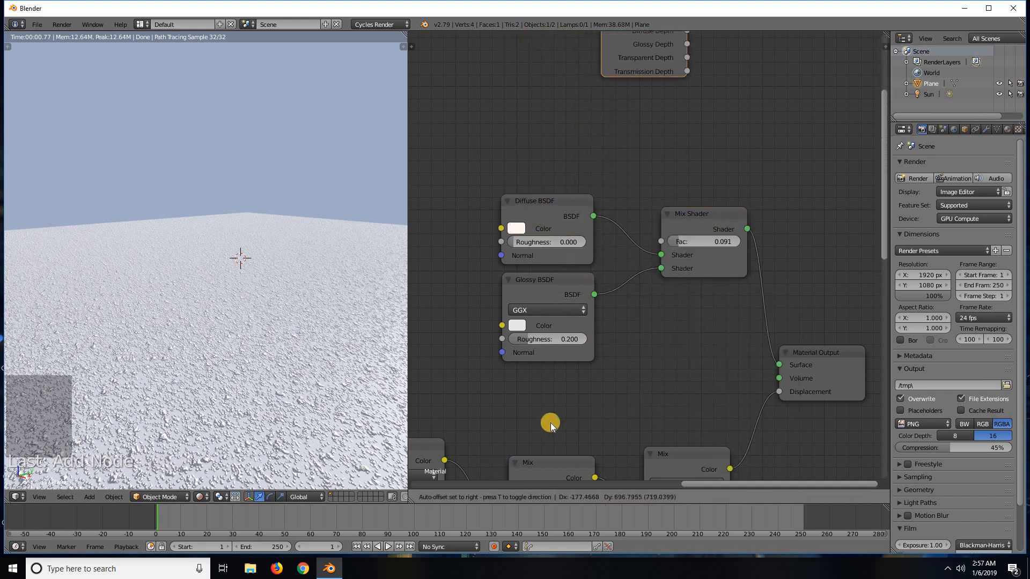
pyautogui.click(465, 479)
pyautogui.moveTo(670, 294); pyautogui.dragTo(661, 424, button='middle')
pyautogui.moveTo(658, 263); pyautogui.dragTo(657, 342, button='middle')
pyautogui.scroll(4, 656, 341)
pyautogui.moveTo(711, 283); pyautogui.dragTo(814, 253, button='middle')
pyautogui.moveTo(675, 285); pyautogui.dragTo(671, 236, button='middle')
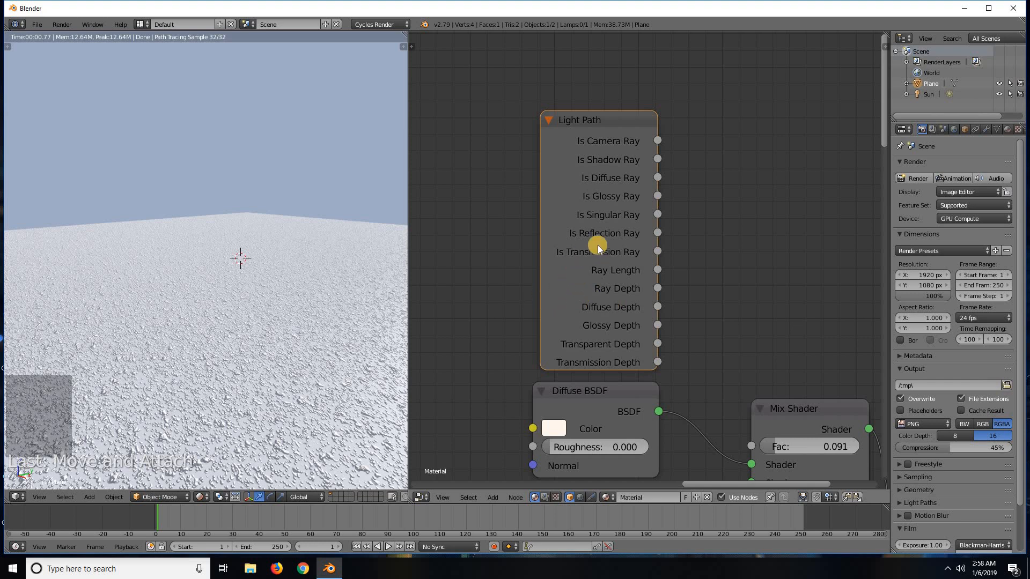
pyautogui.press('x')
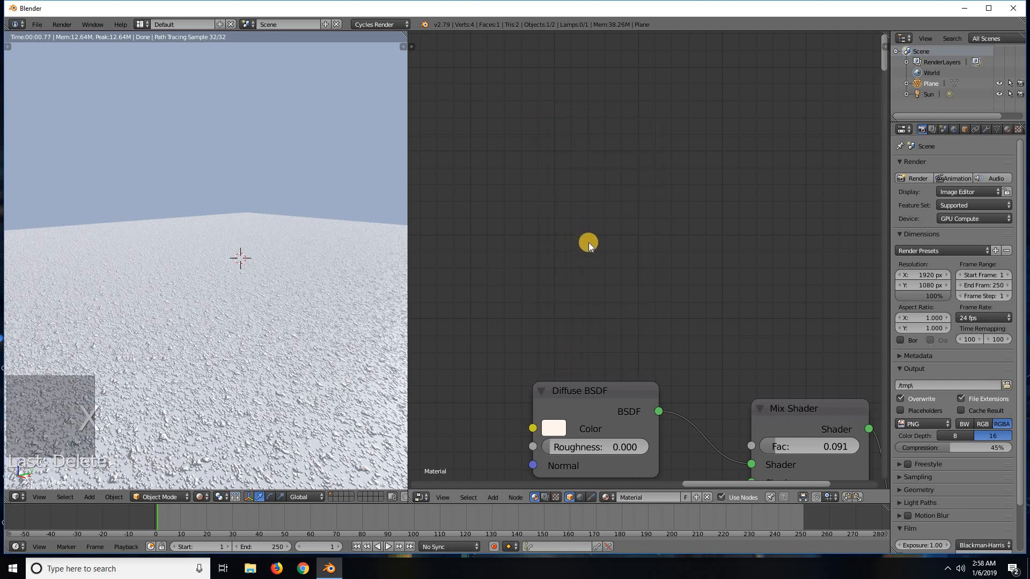
# Add a Fresnel node above the Diffuse BSDF and link its Fac output to the Mix Shader's Fac input.
pyautogui.hotkey('shift', 'a')
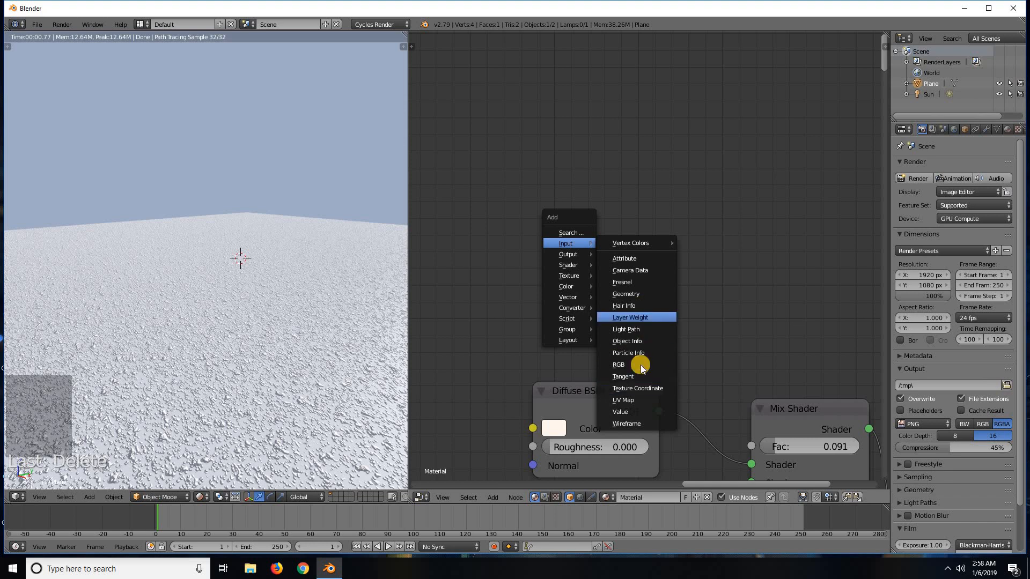
pyautogui.click(623, 283)
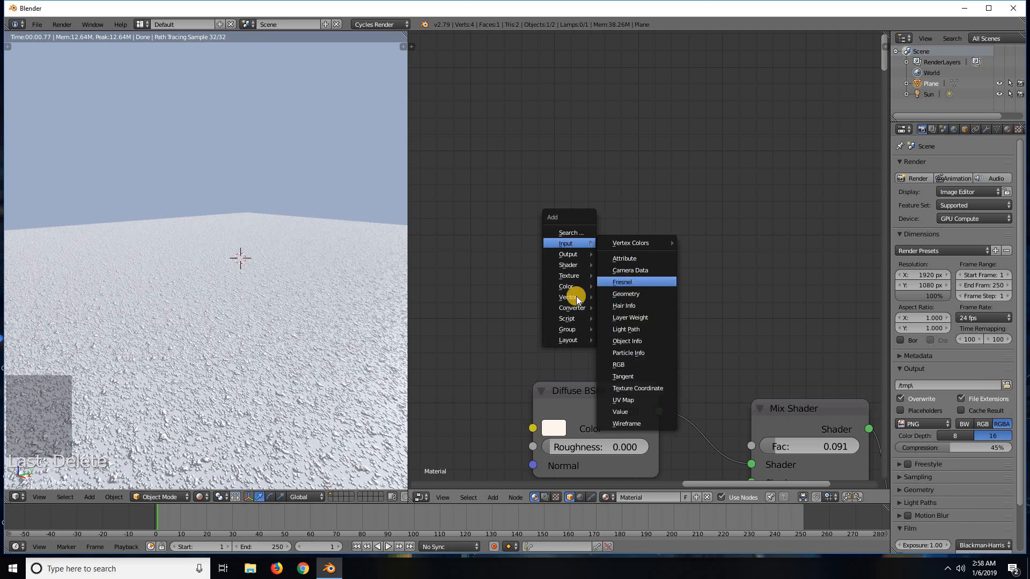
pyautogui.click(554, 304)
pyautogui.moveTo(671, 294); pyautogui.dragTo(650, 220, button='middle')
pyautogui.moveTo(299, 314); pyautogui.dragTo(330, 290, button='middle')
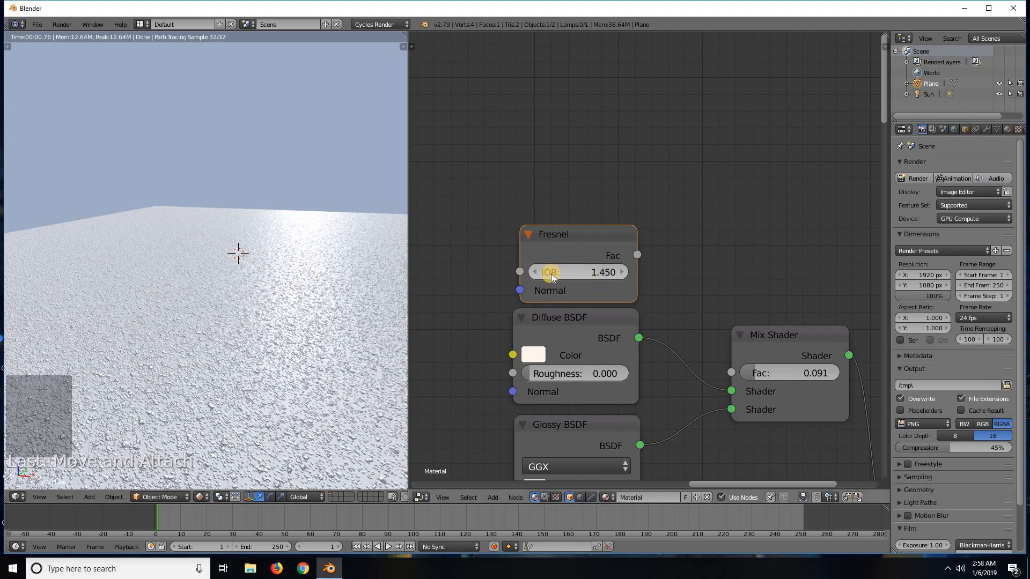
pyautogui.moveTo(647, 262); pyautogui.dragTo(733, 372)
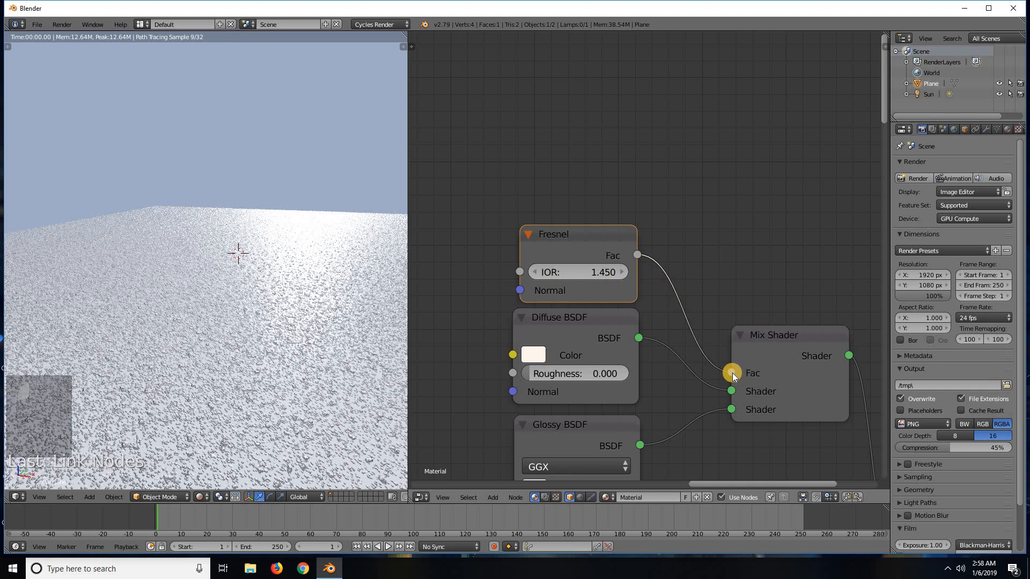
# Try an IOR of 1.5 on the Fresnel node and raise it to 1.55.
pyautogui.click(587, 269)
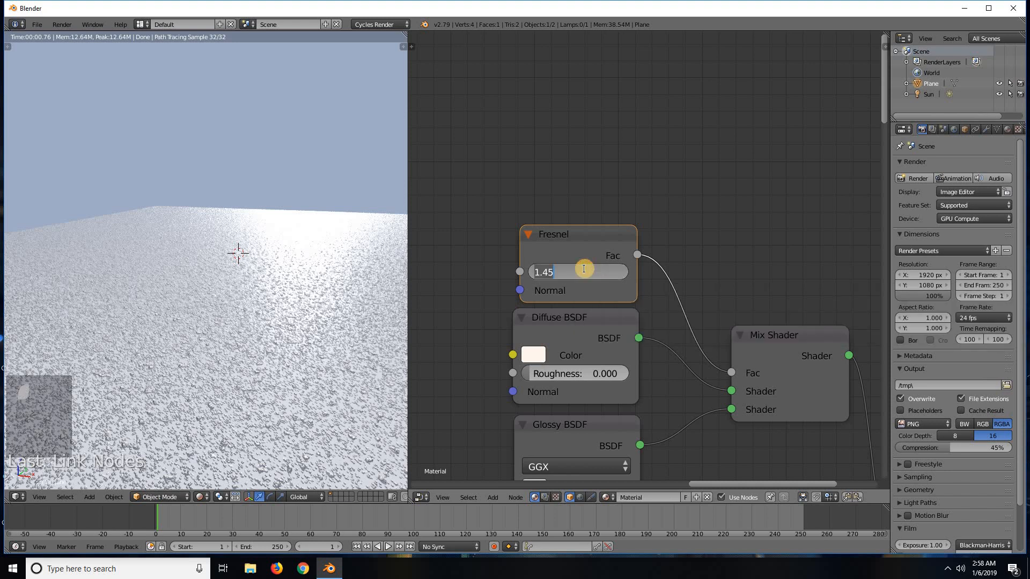
pyautogui.write('1.5')
pyautogui.press('Return')
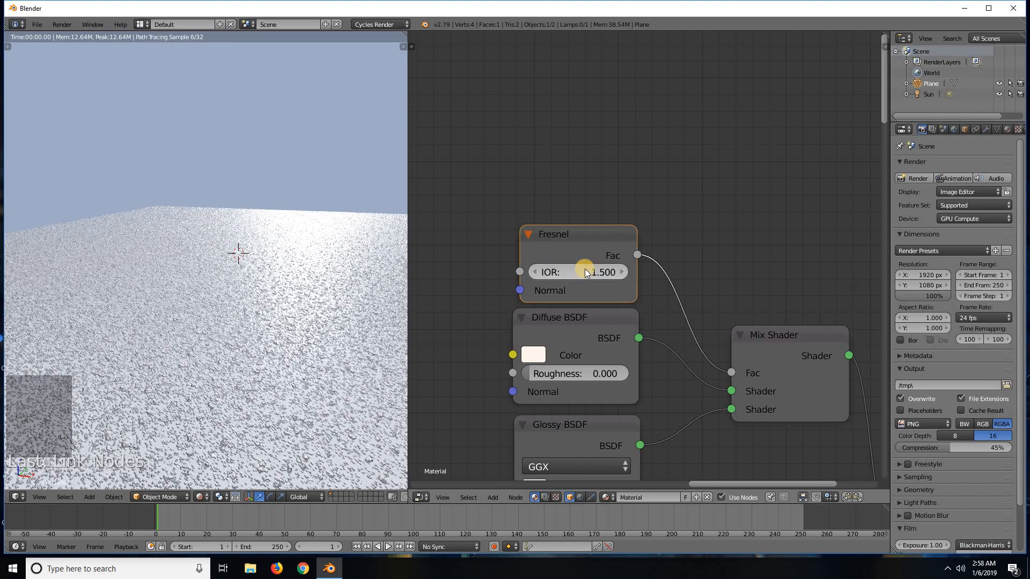
pyautogui.click(585, 272)
pyautogui.write('1')
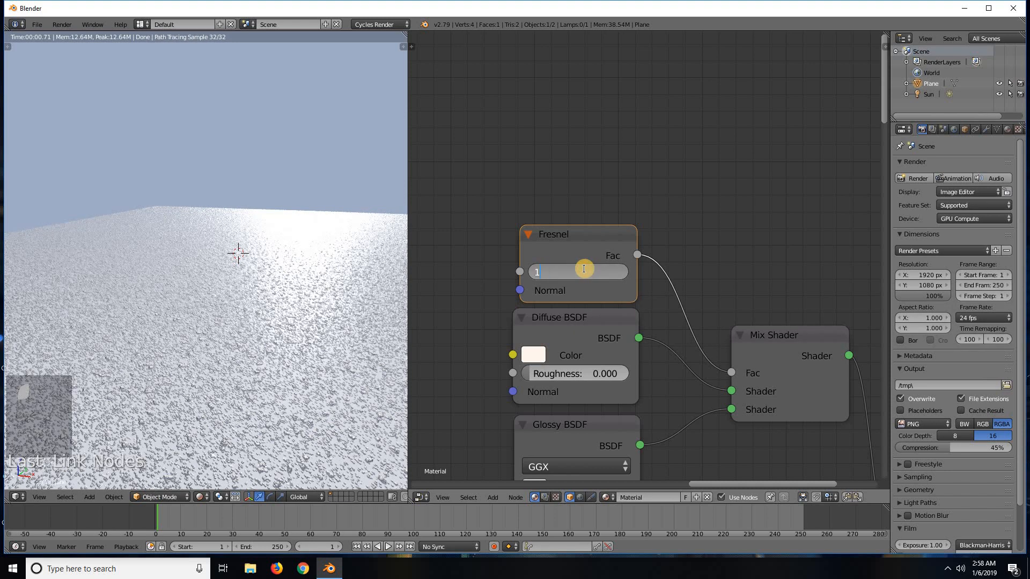
pyautogui.write('.55')
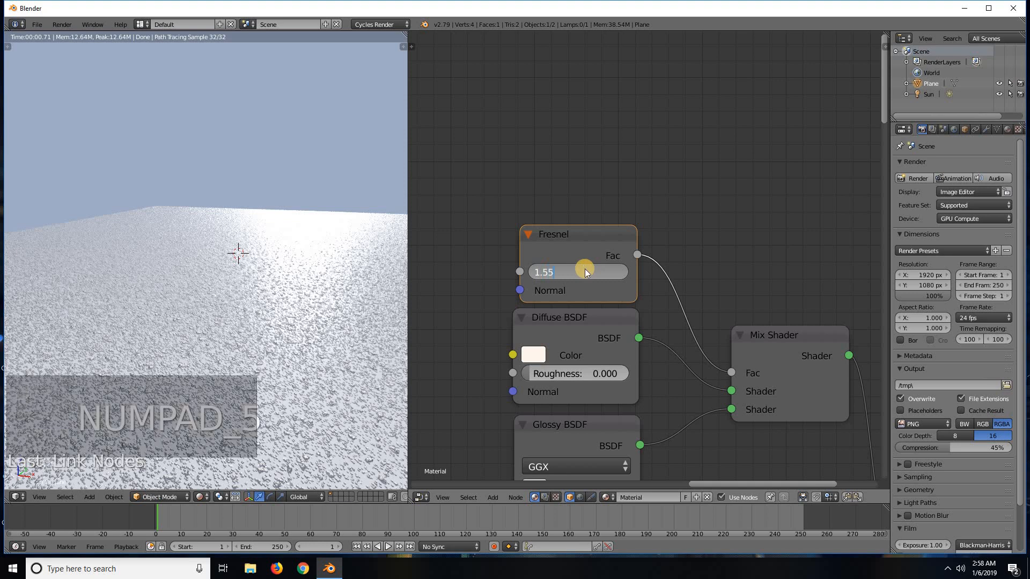
pyautogui.press('Return')
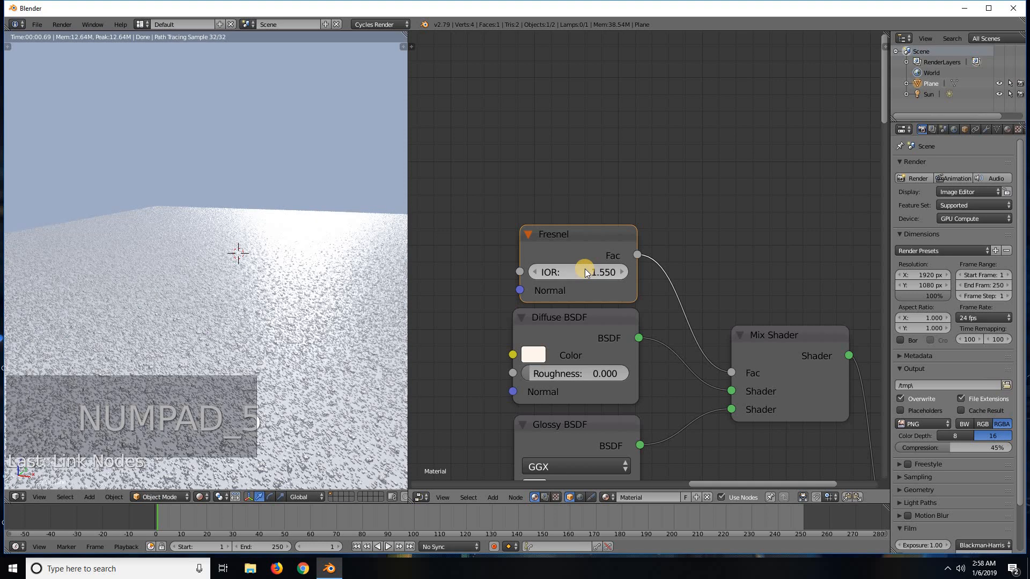
# Try a Fresnel IOR of 0.85 and restore it to 1.55.
pyautogui.moveTo(575, 271)
pyautogui.mouseDown()
pyautogui.moveTo(542, 270)
pyautogui.moveTo(583, 270)
pyautogui.mouseUp()
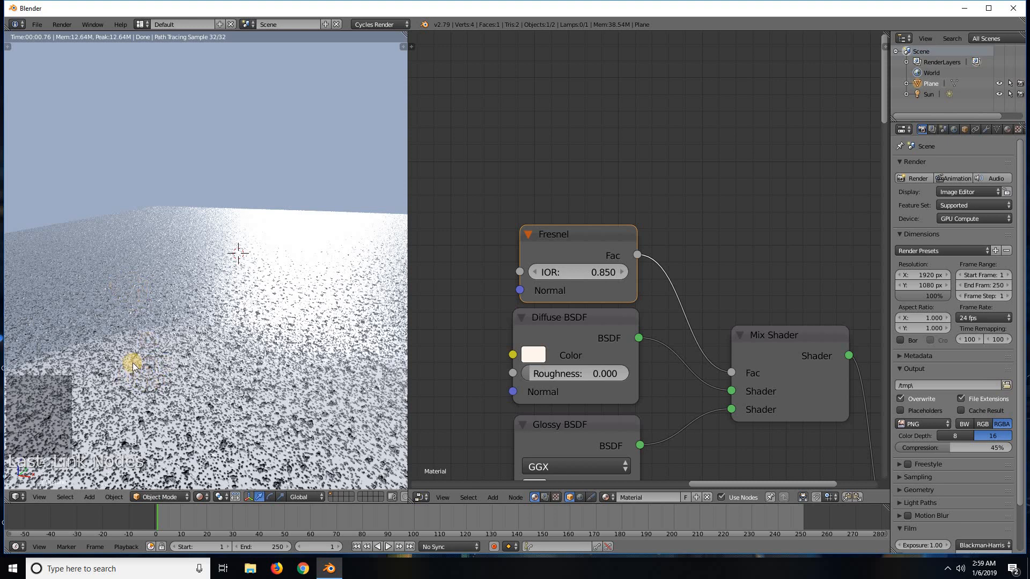
pyautogui.click(603, 275)
pyautogui.moveTo(603, 277); pyautogui.dragTo(601, 274)
# Examine the Fresnel-driven reflections on the plane from grazing, overhead and close-up angles.
pyautogui.moveTo(335, 340); pyautogui.dragTo(72, 314, button='middle')
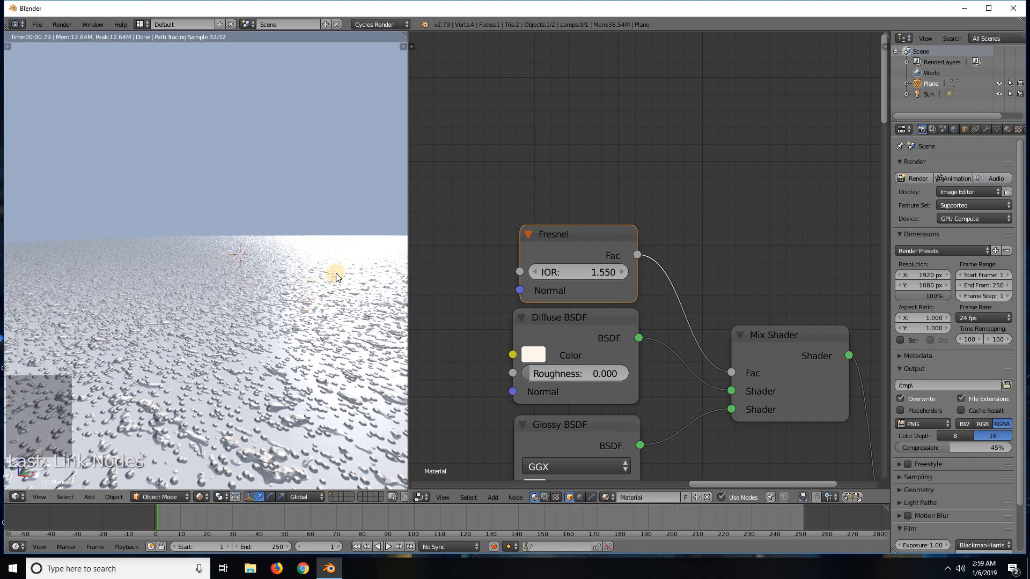
pyautogui.moveTo(293, 327)
pyautogui.mouseDown(button='middle')
pyautogui.moveTo(290, 396)
pyautogui.moveTo(292, 371)
pyautogui.moveTo(269, 324)
pyautogui.moveTo(310, 340)
pyautogui.moveTo(294, 327)
pyautogui.mouseUp(button='middle')
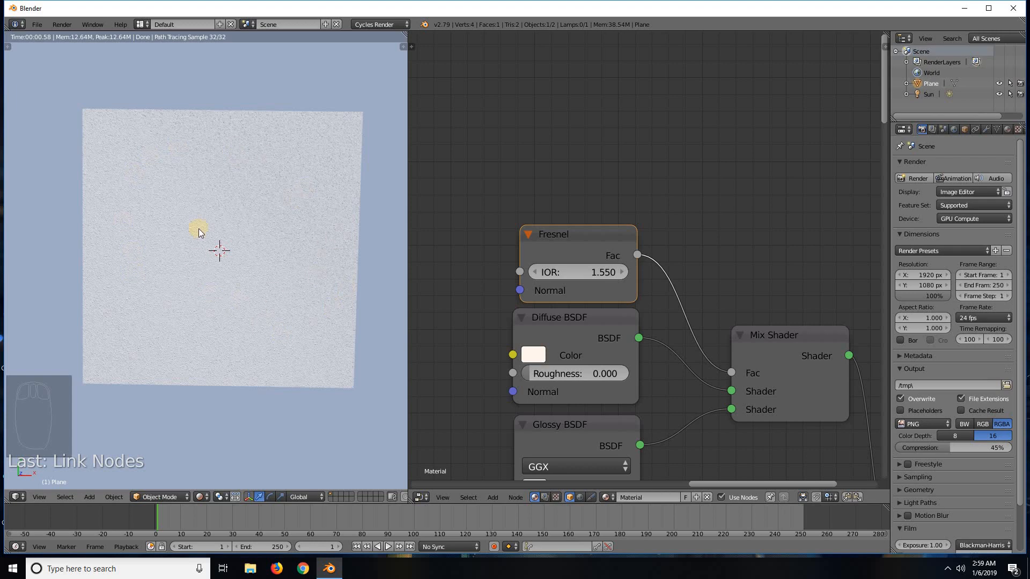
pyautogui.moveTo(310, 339); pyautogui.dragTo(323, 248, button='middle')
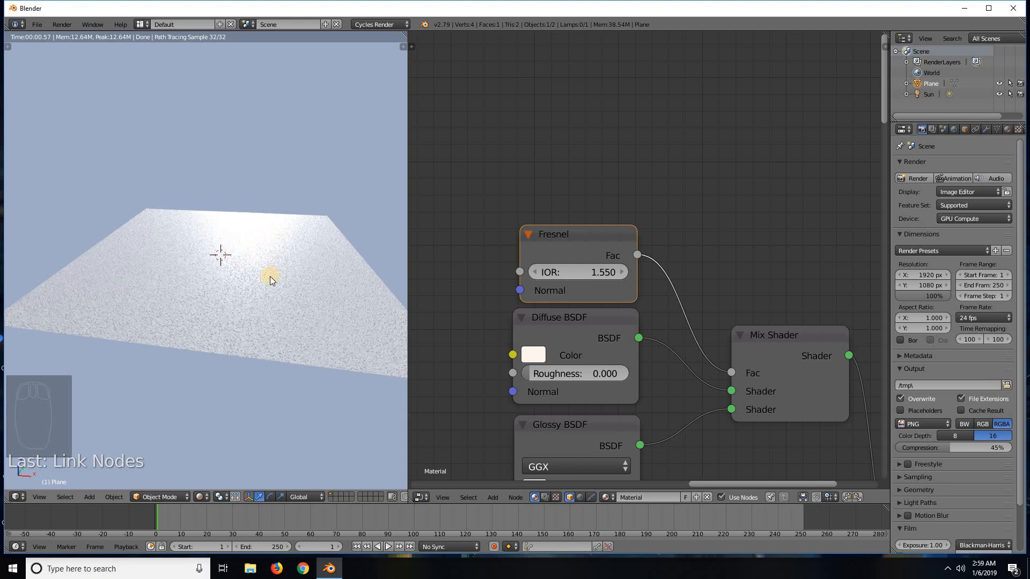
pyautogui.moveTo(269, 276)
pyautogui.mouseDown(button='middle')
pyautogui.moveTo(291, 248)
pyautogui.moveTo(285, 264)
pyautogui.mouseUp(button='middle')
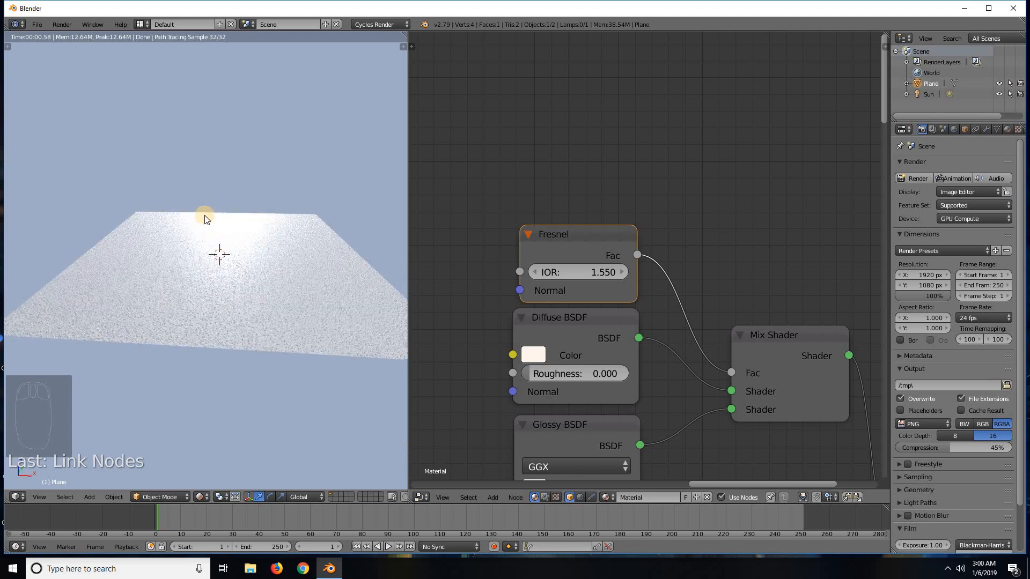
pyautogui.moveTo(291, 256); pyautogui.dragTo(352, 292, button='middle')
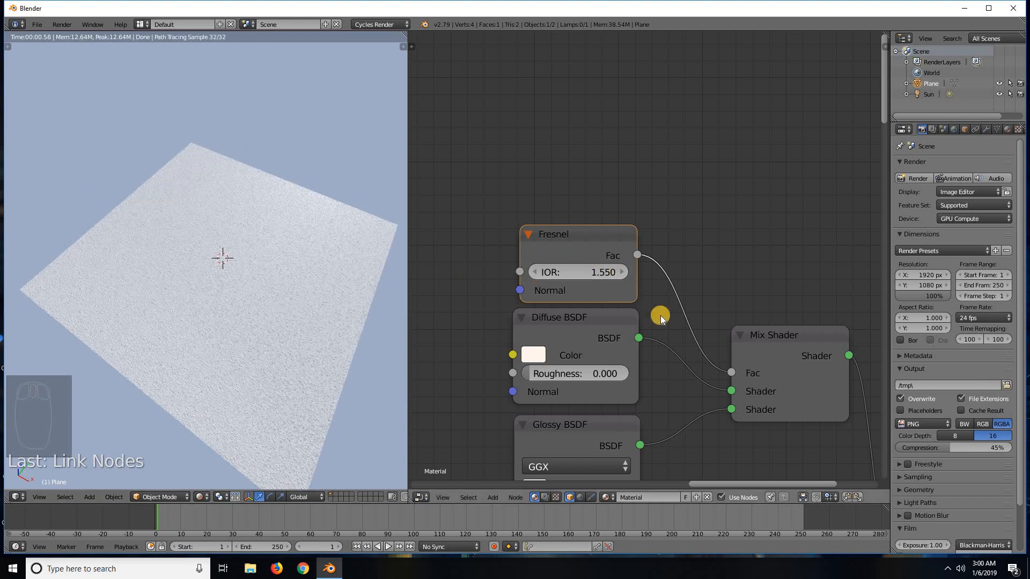
pyautogui.scroll(-1, 590, 413)
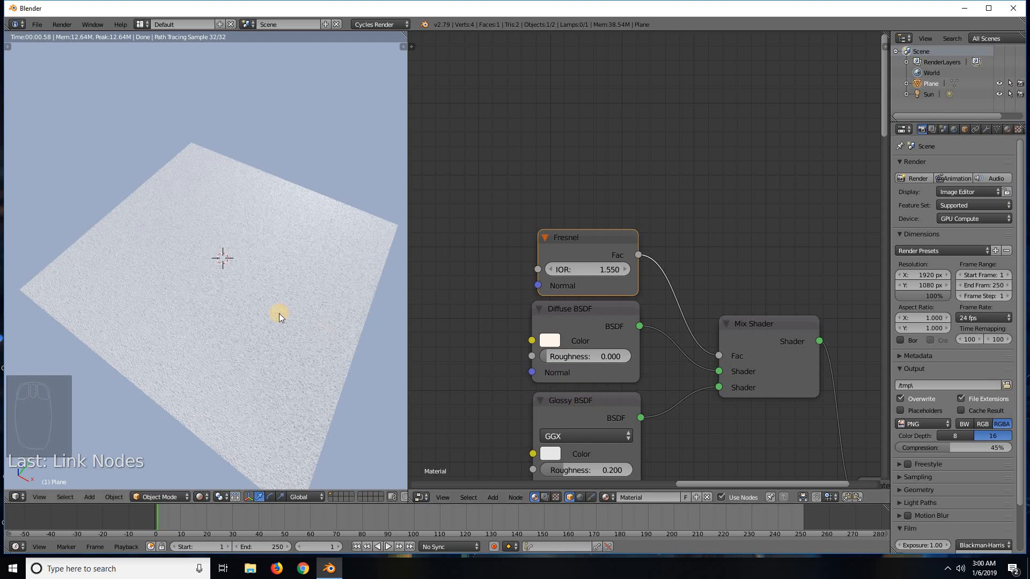
pyautogui.moveTo(280, 313); pyautogui.dragTo(337, 275, button='middle')
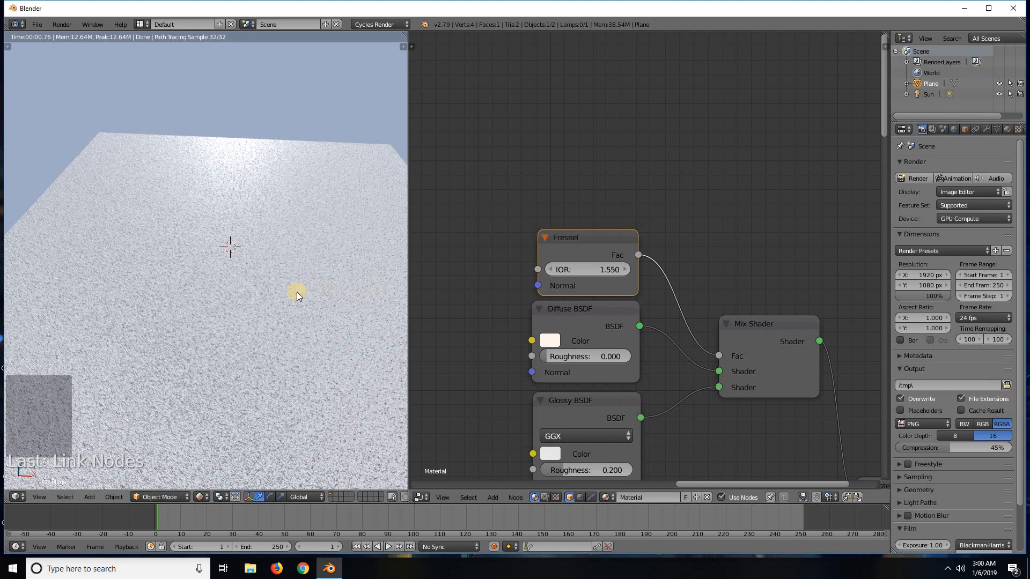
pyautogui.moveTo(292, 298); pyautogui.dragTo(149, 324, button='middle')
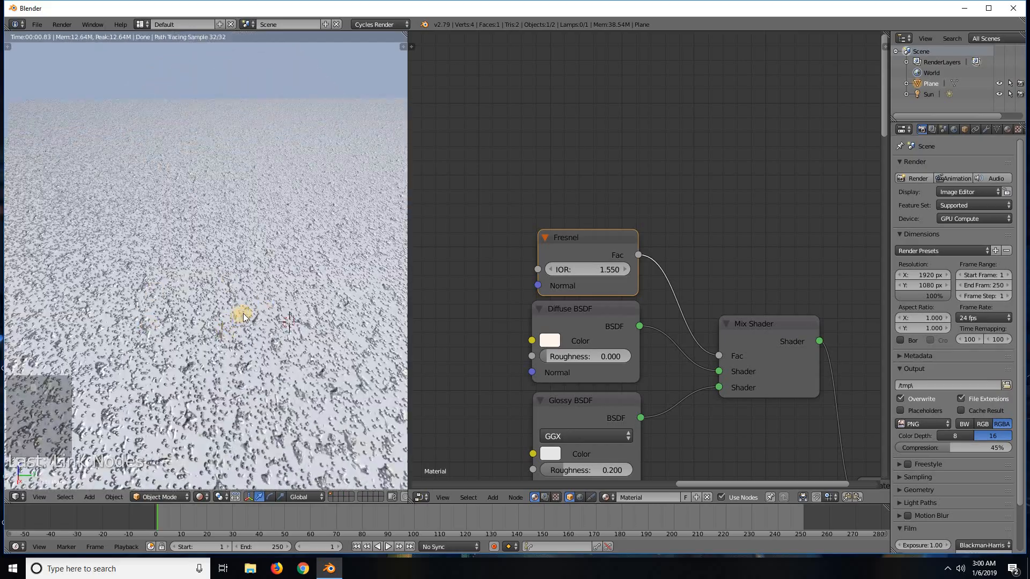
pyautogui.moveTo(243, 313); pyautogui.dragTo(268, 298, button='middle')
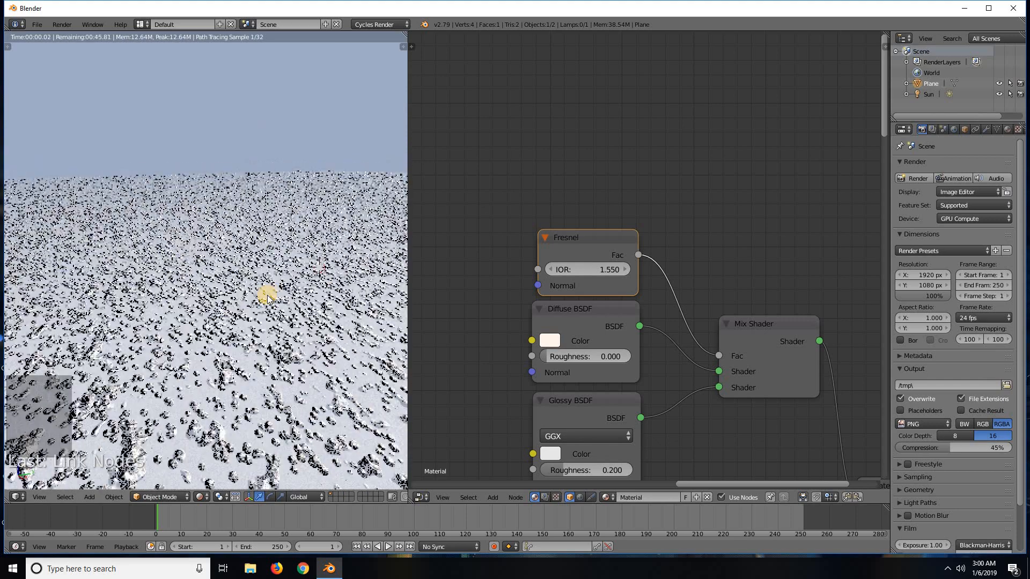
pyautogui.scroll(-5, 264, 299)
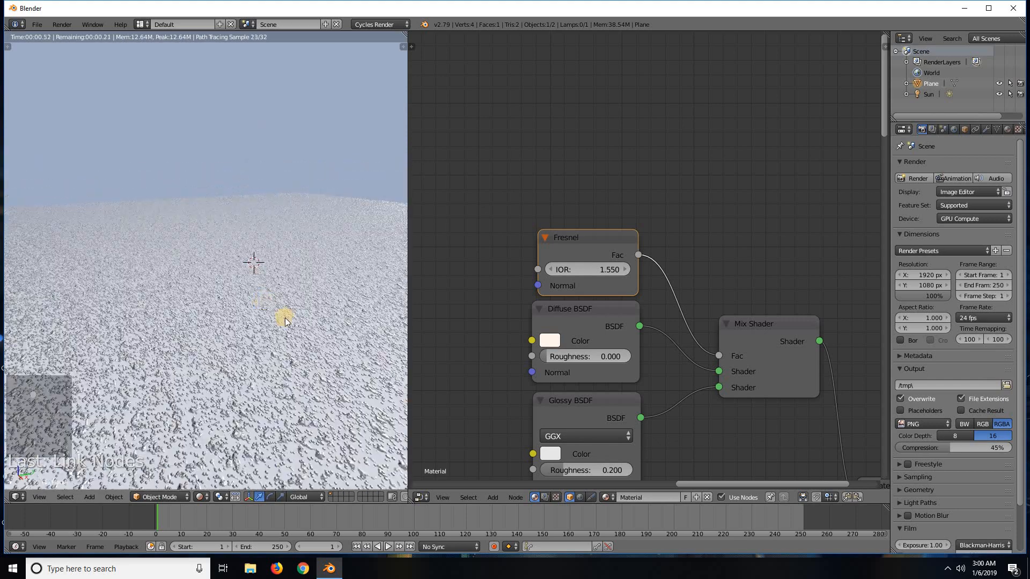
# Review how the Mix Shader and the texture Mix chain feed the Material Output's Surface and Displacement inputs.
pyautogui.scroll(-2, 572, 342)
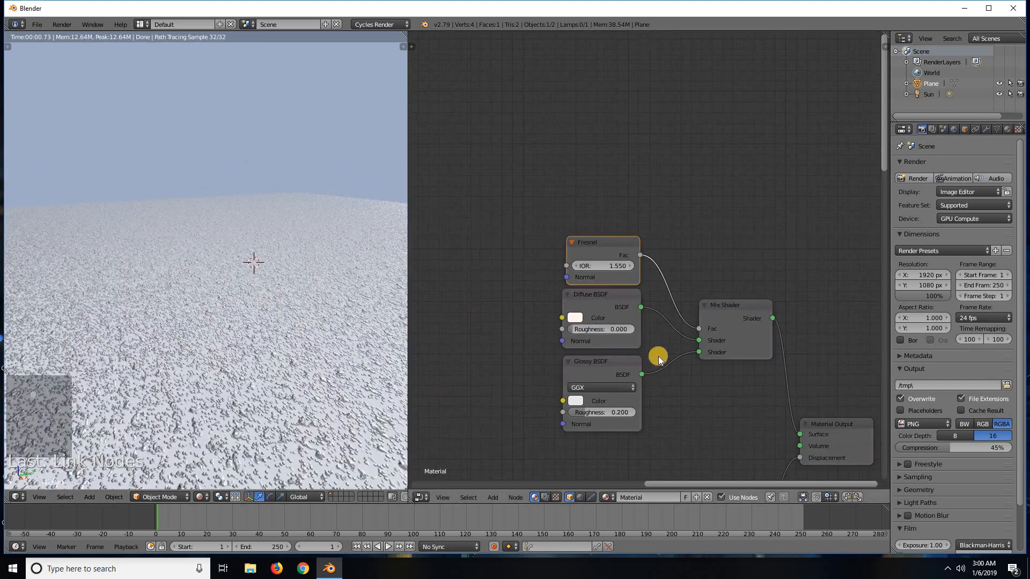
pyautogui.scroll(-4, 658, 356)
pyautogui.moveTo(590, 304); pyautogui.dragTo(483, 234, button='middle')
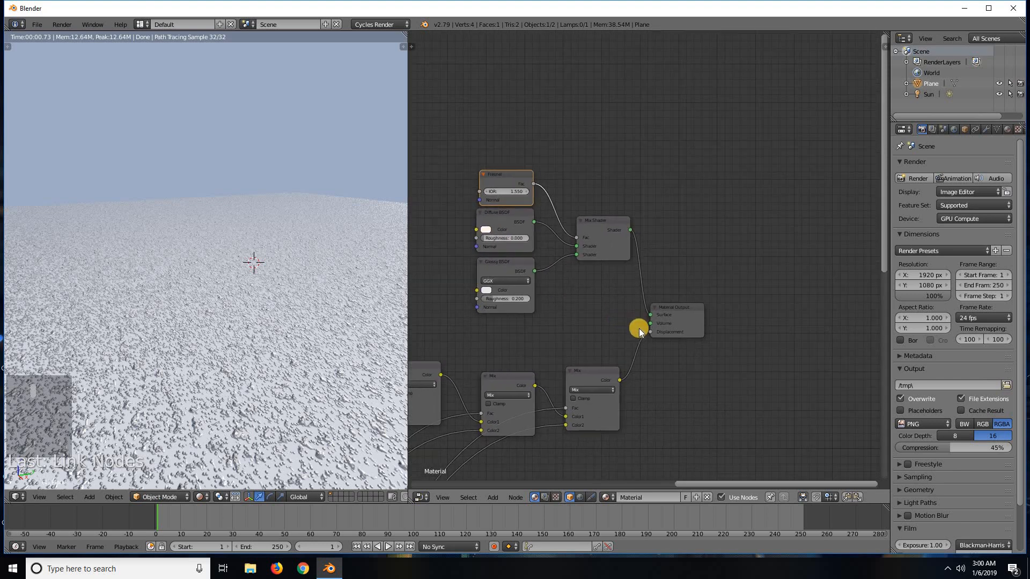
pyautogui.scroll(5, 639, 328)
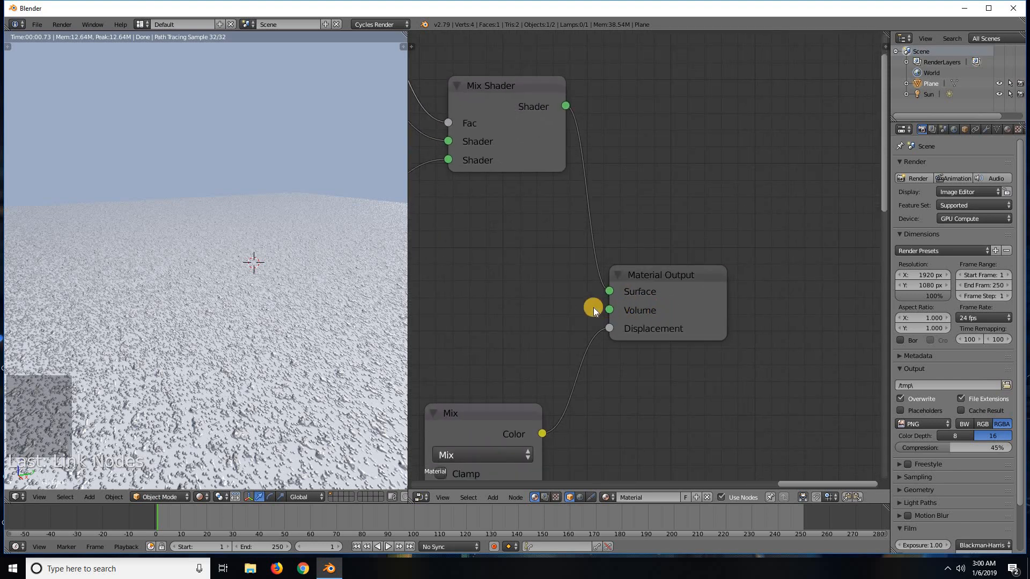
pyautogui.scroll(-5, 591, 308)
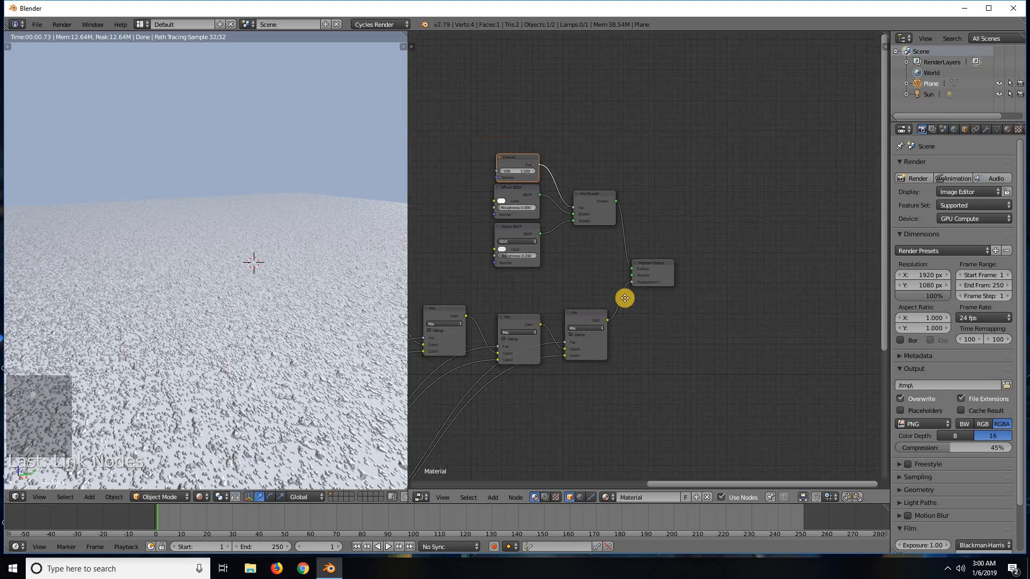
pyautogui.moveTo(724, 291); pyautogui.dragTo(769, 287, button='middle')
pyautogui.moveTo(770, 288); pyautogui.dragTo(924, 276)
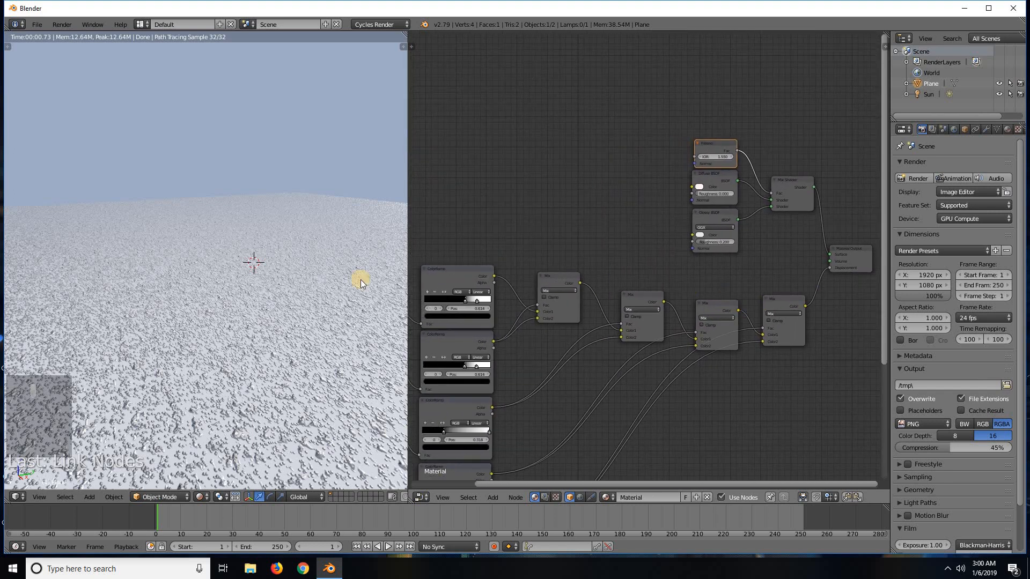
# Inspect the bump detail on the rendered plane from farther away and from close range.
pyautogui.scroll(-1, 296, 294)
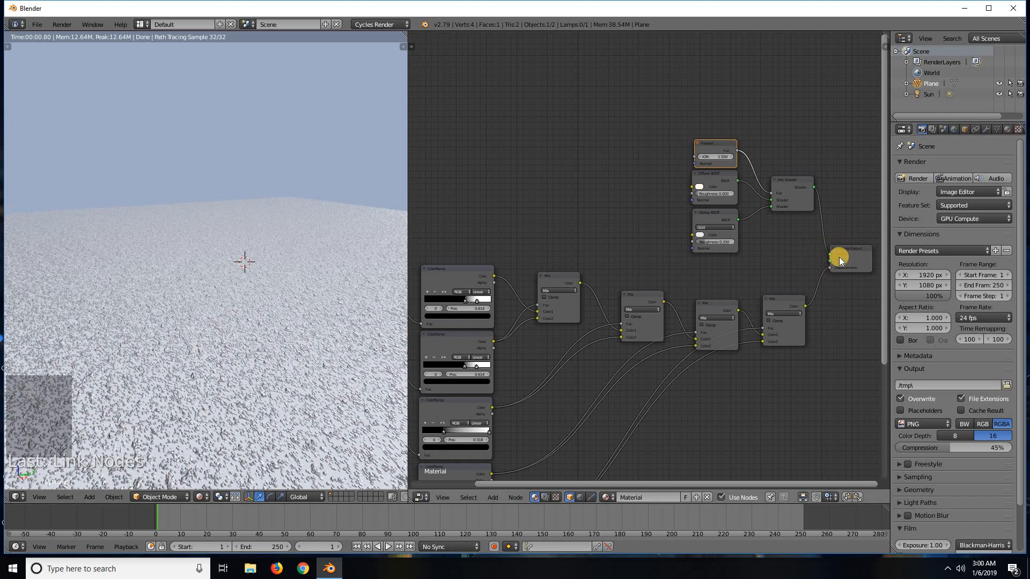
pyautogui.scroll(-2, 273, 320)
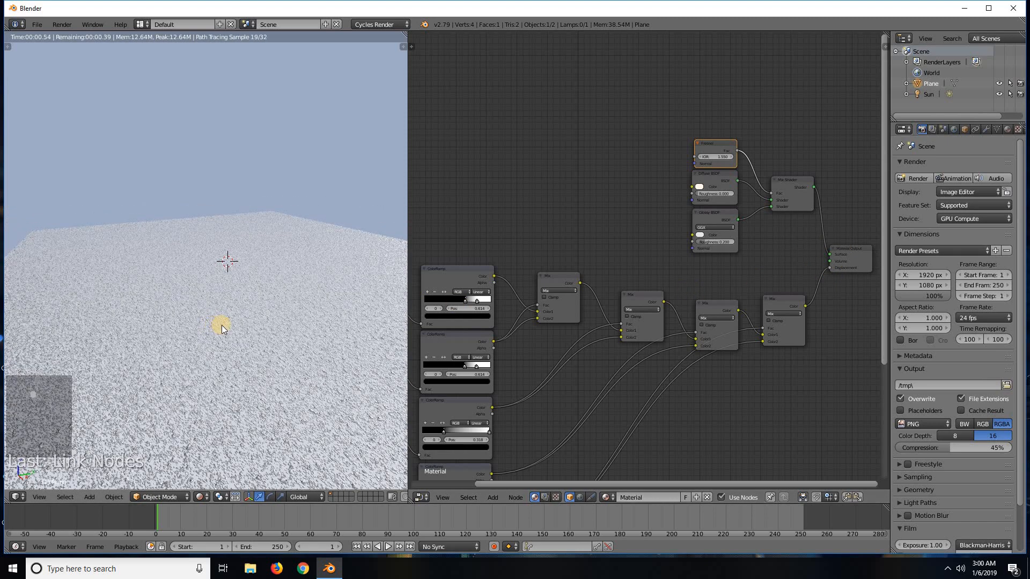
pyautogui.scroll(2, 221, 326)
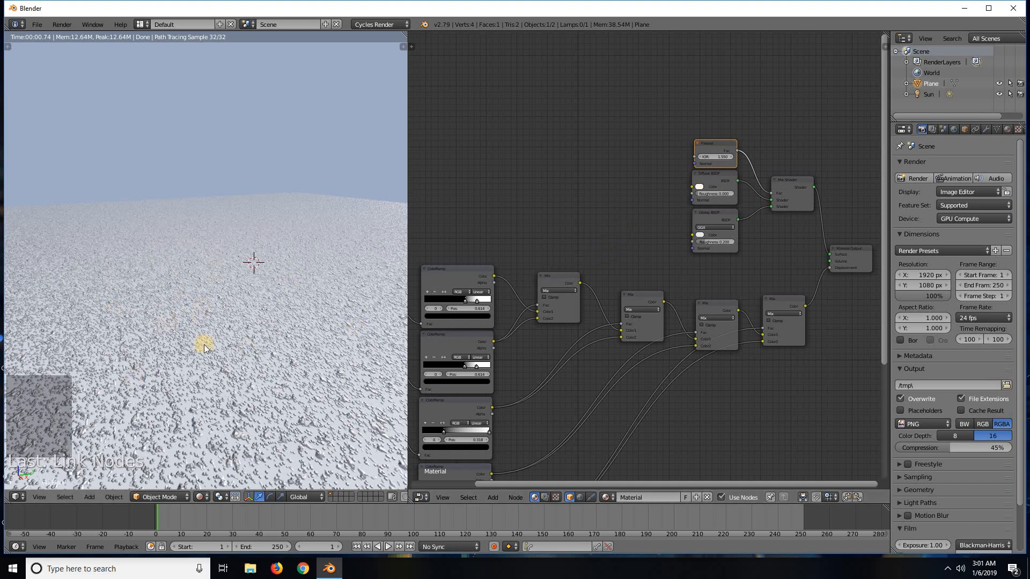
pyautogui.scroll(3, 234, 335)
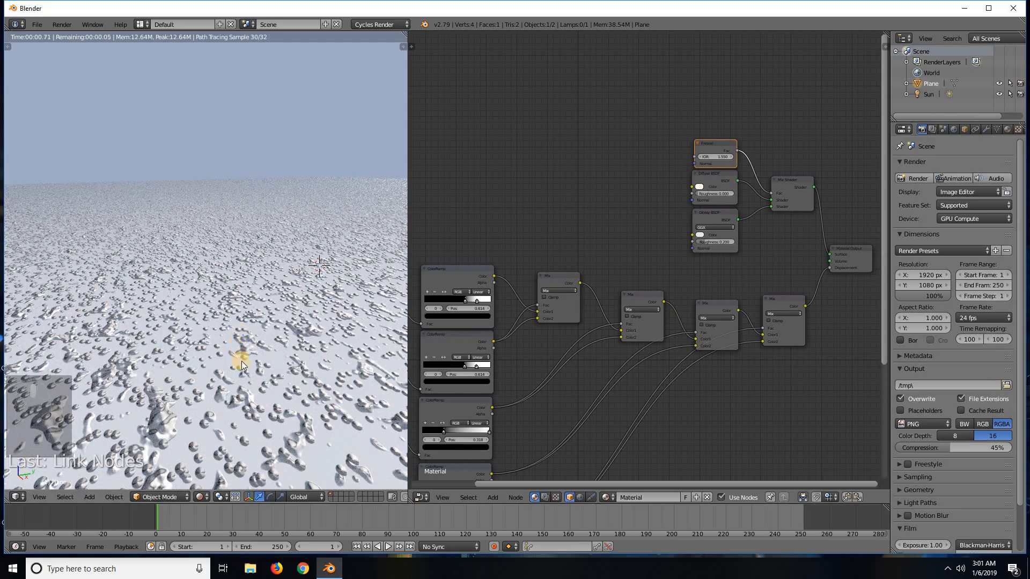
pyautogui.scroll(4, 242, 361)
pyautogui.scroll(-6, 248, 358)
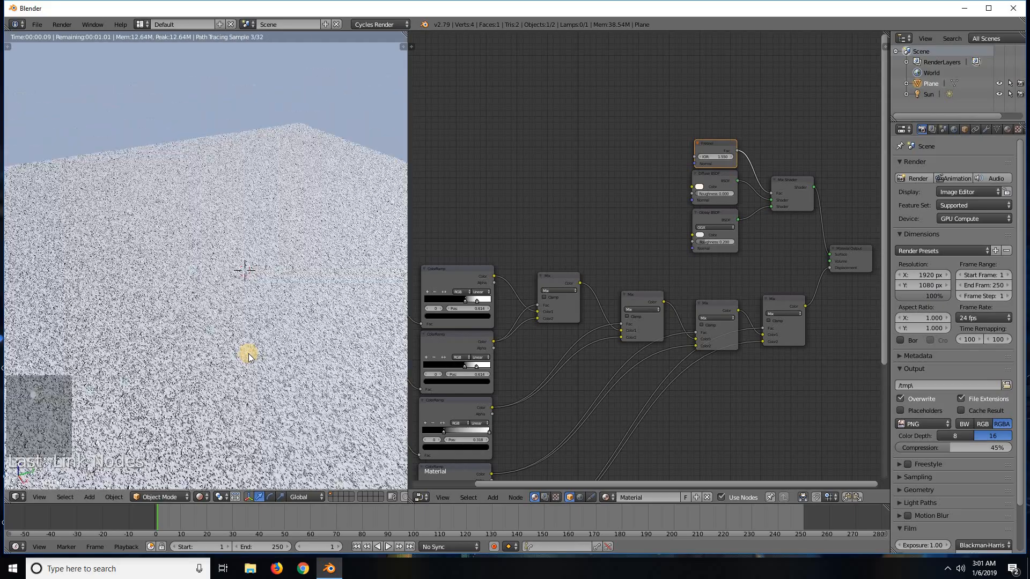
# Review the whole node tree from the textures and ColorRamps through the Mix nodes to the Material Output.
pyautogui.scroll(-2, 602, 331)
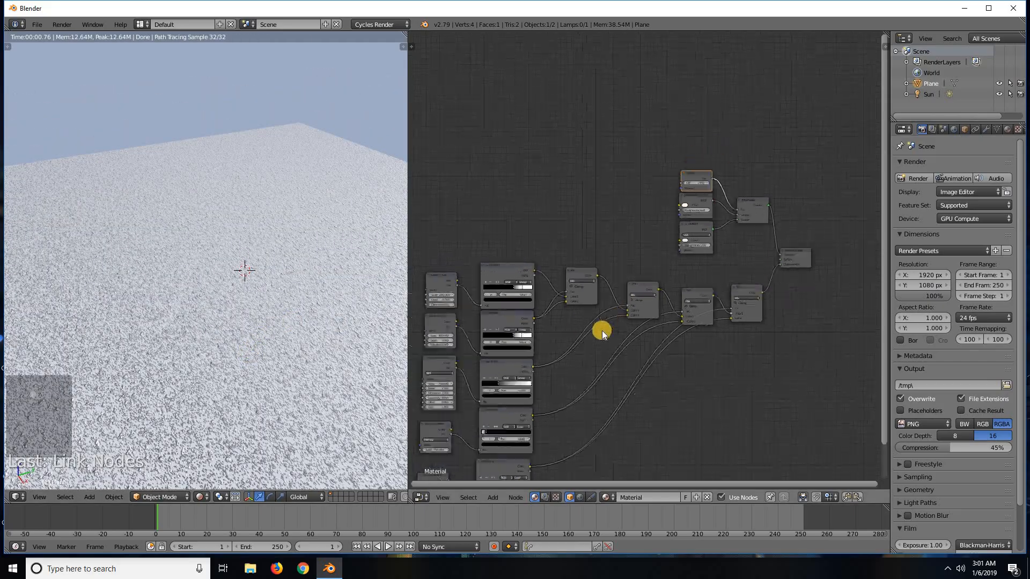
pyautogui.scroll(1, 594, 340)
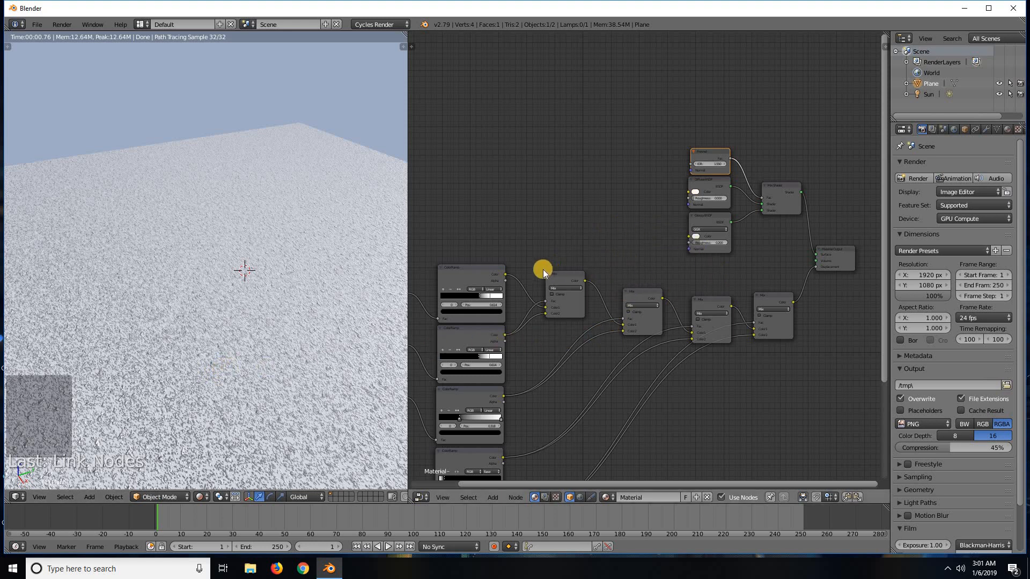
pyautogui.scroll(-4, 545, 278)
pyautogui.moveTo(518, 358); pyautogui.dragTo(599, 308, button='middle')
pyautogui.moveTo(670, 299); pyautogui.dragTo(591, 316, button='middle')
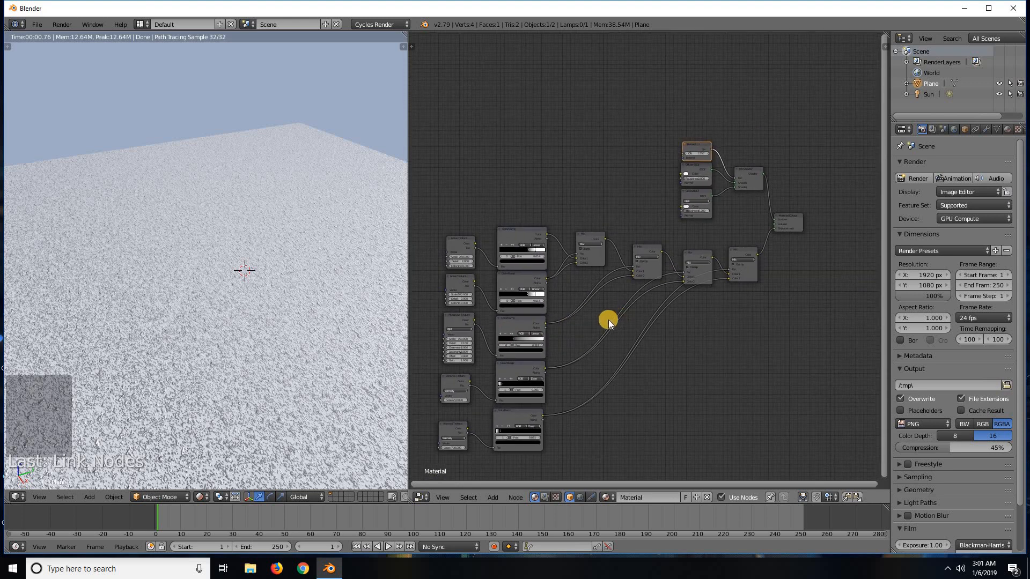
pyautogui.scroll(1, 601, 317)
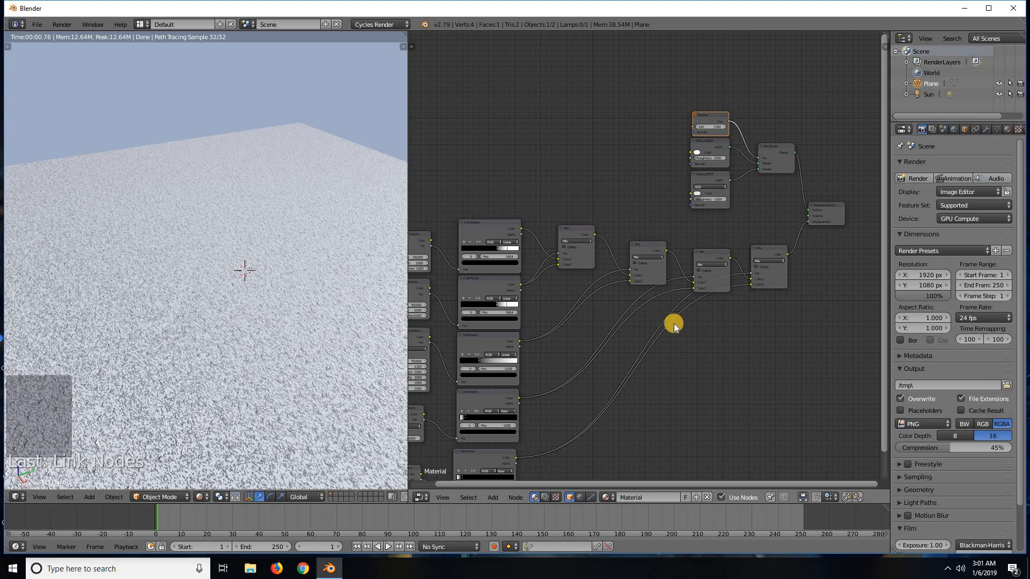
pyautogui.scroll(-1, 671, 324)
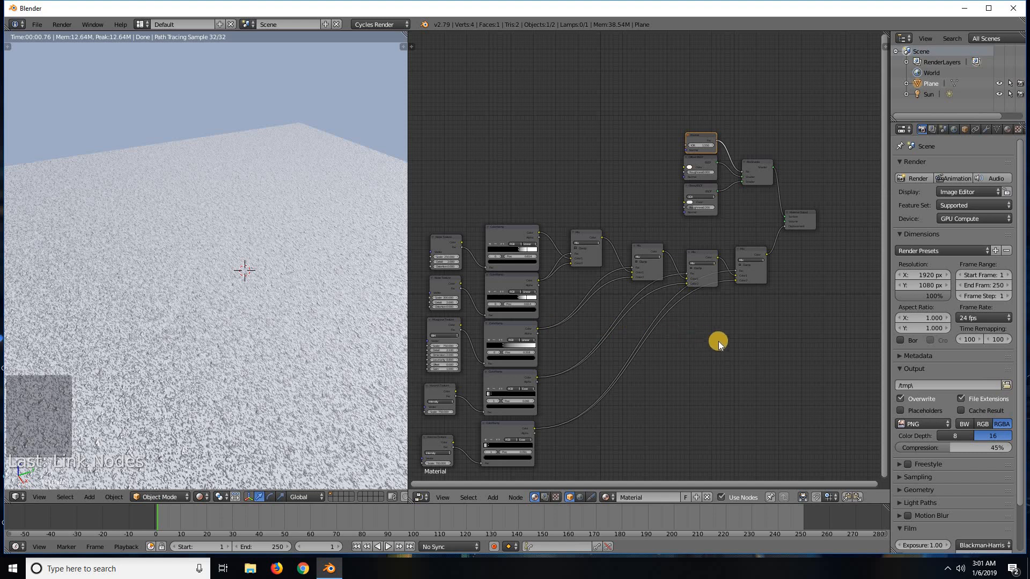
pyautogui.scroll(2, 816, 217)
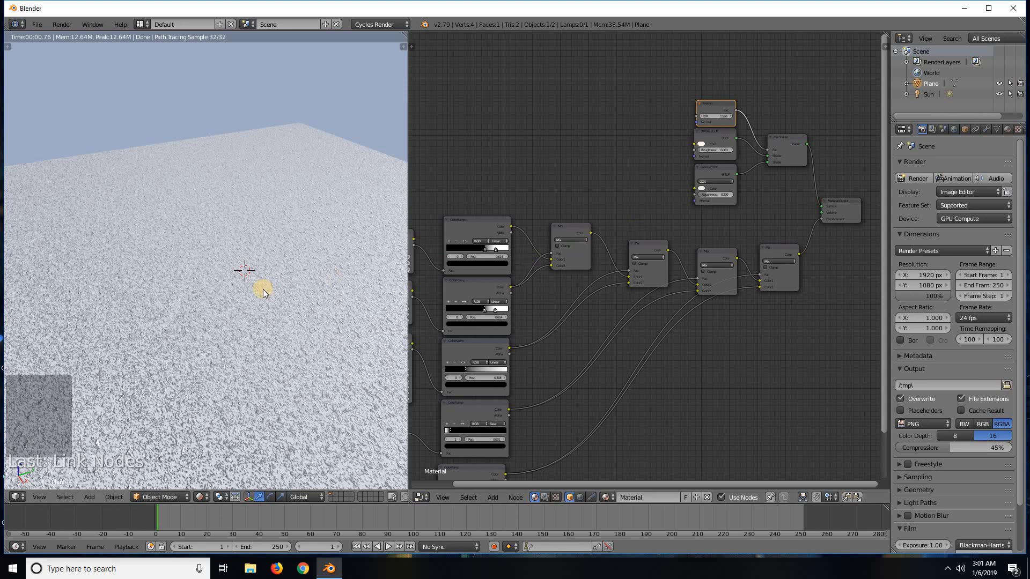
# Examine the bumps and glossy highlights on the plane up close and from underneath.
pyautogui.scroll(1, 263, 289)
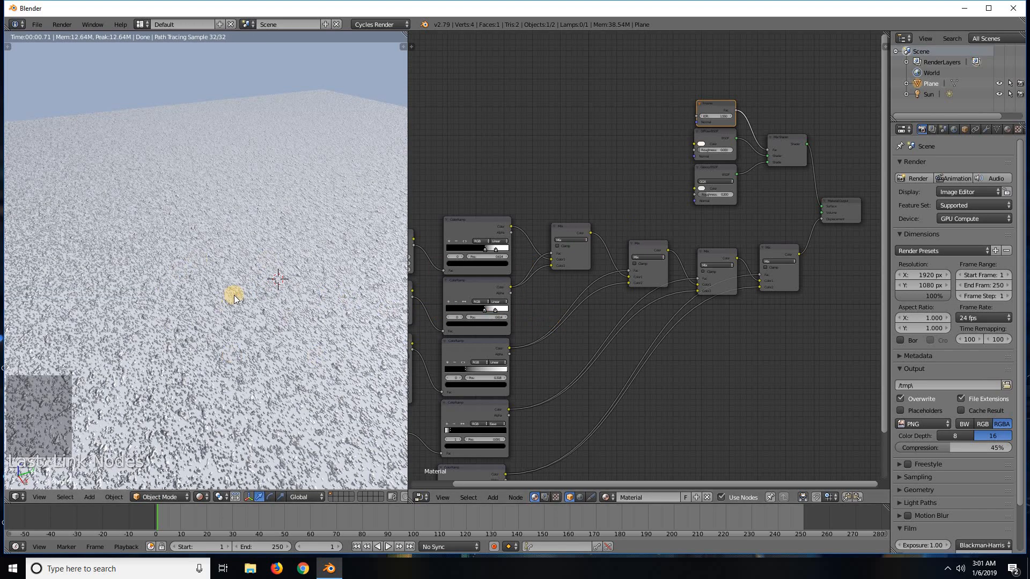
pyautogui.moveTo(245, 308); pyautogui.dragTo(299, 346, button='middle')
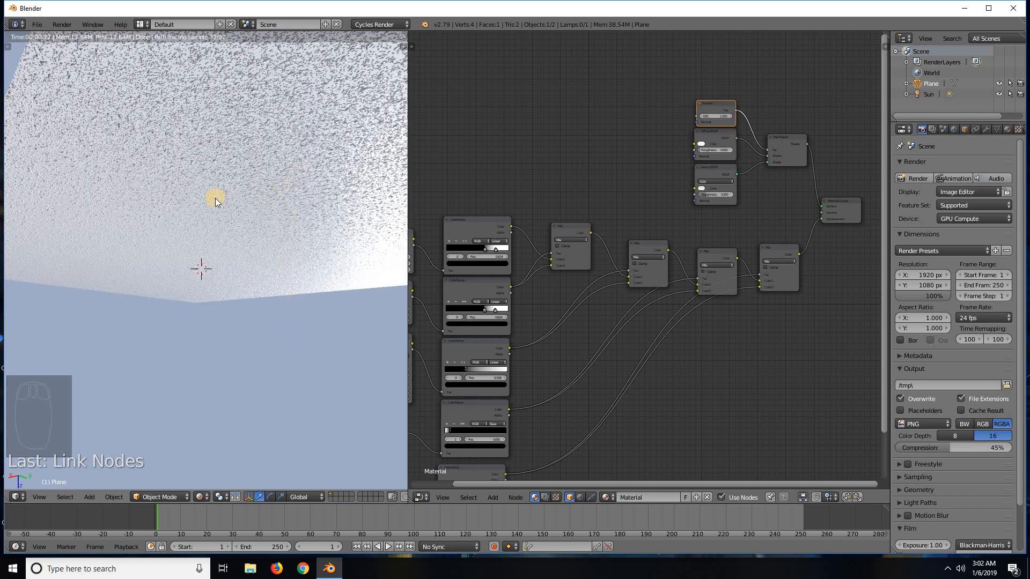
pyautogui.moveTo(227, 202); pyautogui.dragTo(275, 187, button='middle')
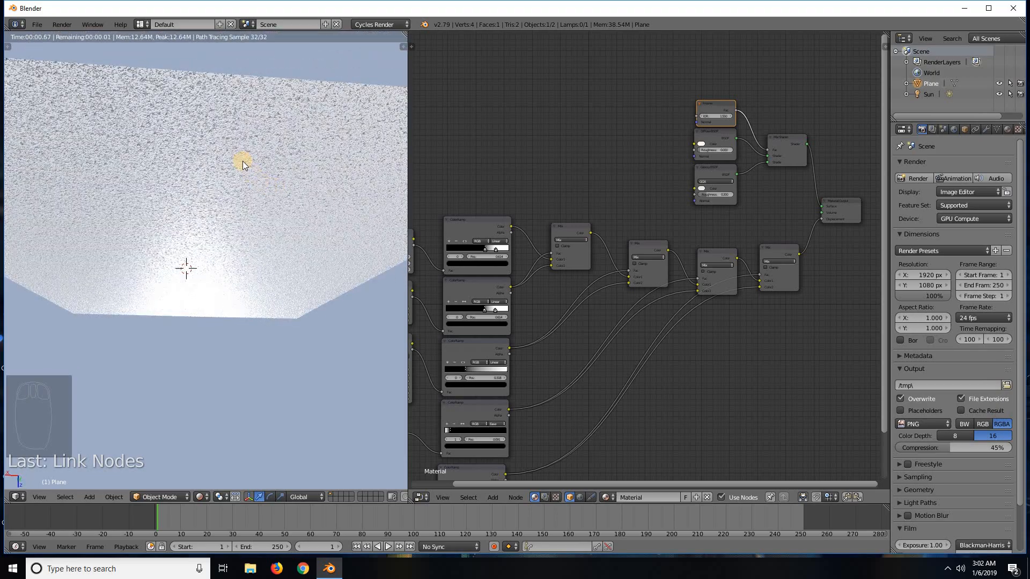